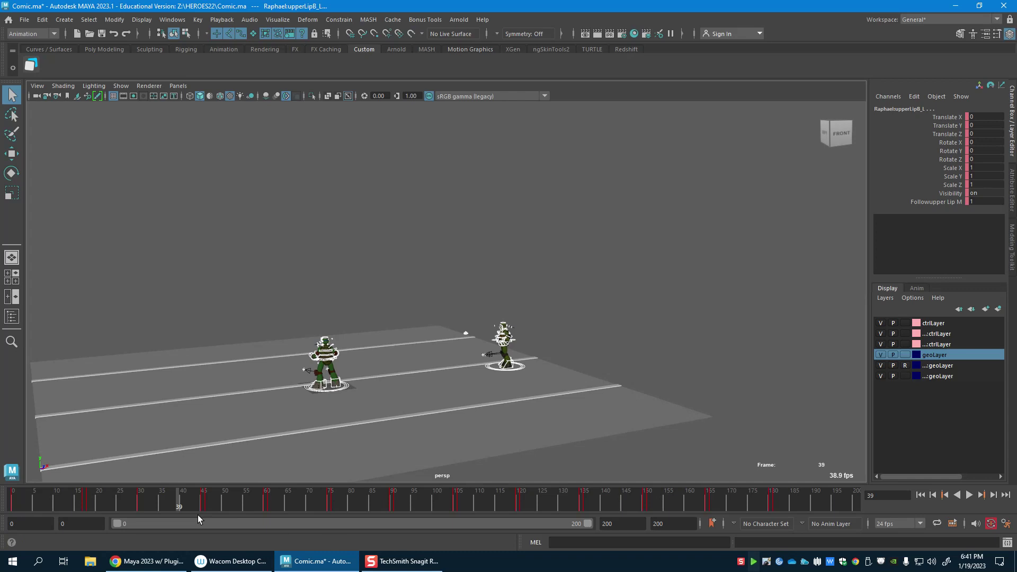
Step: Tear off a copy of the perspective view into its own window
drag(30, 503, 38, 503)
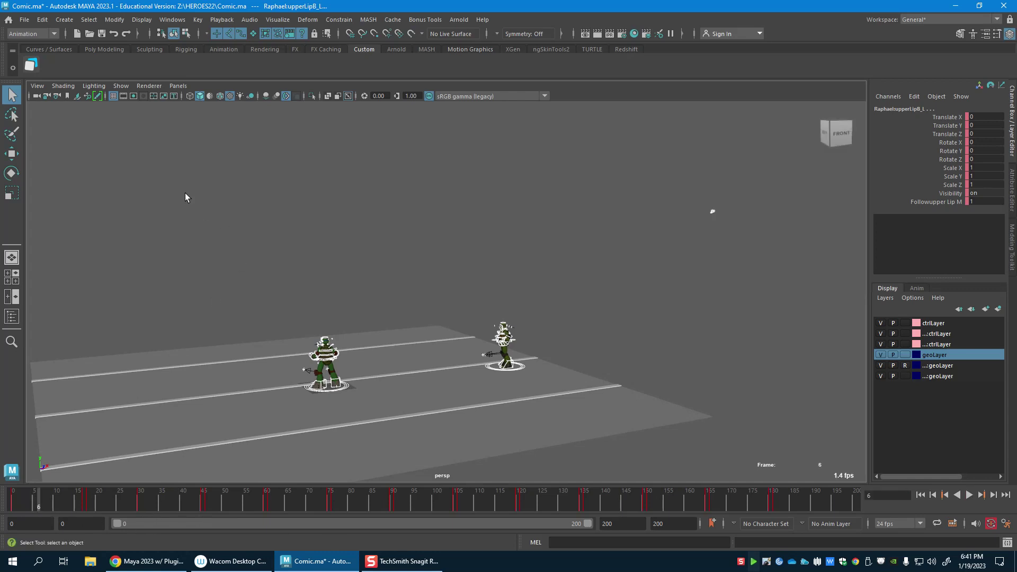
click(178, 85)
click(195, 197)
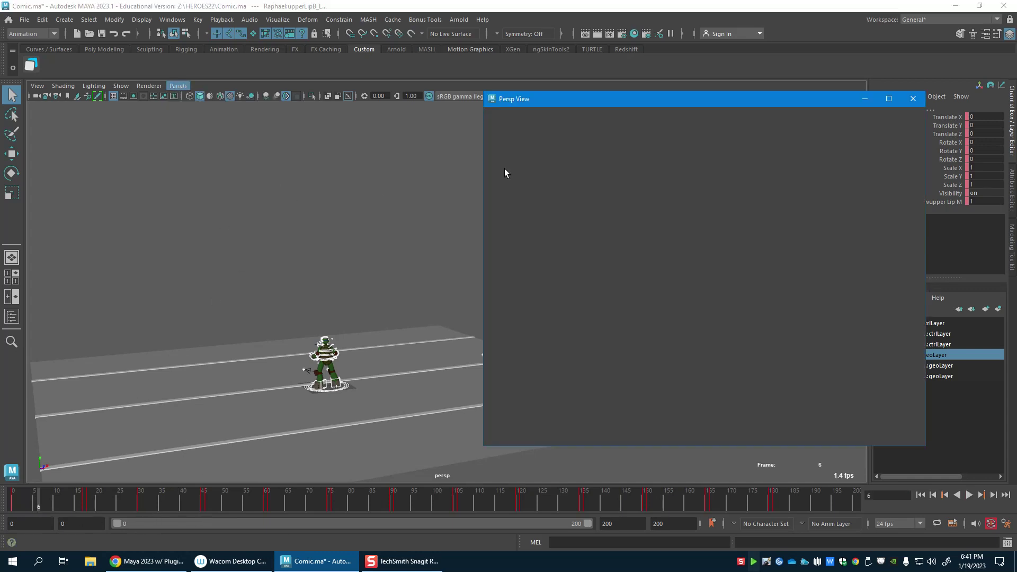
Step: Look through RenderCam in the main viewport, and move and shrink the floating Persp View window so it covers less of it
click(176, 86)
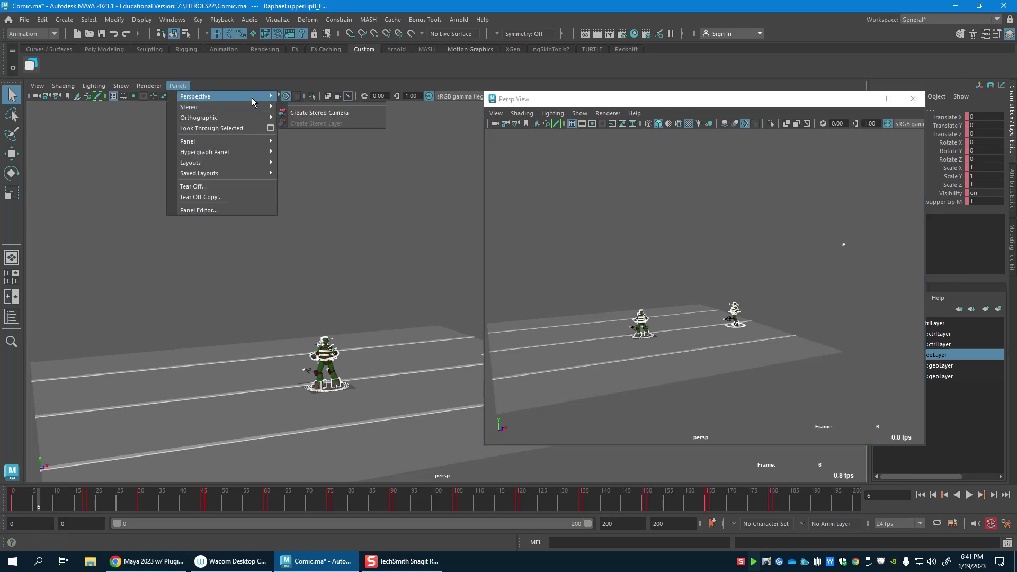
click(306, 98)
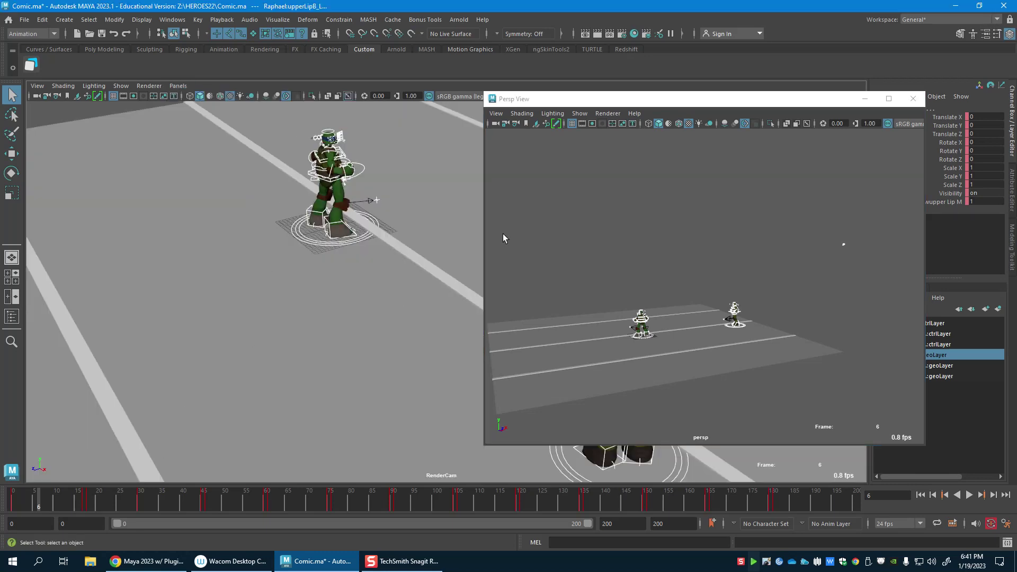
drag(672, 101, 711, 26)
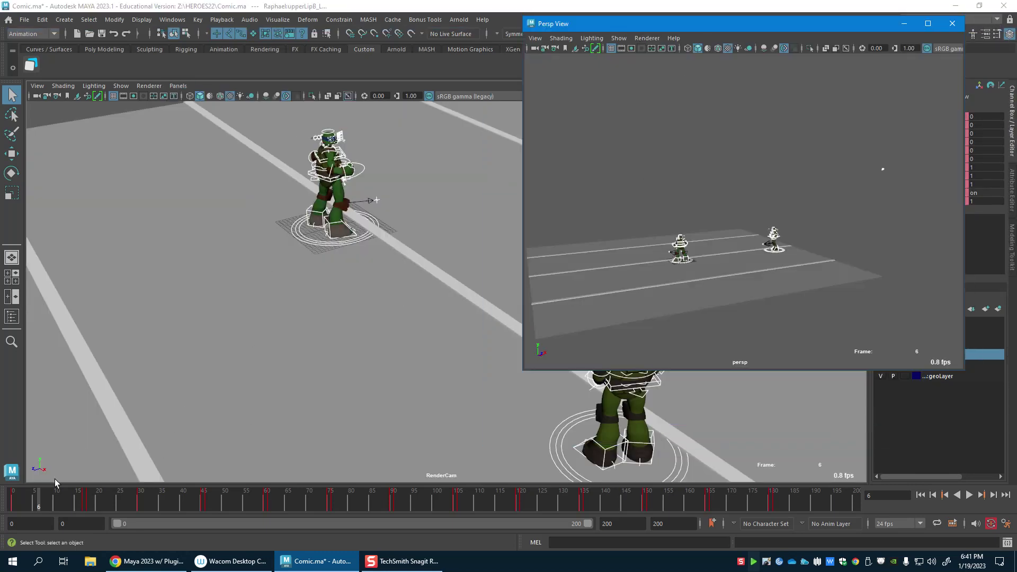
drag(525, 371, 620, 297)
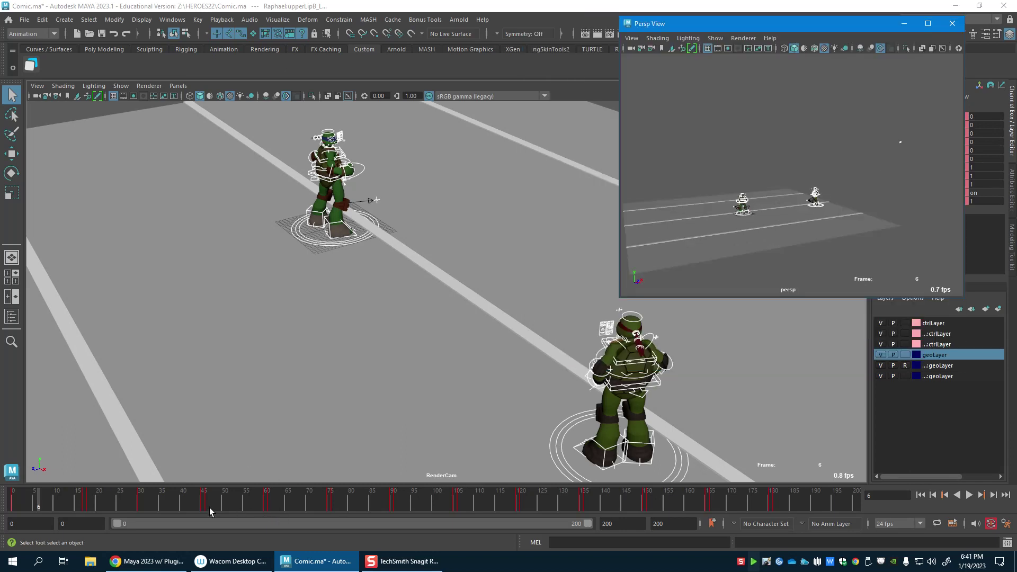
Step: Go to frame 18 and hide NURBS curves in the RenderCam viewport
click(86, 507)
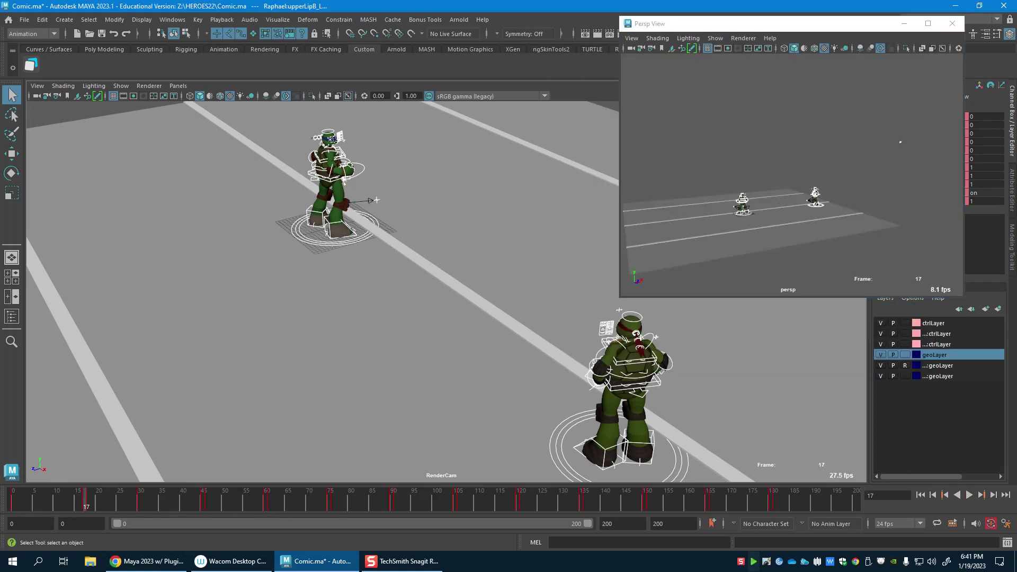
click(90, 504)
click(120, 85)
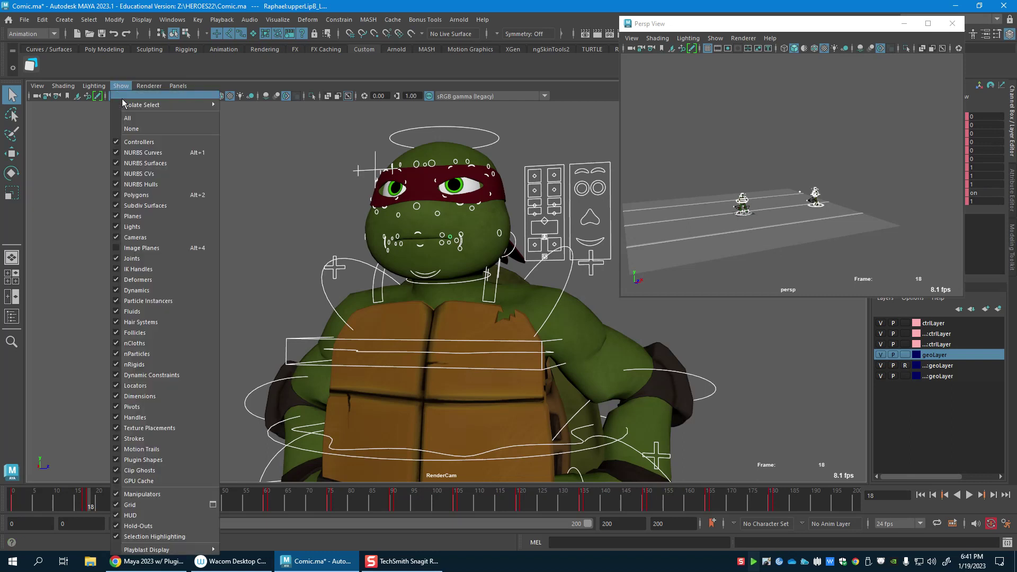
click(154, 153)
Step: Scrub the timeline between about frames 18 and 61 to review the shots through RenderCam
drag(81, 509, 270, 509)
click(267, 510)
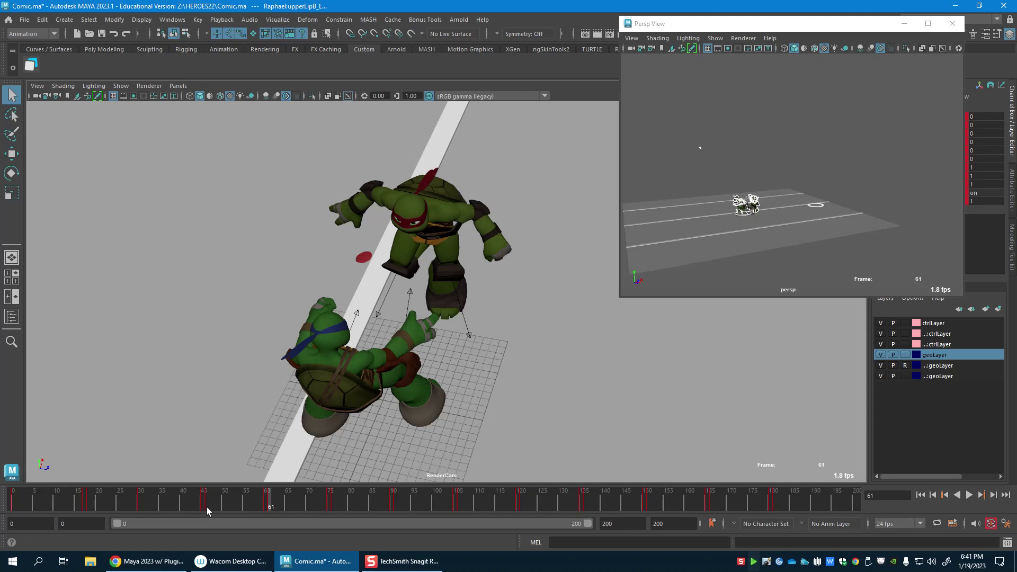
mouse_move(207, 507)
mouse_down()
mouse_move(269, 508)
mouse_move(199, 509)
mouse_up()
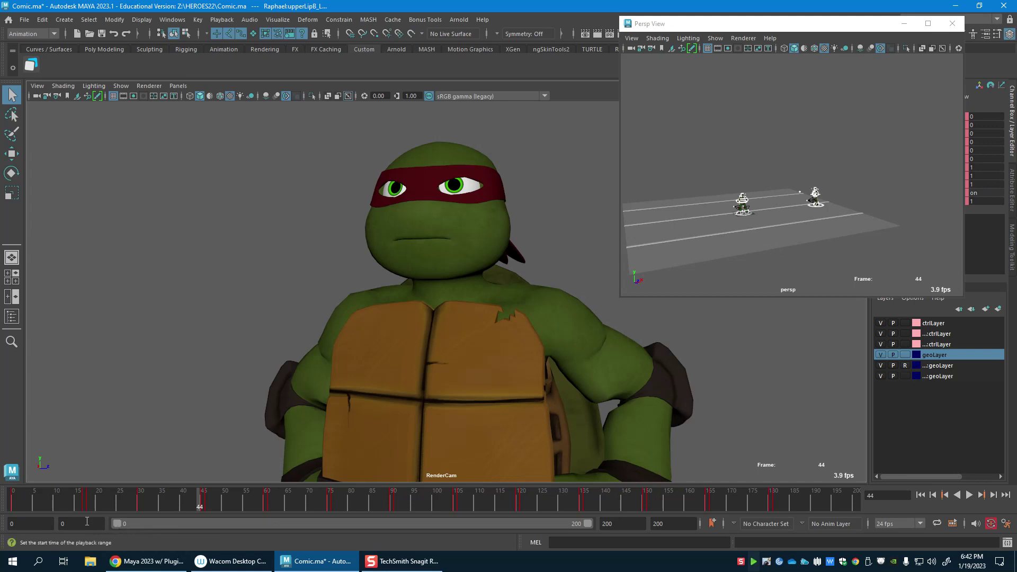
drag(42, 506, 99, 508)
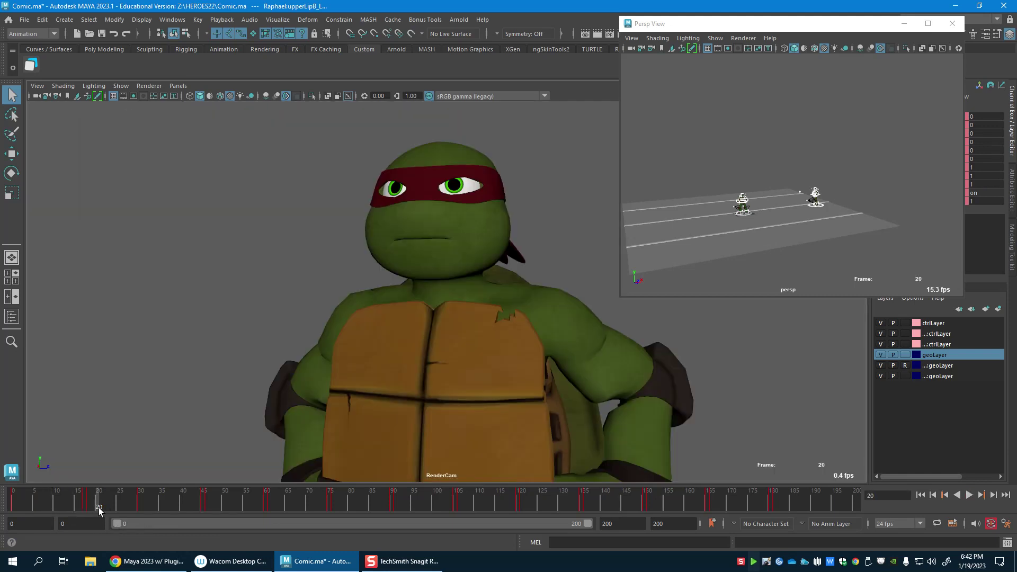
mouse_move(95, 509)
mouse_down()
mouse_move(81, 511)
mouse_move(95, 510)
mouse_up()
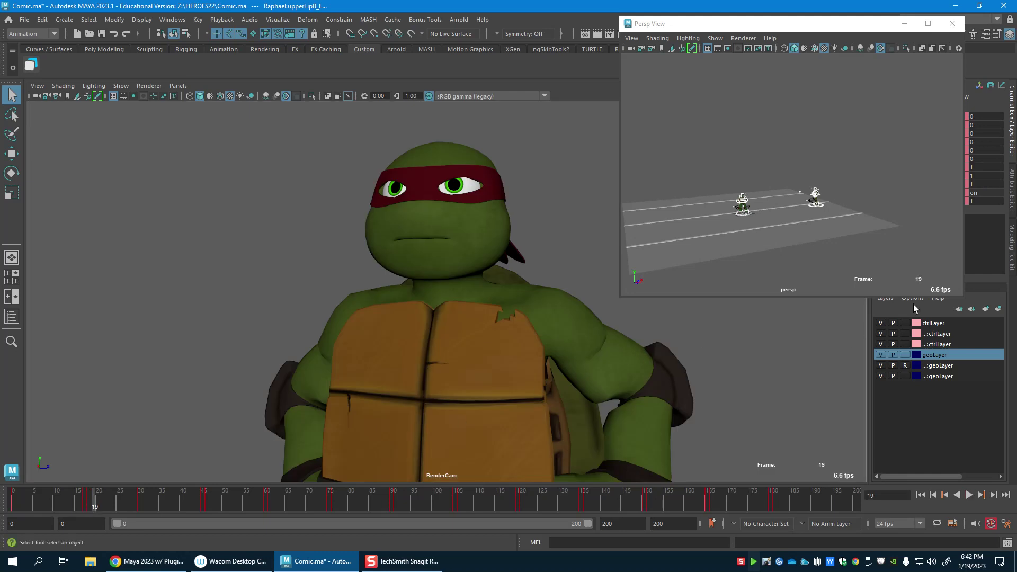
Step: Go to frame 46 and frame both turtles in the floating Persp View
alt+right_drag(746, 214, 937, 227)
alt+middle_drag(825, 228, 847, 175)
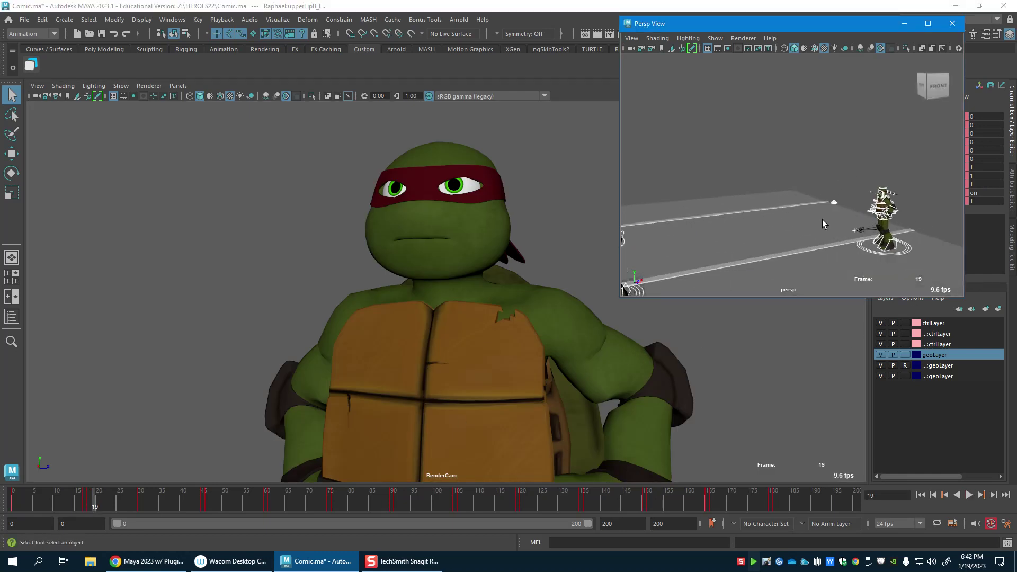
click(206, 506)
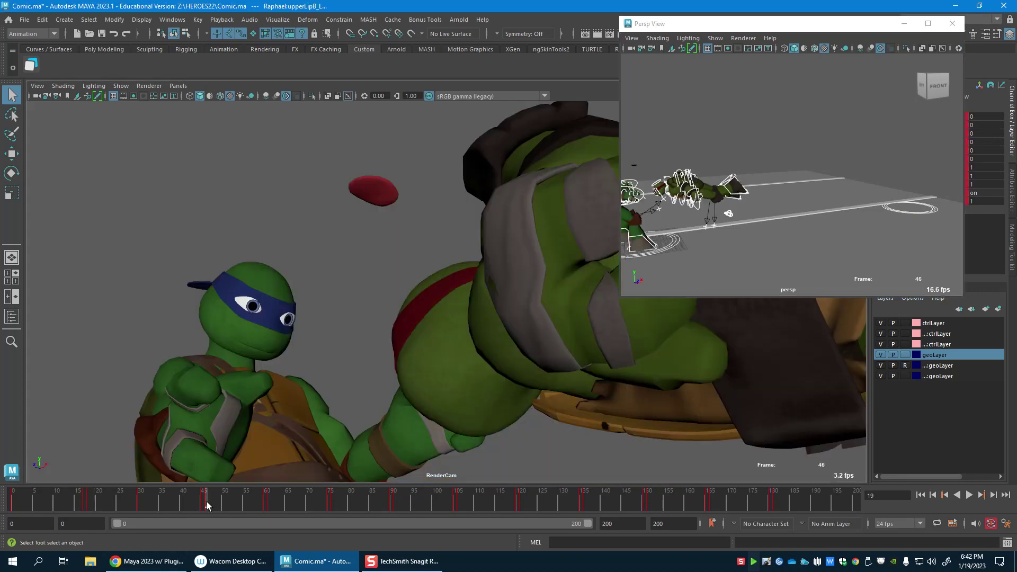
mouse_move(207, 506)
mouse_down()
mouse_move(259, 508)
mouse_move(207, 512)
mouse_up()
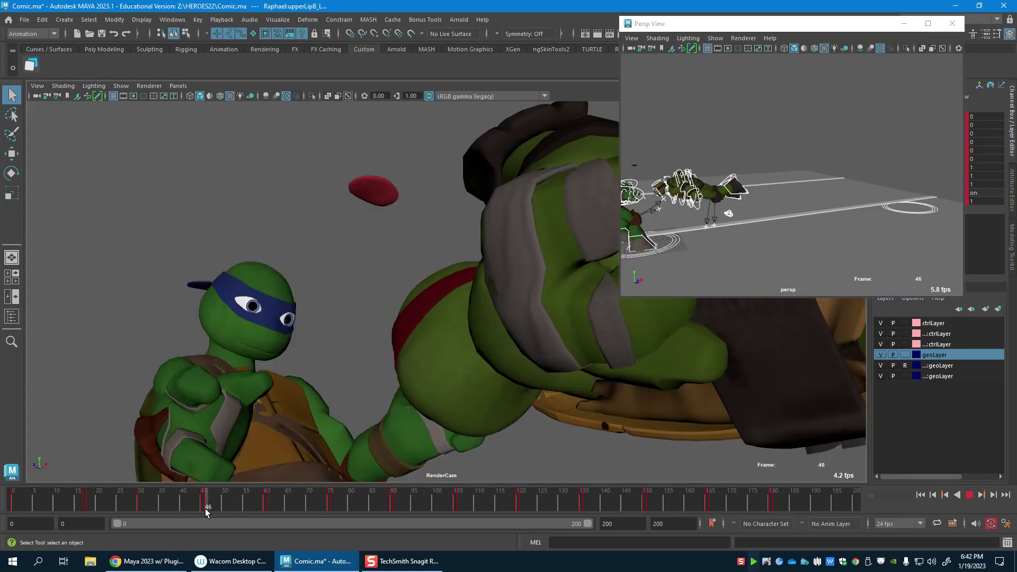
alt+middle_drag(744, 180, 769, 164)
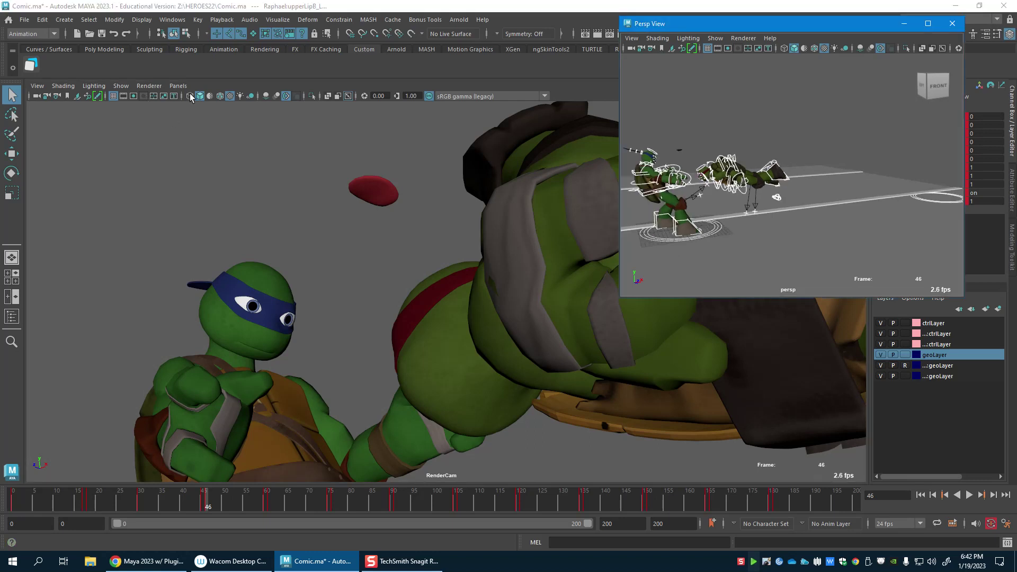
Step: Save the scene under the new name ComicSHOT03_01 in the Z:\HEROES22 folder
click(24, 19)
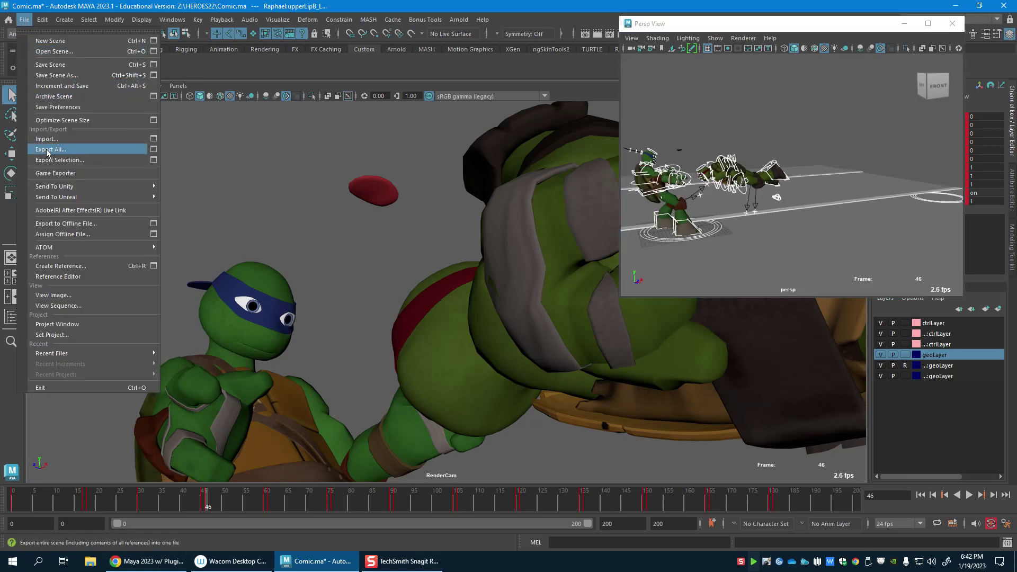
click(53, 75)
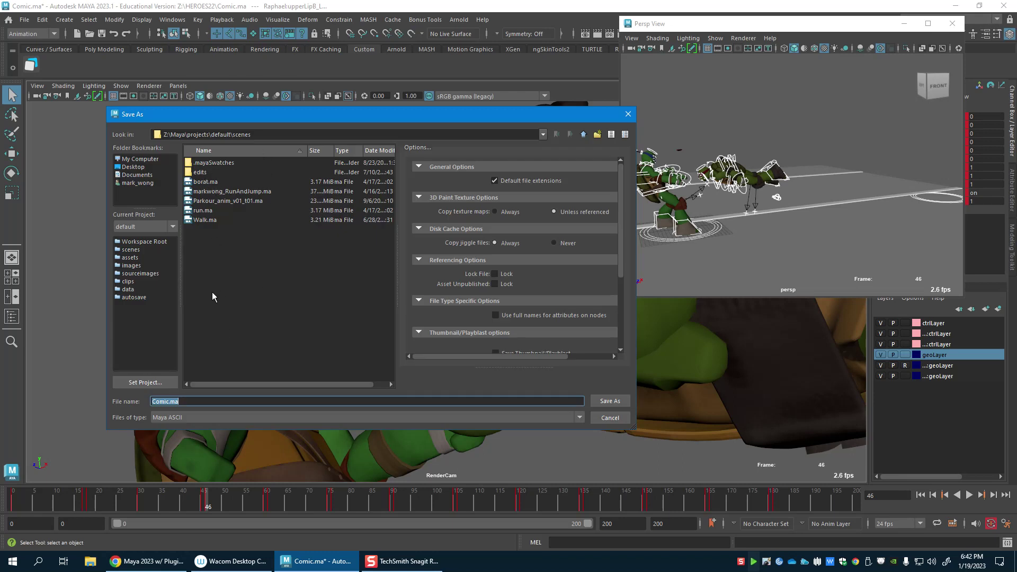
click(545, 134)
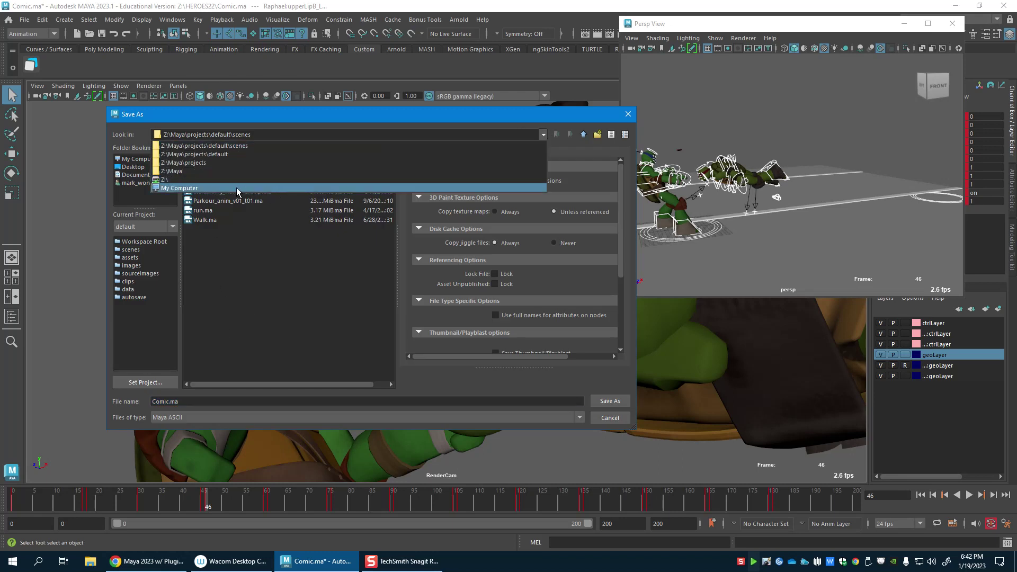
click(204, 181)
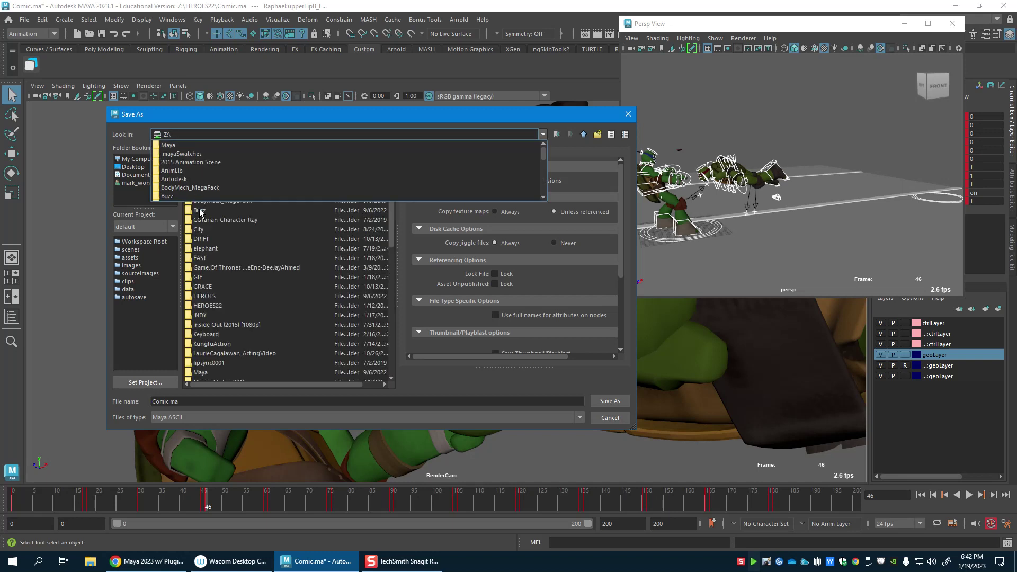
click(204, 286)
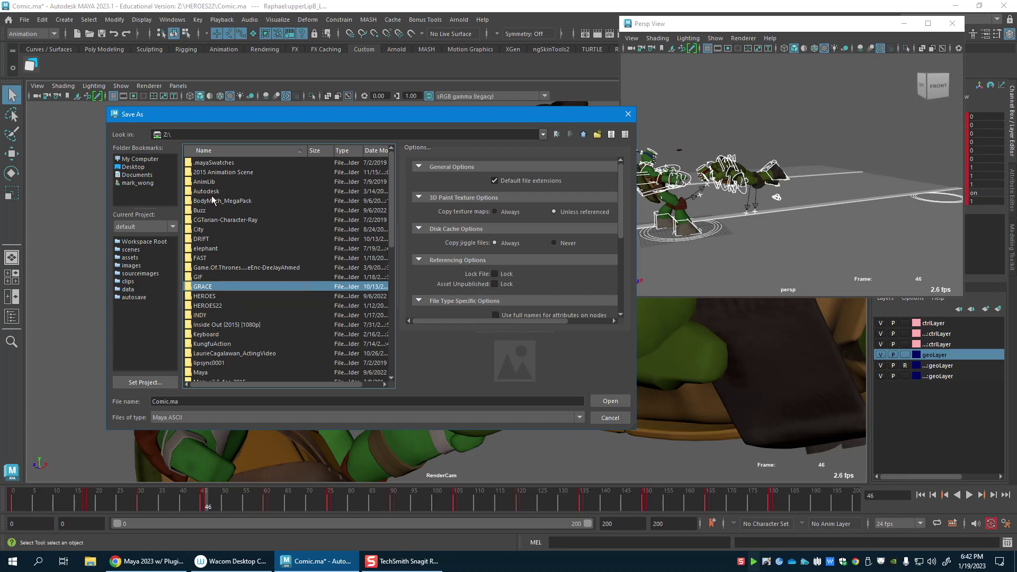
double_click(225, 305)
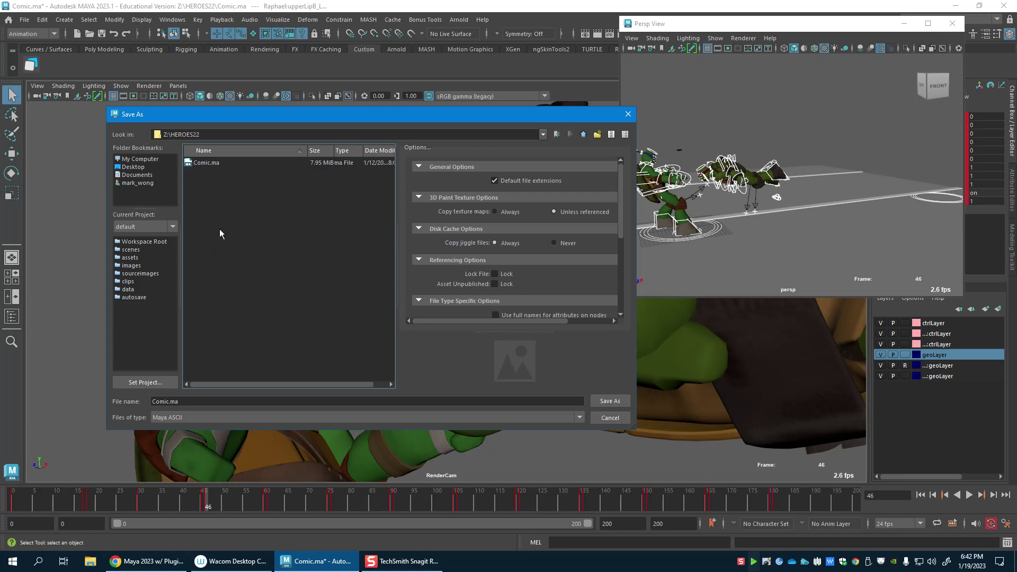
click(167, 402)
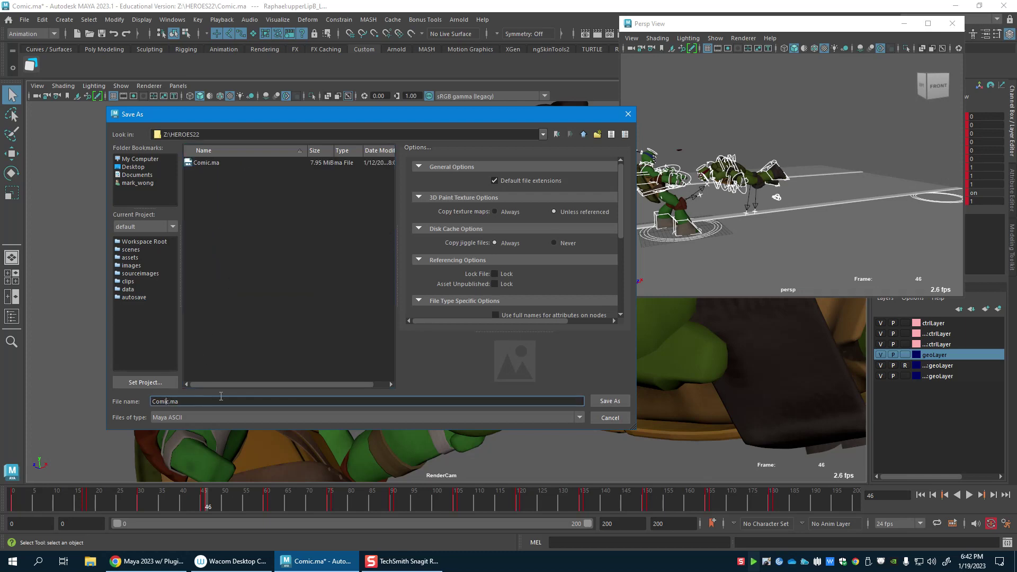
text(SHOT)
text(_1)
key(BackSpace)
text(03)
key(Return)
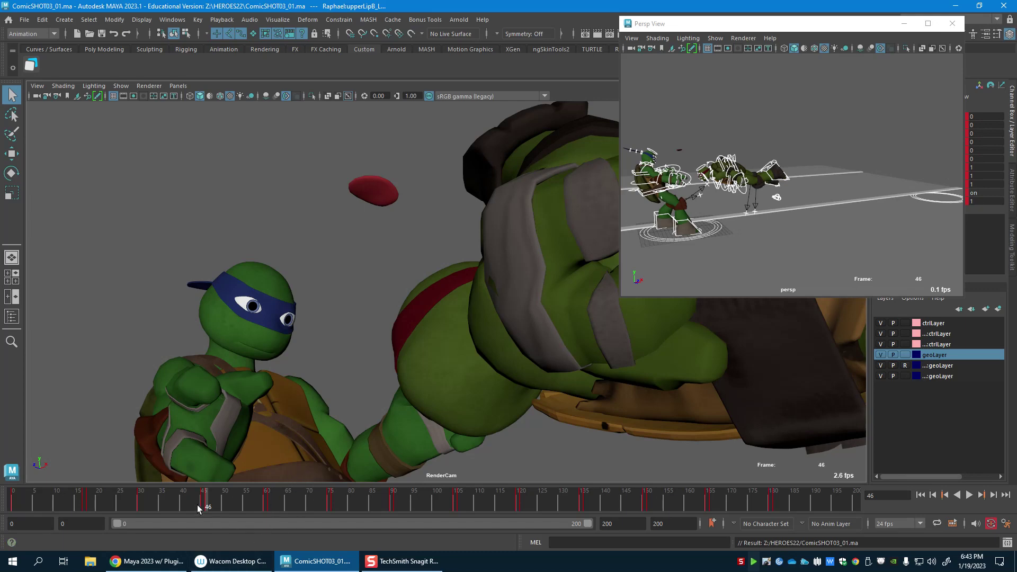
Step: At frame 53, select Raphael's leg IK controls in the Persp View and move that window clear of the Channel Box
key(alt+v)
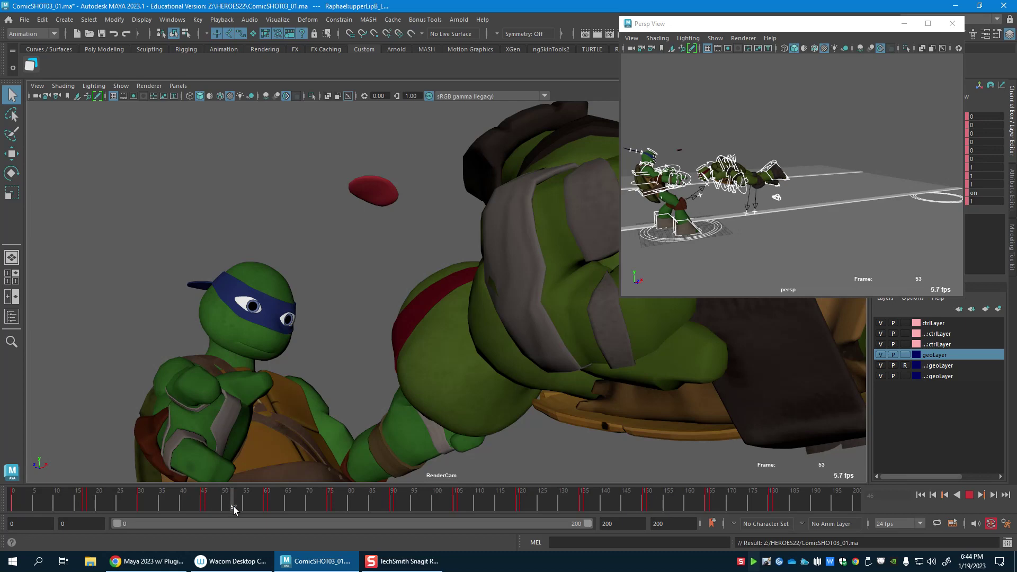
key(alt+v)
alt+drag(761, 219, 772, 139)
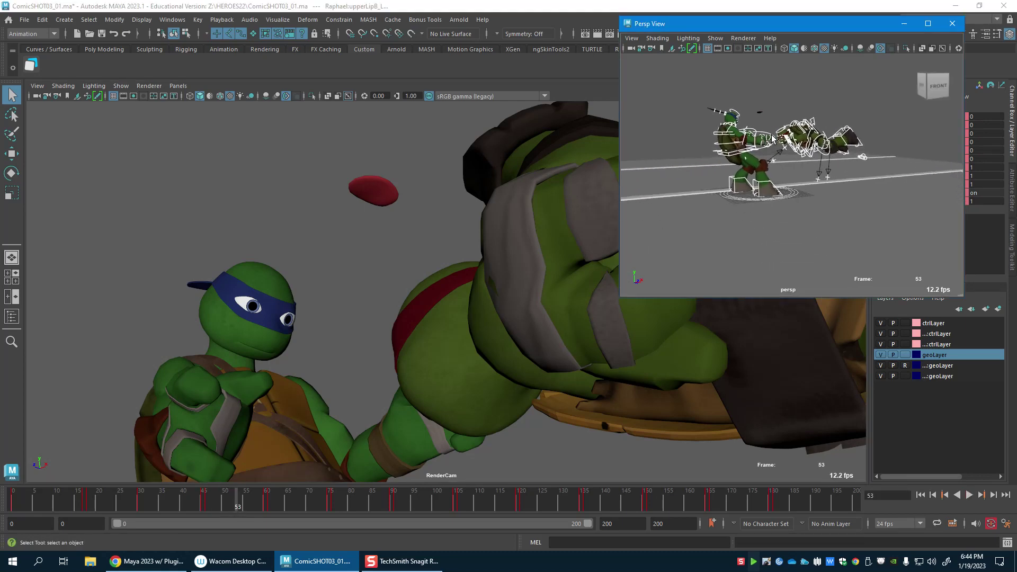
alt+right_drag(766, 171, 822, 205)
alt+drag(821, 205, 802, 208)
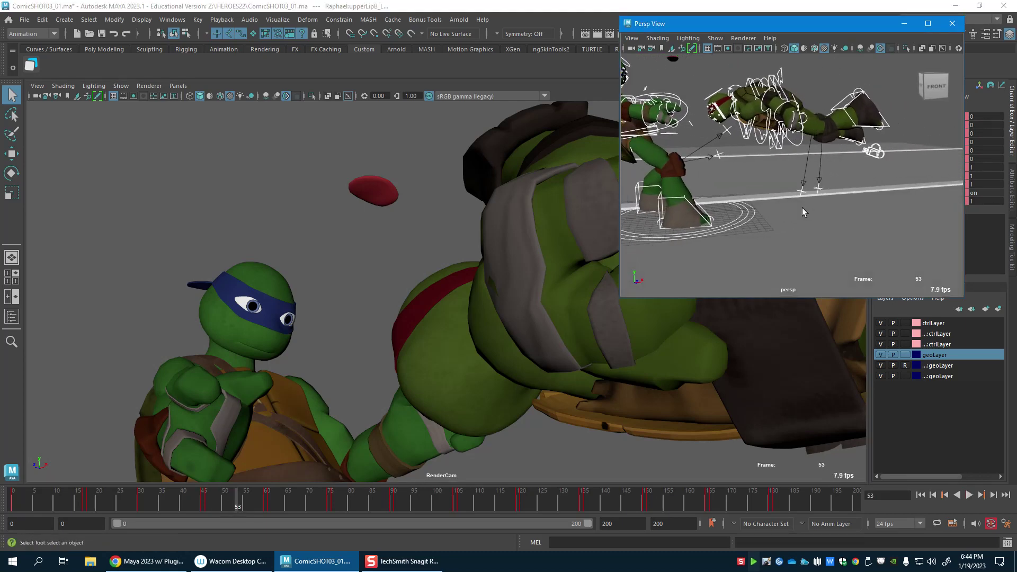
click(809, 170)
alt+drag(815, 135, 776, 90)
click(810, 170)
alt+middle_drag(783, 106, 784, 147)
drag(847, 25, 659, 65)
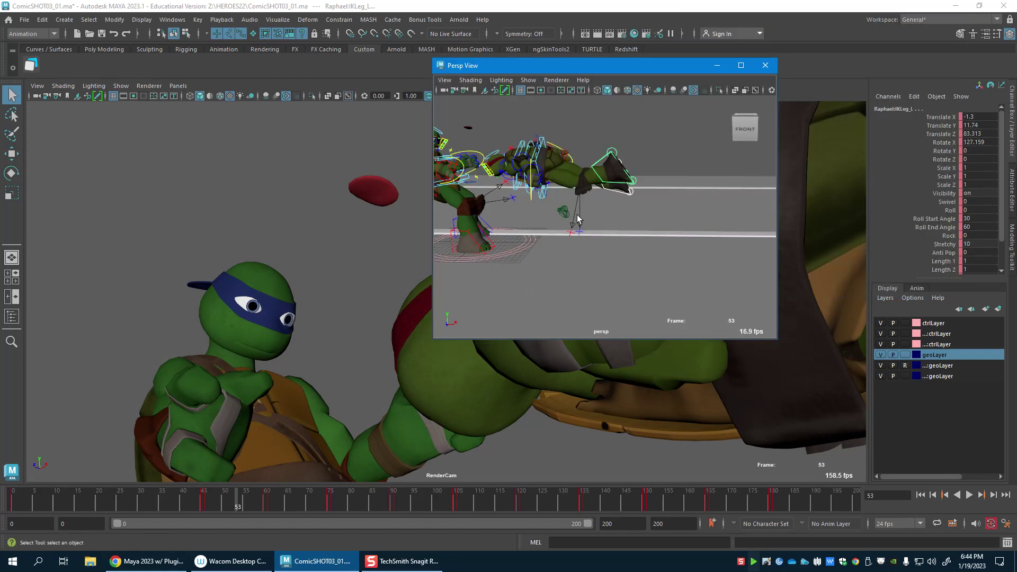
Step: Display the Persp View in wireframe and select Raphael's left leg FK/IK switch control near the hips
alt+drag(588, 204, 547, 258)
key(4)
key(w)
click(555, 261)
click(555, 257)
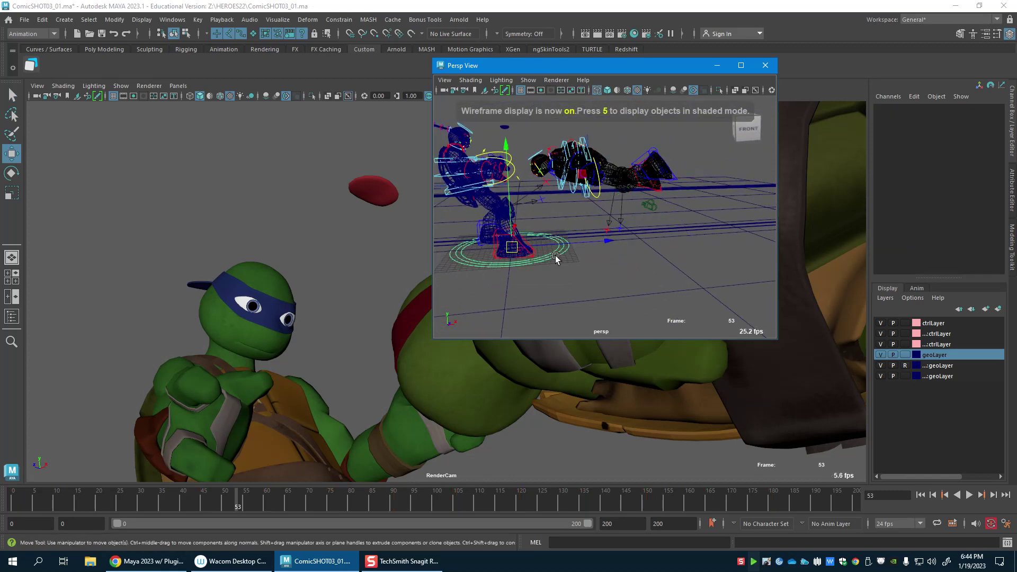
click(556, 251)
alt+drag(559, 255, 682, 265)
alt+middle_drag(682, 266, 685, 170)
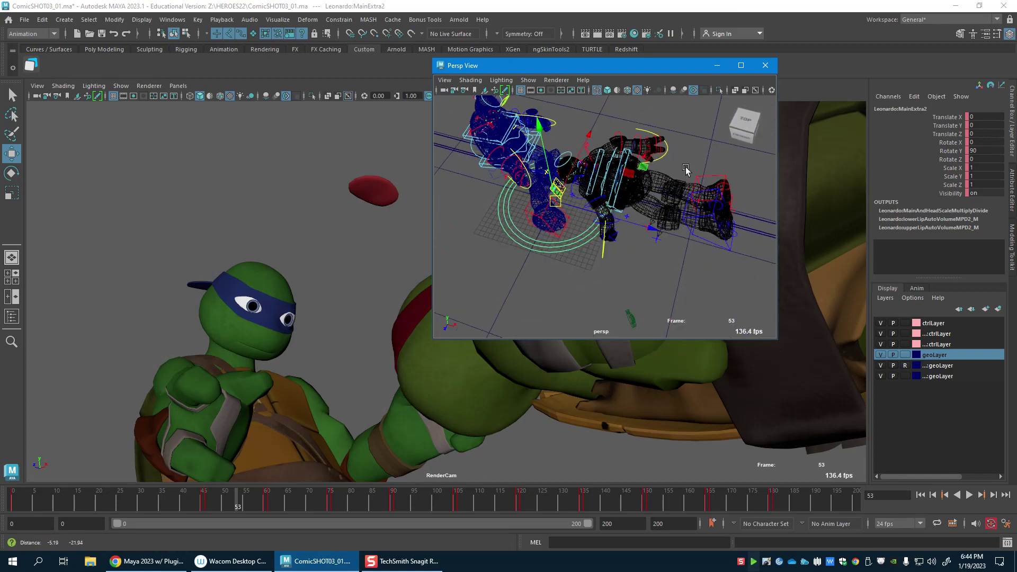
alt+right_drag(685, 169, 677, 213)
alt+drag(677, 217, 641, 216)
click(643, 232)
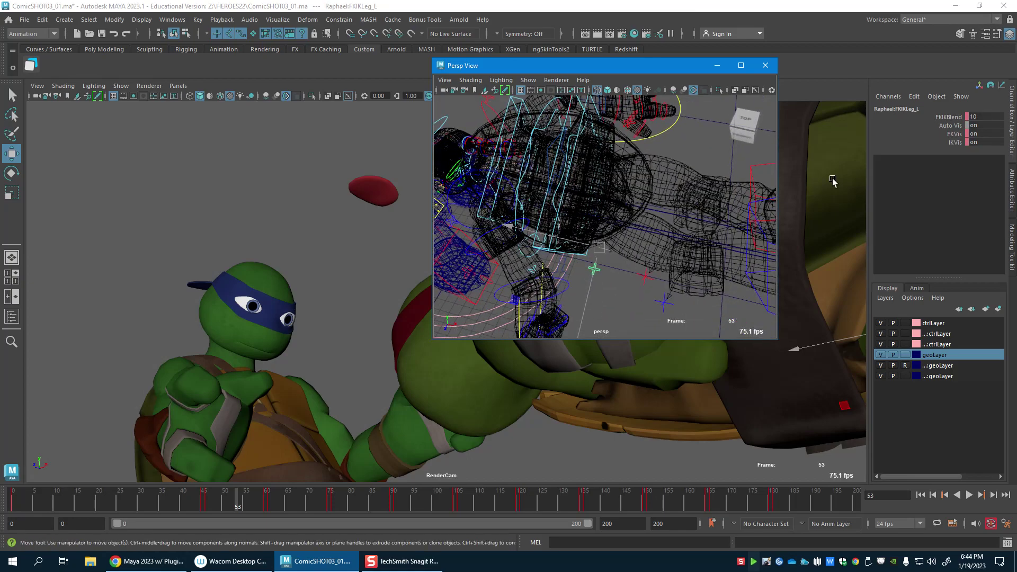
Step: Add Raphael's right leg FK/IK switch control to the selection
alt+right_drag(641, 216, 579, 254)
key(4)
alt+drag(580, 254, 554, 281)
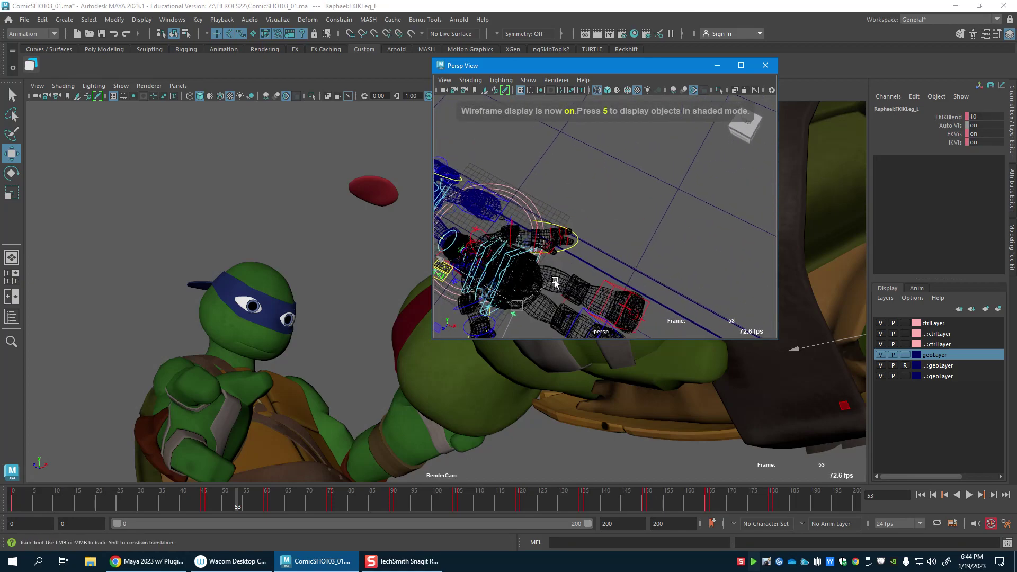
alt+right_drag(554, 281, 628, 268)
alt+drag(628, 271, 592, 214)
click(581, 207)
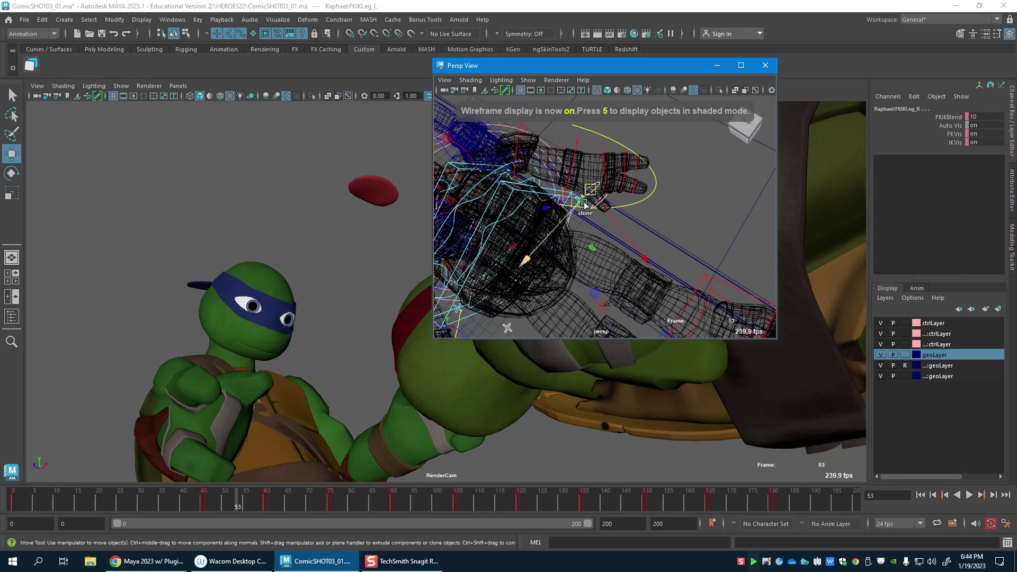
alt+drag(595, 214, 586, 286)
Step: Set FKIKBlend to 0 on both of Raphael's leg switch controls at frame 46
click(208, 499)
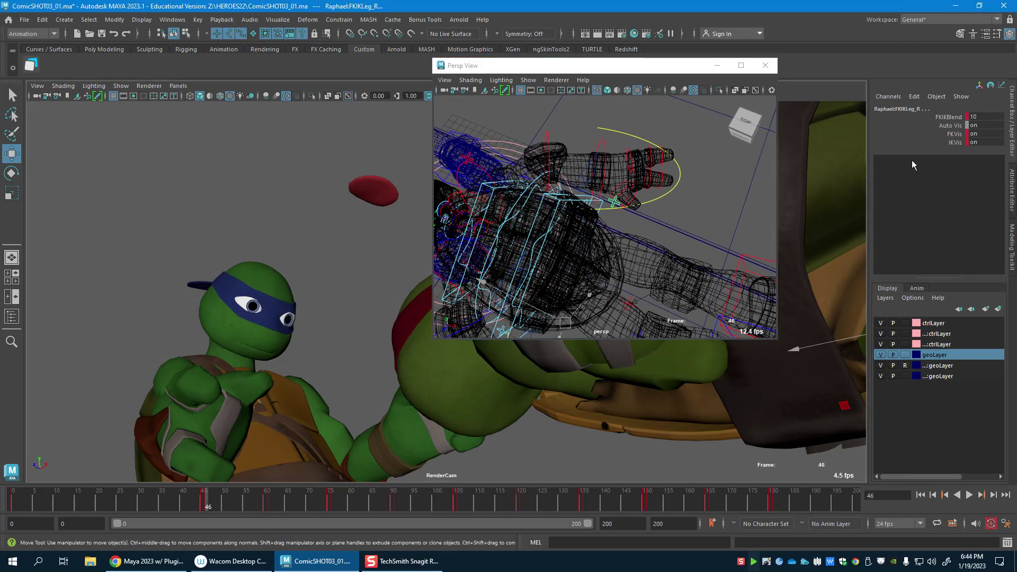
click(932, 117)
middle_drag(672, 249, 539, 267)
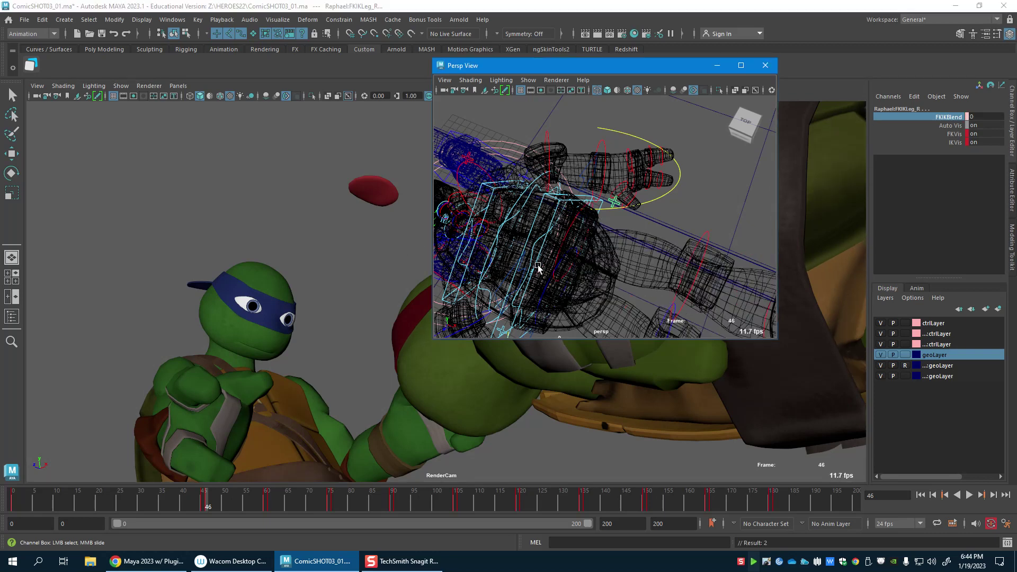
Step: At frame 60, display the Persp View shaded and move its window off the turtles in the RenderCam view
scroll(553, 288, down, 5)
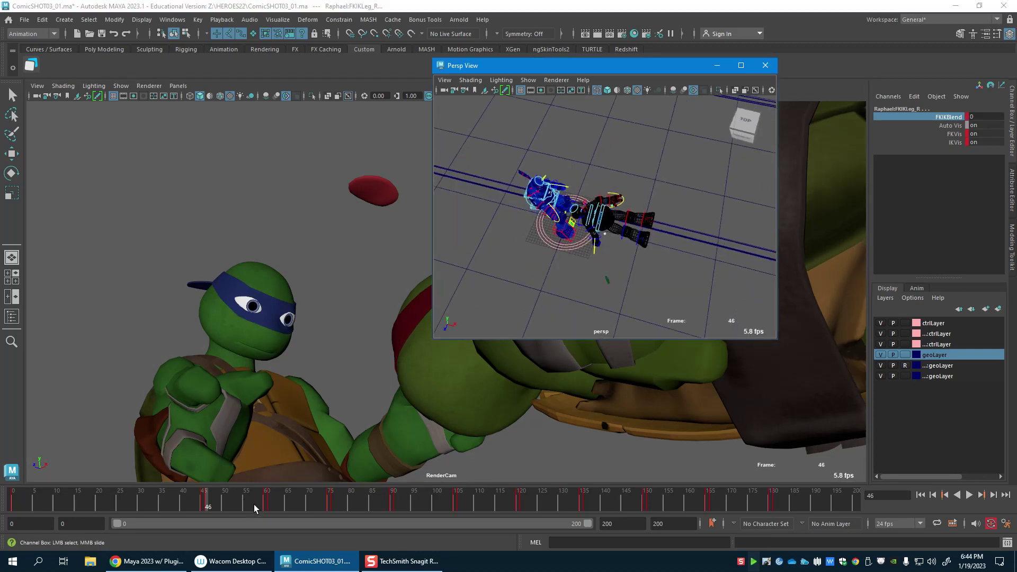
drag(253, 508, 267, 507)
middle_drag(677, 252, 599, 262)
alt+right_drag(598, 261, 681, 275)
alt+drag(681, 275, 634, 263)
key(5)
key(5)
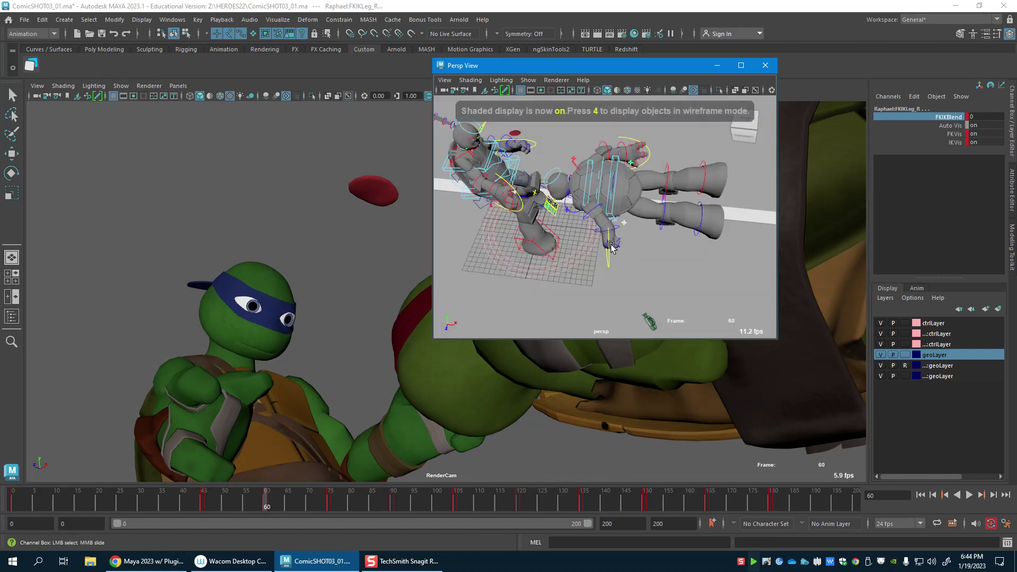
drag(630, 65, 835, 51)
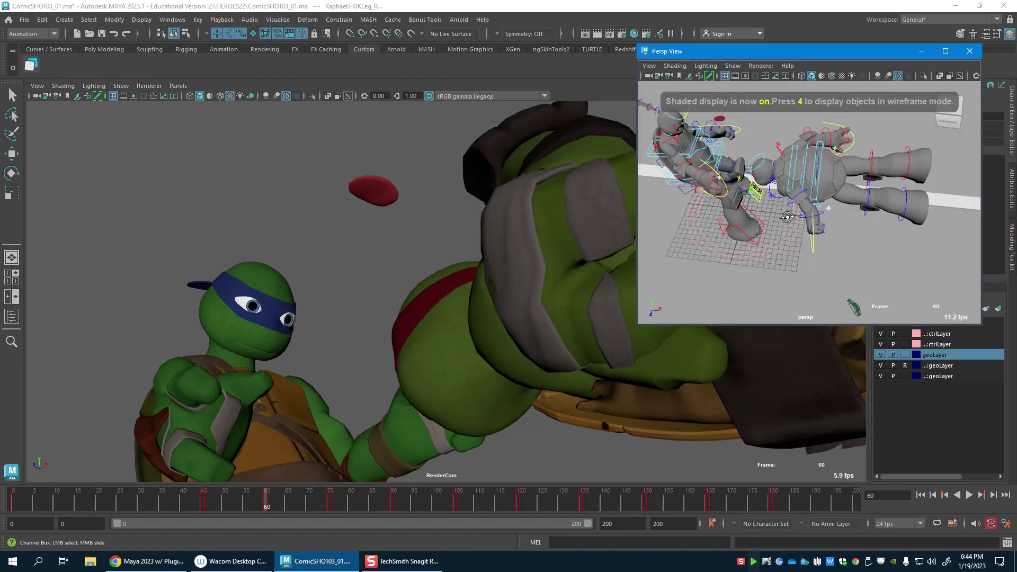
Step: Select Raphael's root control in the Persp View with the Move tool and shift that window clear of the Channel Box values
alt+drag(812, 178, 836, 193)
alt+middle_drag(837, 194, 802, 227)
alt+right_drag(803, 228, 832, 207)
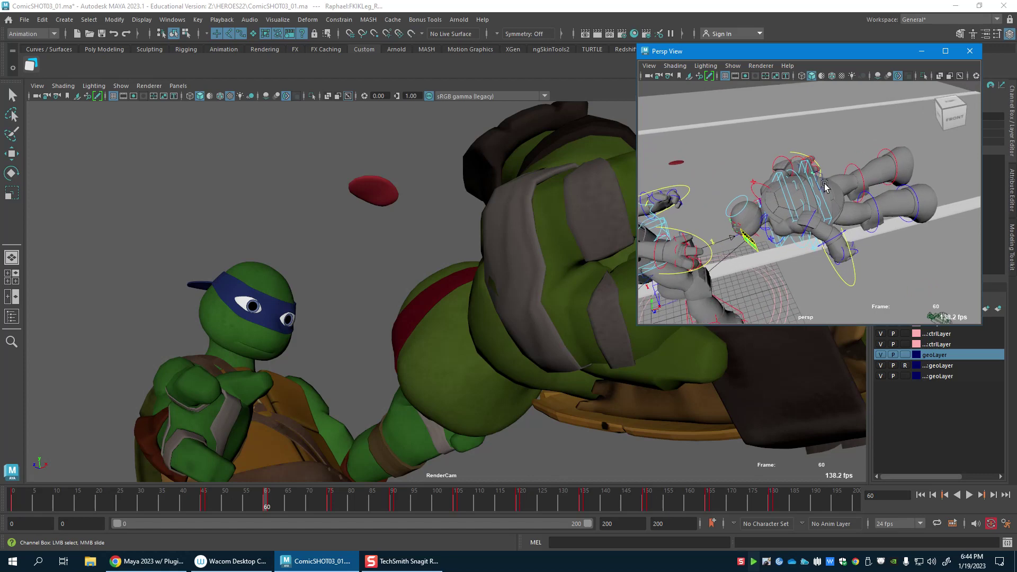
click(821, 180)
key(w)
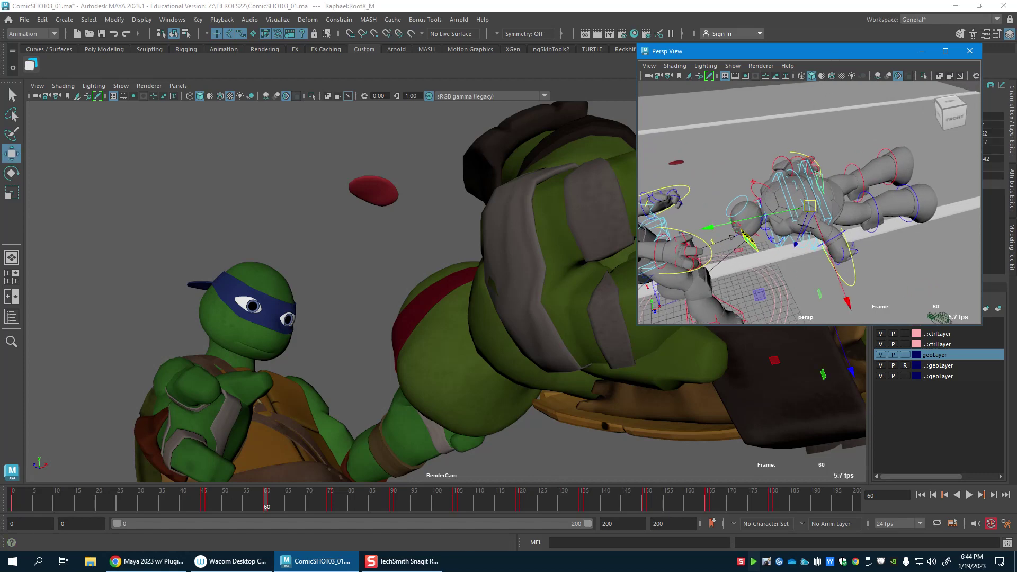
drag(795, 51, 715, 53)
Step: Move Raphael's root control back out of shot to Translate Z about 81.8 at frame 46 and forward to about 96.3 at frame 60
click(205, 506)
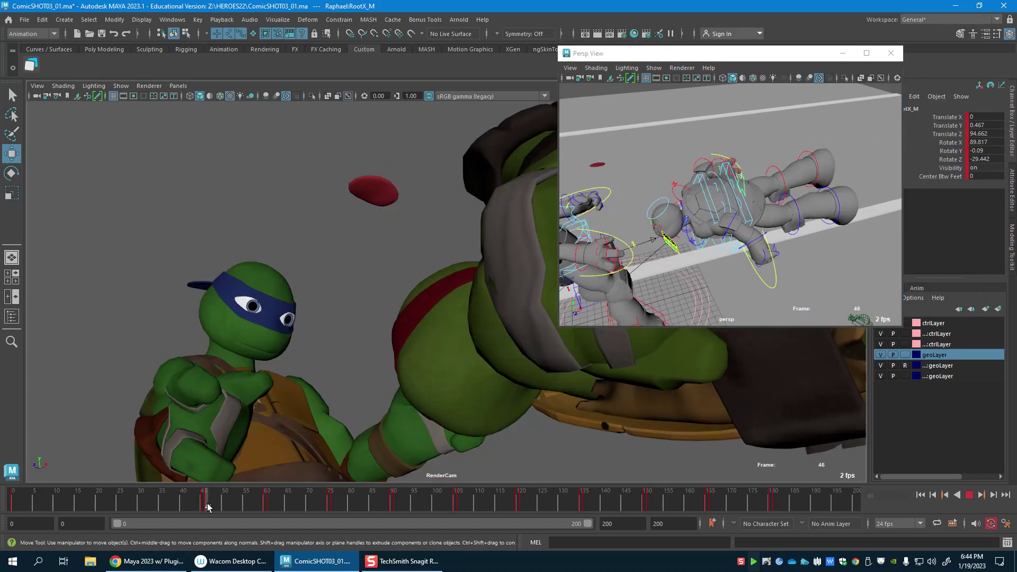
drag(631, 233, 720, 210)
drag(209, 503, 264, 503)
drag(643, 227, 666, 242)
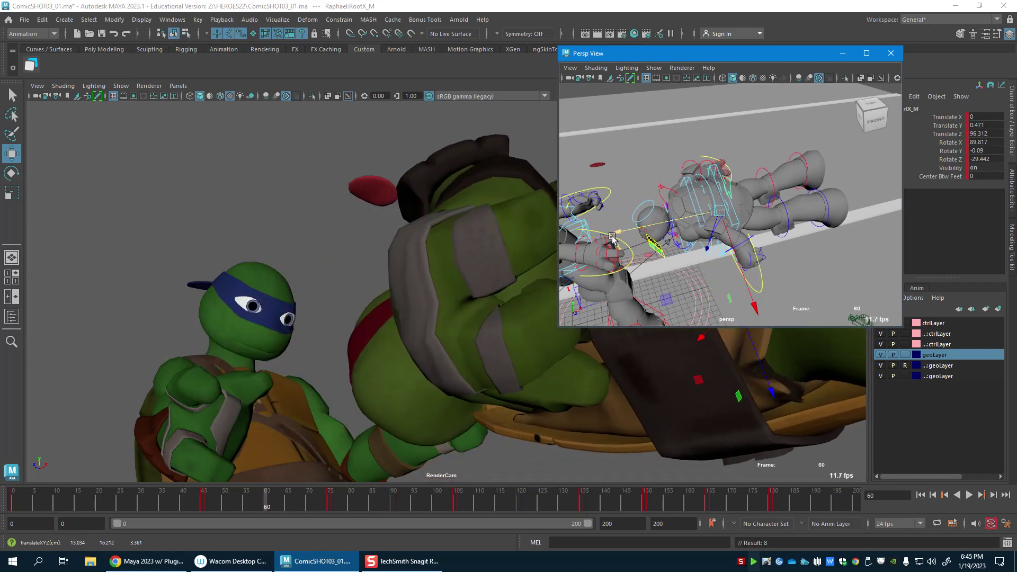
Step: In the Graph Editor, set linear tangents on Raphael's root keys at frames 46 and 60
key(g)
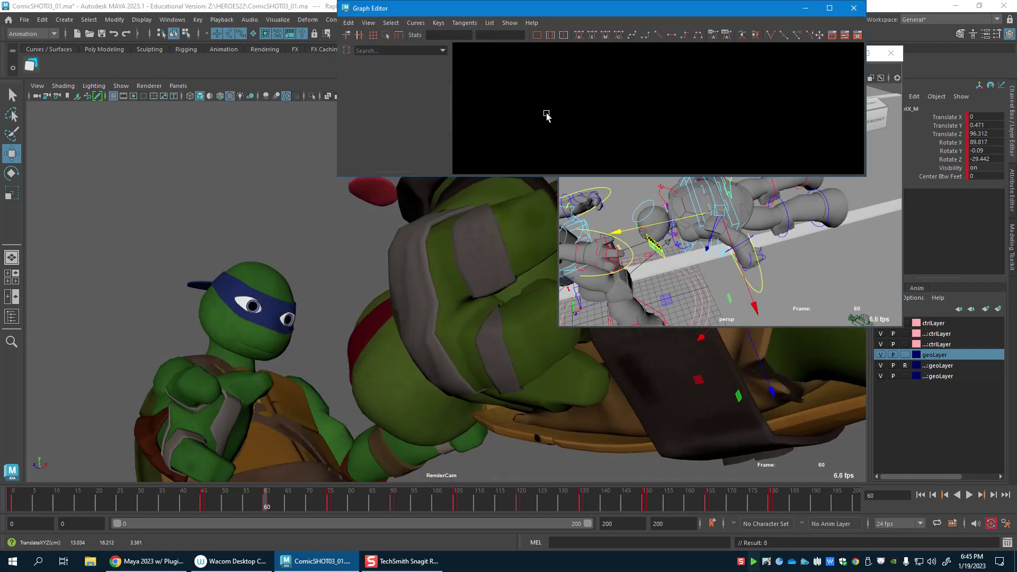
drag(660, 168, 661, 167)
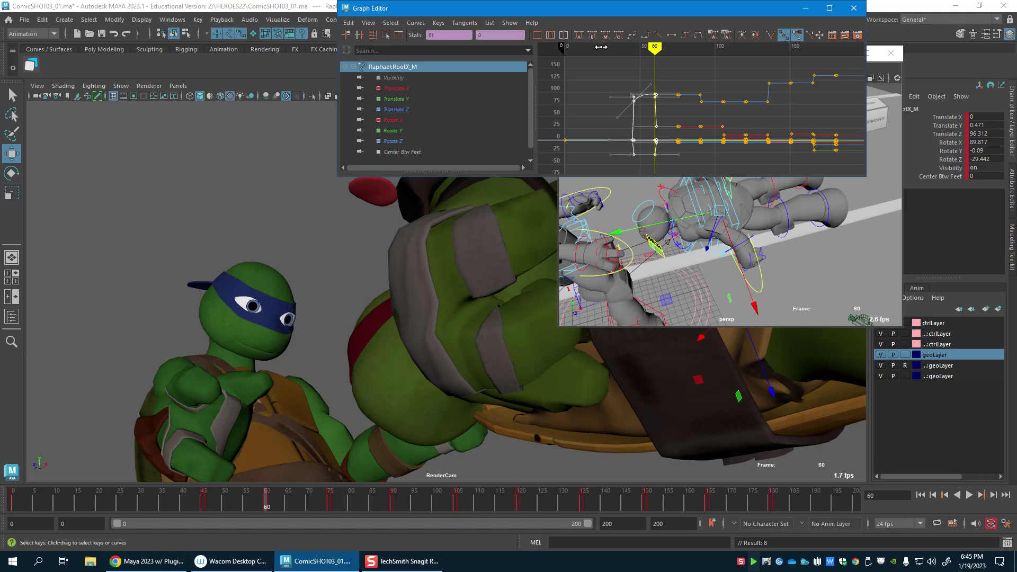
click(653, 38)
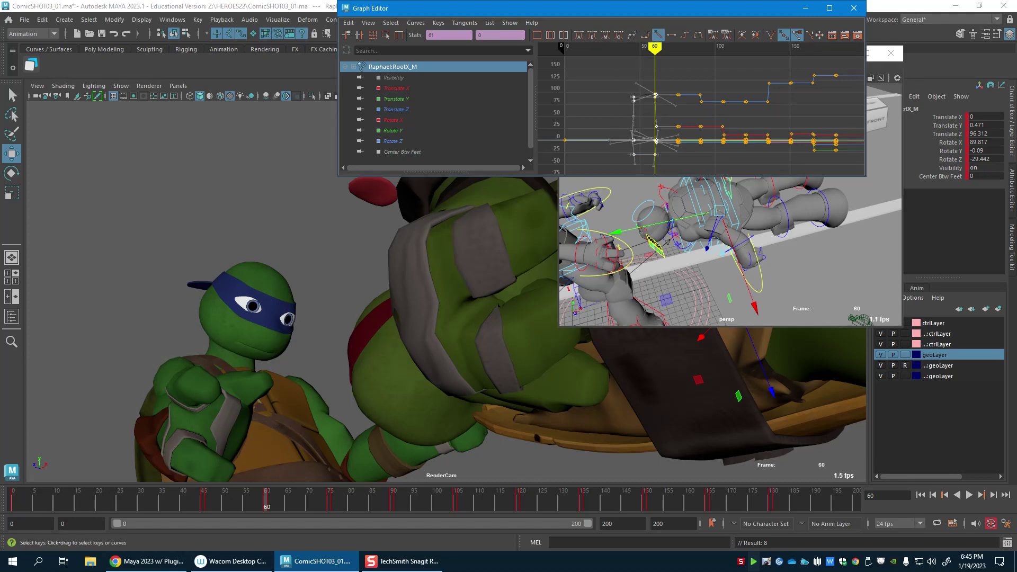
Step: Play and scrub the shot from frame 46 to review the timing of Raphael's fly-in
click(208, 500)
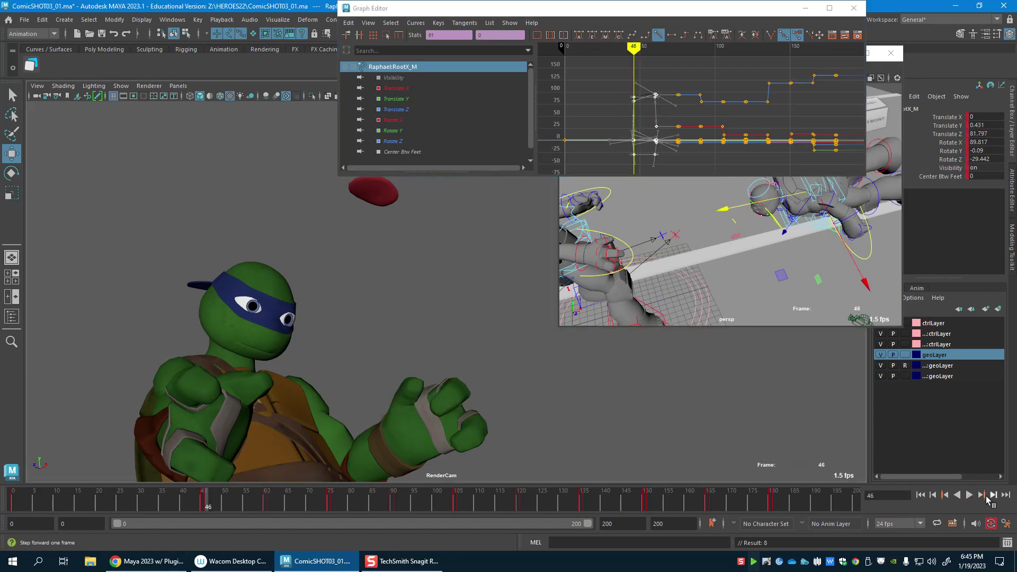
click(970, 495)
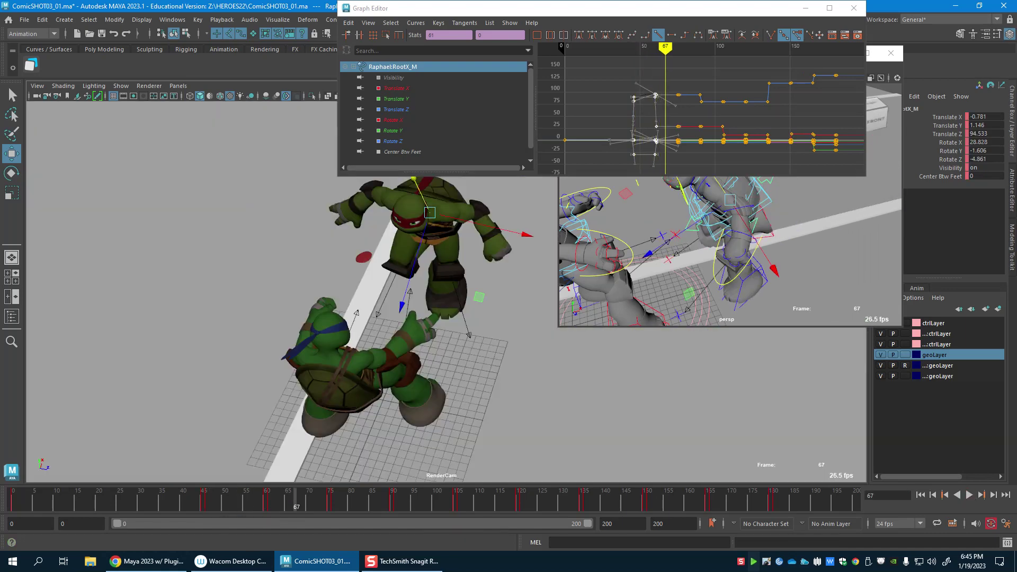
right_click(221, 503)
mouse_move(265, 410)
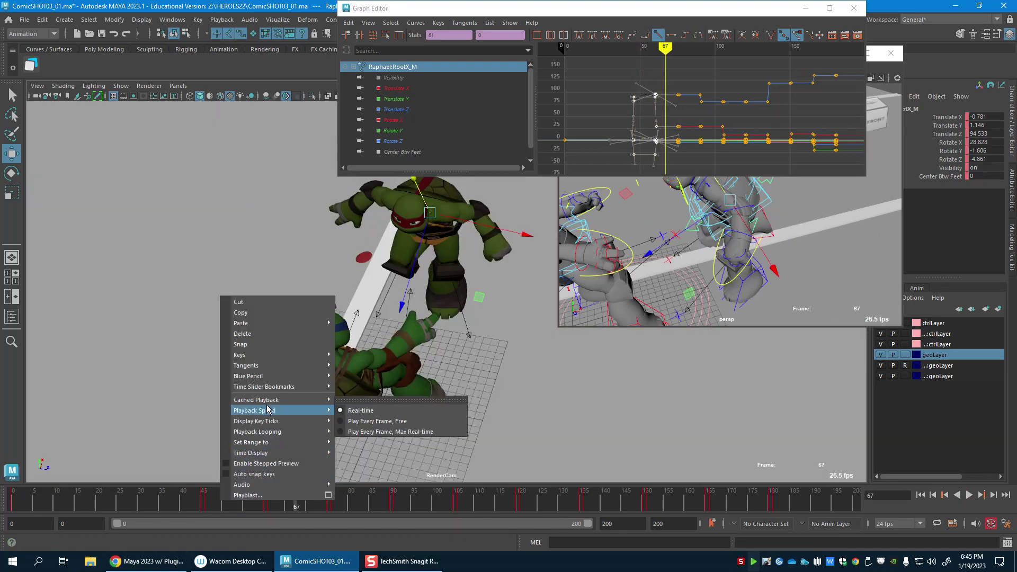
click(218, 510)
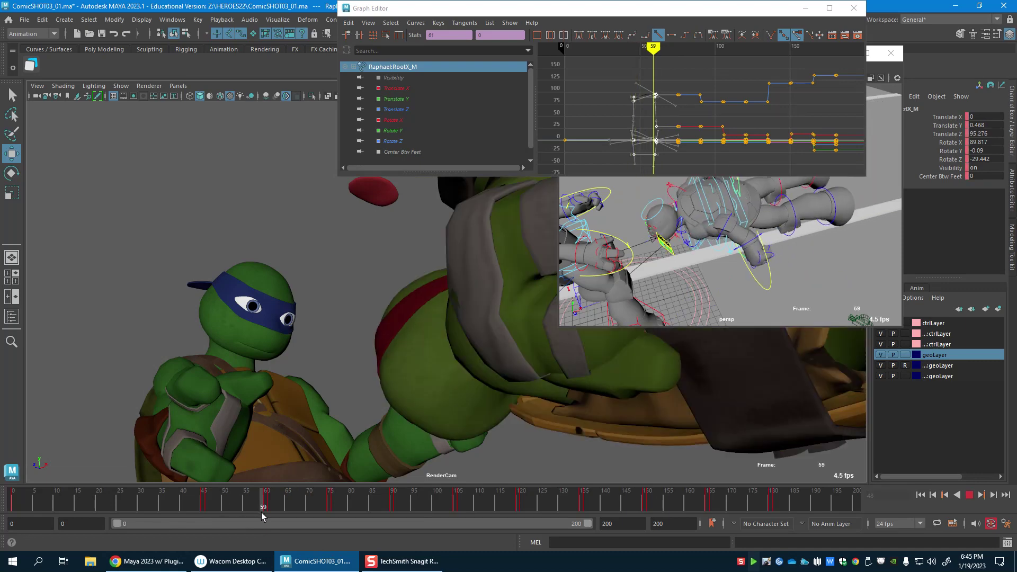
drag(261, 516, 207, 516)
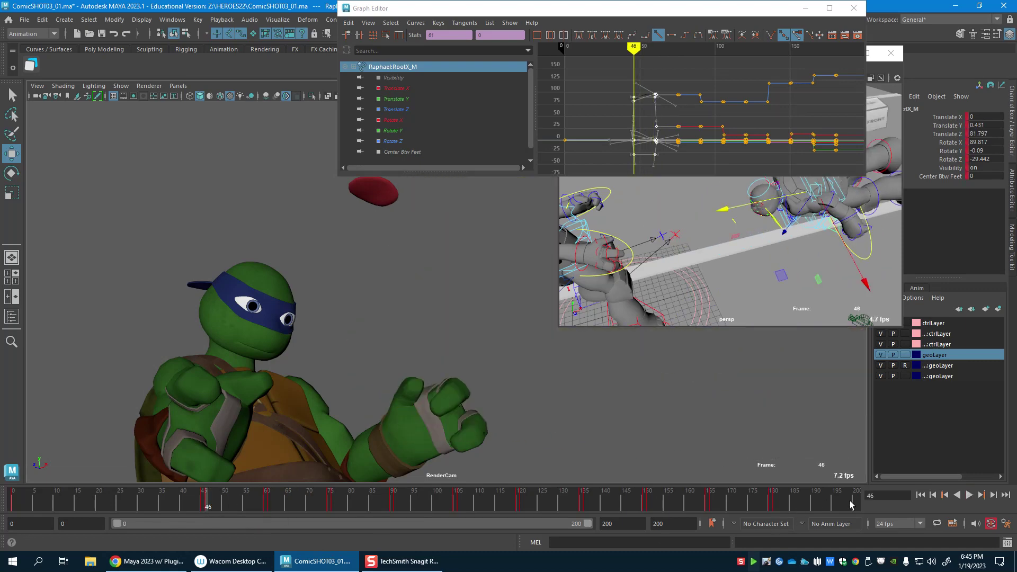
click(969, 495)
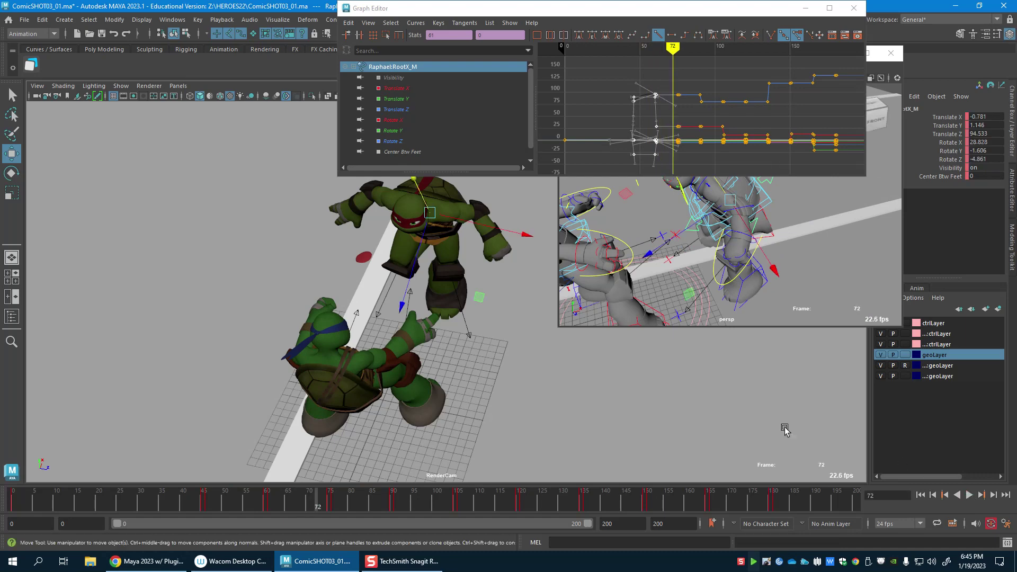
Step: At frame 55, try moving Leonardo's root control toward Raphael in the Persp View
click(244, 509)
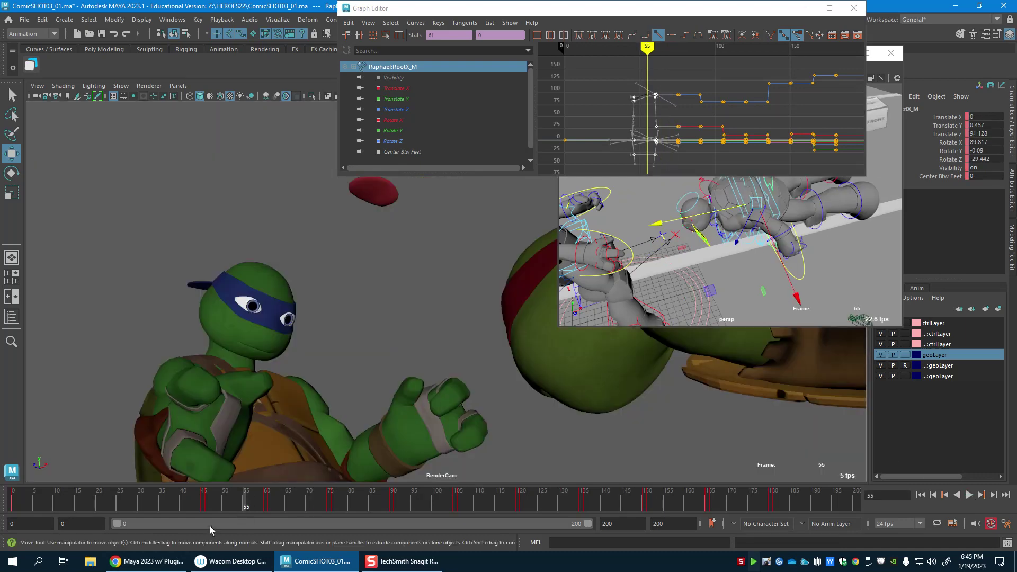
alt+drag(662, 277, 695, 255)
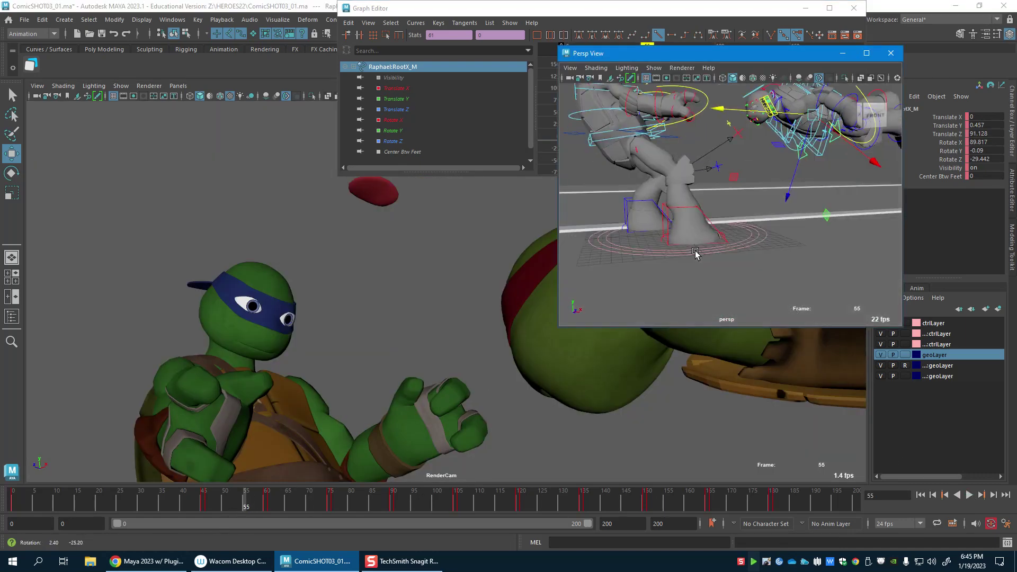
alt+right_drag(695, 254, 613, 222)
click(668, 218)
key(f)
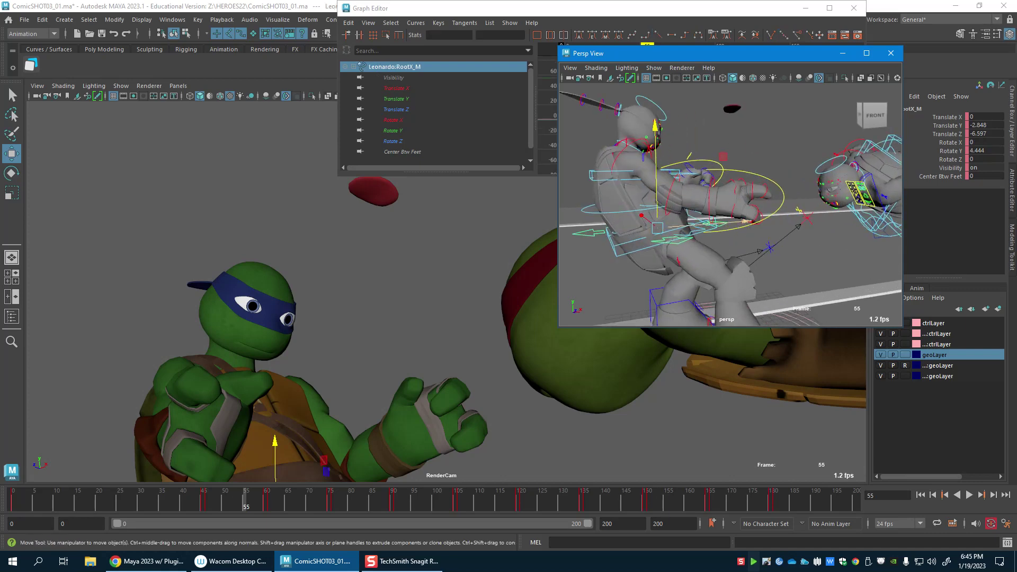
drag(744, 221, 774, 233)
key(ctrl+z)
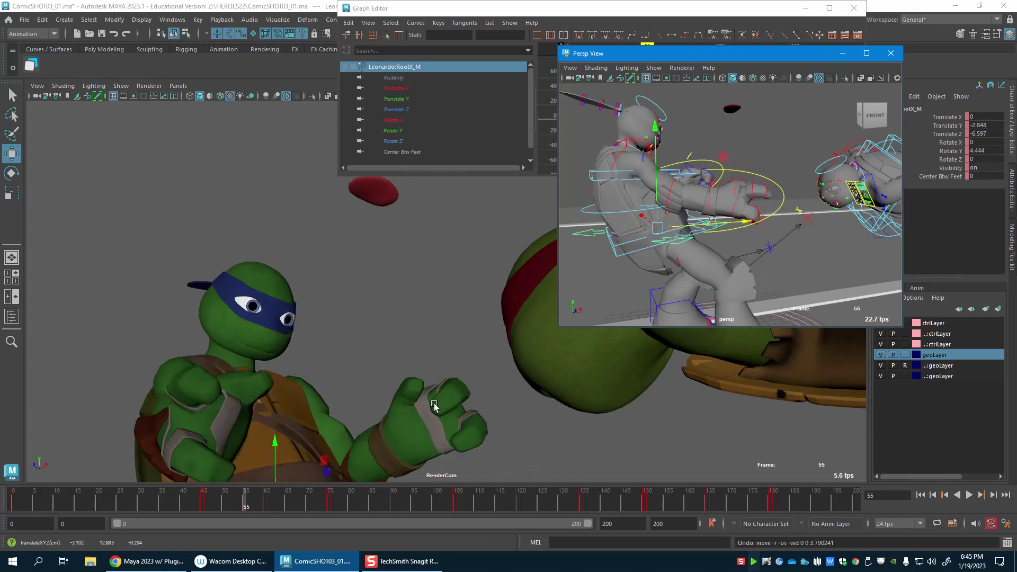
drag(746, 222, 763, 224)
key(ctrl+z)
drag(207, 506, 245, 509)
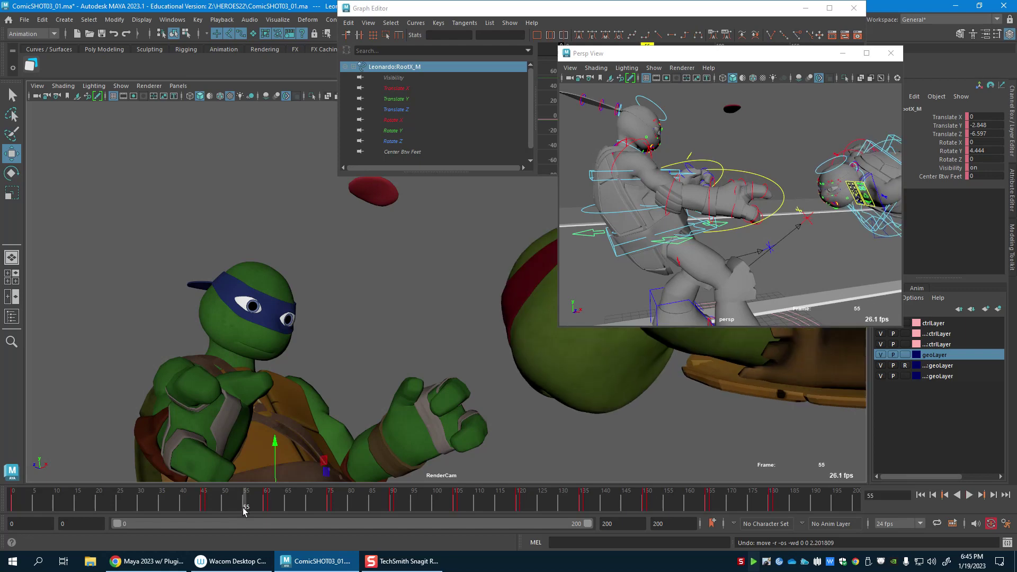
Step: At frame 50, move Raphael's root control forward to Translate Z about 94.7, close to its frame 60 position
alt+middle_drag(797, 246, 720, 241)
click(768, 252)
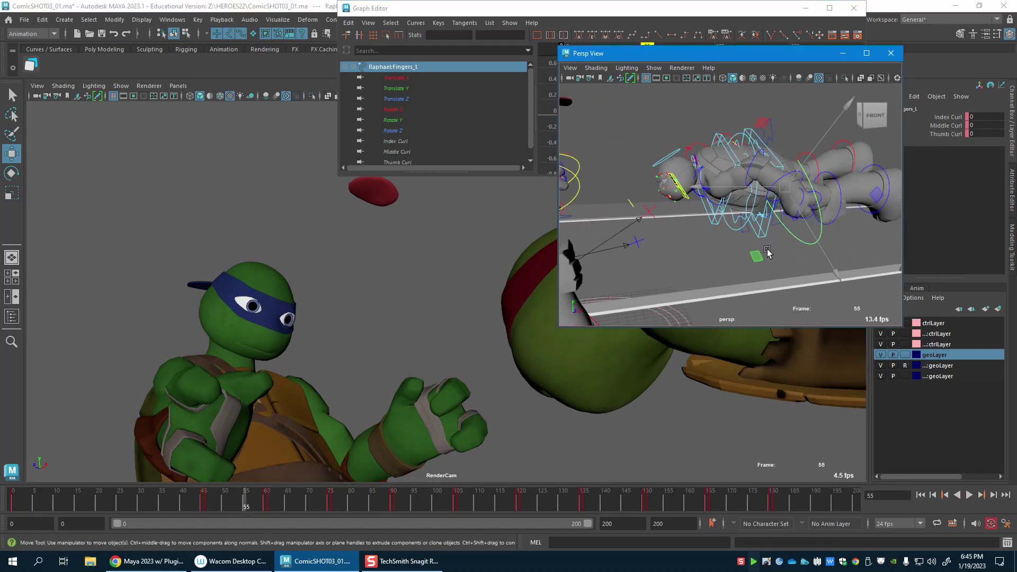
click(775, 223)
alt+right_drag(775, 258, 715, 274)
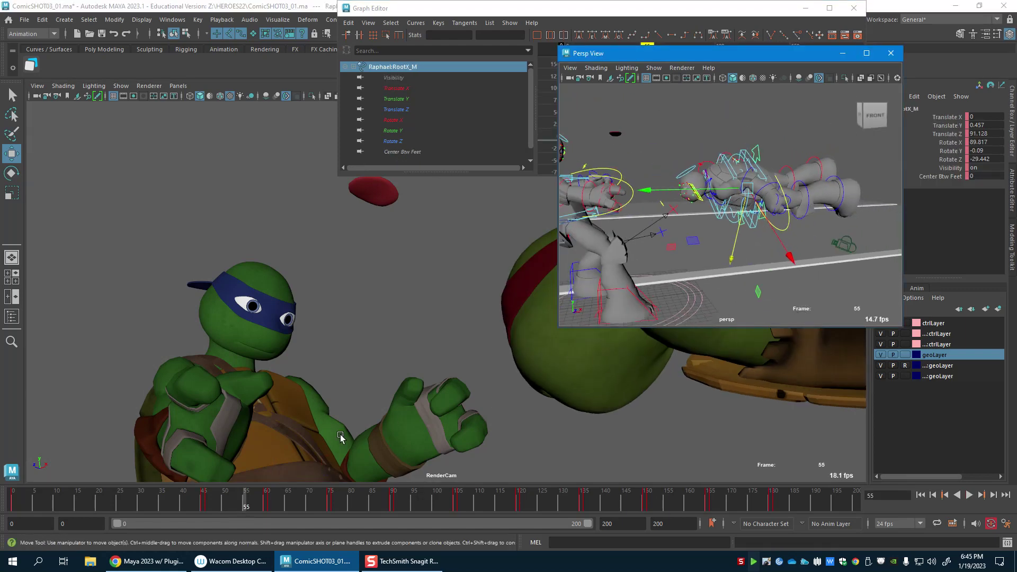
click(265, 506)
mouse_move(222, 515)
mouse_down()
mouse_move(207, 508)
mouse_move(242, 506)
mouse_move(191, 505)
mouse_move(261, 516)
mouse_move(224, 509)
mouse_up()
drag(645, 190, 663, 192)
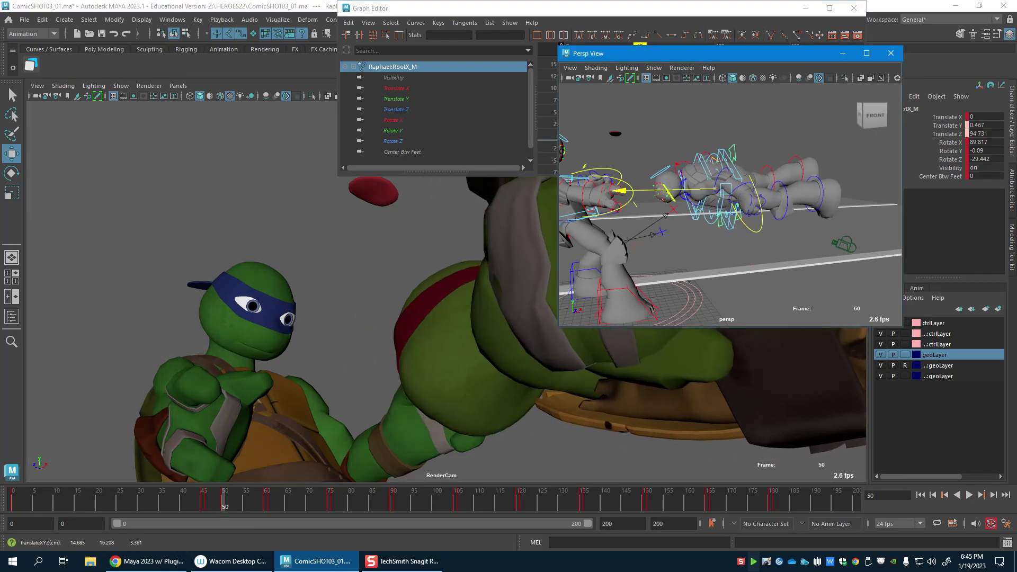
drag(224, 509, 262, 508)
Step: Set linear tangents on Raphael's root keys from frame 46 through 60, including frame 50, and scrub the motion
click(529, 137)
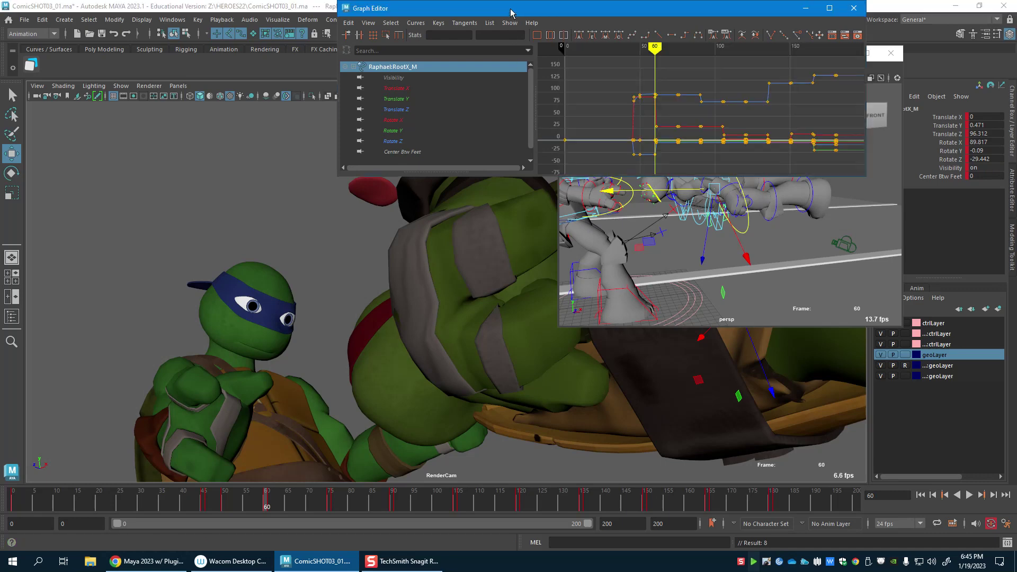
drag(662, 169, 662, 169)
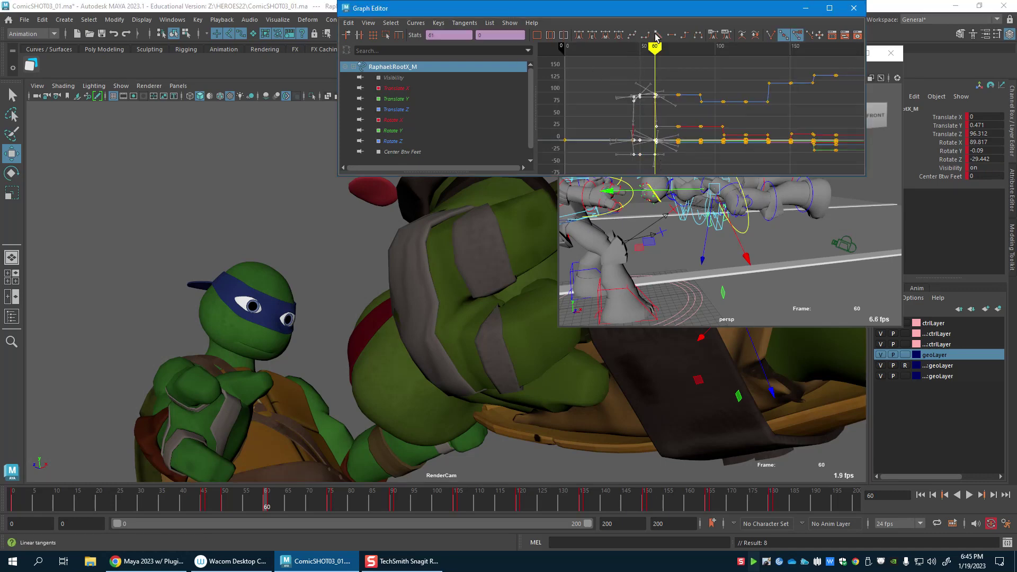
drag(232, 511, 266, 508)
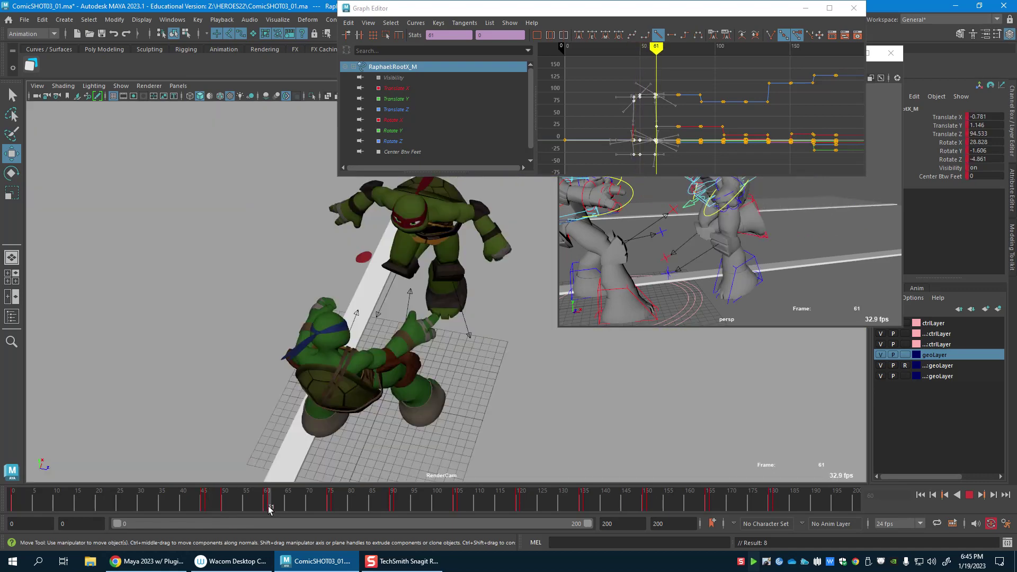
Step: Select the RenderCam and both turtles' controls and shift their keys at frame 60 to frame 55
alt+right_drag(645, 254, 676, 235)
key(ctrl+z)
click(265, 502)
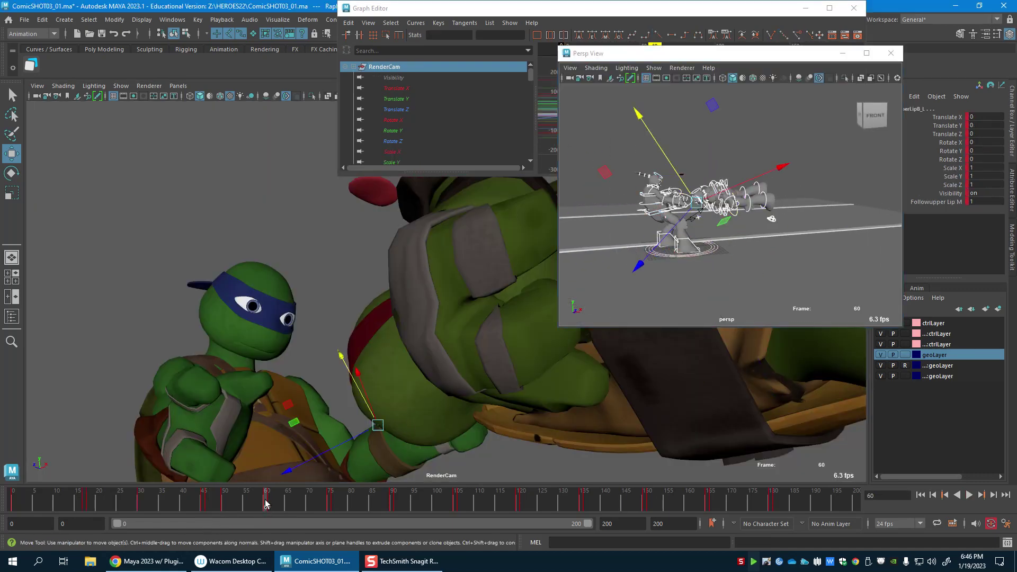
shift+drag(287, 503, 256, 503)
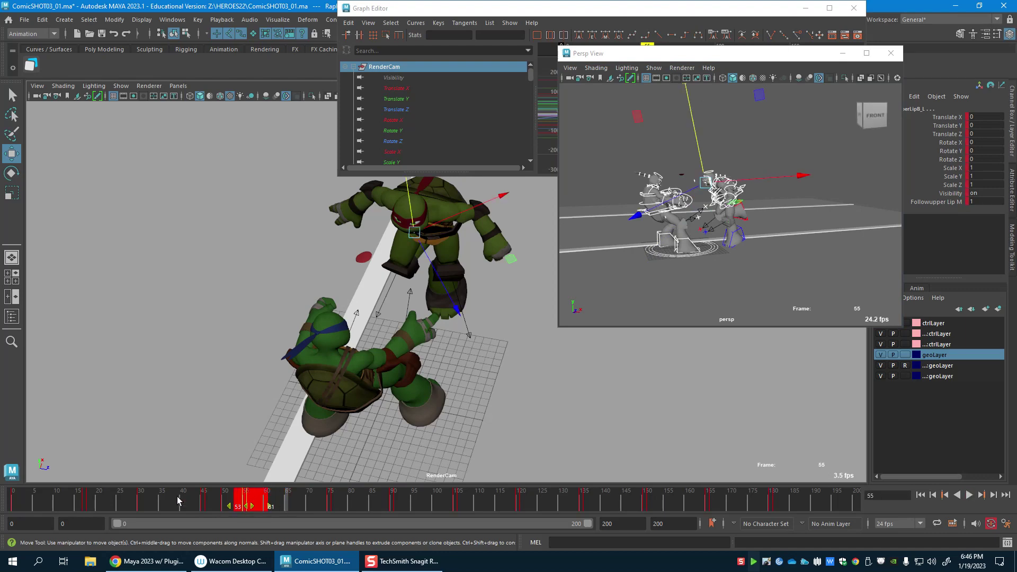
Step: Play and scrub the shot from about frame 40 to check the retimed impact
click(178, 500)
click(969, 494)
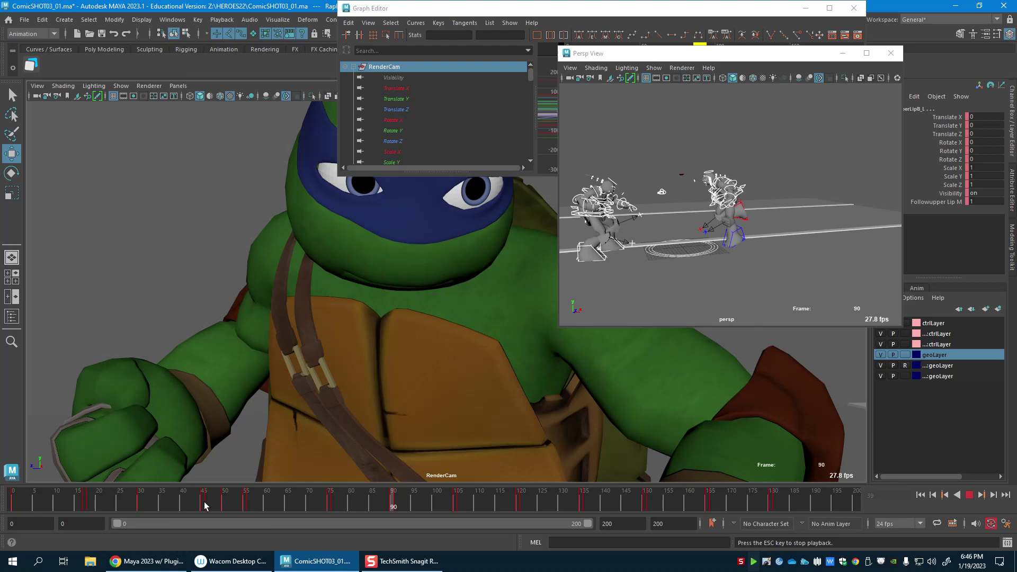
drag(205, 505, 245, 509)
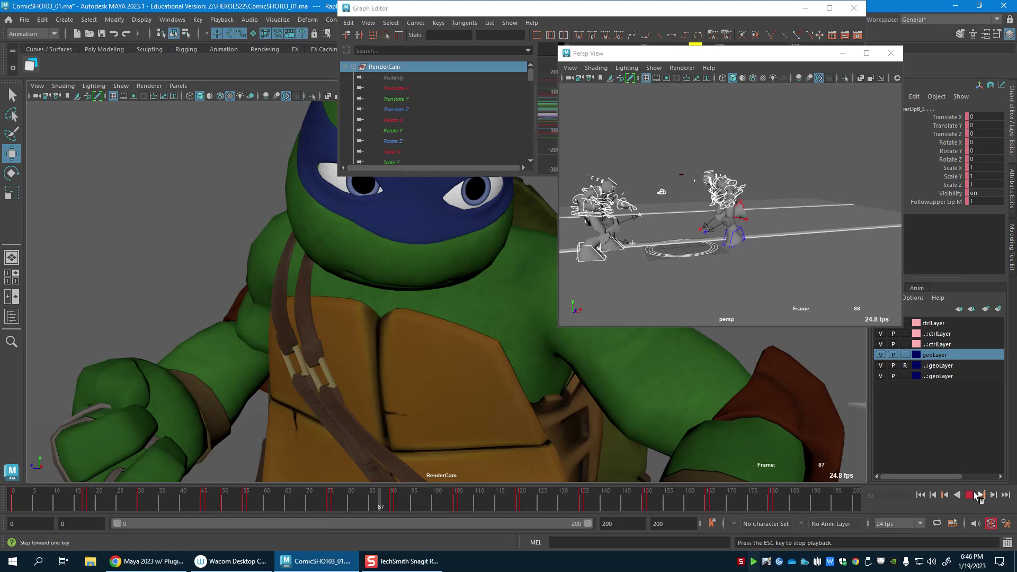
click(970, 494)
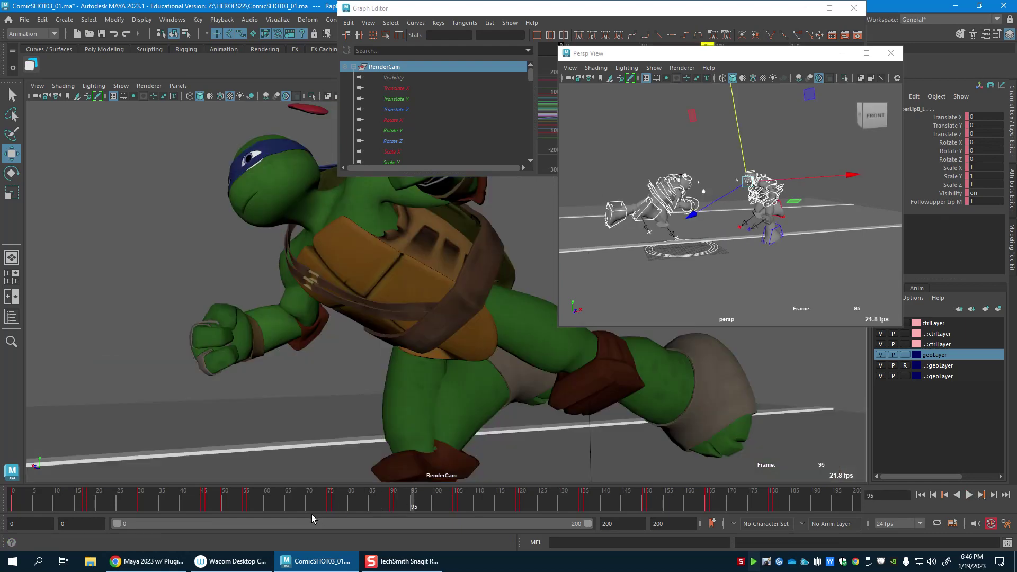
Step: Select Leonardo's root control in the Persp View and try moving it toward Raphael at frame 51
click(244, 503)
alt+middle_drag(601, 244, 635, 261)
alt+right_drag(636, 260, 753, 274)
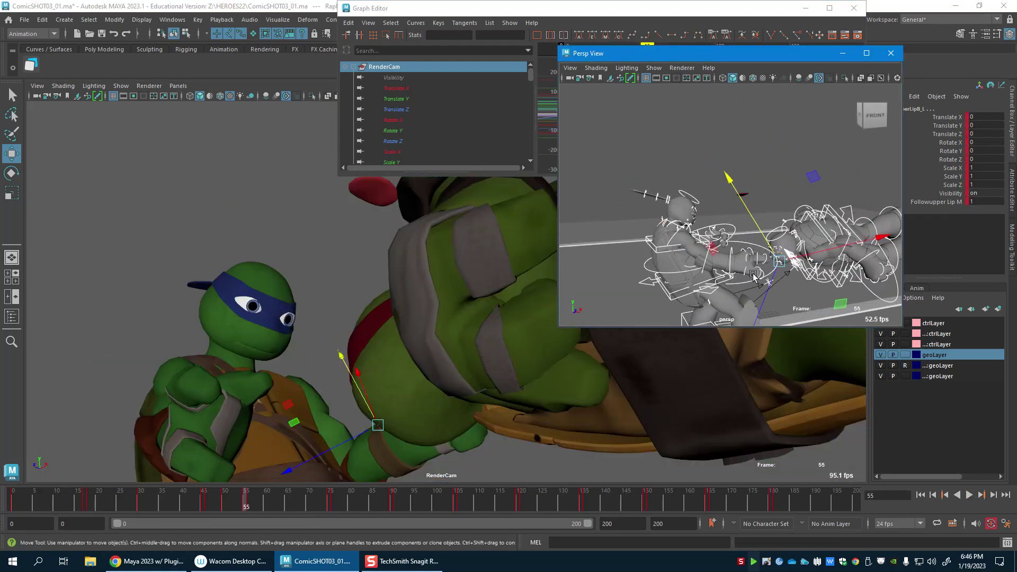
click(638, 284)
click(228, 509)
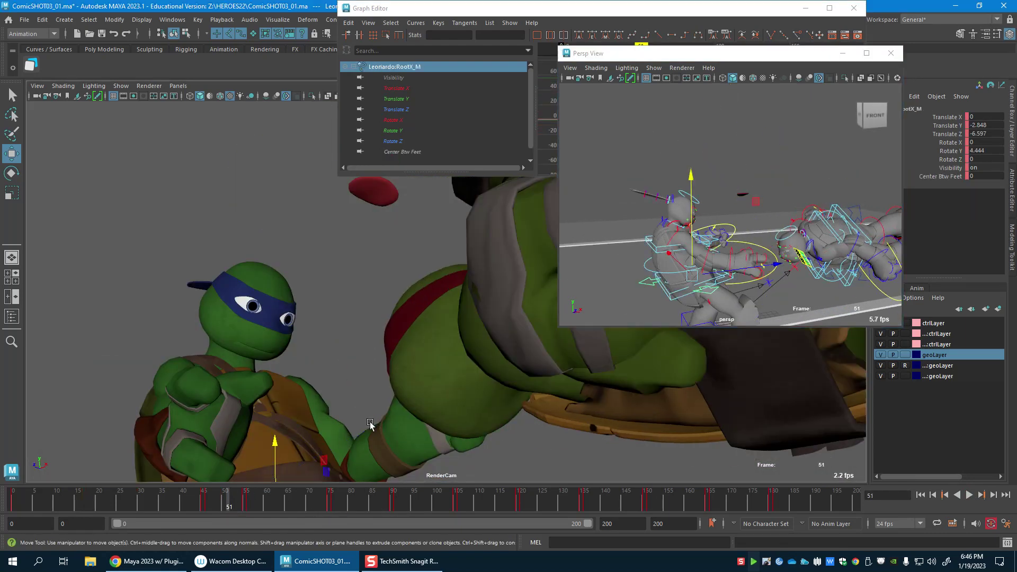
drag(761, 271, 789, 265)
key(ctrl+z)
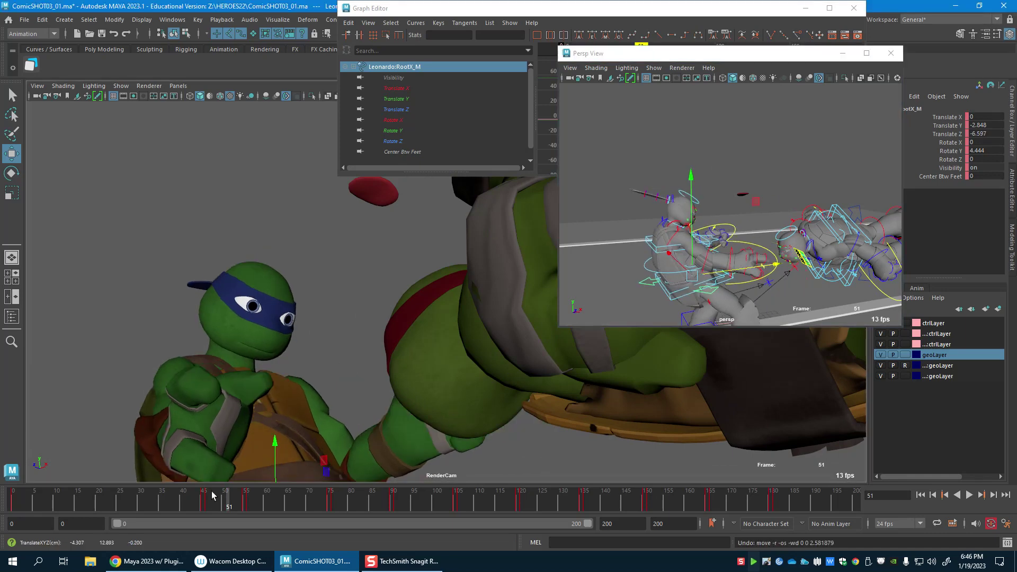
Step: Move Leonardo's root control forward toward Raphael and lower it at frame 51, to about Translate X 0.521, Y -3.691, Z 0.105
mouse_move(224, 505)
mouse_down()
mouse_move(240, 507)
mouse_move(227, 506)
mouse_up()
drag(764, 264, 782, 242)
alt+right_drag(783, 242, 726, 265)
alt+drag(726, 265, 731, 279)
key(e)
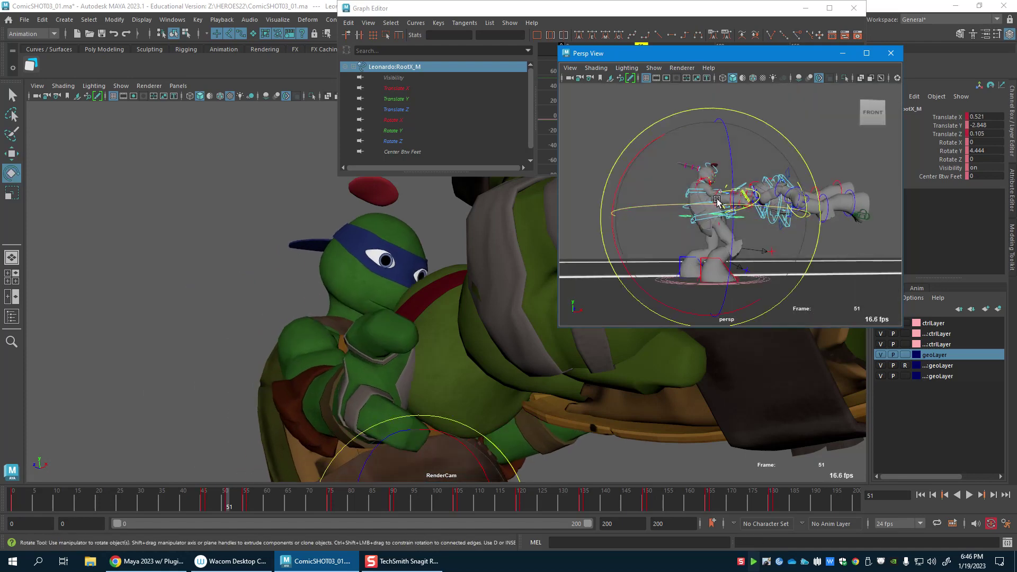
key(w)
alt+right_drag(703, 209, 709, 215)
drag(707, 190, 708, 237)
key(e)
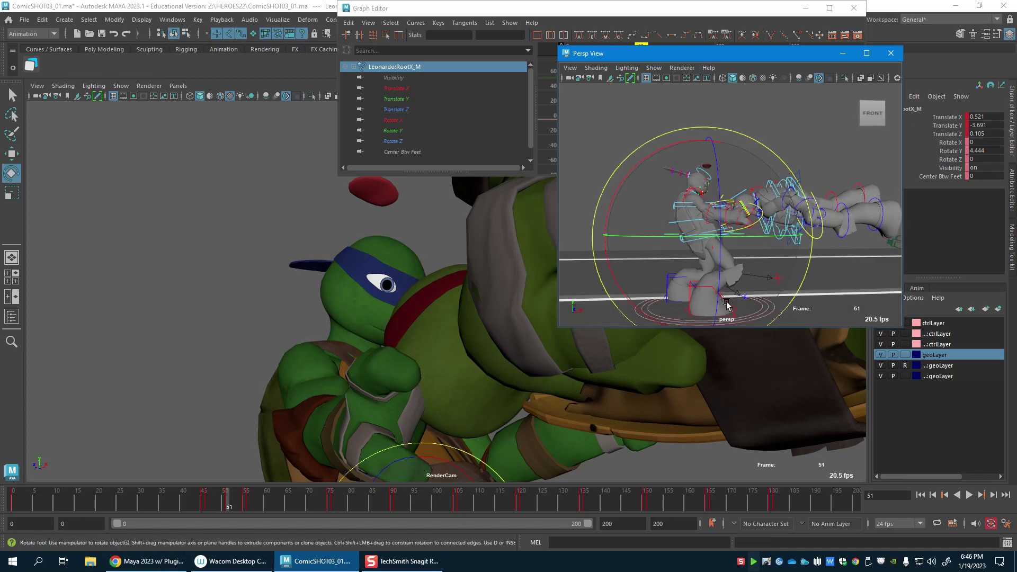
Step: Move Leonardo's right foot control forward at frame 51 to about Translate Z 6.177
key(w)
click(730, 304)
drag(754, 289, 795, 289)
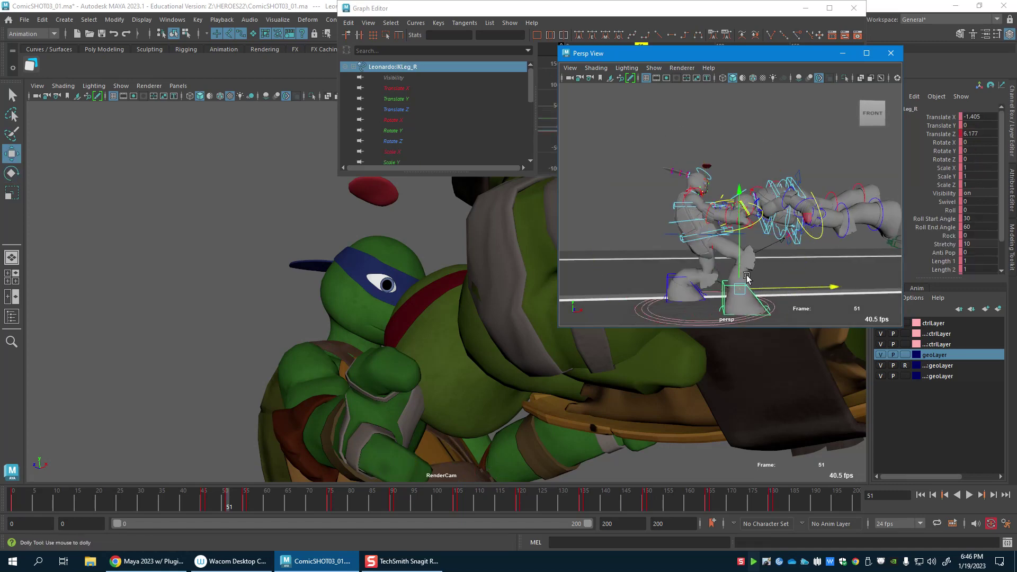
scroll(794, 289, up, 1)
Step: Copy Leonardo's root pose from frame 51 to frame 46 and nudge it forward to about Translate Z 0.908
click(206, 507)
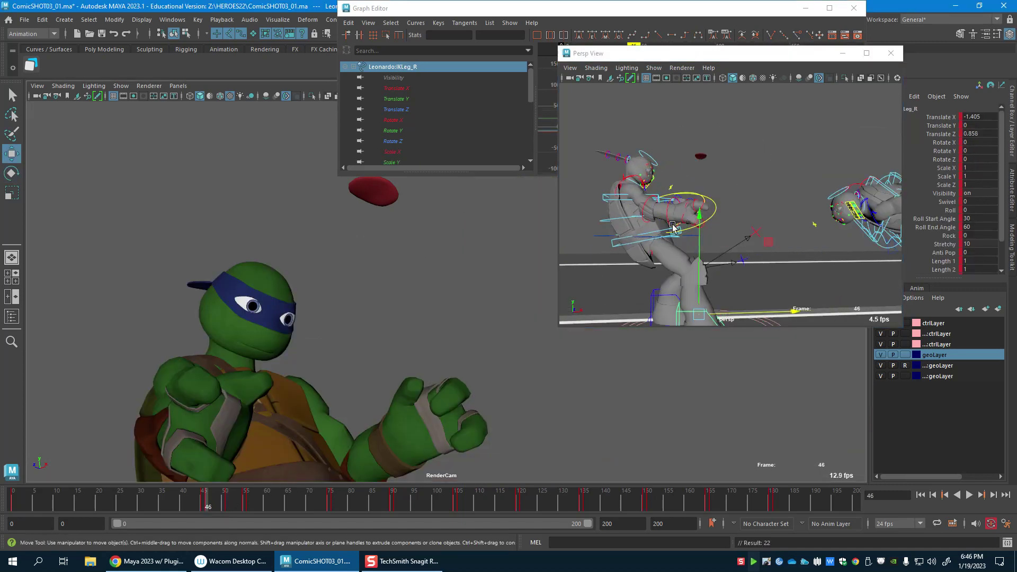
click(685, 242)
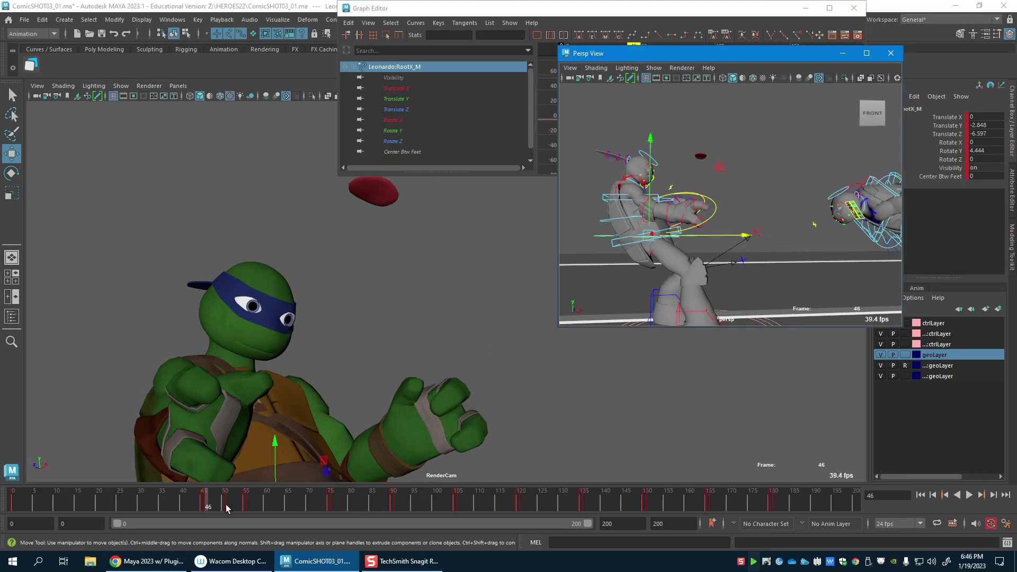
click(227, 509)
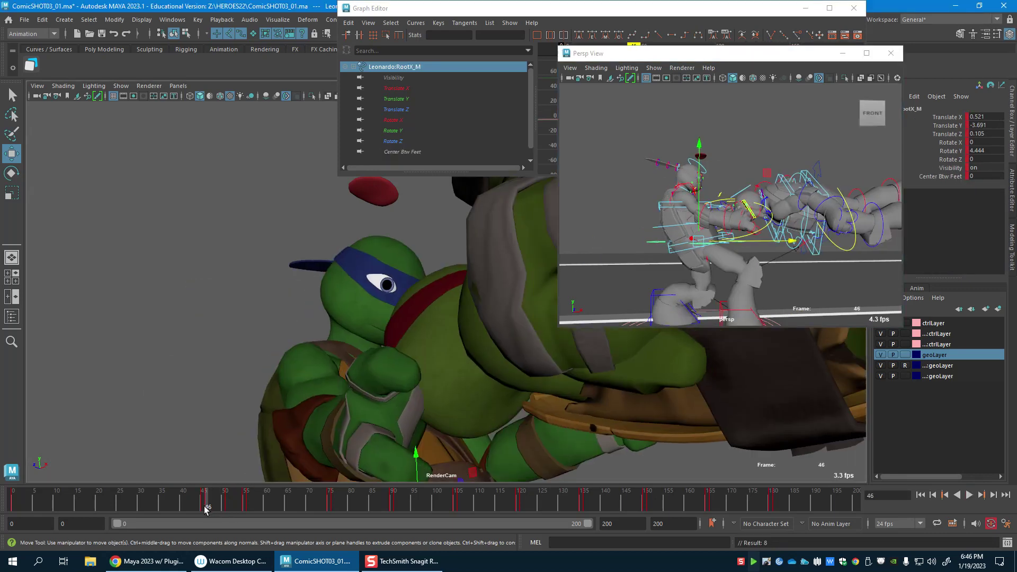
click(207, 507)
mouse_move(794, 241)
mouse_down()
mouse_move(784, 242)
mouse_move(796, 241)
mouse_up()
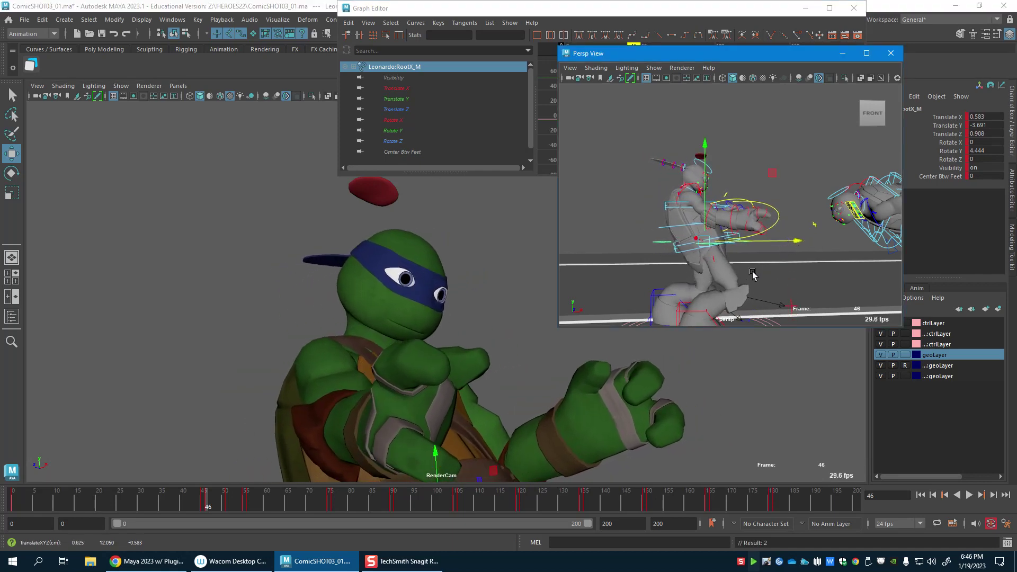
Step: Try rotating Leonardo's root control at frame 46
alt+middle_drag(752, 274, 745, 245)
key(e)
drag(622, 144, 638, 131)
key(ctrl+z)
key(w)
Step: Move Leonardo's upper spine control up and forward at frame 46 to about Translate Y 0.429, Z 0.114
alt+right_drag(609, 208, 645, 207)
click(634, 165)
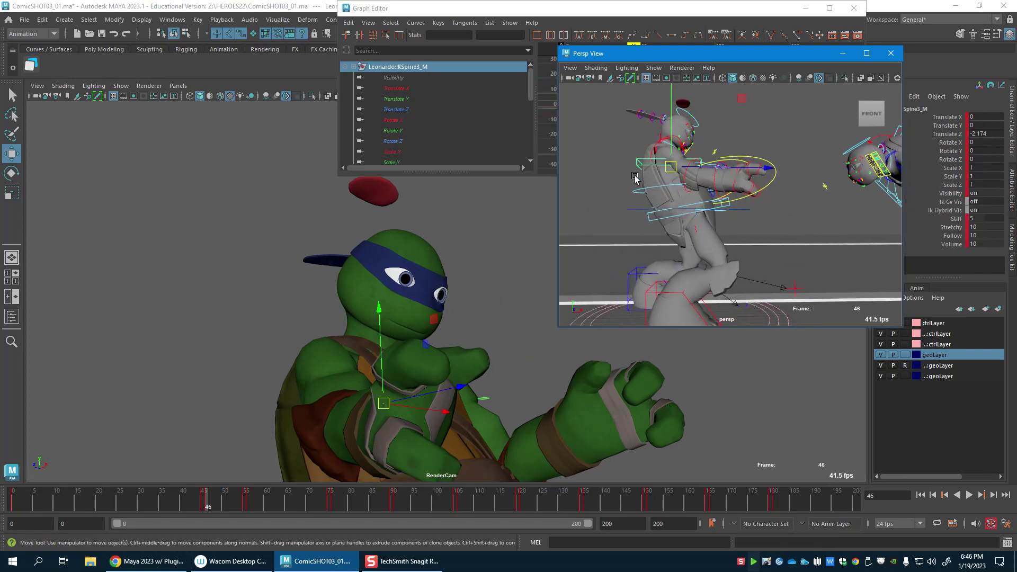
alt+middle_drag(635, 174, 632, 208)
drag(711, 200, 690, 162)
Step: Rotate Leonardo's upper spine control at frame 46 to lean and twist the chest, to about Rotate X 23.147, Y -22.109, Z -9.141
key(e)
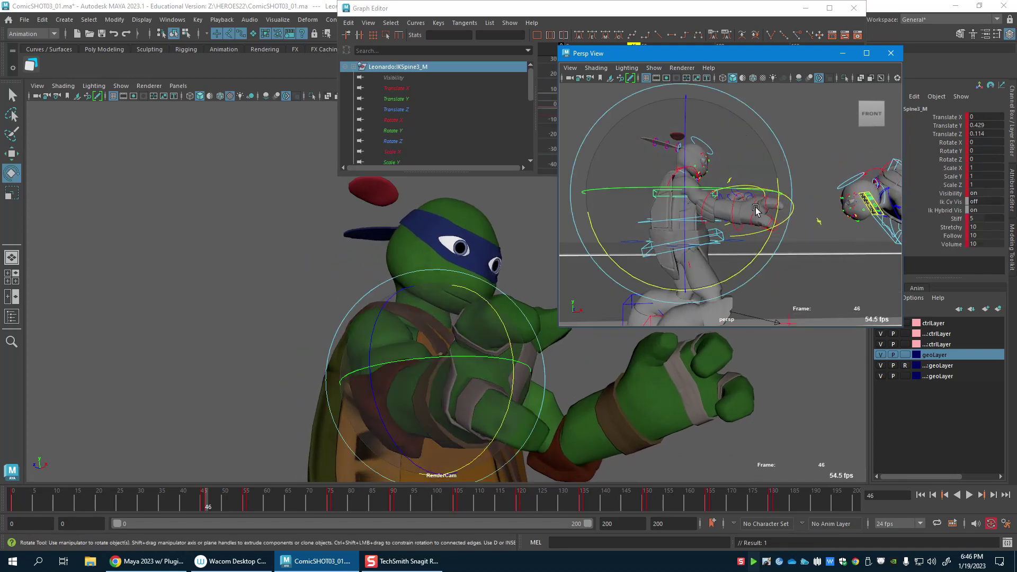
drag(756, 210, 686, 271)
key(w)
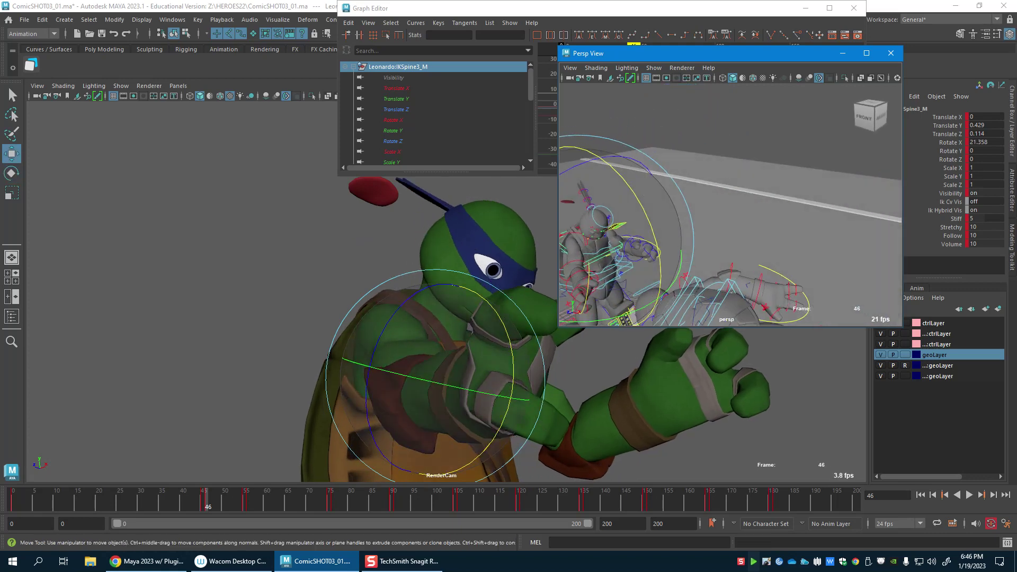
alt+middle_drag(596, 299, 656, 276)
key(e)
drag(657, 292, 601, 298)
key(w)
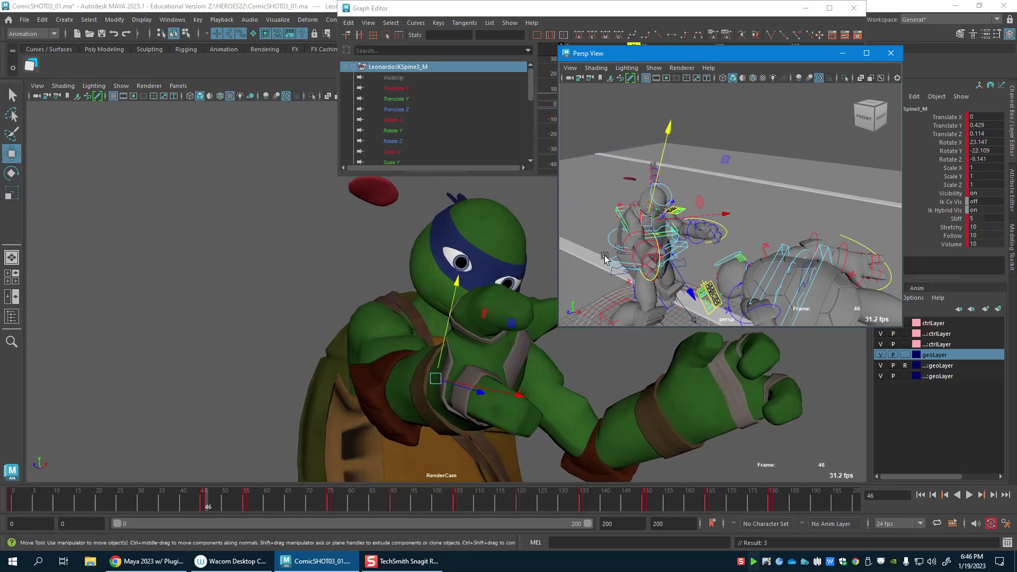
Step: Rotate Leonardo's right shoulder at frame 46 to swing the arm away from his chest
click(626, 210)
alt+right_drag(629, 229, 674, 240)
key(e)
alt+drag(675, 240, 642, 170)
key(w)
Step: Bend Leonardo's right elbow to about Rotate Z 72.304, and rotate the right upper arm outward at frame 46
click(611, 155)
key(e)
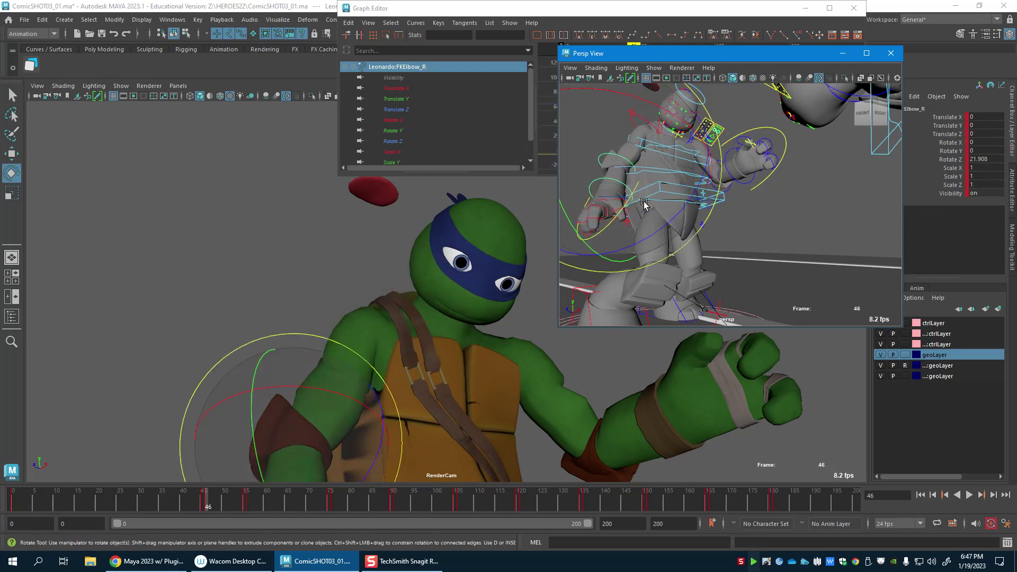
drag(662, 227, 691, 241)
key(w)
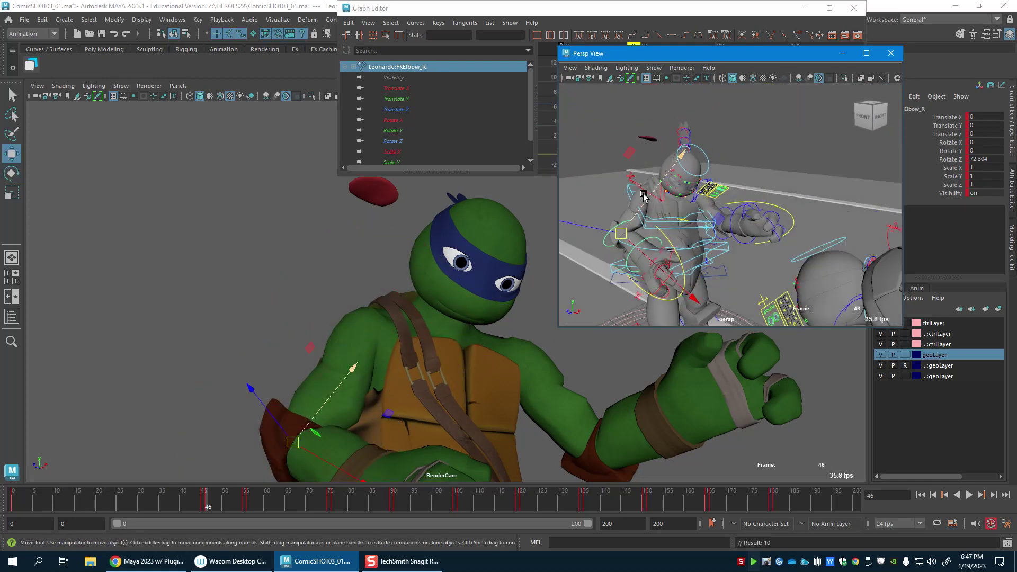
click(638, 182)
key(e)
drag(624, 209, 689, 153)
key(w)
Step: Turn Leonardo's head toward Raphael at frame 46, to about Rotate X 6.985, Y 0.15, Z -19.459
click(703, 172)
key(e)
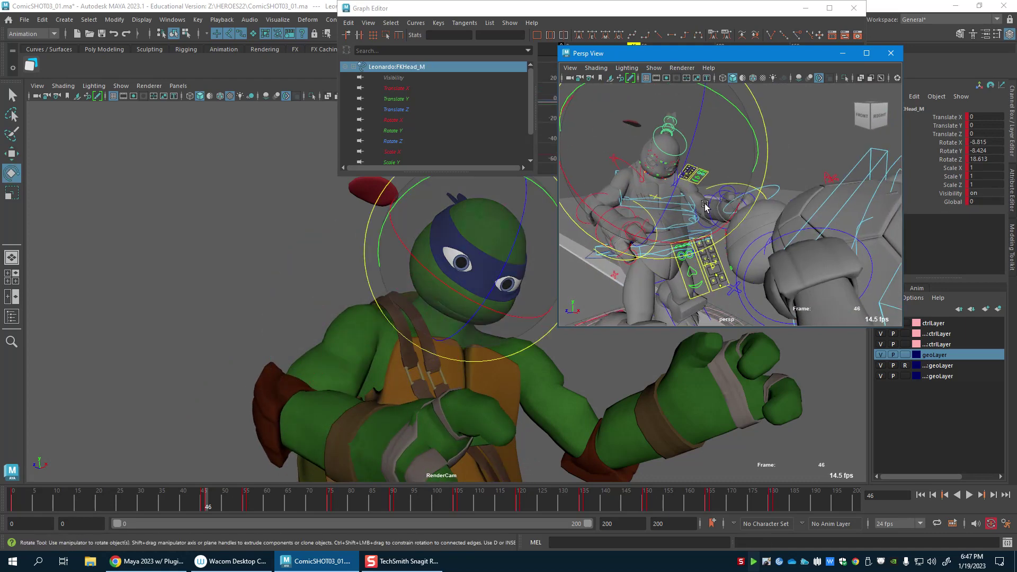
drag(676, 222, 647, 241)
alt+drag(647, 241, 698, 229)
Step: Move Leonardo's upper spine control further forward at frame 46, to about Translate X -0.063, Y 0.586, Z 0.976
click(673, 173)
key(w)
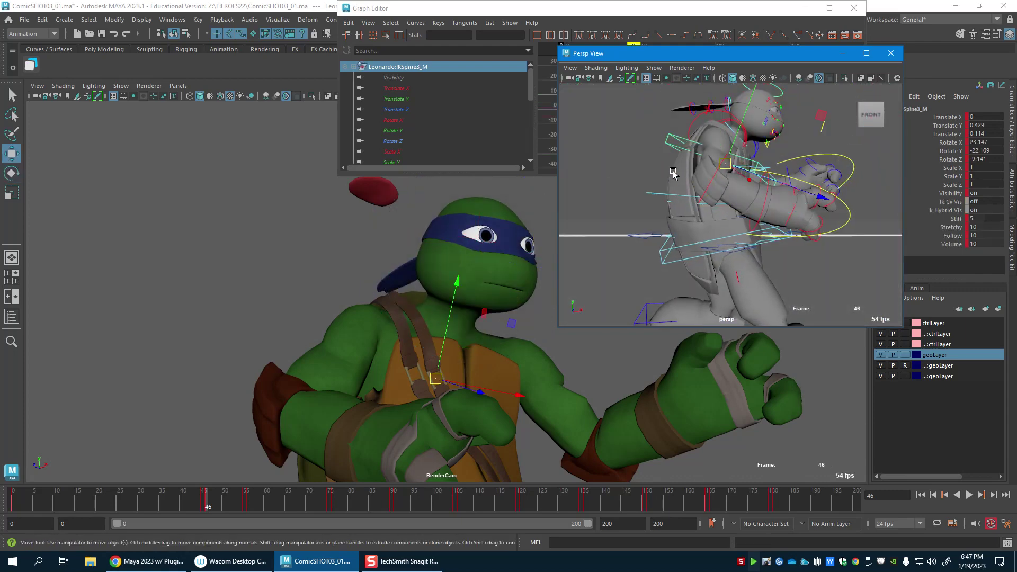
drag(725, 164, 736, 161)
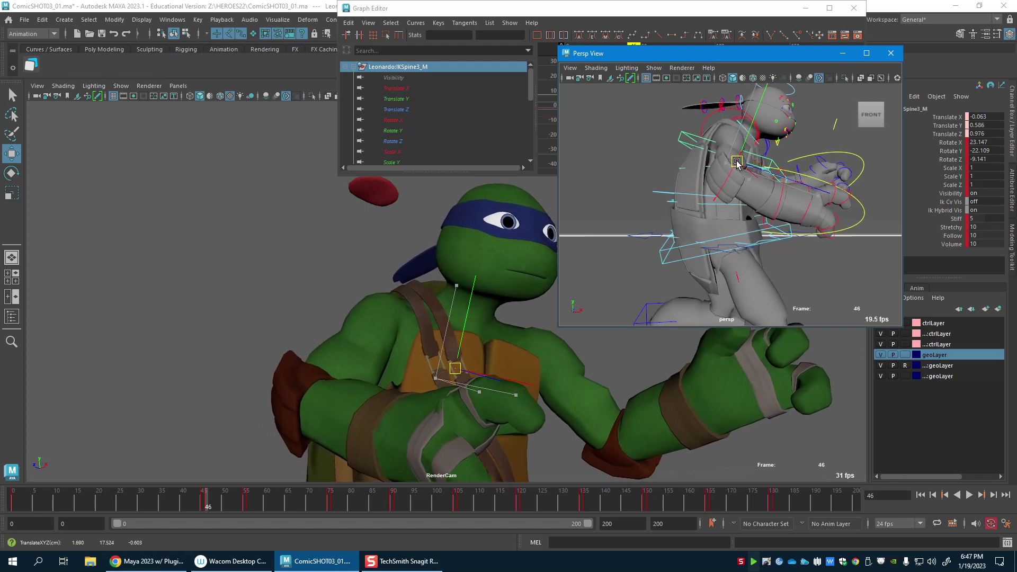
alt+drag(757, 194, 628, 204)
Step: Rotate Leonardo's left shoulder at frame 46 to about Rotate X -40.842, Y 21.766, Z 51.573
click(683, 167)
key(f)
key(e)
alt+drag(715, 270, 693, 245)
drag(720, 137, 649, 204)
alt+drag(738, 226, 762, 238)
key(w)
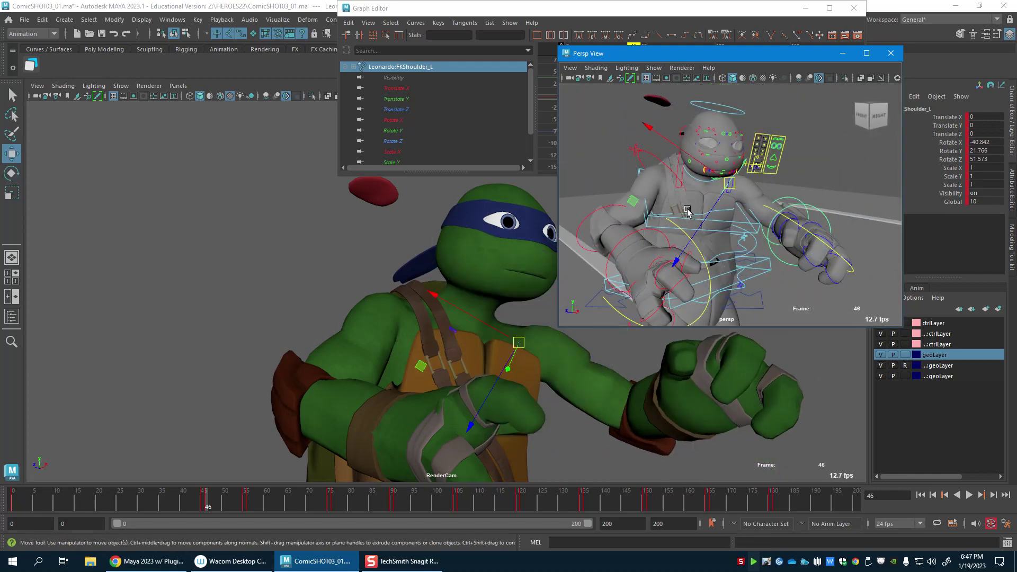
Step: Rotate Leonardo's right shoulder to about Rotate X -53.407, Y 39.752, Z -6.962, and adjust the right elbow at frame 46
key(e)
drag(679, 241, 706, 179)
key(w)
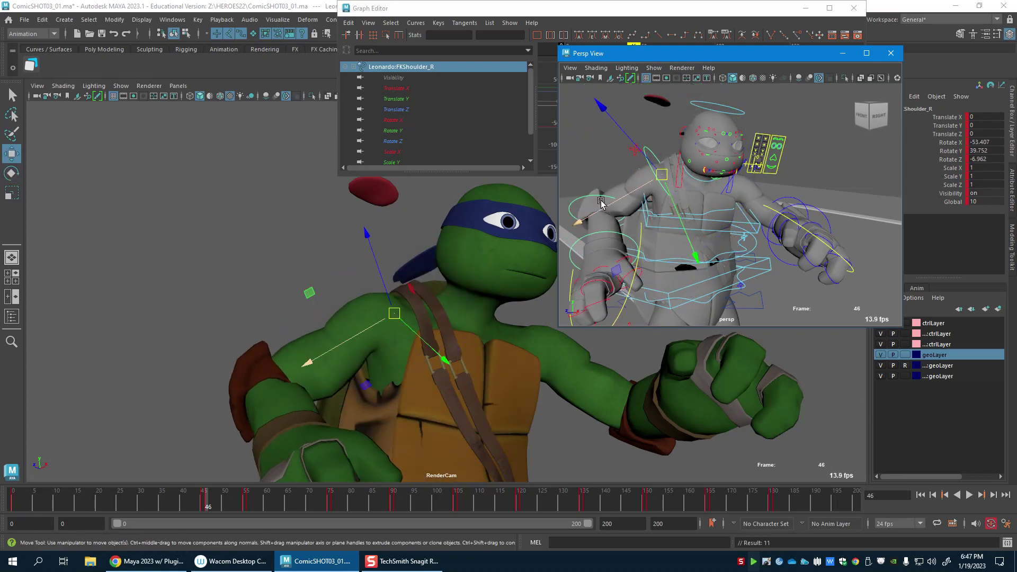
click(595, 198)
key(e)
drag(635, 209, 678, 214)
key(w)
Step: Refine Leonardo's right shoulder rotation at frame 46 to about Rotate X -41.62, Y 33.354, Z 0.703
click(657, 172)
key(e)
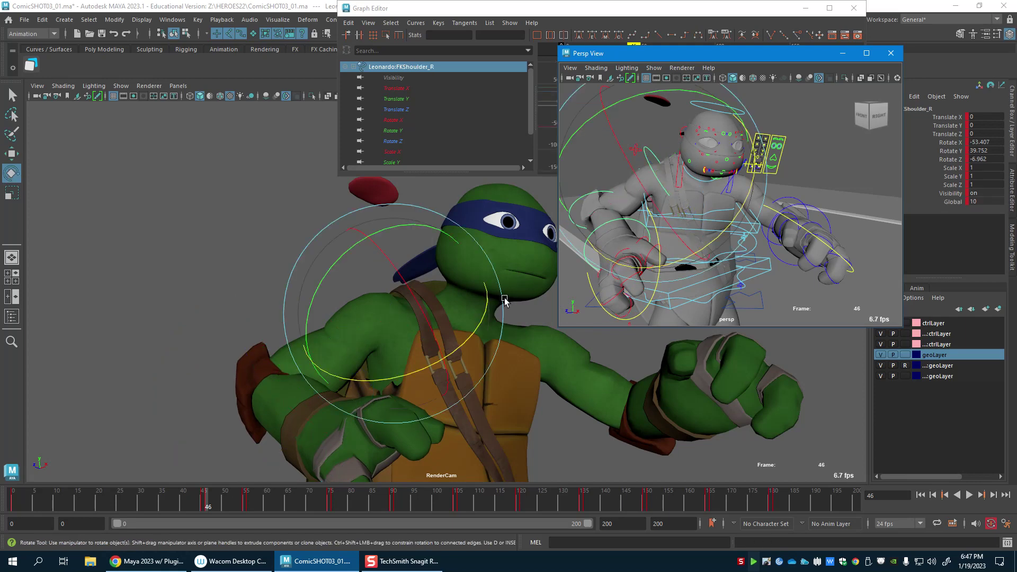
drag(466, 289, 409, 288)
key(w)
alt+drag(610, 219, 712, 242)
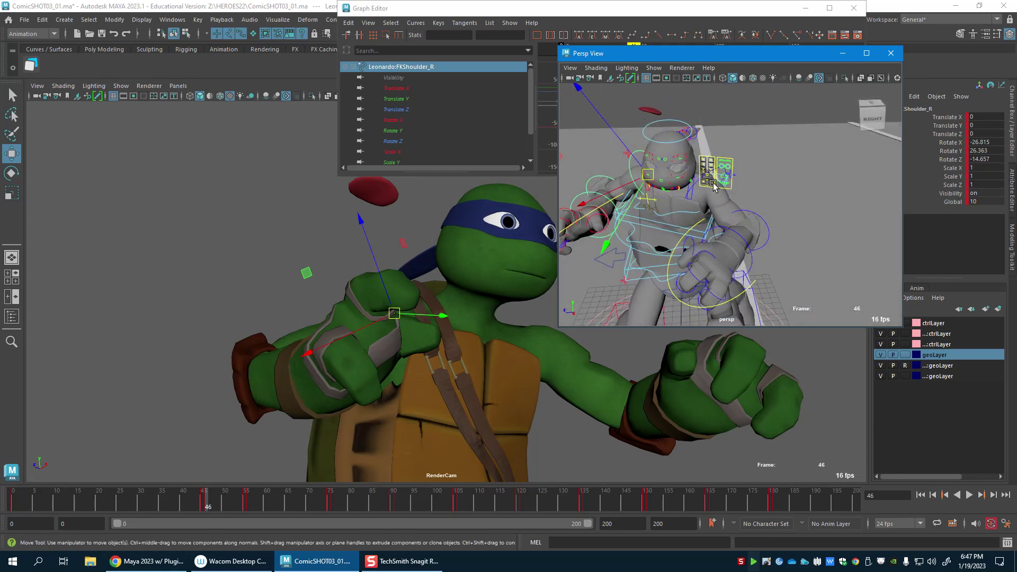
key(e)
drag(631, 166, 691, 178)
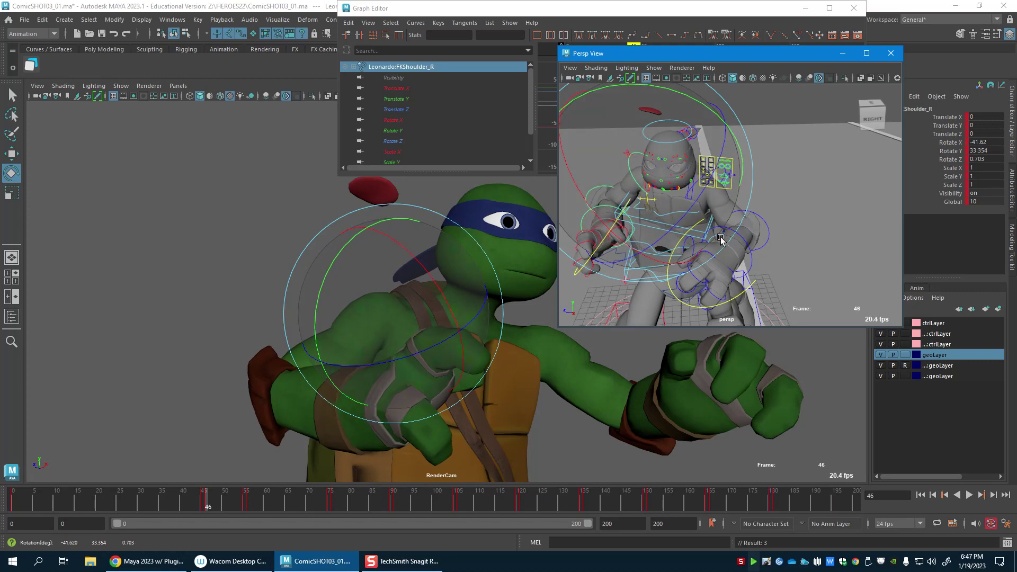
key(w)
Step: Tilt Leonardo's head at frame 46 to about Rotate X 0.82, Y -1.848, Z -16.019
click(682, 140)
key(e)
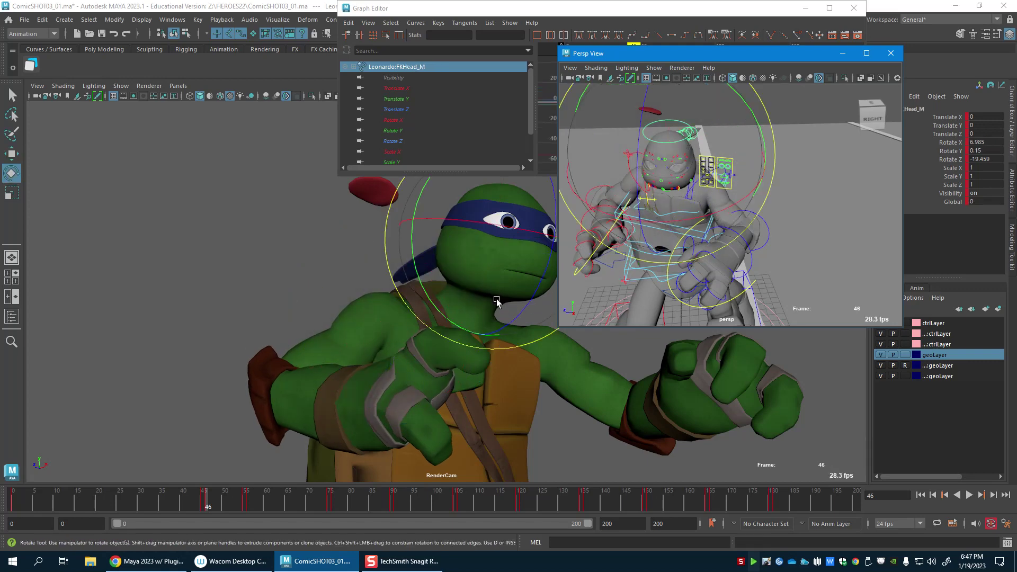
drag(509, 329, 480, 307)
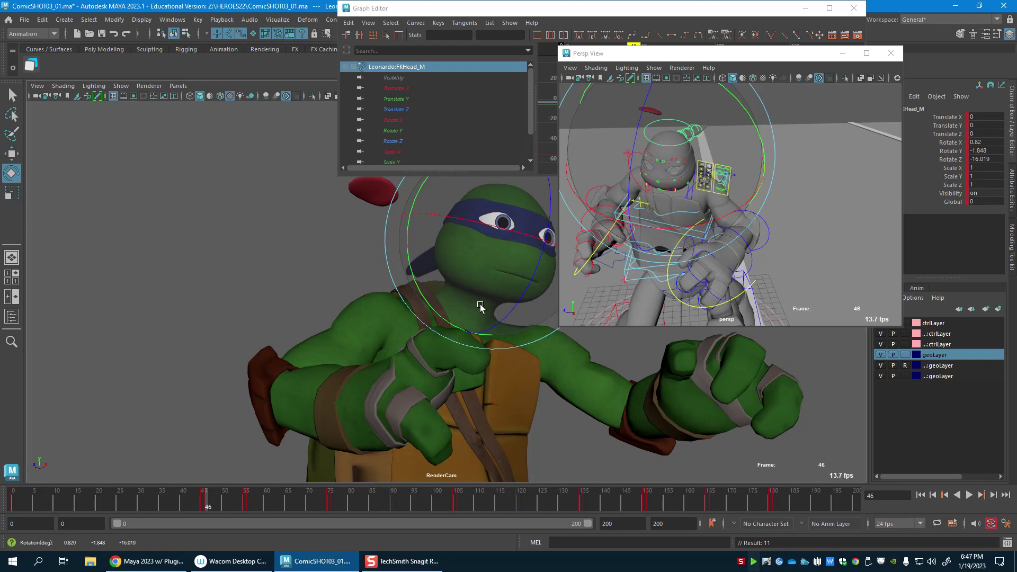
Step: Shift the Persp View aside, scrub from frame 46 to 49, and inspect the impact from above
drag(721, 54, 812, 51)
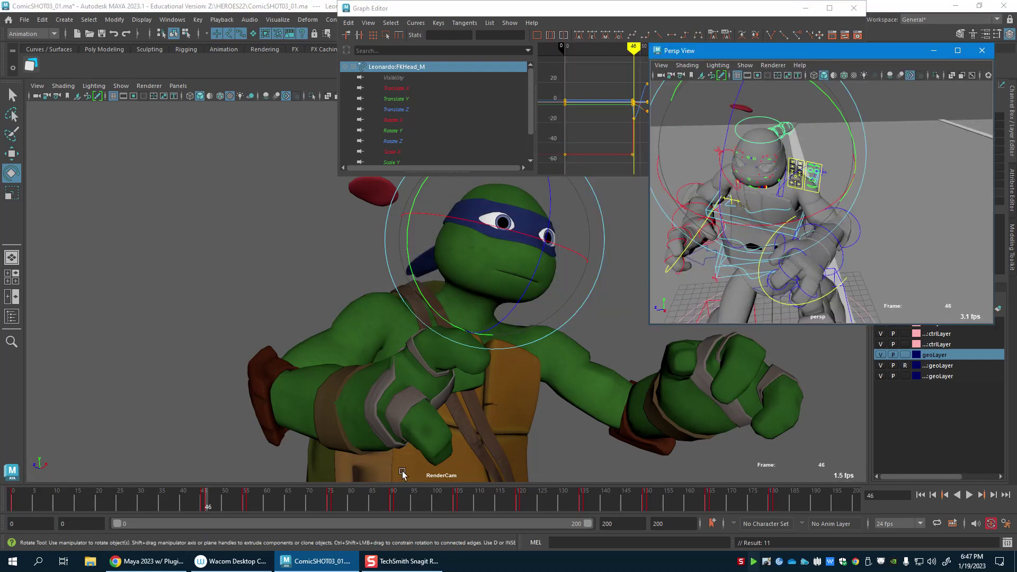
mouse_move(211, 509)
mouse_down()
mouse_move(232, 507)
mouse_move(219, 509)
mouse_up()
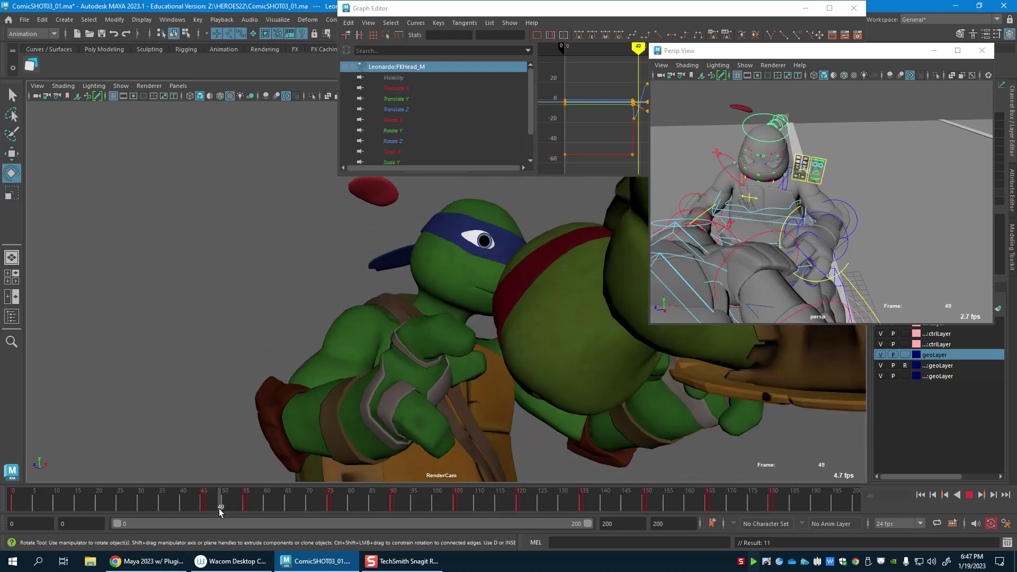
key(w)
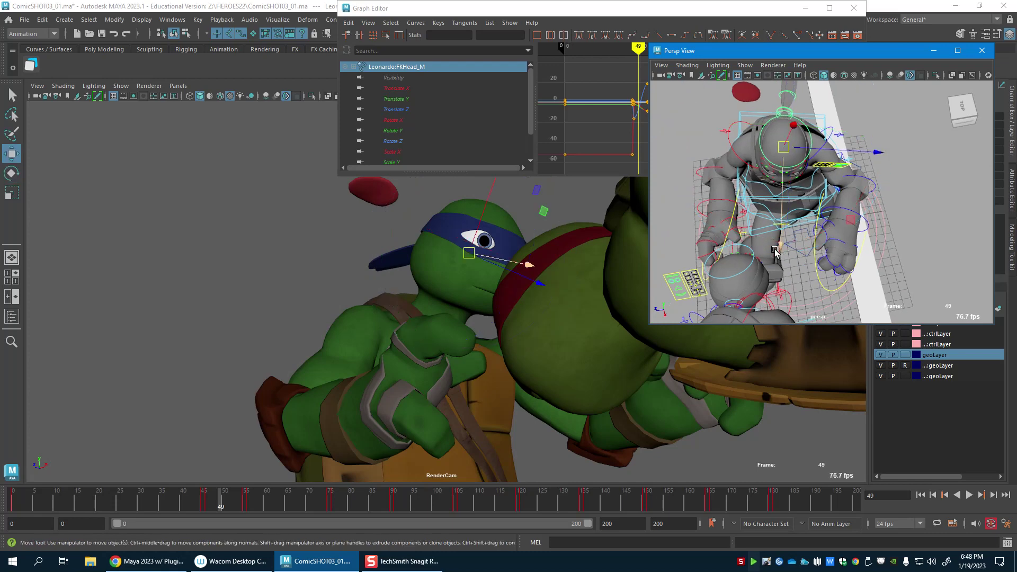
alt+drag(796, 251, 783, 148)
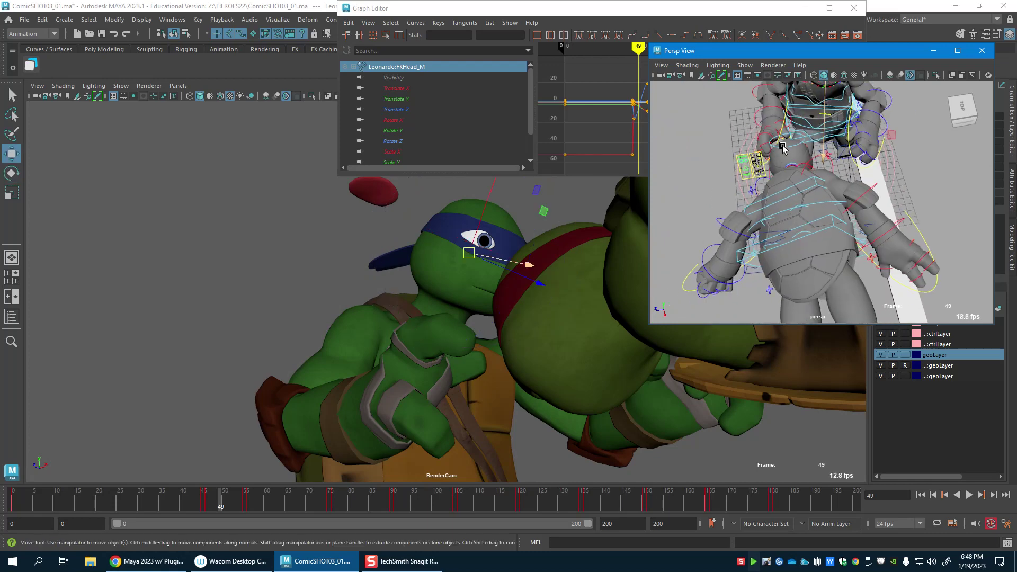
Step: Select Raphael's root control, minimize the Graph Editor, and move the Persp View clear of the characters in the RenderCam at frame 50
click(763, 244)
click(805, 8)
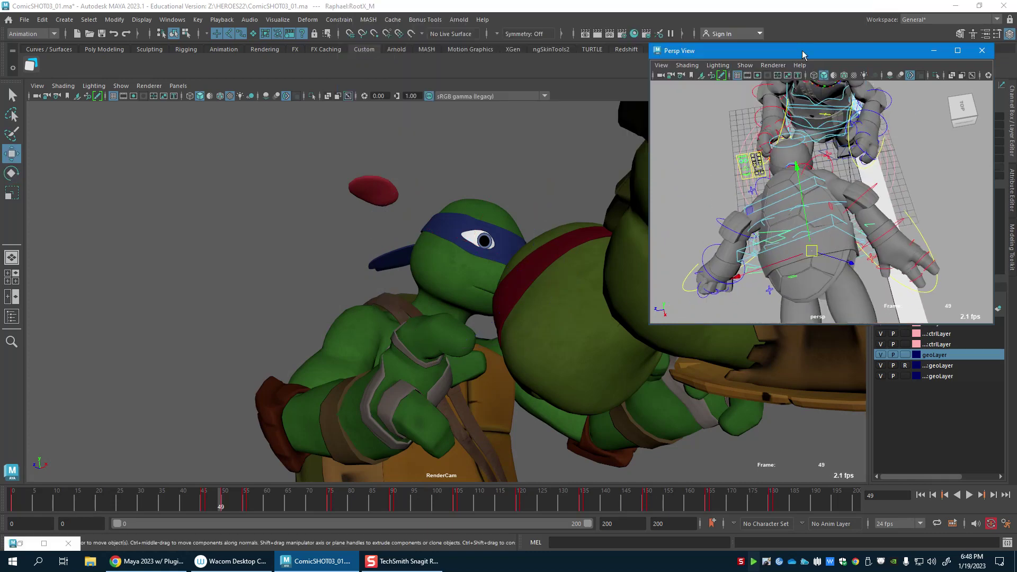
alt+drag(837, 237, 786, 257)
key(period)
key(period)
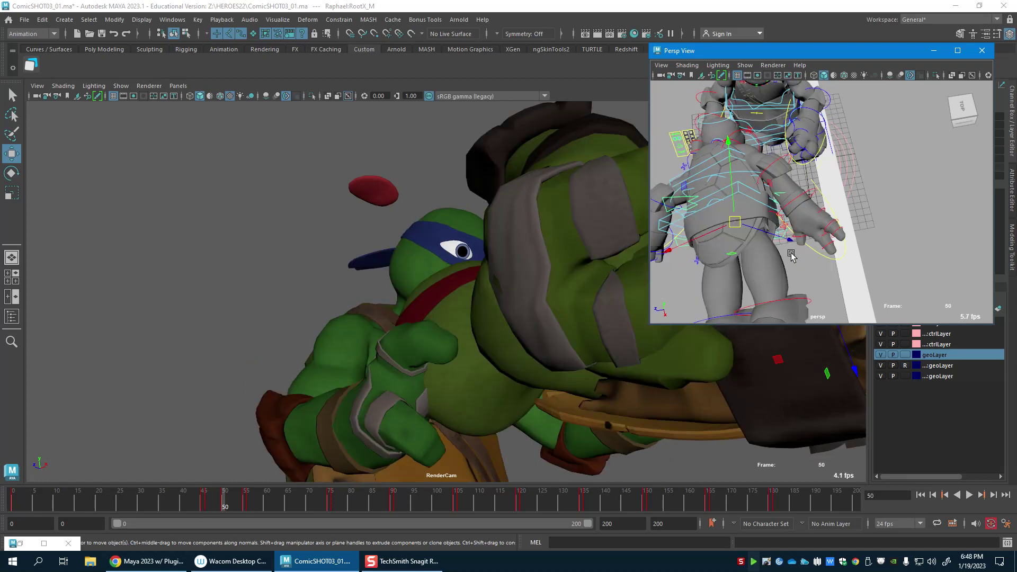
key(comma)
alt+drag(759, 173, 800, 212)
drag(860, 50, 174, 80)
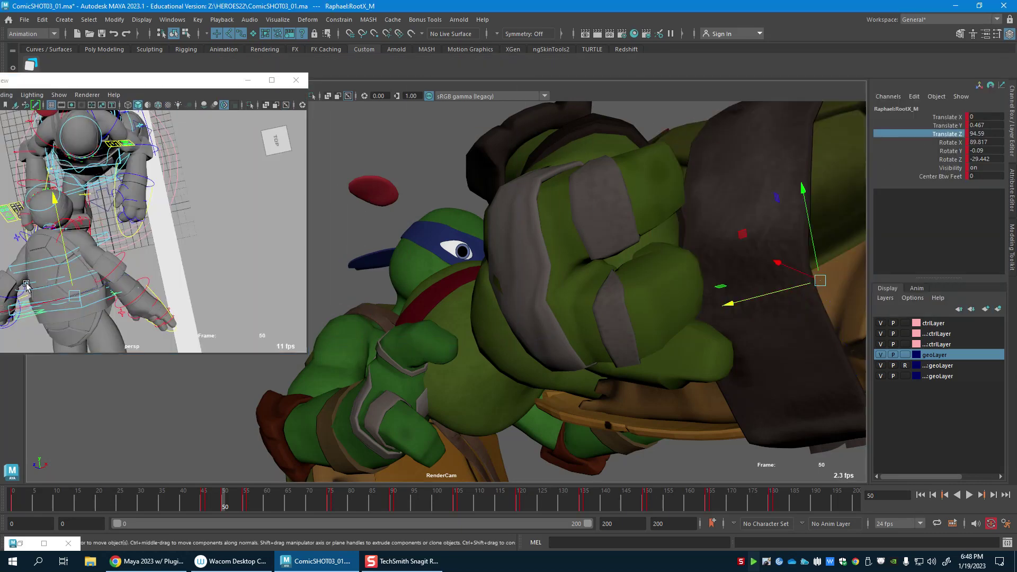
Step: Move Raphael's root at frame 50 to about Translate X -3.19, Z 96.798, and key the new position
alt+middle_drag(119, 240, 204, 224)
drag(124, 292, 233, 266)
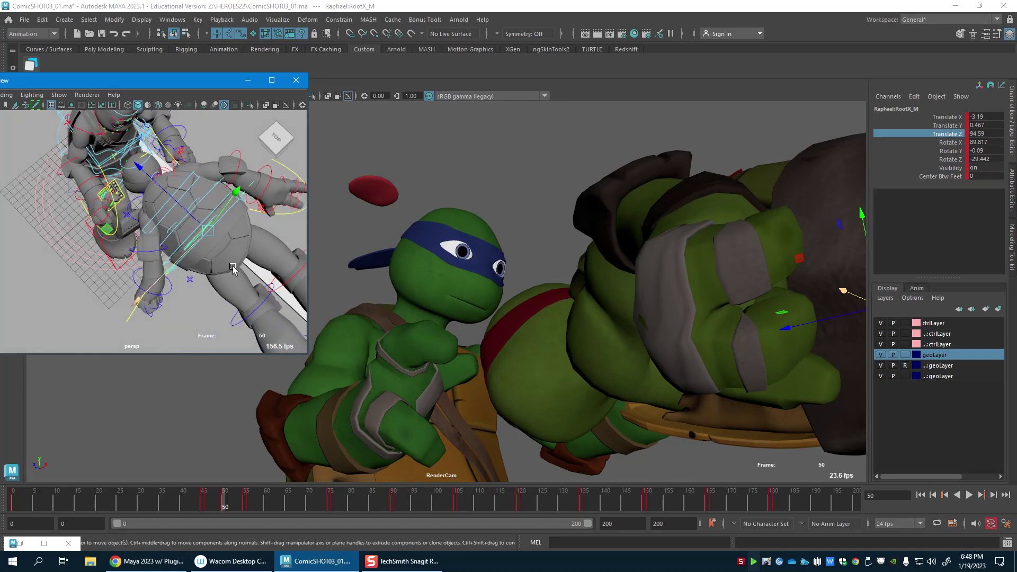
drag(184, 211, 167, 195)
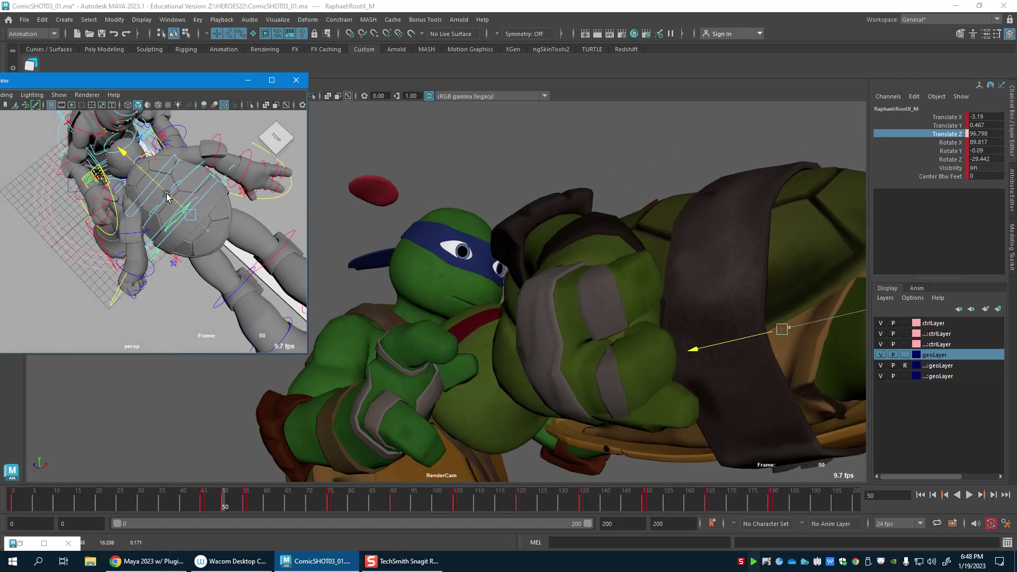
key(s)
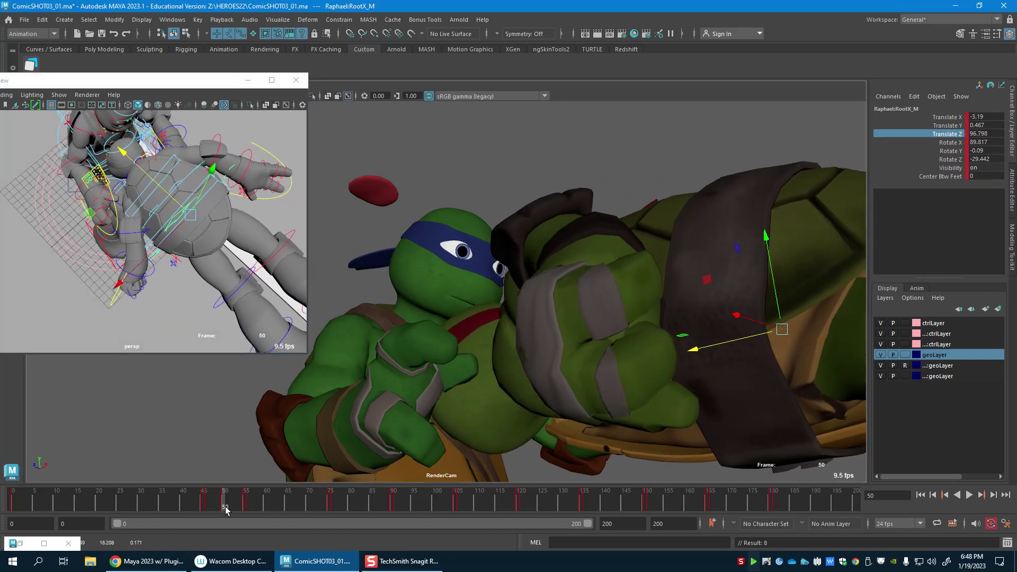
Step: Move Raphael's root at frame 55 to about Translate X -3.351, Z 99.245, and key the new position
drag(226, 509, 246, 509)
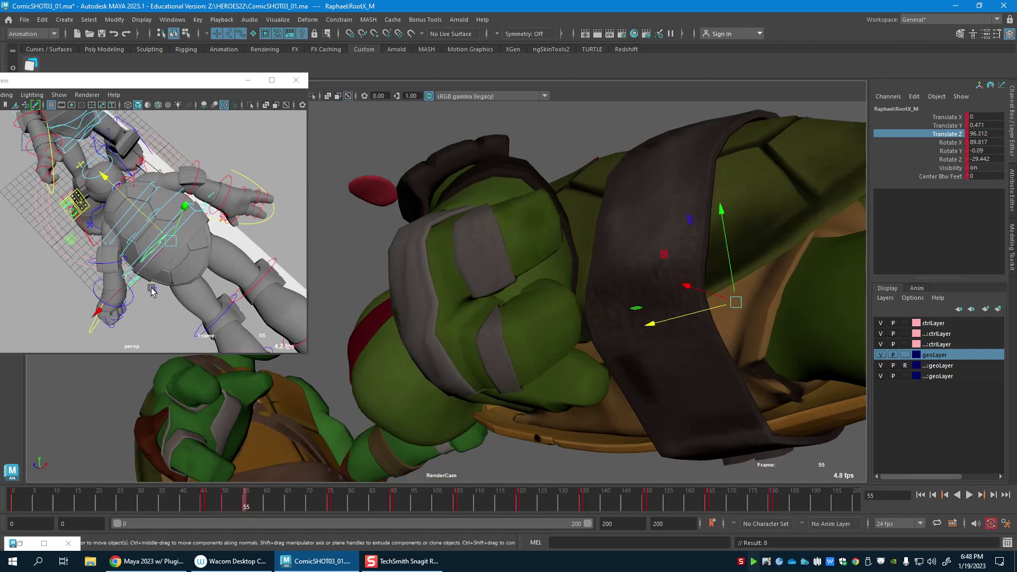
click(146, 265)
drag(146, 264, 171, 240)
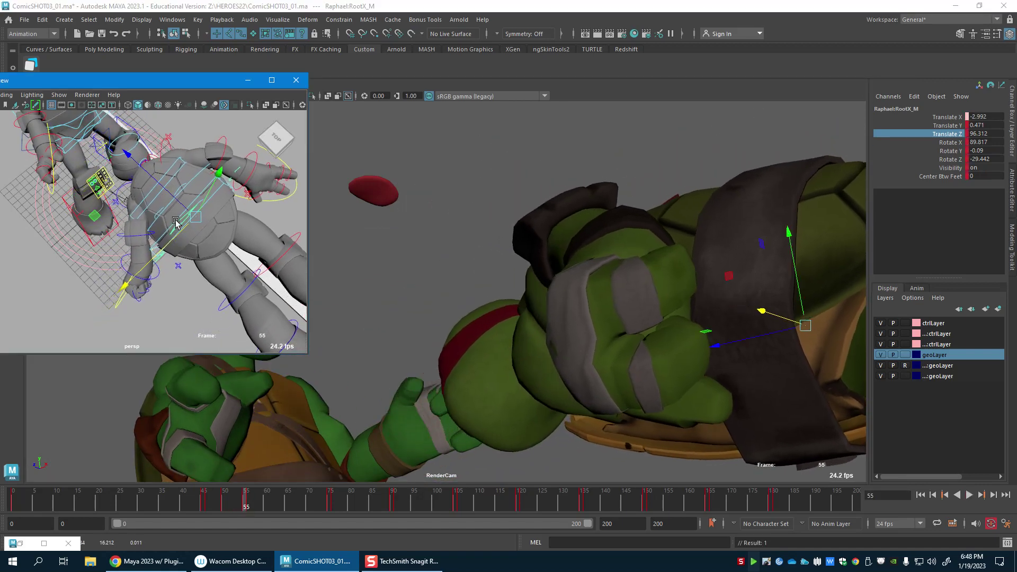
drag(176, 198, 267, 426)
key(s)
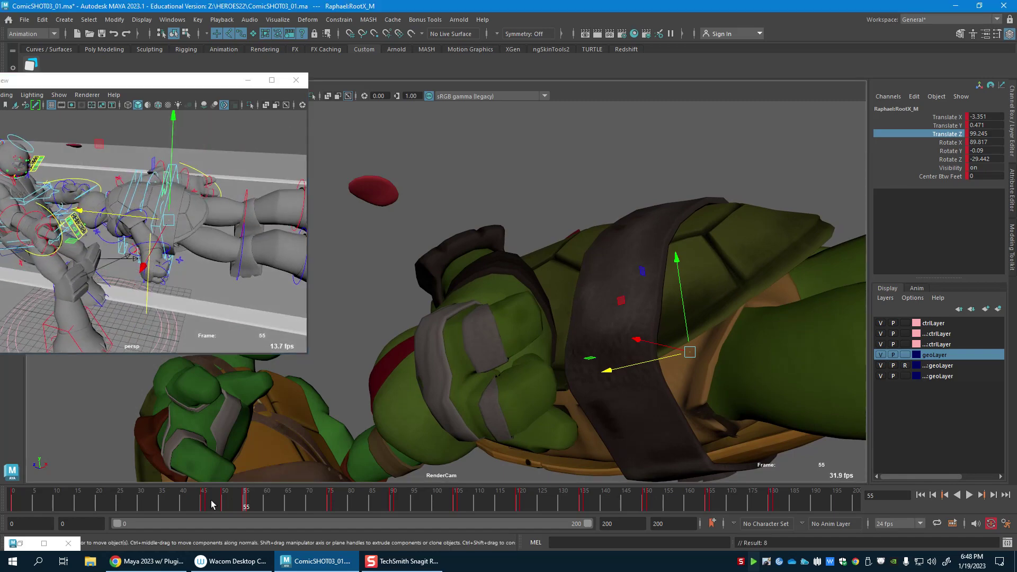
Step: Move and rotate Leonardo's upper spine control at frame 49 to about Translate Z 1.524, Rotate X 19.416, Y -12.267, Z -6.771
drag(211, 503, 224, 510)
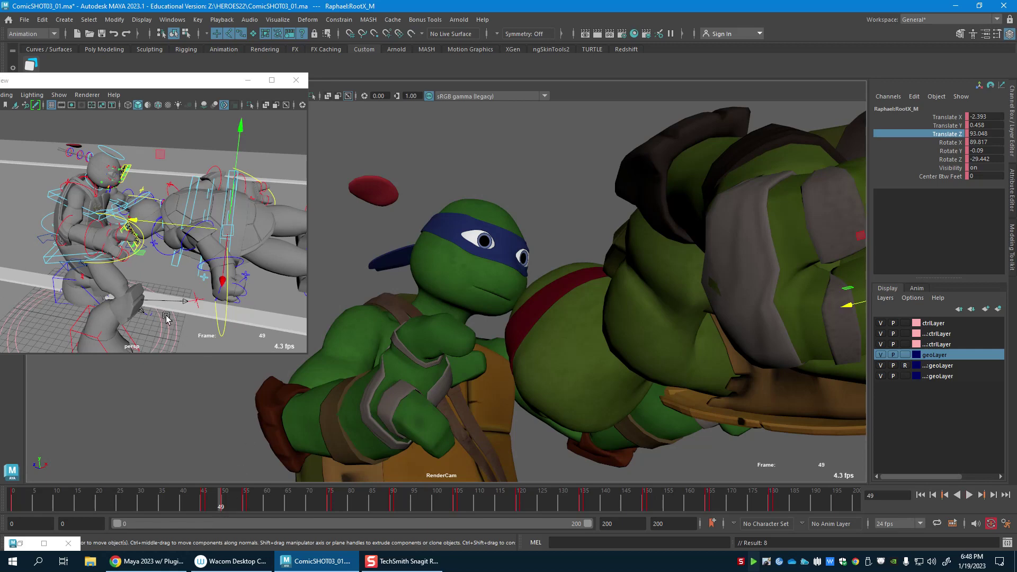
alt+drag(167, 317, 188, 286)
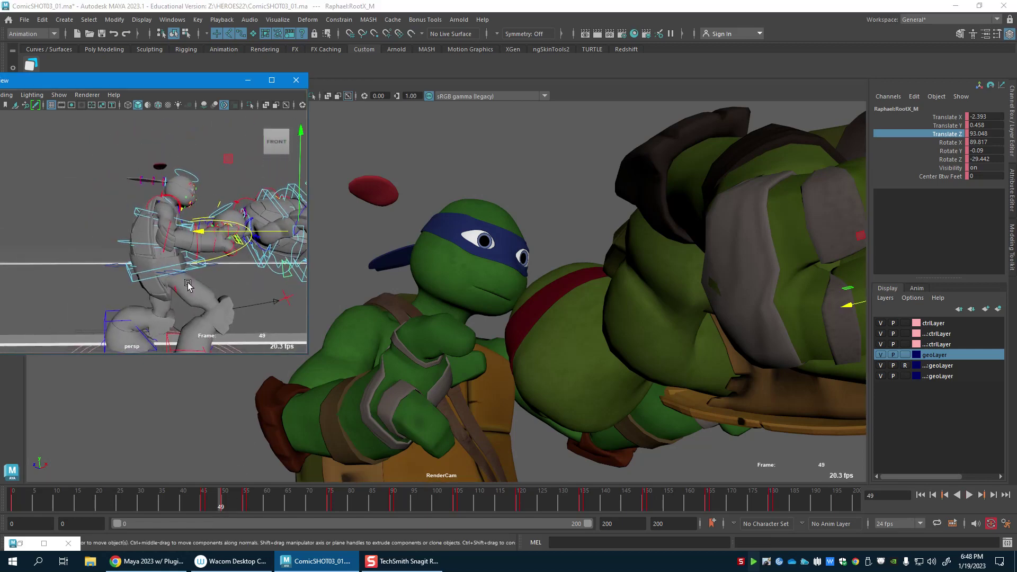
click(134, 210)
alt+right_drag(133, 253, 245, 240)
mouse_move(251, 228)
mouse_down()
mouse_move(273, 229)
mouse_move(227, 272)
mouse_move(234, 243)
mouse_move(246, 244)
mouse_up()
key(e)
key(w)
alt+middle_drag(204, 132, 191, 151)
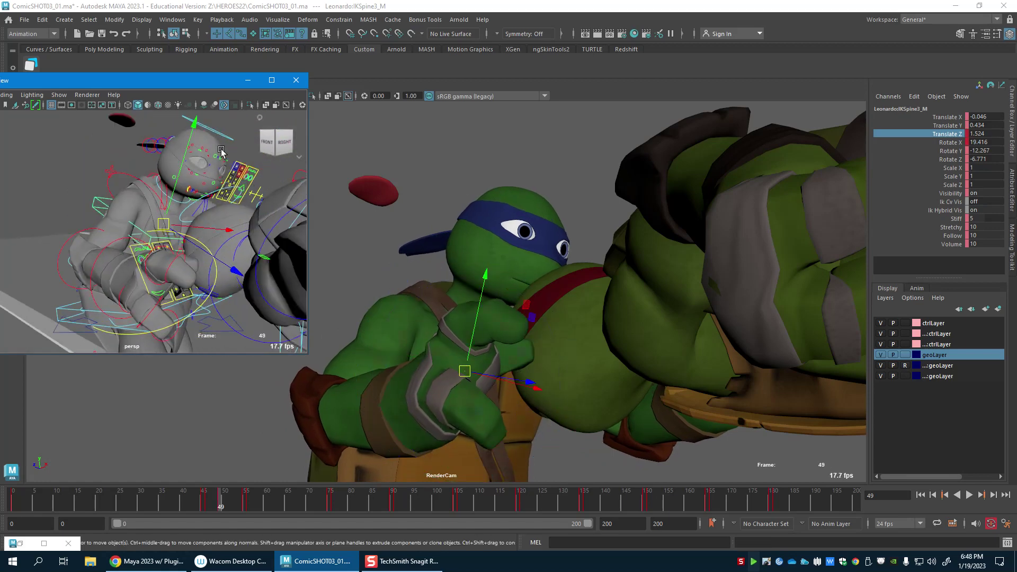
Step: Rotate Leonardo's head at frame 49, and at frame 46 to about Rotate X 5.12, Y -3.216, Z -28.009
click(208, 128)
key(e)
drag(577, 300, 369, 443)
drag(214, 506, 208, 506)
drag(476, 332, 397, 374)
key(w)
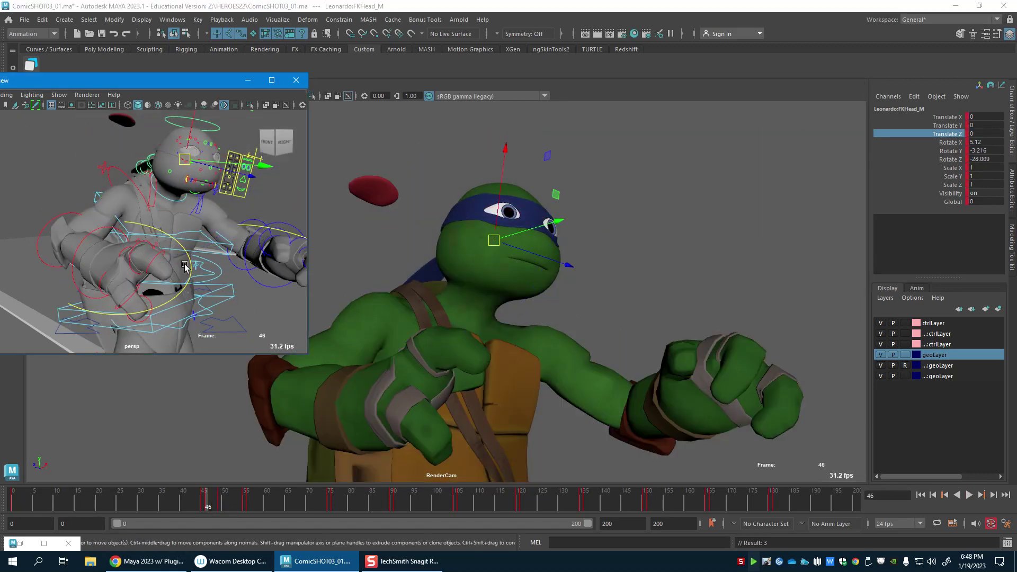
alt+drag(189, 263, 220, 267)
key(alt+v)
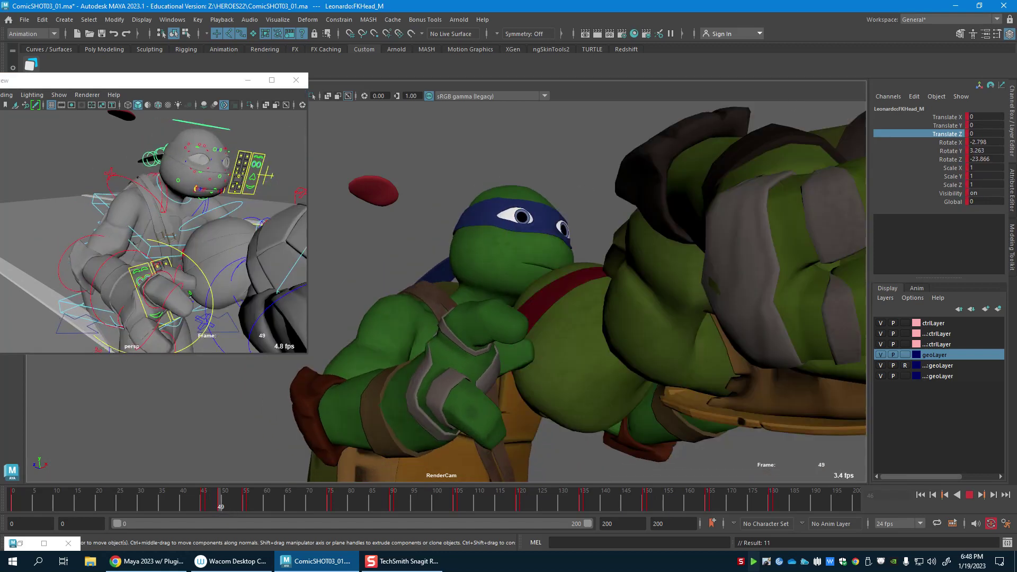
Step: Rotate Leonardo's head at frame 50 to about Rotate X -5.176, Y 4.82, Z 5.328, and play back the impact
click(228, 510)
key(e)
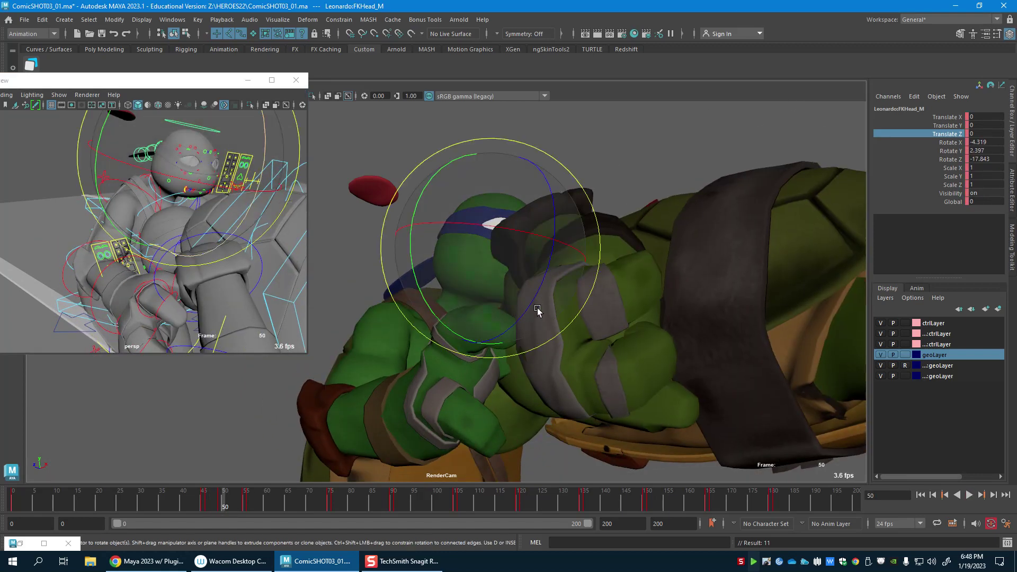
drag(511, 319, 507, 316)
key(w)
alt+drag(240, 283, 268, 271)
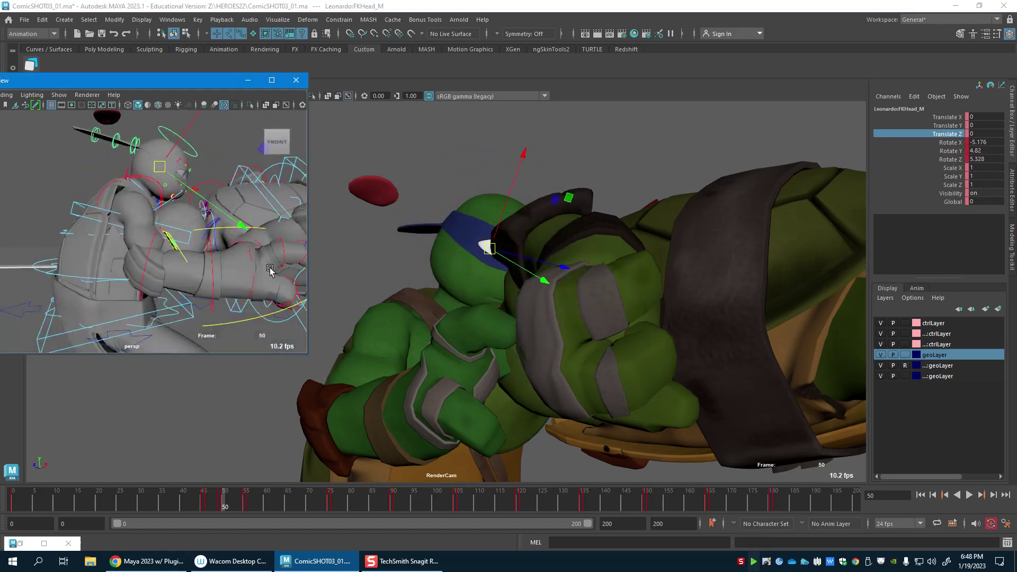
mouse_move(215, 297)
alt+middle_down()
mouse_move(211, 268)
mouse_move(206, 287)
alt+middle_up()
key(alt+v)
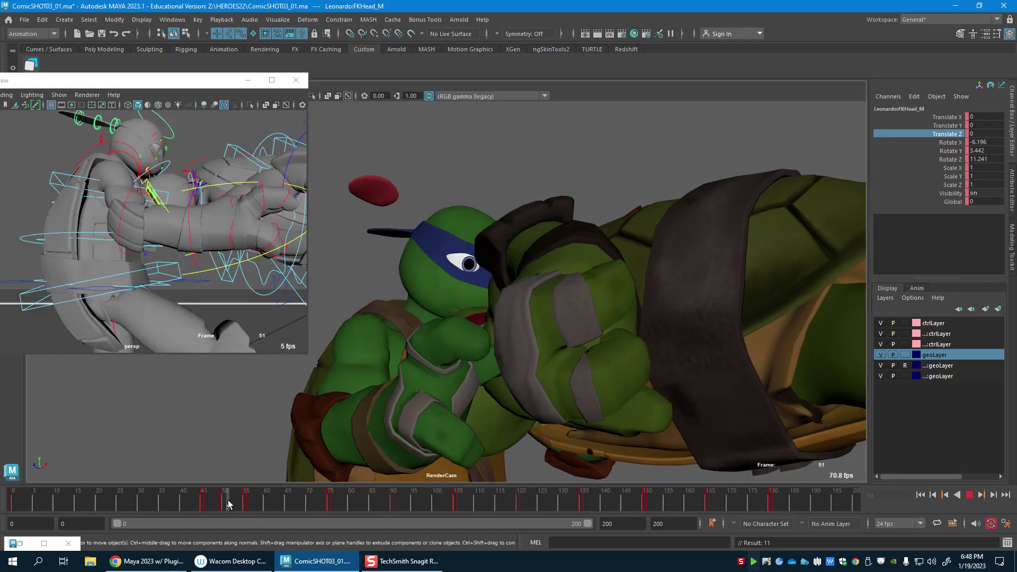
key(alt+v)
Step: Move Leonardo's root back and down at frame 53, and shift the upper spine control to about Translate Y 0.132, Z -2.076
alt+middle_drag(180, 291, 217, 286)
click(195, 268)
drag(214, 276, 210, 269)
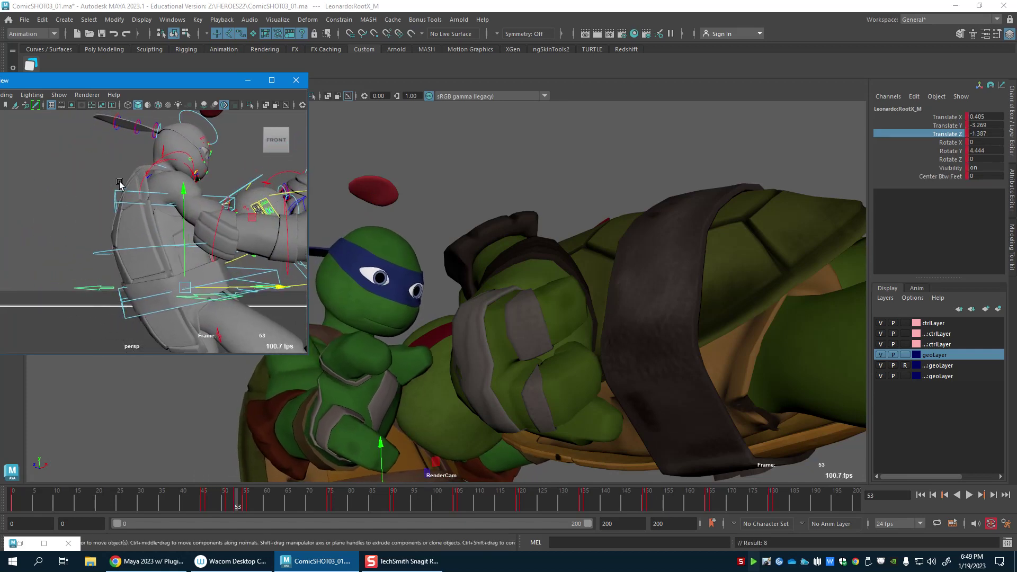
click(176, 217)
drag(191, 211, 179, 214)
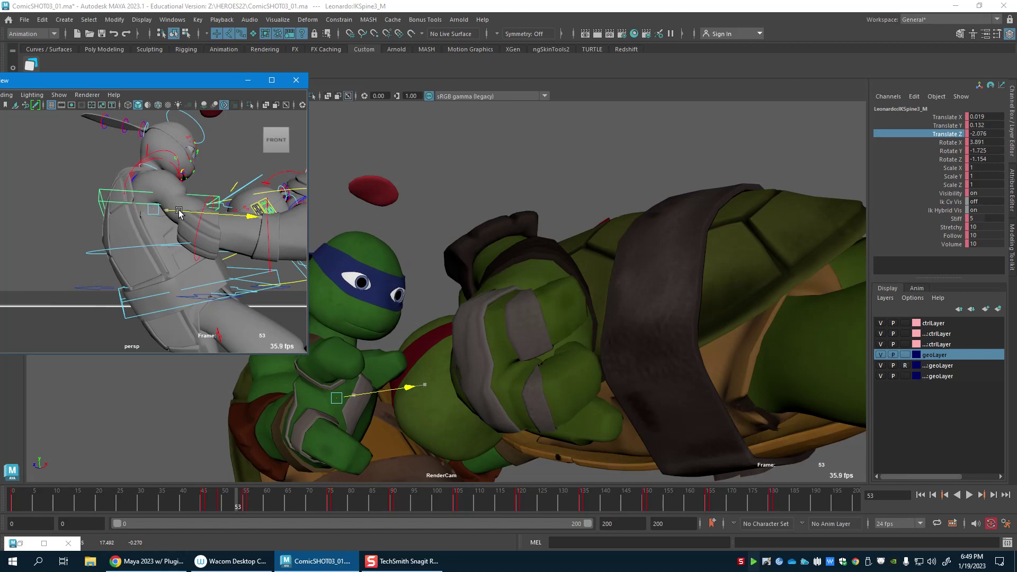
click(132, 269)
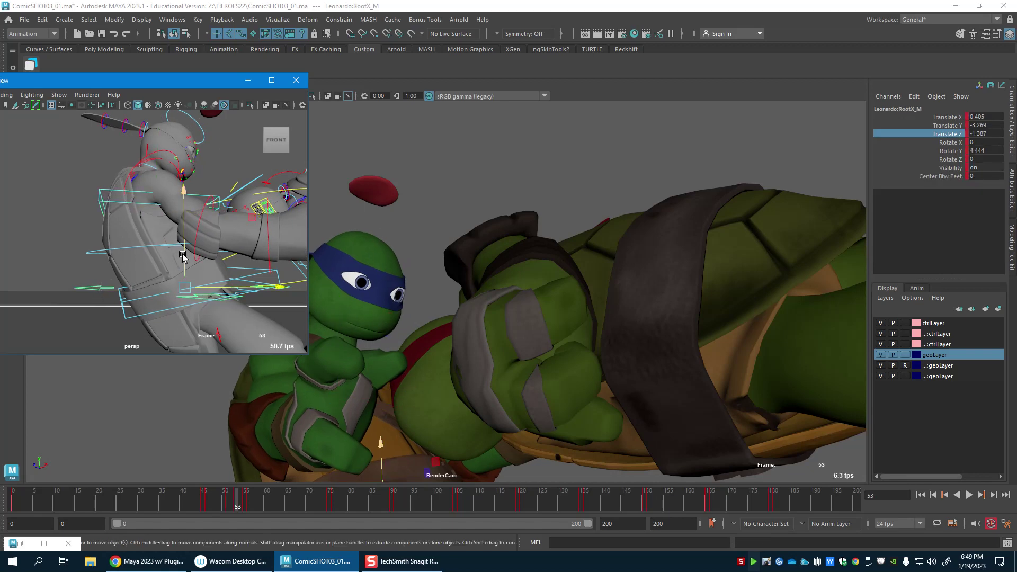
drag(182, 257, 183, 267)
Step: Pose Leonardo's head at frame 53 to about Translate Y 1.273, Rotate X -8.016, Y -3.762, Z 17.335, and key it
click(203, 149)
alt+drag(215, 160, 228, 190)
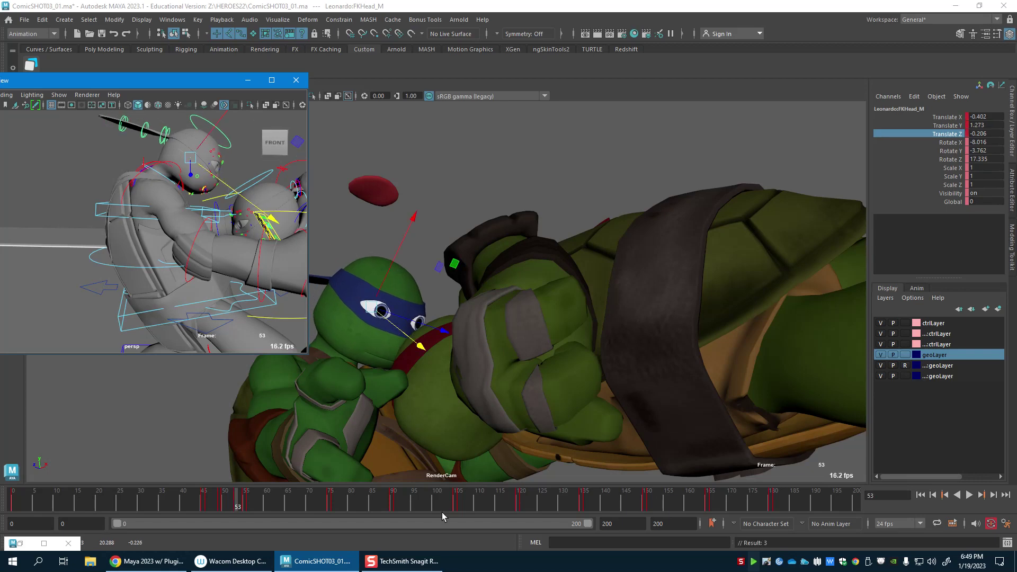
key(s)
mouse_move(223, 507)
mouse_down()
mouse_move(240, 513)
mouse_move(192, 514)
mouse_move(237, 514)
mouse_up()
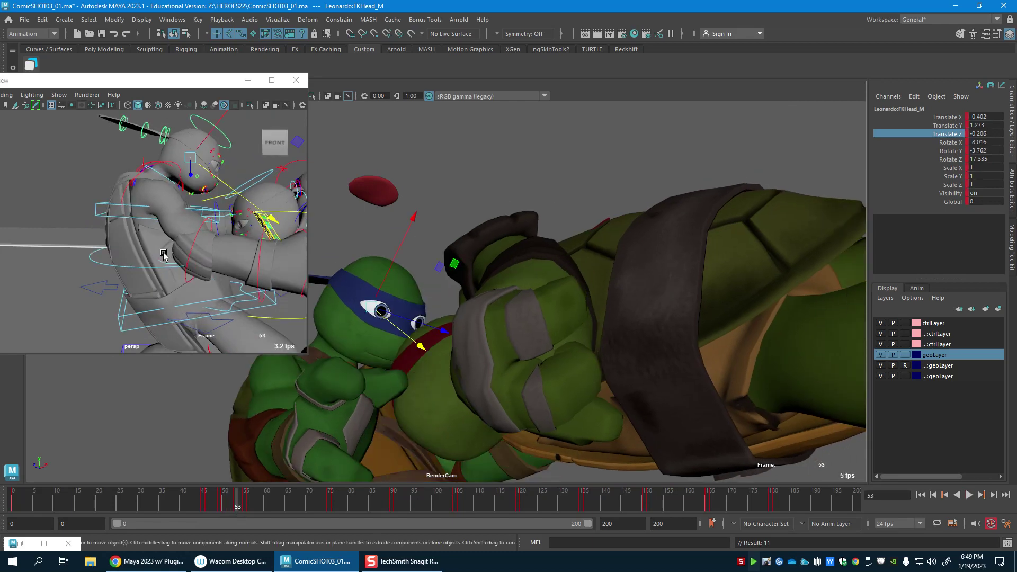
Step: Rotate Leonardo's right shoulder at frame 49 to about Rotate X -36.857, Y 35.2, Z 7.39, and key it
alt+drag(143, 179, 185, 209)
click(185, 195)
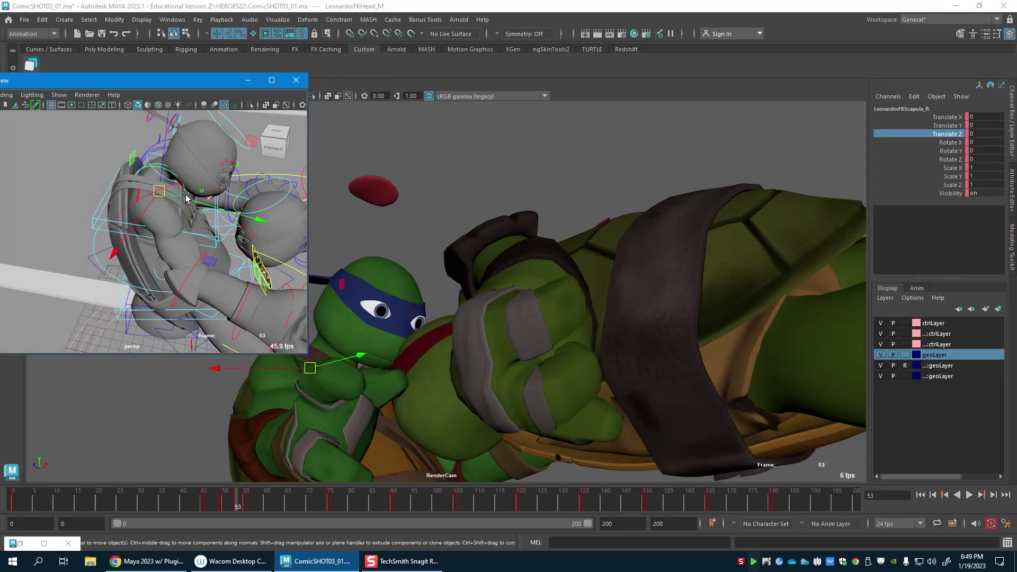
drag(212, 510, 223, 508)
click(220, 507)
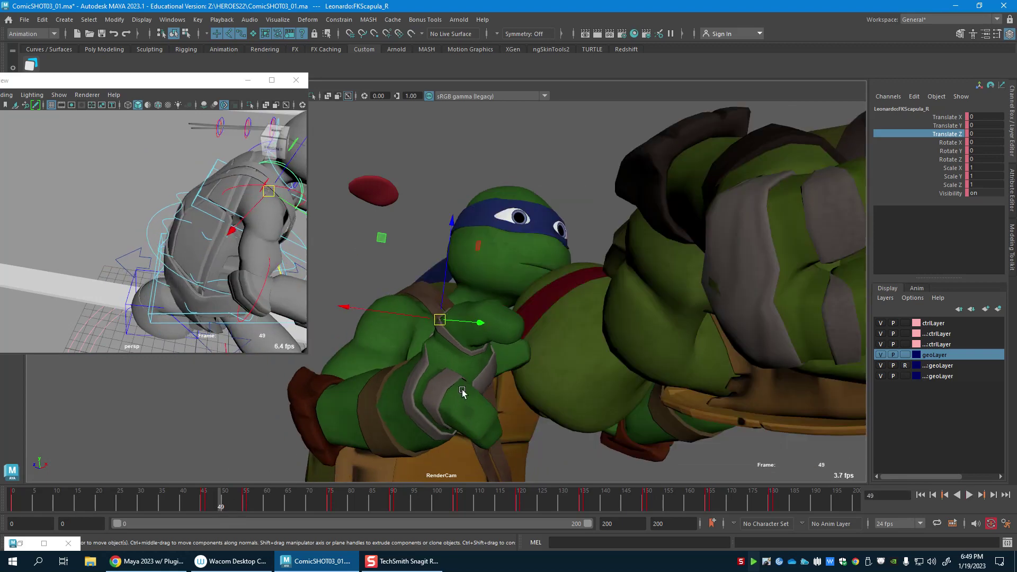
alt+middle_drag(255, 206, 228, 194)
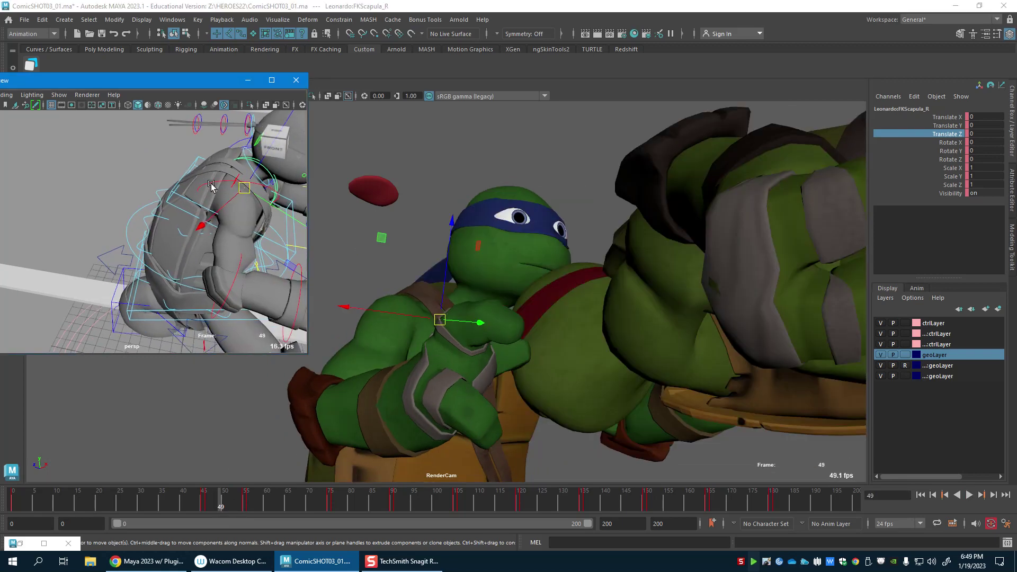
click(211, 184)
alt+drag(211, 185, 204, 240)
key(e)
drag(233, 187, 234, 222)
key(s)
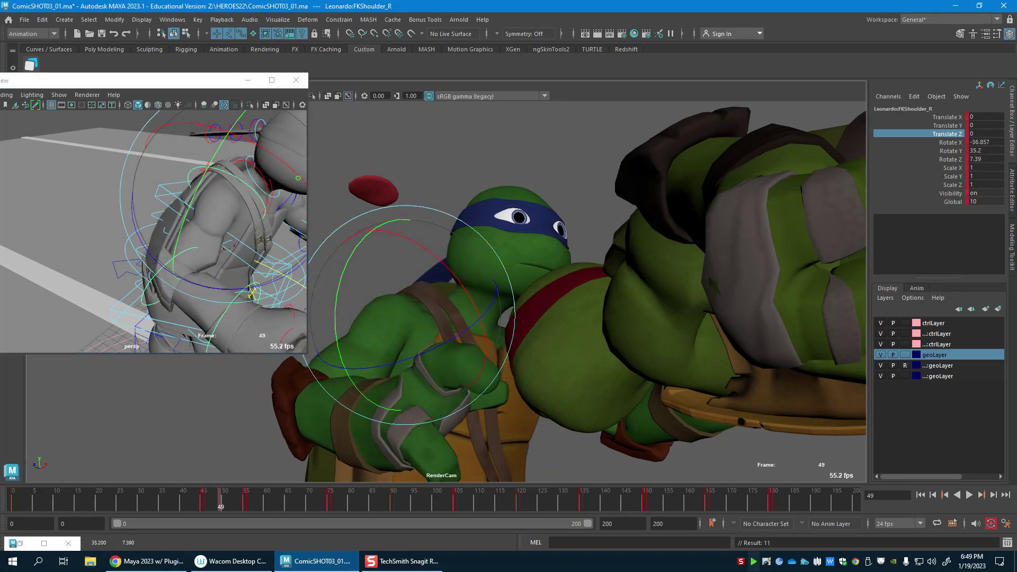
Step: At frame 50, rotate Leonardo's right shoulder to about Rotate Z 23.093 and his right elbow to about Rotate Z 40.749
click(223, 507)
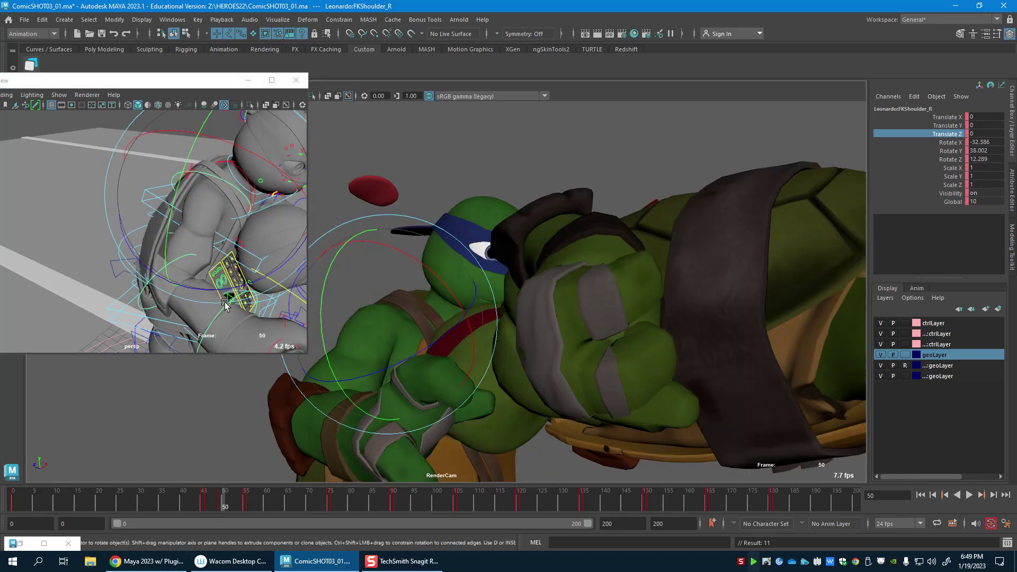
drag(257, 279, 212, 276)
key(w)
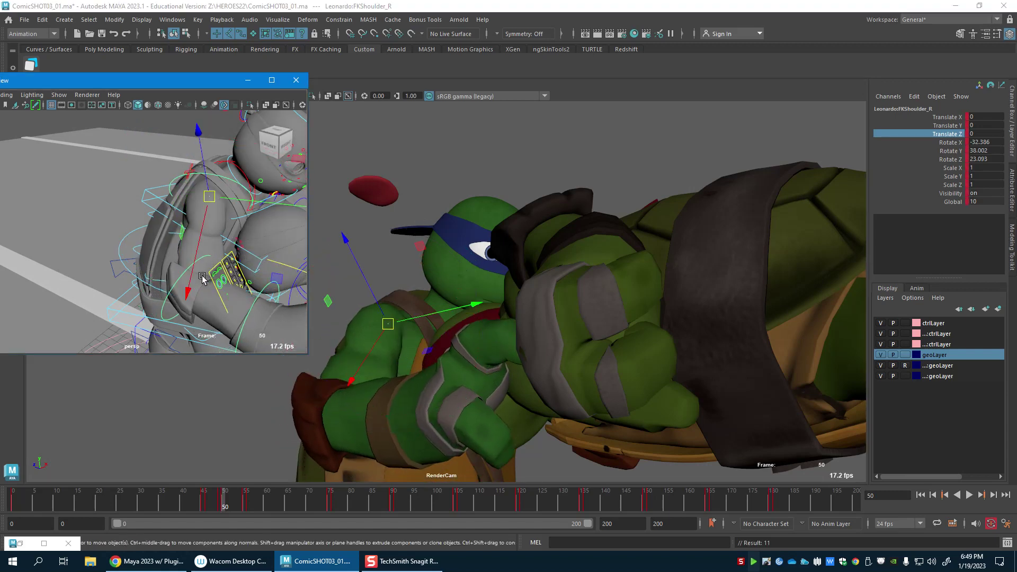
click(182, 274)
key(e)
drag(283, 317, 271, 350)
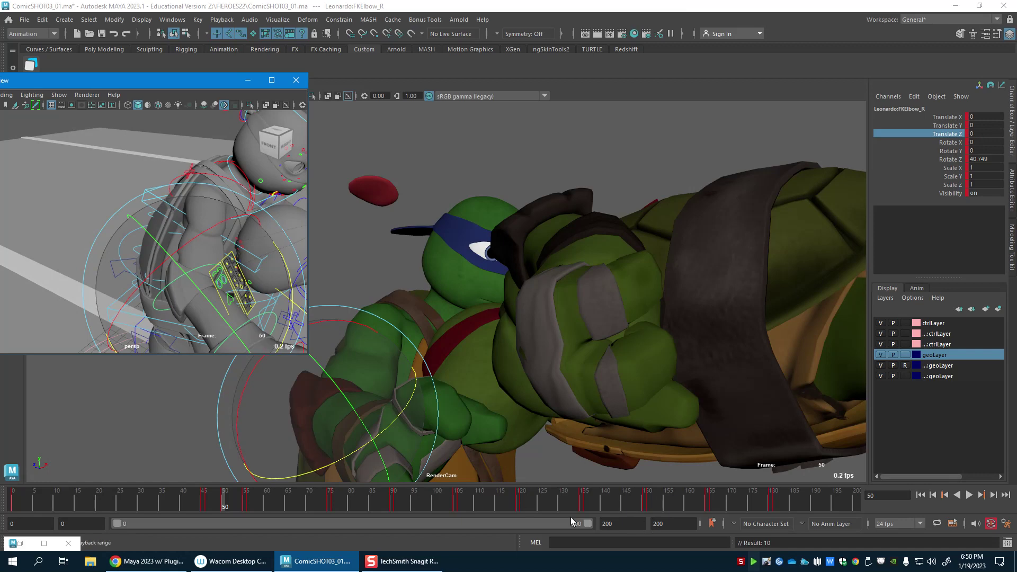
Step: Move Leonardo's root forward at frame 49 to about Translate X 0.708, Z 2.515
drag(225, 508, 220, 507)
alt+drag(201, 212, 135, 260)
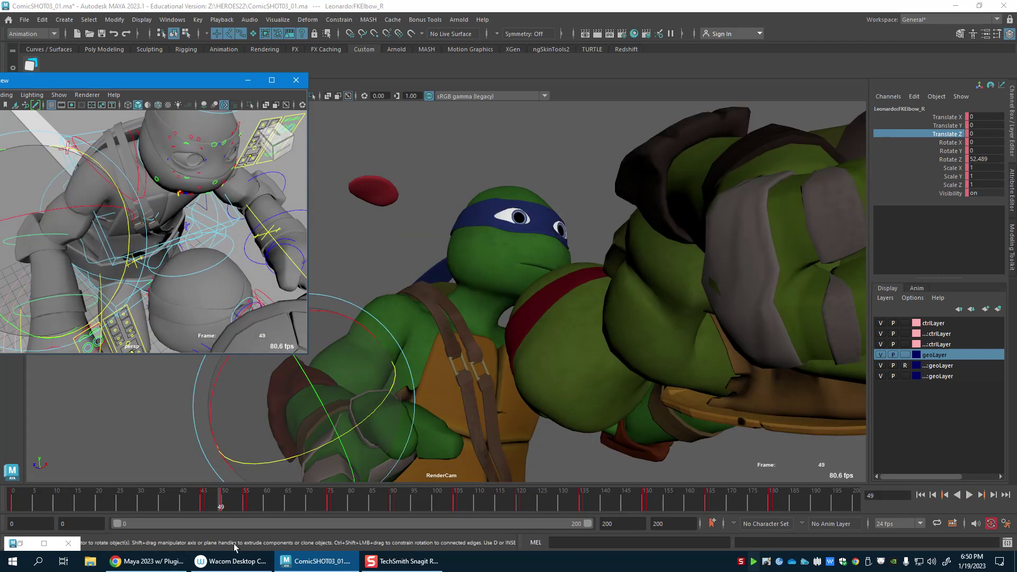
drag(221, 507, 221, 506)
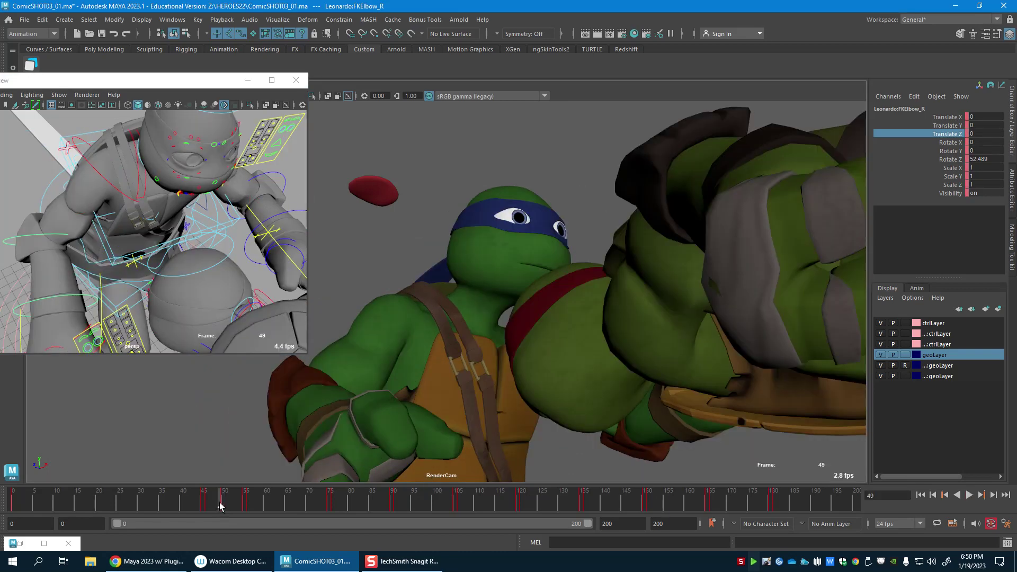
alt+drag(132, 249, 233, 229)
key(w)
click(38, 261)
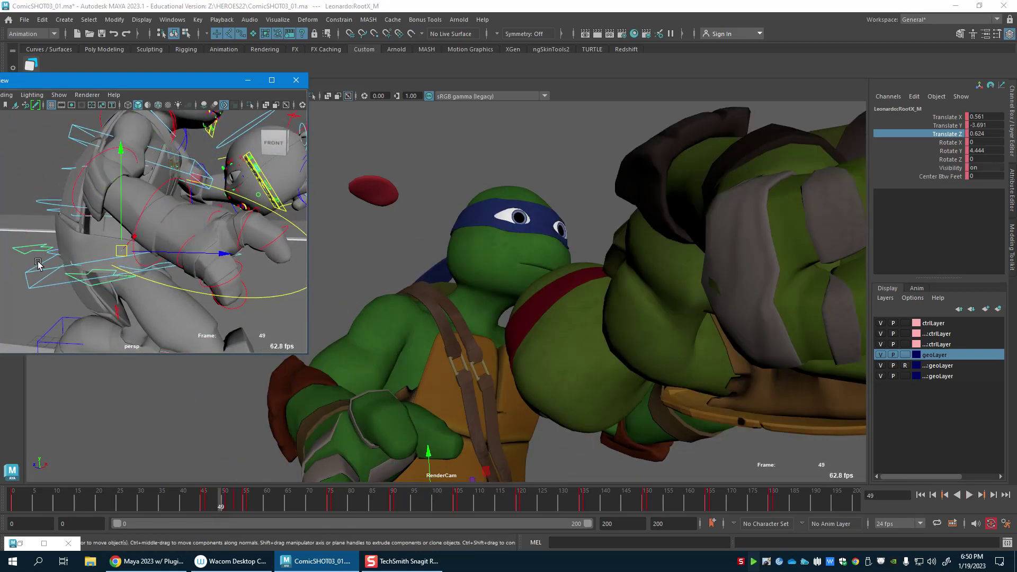
alt+drag(38, 262, 145, 244)
drag(221, 241, 255, 243)
alt+drag(249, 243, 221, 242)
key(ctrl+z)
alt+right_drag(292, 326, 201, 302)
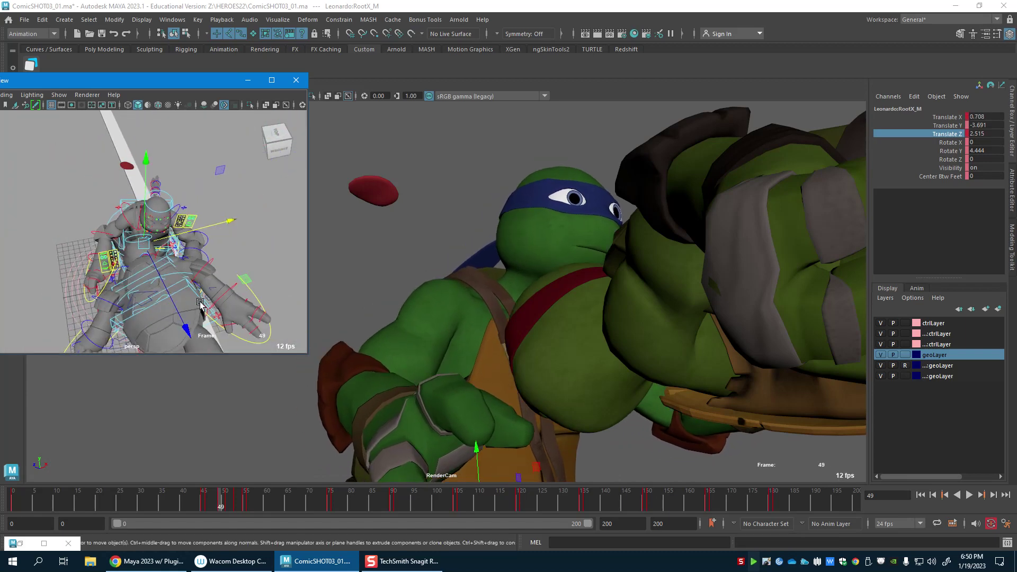
Step: Select Raphael's root and compare his position from above at frames 49, 46 and 50
alt+middle_drag(200, 301, 184, 268)
click(139, 256)
alt+drag(141, 257, 167, 325)
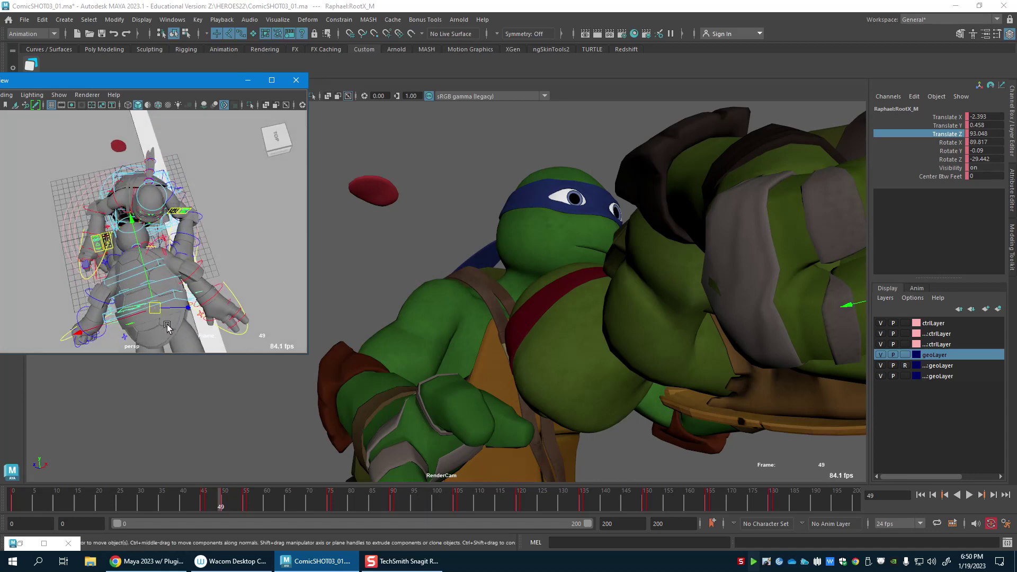
key(comma)
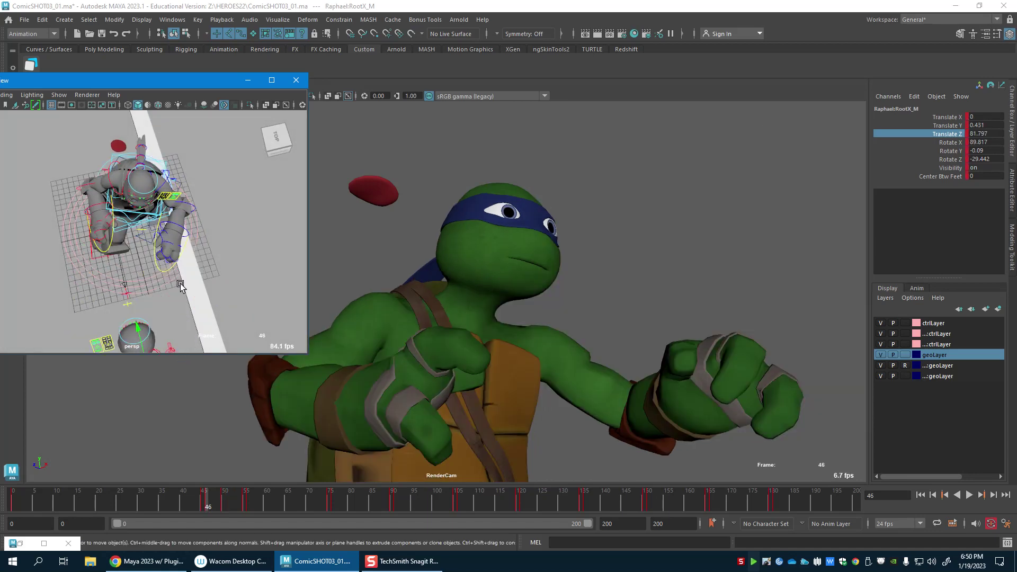
alt+middle_drag(182, 283, 184, 219)
alt+right_drag(186, 273, 149, 276)
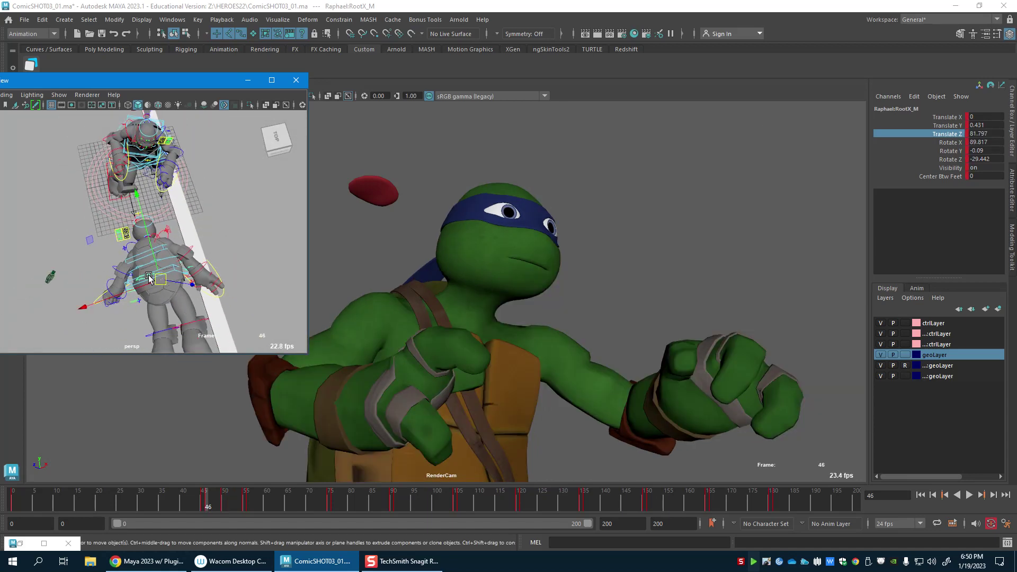
click(224, 507)
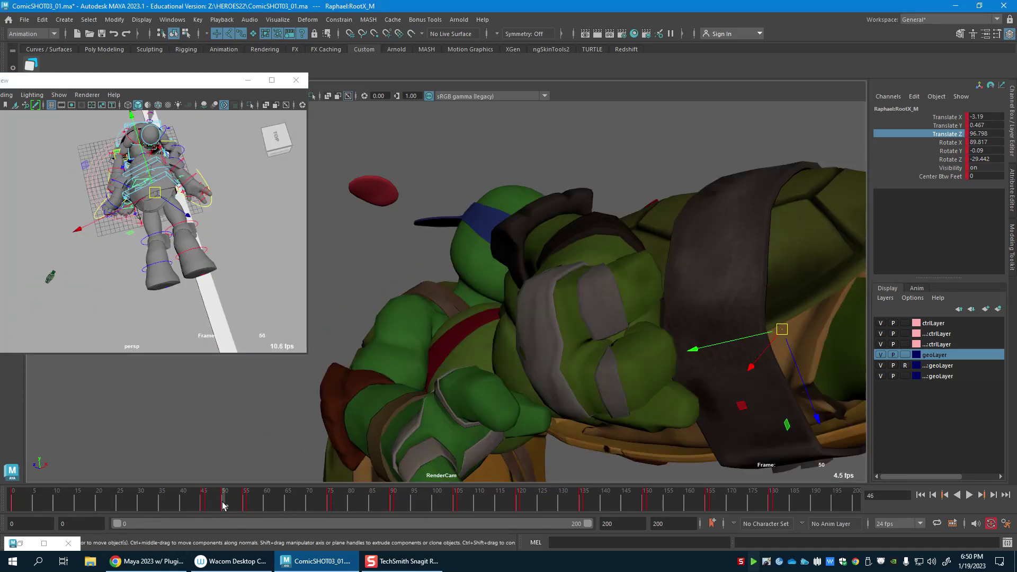
alt+drag(186, 274, 179, 228)
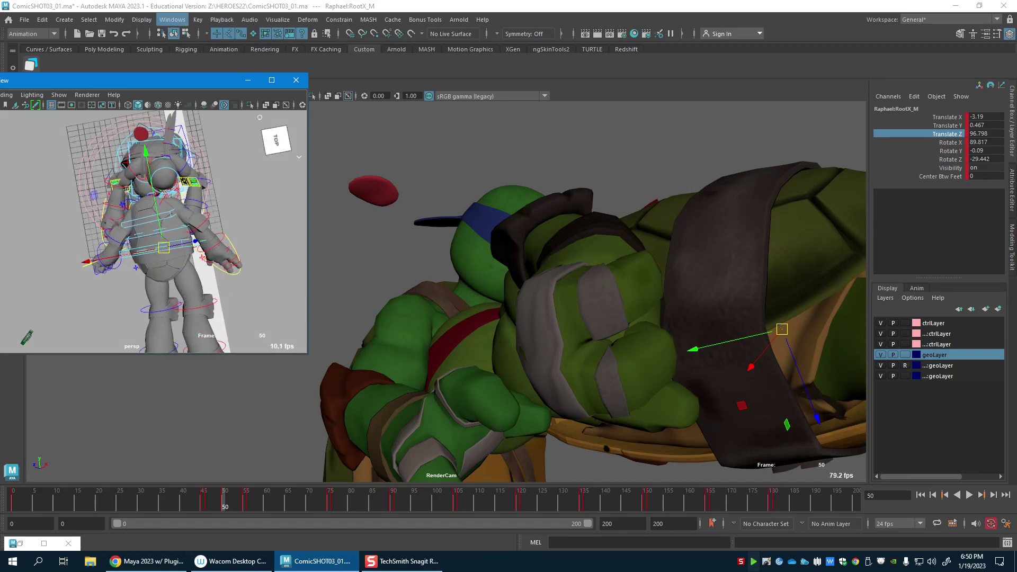
Step: Create an editable motion trail for Raphael's root and view it from above at frame 46
click(172, 19)
mouse_move(277, 20)
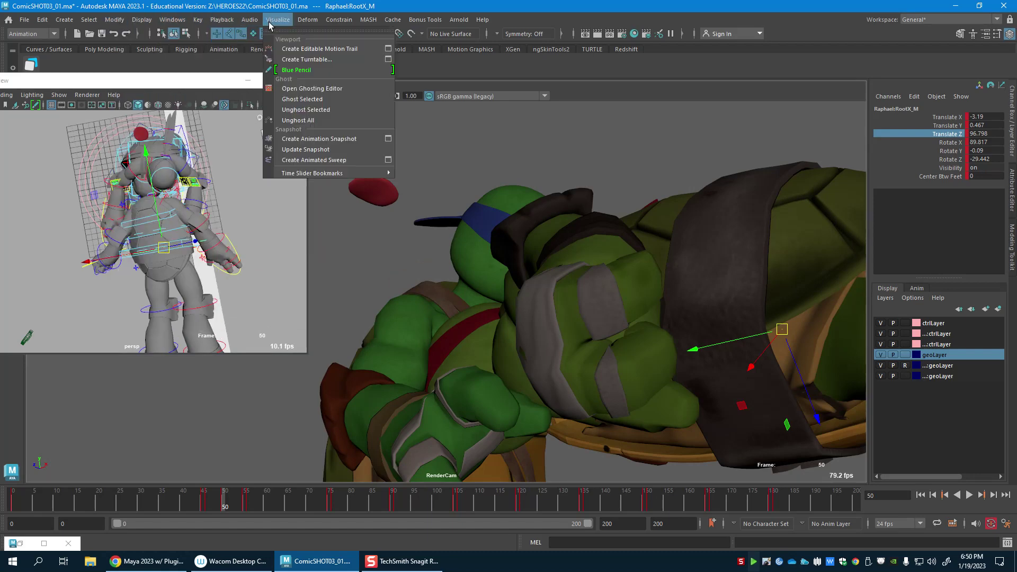
click(290, 52)
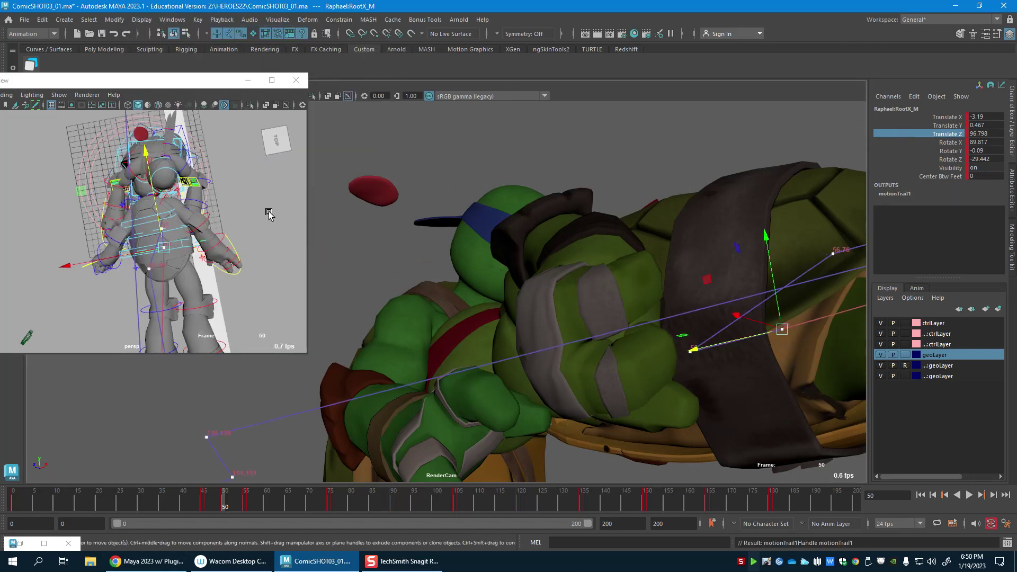
alt+middle_drag(104, 271, 117, 247)
alt+right_drag(117, 246, 175, 255)
key(comma)
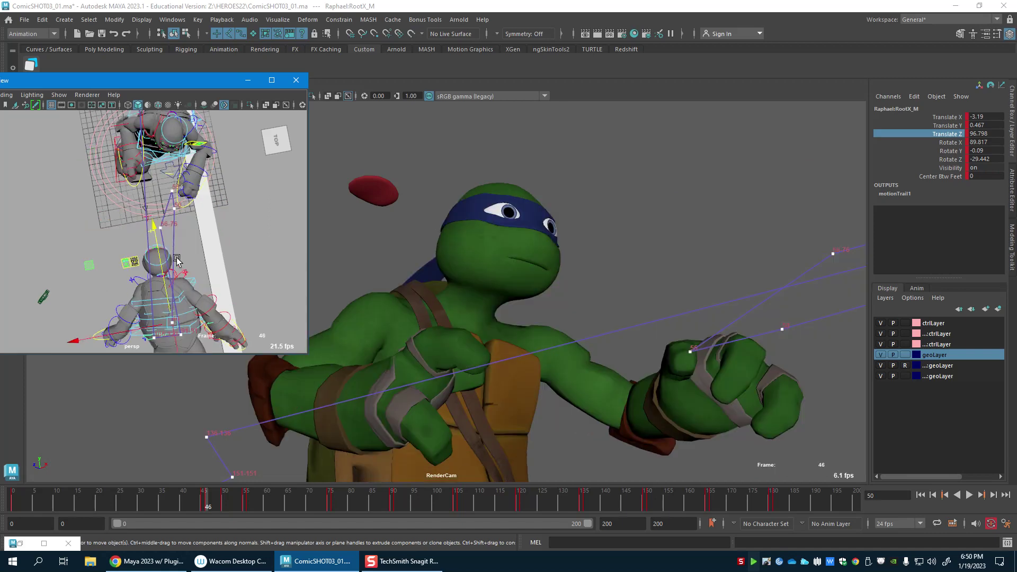
Step: Move Raphael's root back at frame 55 to about Translate Z 98.582 and replay the impact from frame 46
alt+drag(150, 296, 176, 298)
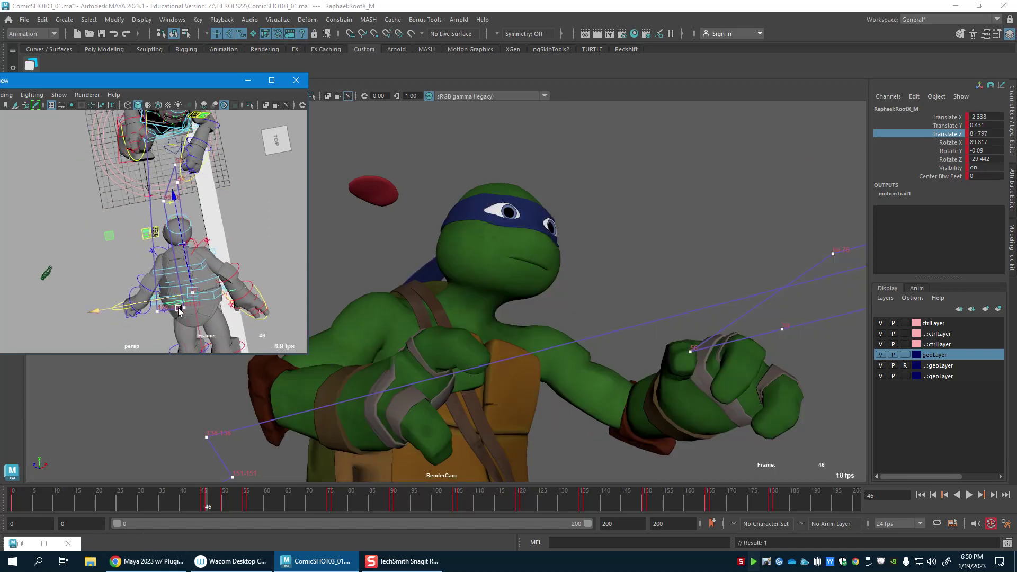
click(226, 501)
drag(211, 508, 246, 509)
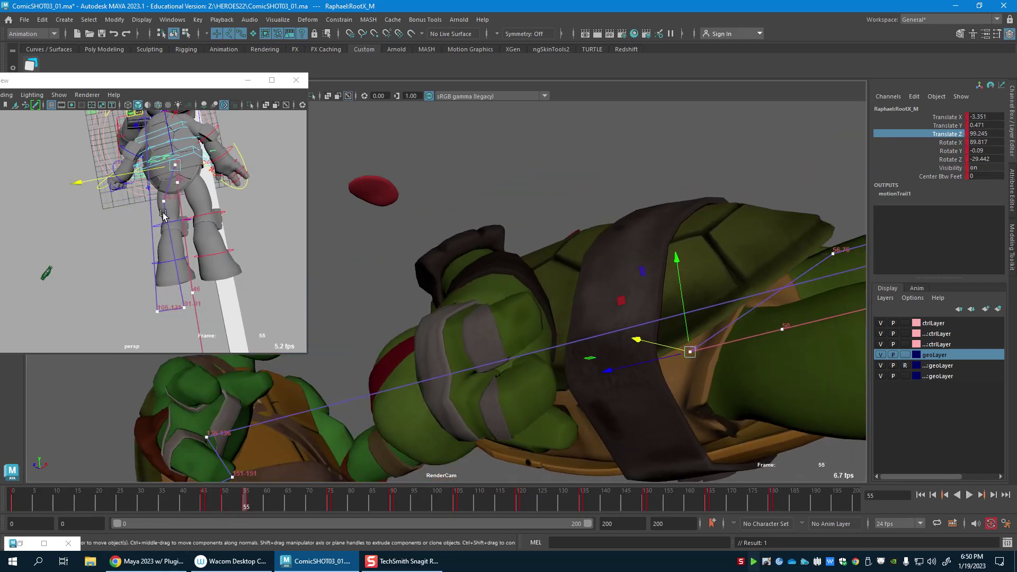
drag(170, 143, 172, 150)
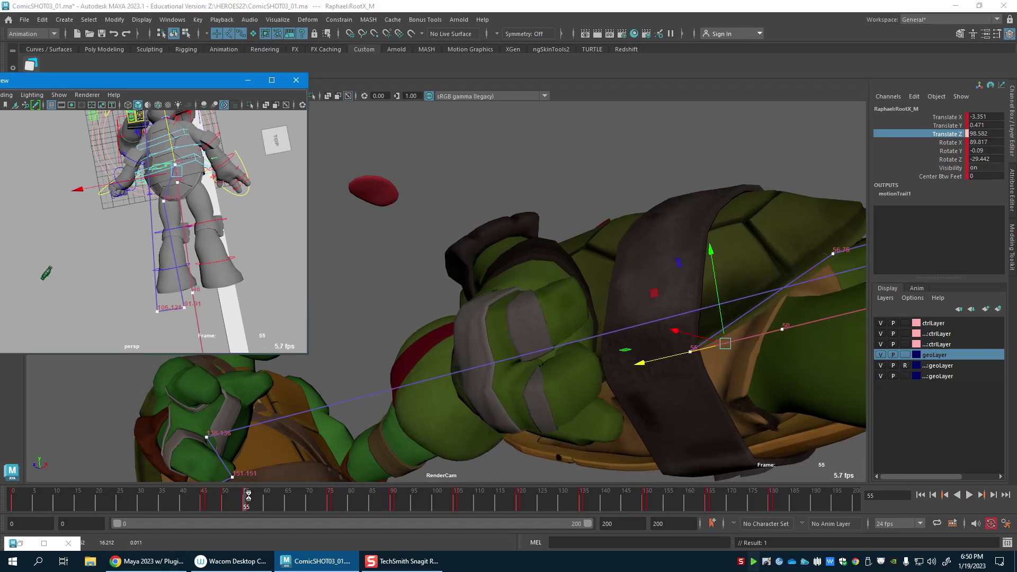
click(205, 506)
key(alt+v)
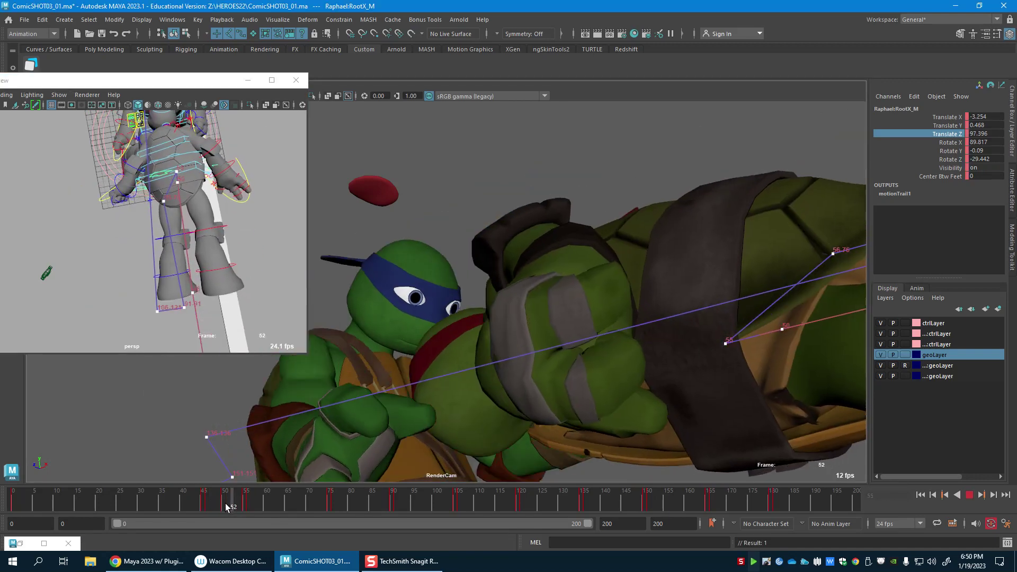
drag(202, 505, 206, 505)
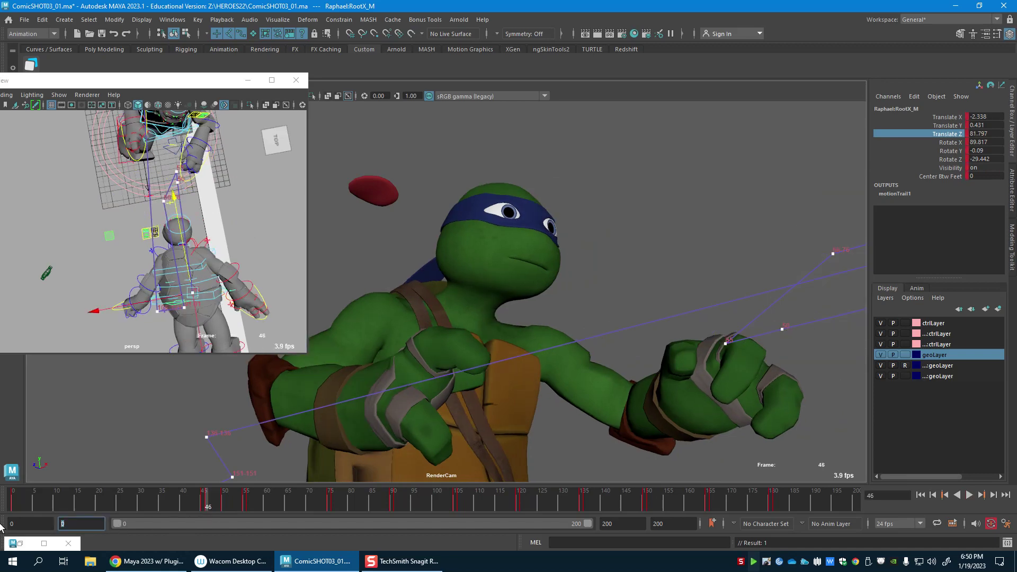
Step: Limit the playback range to frames 46 through 55 and play it
key(Tab)
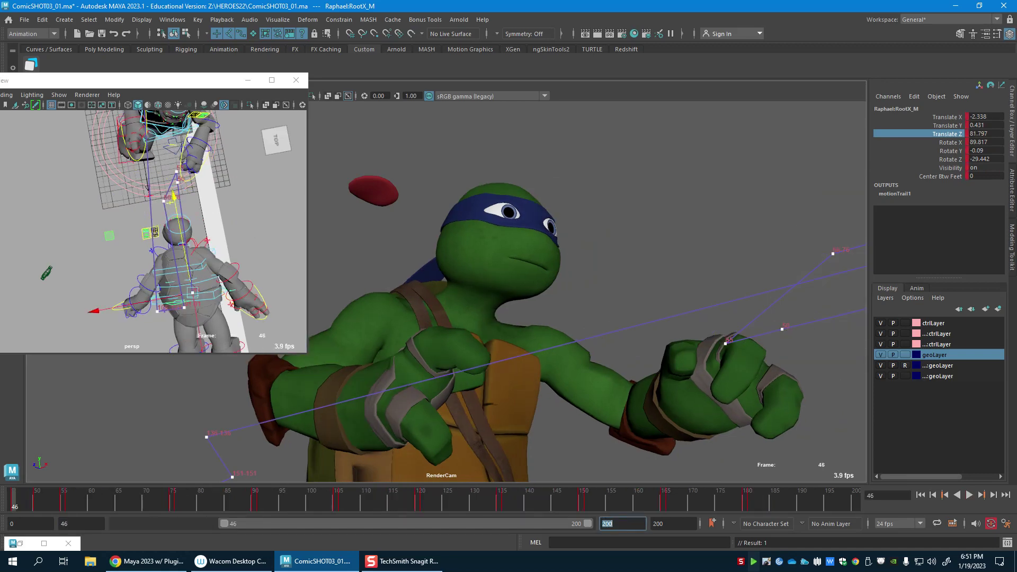
text(55)
key(Return)
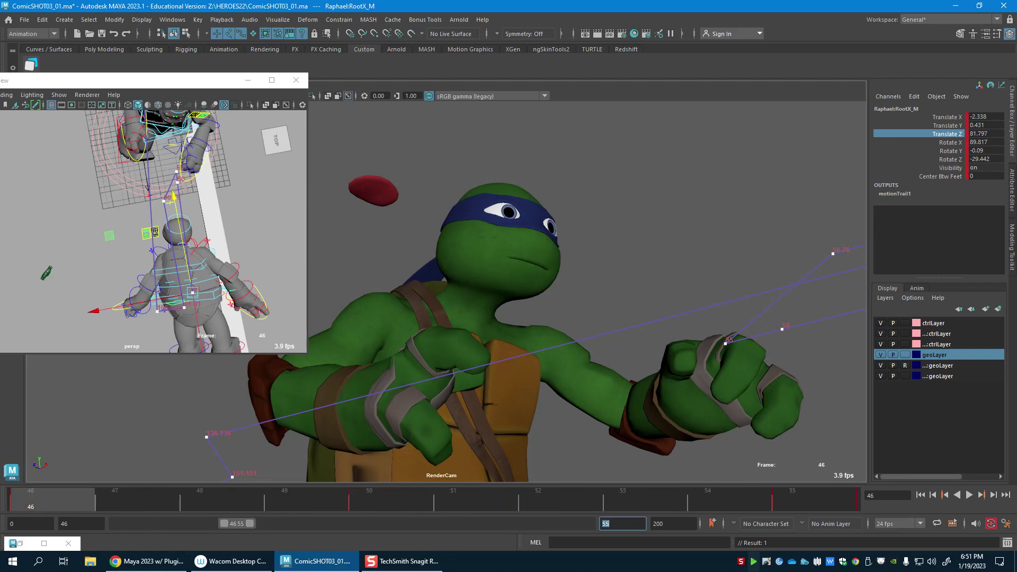
key(alt+v)
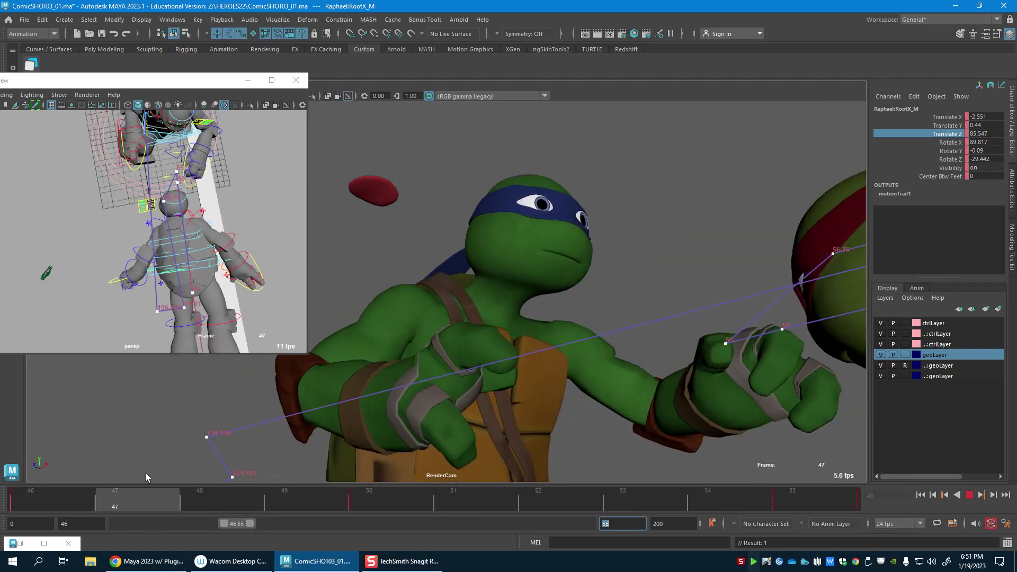
Step: Copy Leonardo's root pose from frame 49 to frame 46 and key it there at Translate X 0.708, Z 2.515
click(109, 204)
alt+drag(109, 204, 188, 246)
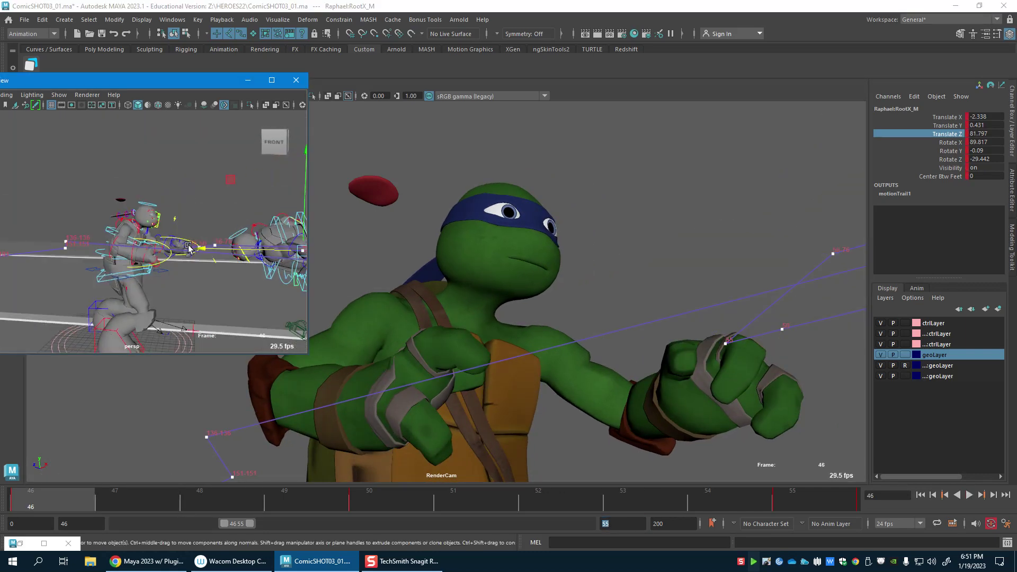
click(164, 270)
alt+right_drag(165, 270, 195, 318)
drag(257, 503, 285, 497)
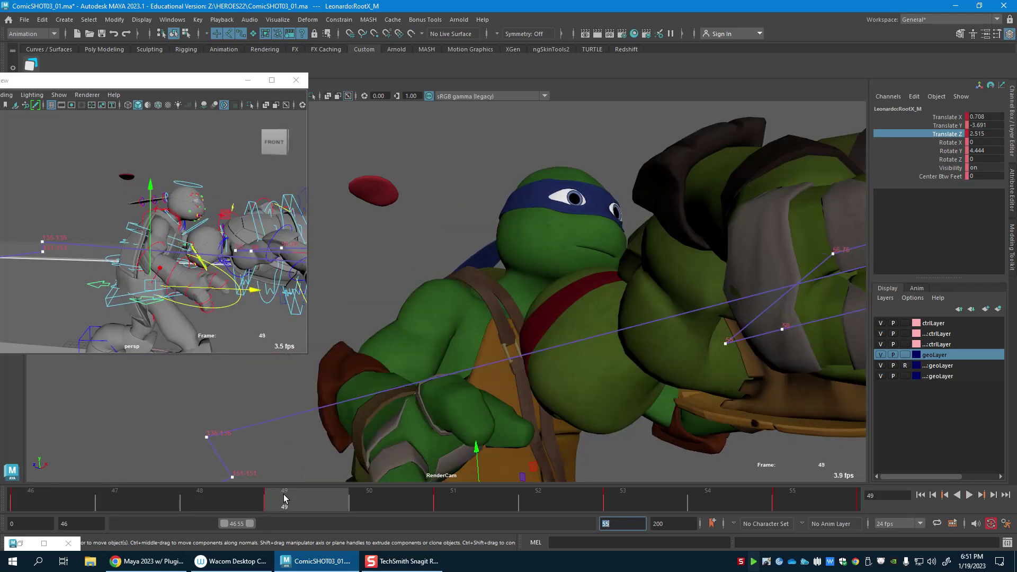
click(34, 493)
text(WE)
key(alt+v)
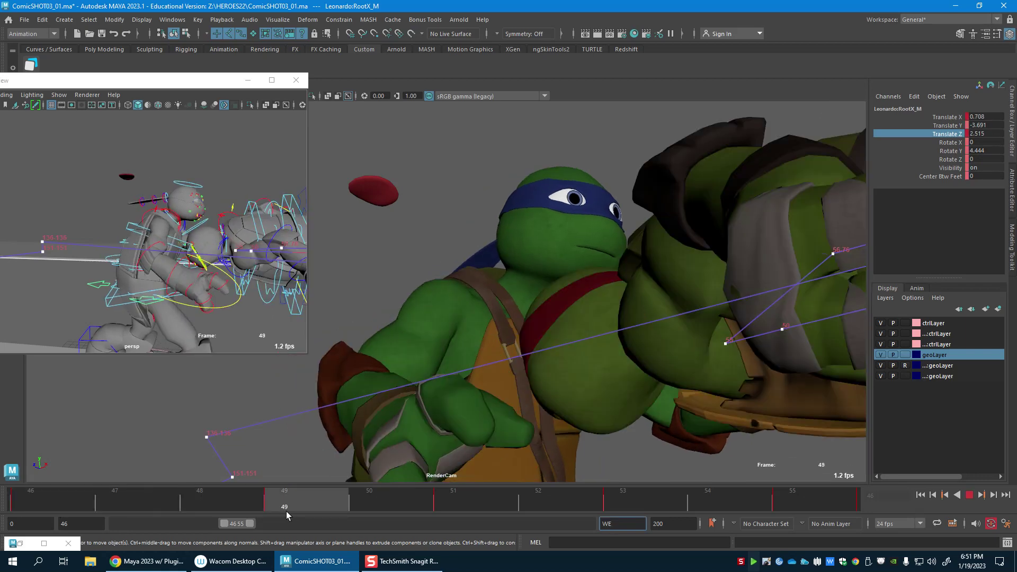
drag(287, 515, 80, 506)
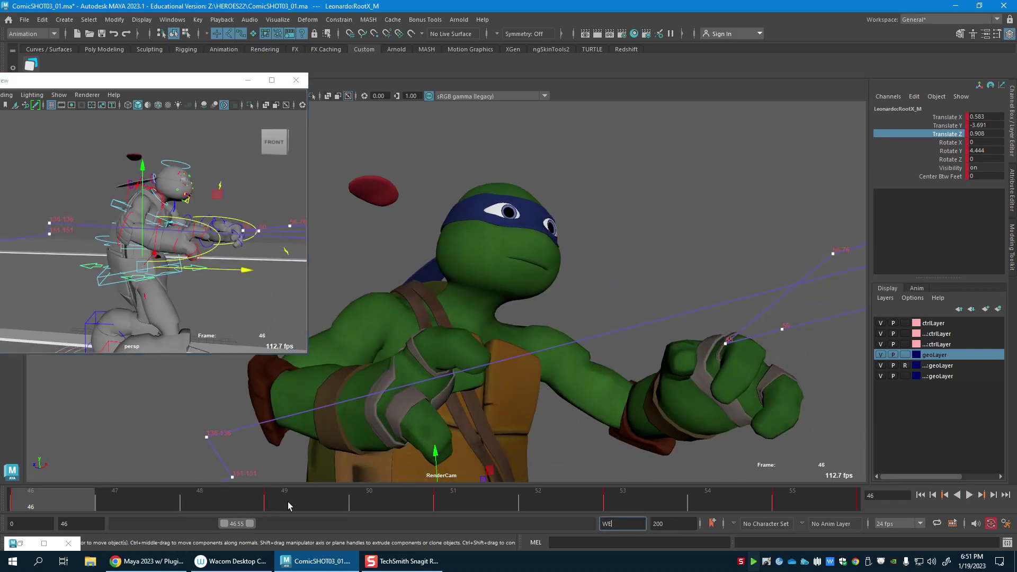
click(287, 501)
drag(291, 501, 0, 489)
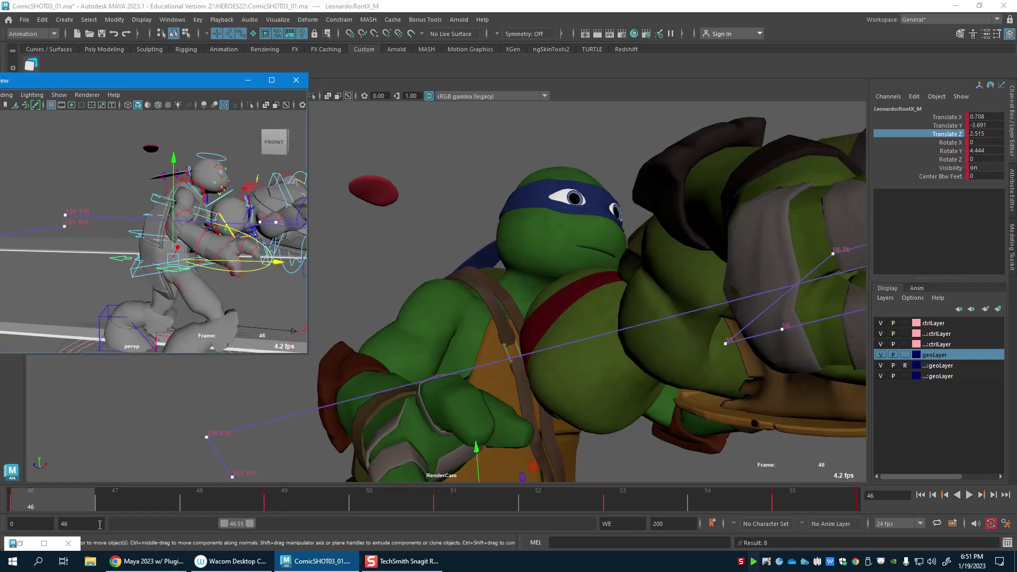
Step: Key Leonardo's right scapula at frame 49 and rotate it at frame 50 to about X 2.348, Y -6.128, Z 18.318
mouse_move(74, 500)
mouse_down()
mouse_move(33, 503)
mouse_move(205, 518)
mouse_move(369, 510)
mouse_up()
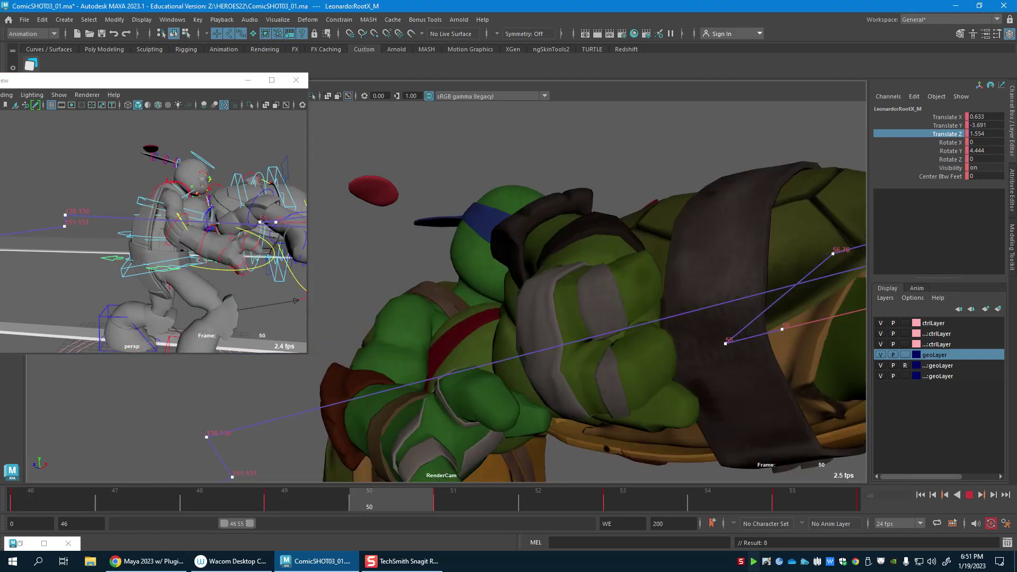
alt+drag(207, 139, 199, 166)
click(195, 148)
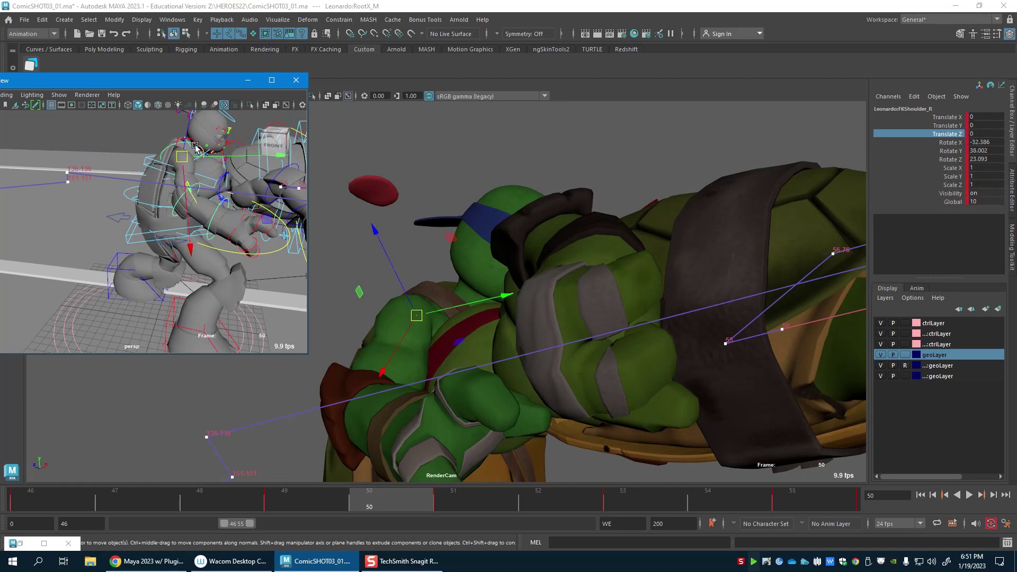
alt+middle_drag(134, 231, 120, 266)
alt+right_drag(120, 265, 154, 254)
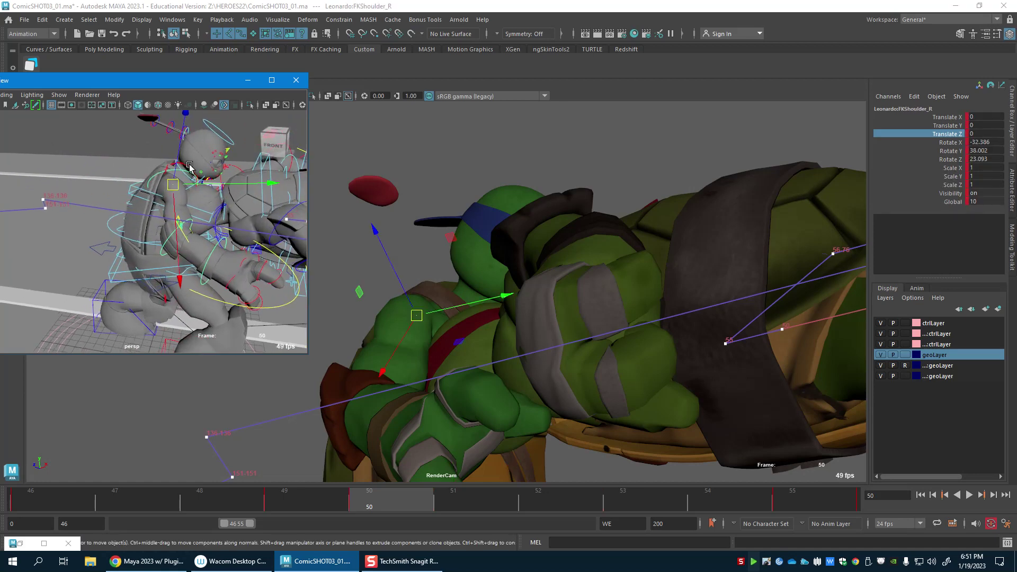
click(189, 165)
key(e)
key(f)
key(f)
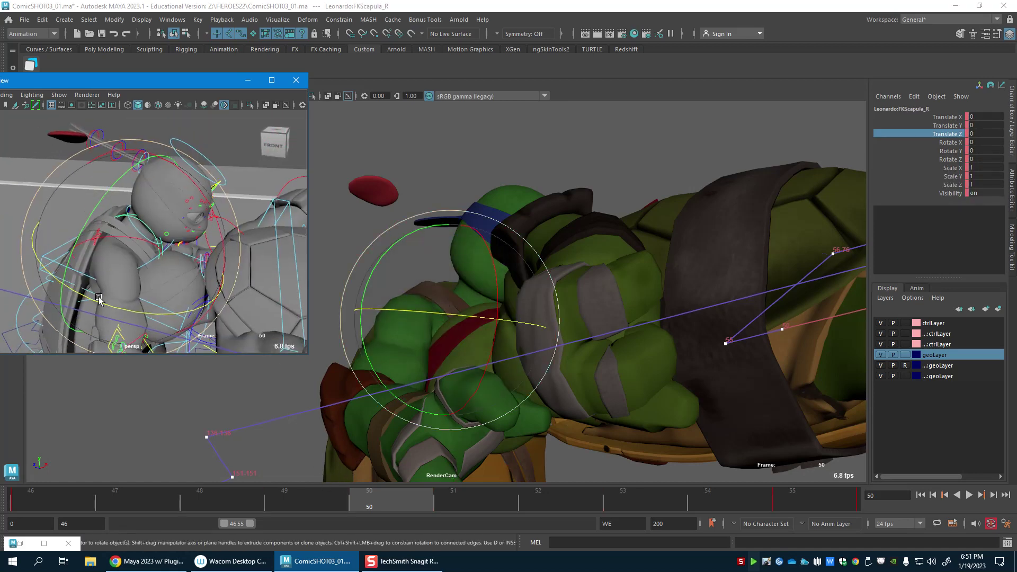
click(297, 506)
key(s)
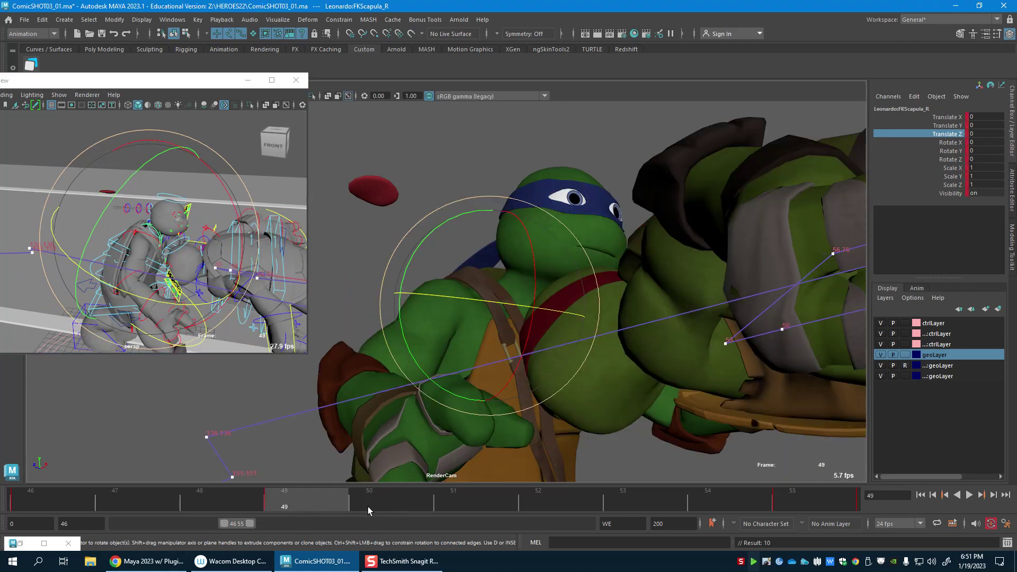
click(368, 506)
drag(376, 363, 476, 313)
Step: Shift Leonardo's root sideways at frames 49 and 46, reaching about Translate X -0.071, Z 2.575 at frame 46
alt+drag(132, 281, 176, 351)
key(w)
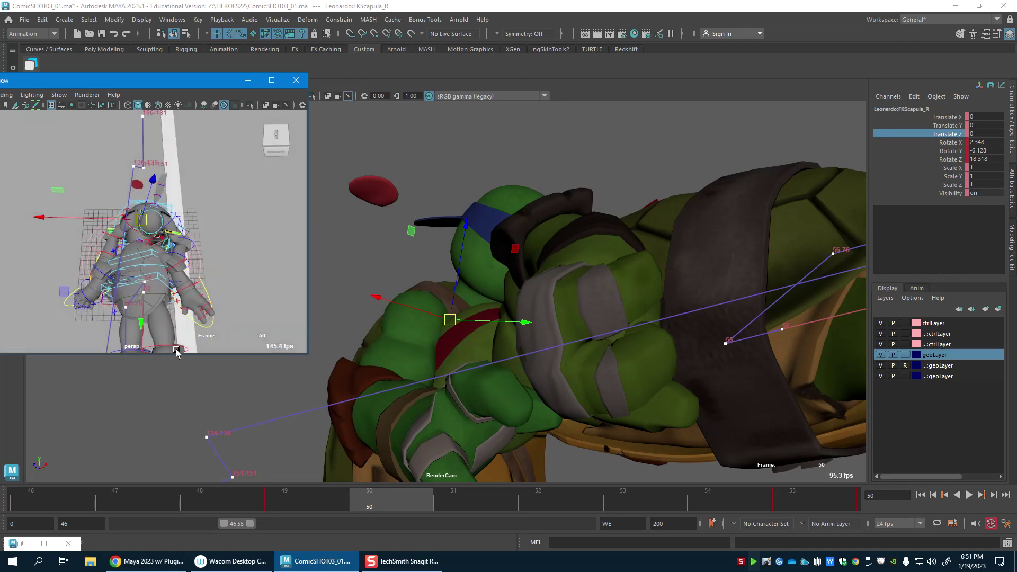
alt+drag(182, 270, 241, 218)
click(196, 239)
click(281, 497)
drag(264, 510, 11, 498)
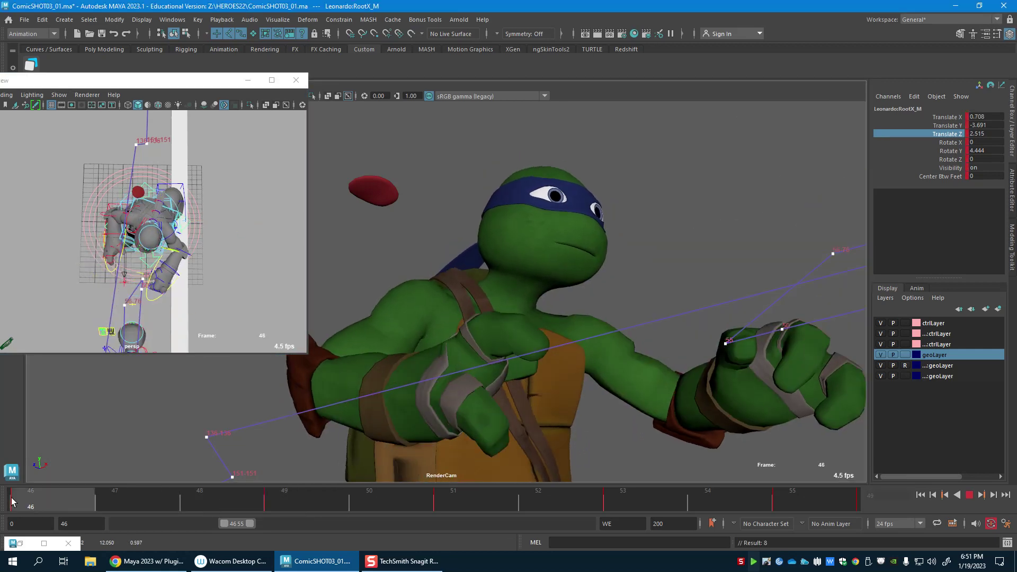
drag(245, 218, 248, 228)
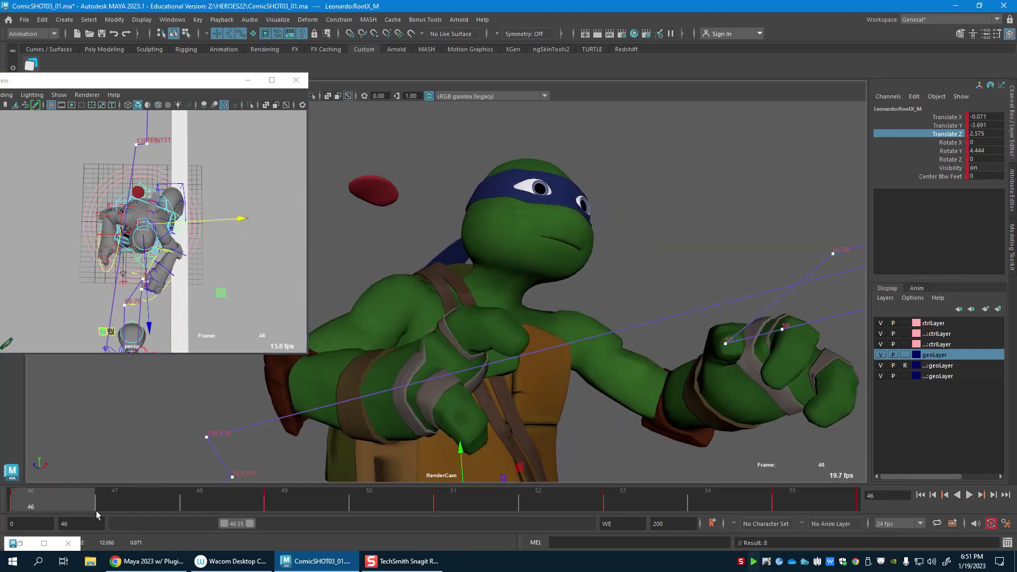
drag(97, 510, 64, 510)
Step: Rotate Leonardo's upper spine control at frame 49 to about X 3.931, Y -10.575, Z -3.326
alt+drag(47, 318, 91, 278)
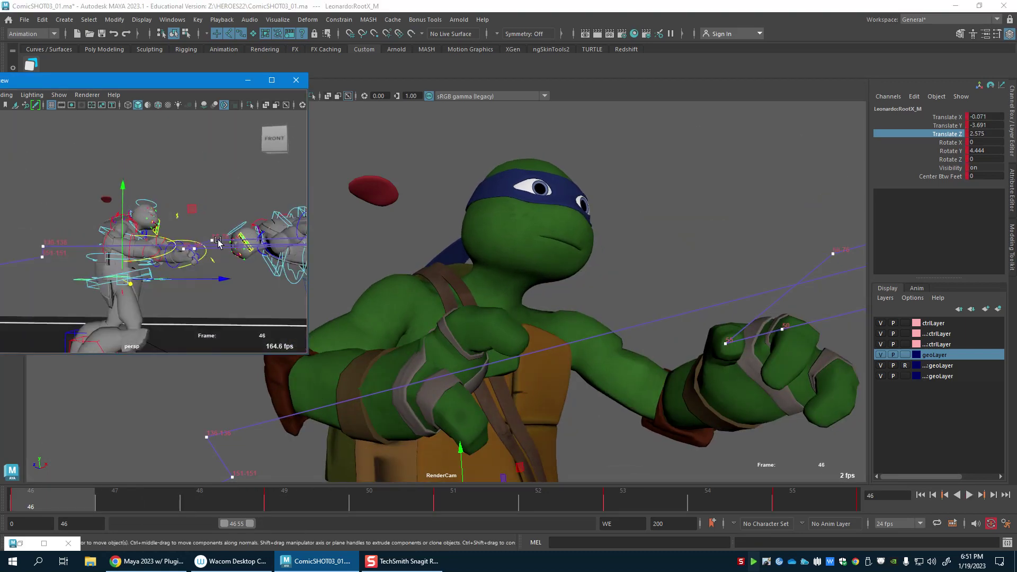
alt+middle_drag(92, 278, 91, 262)
click(85, 263)
alt+drag(83, 268, 93, 283)
click(85, 266)
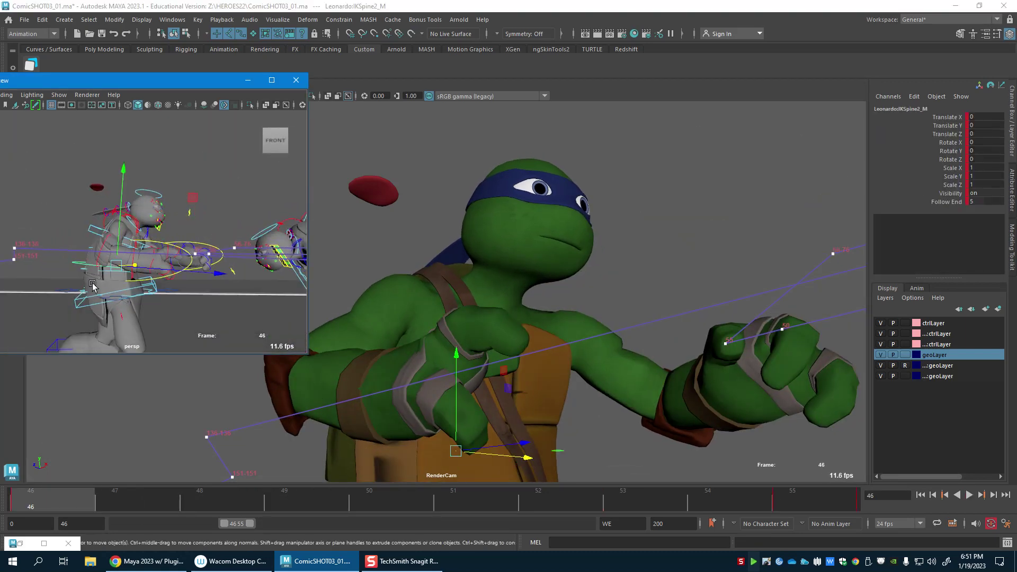
drag(161, 270, 134, 263)
click(93, 235)
key(e)
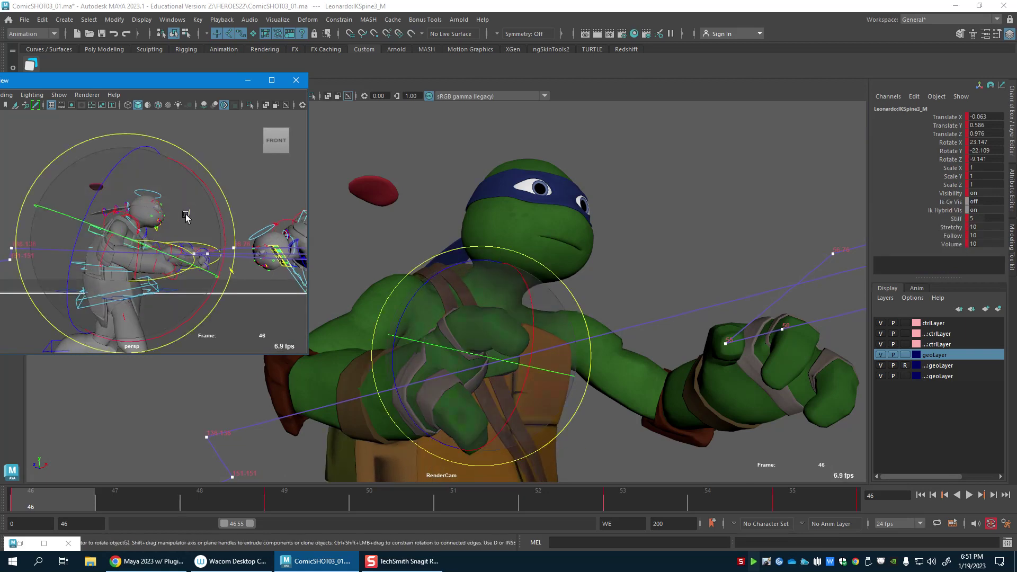
click(304, 499)
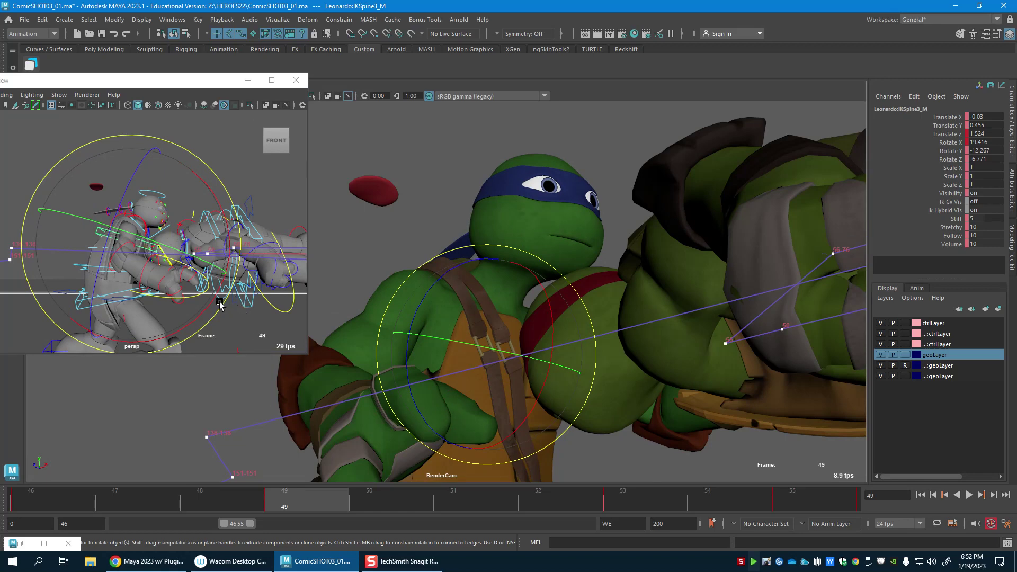
drag(219, 302, 169, 320)
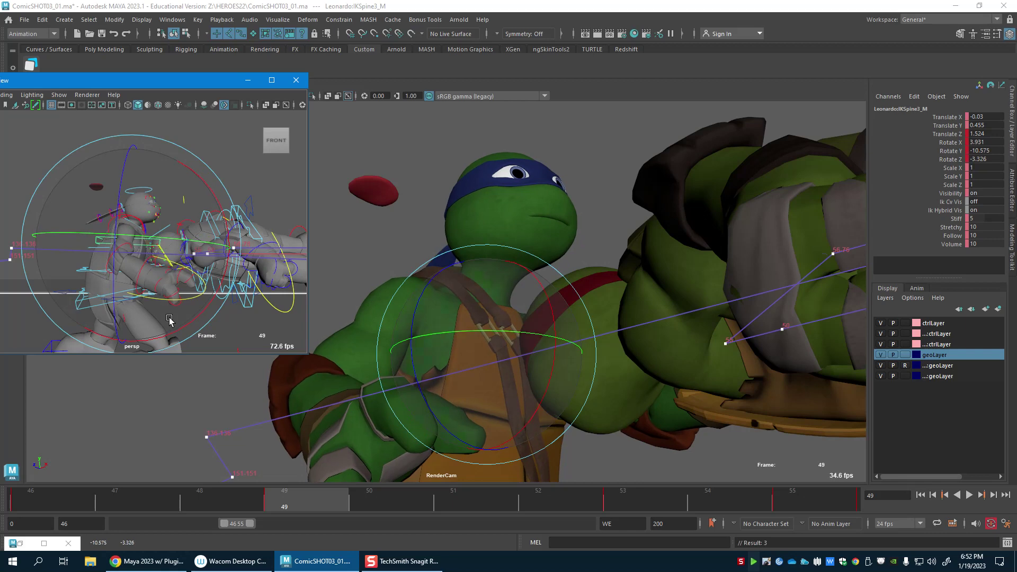
Step: Rotate Leonardo's upper spine control at frame 46 to about Rotate X 7.618 and scrub through to frame 49
click(58, 503)
drag(532, 320, 535, 295)
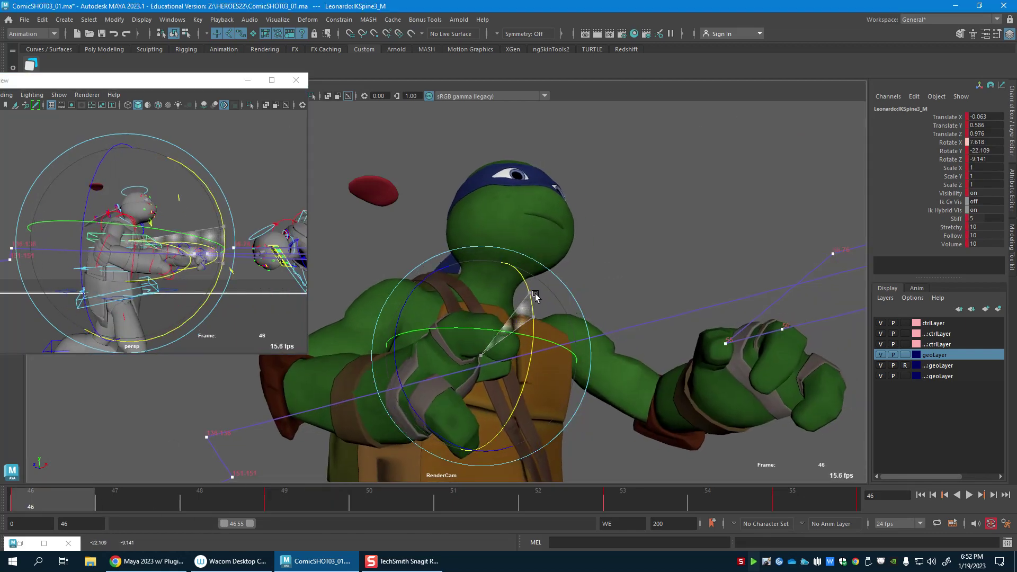
drag(103, 502, 196, 507)
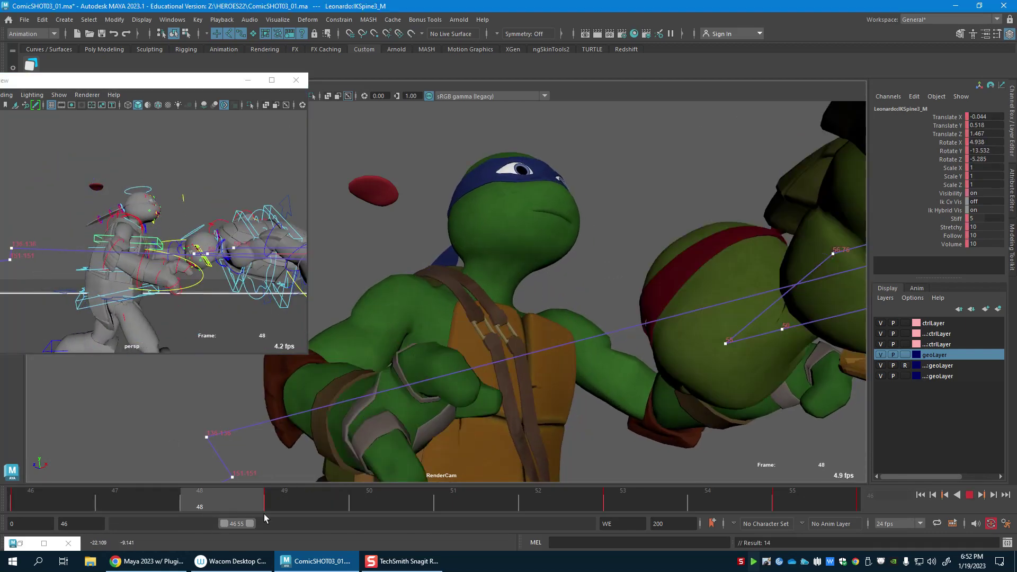
drag(264, 514, 300, 513)
Step: At frame 50, set Leonardo's upper spine control to about Rotate X 16.68 and Translate X 0.117, Y 0.638, Z 0.129
click(393, 495)
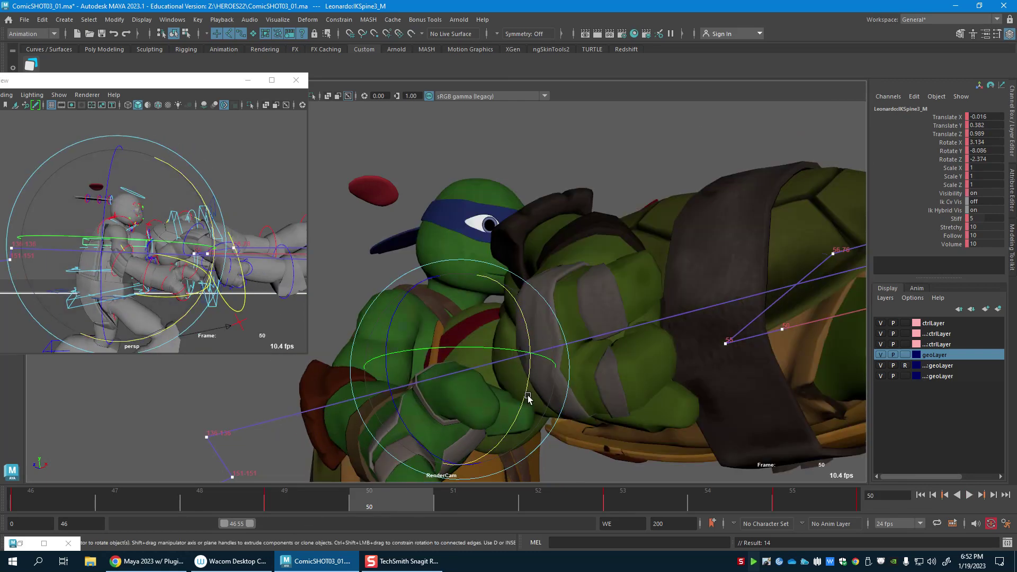
drag(528, 398, 508, 413)
key(w)
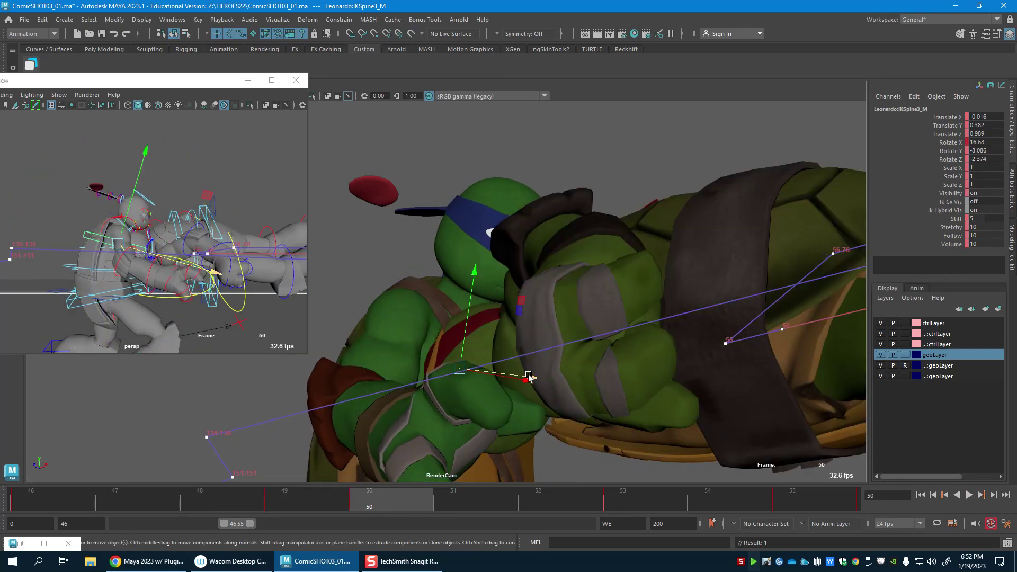
drag(528, 377, 504, 385)
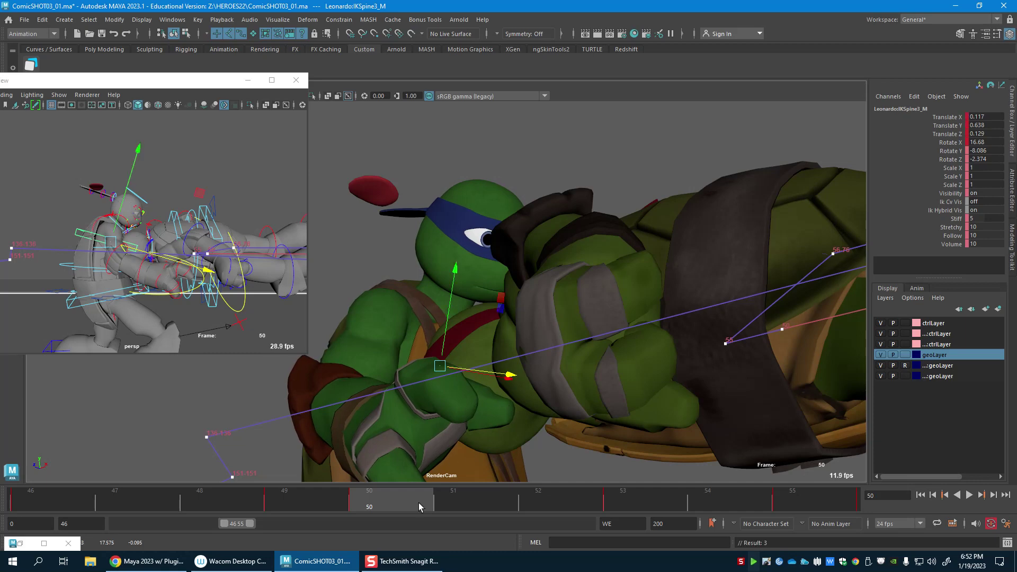
key(alt+v)
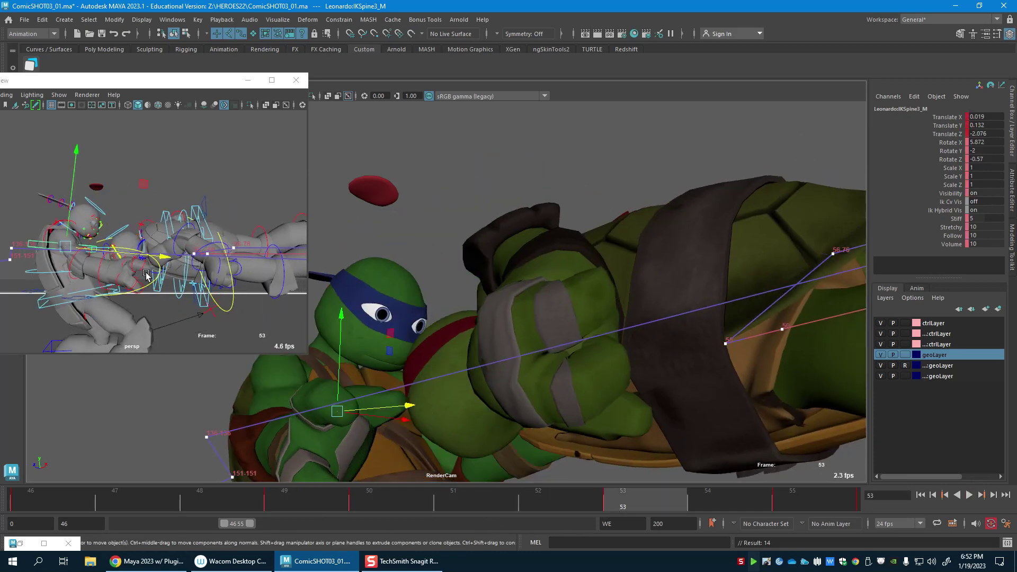
Step: Move Leonardo's root at frame 55 to about Translate X 0.023, Y -2.848, Z -6.301 and key it
alt+drag(145, 272, 79, 257)
click(28, 293)
click(85, 268)
drag(656, 500, 788, 513)
drag(121, 283, 95, 294)
drag(116, 249, 106, 245)
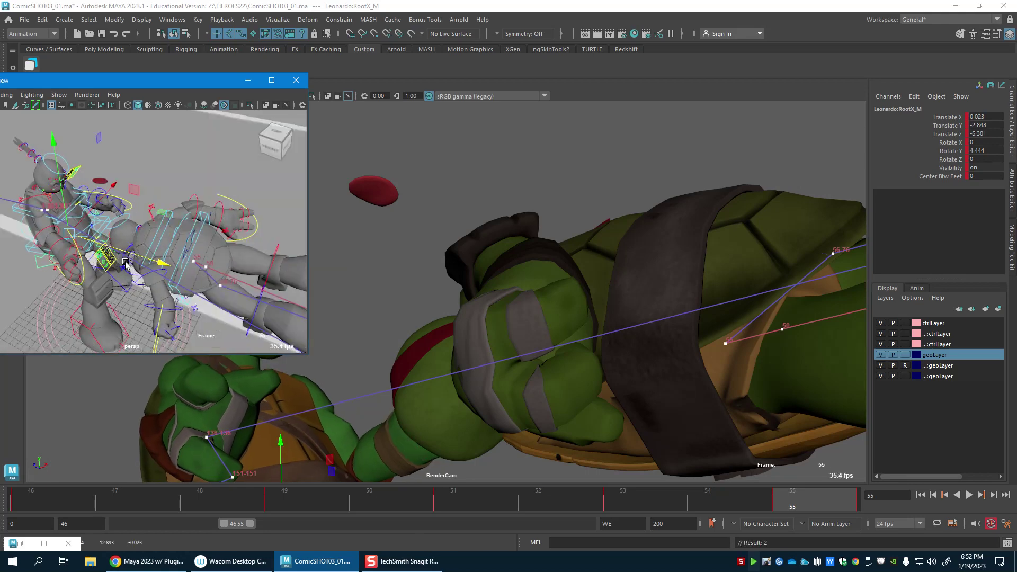
key(bracketleft)
key(s)
Step: Rotate Leonardo's head upward at frame 50 to stay close to its frame 49 pose, and scrub the result
drag(773, 500, 48, 481)
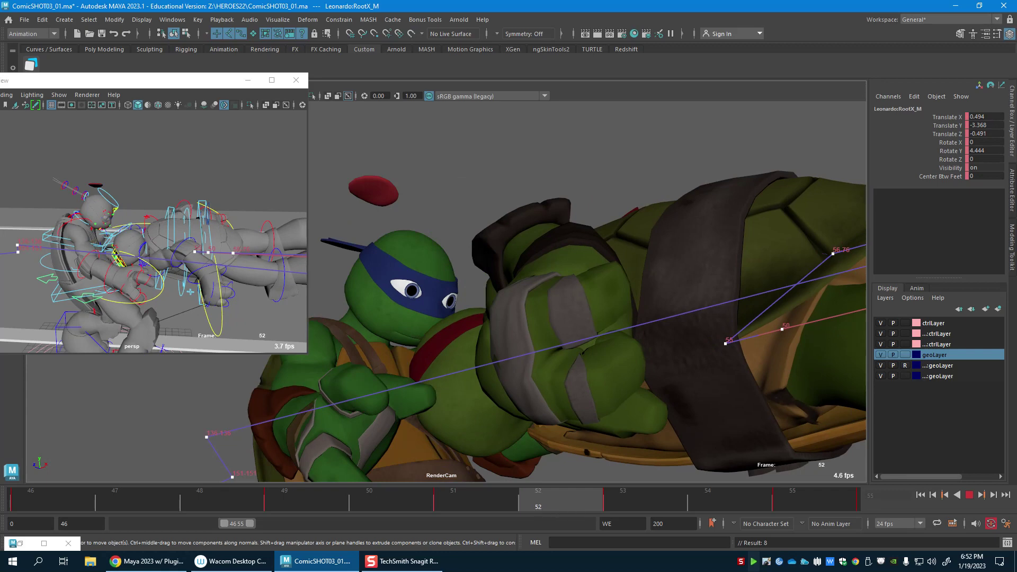
drag(537, 503, 378, 505)
click(151, 193)
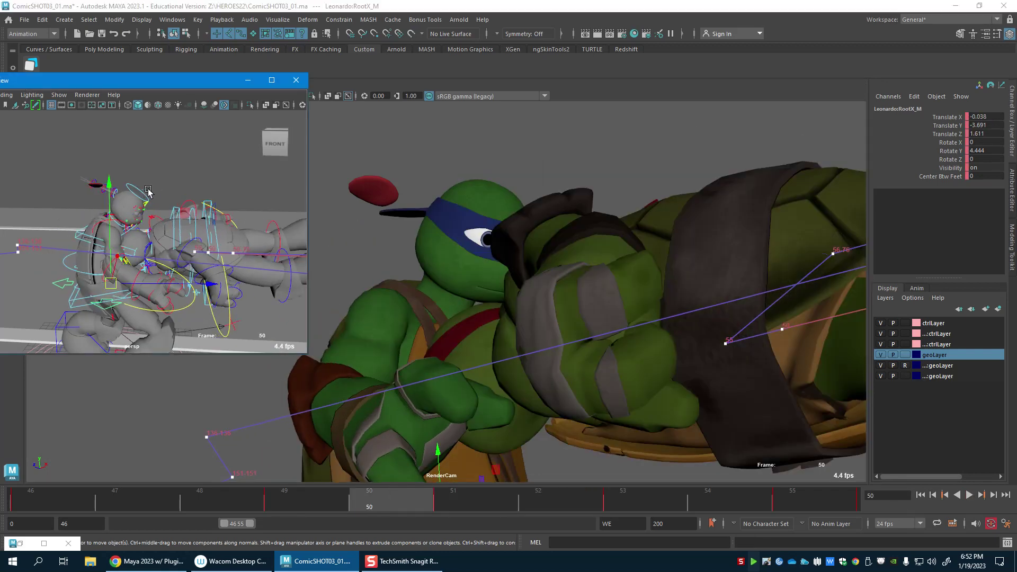
click(134, 189)
drag(306, 503, 373, 502)
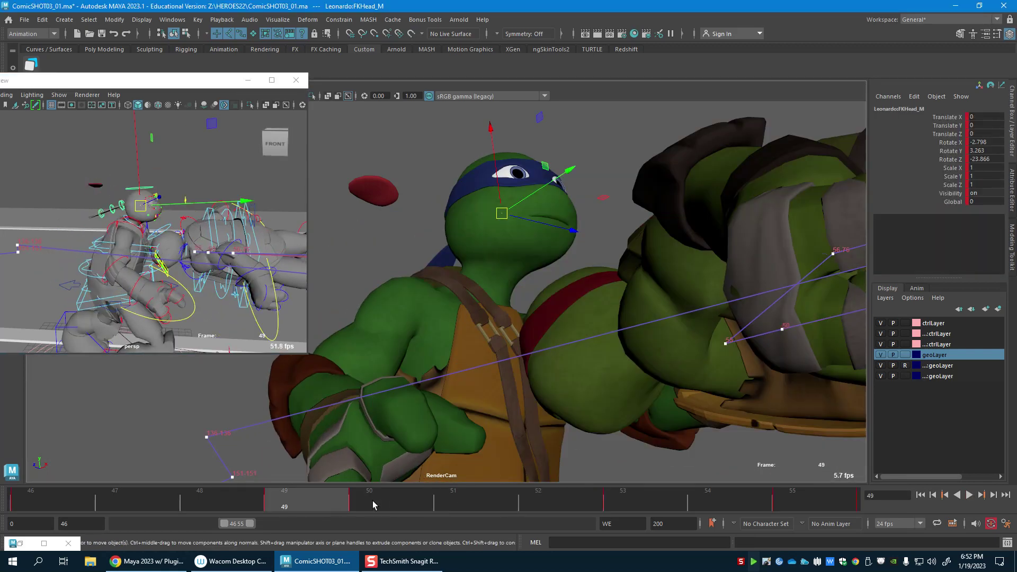
key(e)
drag(501, 314, 516, 268)
drag(301, 501, 535, 513)
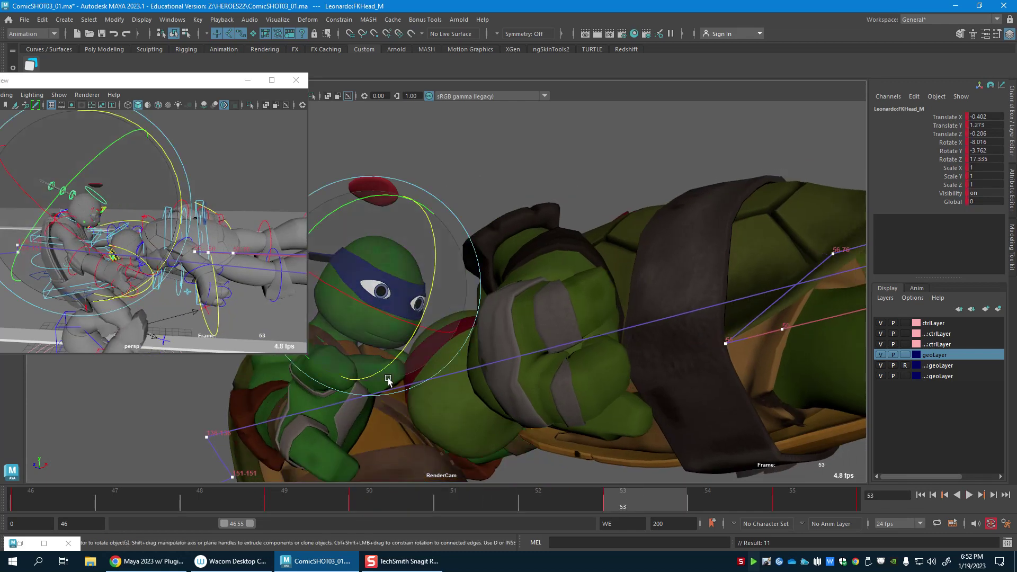
Step: Rotate Leonardo's head control at frame 55 to about Rotate Z 26.634
drag(605, 507, 794, 505)
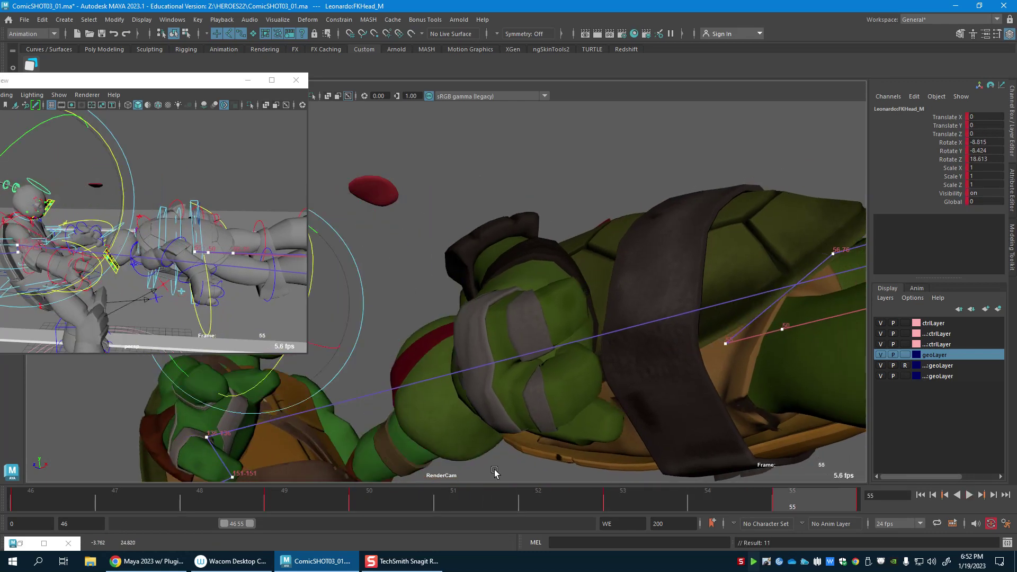
alt+middle_drag(121, 259, 222, 241)
key(w)
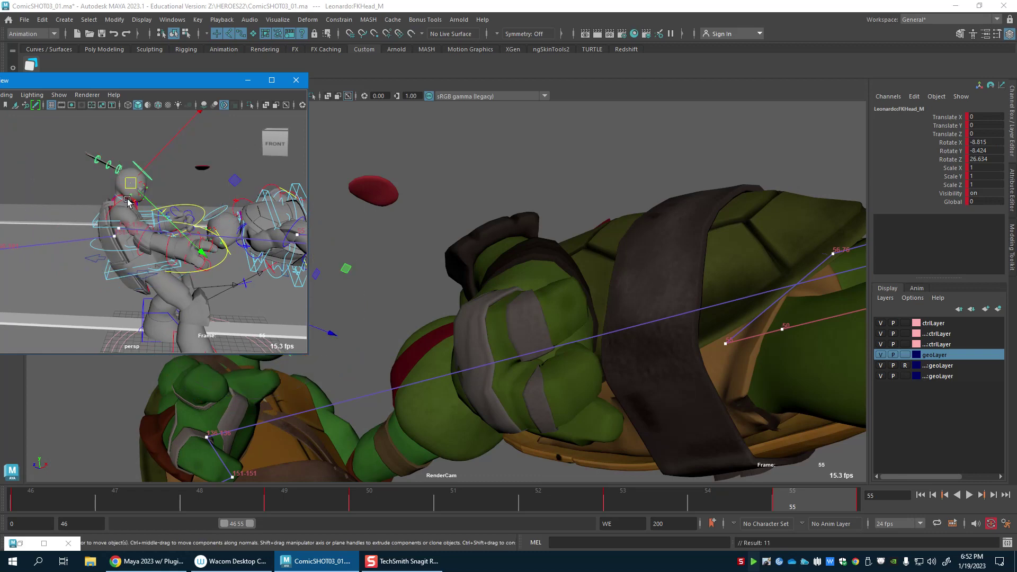
Step: Rotate Leonardo's right FK shoulder at frame 55 to about X -24.189, Y 48.396, Z 59.745
click(116, 200)
key(e)
key(w)
alt+right_drag(131, 207, 135, 228)
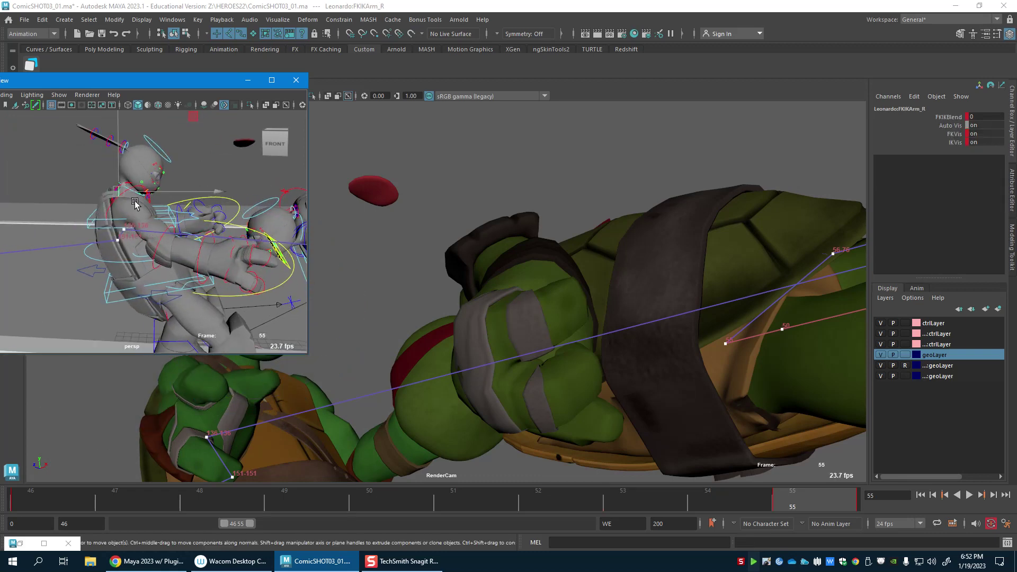
click(136, 187)
key(e)
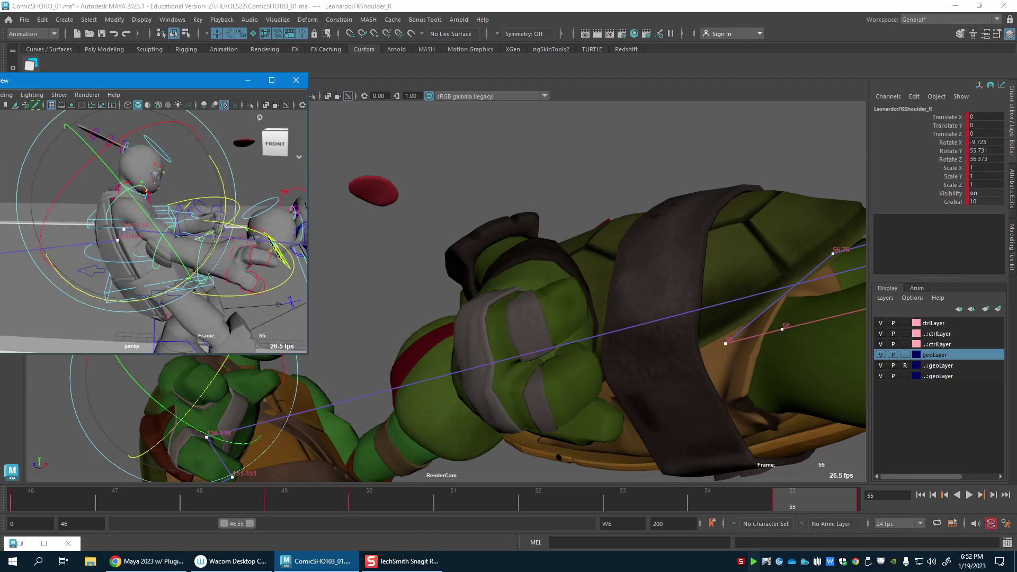
drag(158, 80, 652, 66)
drag(666, 223, 621, 223)
key(w)
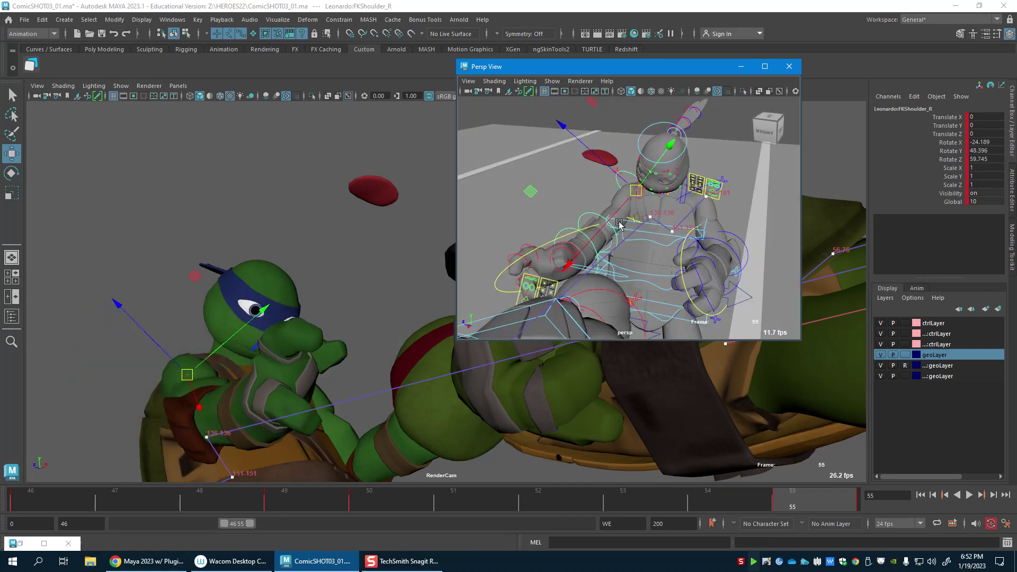
Step: Rotate Leonardo's left arm from the FK shoulder at frame 55 so it reaches toward Raphael's head, and play the range back
click(738, 238)
key(e)
drag(691, 277, 724, 341)
key(w)
alt+drag(741, 229, 674, 199)
click(708, 186)
key(e)
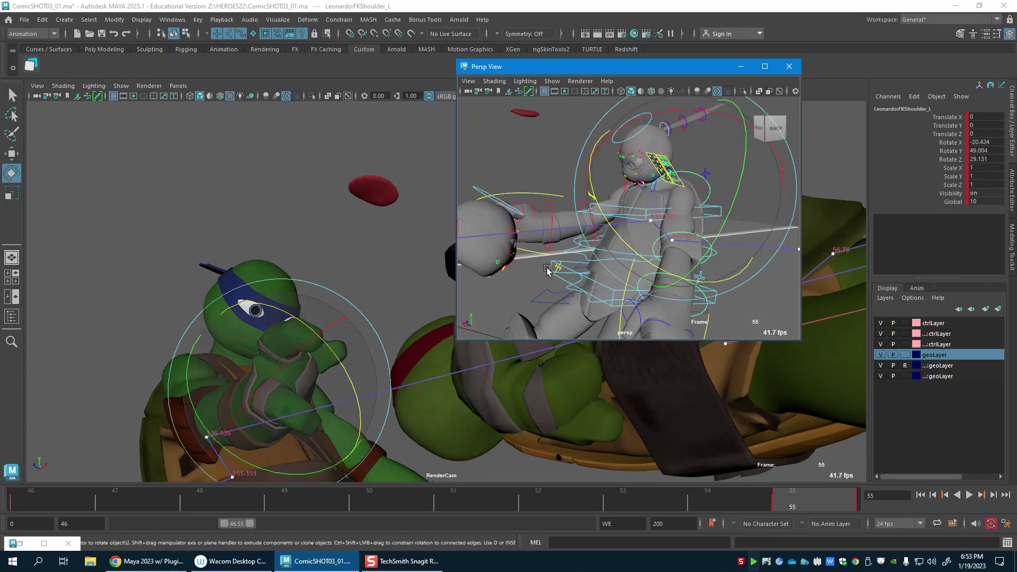
drag(354, 387, 379, 385)
key(alt+v)
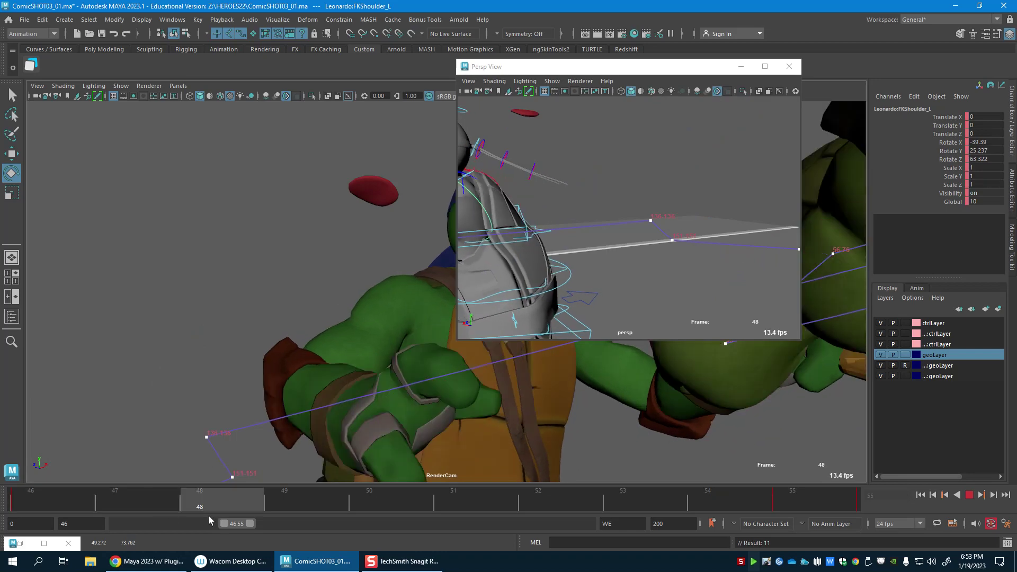
key(alt+v)
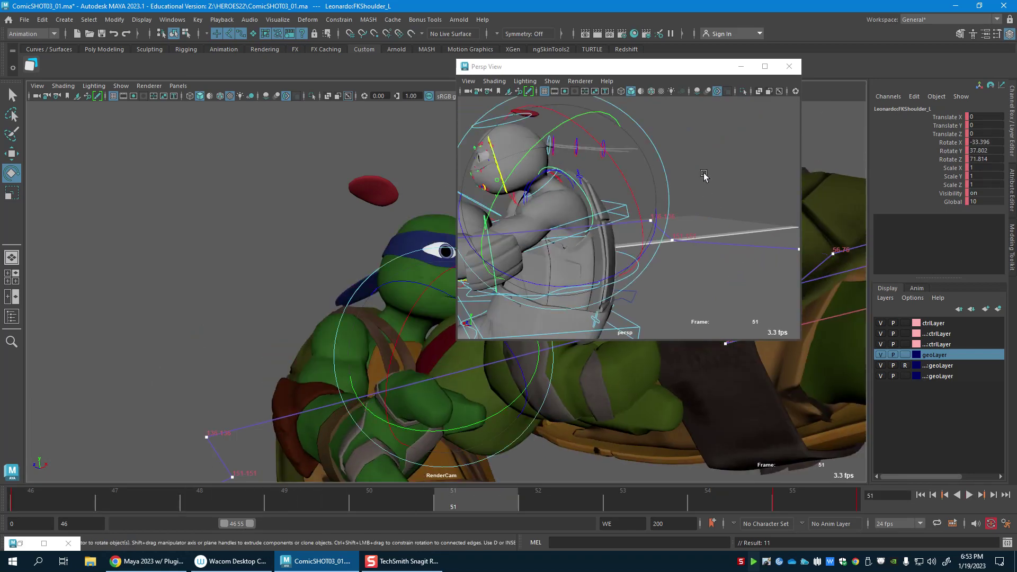
Step: Rotate Raphael's head control at frame 51 to about Rotate Z 38.421
alt+right_drag(704, 176, 583, 228)
alt+middle_drag(558, 224, 594, 254)
alt+right_drag(594, 254, 683, 254)
alt+drag(683, 254, 631, 244)
key(w)
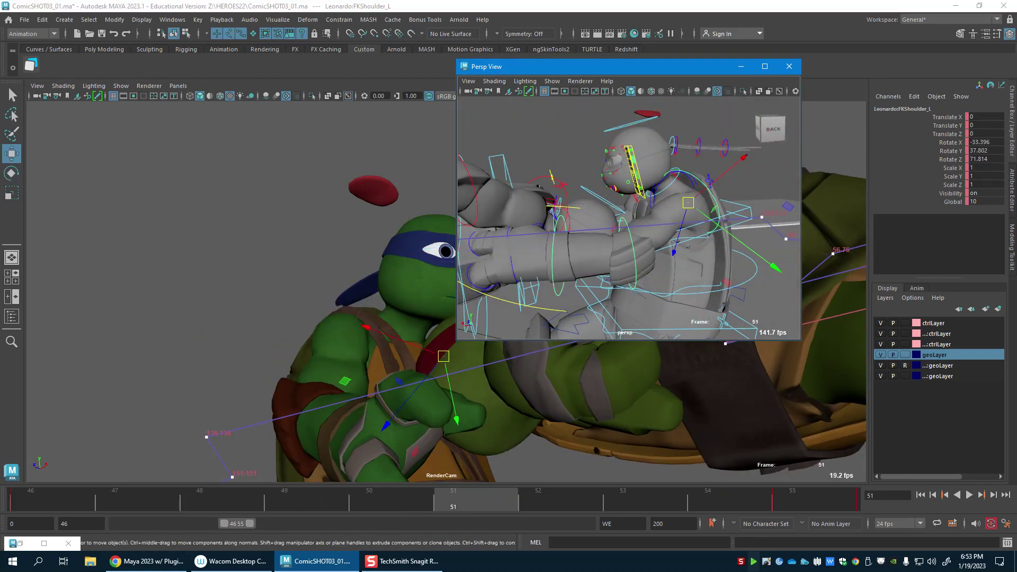
click(603, 199)
drag(636, 67, 799, 65)
click(297, 495)
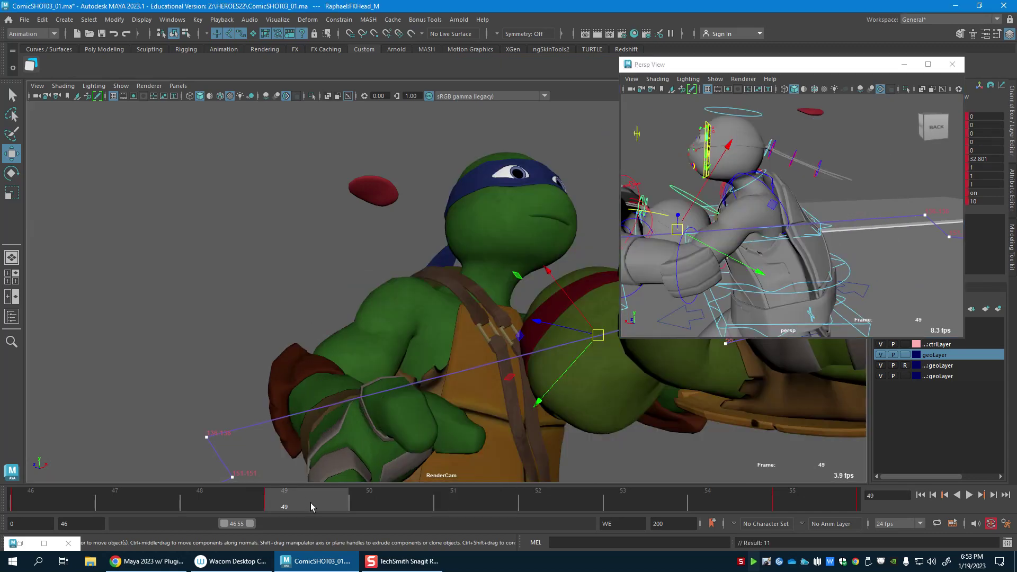
key(alt+v)
key(e)
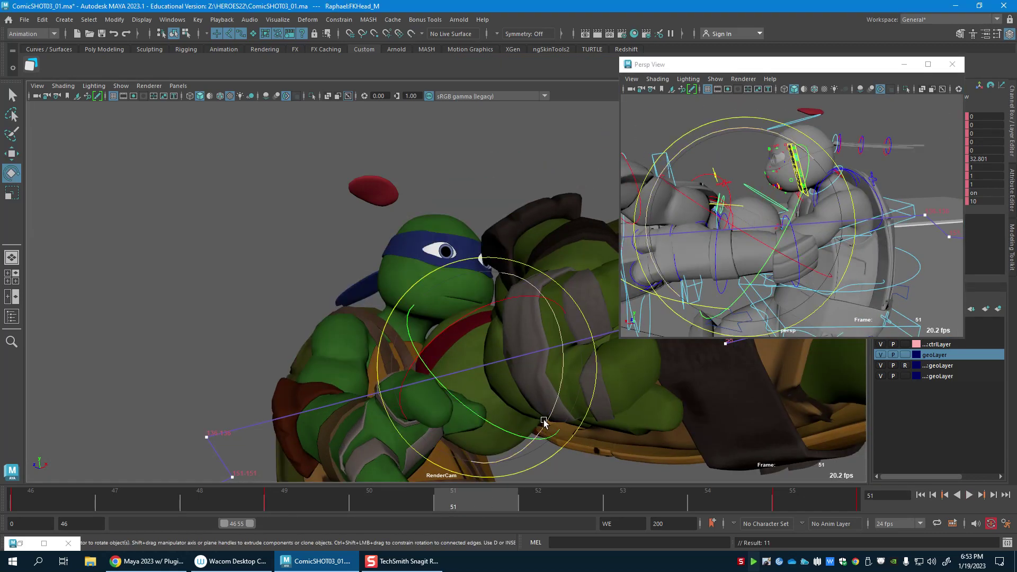
drag(543, 420, 536, 435)
key(w)
alt+middle_drag(701, 218, 709, 233)
key(e)
drag(774, 154, 793, 154)
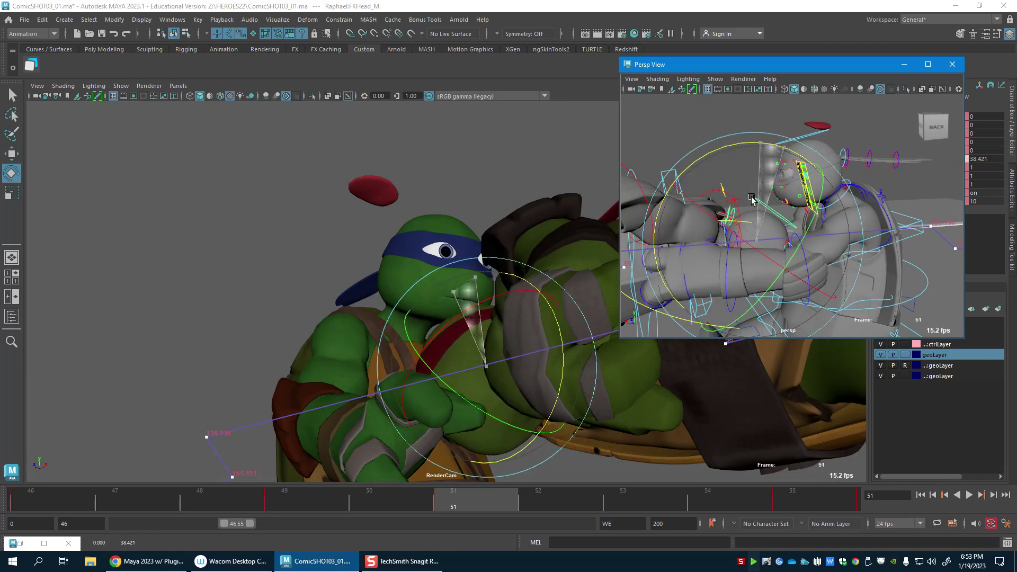
drag(751, 197, 751, 197)
Step: Rotate Raphael's upper spine control, IKhybridSpine3_M, at frame 55
alt+middle_drag(701, 216, 745, 247)
key(w)
alt+drag(735, 197, 724, 227)
click(716, 271)
click(727, 301)
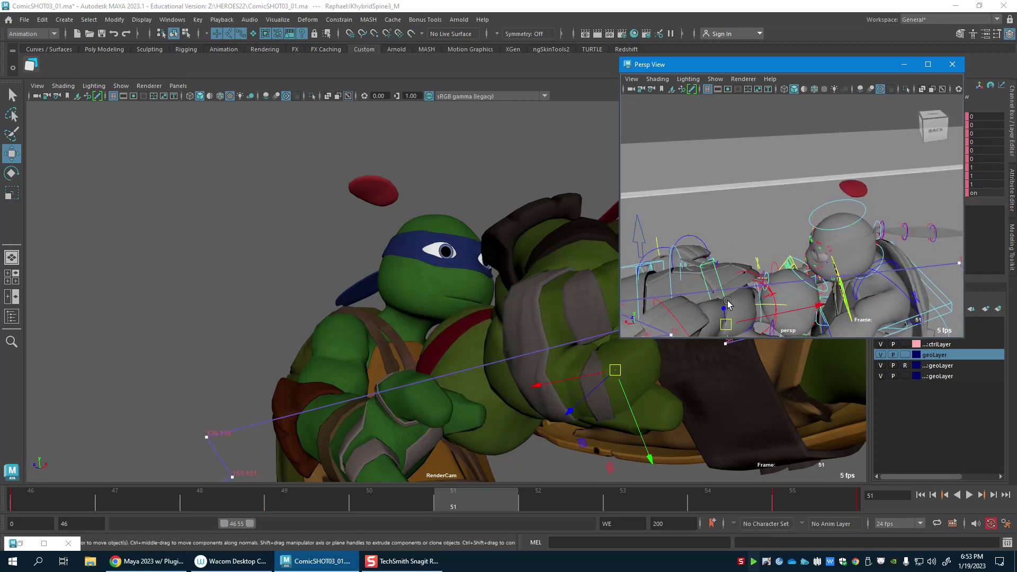
alt+middle_drag(727, 301, 726, 251)
alt+drag(726, 251, 720, 222)
key(e)
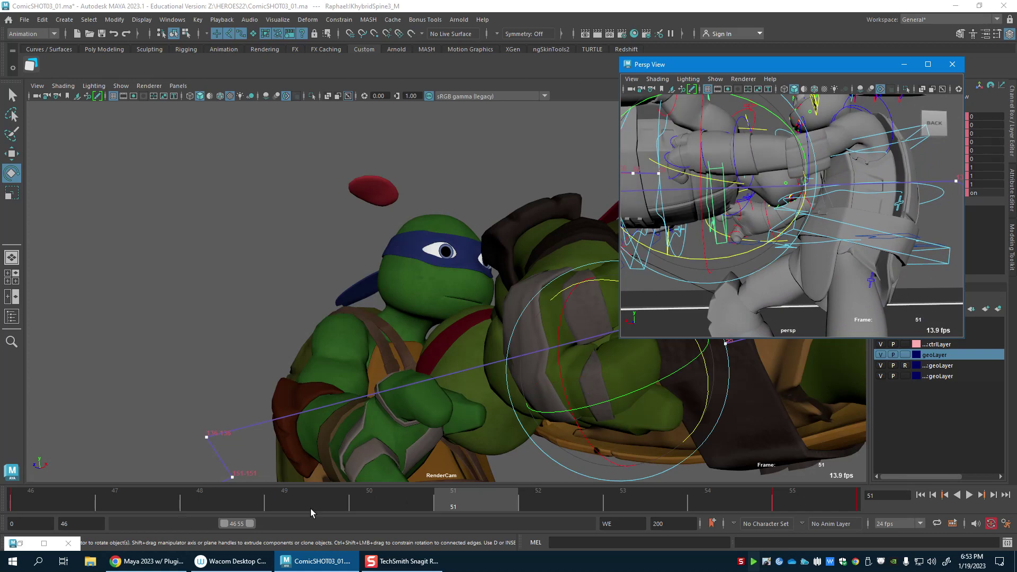
drag(311, 508, 812, 504)
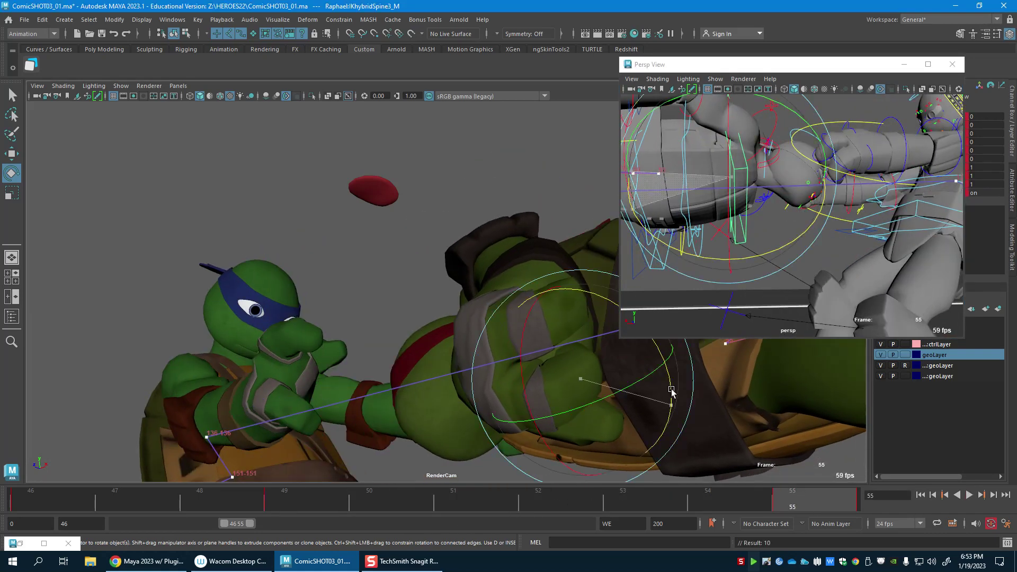
drag(672, 405, 671, 369)
Step: Adjust the position and rotation of Raphael's root control at frame 55
alt+drag(733, 265, 673, 258)
key(w)
alt+right_drag(673, 258, 681, 304)
drag(691, 305, 775, 312)
key(e)
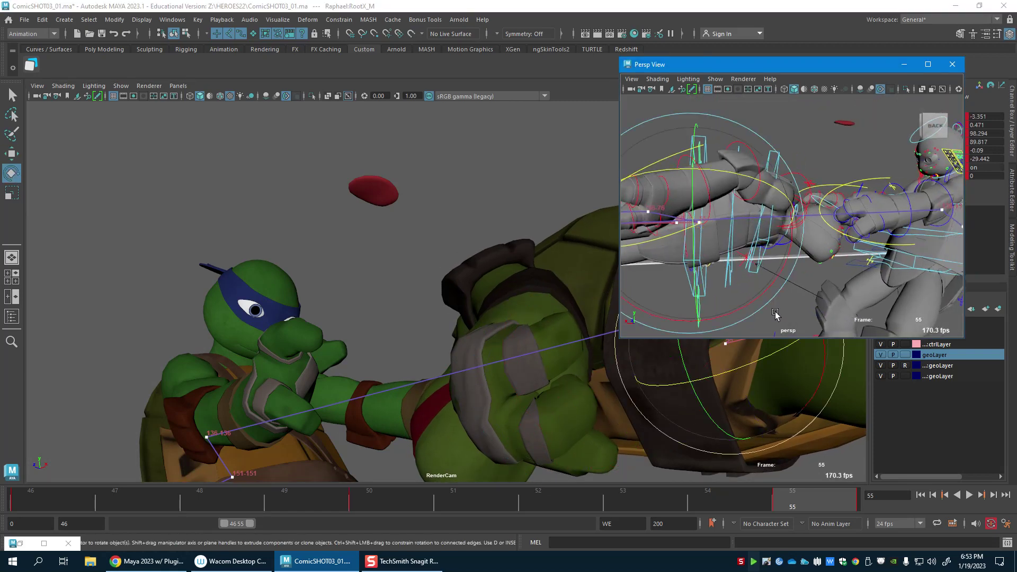
drag(773, 277, 881, 270)
alt+middle_drag(881, 270, 865, 282)
Step: Rotate Raphael's left FK shoulder at frame 52 to about X -142.399, Y 33.33, Z 8.296
key(w)
drag(795, 228, 797, 232)
click(811, 231)
drag(290, 497, 551, 506)
key(alt+comma)
key(e)
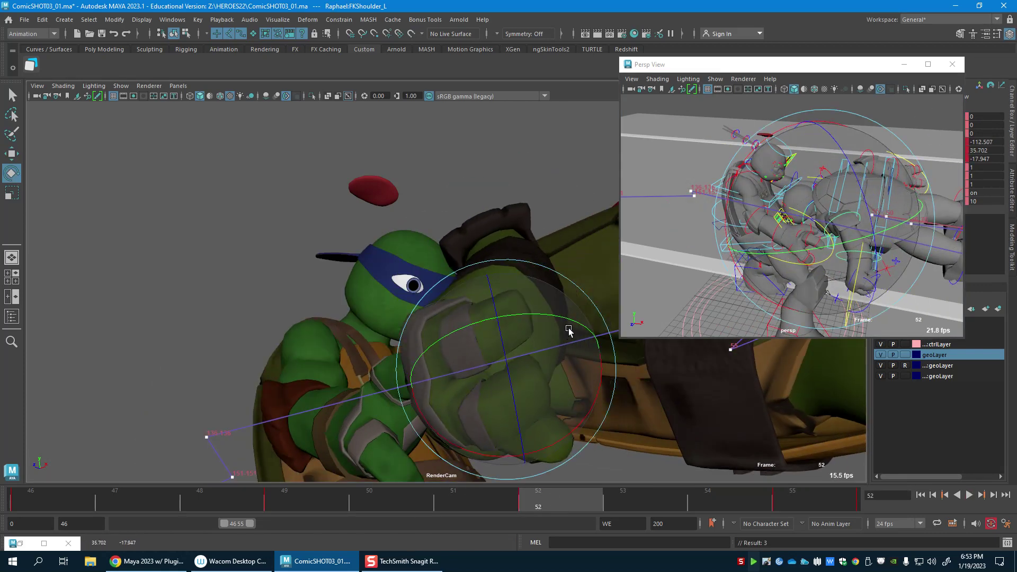
drag(568, 331, 524, 447)
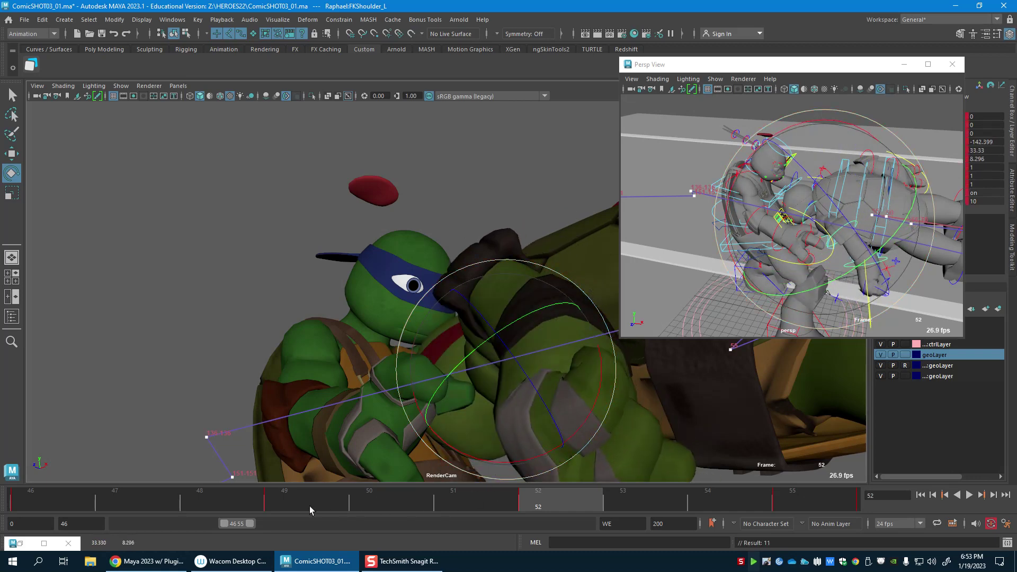
Step: Rotate Raphael's left FK shoulder at frame 55 to about X -104.879, Y 34.075, Z 6.824 and play the range back
click(369, 504)
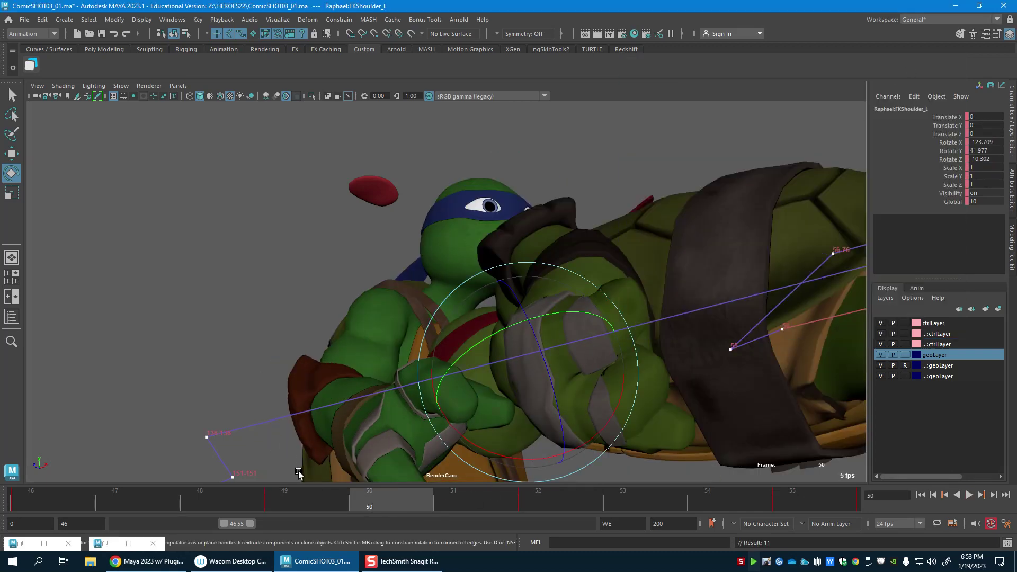
drag(333, 500, 779, 509)
drag(489, 365, 549, 473)
drag(397, 506, 885, 500)
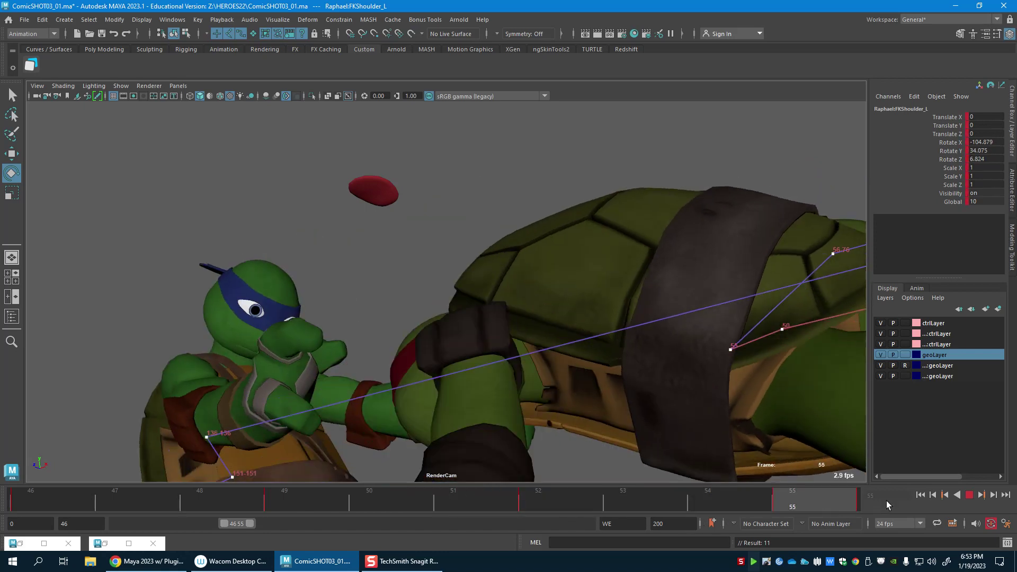
click(969, 495)
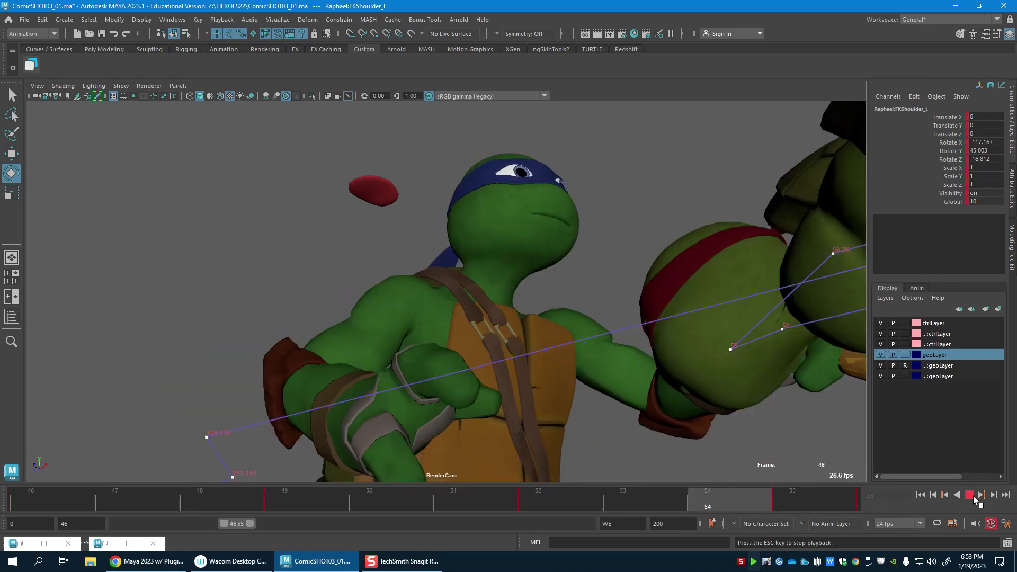
click(969, 496)
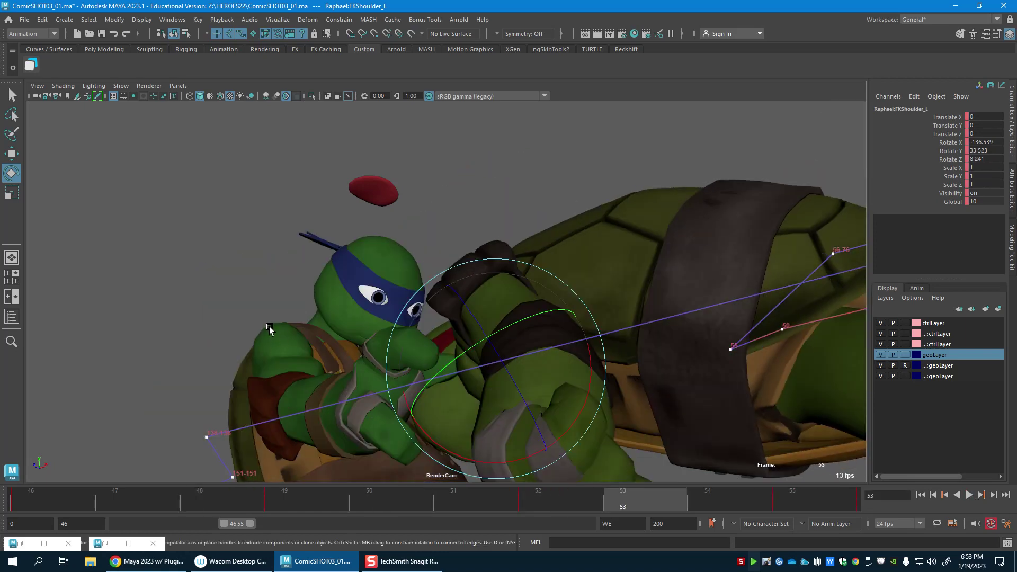
click(250, 295)
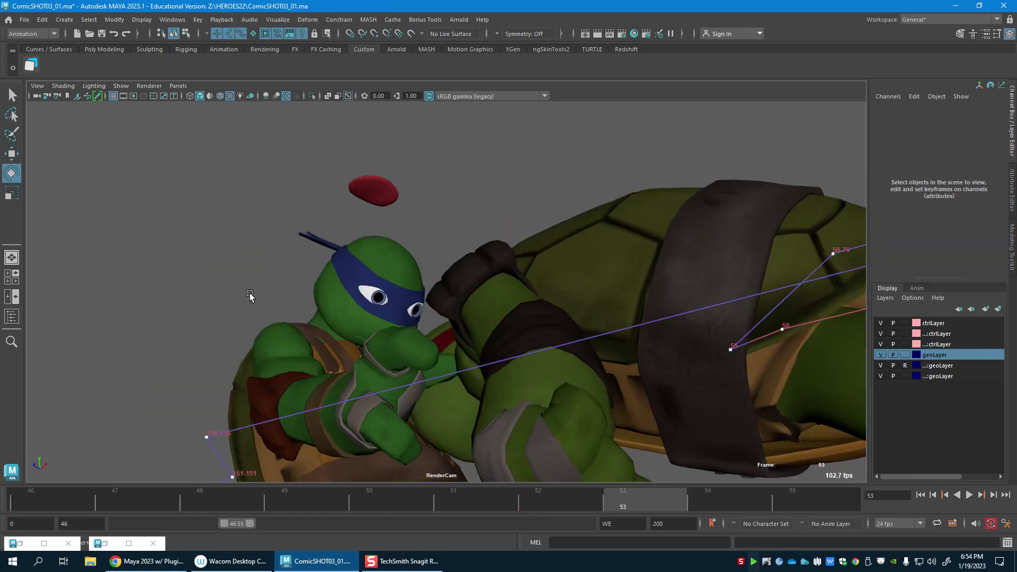
click(122, 86)
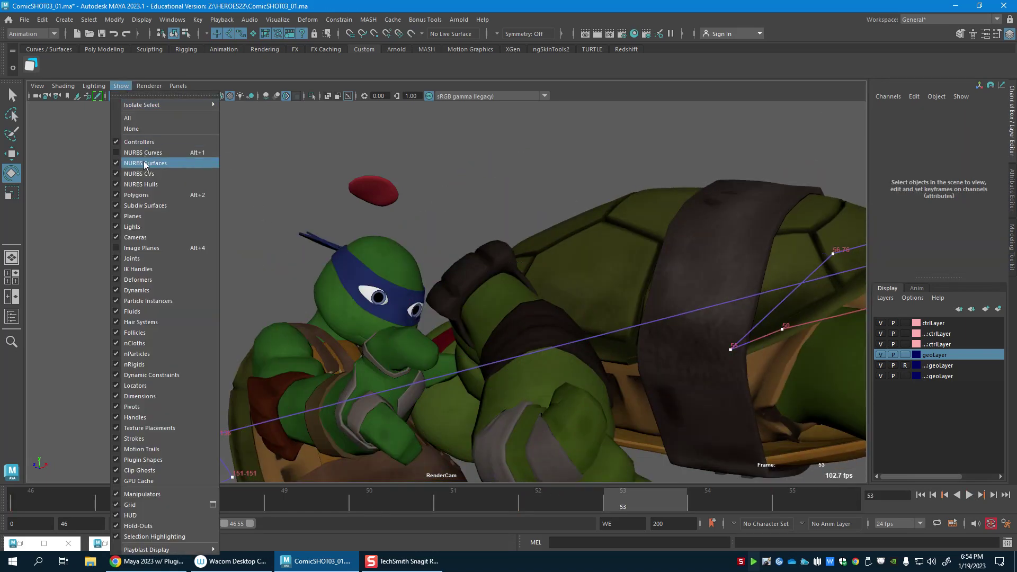
click(268, 210)
drag(159, 506, 300, 497)
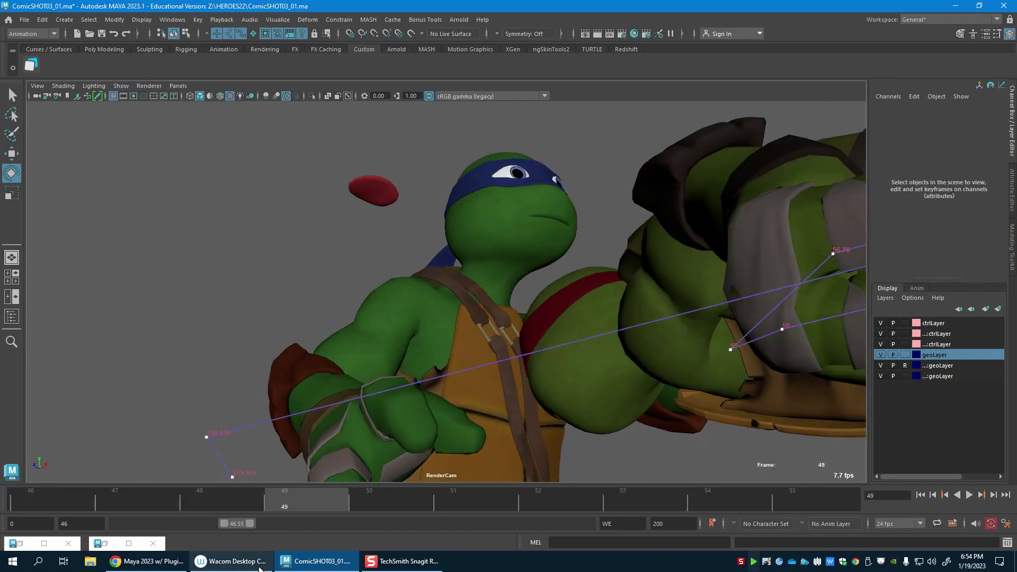
Step: Restore the perspective view and lower Leonardo's left mouth corner, SmilePull_L, at frame 46 to about Translate Y -0.331
click(113, 542)
click(115, 466)
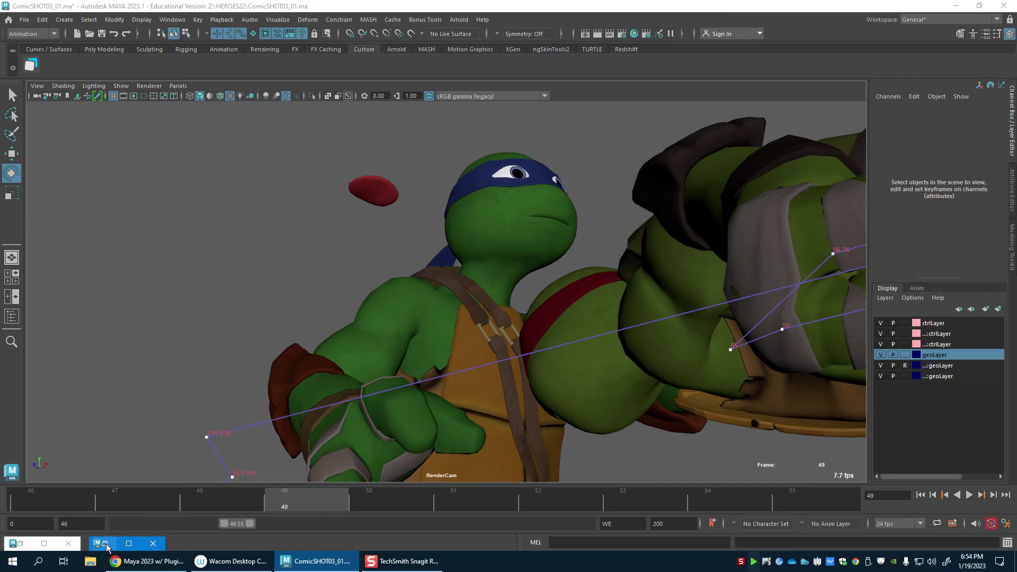
alt+drag(883, 264, 783, 261)
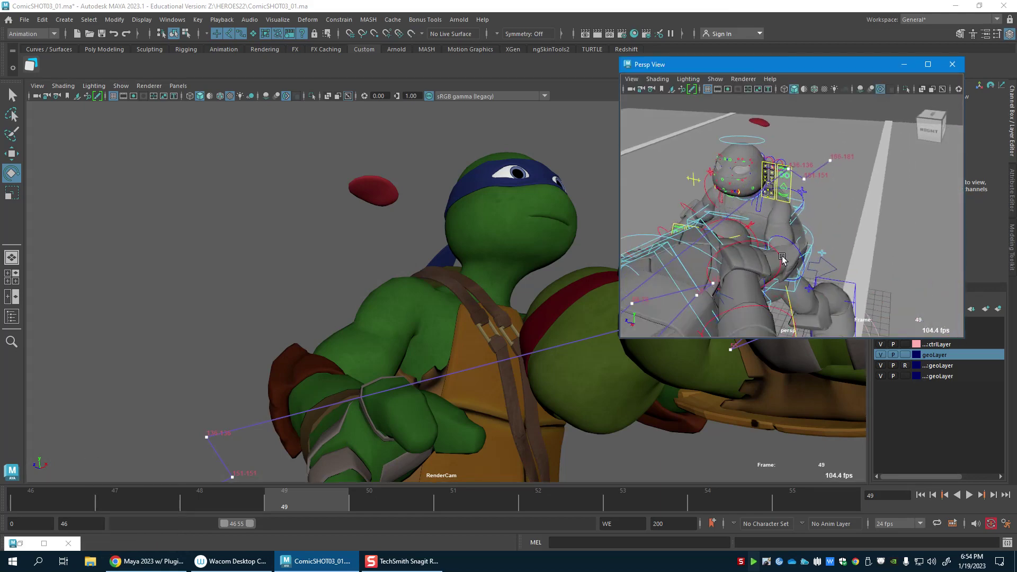
alt+right_drag(783, 261, 851, 283)
alt+drag(851, 284, 869, 269)
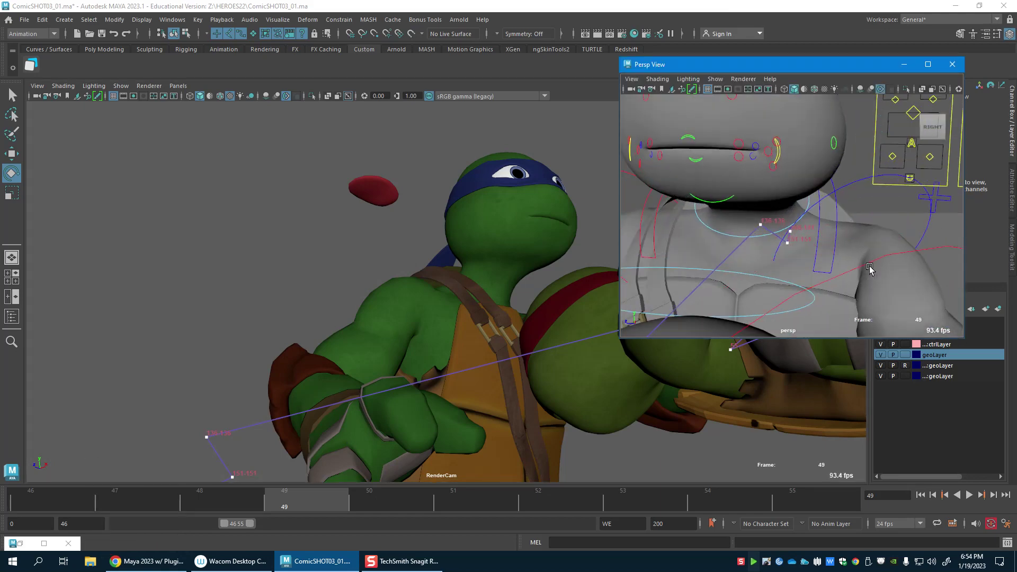
click(776, 154)
alt+drag(770, 173, 855, 178)
click(45, 495)
key(w)
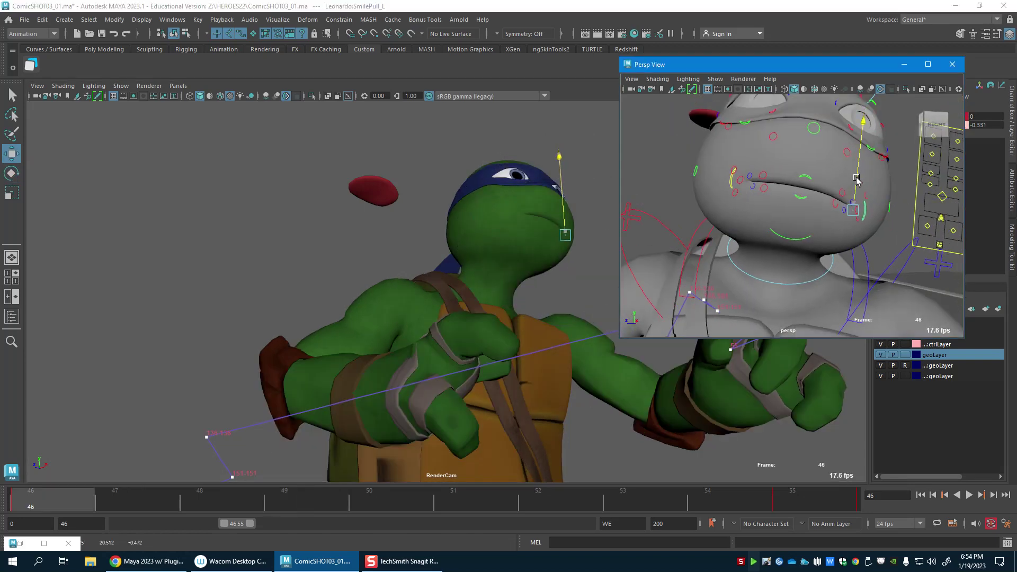
Step: At frame 46, lower Leonardo's right mouth corner to about Translate Y -0.908 and raise upperLipA_R and upperLip_M to about Y 0.885 and 0.746
click(743, 177)
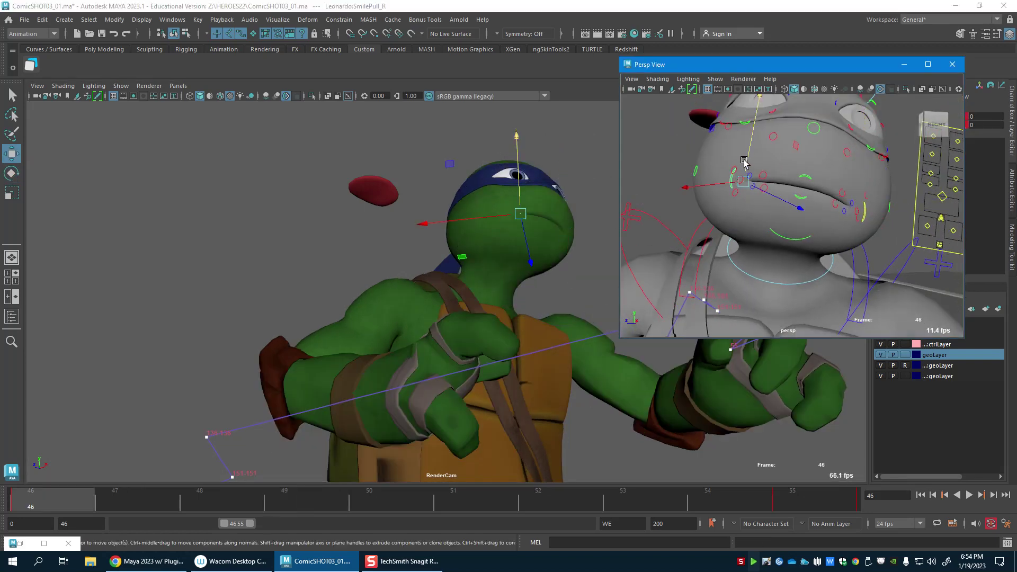
drag(744, 161, 773, 141)
click(760, 178)
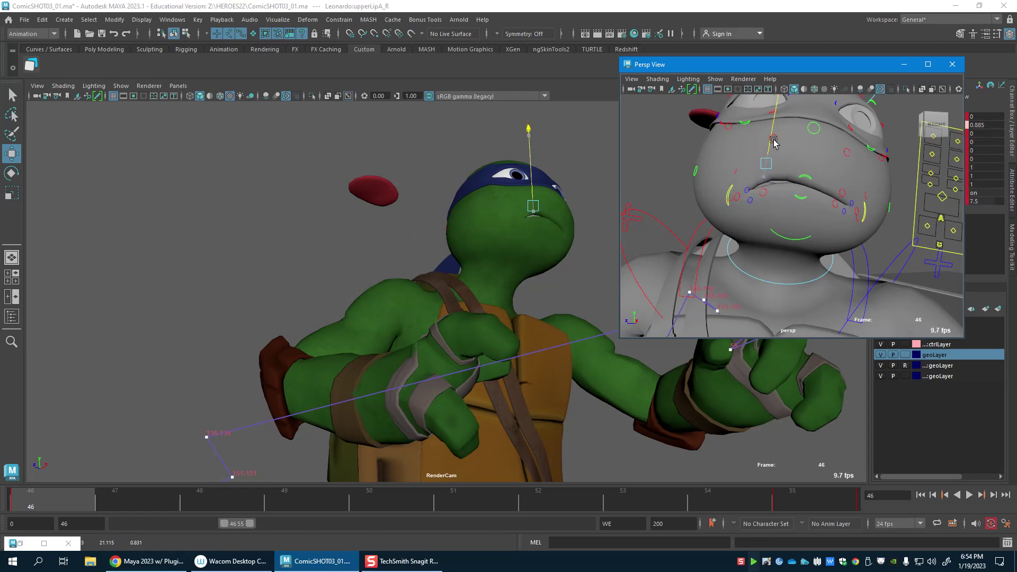
click(810, 168)
click(805, 179)
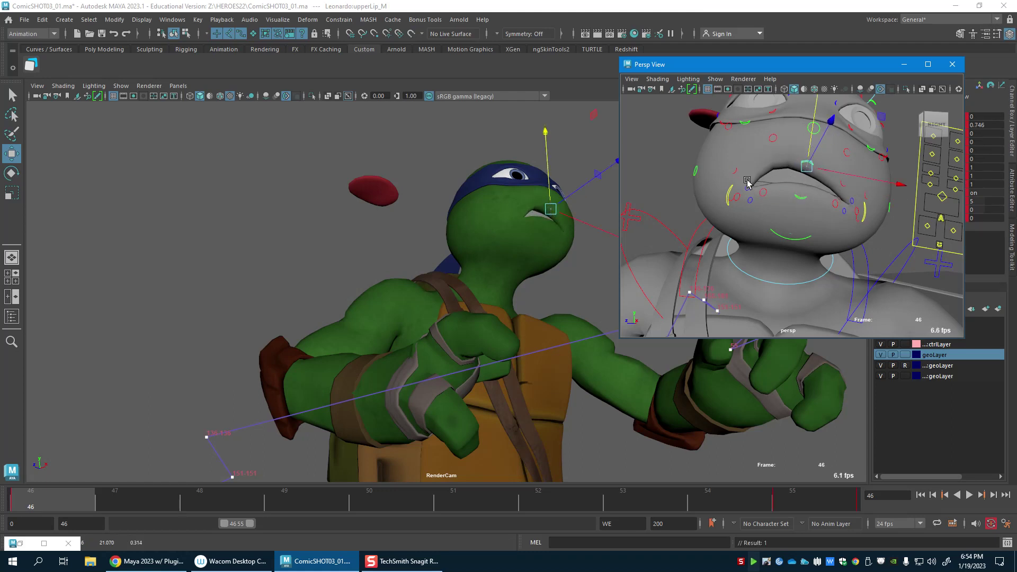
Step: Pull Leonardo's right mouth corner outward to about Translate X 0.304 and lower the middle lower lip, lowerLip_M, to about Translate Y -1.035
click(723, 206)
click(728, 204)
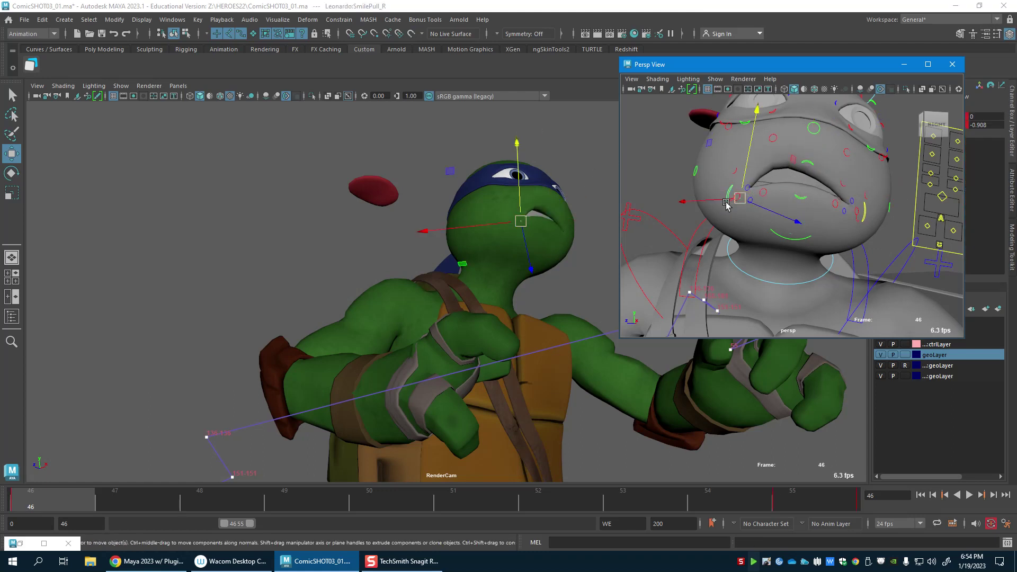
drag(724, 201, 719, 202)
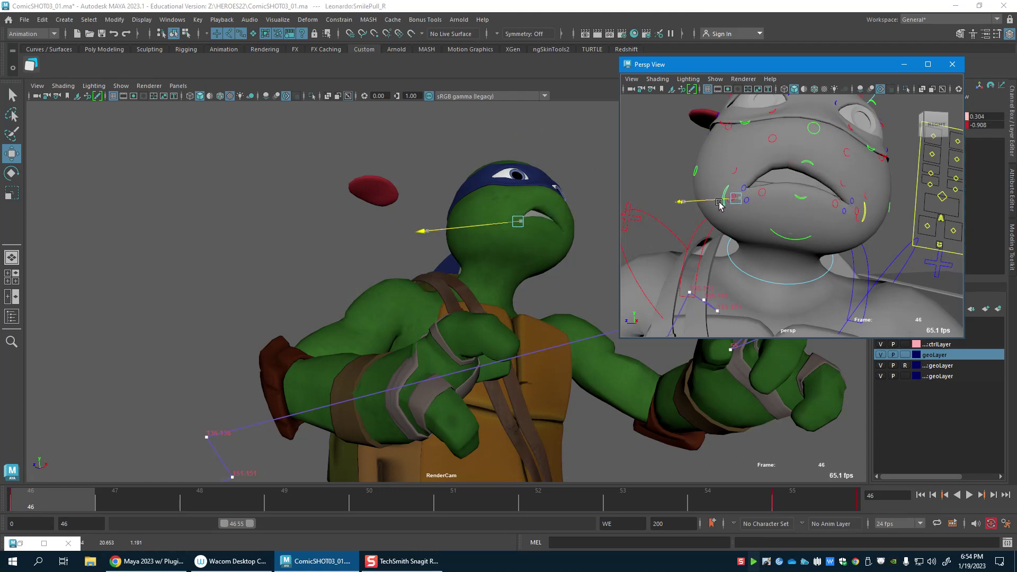
click(803, 197)
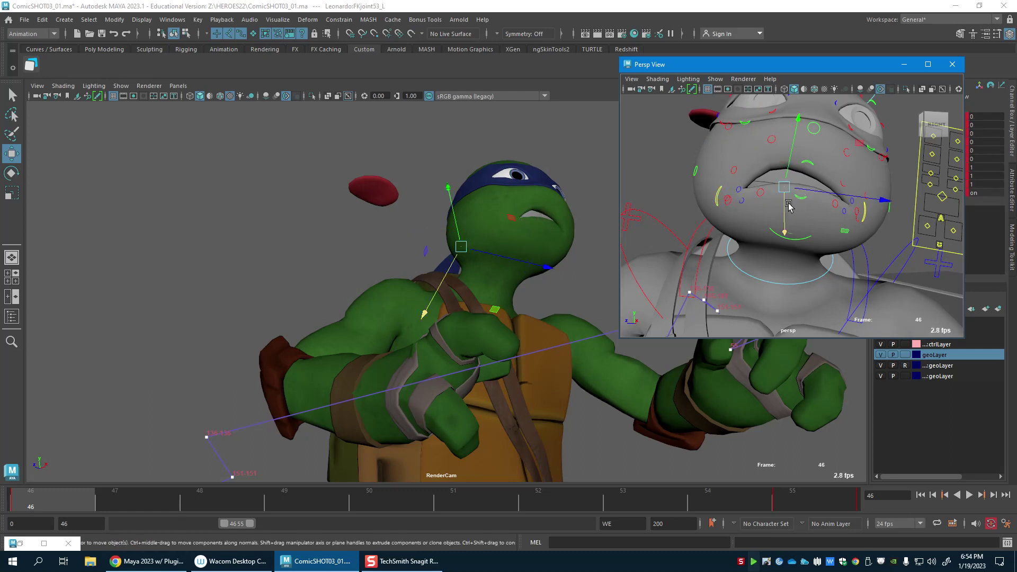
click(801, 197)
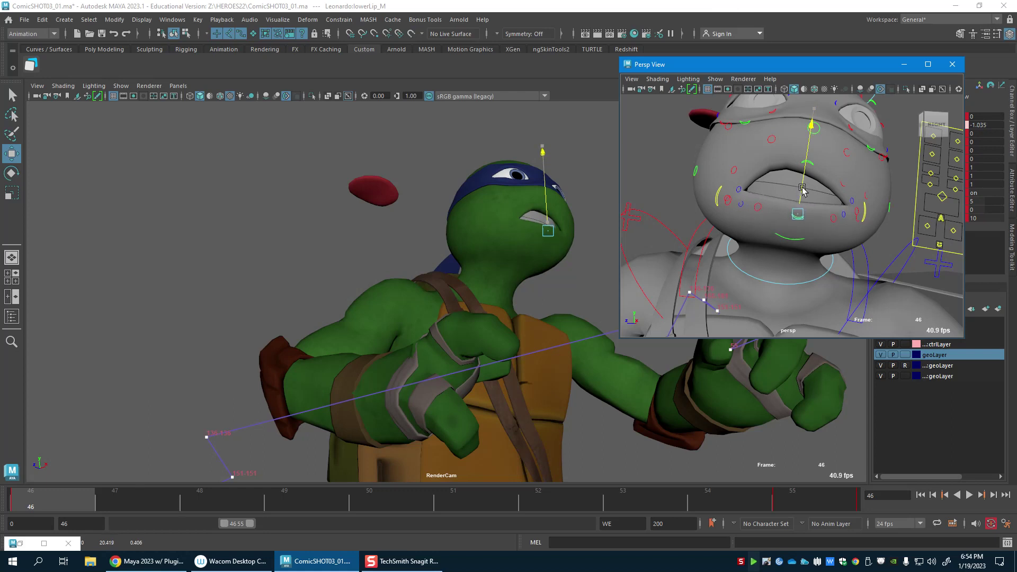
click(865, 215)
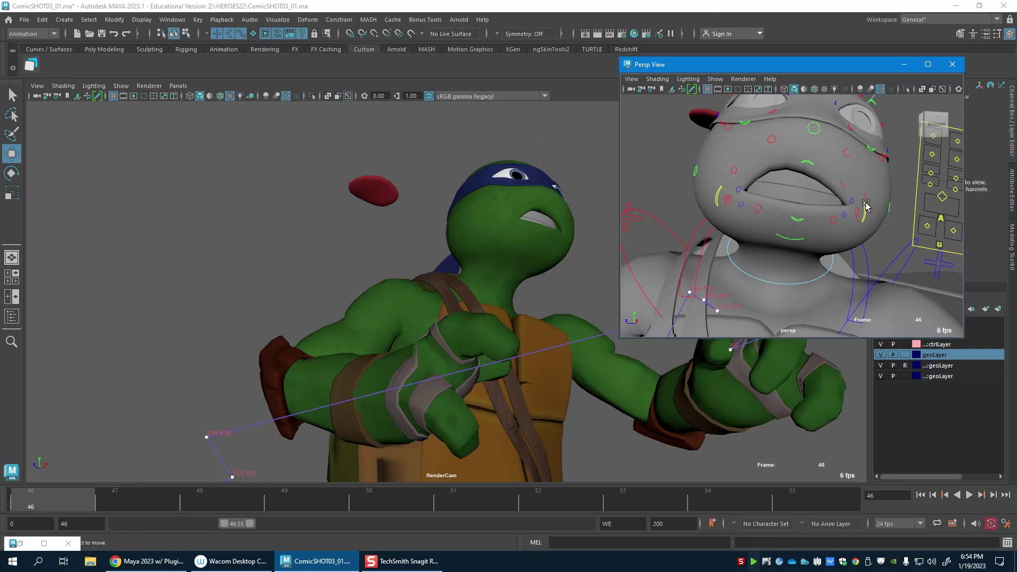
click(865, 205)
Step: Try moving Leonardo's right mid eyebrow control, EyeBrowMid1_R, and undo the move
alt+drag(832, 192, 770, 243)
click(755, 208)
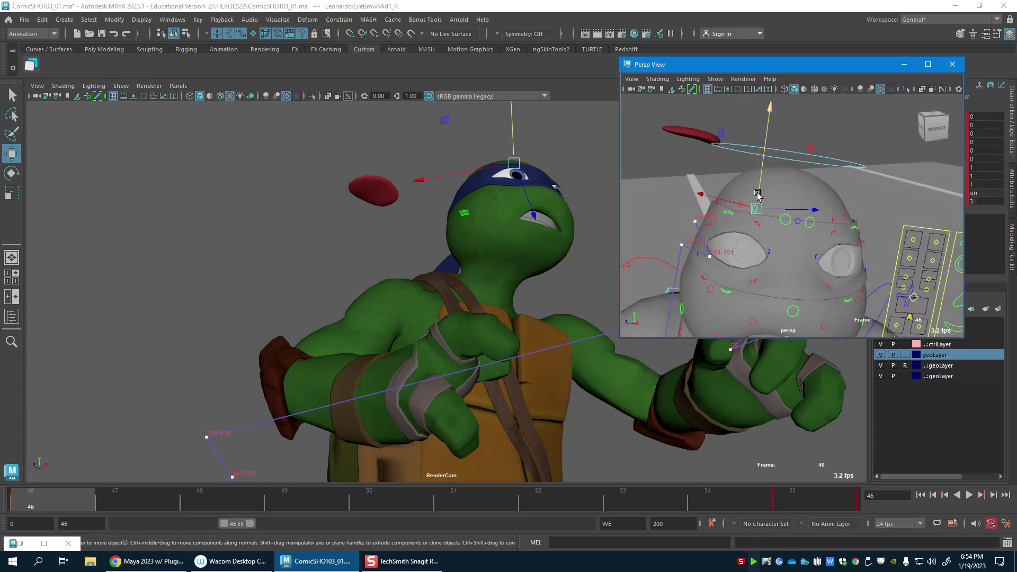
middle_drag(757, 217, 756, 233)
key(ctrl+z)
Step: Lower Leonardo's right upper eyelid, upperLid_R, at frame 46 to about Translate Y -0.569
click(728, 212)
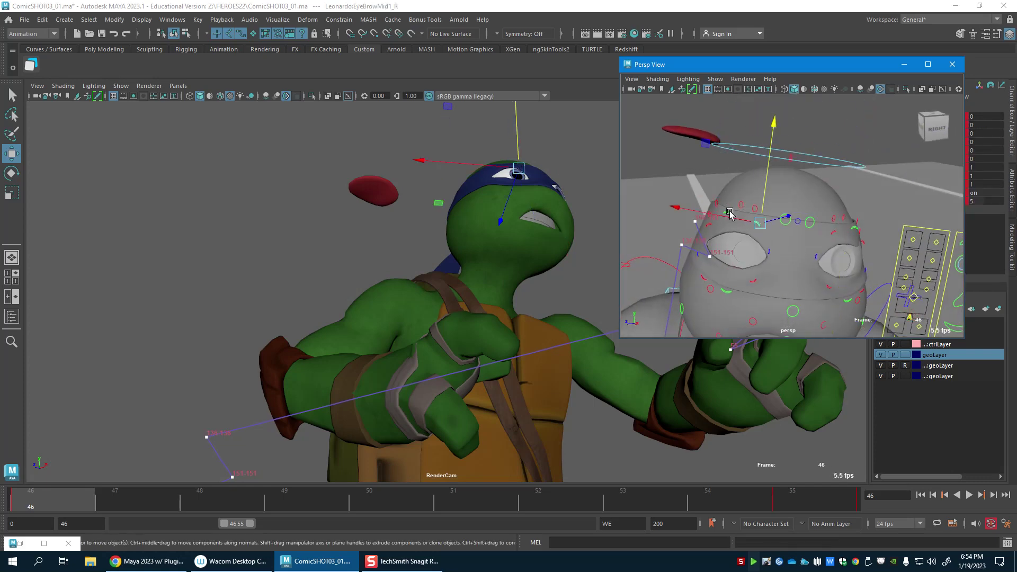
drag(734, 196, 734, 203)
alt+drag(796, 236, 757, 256)
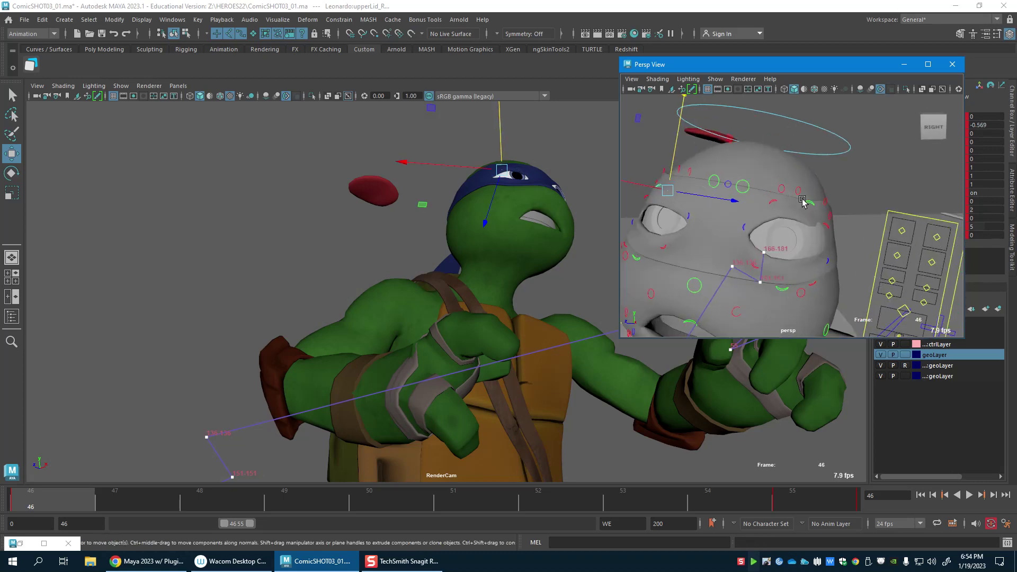
Step: Rotate Leonardo's head control, FKHead_M, at frame 46, and at frame 49 to about X -4.552, Y 0.508, Z -5.108
click(820, 156)
alt+right_drag(820, 159, 774, 235)
alt+drag(774, 235, 828, 227)
key(e)
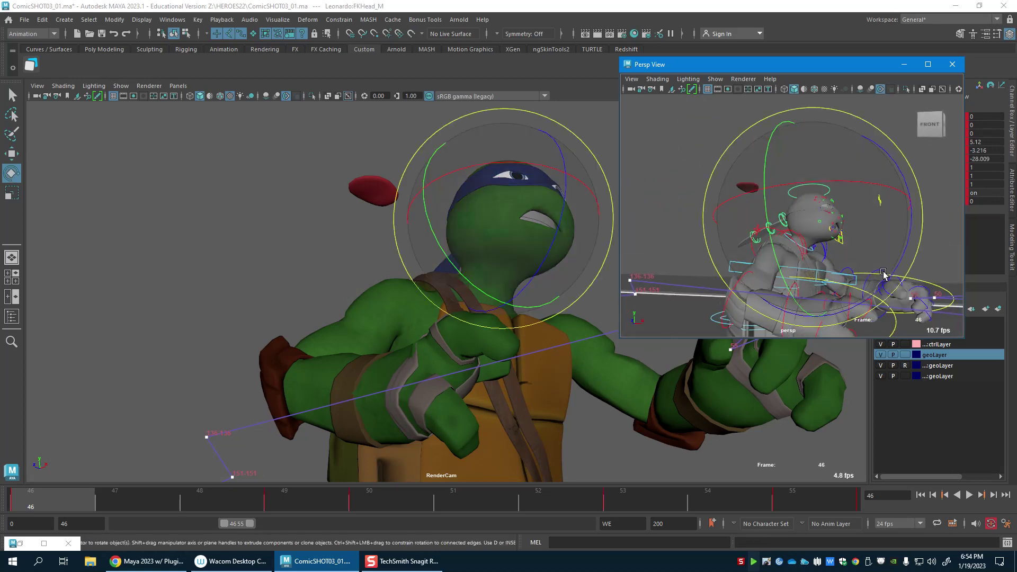
drag(884, 274, 880, 293)
click(280, 509)
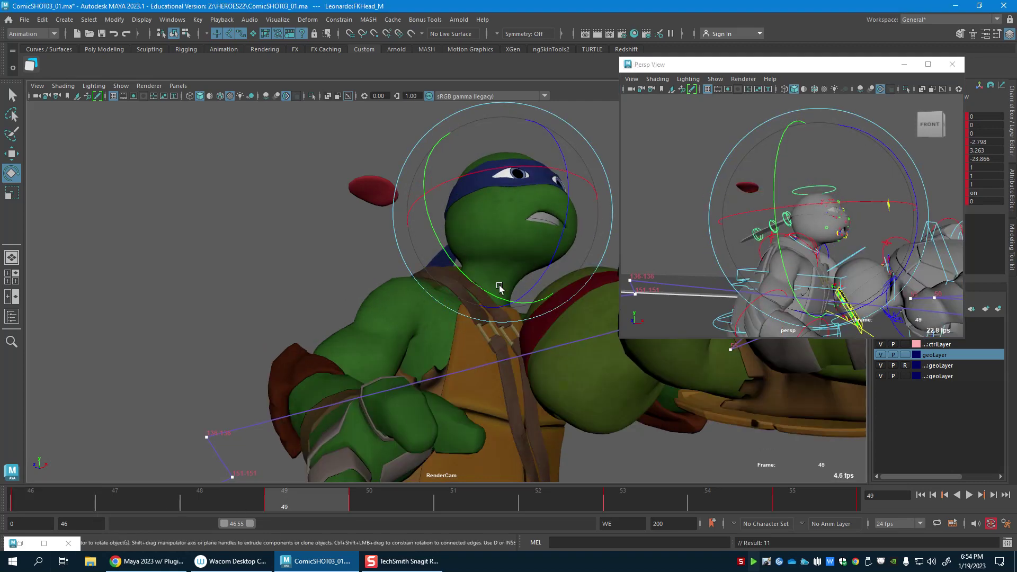
drag(500, 288, 519, 295)
Step: Lower Leonardo's right inner eyelid, innerLid_R, at frame 49 to about Translate Y -0.722
alt+drag(852, 245, 754, 238)
alt+right_drag(767, 238, 849, 268)
alt+middle_drag(709, 220, 761, 209)
key(w)
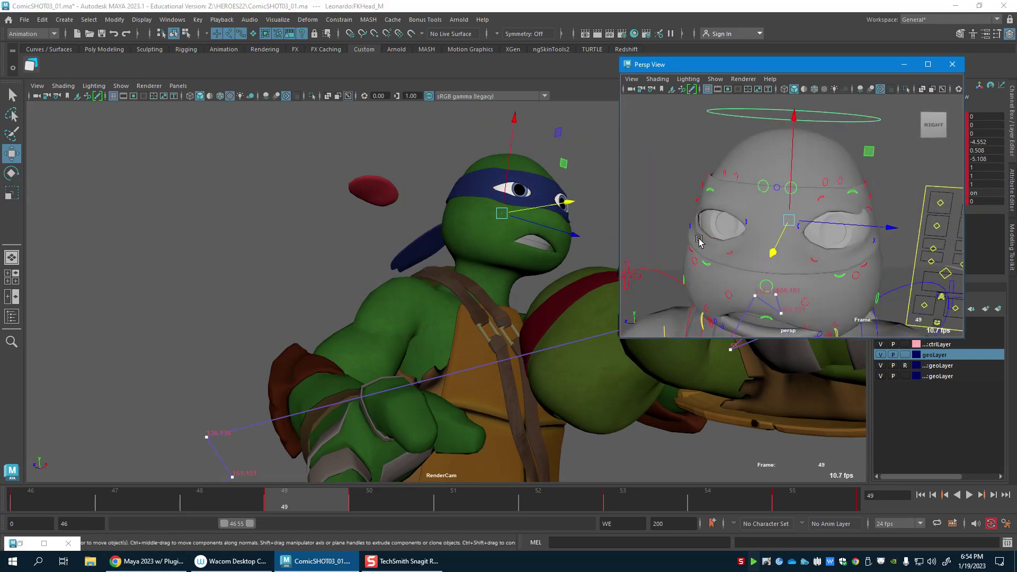
key(6)
scroll(773, 207, up, 3)
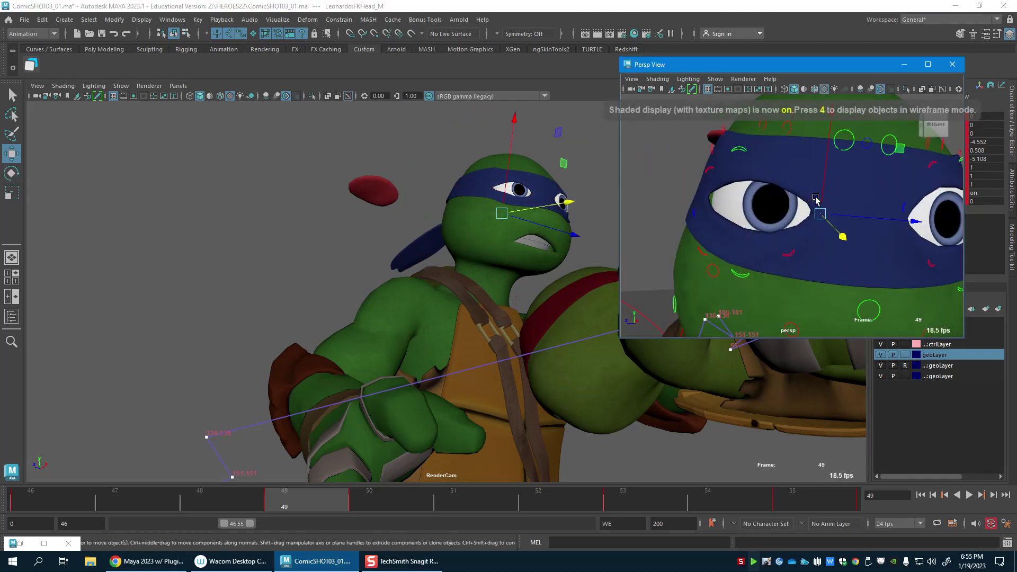
click(816, 208)
drag(821, 187, 803, 243)
key(4)
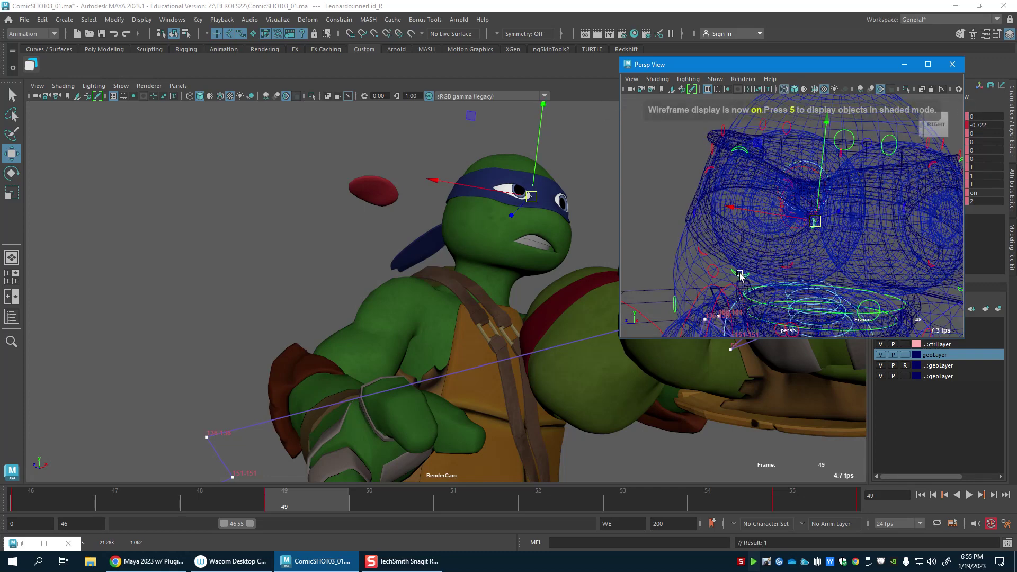
Step: Try raising Leonardo's right lower eyelid, lowerLid_R, to about Translate Y 0.768, and undo the change
click(741, 274)
drag(744, 254, 748, 236)
key(ctrl+z)
key(ctrl+z)
key(ctrl+z)
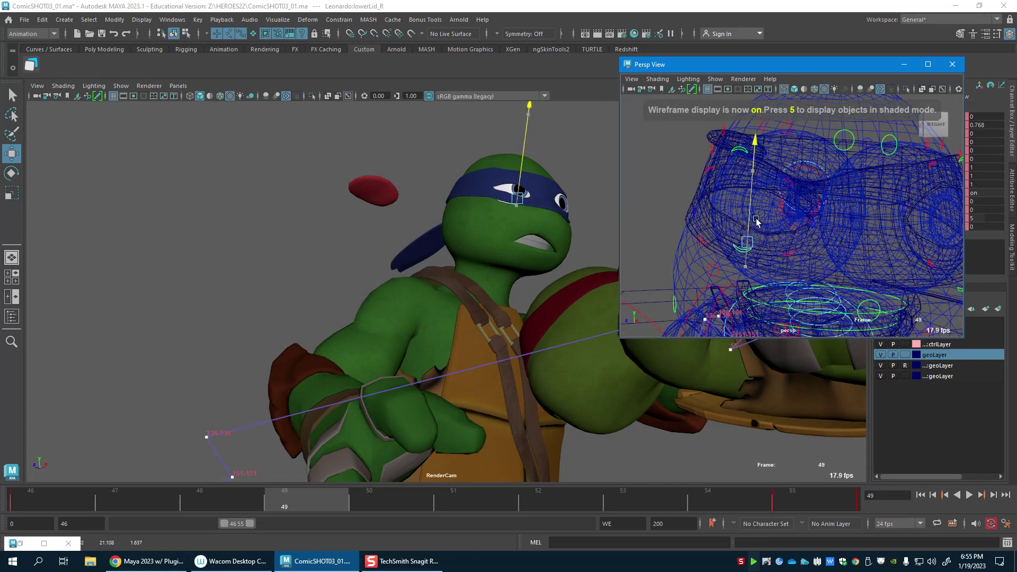
Step: Raise Leonardo's right lower inner eyelid, lowerInnerLid_R, at frame 49 to about Translate Y 0.971 and return to shaded display
click(790, 245)
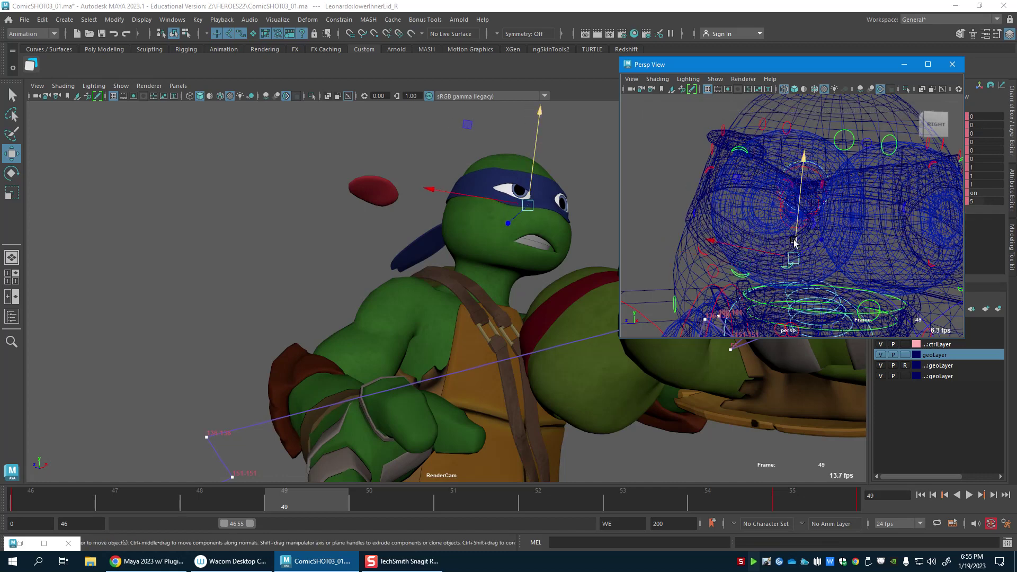
drag(793, 249, 802, 209)
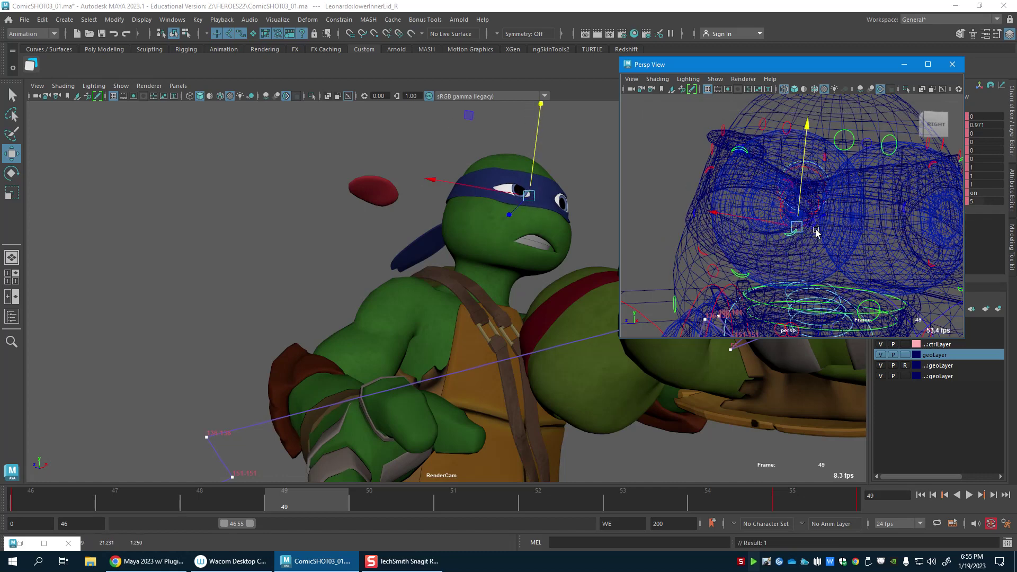
key(5)
Step: Lower Leonardo's left upper inner eyelid and raise his left lower inner eyelid, lowerInnerLid_L, at frame 49
alt+middle_drag(856, 237, 750, 248)
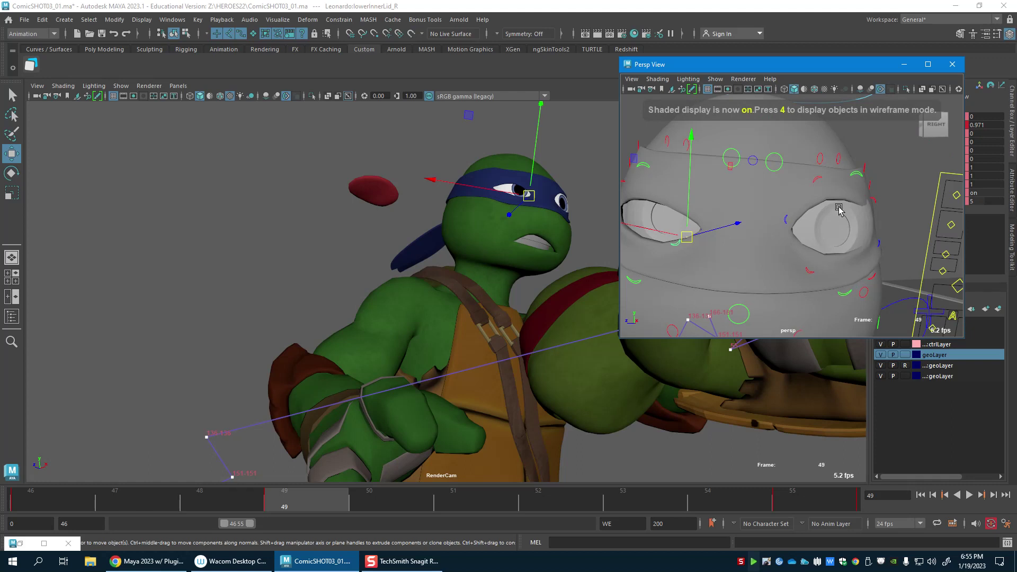
click(816, 173)
click(815, 177)
drag(811, 159, 810, 180)
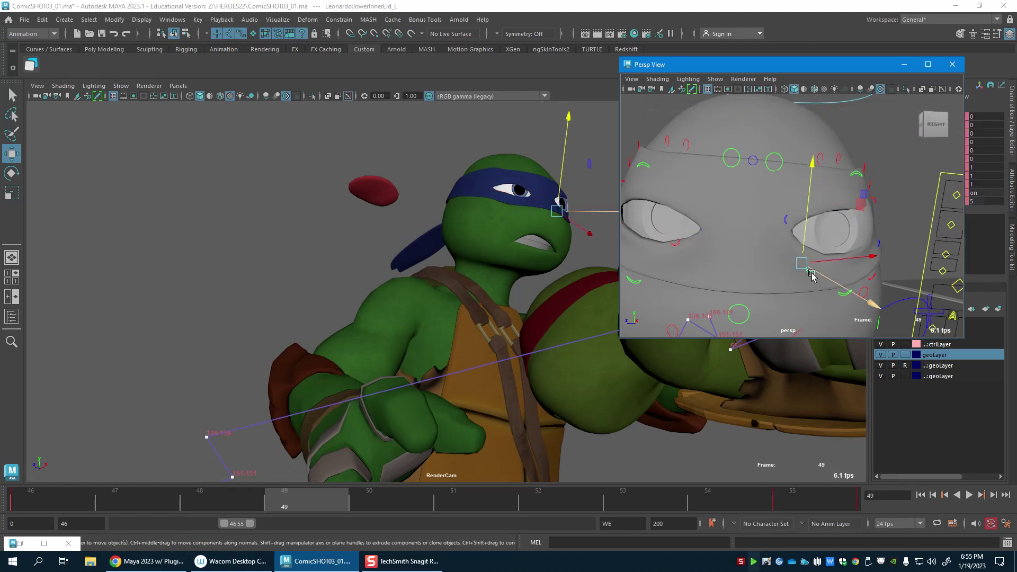
click(809, 262)
drag(802, 225, 801, 209)
click(863, 123)
click(864, 99)
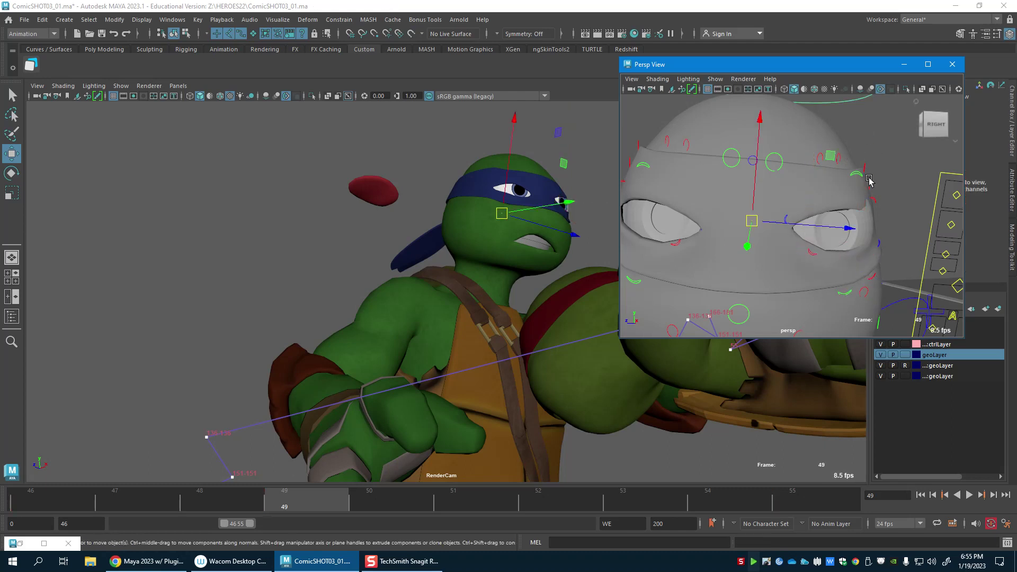
Step: Hide the motion trails in the RenderCam view and move the floating perspective window out of the way
click(113, 88)
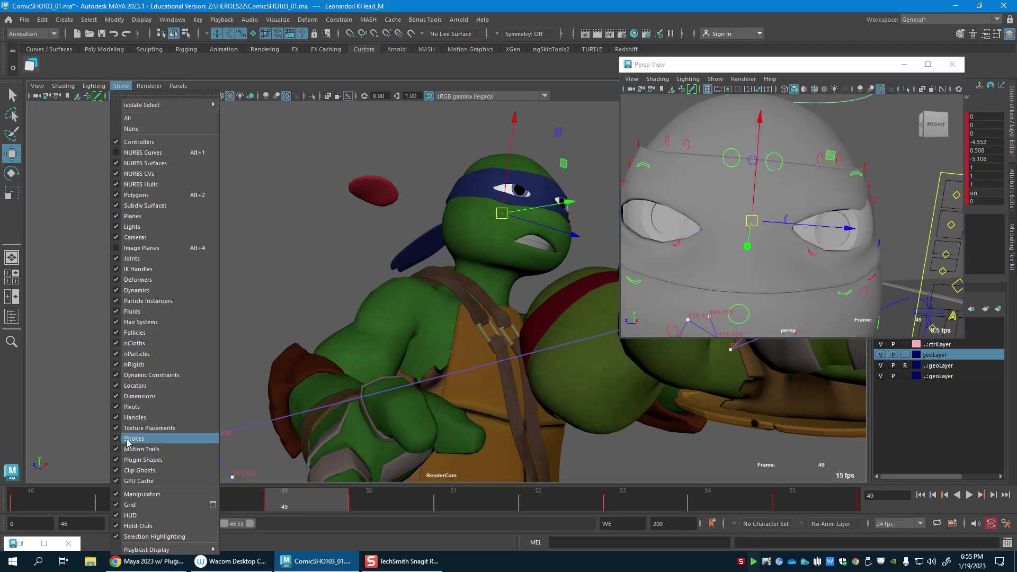
click(140, 453)
drag(683, 64, 1006, 107)
drag(838, 68, 1016, 127)
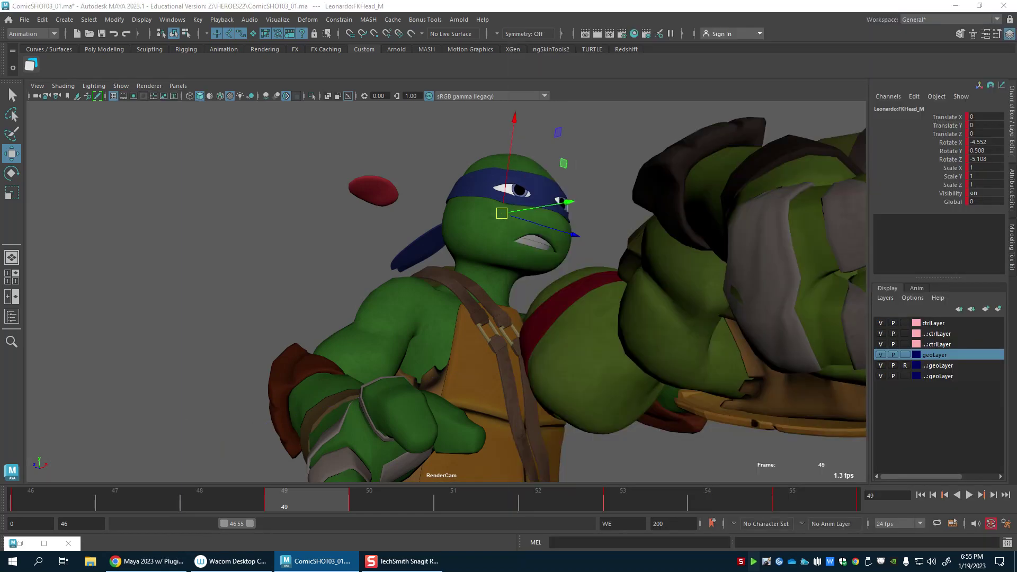
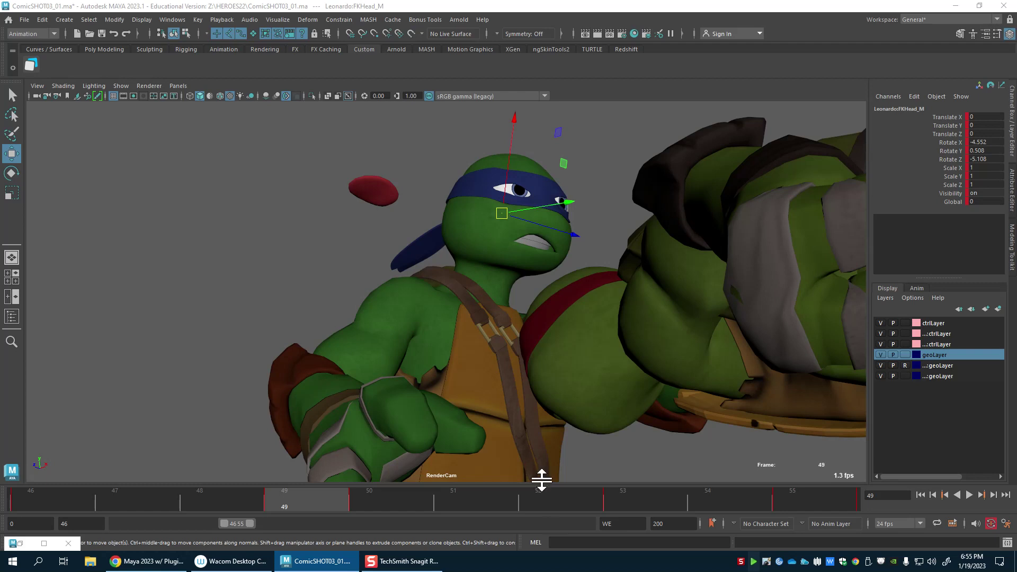
Step: Rotate Leonardo's head control at frame 49 to about X -7.701, Y -9.49, Z -4.415 and key it
key(e)
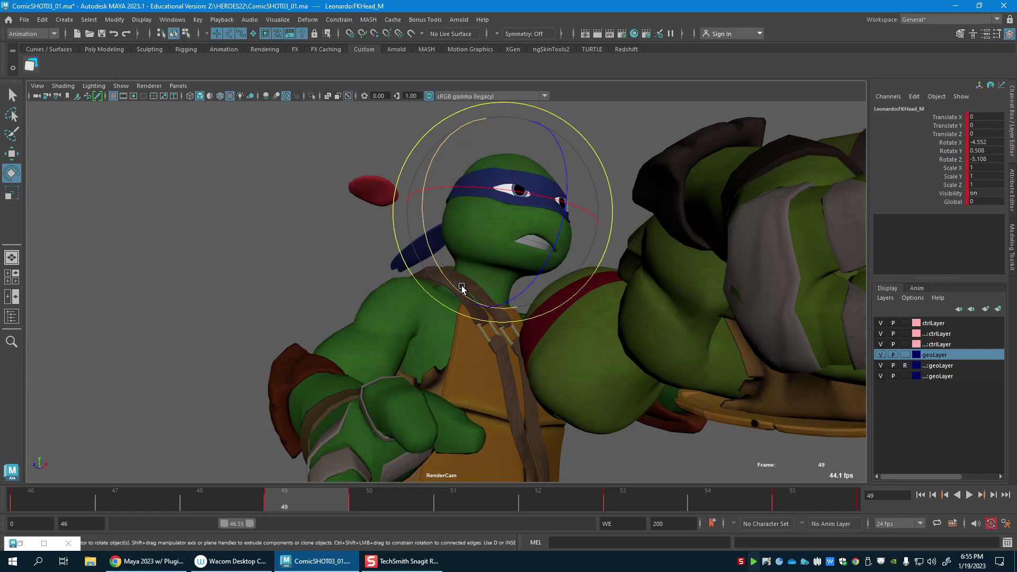
drag(466, 275, 524, 291)
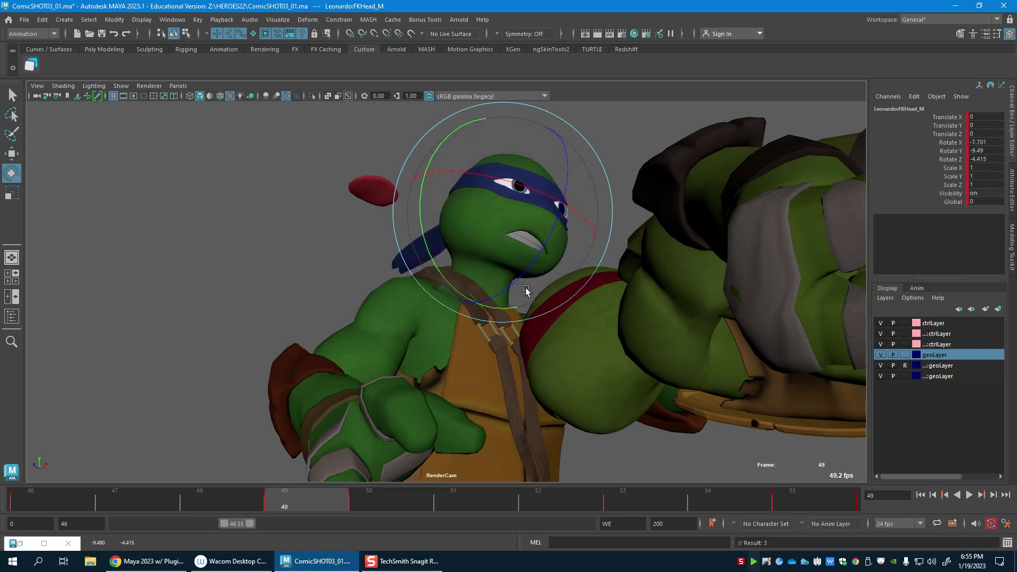
key(w)
drag(574, 250, 578, 252)
key(ctrl+z)
key(s)
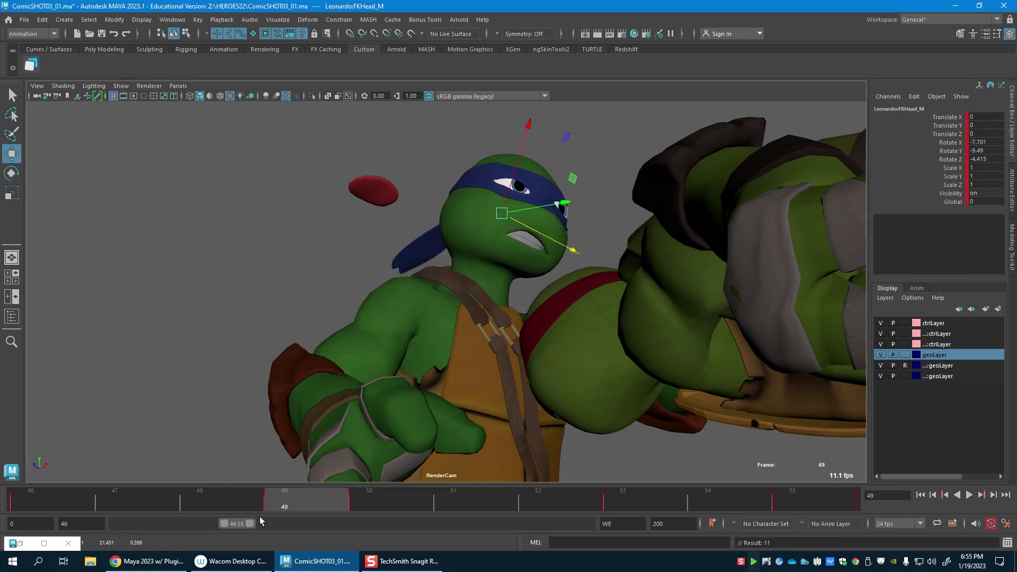
Step: Rotate Leonardo's head control at frame 46 to about X 1.073, Y -7.549, Z -10.025 and key it
click(83, 506)
key(e)
drag(466, 295, 486, 280)
key(s)
key(w)
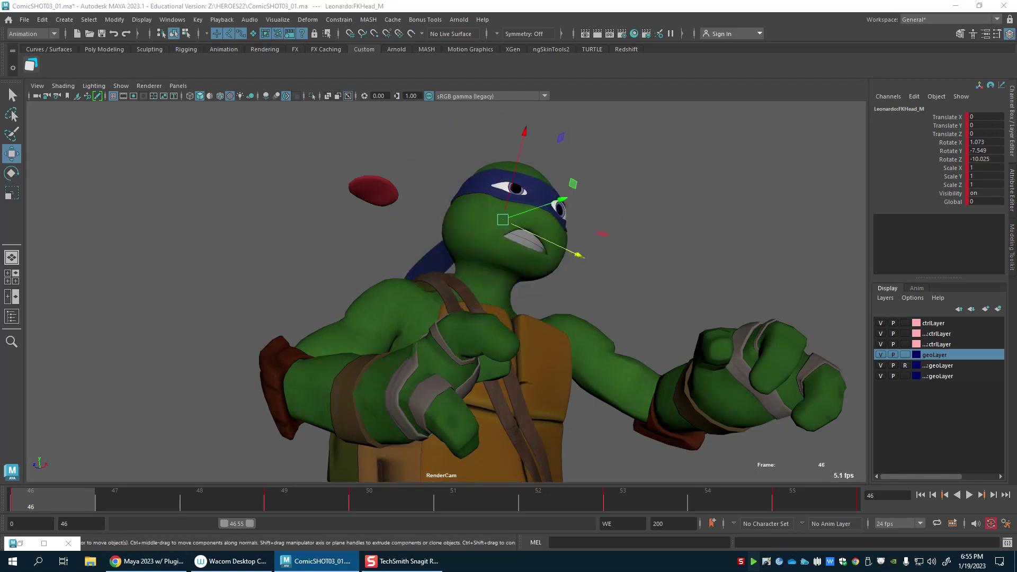
Step: Compare Leonardo's pose between frames 46 and 49, and shift his eye aim control, AimEye_M, at frame 46
click(564, 231)
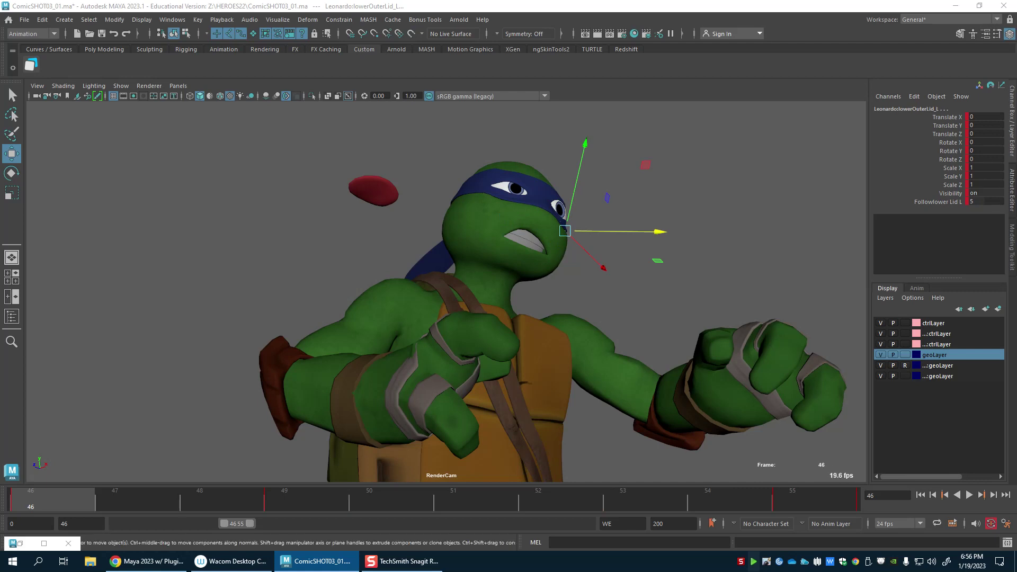
click(313, 502)
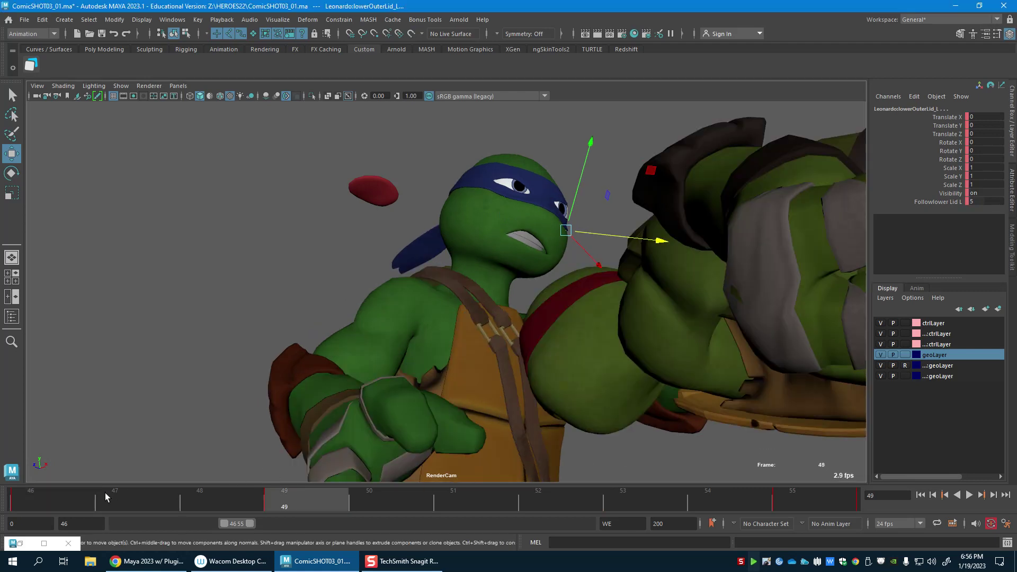
click(50, 497)
click(285, 507)
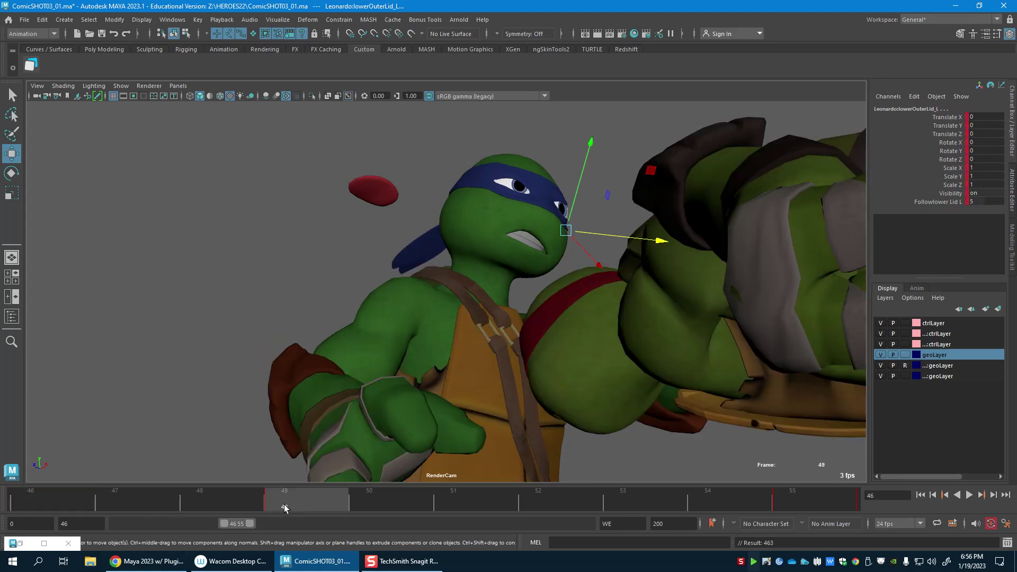
click(15, 508)
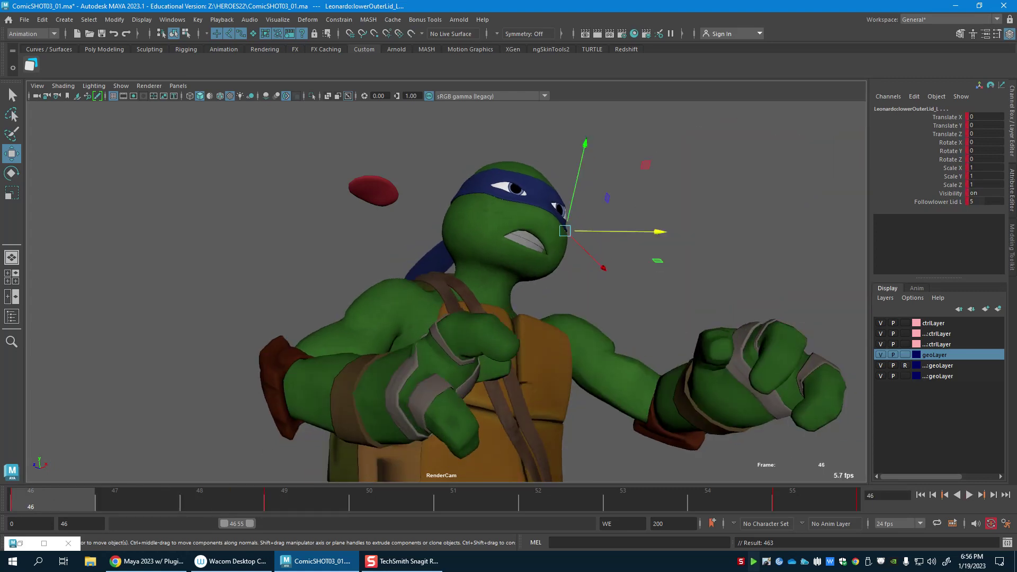
click(610, 172)
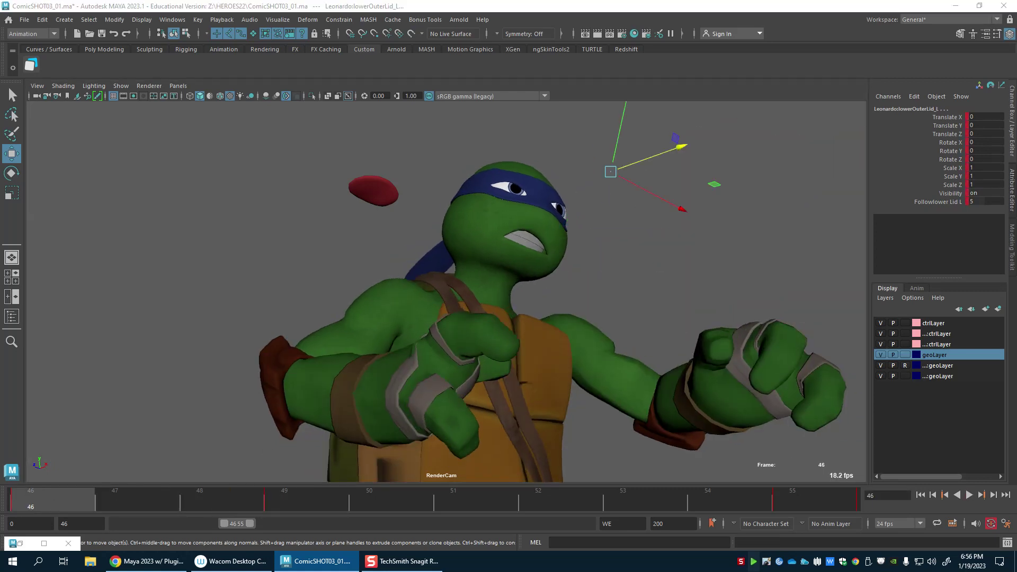
drag(610, 172, 605, 160)
Step: Try lowering Leonardo's left eye control, ctrlEye_L, to Translate Y -1 at frame 49
drag(122, 499, 325, 504)
click(507, 170)
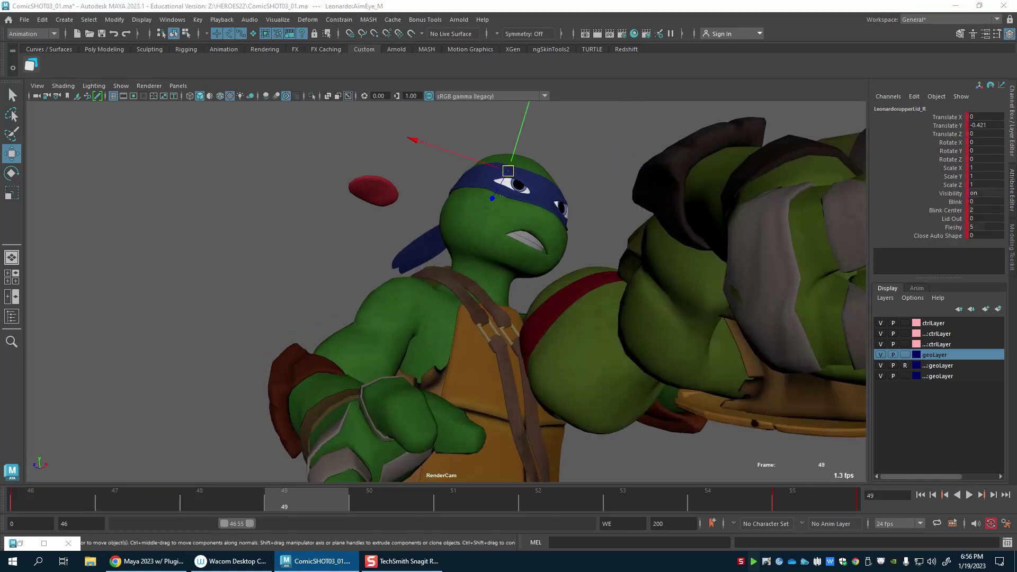
shift+click(509, 190)
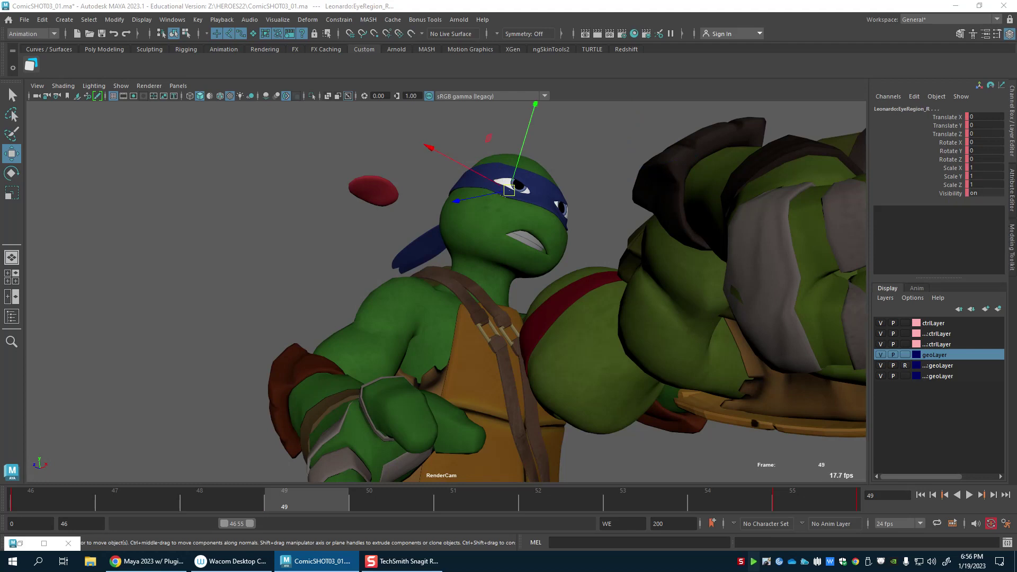
click(601, 227)
drag(626, 139, 626, 140)
key(ctrl+z)
key(ctrl+z)
key(ctrl+z)
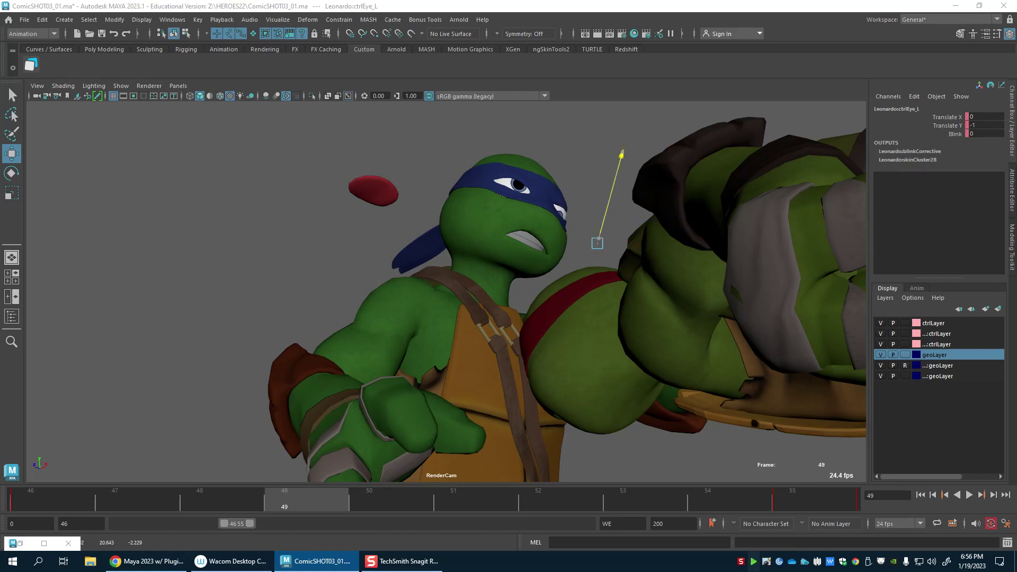
key(ctrl+z)
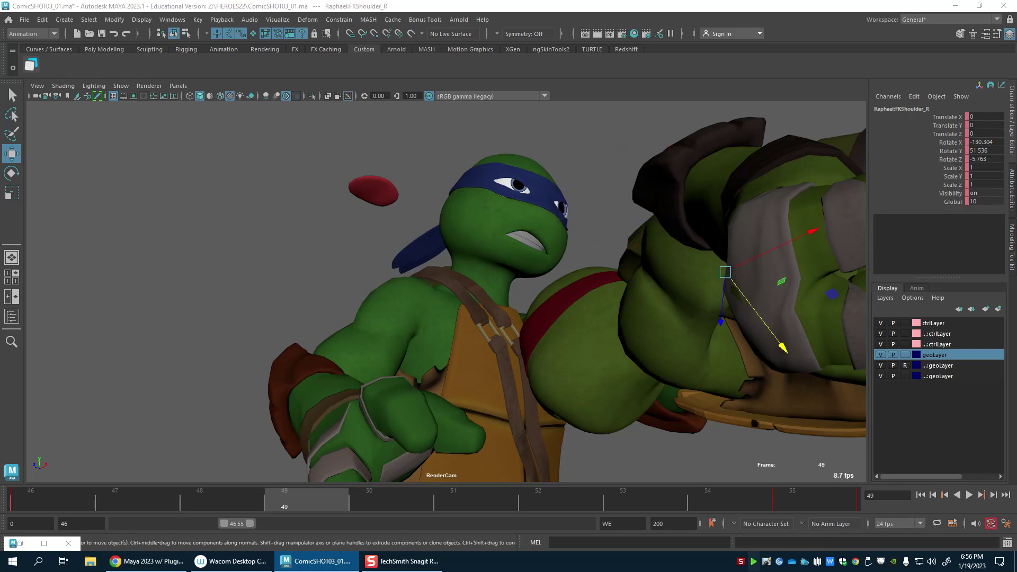
Step: Try shifting Leonardo's right eye control, ctrlEye_R, at frame 49, and undo the moves
key(ctrl+z)
drag(663, 285, 660, 284)
key(ctrl+z)
key(ctrl+z)
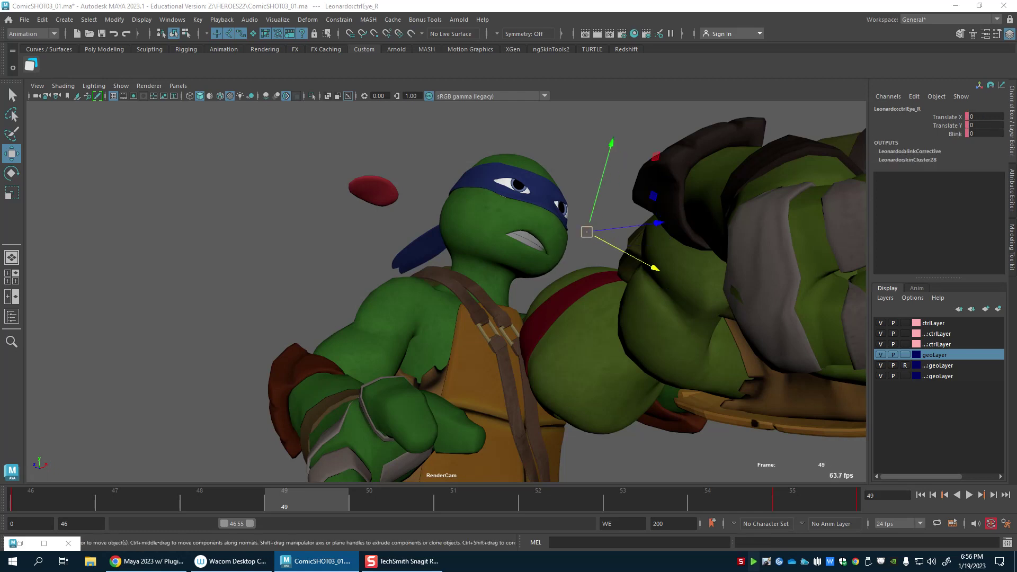
key(ctrl+z)
key(ctrl+z)
key(ctrl+z)
key(ctrl+z)
key(ctrl+z)
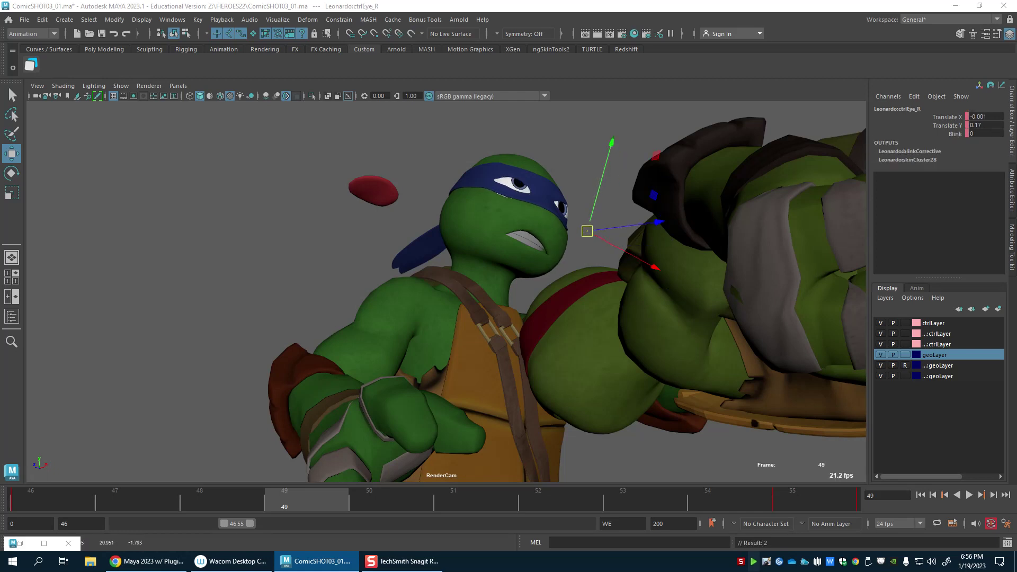
Step: Bring the floating perspective window beside Leonardo's face and try nudging his left eye control, Eye_L, upward at frame 49
drag(1016, 104, 734, 108)
alt+middle_drag(731, 273, 701, 267)
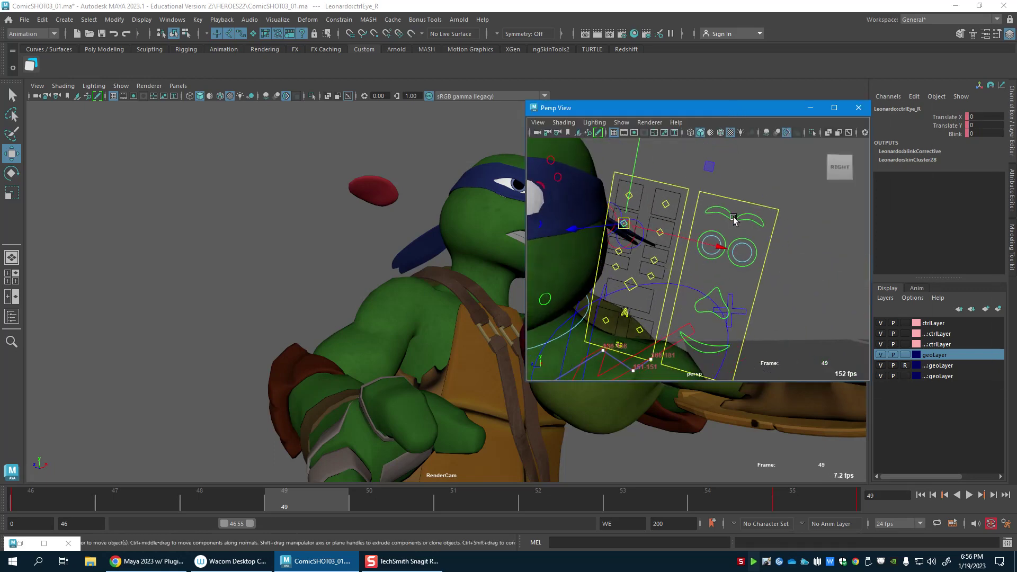
click(742, 263)
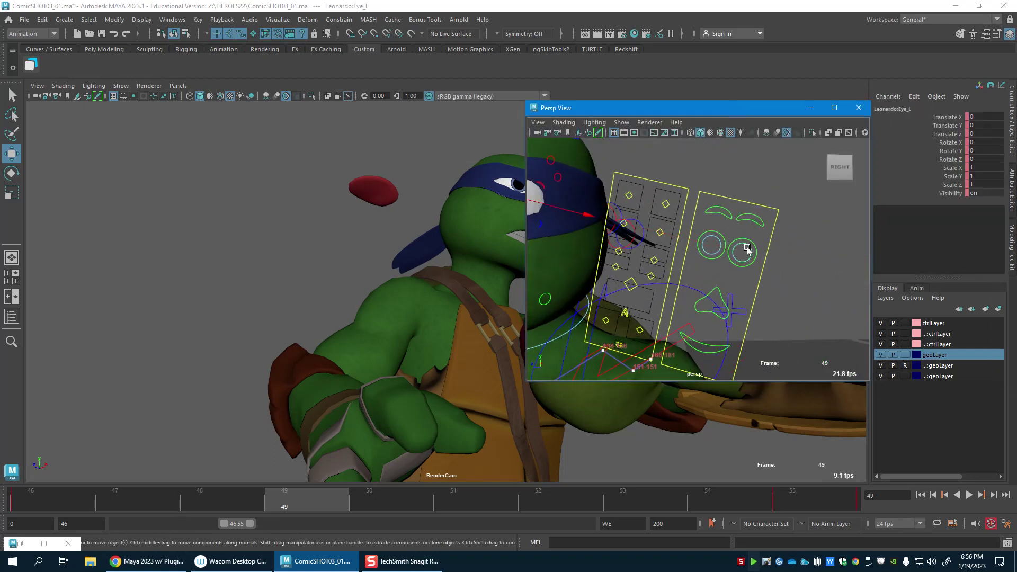
drag(670, 109, 791, 120)
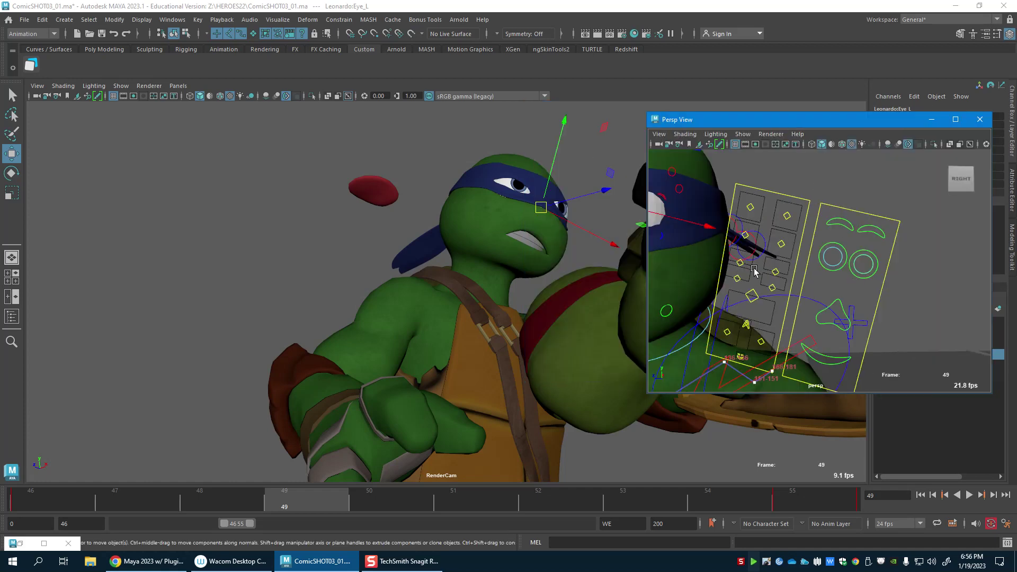
mouse_move(549, 195)
mouse_down()
mouse_move(551, 180)
mouse_move(549, 195)
mouse_up()
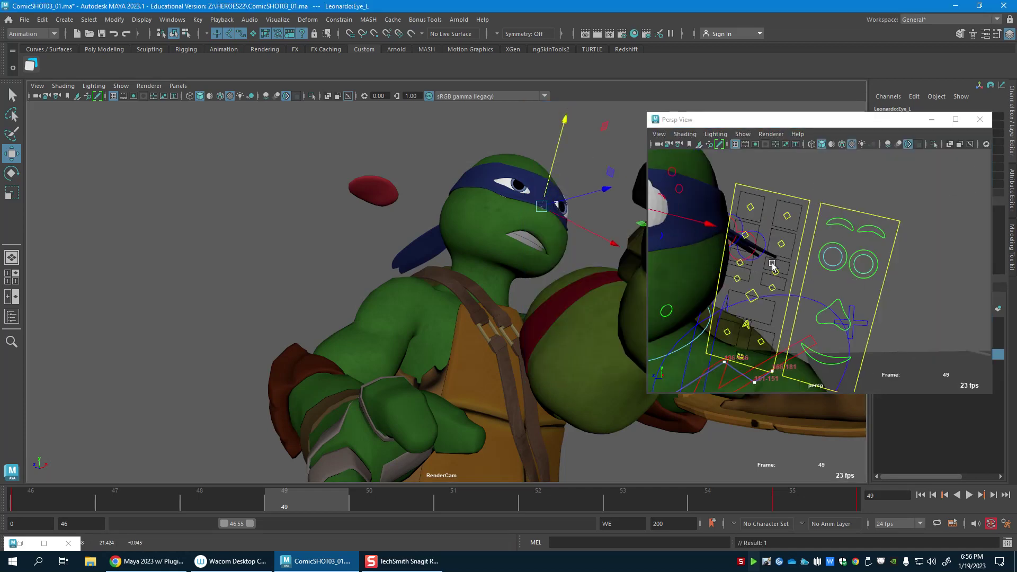
middle_click(773, 267)
Step: Try raising Leonardo's left lower eyelid control, lowerLid_L, at frame 49
alt+middle_drag(775, 308, 851, 286)
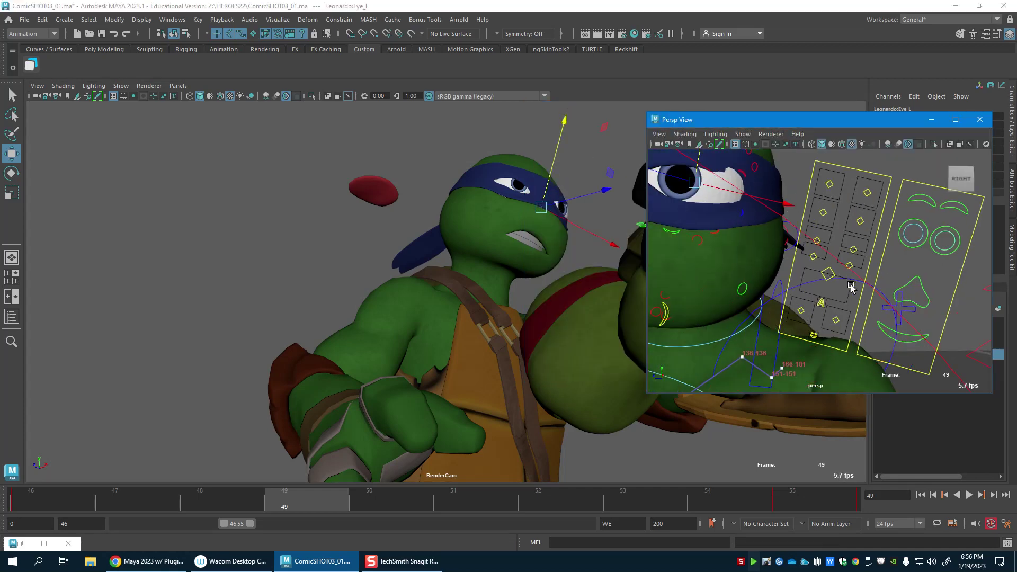
key(f)
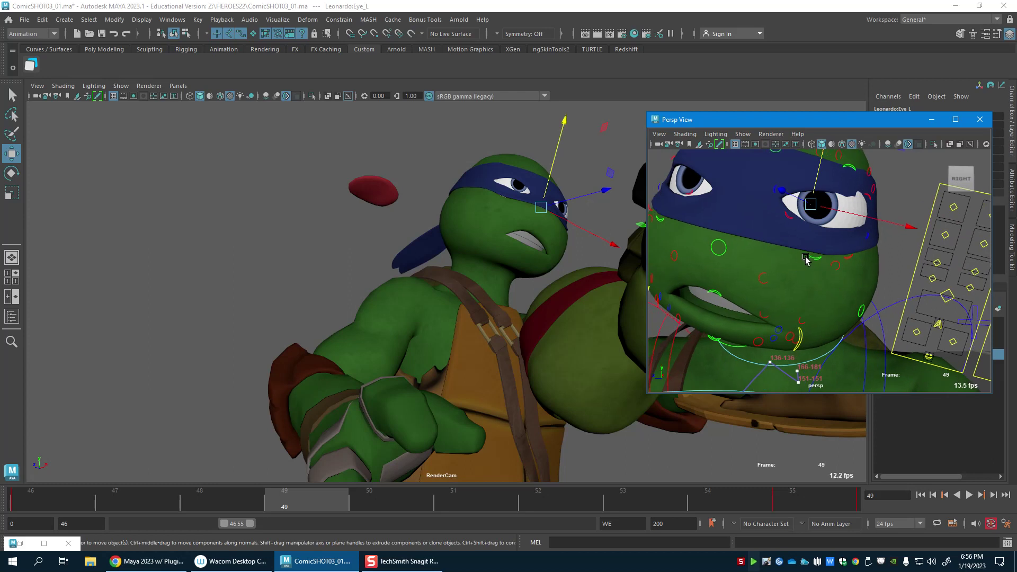
click(811, 254)
drag(821, 226, 821, 211)
key(ctrl+z)
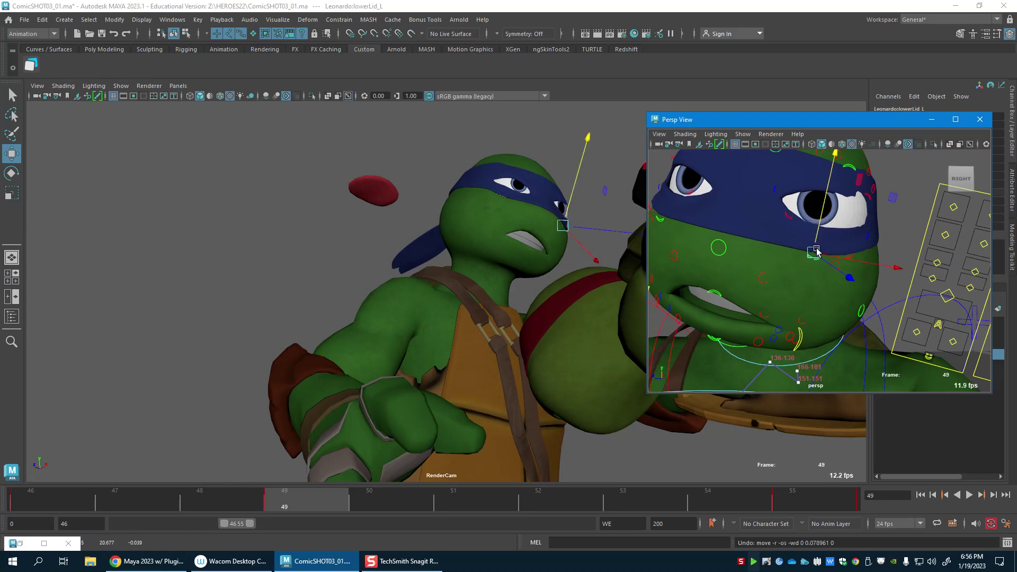
Step: Inspect Leonardo's eye aim controls, AimEye_M and AimEye_R, at frame 49 in the perspective window
scroll(752, 271, up, 3)
scroll(752, 271, down, 3)
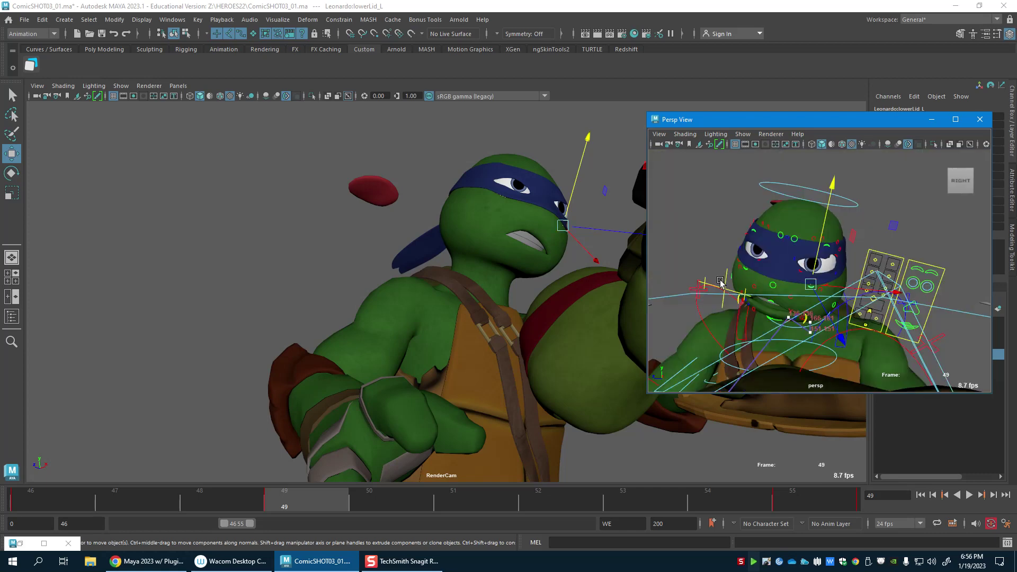
click(720, 283)
drag(936, 125, 792, 184)
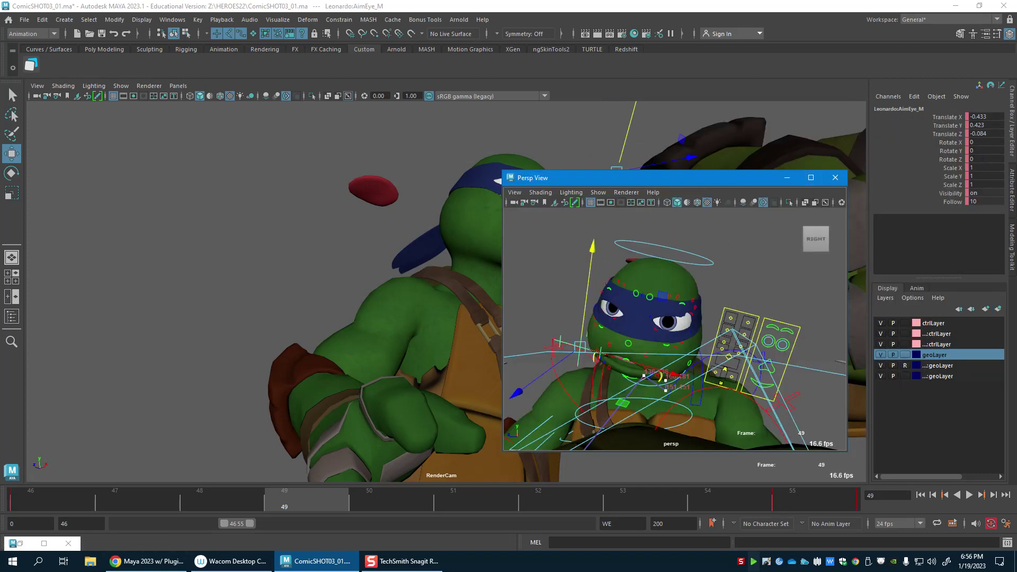
alt+drag(706, 315, 721, 310)
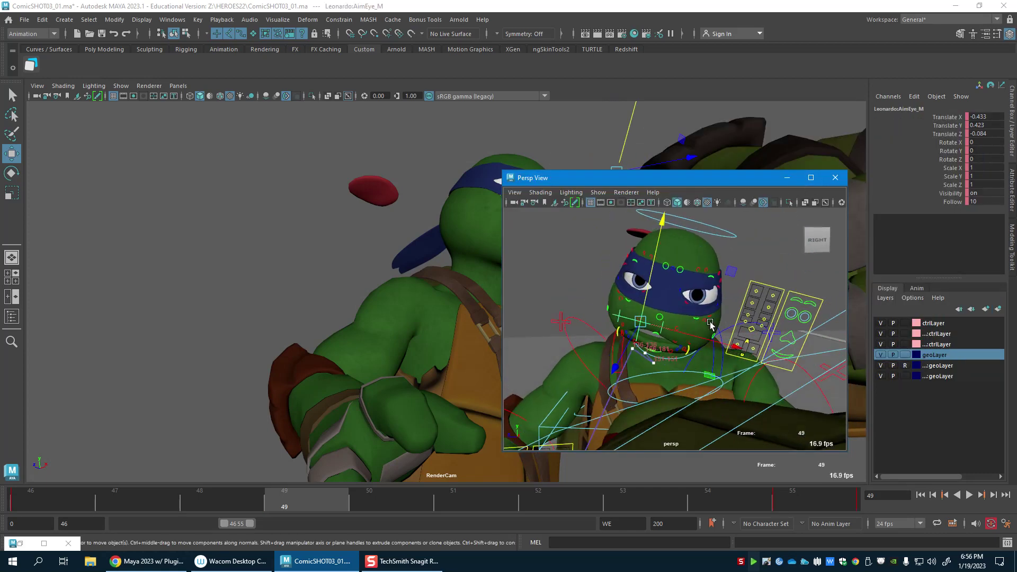
click(619, 317)
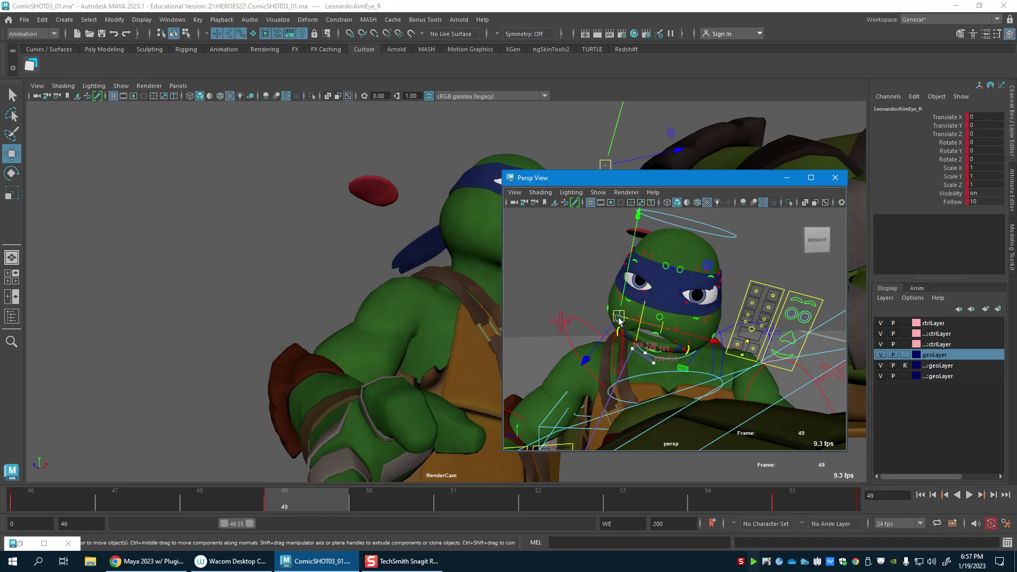
click(666, 324)
alt+middle_drag(719, 315, 714, 321)
click(697, 306)
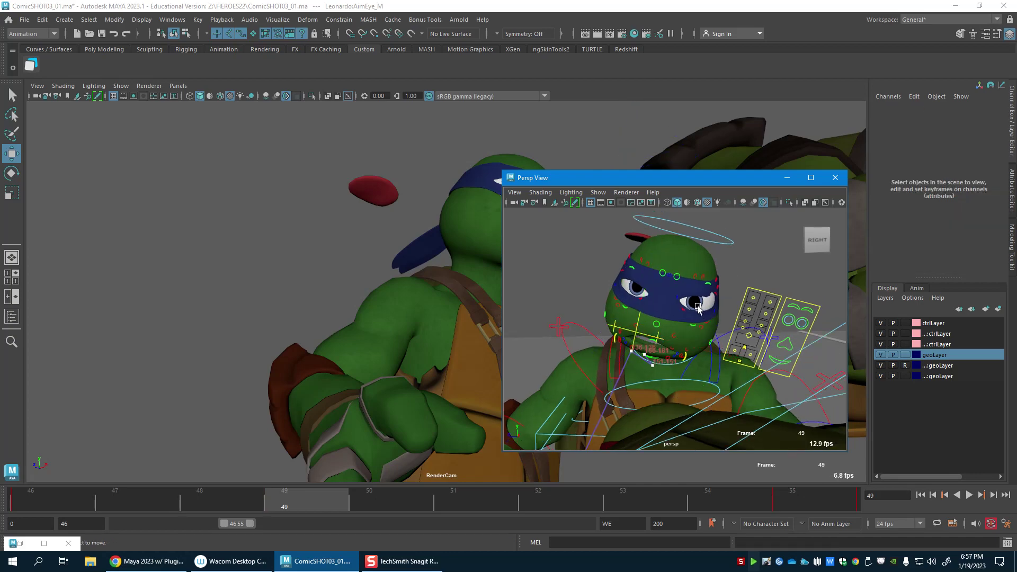
Step: Select Leonardo's ctrlEye_R and ctrlEye_L controls in the facial control panel and key them at frame 49
scroll(698, 307, up, 2)
key(4)
scroll(712, 318, up, 4)
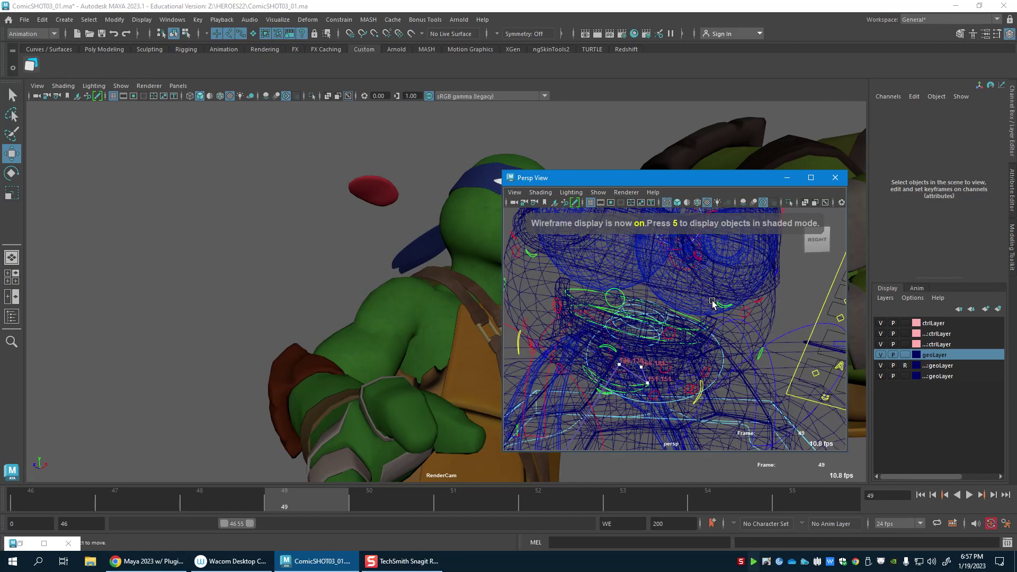
alt+drag(712, 302, 745, 322)
click(806, 323)
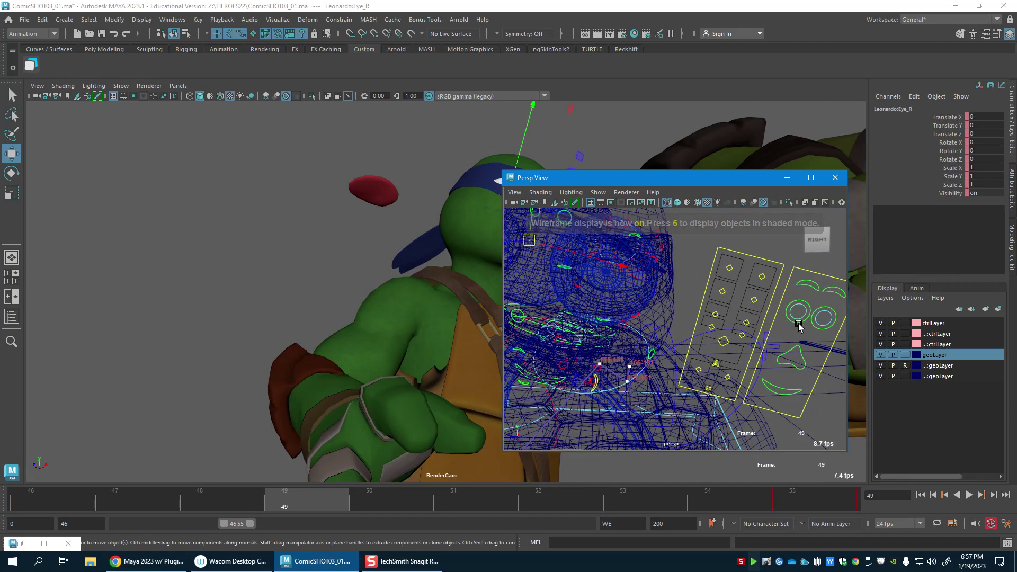
click(815, 324)
click(810, 287)
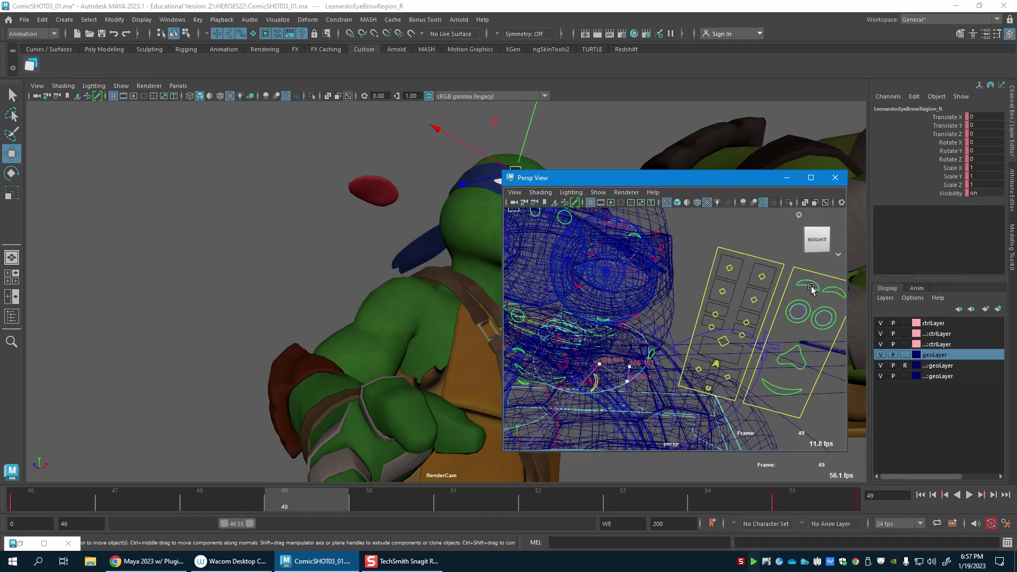
drag(747, 295, 755, 310)
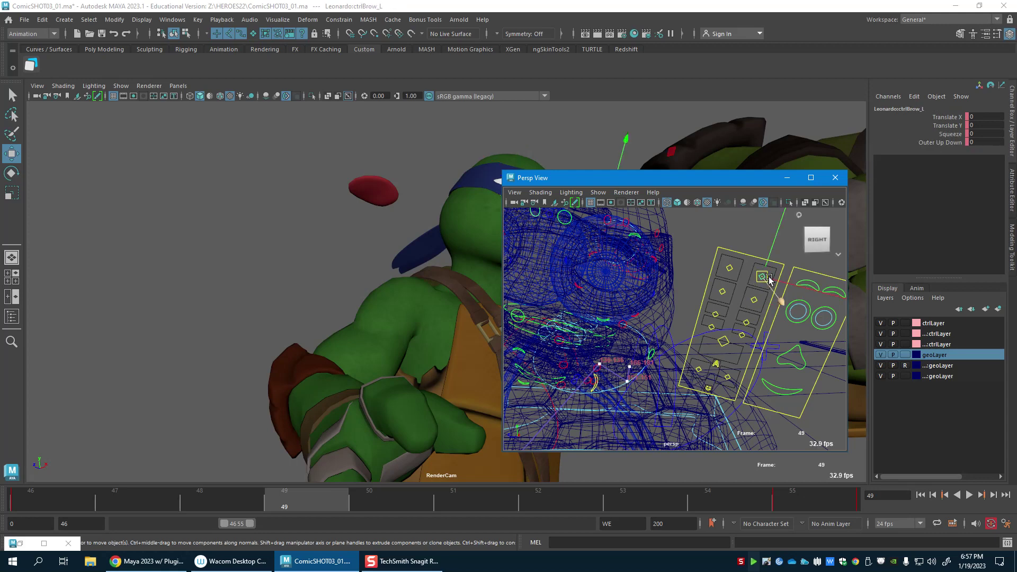
click(752, 303)
click(721, 292)
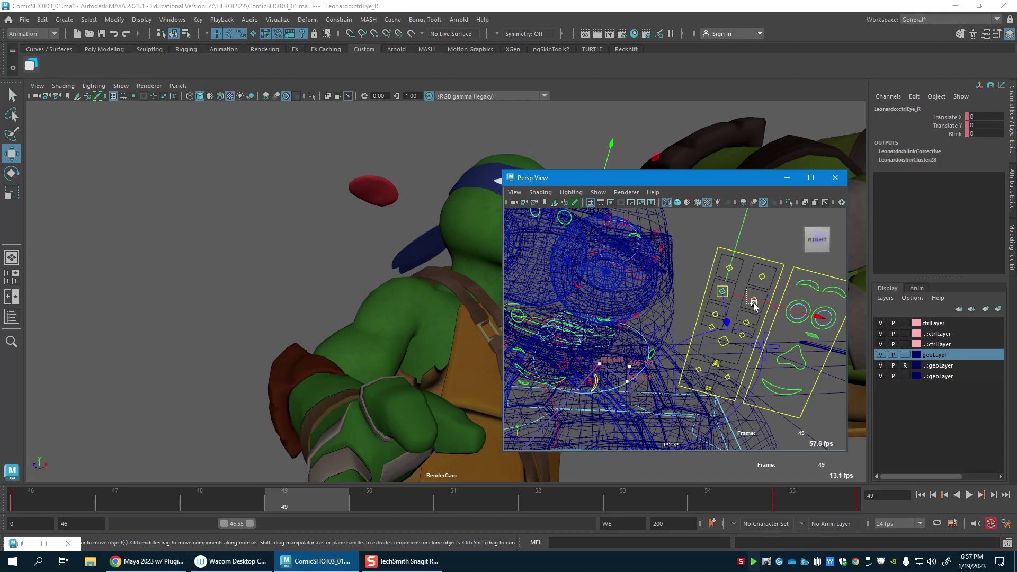
drag(735, 176, 756, 169)
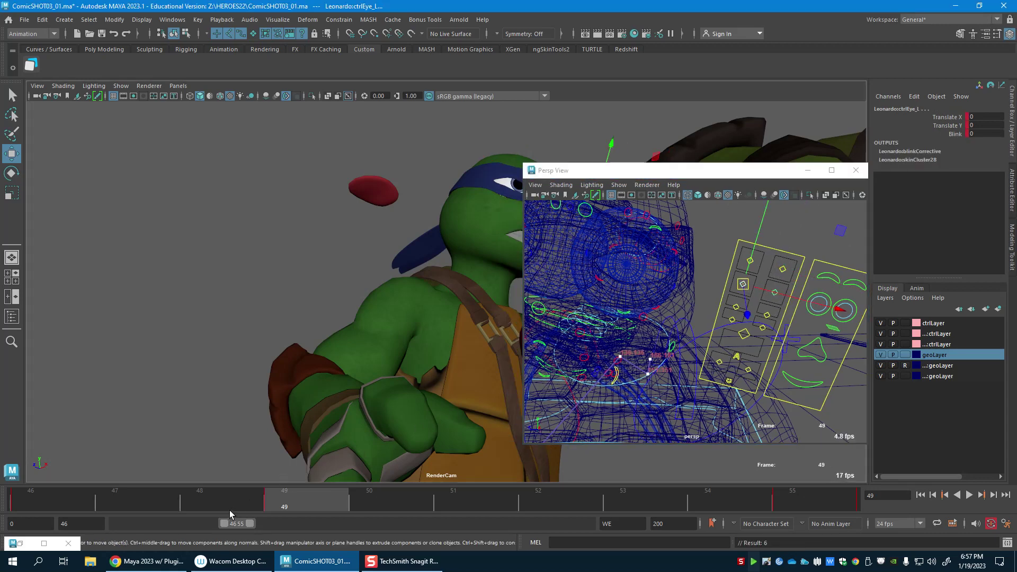
Step: Close Leonardo's eyes at frame 51 by setting Blink to 10 on both ctrlEye controls
click(230, 510)
drag(582, 170, 783, 170)
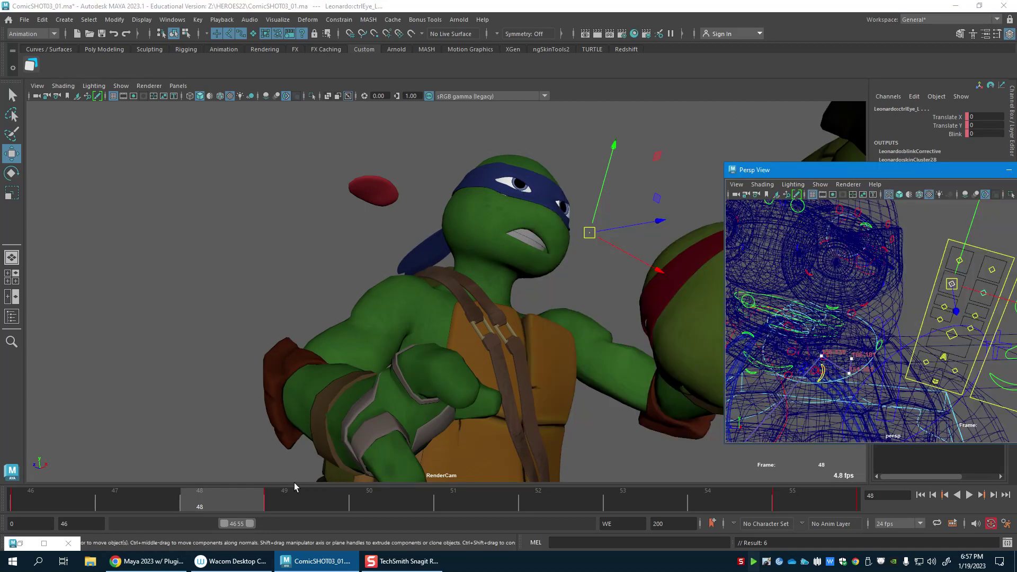
click(293, 505)
click(384, 508)
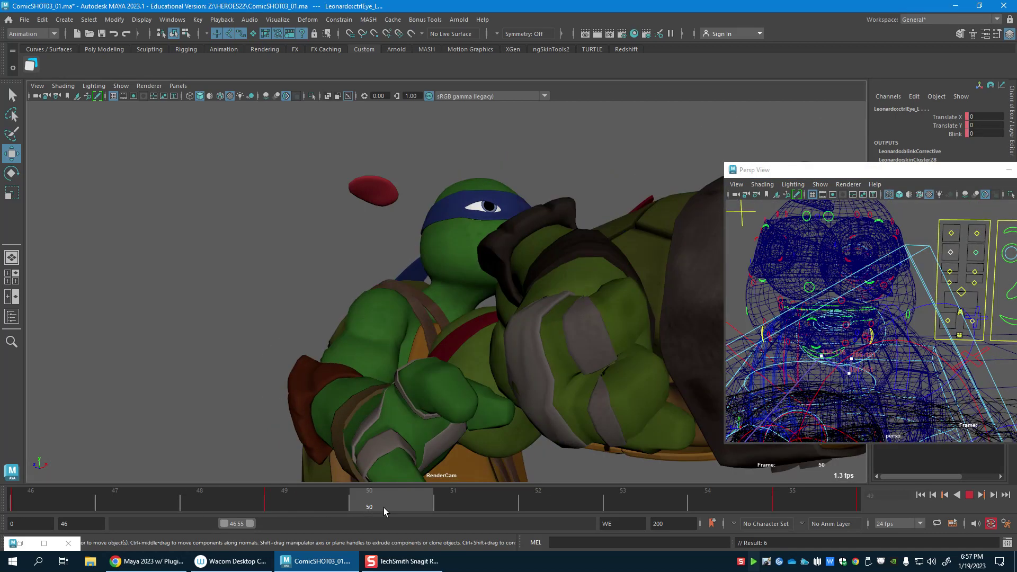
click(414, 507)
click(955, 134)
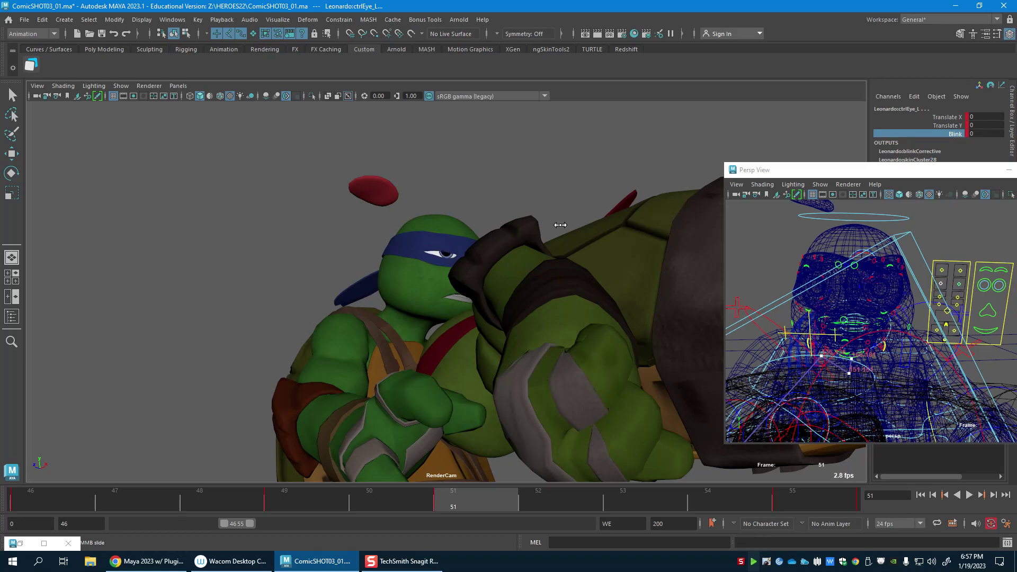
middle_drag(560, 224, 669, 232)
Step: Select the controls around Leonardo's mouth at frame 55 in a textured close-up of his head
drag(529, 507, 776, 507)
middle_click(851, 335)
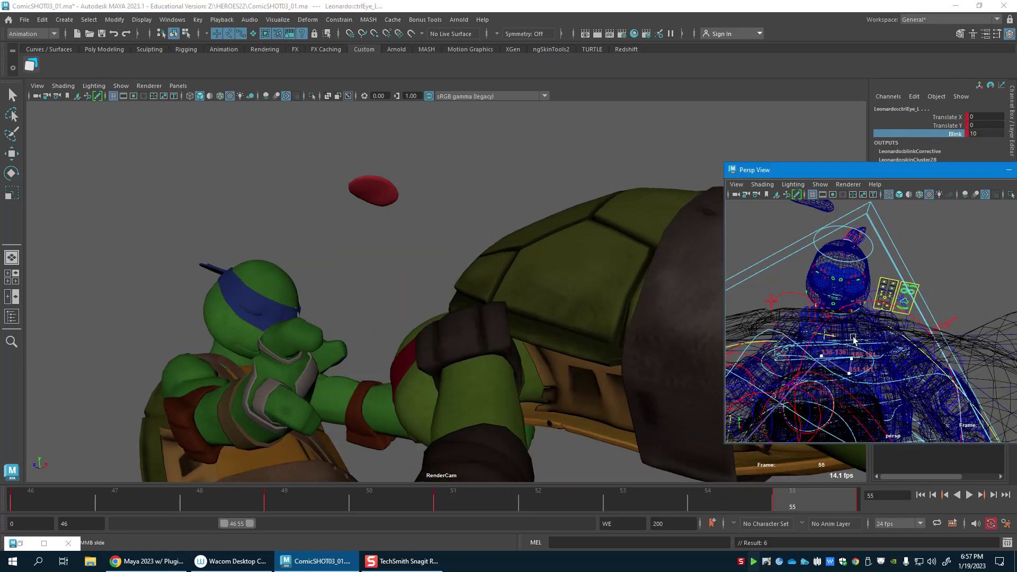
alt+right_drag(827, 320, 921, 346)
key(5)
key(6)
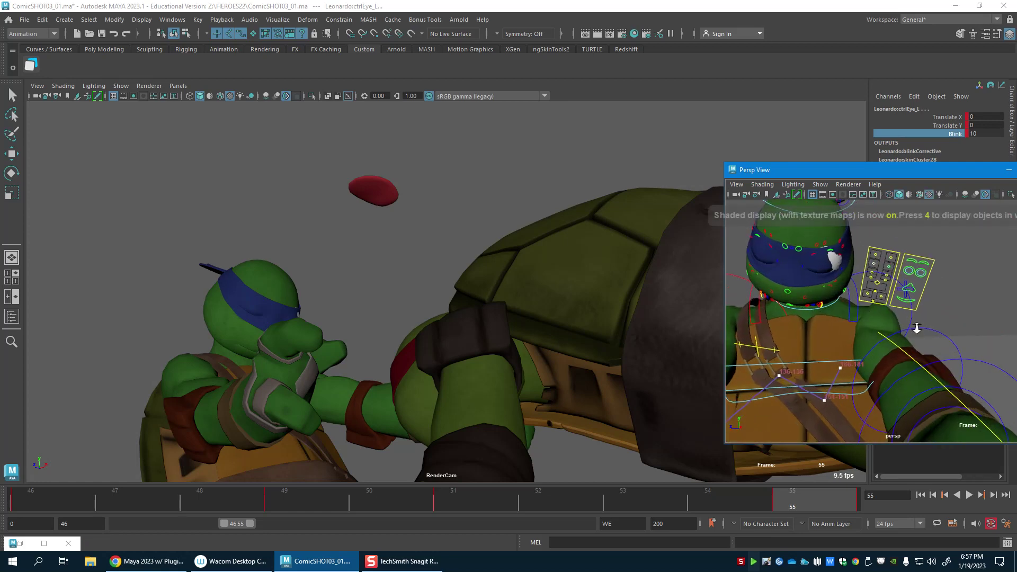
alt+drag(851, 309, 863, 308)
drag(770, 293, 862, 343)
mouse_move(805, 318)
alt+mouse_down()
mouse_move(843, 329)
mouse_move(820, 324)
alt+mouse_up()
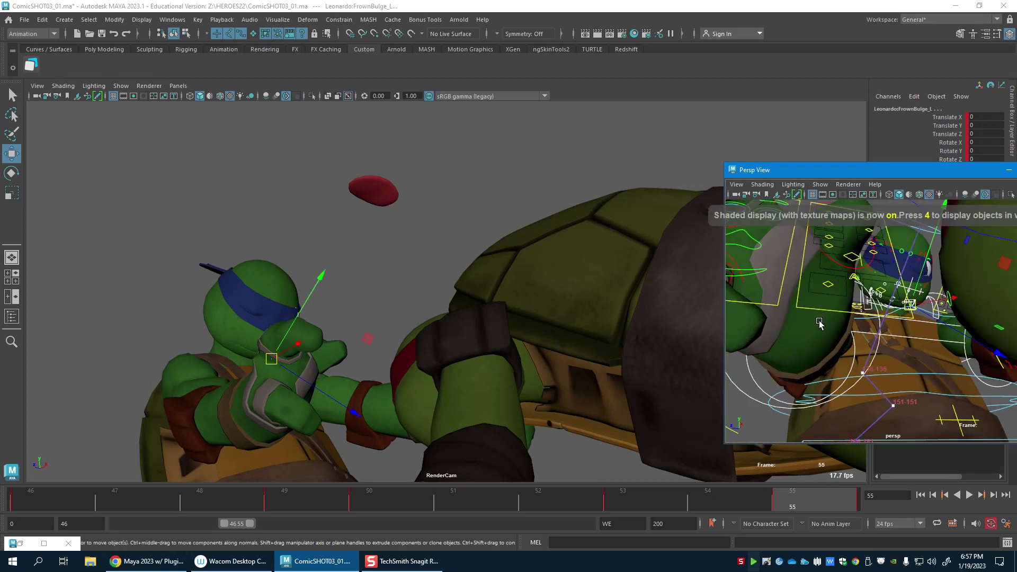
alt+right_drag(819, 324, 953, 295)
alt+middle_drag(953, 294, 835, 338)
Step: Try picking Leonardo's right mouth-corner control, SmileBulge_R, at frame 55
click(824, 252)
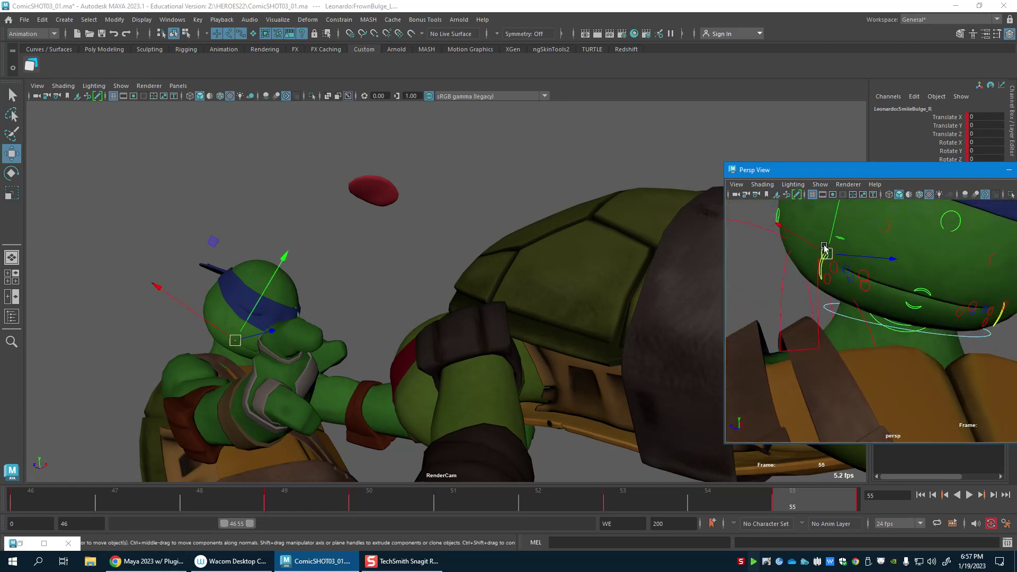
drag(824, 252, 792, 290)
key(ctrl+z)
click(791, 290)
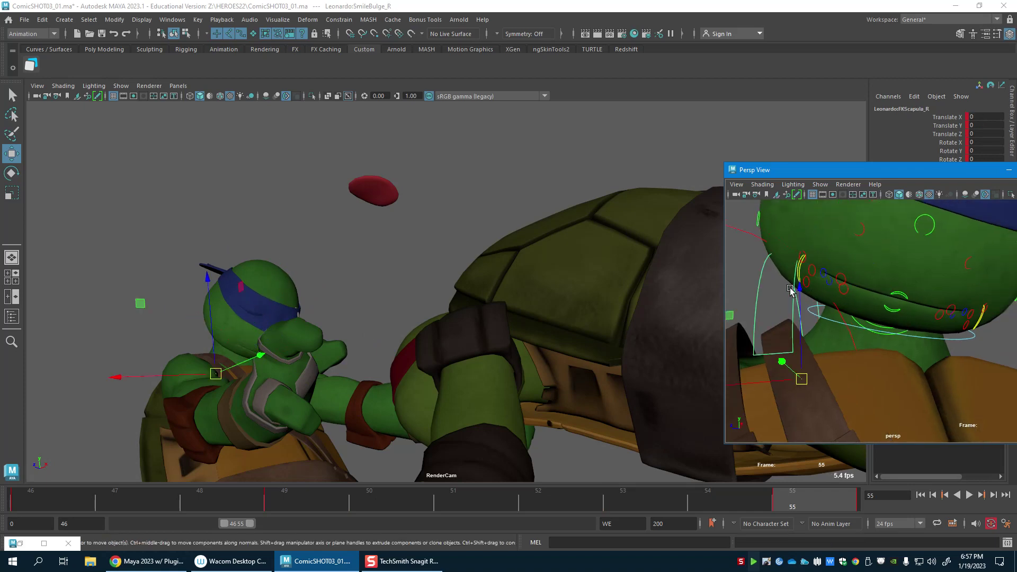
Step: Select the controls around the right corner of Leonardo's mouth, plus the middle upper and lower lip controls, at frame 55
key(4)
drag(785, 251, 842, 294)
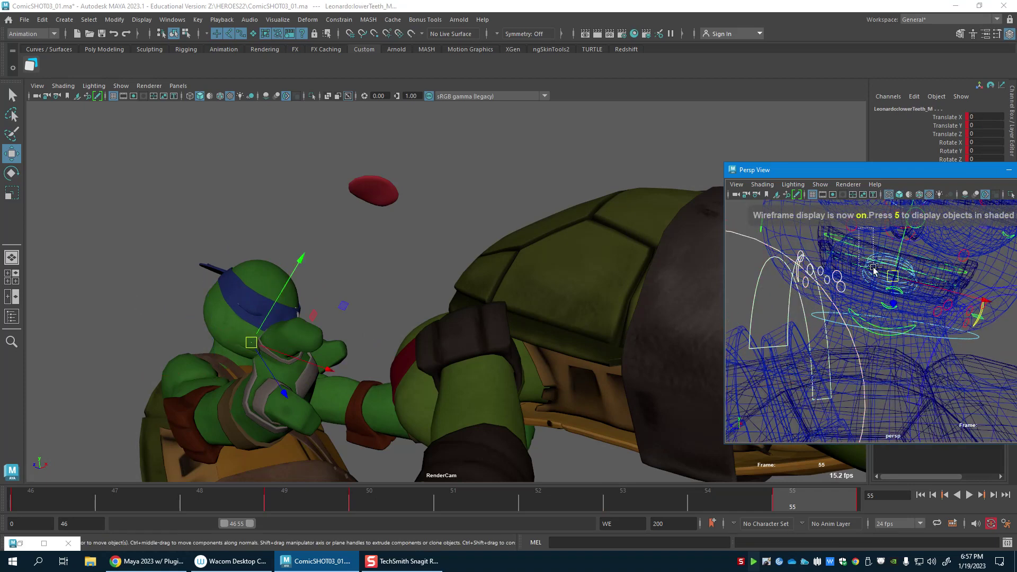
drag(853, 380, 738, 344)
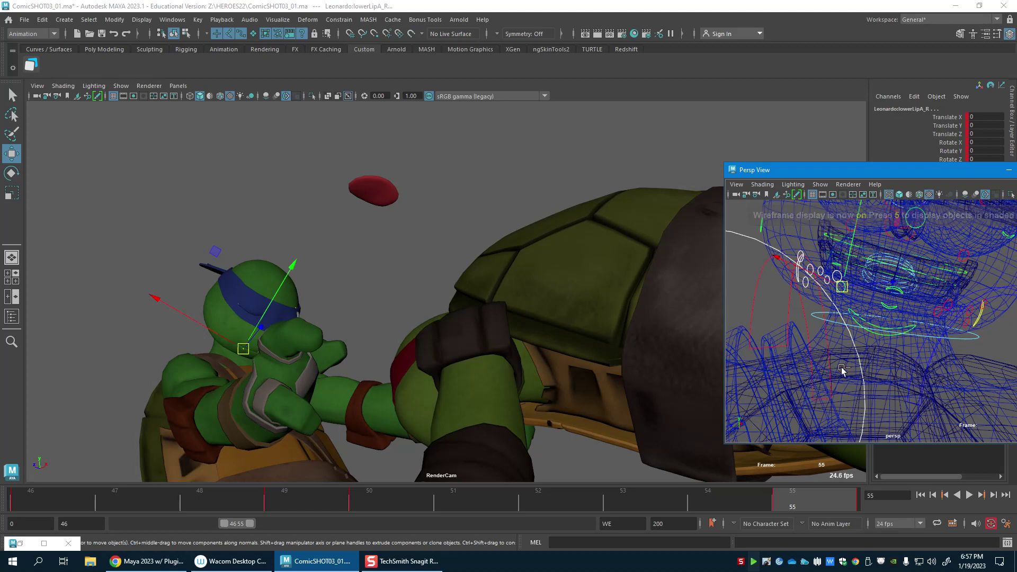
key(6)
alt+drag(894, 337, 896, 303)
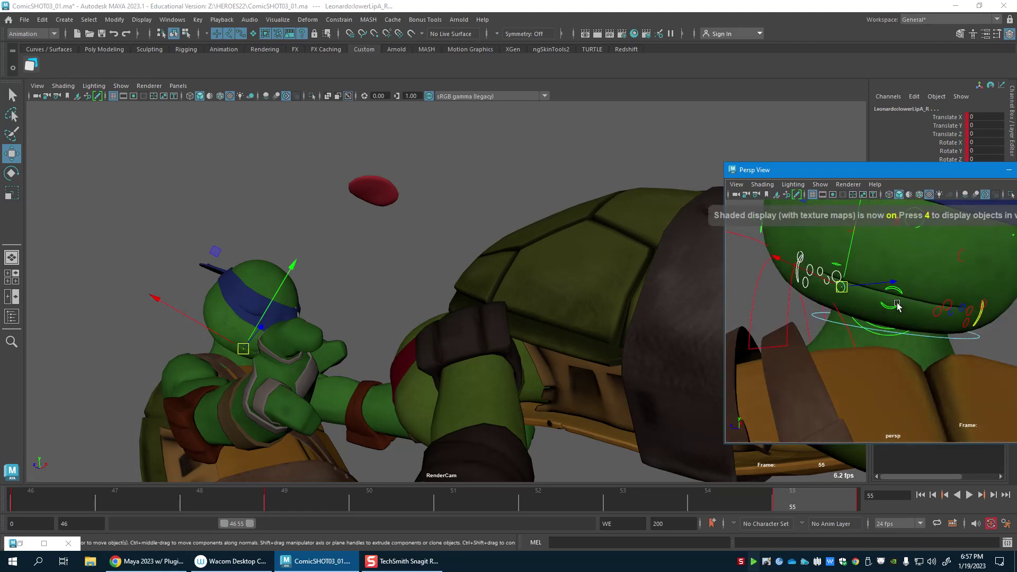
shift+click(895, 292)
shift+click(886, 305)
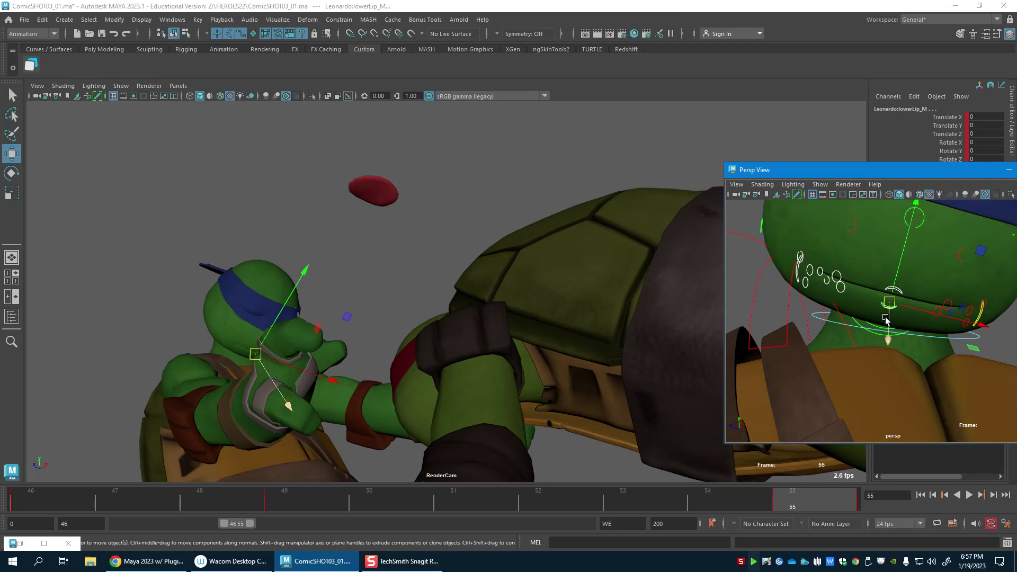
Step: Display the close-up shaded without textures and add Leonardo's left-side mouth controls, including FrownBulge_L, to the selection
alt+middle_drag(878, 318, 862, 302)
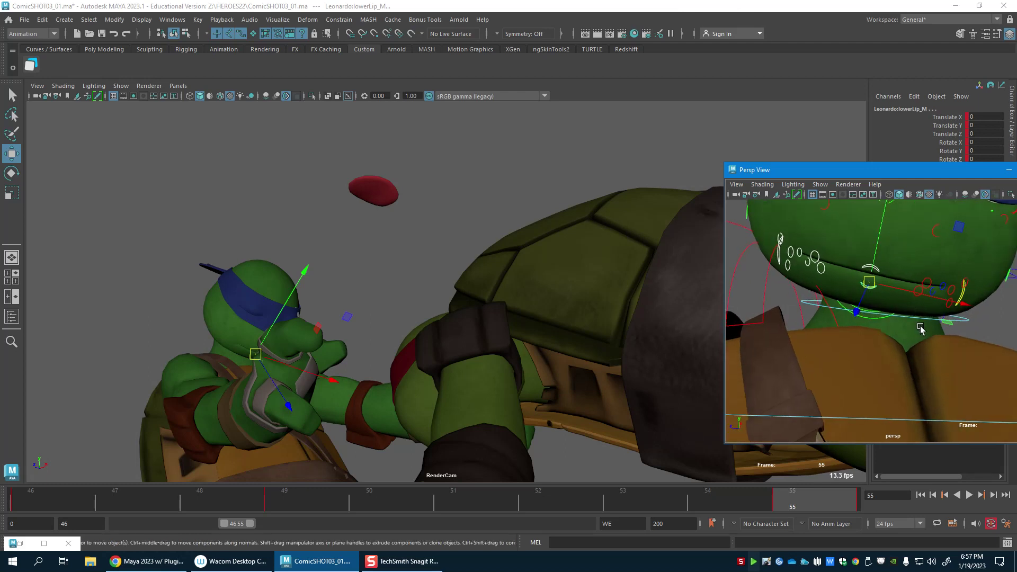
key(5)
click(964, 323)
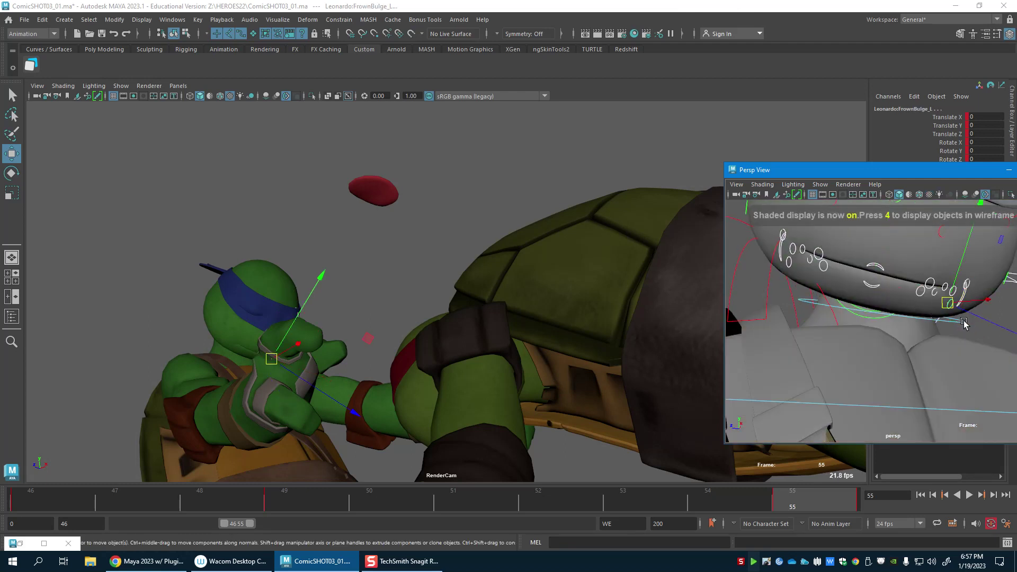
alt+drag(932, 325, 924, 347)
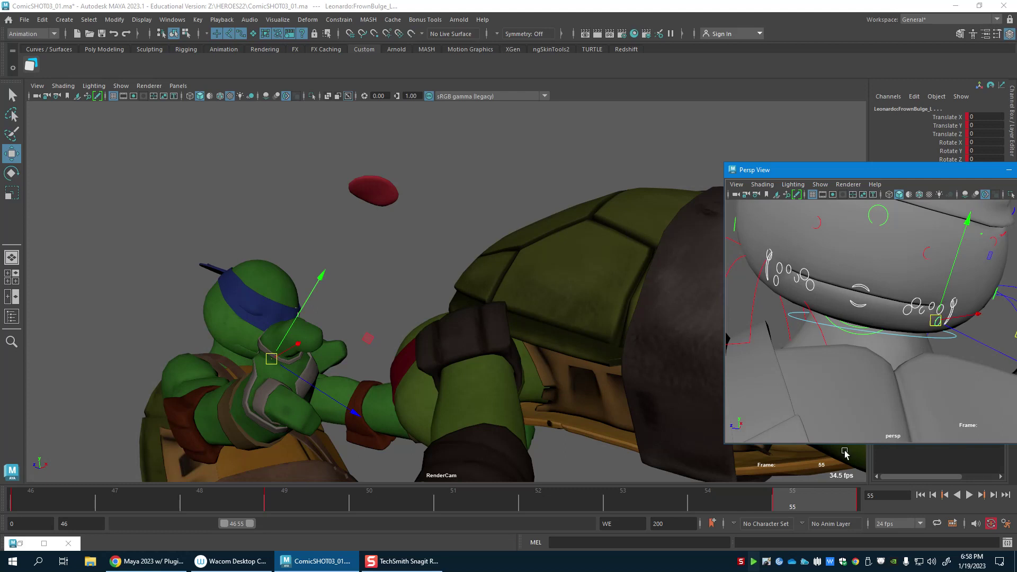
Step: Play back Leonardo's mouth reaction from frame 49 and stop at frame 52
click(303, 503)
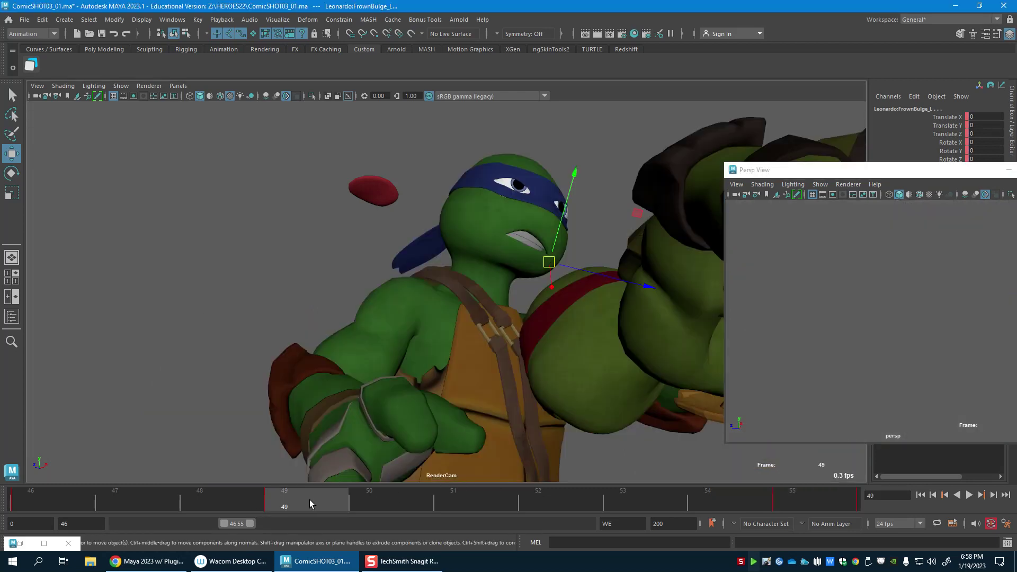
key(alt+v)
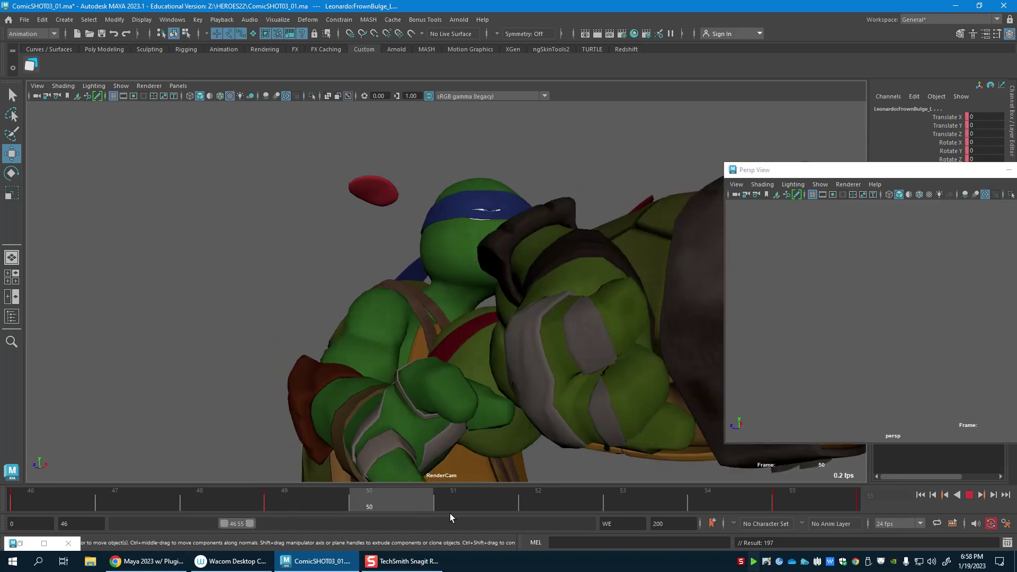
key(alt+v)
click(832, 376)
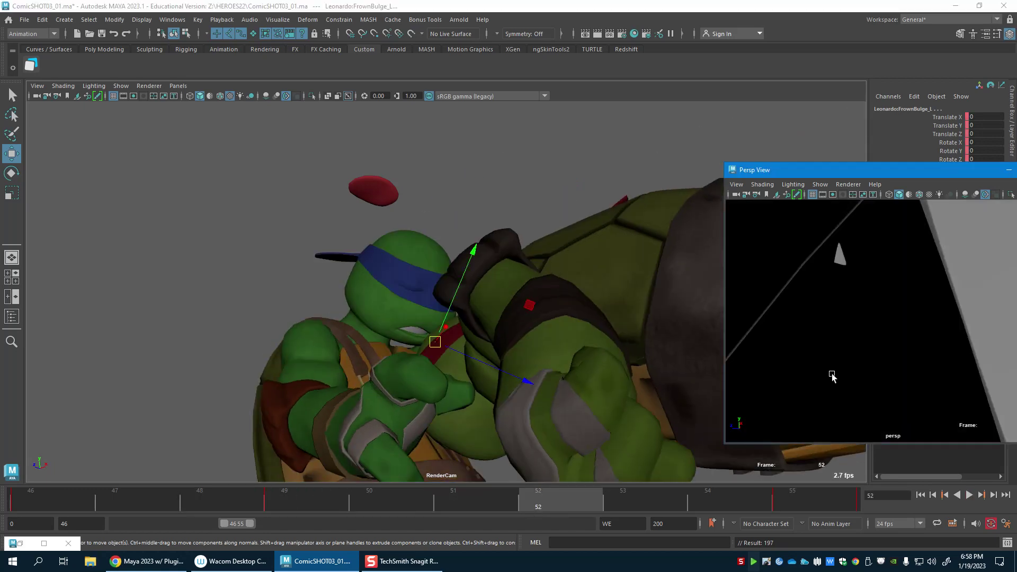
Step: Pull Leonardo's right mouth-corner control, SmilePull_R, outward at frame 55 to a Translate X of about 1.872
key(f)
key(5)
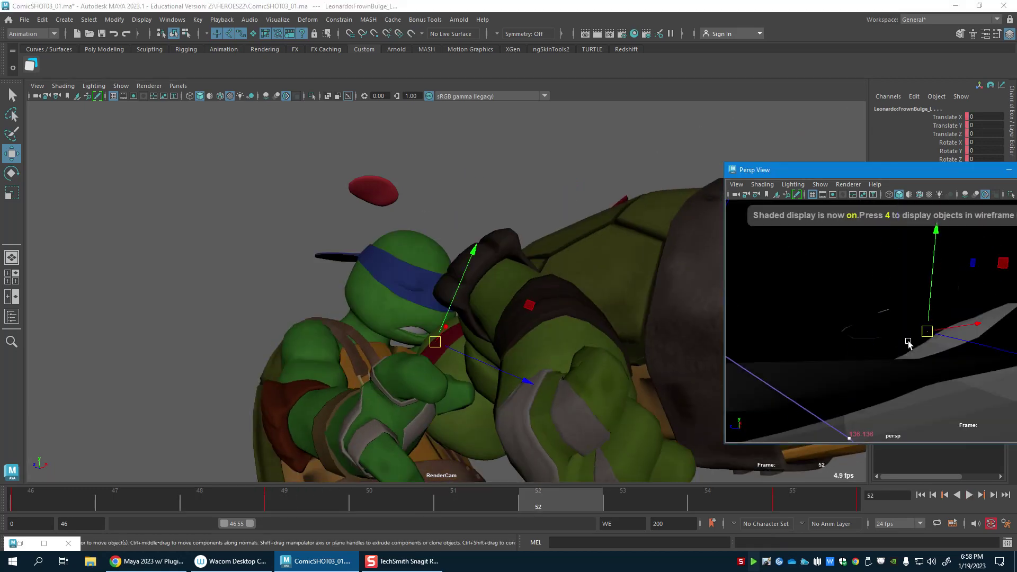
scroll(907, 341, down, 5)
alt+drag(907, 341, 825, 352)
key(f)
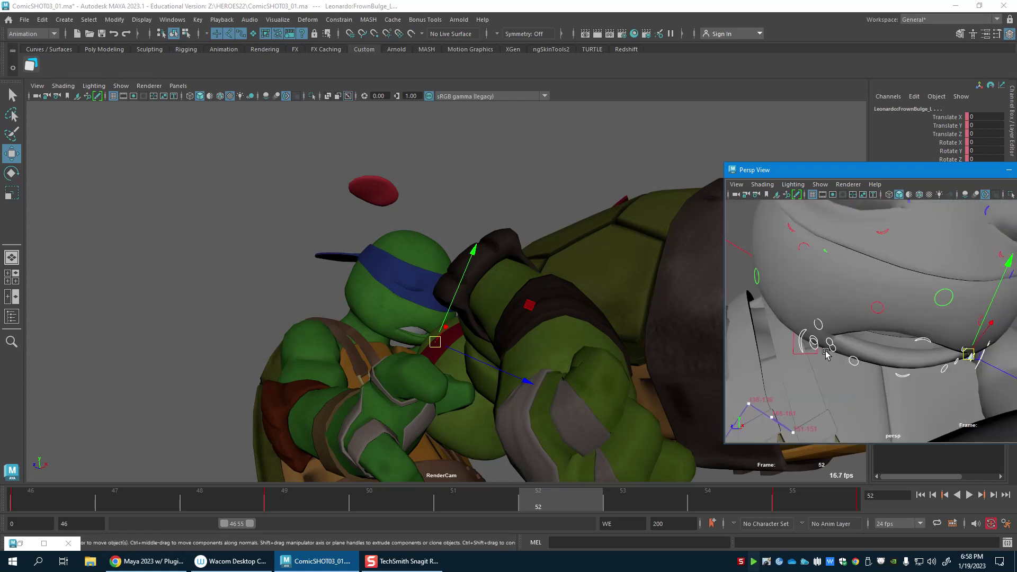
click(804, 346)
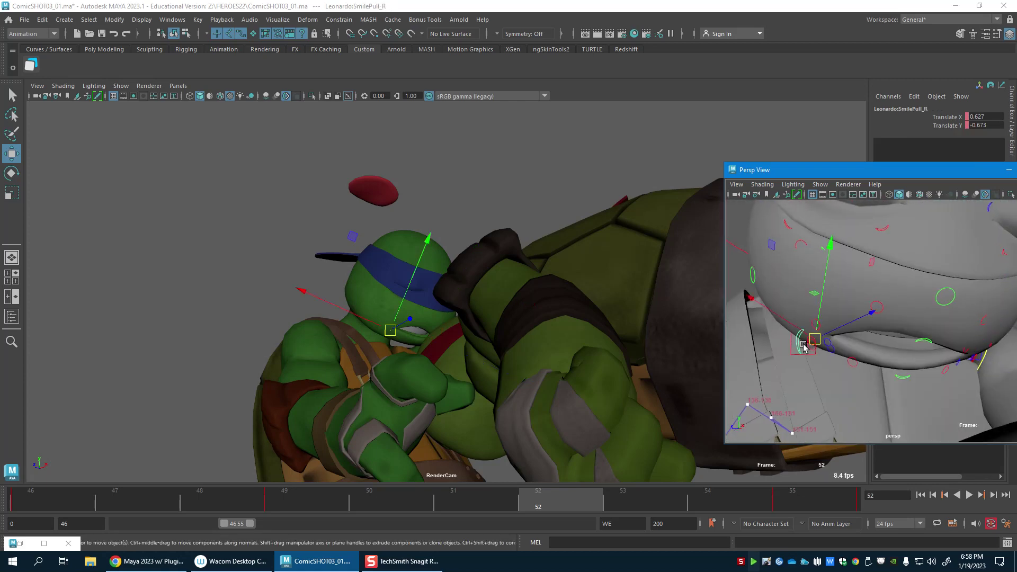
click(804, 500)
alt+middle_drag(760, 343, 851, 354)
mouse_move(771, 308)
mouse_down()
mouse_move(765, 303)
mouse_move(778, 315)
mouse_up()
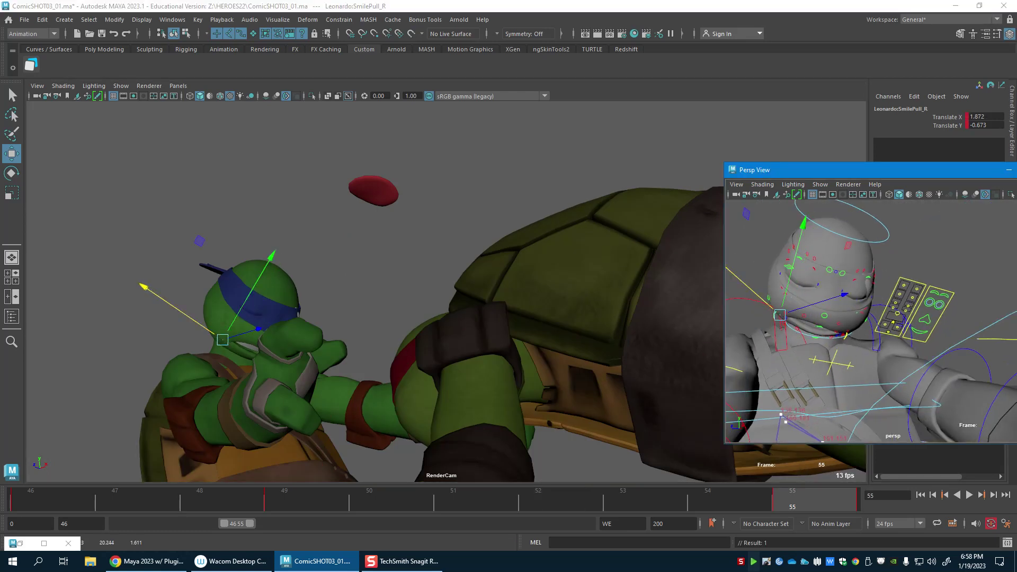
click(803, 316)
drag(804, 310, 807, 295)
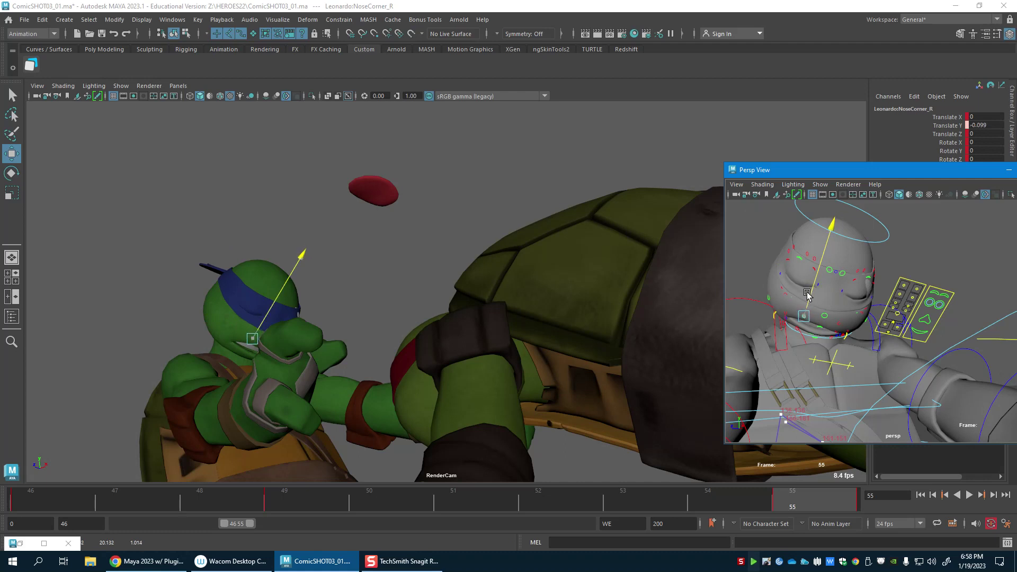
key(ctrl+z)
Step: Raise Leonardo's upperLip_M control at frame 55 to a Translate Y of about 1.261
scroll(848, 356, up, 1)
click(810, 329)
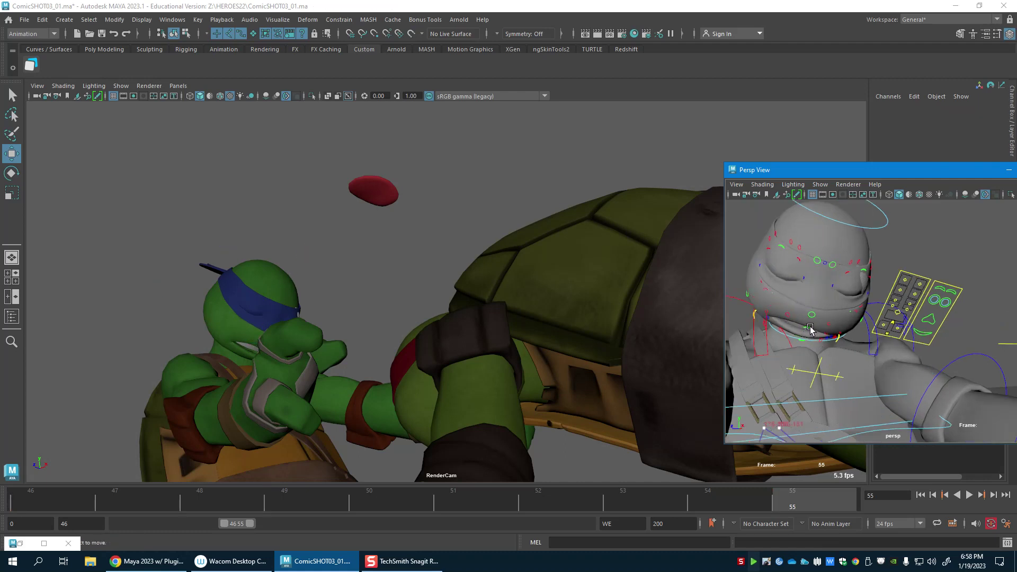
click(810, 332)
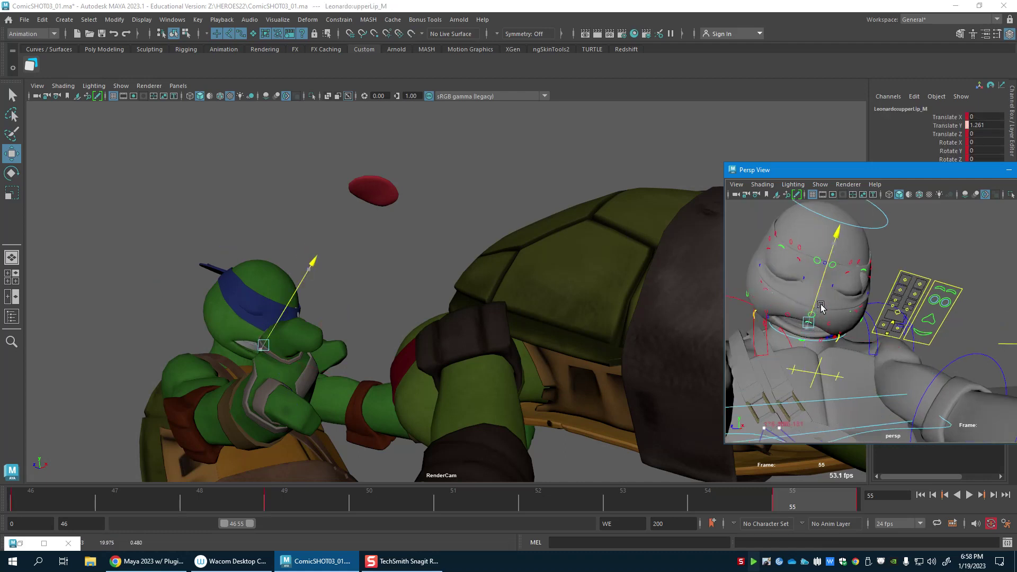
drag(820, 305, 820, 306)
Step: Select Leonardo's FKMiddleFinger2_R and FKIndexFinger2_R controls at frame 49 and rotate them at frame 52 to a Rotate Y of about -13.884
drag(704, 491, 298, 504)
alt+right_drag(826, 338, 694, 358)
alt+drag(767, 339, 851, 326)
click(850, 291)
alt+drag(850, 291, 871, 338)
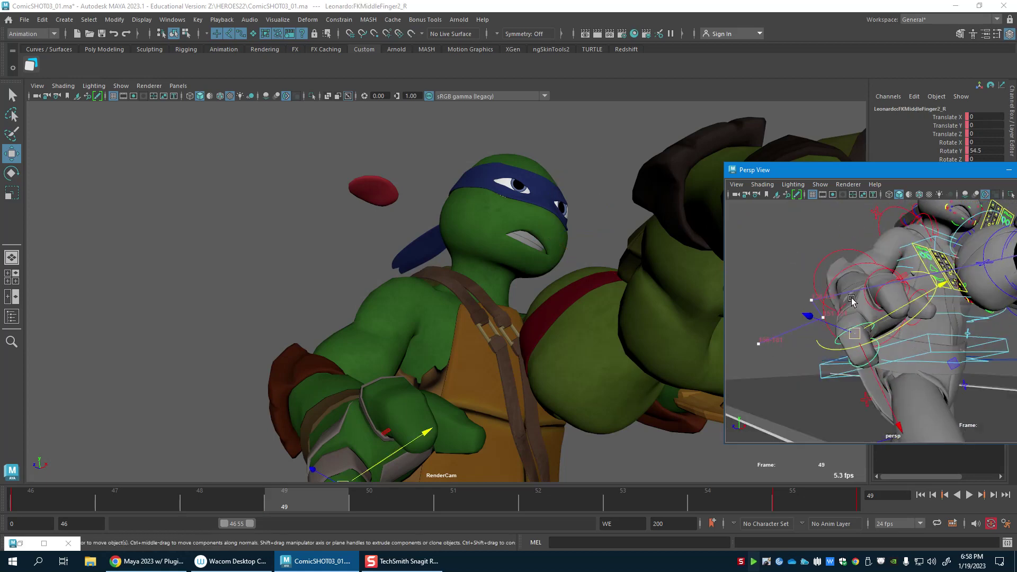
click(874, 278)
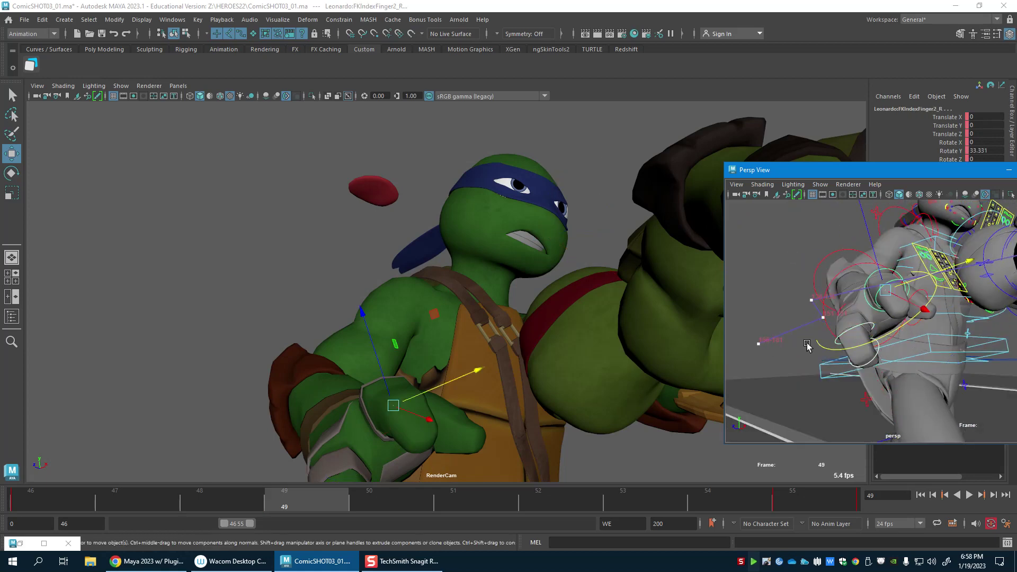
drag(332, 502, 546, 492)
key(e)
drag(462, 396, 415, 334)
key(w)
Step: Select Leonardo's FKMiddleFinger1_R control on the right hand and rotate it at frame 52
click(829, 319)
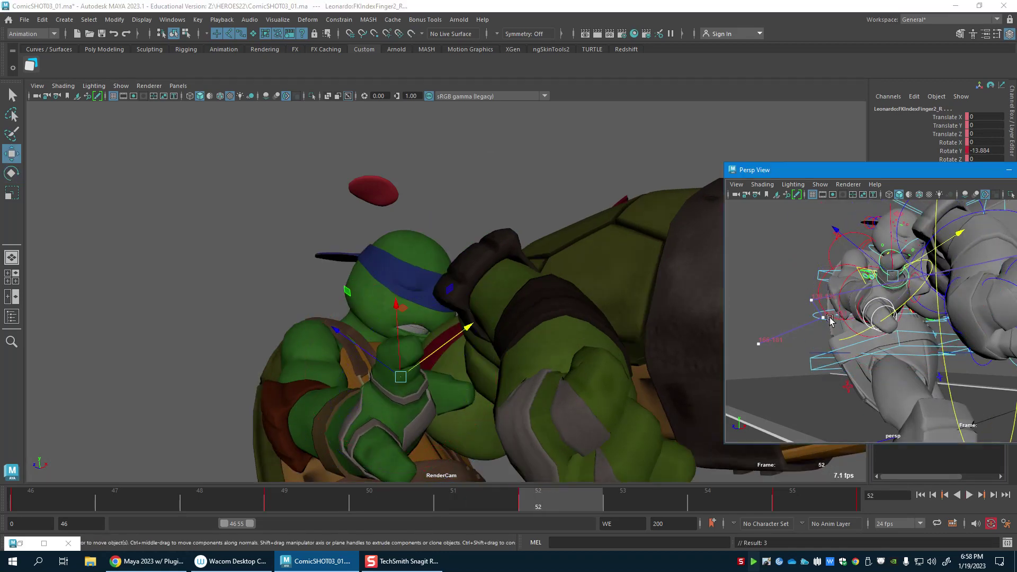
click(839, 288)
alt+drag(841, 290, 880, 309)
click(882, 326)
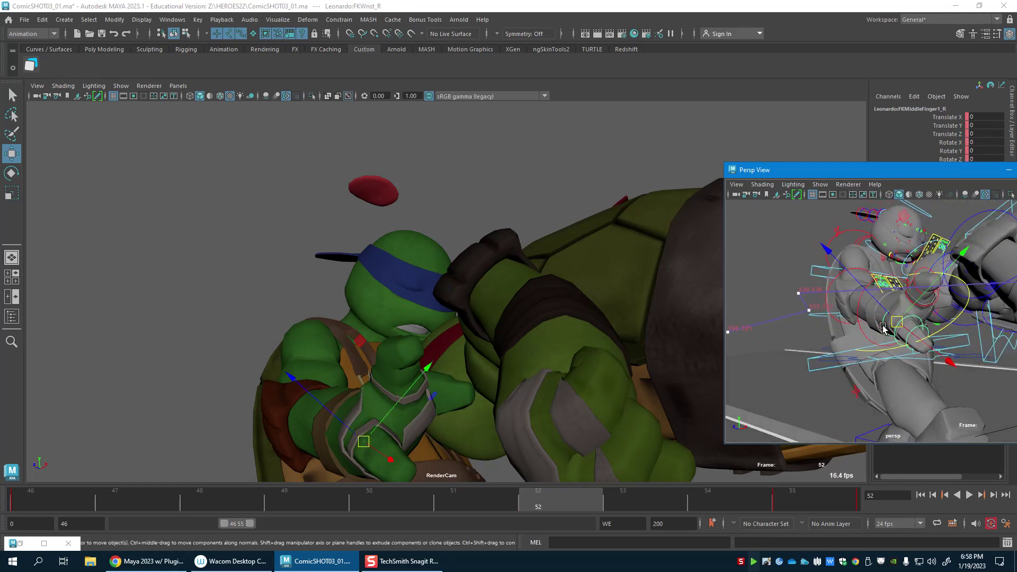
key(e)
drag(345, 386, 504, 488)
Step: Rotate Leonardo's FKMiddleFinger1_R control at frame 55 to a Rotate Y of about -24.024
drag(599, 501, 783, 506)
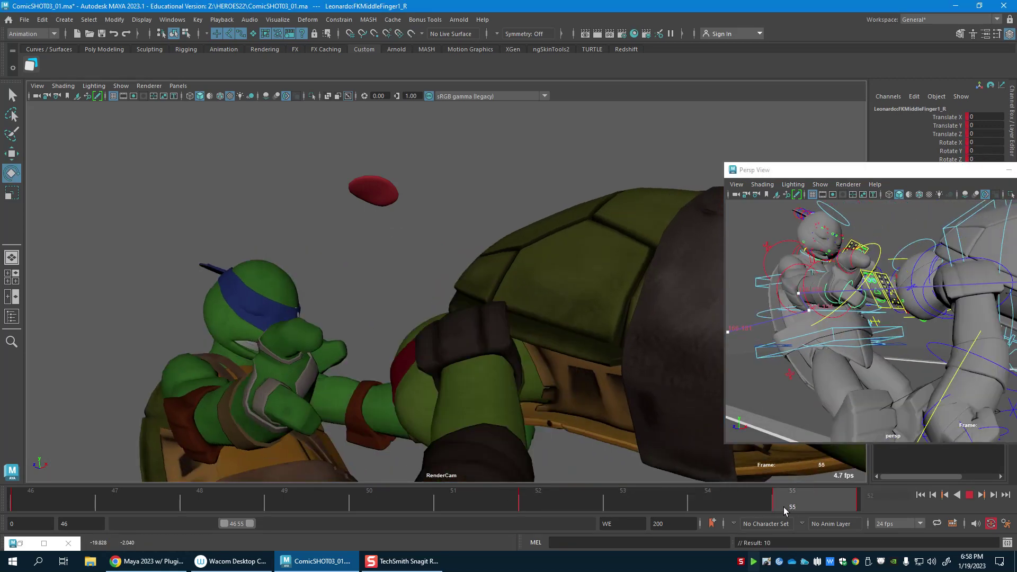
drag(290, 402, 257, 380)
key(w)
Step: Select FKMiddleFinger2_R and the neighbouring finger control on Leonardo's right hand and rotate them together at frame 55
alt+drag(869, 318, 911, 329)
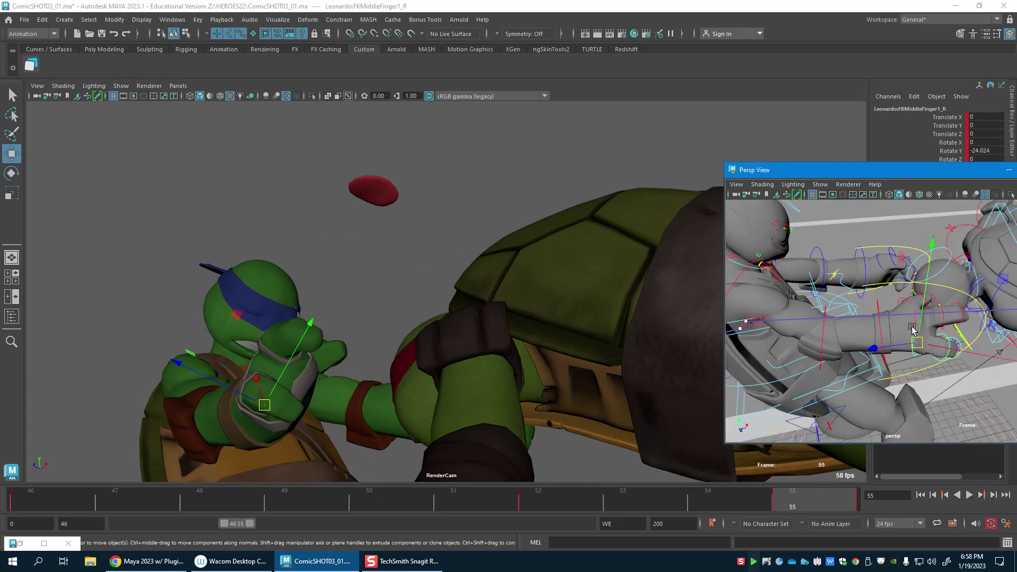
click(943, 320)
shift+click(951, 347)
key(e)
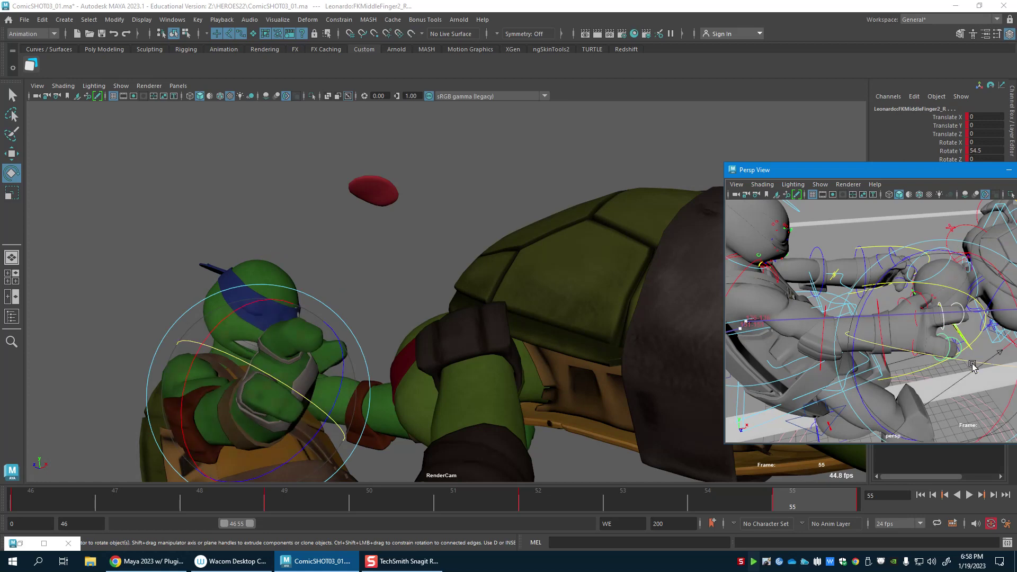
drag(971, 361, 789, 428)
Step: Play back the hand motion, then rotate Leonardo's FKElbow_R control to a Rotate Z of about 41.788 at frame 50
key(alt+v)
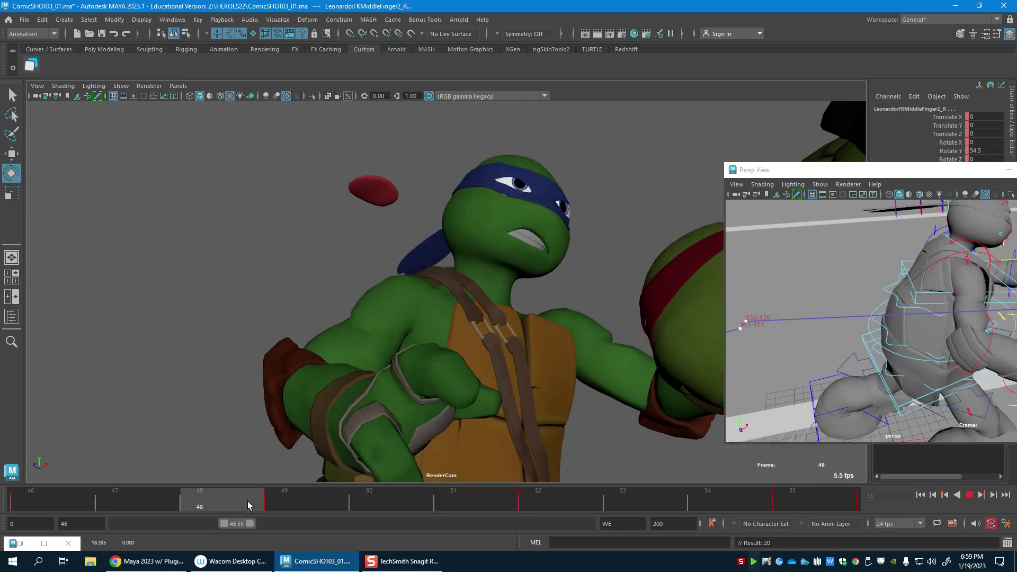
key(alt+v)
alt+drag(891, 367, 851, 329)
key(w)
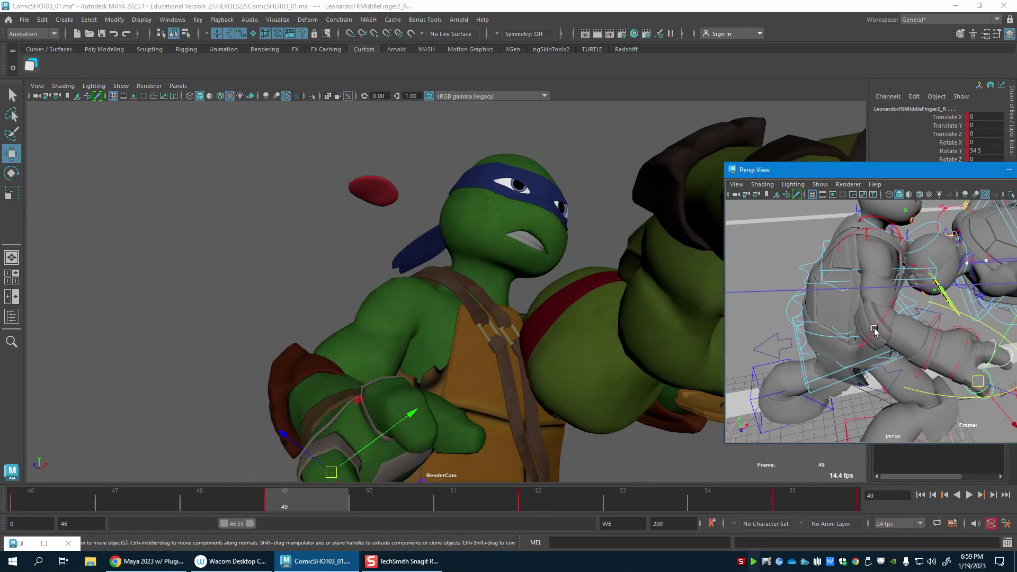
click(875, 333)
key(e)
drag(384, 395, 336, 481)
click(369, 503)
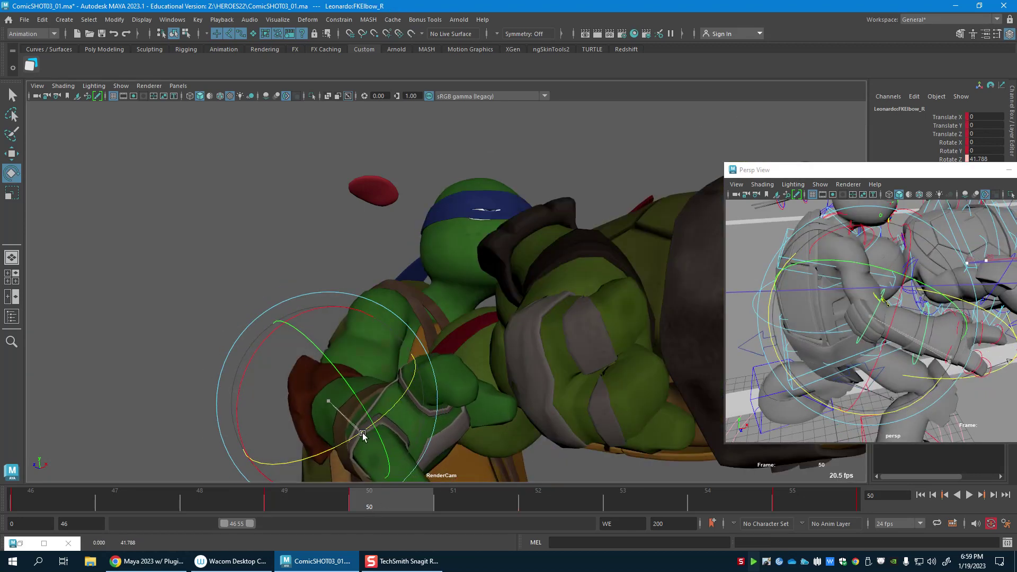
Step: Rotate and key Leonardo's FKElbow_R control at frames 52 and 55
drag(406, 501, 538, 503)
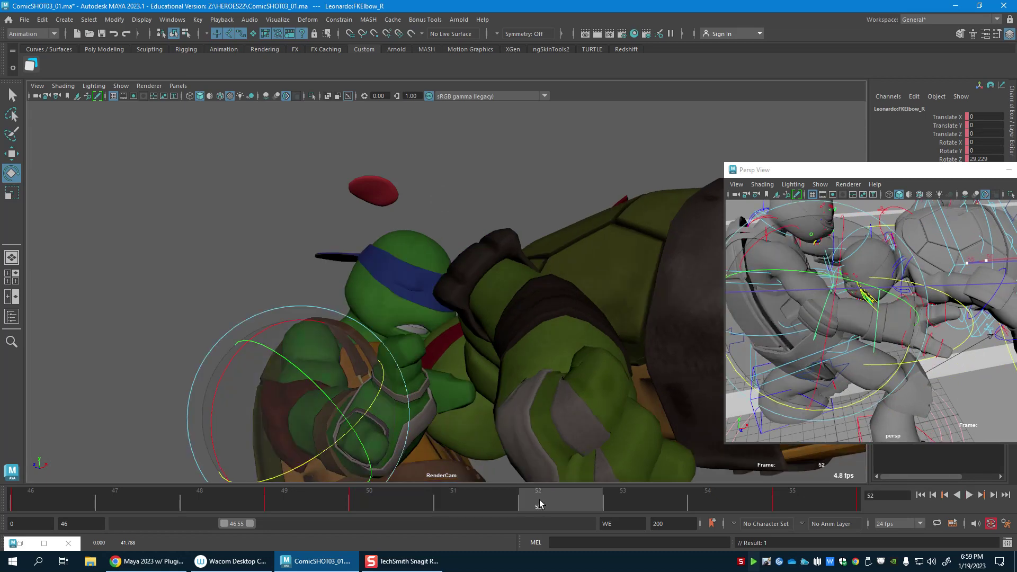
drag(328, 447, 785, 510)
key(s)
drag(227, 443, 201, 465)
key(s)
Step: Play back frames 46 to 55 through RenderCam with the floating Persp View moved out of the way
click(969, 496)
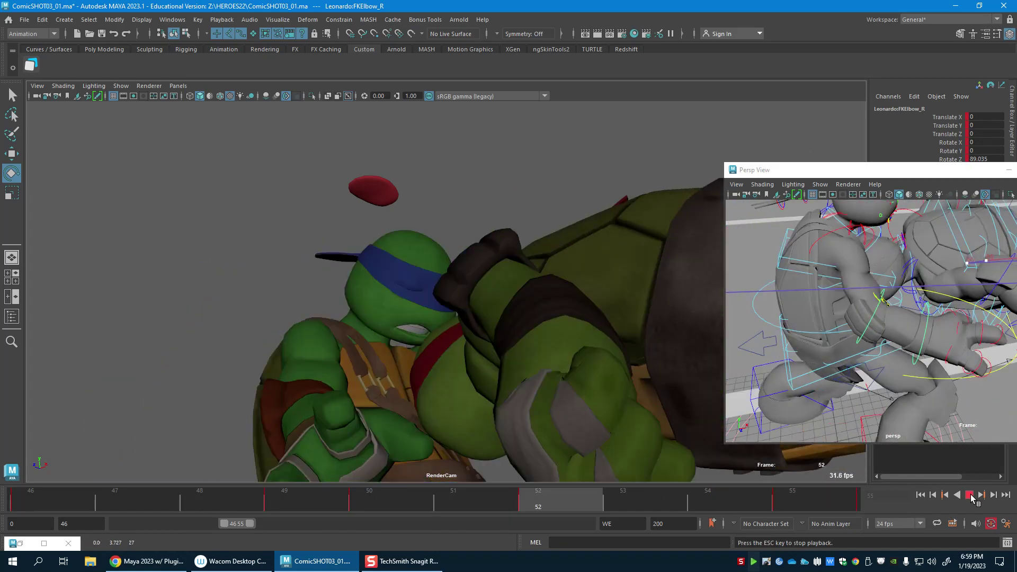
drag(945, 173, 1015, 364)
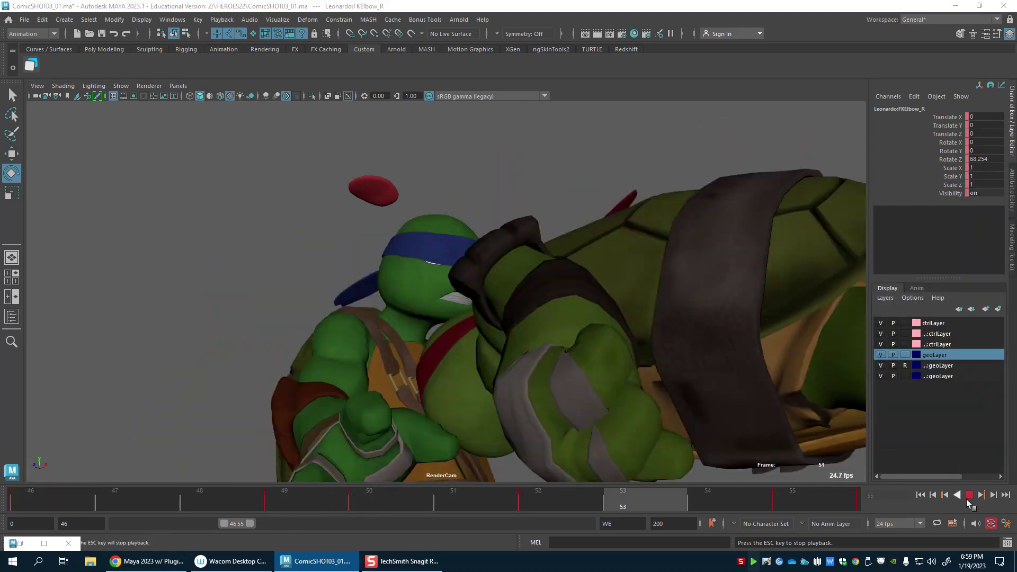
click(969, 495)
Step: Deselect all controls and save the scene ComicSHOT03_01.ma
click(171, 227)
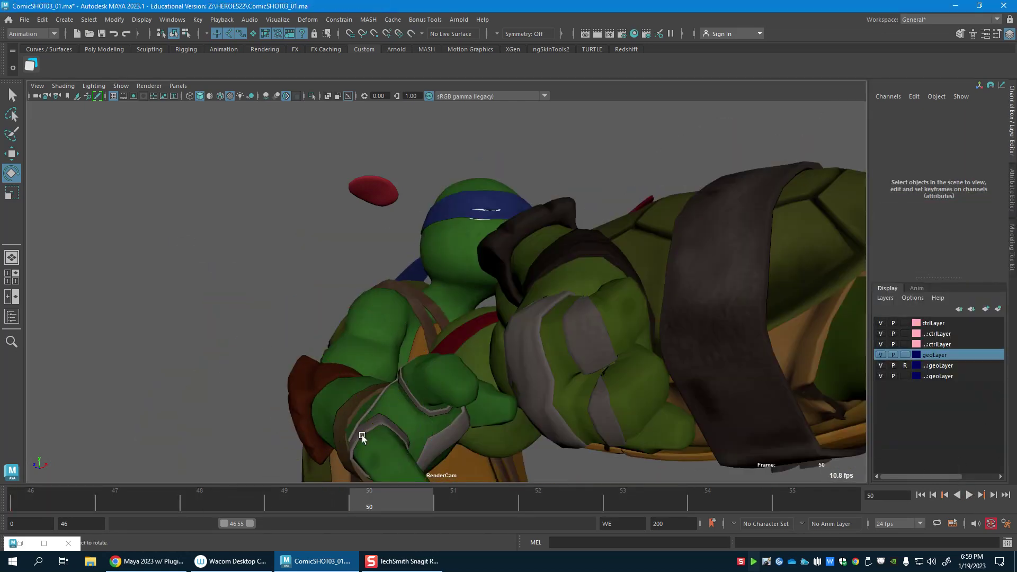
right_click(376, 497)
click(160, 382)
key(q)
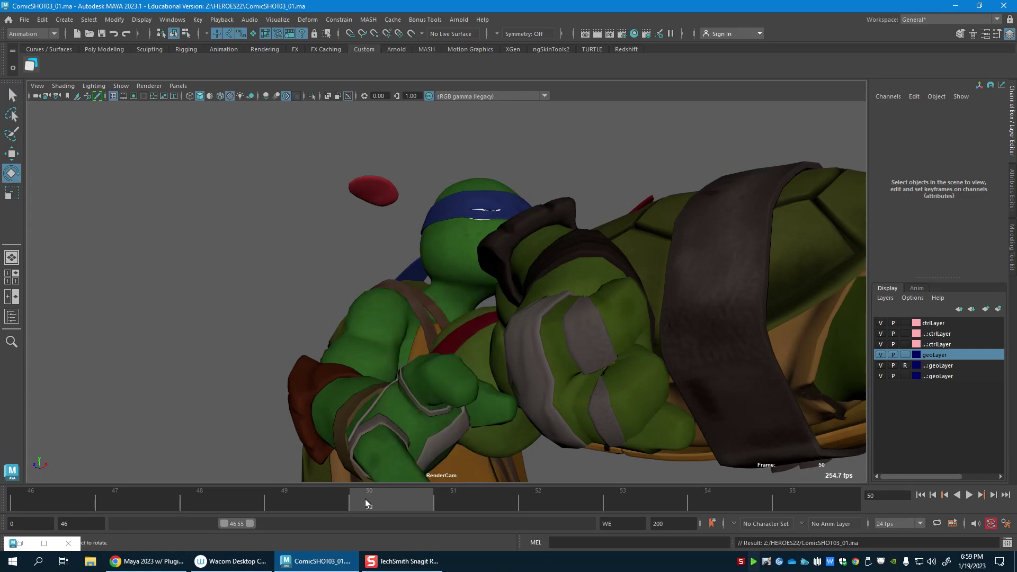
Step: Playblast frames 46 to 55, watch the result in FCheck, and close the preview
right_drag(364, 499, 395, 488)
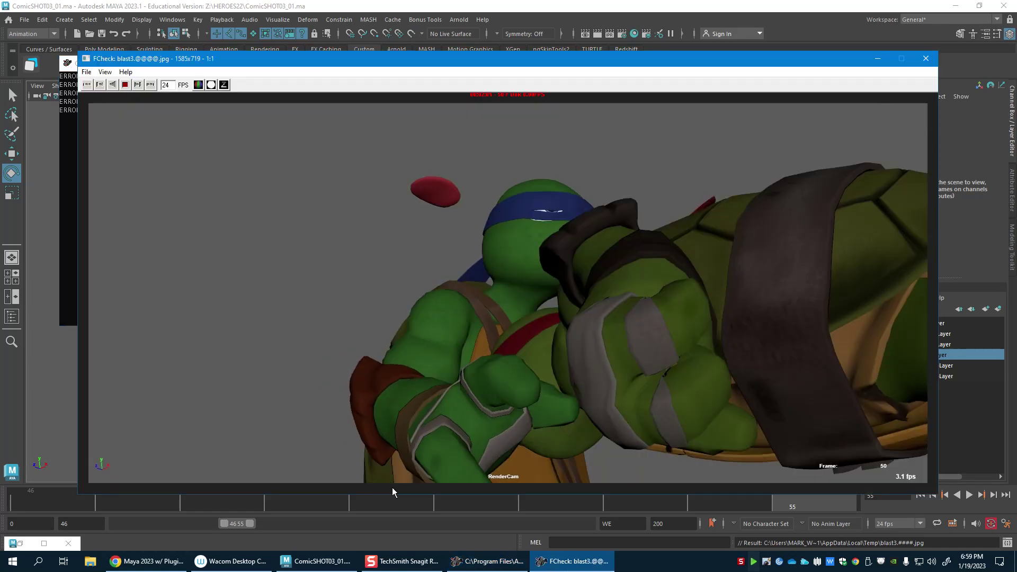
mouse_move(398, 570)
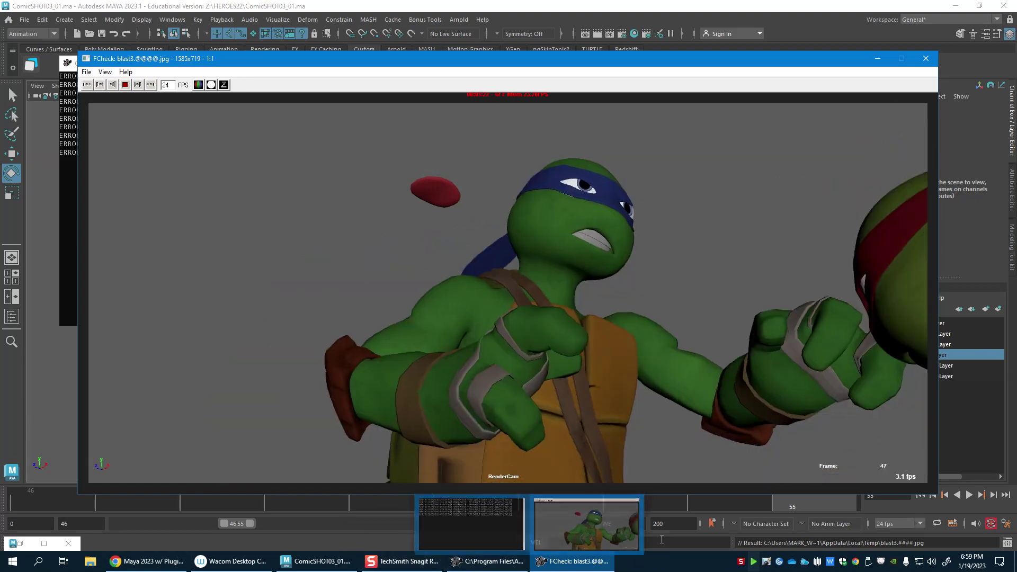
click(925, 59)
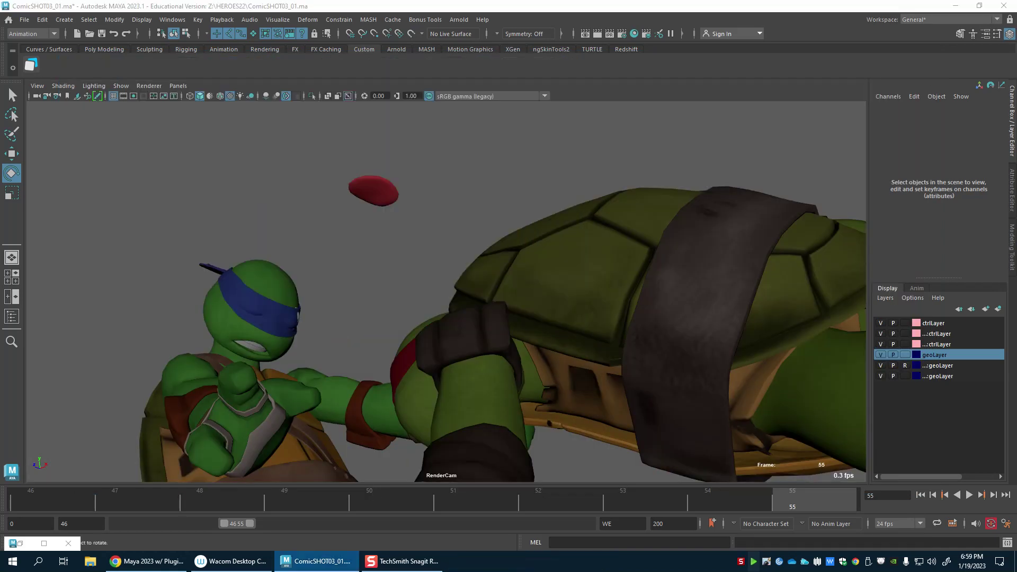
Step: Move Raphael's RootX_M control to Translate Z 98.866 at frame 55 and key its in-between pose at frame 52
key(ctrl+z)
key(alt+v)
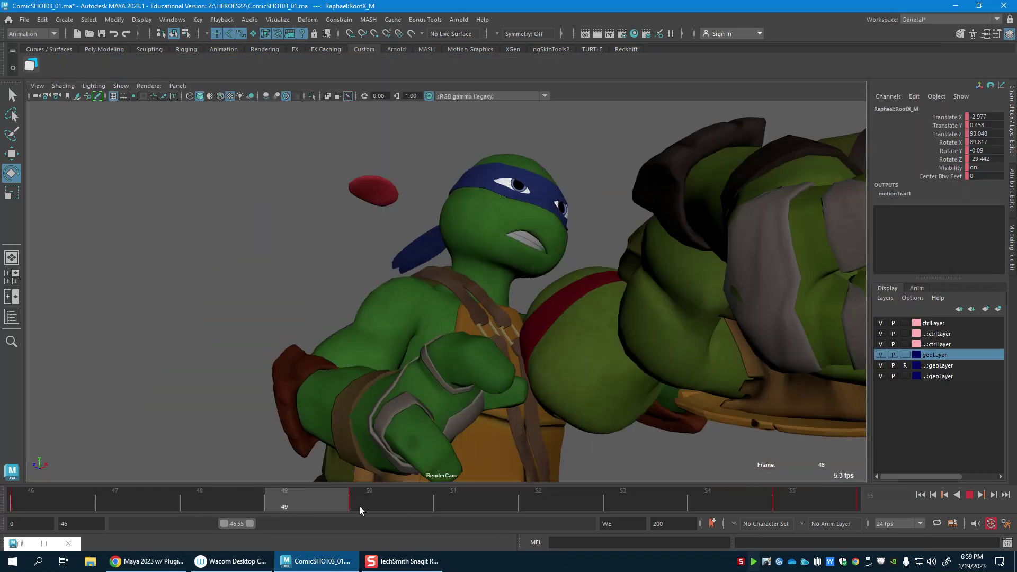
click(819, 495)
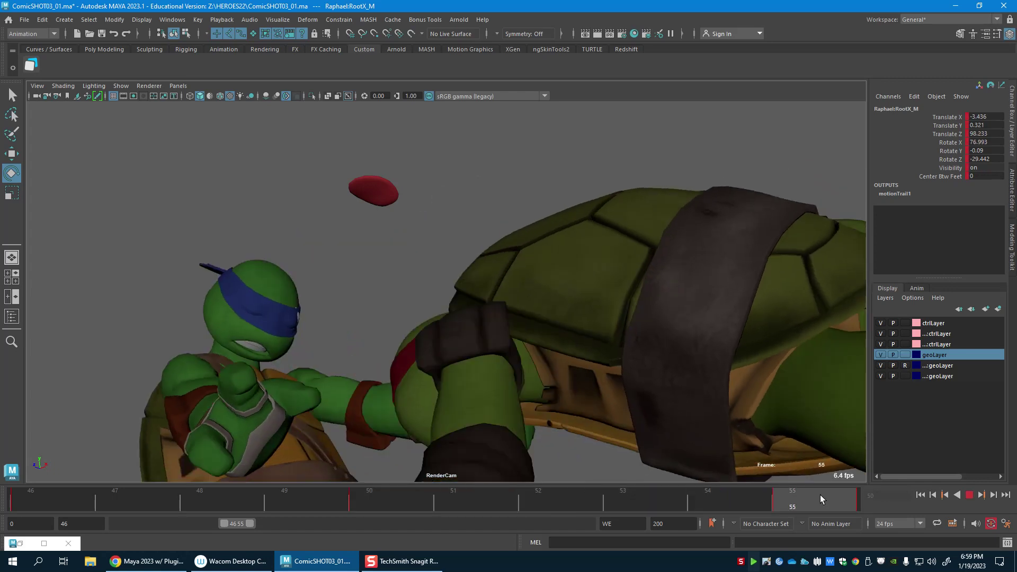
key(w)
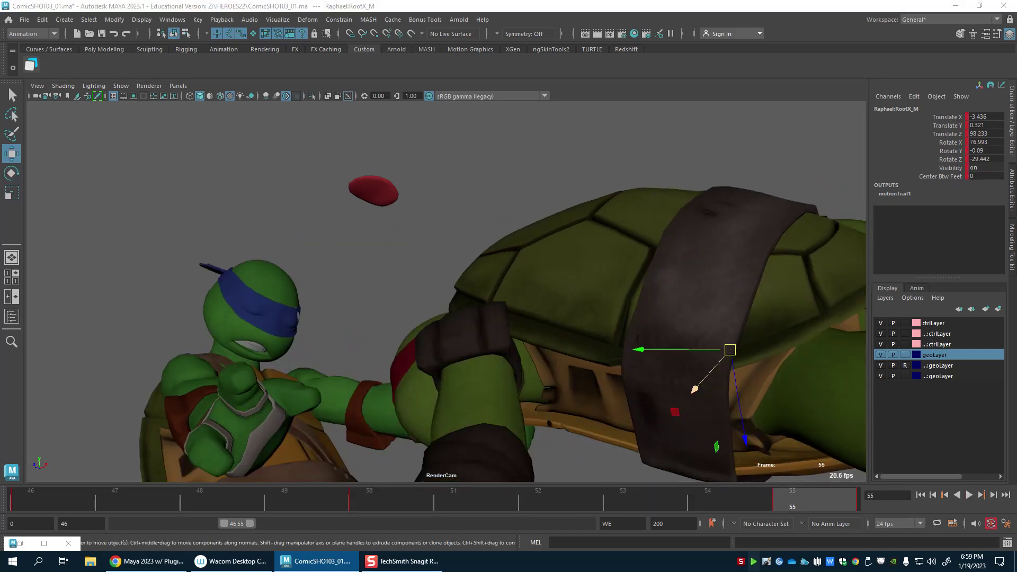
click(920, 134)
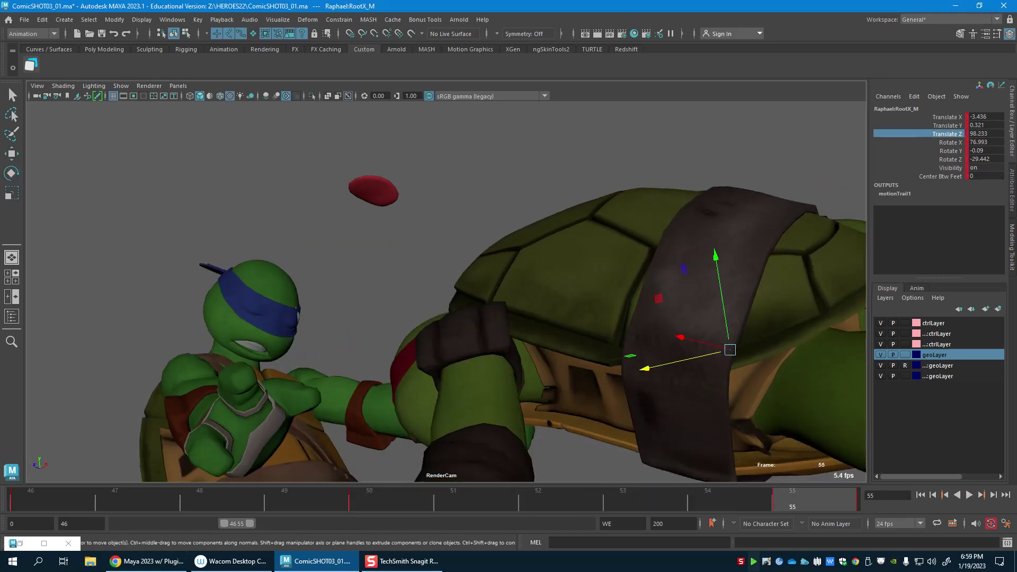
middle_drag(639, 369, 615, 375)
drag(692, 260, 694, 276)
key(ctrl+z)
drag(371, 503, 580, 514)
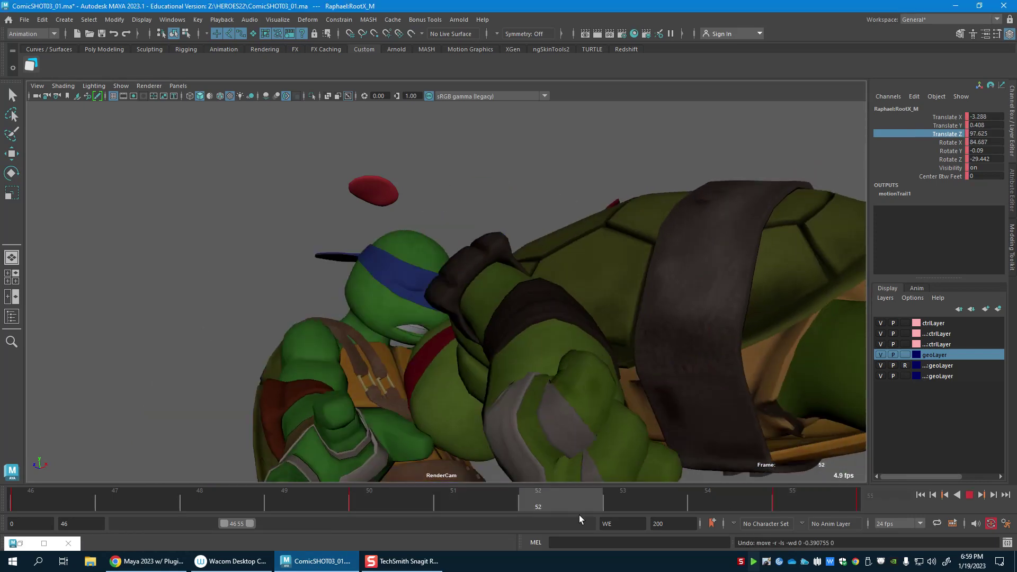
key(s)
Step: At frame 55, rotate Raphael's RootX_M control to Rotate X 71.453, lower it to Translate Y 0.21, and key its translation
click(828, 490)
key(e)
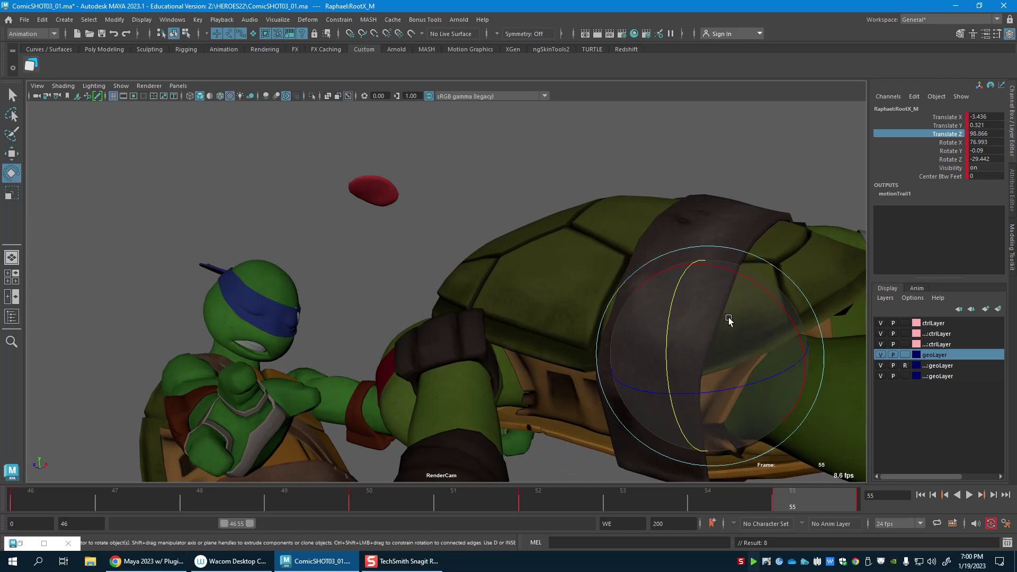
drag(769, 291, 745, 325)
key(w)
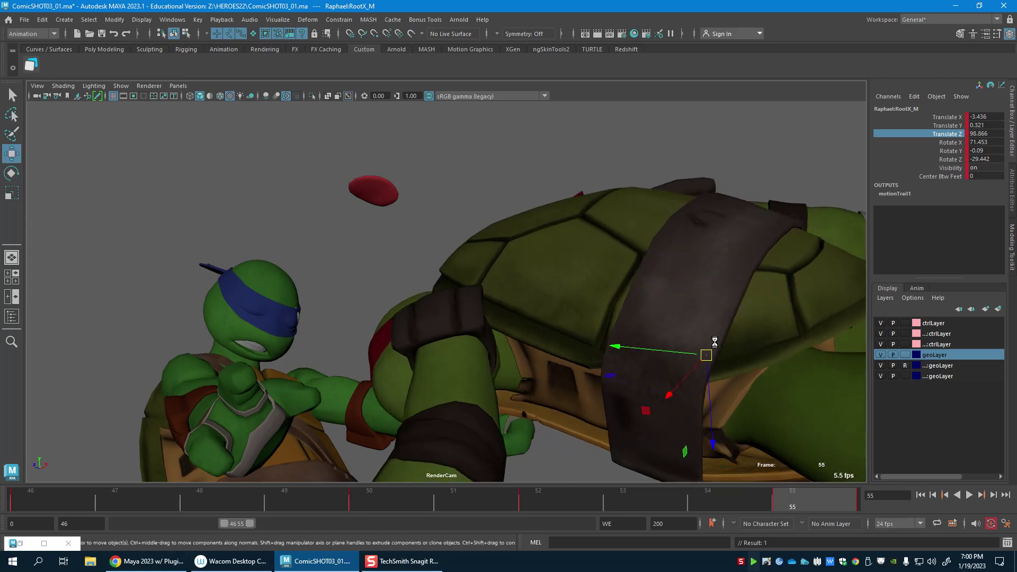
drag(706, 354, 705, 360)
key(shift+w)
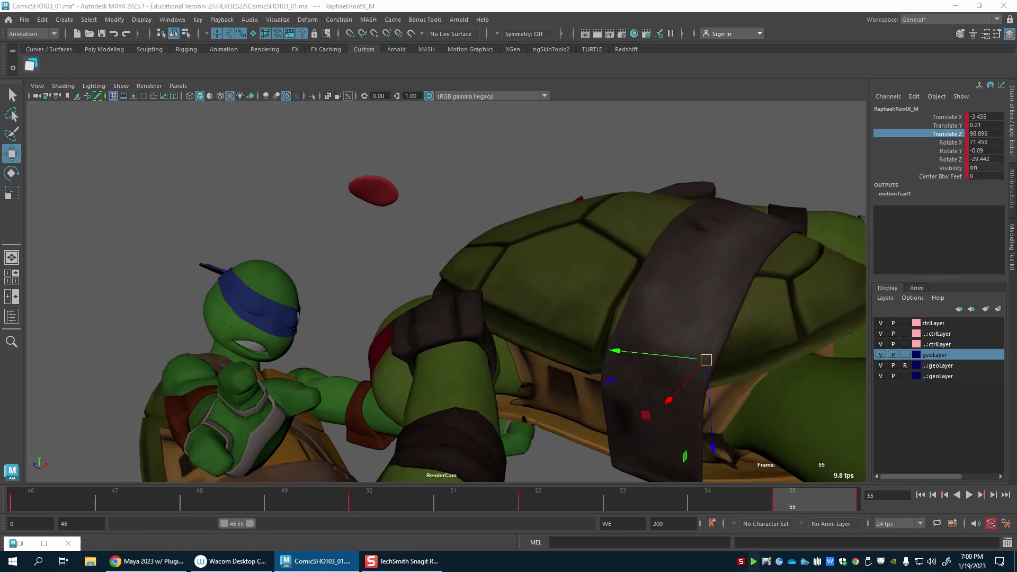
Step: Key Raphael's FKHip_L control at frame 51, and key it with Rotate Z 37.583 at frame 55
click(709, 383)
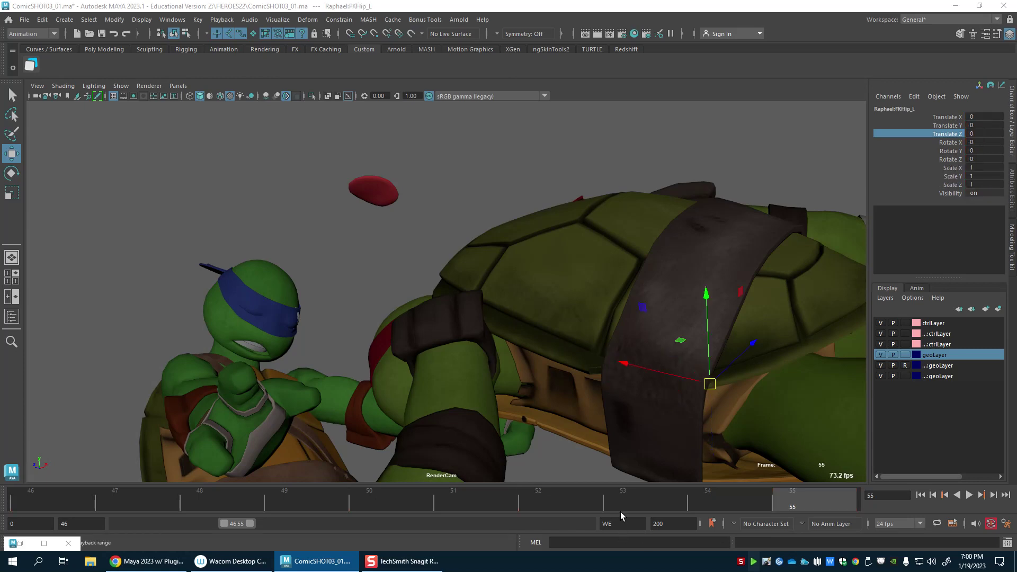
drag(609, 503, 482, 498)
key(s)
key(alt+v)
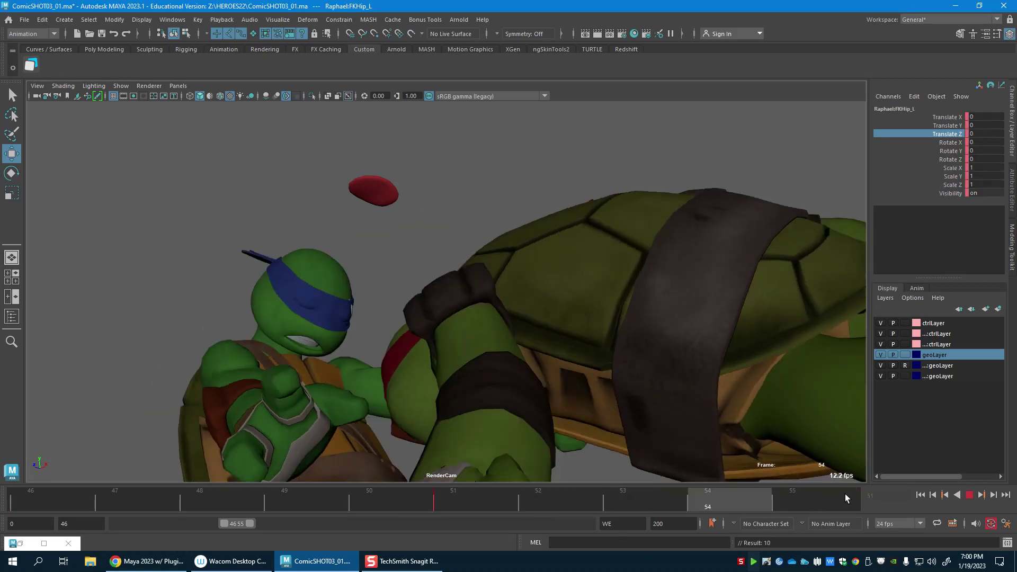
key(alt+v)
key(e)
drag(783, 356, 851, 428)
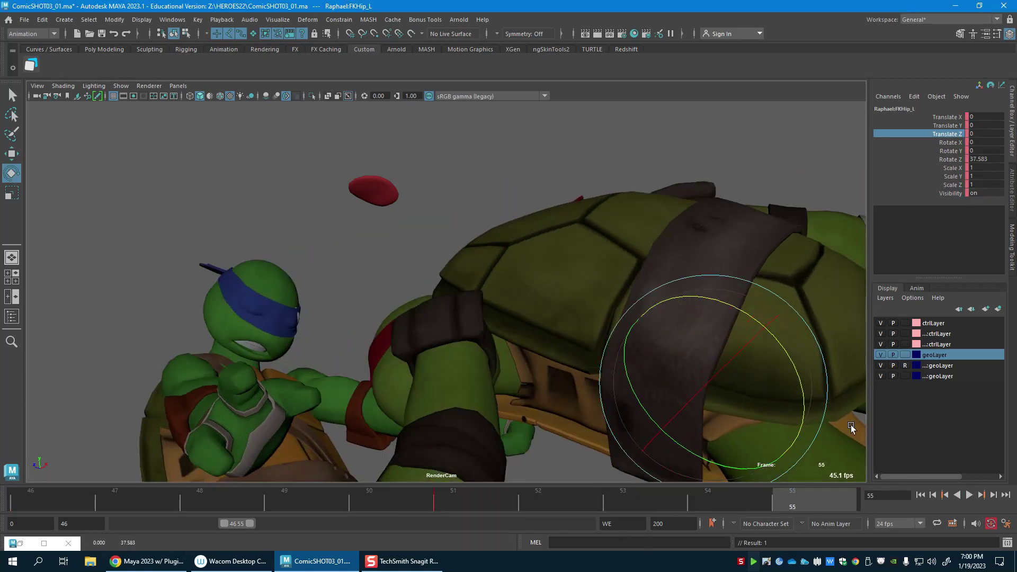
key(w)
key(s)
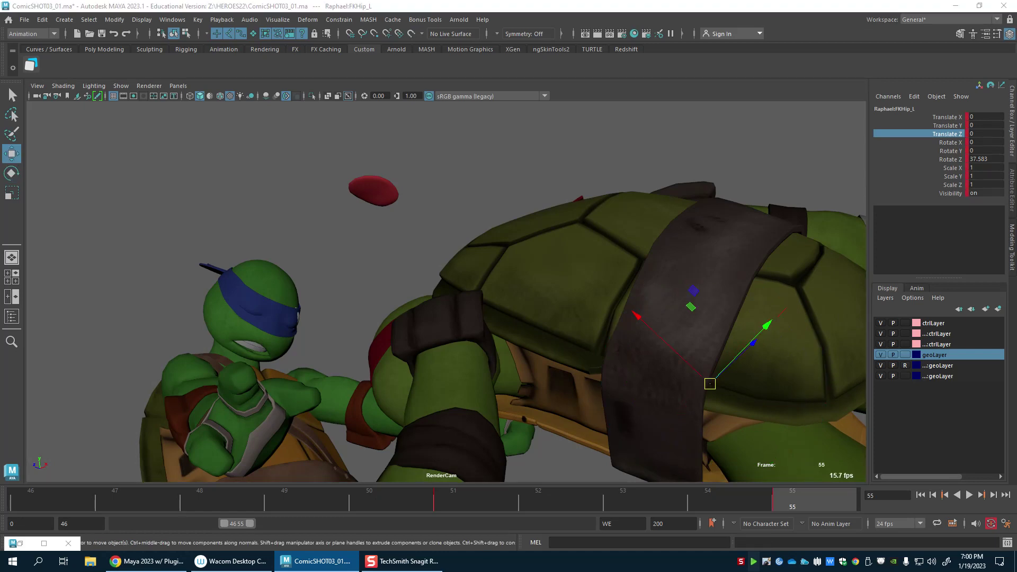
Step: Key Raphael's FKHip_R control at frame 51, and key it with Rotate Z 15.44 at frame 55
click(749, 336)
click(418, 500)
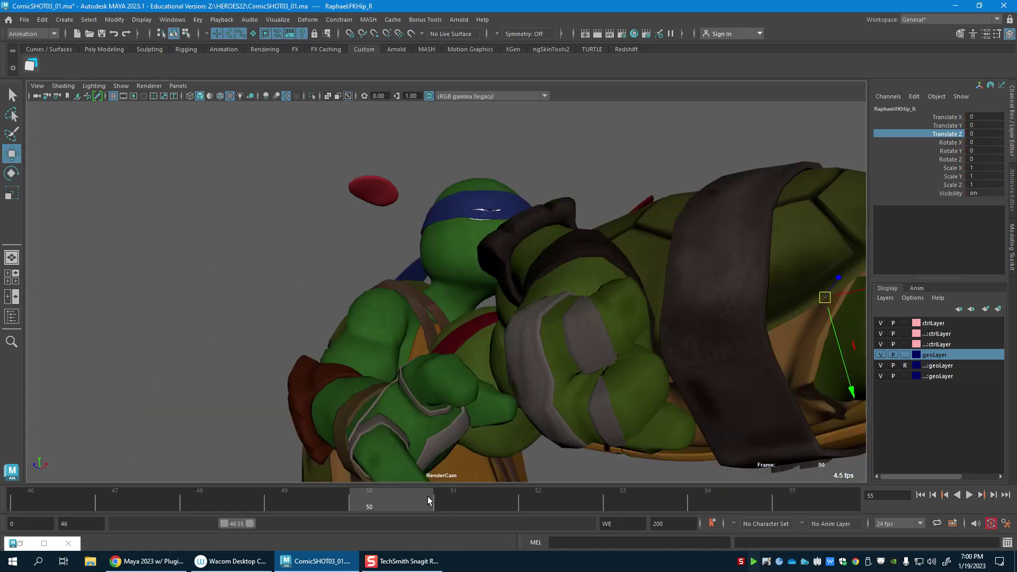
drag(428, 500, 751, 504)
key(e)
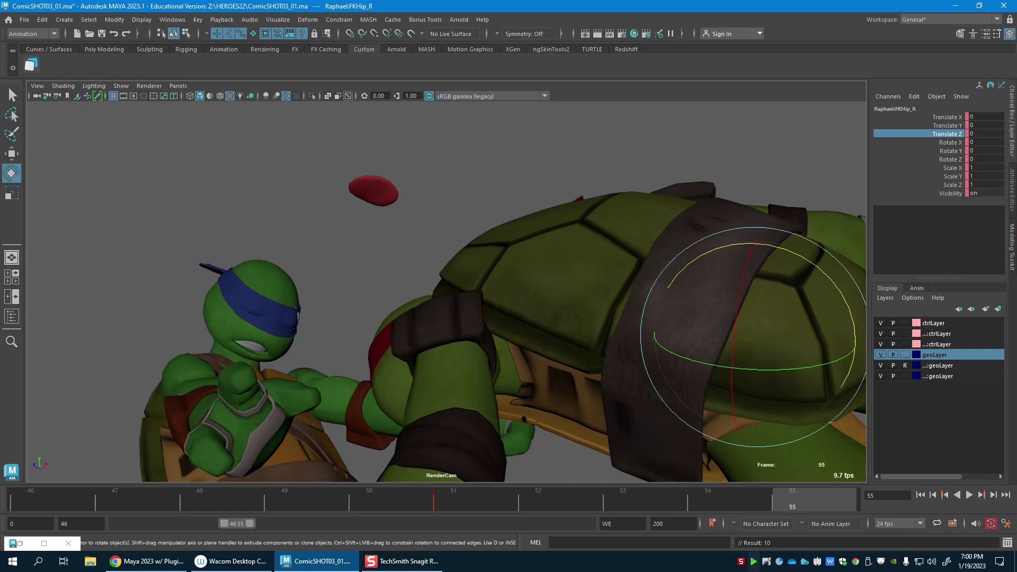
drag(842, 295, 826, 405)
key(s)
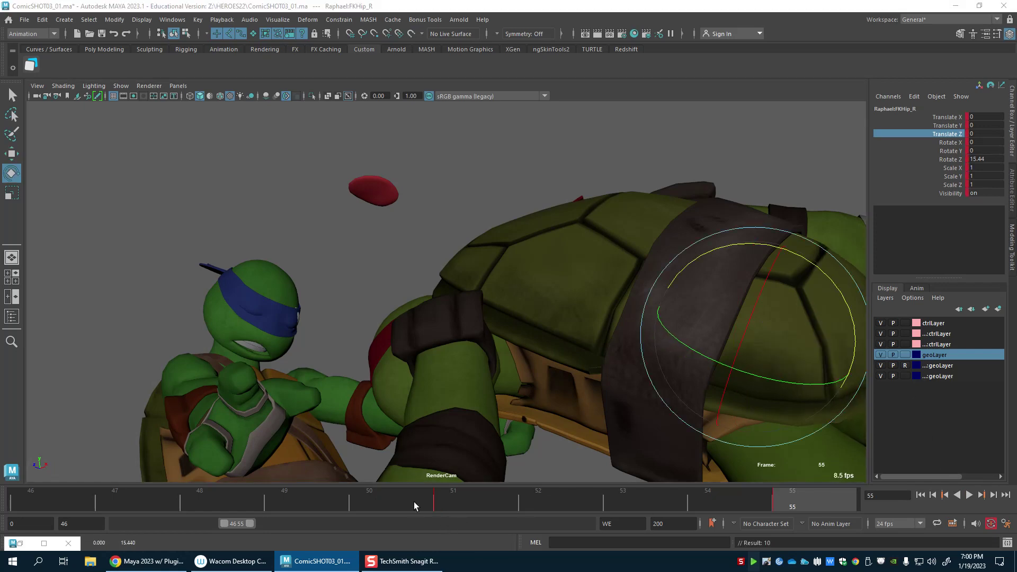
Step: Playblast frames 46 to 55 through RenderCam and review the clip
drag(414, 501, 862, 529)
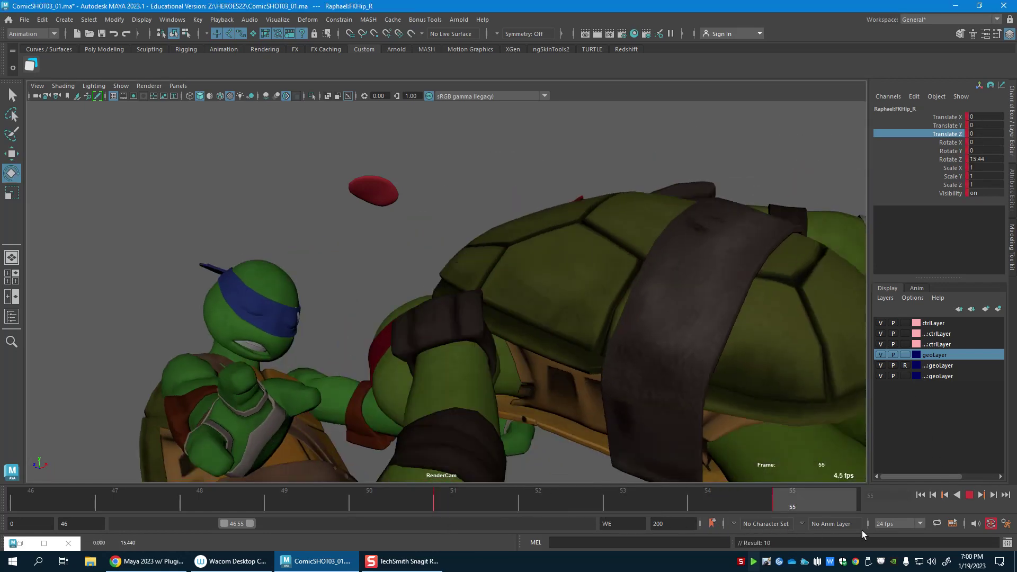
click(497, 181)
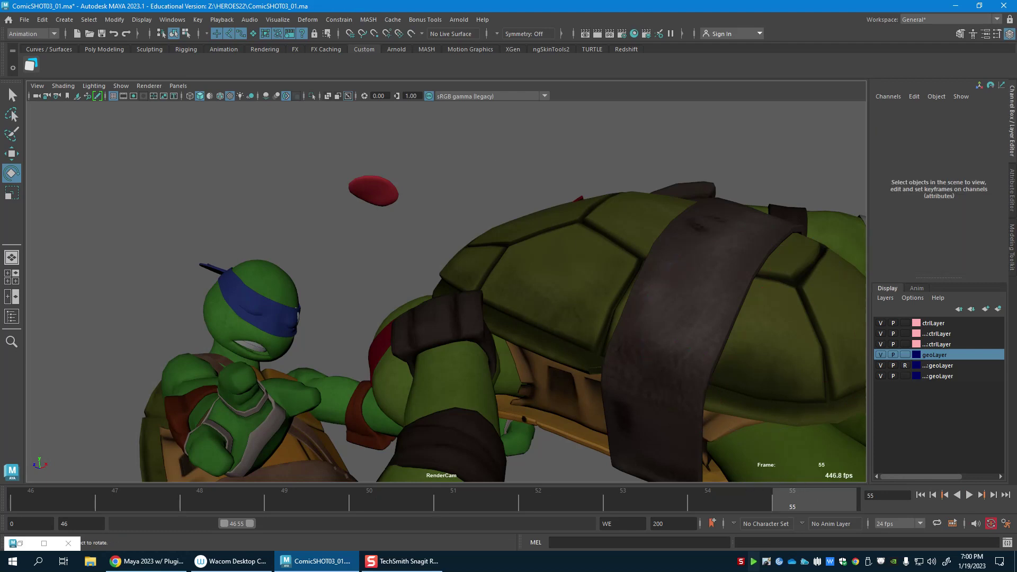
right_click(767, 482)
click(773, 489)
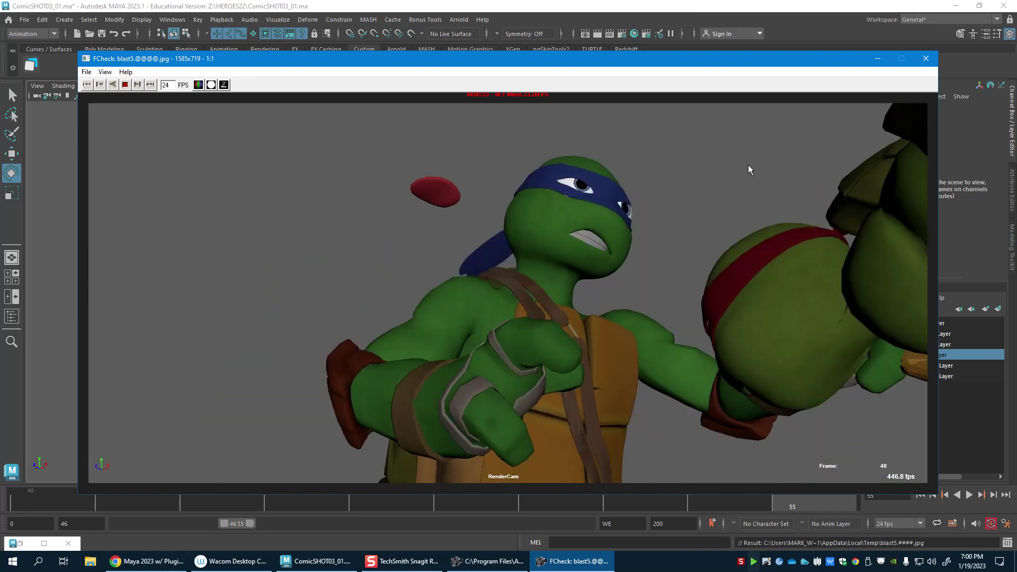
click(868, 147)
click(925, 59)
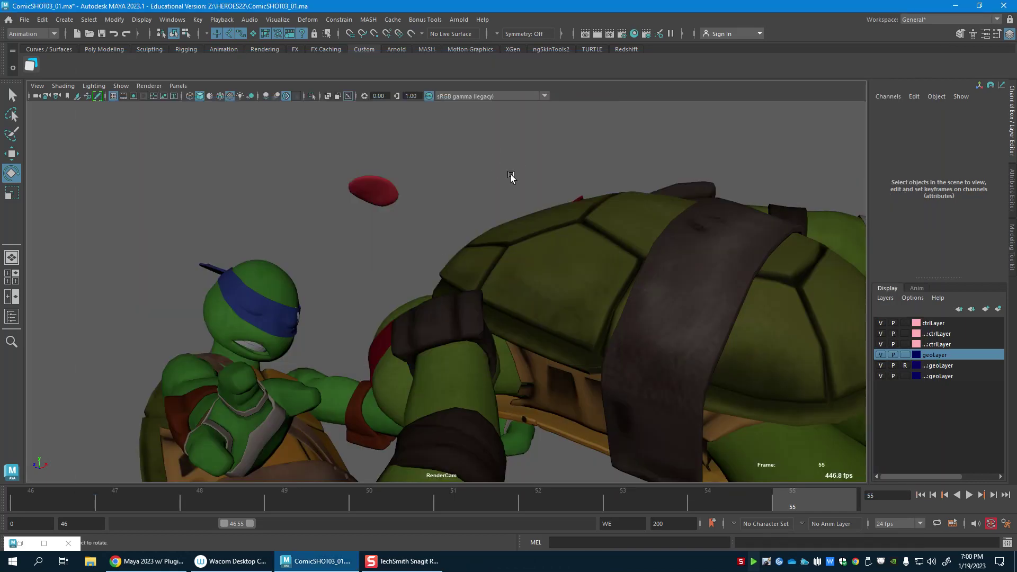
Step: Save the current scene, and save it again under the new name ComicSHOT04_01.ma
key(ctrl+a)
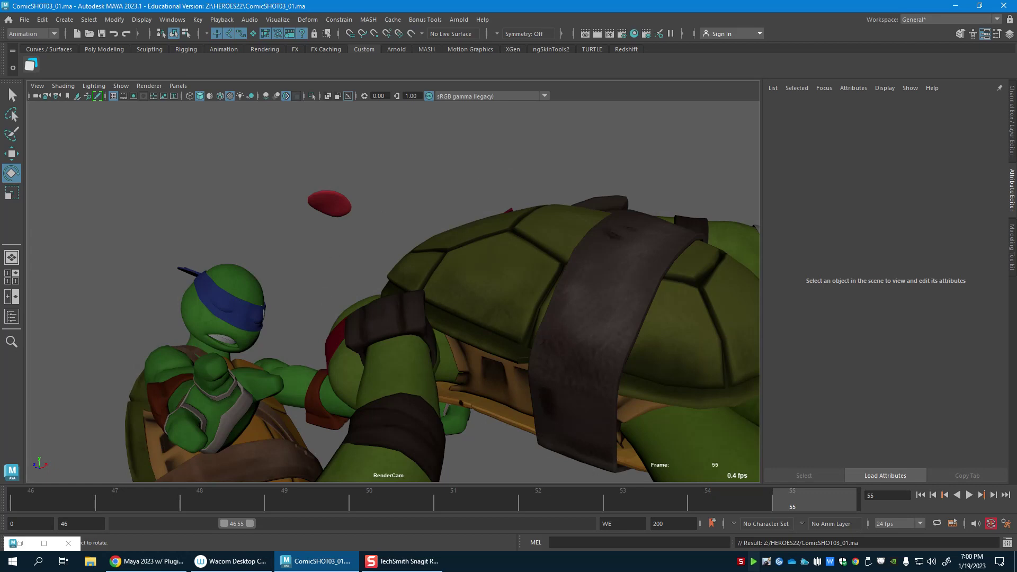
click(25, 21)
click(35, 71)
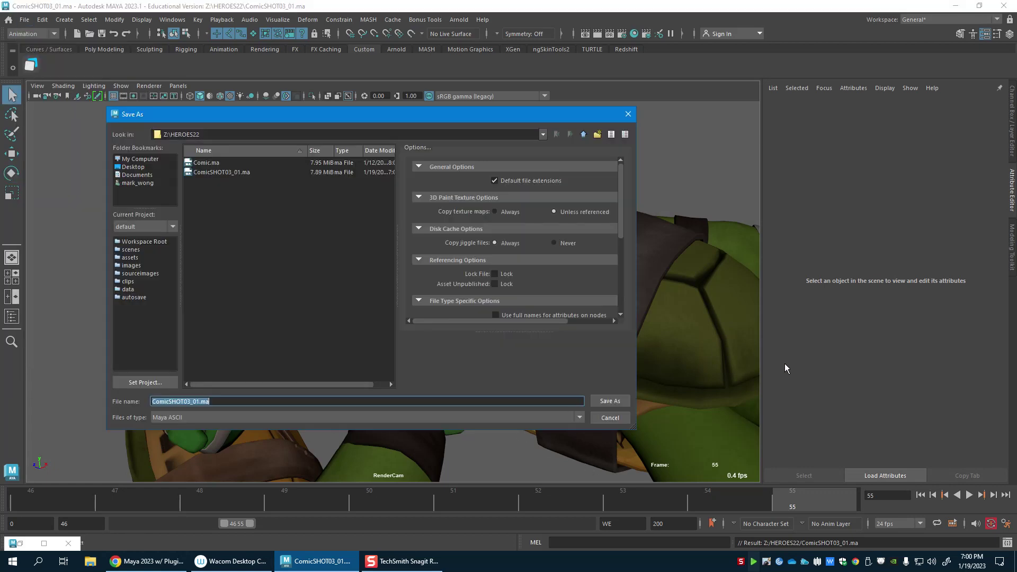
click(191, 402)
text(4)
key(Return)
key(e)
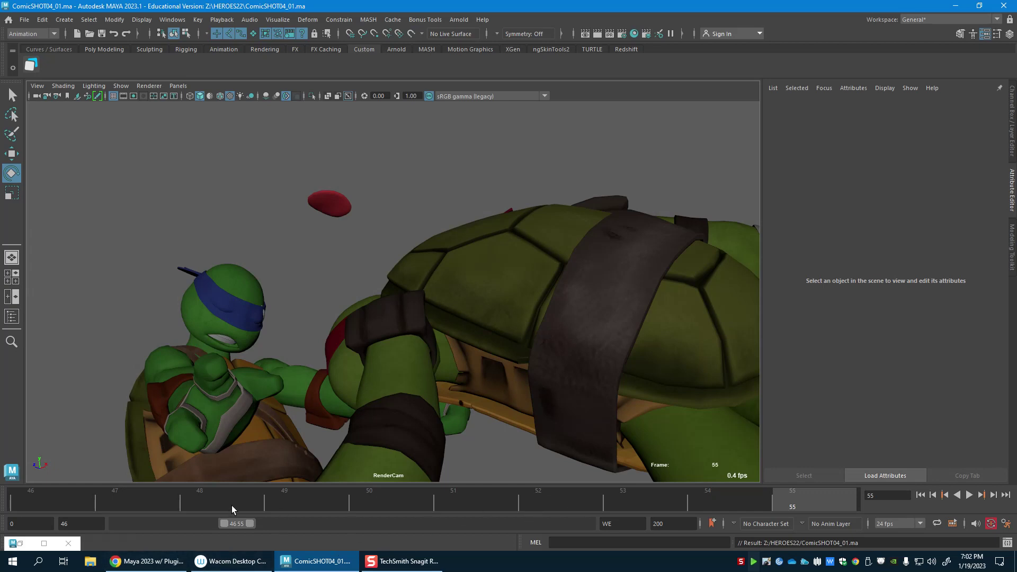
Step: Extend the playback range to end at frame 73 and compare frames 55 and 56 through RenderCam
drag(249, 523, 291, 523)
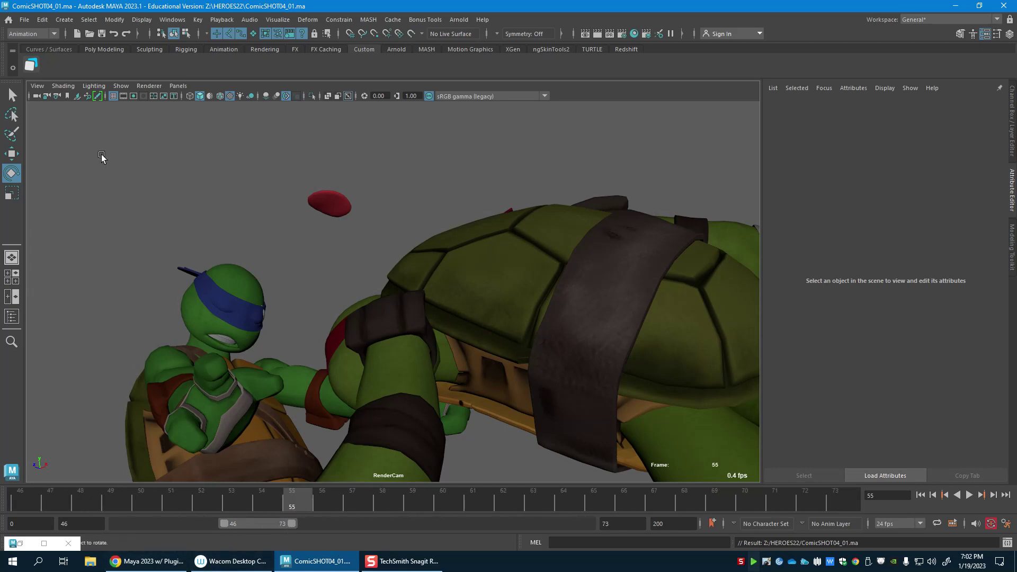
click(324, 507)
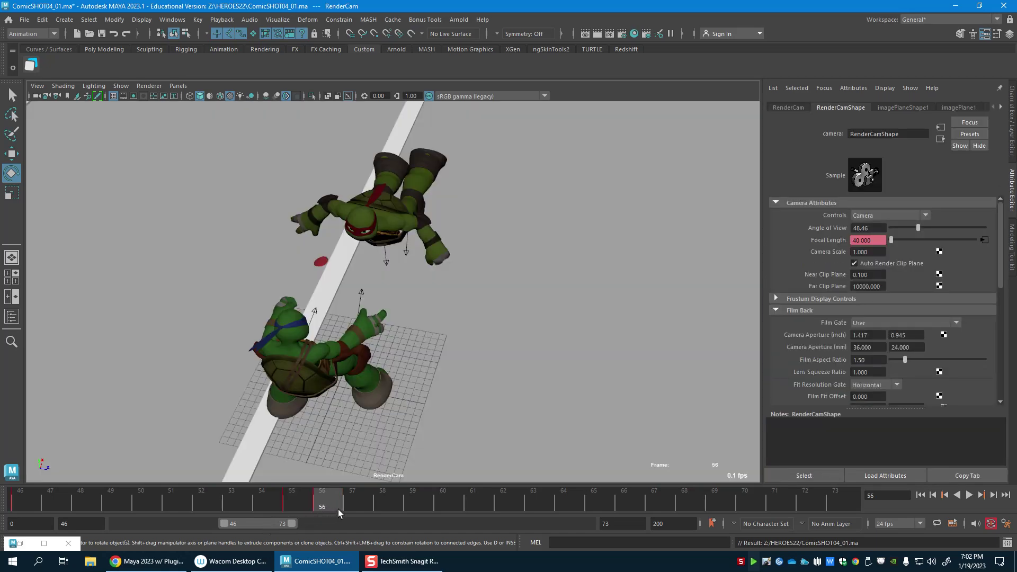
key(alt+v)
click(309, 504)
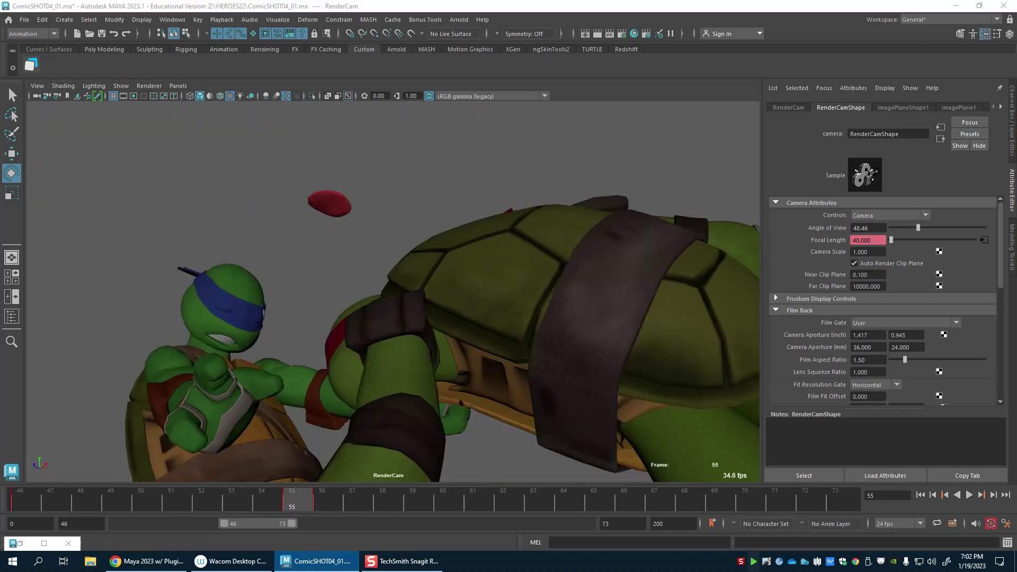
Step: Delete motionTrail1Handle from the scene using the Outliner
key(w)
click(620, 351)
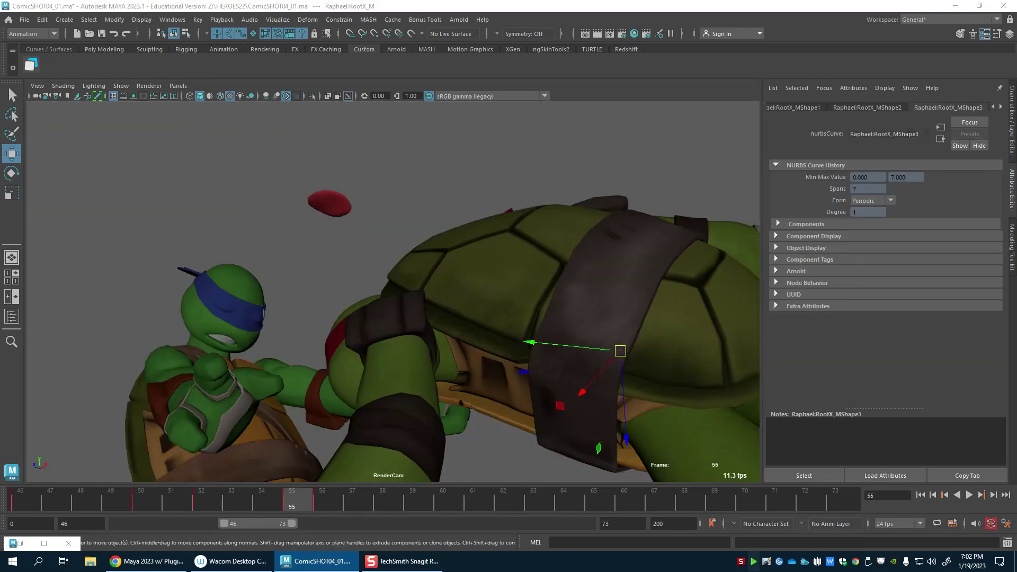
key(shift+o)
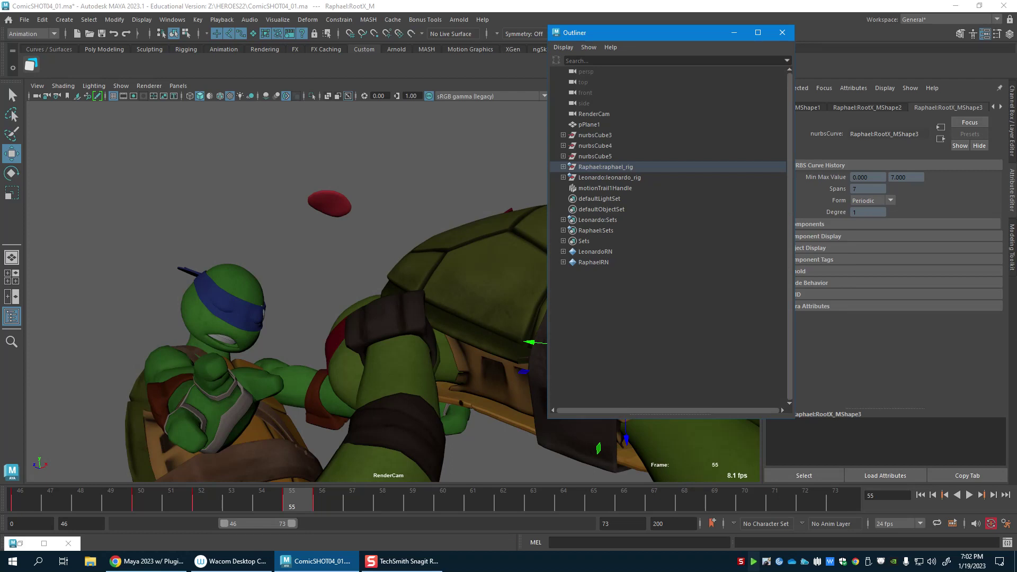
click(605, 188)
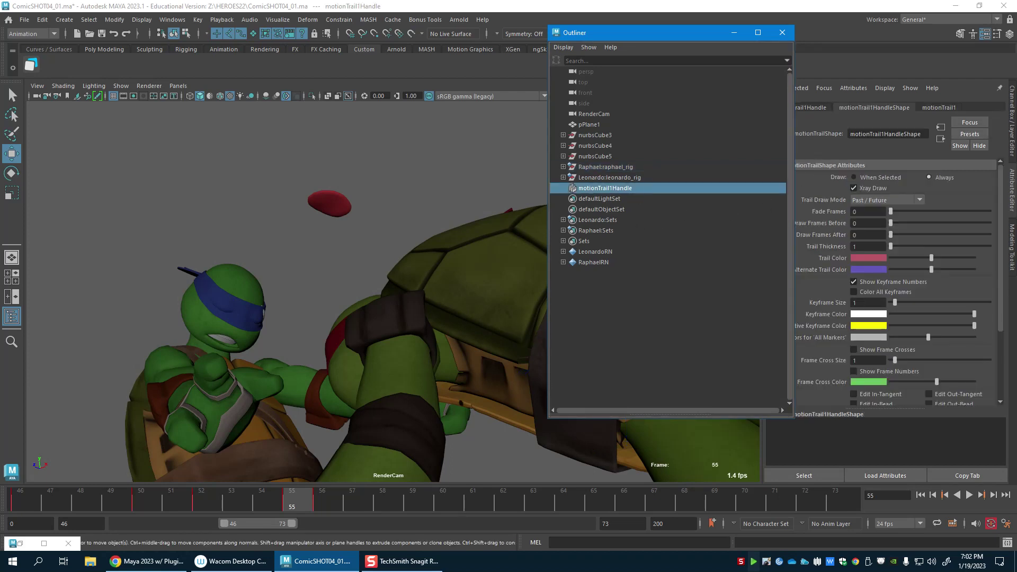
key(Delete)
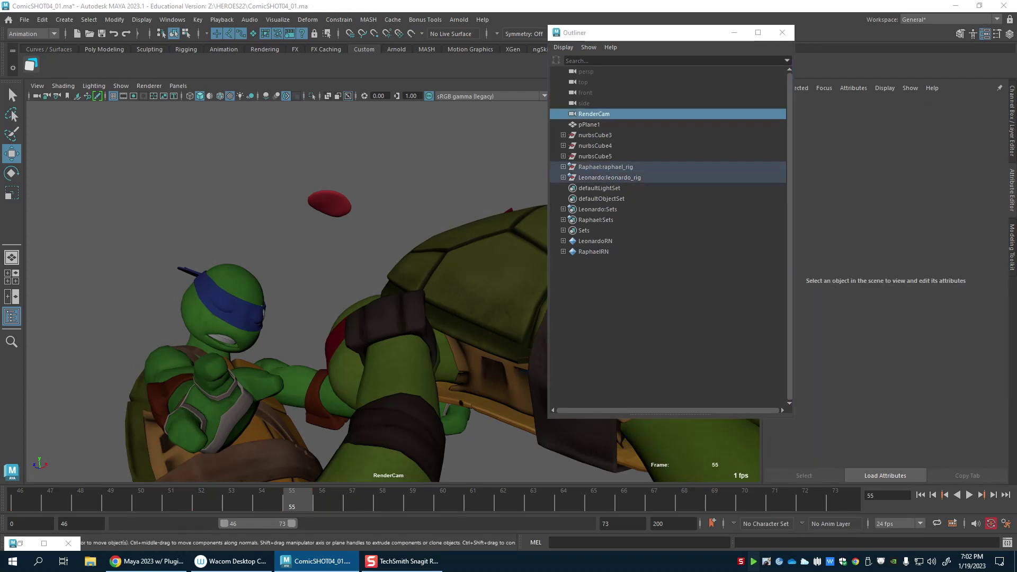
Step: At frame 56, switch both of Raphael's legs to IK by setting their FKIKBlend to 10
click(347, 404)
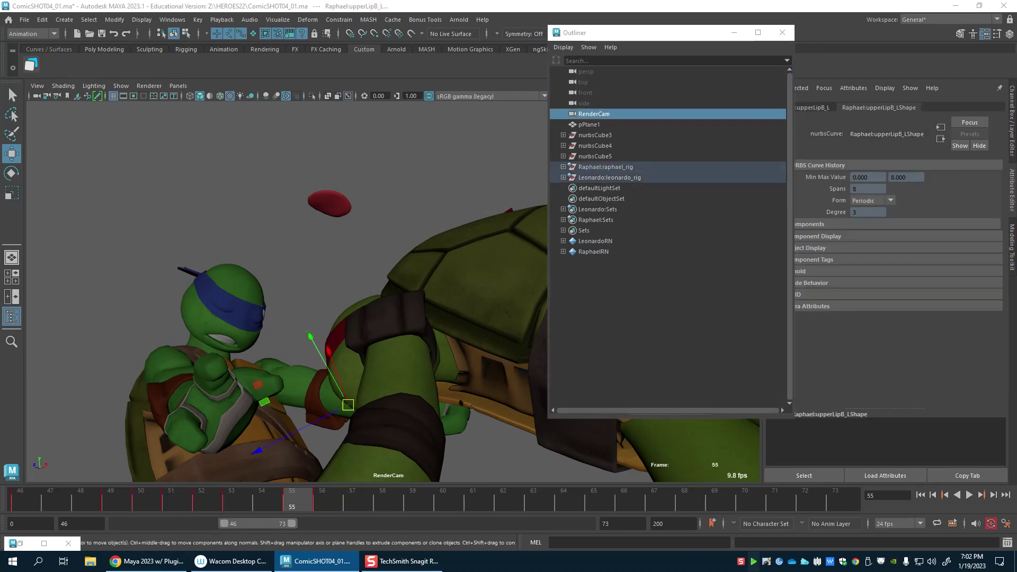
click(319, 506)
click(320, 506)
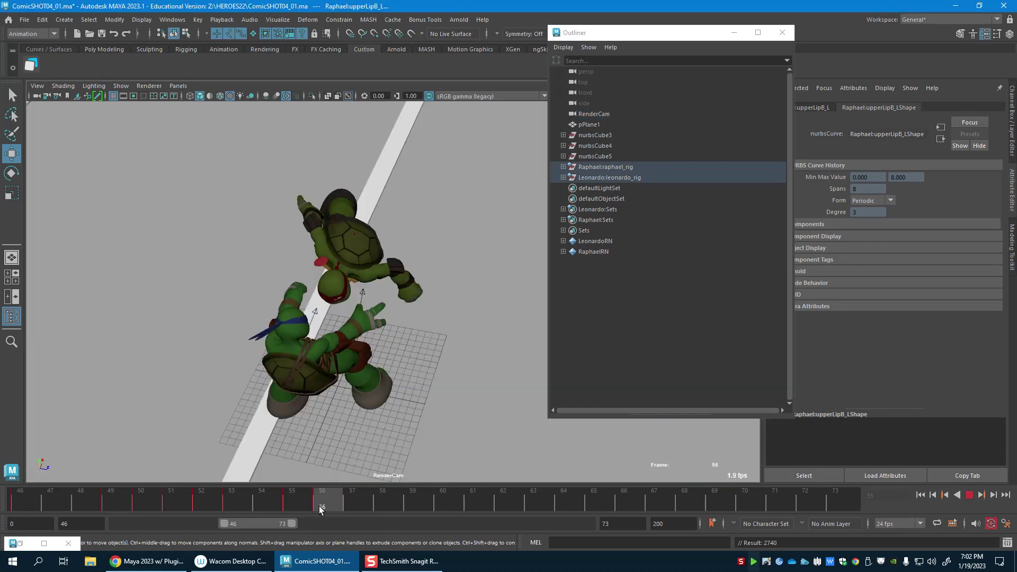
key(alt+v)
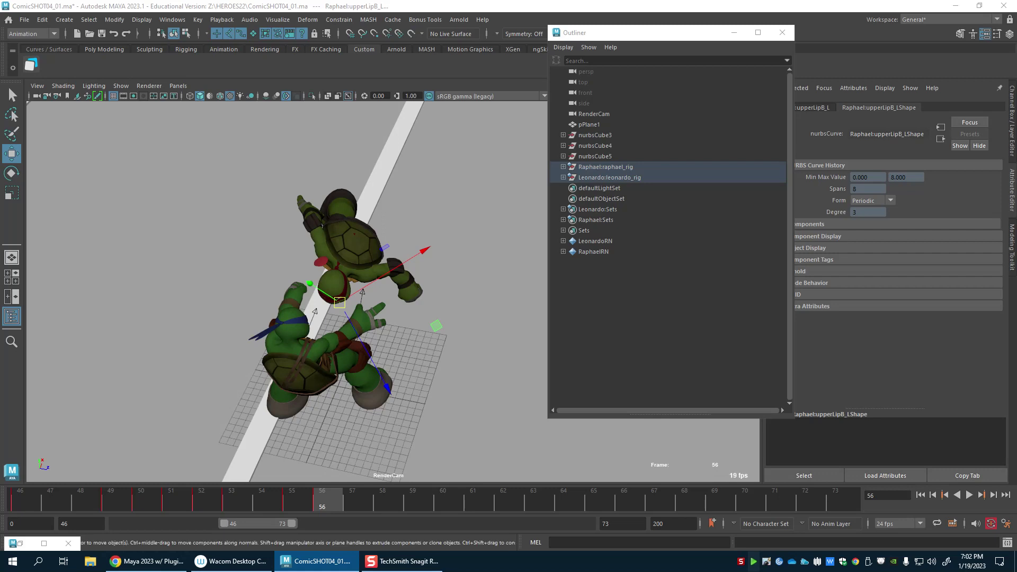
click(349, 247)
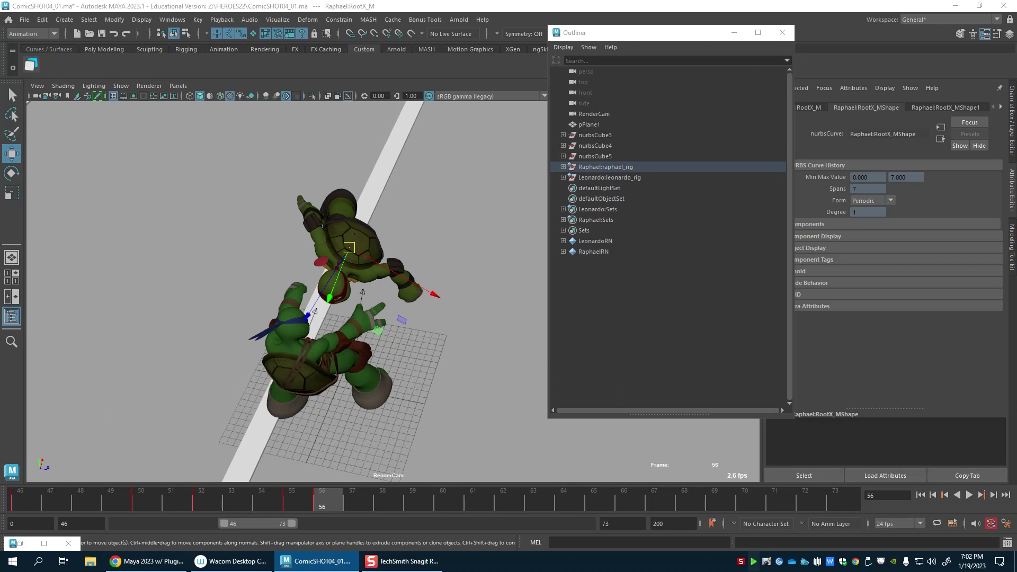
click(374, 254)
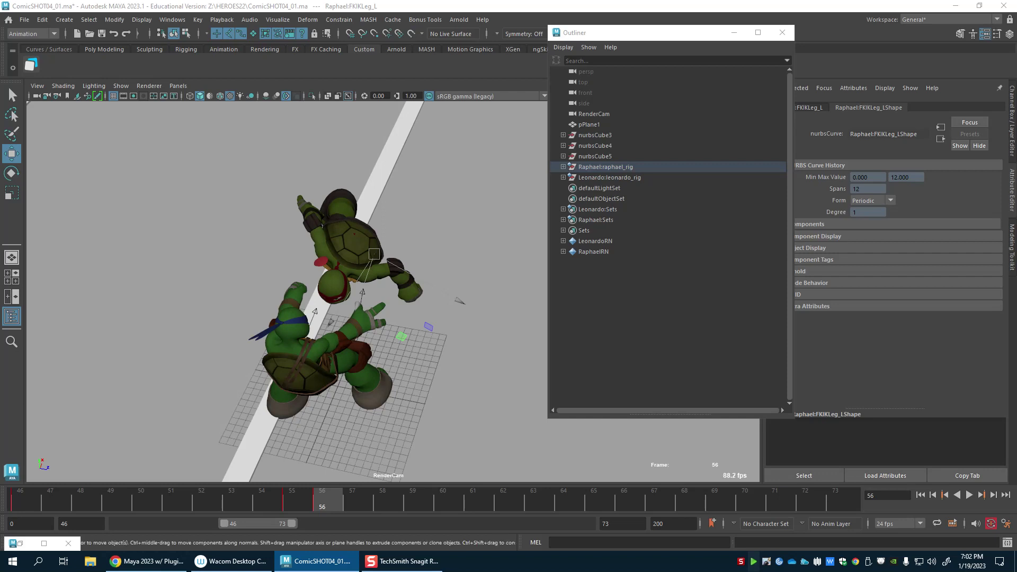
key(Right)
click(1006, 127)
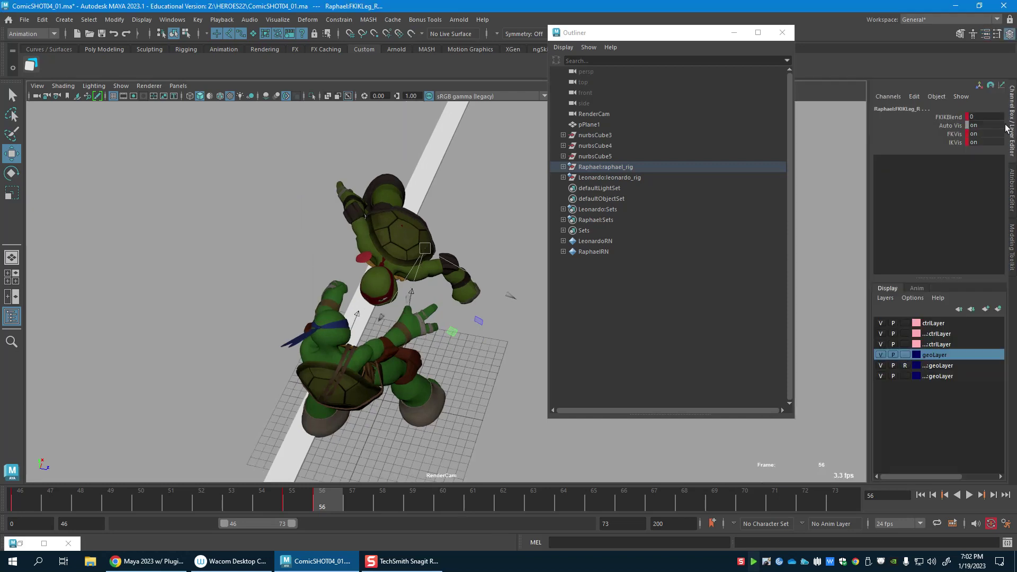
click(950, 117)
middle_drag(304, 401, 478, 394)
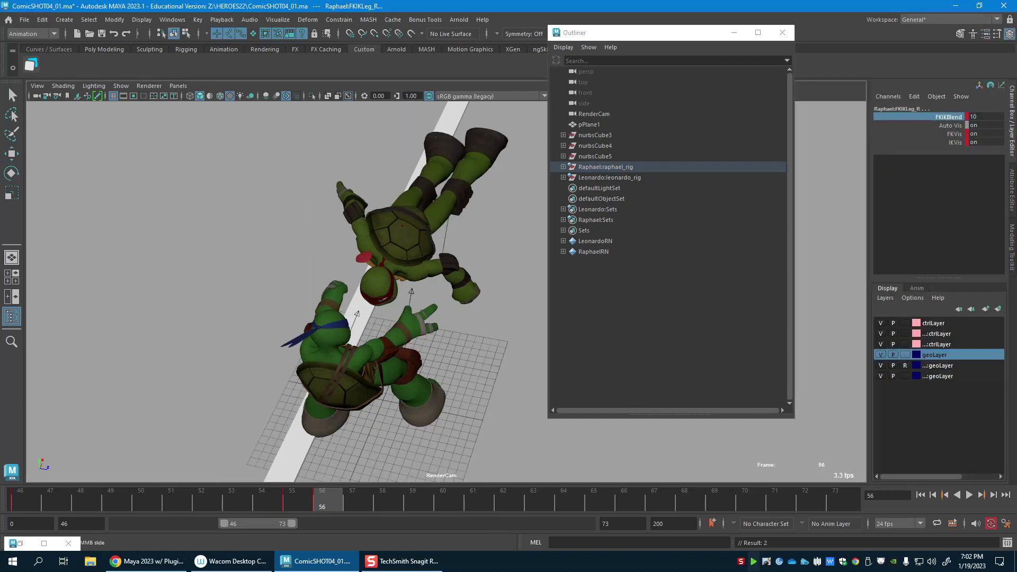
Step: At frame 56, pull Raphael's right IK leg in toward his shell and rotate the foot slightly
key(w)
click(439, 166)
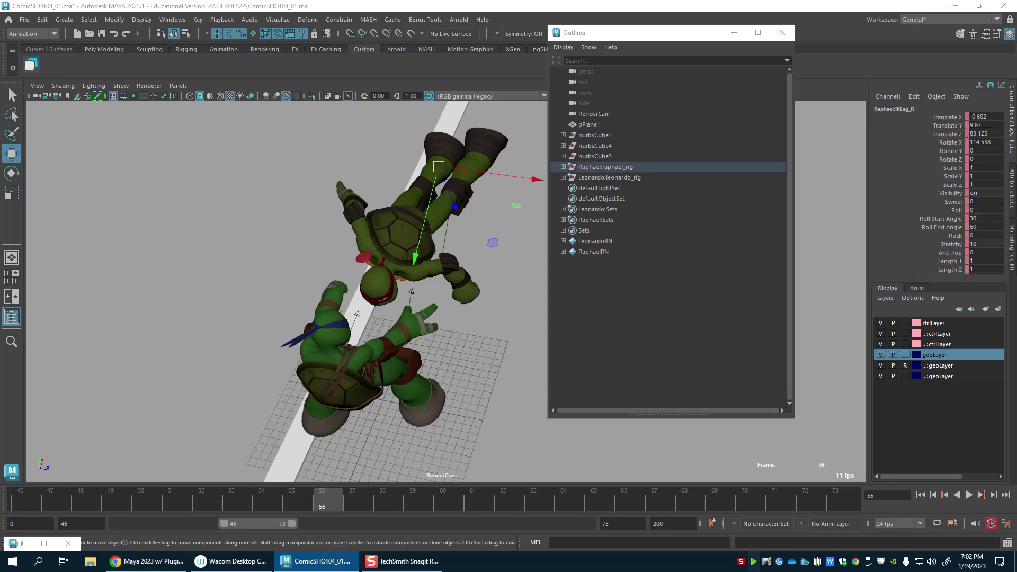
drag(439, 166, 417, 215)
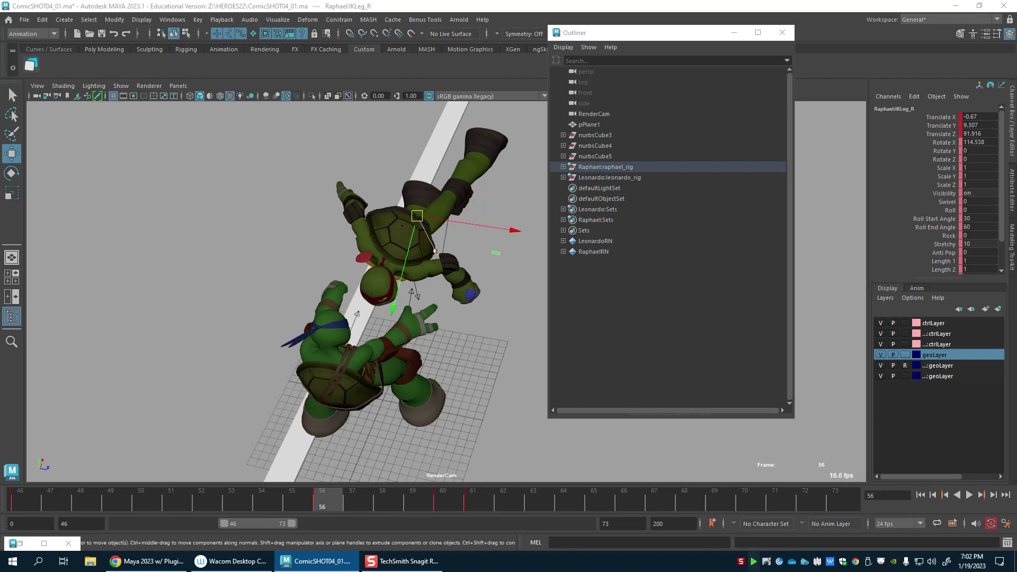
drag(513, 230, 504, 229)
key(e)
mouse_move(424, 223)
mouse_down()
mouse_move(400, 239)
mouse_move(402, 226)
mouse_up()
Step: Pull Raphael's left IK leg in toward the body, to about -2.28, 10.51, 88.85
click(479, 159)
key(w)
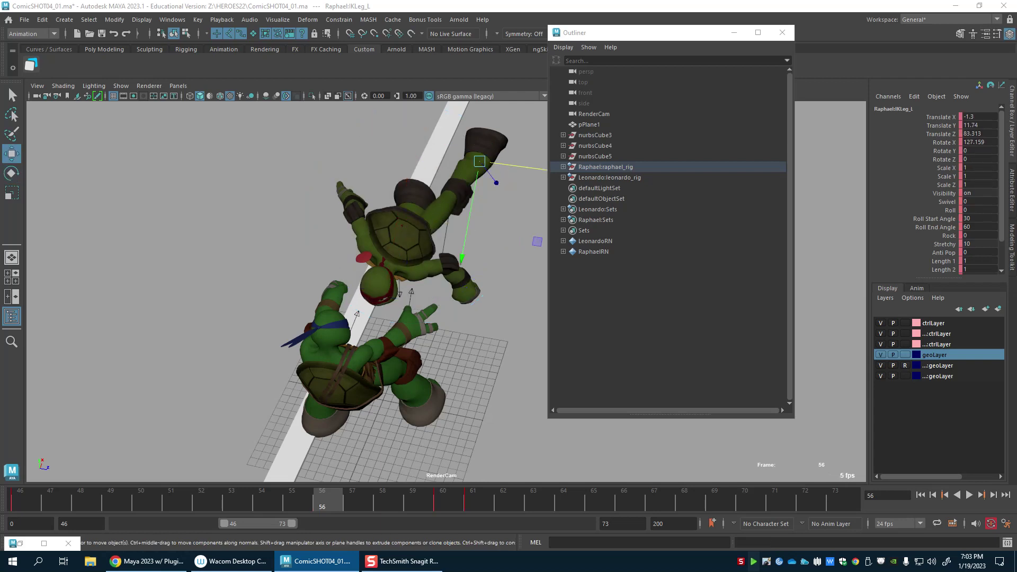
drag(479, 161, 460, 197)
key(e)
key(w)
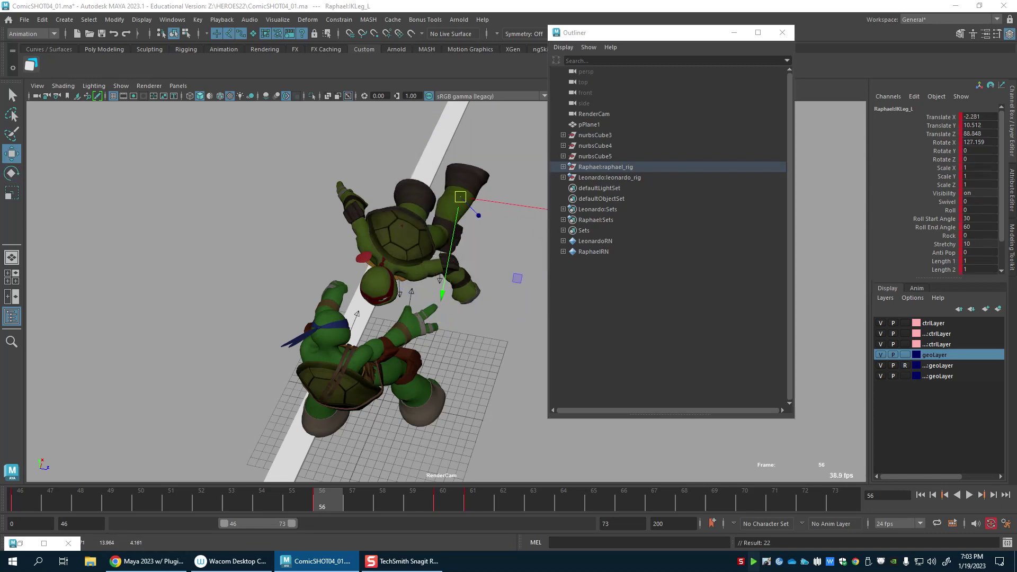
Step: At frame 59, move Raphael's root control to about -3.96, -1.72, 99.24 and rotate it to about 50.6, -1.3, -17.7
click(396, 241)
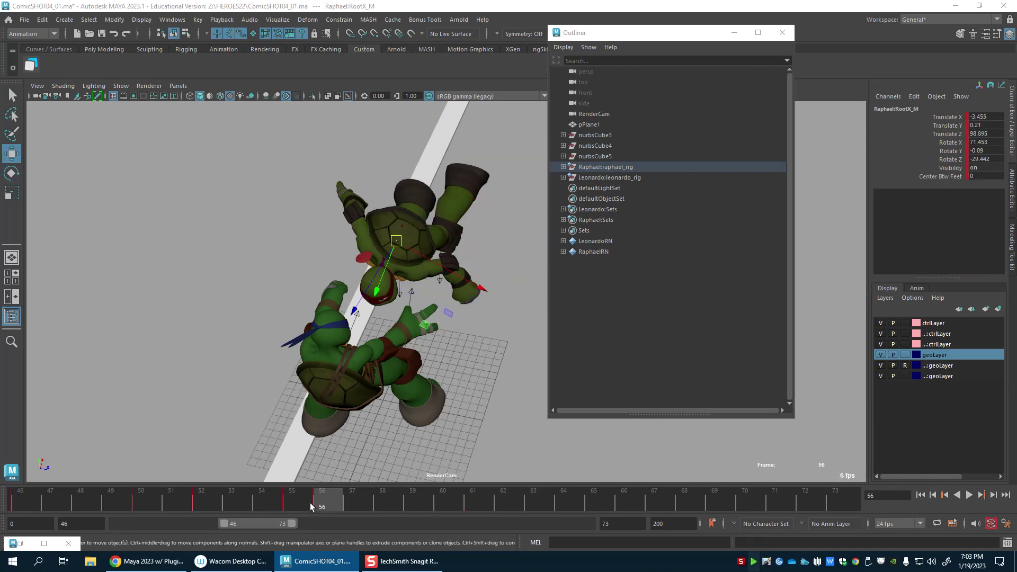
key(alt+v)
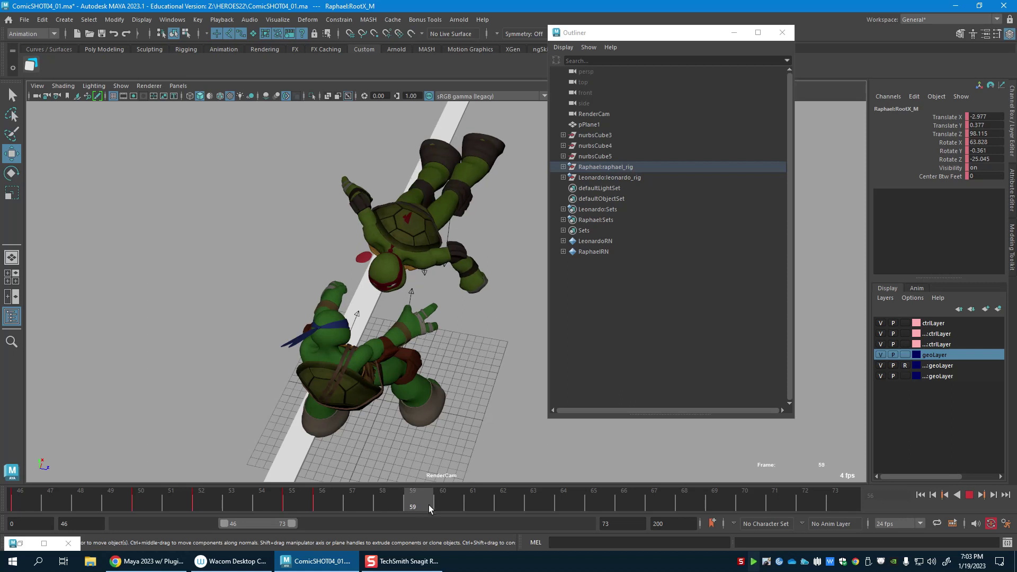
drag(412, 510, 413, 509)
drag(373, 290, 365, 307)
key(e)
drag(422, 274, 429, 253)
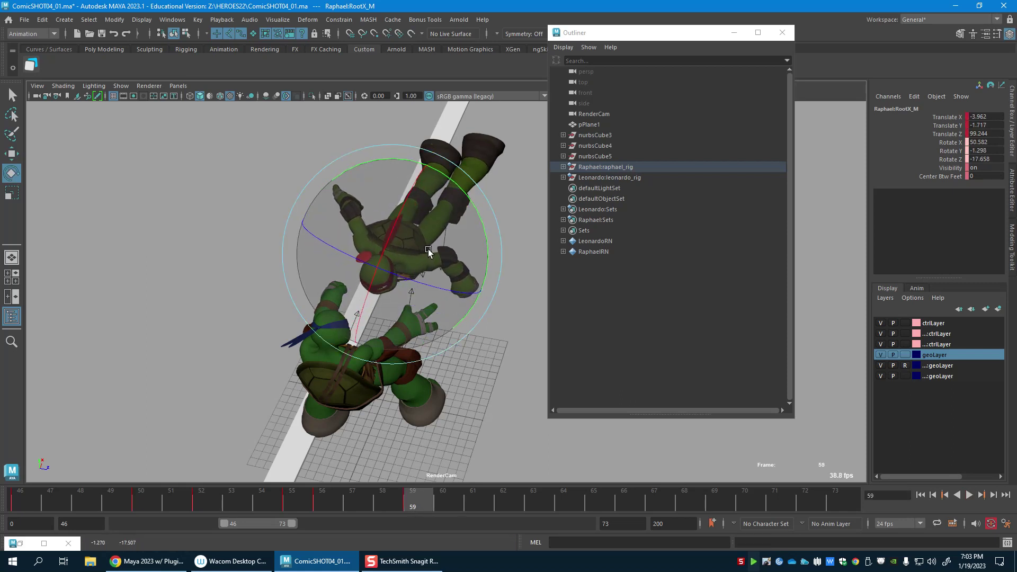
key(w)
click(437, 142)
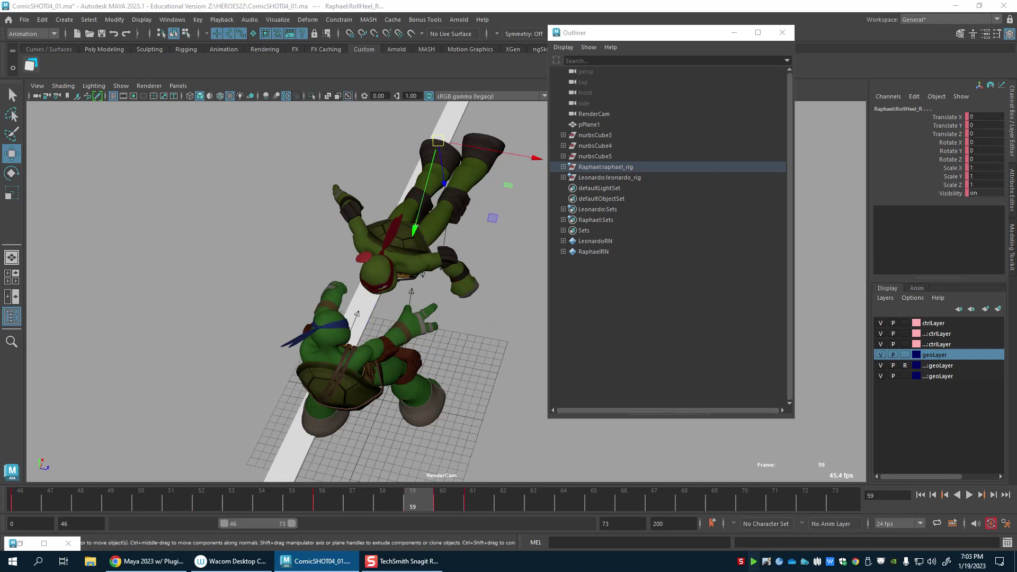
drag(437, 142, 421, 307)
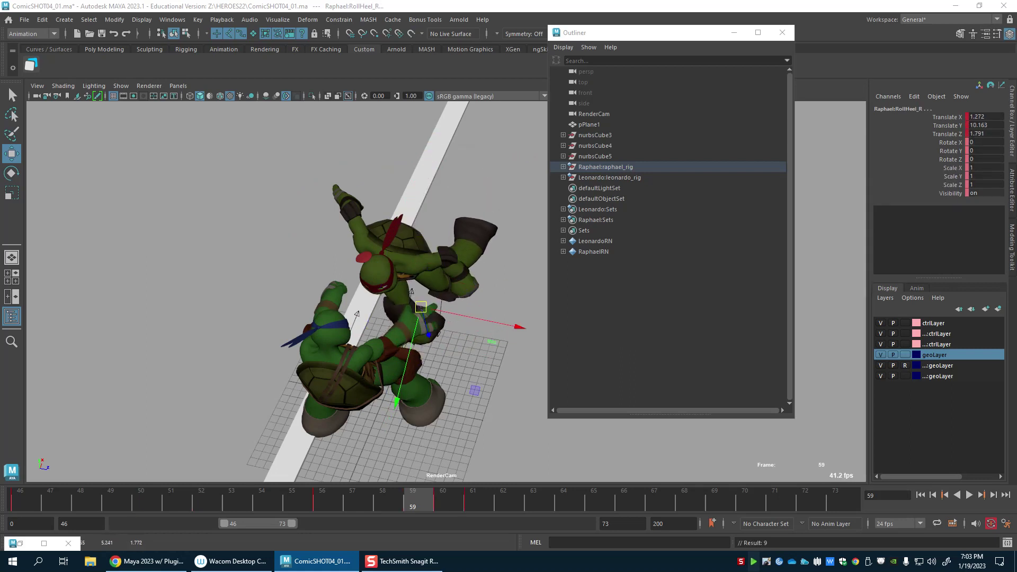
key(ctrl+z)
key(ctrl+z)
Step: At frame 59, move both of Raphael's IK legs together down beneath his body
click(475, 167)
shift+click(433, 173)
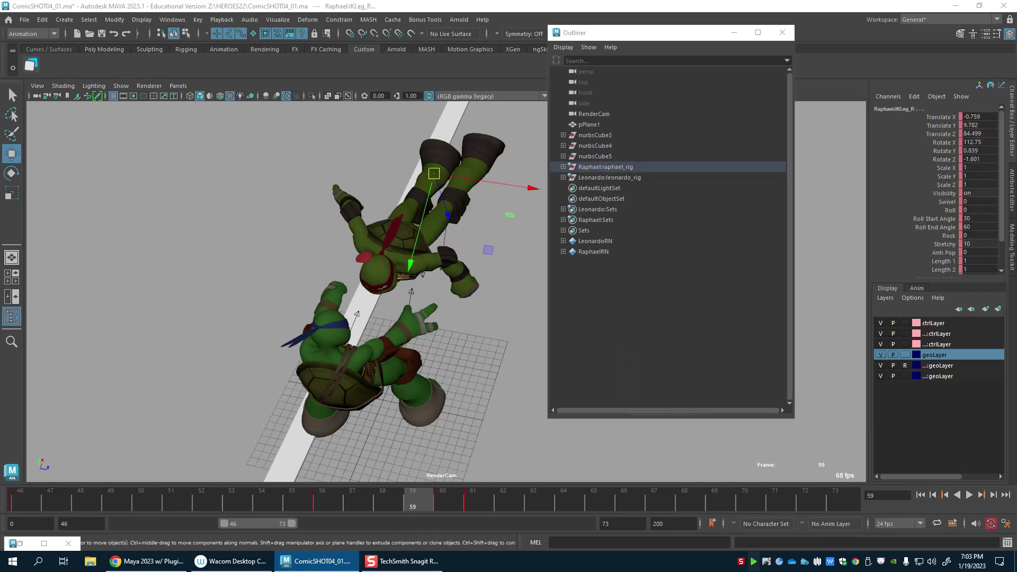
drag(433, 173, 423, 257)
key(alt+d)
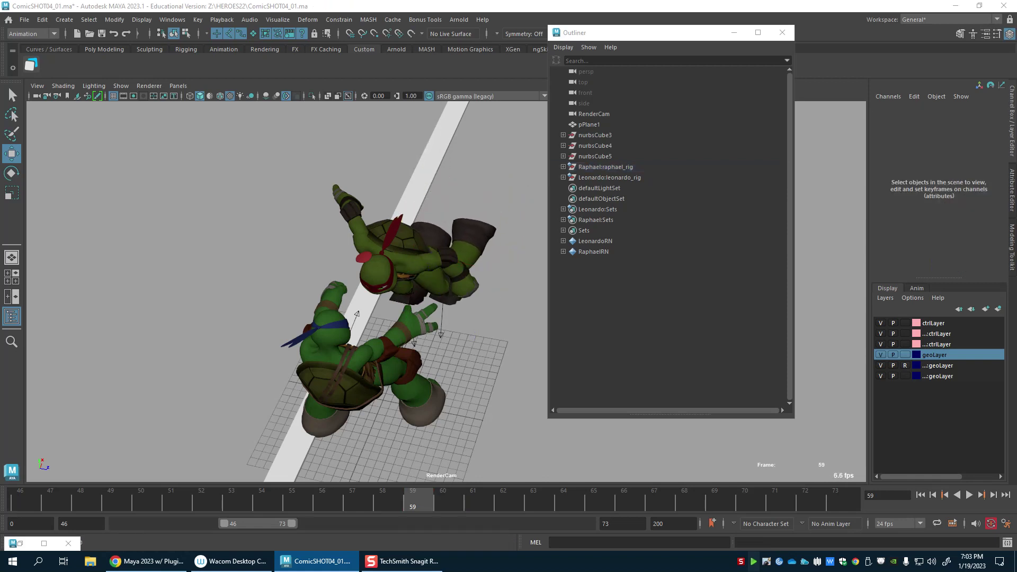
key(ctrl+z)
Step: Bring Raphael's right IK leg forward under his head, rotate the foot, and set a key at frame 59
drag(424, 257, 381, 257)
key(e)
drag(392, 296, 392, 274)
key(s)
Step: Lower Raphael's left IK leg to about -2.49, 0.68, 97.12 and rotate the foot to about 70.3 in X
key(w)
click(466, 252)
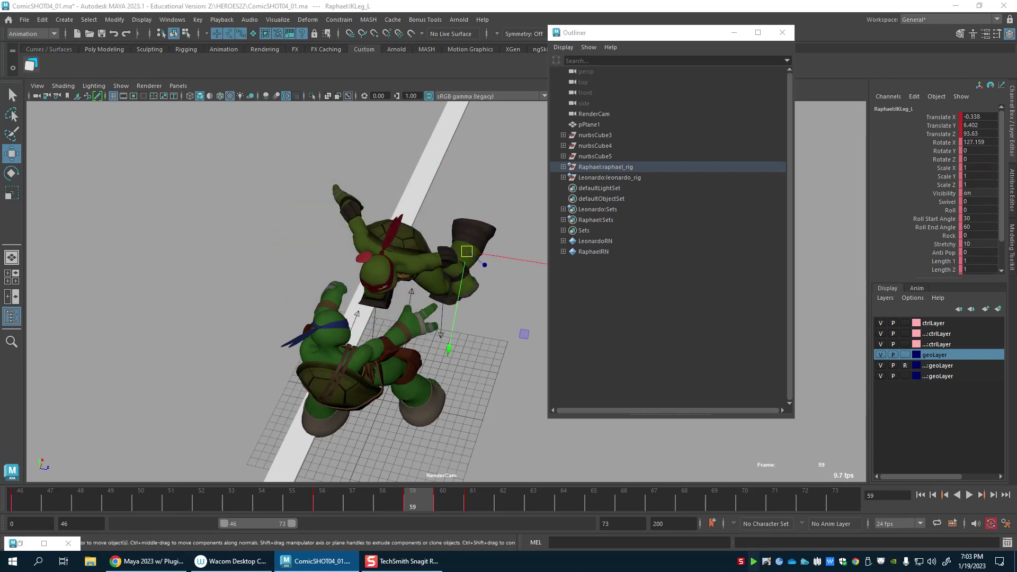
drag(466, 251, 445, 275)
key(e)
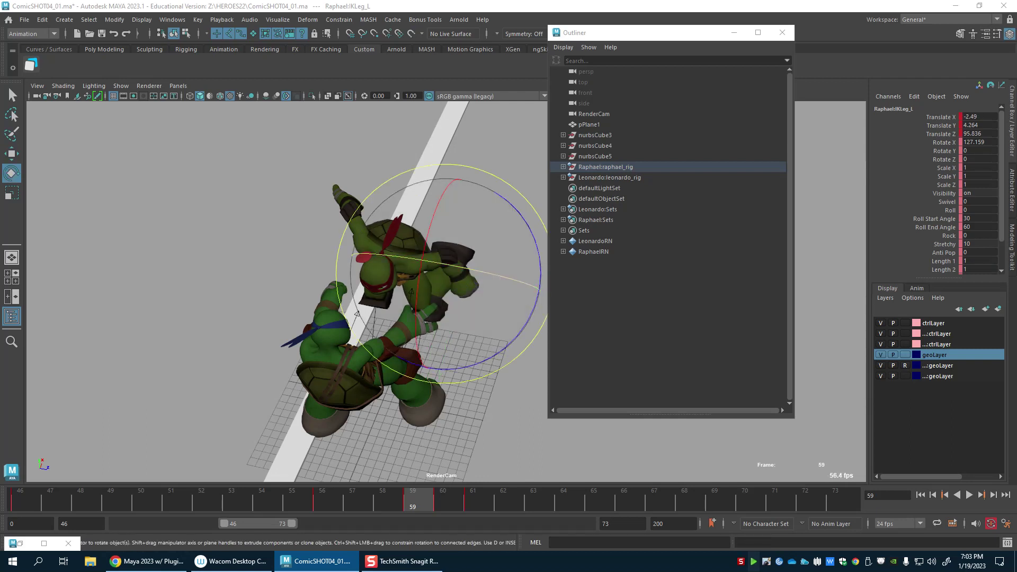
drag(453, 331, 442, 385)
key(w)
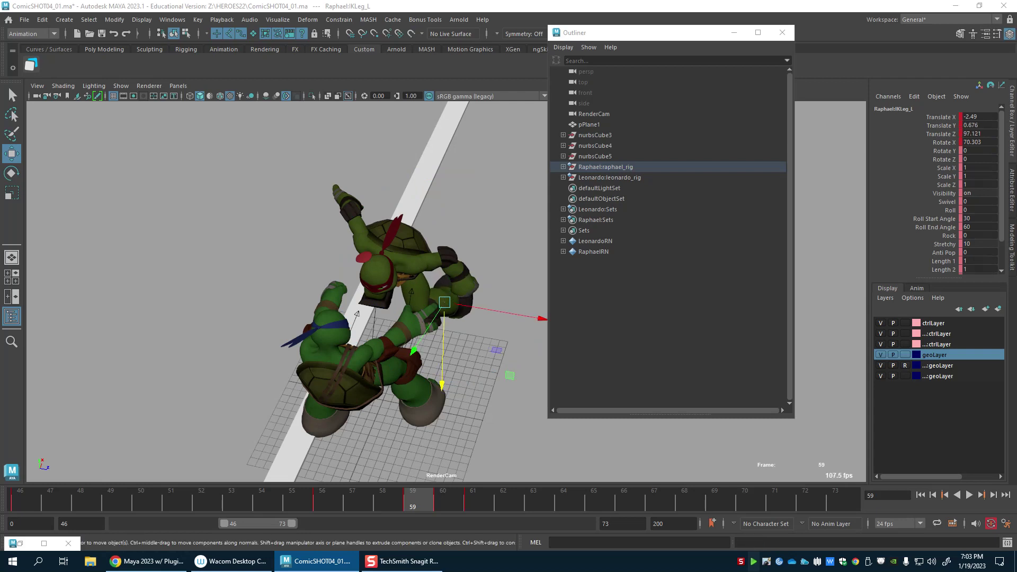
Step: At frame 59, move Raphael's left IK leg to about -4.11, 2.50, 98.24 and set a key
drag(543, 319, 535, 318)
drag(436, 300, 428, 296)
key(e)
key(s)
key(w)
Step: Raise Raphael's root control at frame 59 to about -4.02, -0.42, 99.02
click(392, 255)
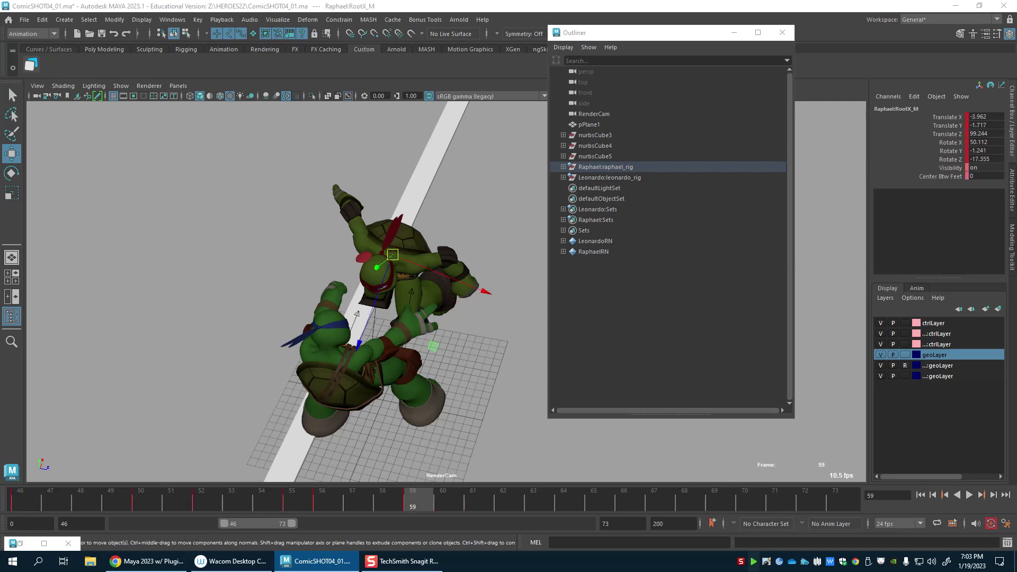
drag(392, 255, 391, 244)
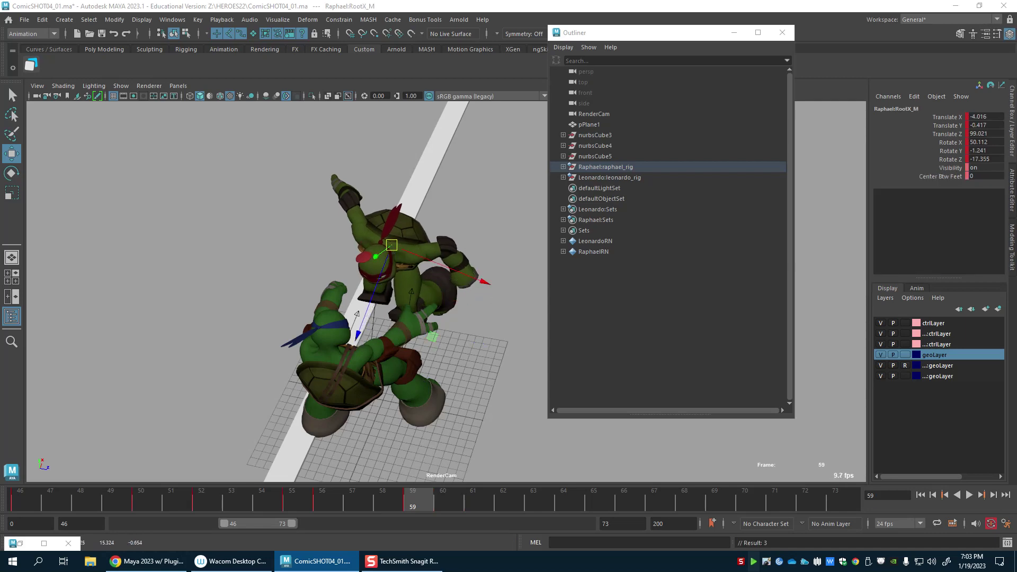
key(e)
Step: Raise Raphael's IK legs slightly around frame 56 and set a key
drag(334, 503, 361, 503)
click(409, 215)
key(w)
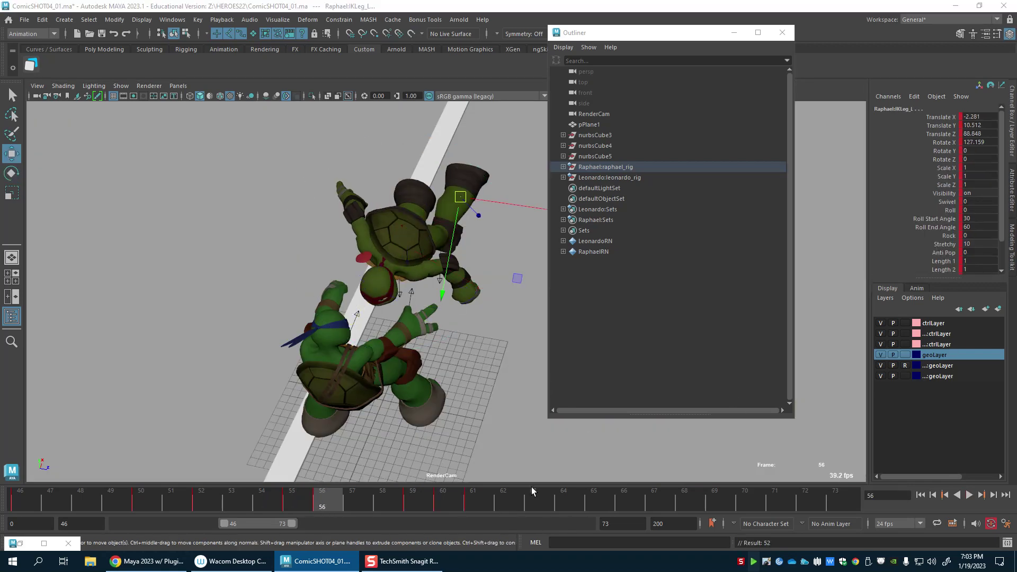
key(comma)
key(comma)
key(alt+period)
drag(460, 197, 465, 178)
key(s)
Step: Copy the IK legs' frame 59 pose to frame 64 and their frame 61 pose to frame 70, key both, and play the animation
drag(174, 507, 421, 507)
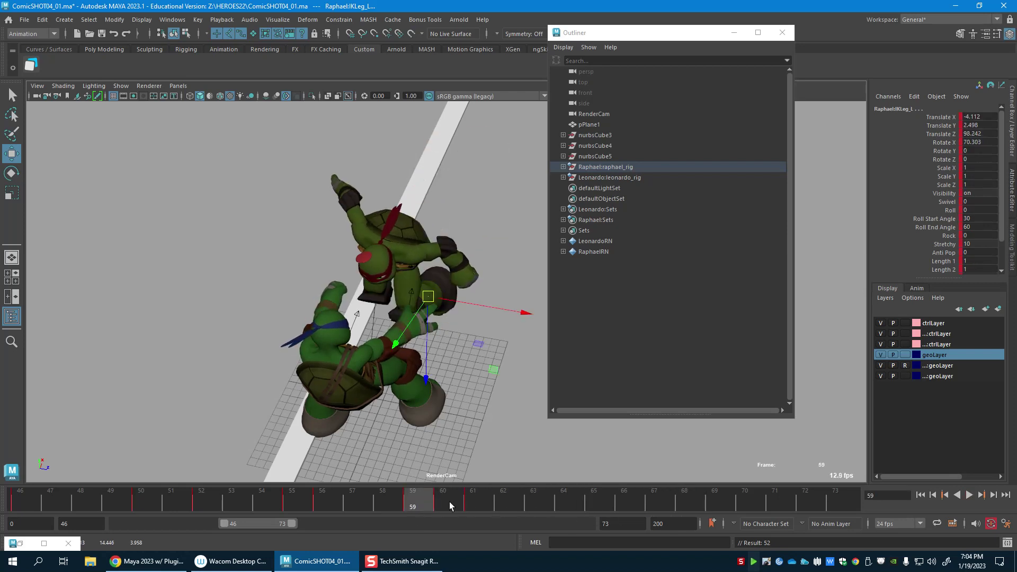
middle_drag(450, 506, 564, 509)
key(s)
drag(460, 507, 736, 503)
middle_drag(735, 499, 741, 498)
key(s)
drag(479, 503, 443, 503)
click(485, 504)
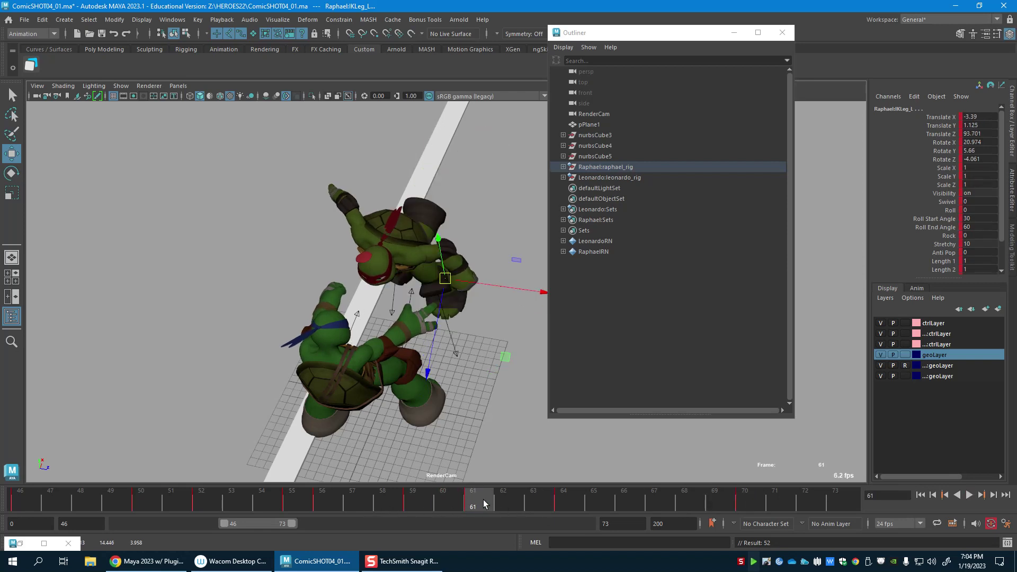
key(alt+v)
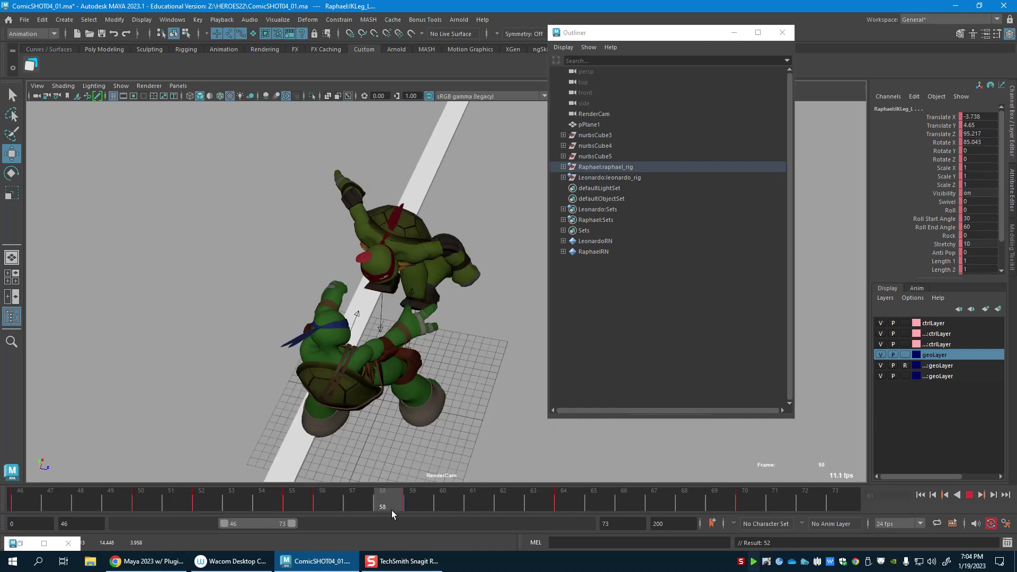
key(alt+v)
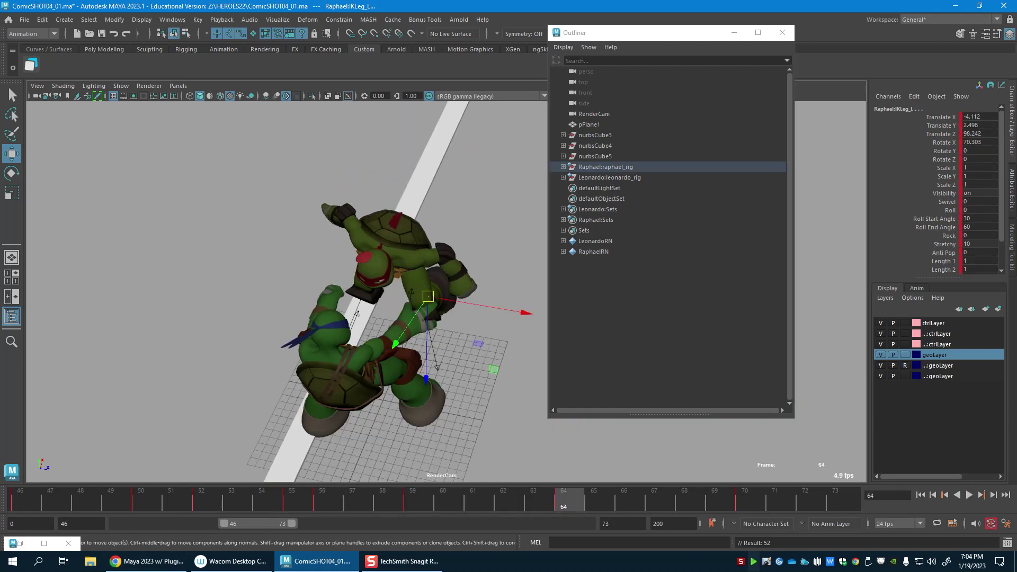
Step: At frame 64, move Raphael's root to about -4.10, 0.95, 99.03 and rotate it upright to about 16.8, -3.8, -9.3
drag(328, 505, 568, 497)
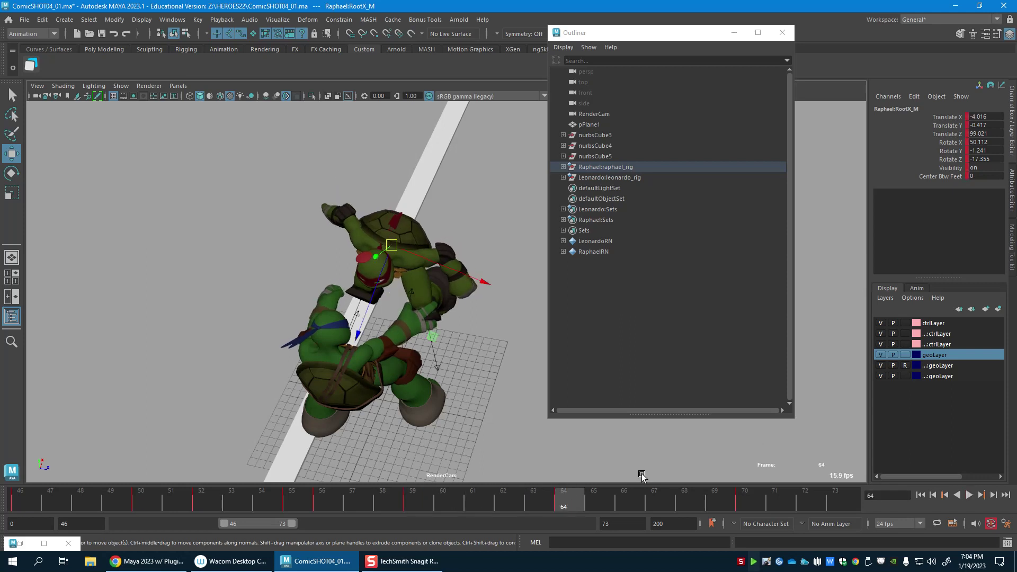
key(e)
drag(373, 267, 440, 233)
key(w)
key(e)
key(w)
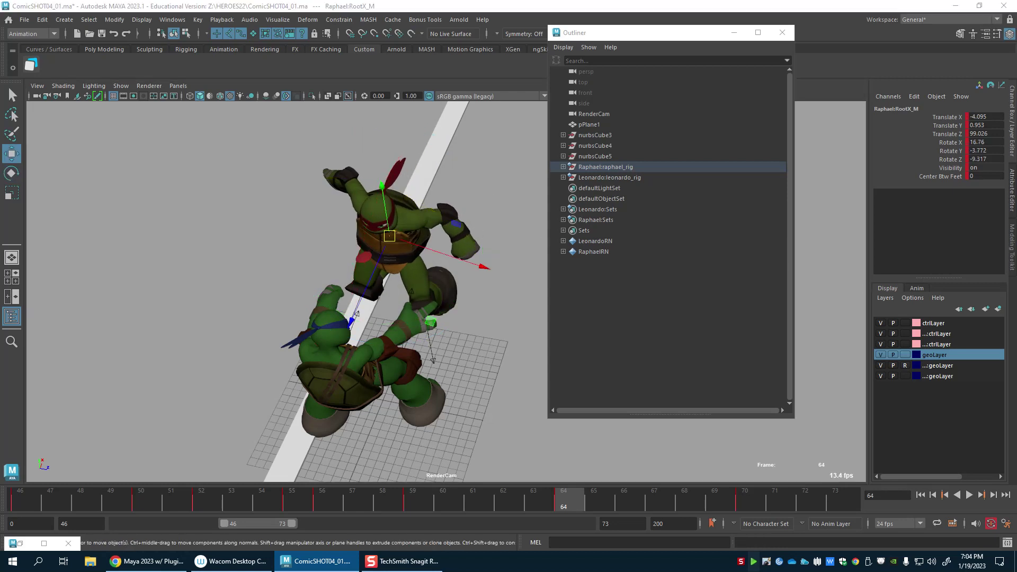
Step: At frame 64, move Raphael's left IK leg to about -4.17, 5.88, 101.11 and rotate the foot to about 33.6 in X
click(440, 289)
drag(426, 297, 347, 344)
key(e)
key(w)
Step: Pose Raphael's right IK leg at about -4.30, 7.19, 98.12 and rotate the foot to about 66.4 in X
click(380, 265)
key(e)
drag(345, 272, 359, 339)
key(w)
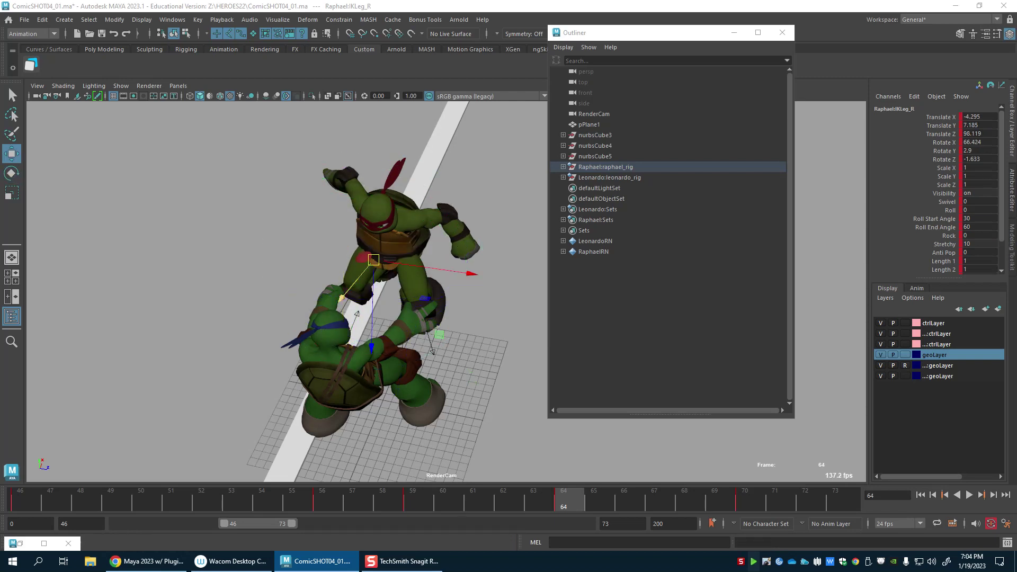
Step: Rotate Raphael's left FK shoulder at frame 64 to about -53.7, -12.0, 3.9
click(427, 222)
key(e)
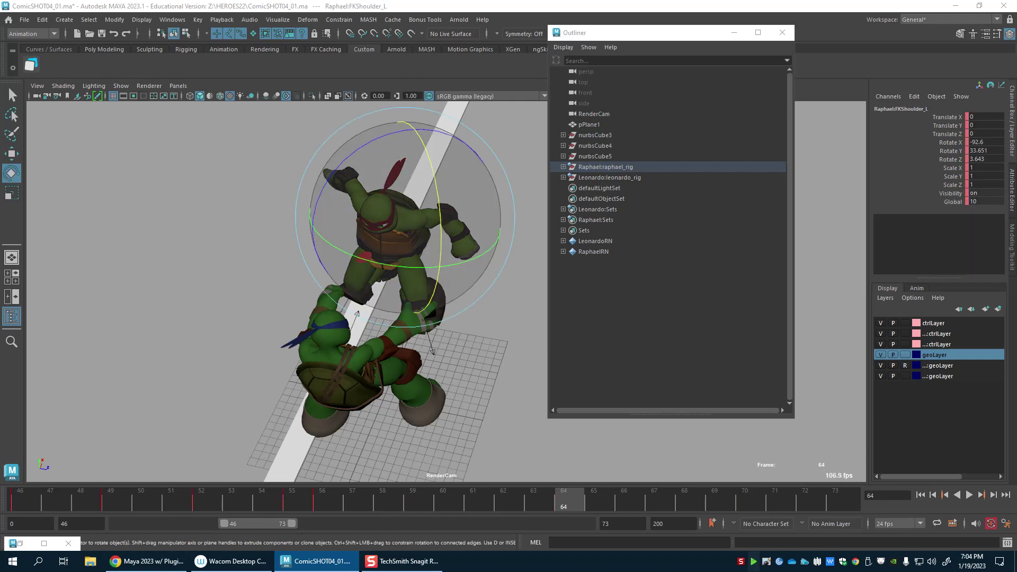
drag(451, 225, 451, 249)
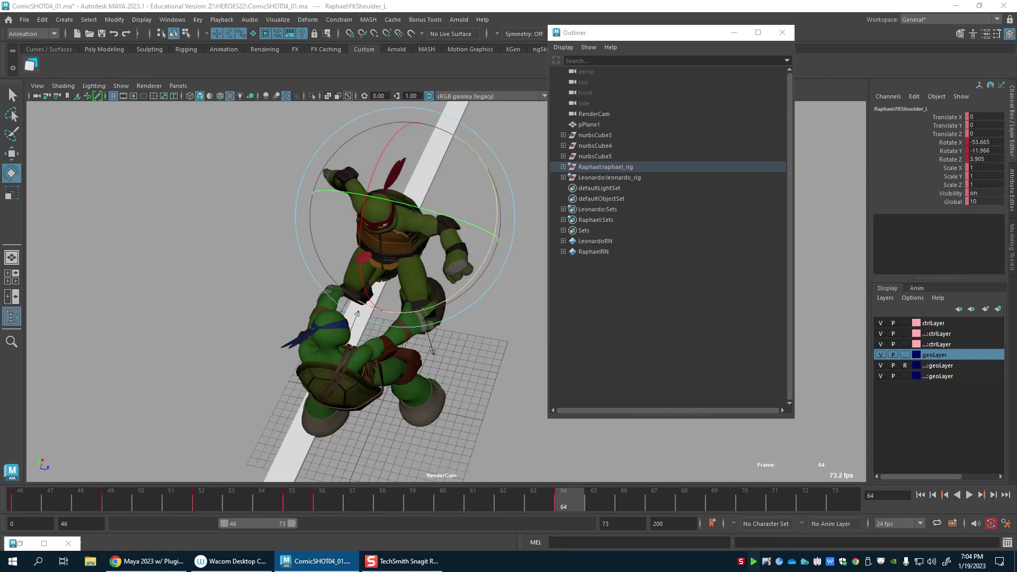
key(w)
Step: Rotate Raphael's right FK shoulder to lower the upper arm and set a key at frame 64
click(370, 233)
key(e)
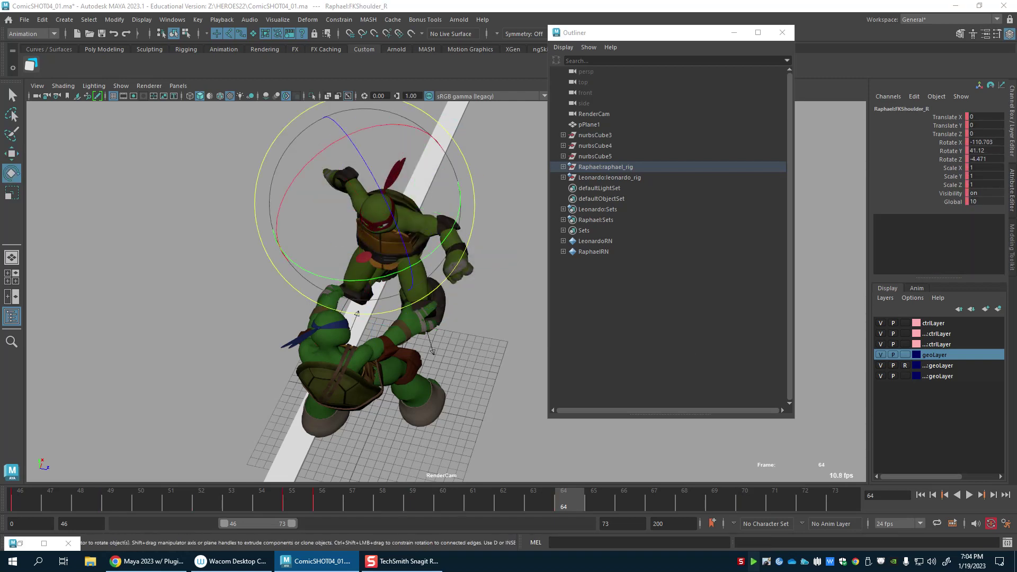
drag(371, 233, 323, 235)
key(w)
key(s)
Step: Bend Raphael's right FK elbow to about 56.1 in Z at frame 64 and play back the motion
click(326, 199)
key(e)
drag(318, 293, 347, 288)
key(w)
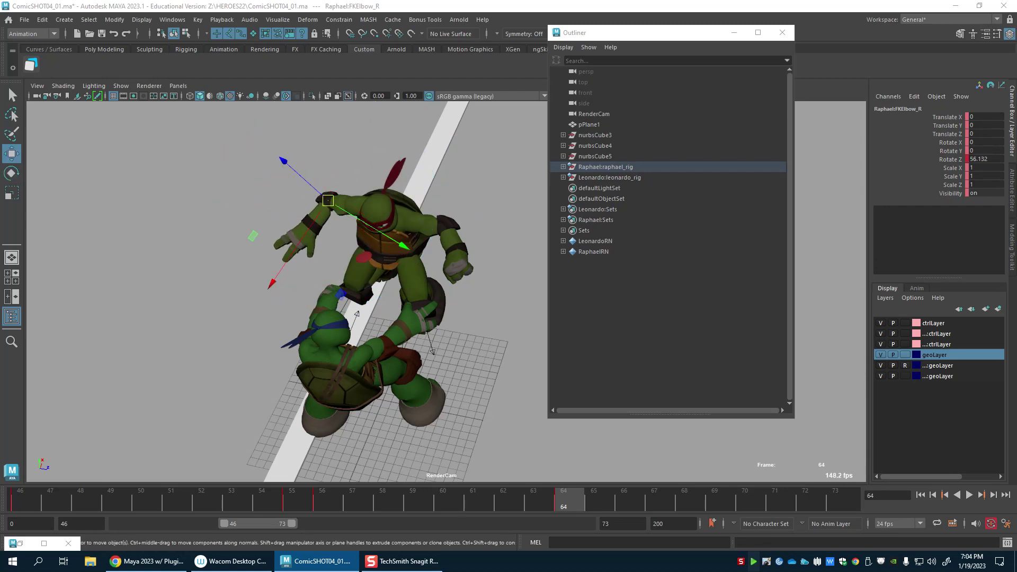
key(alt+v)
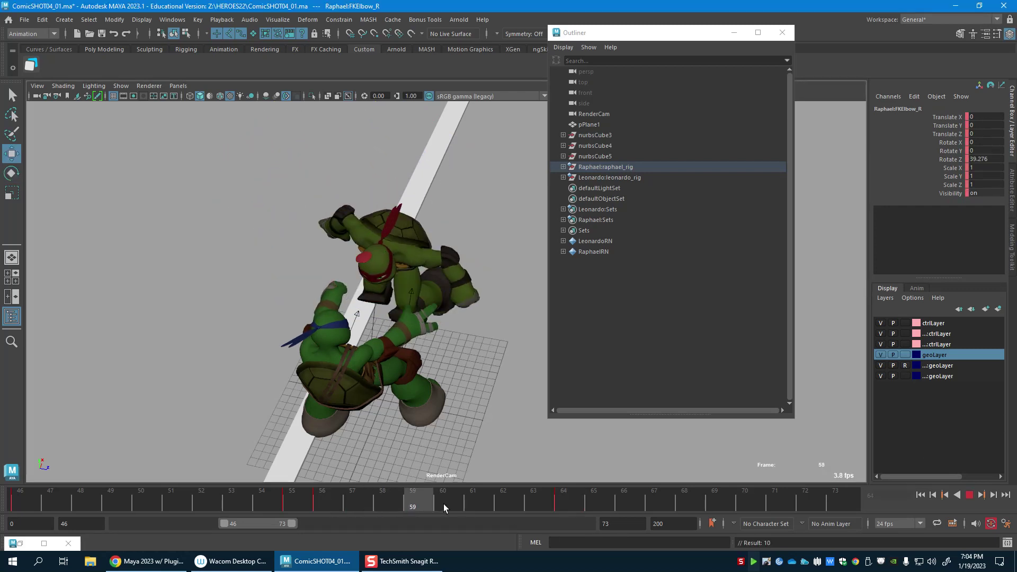
click(587, 510)
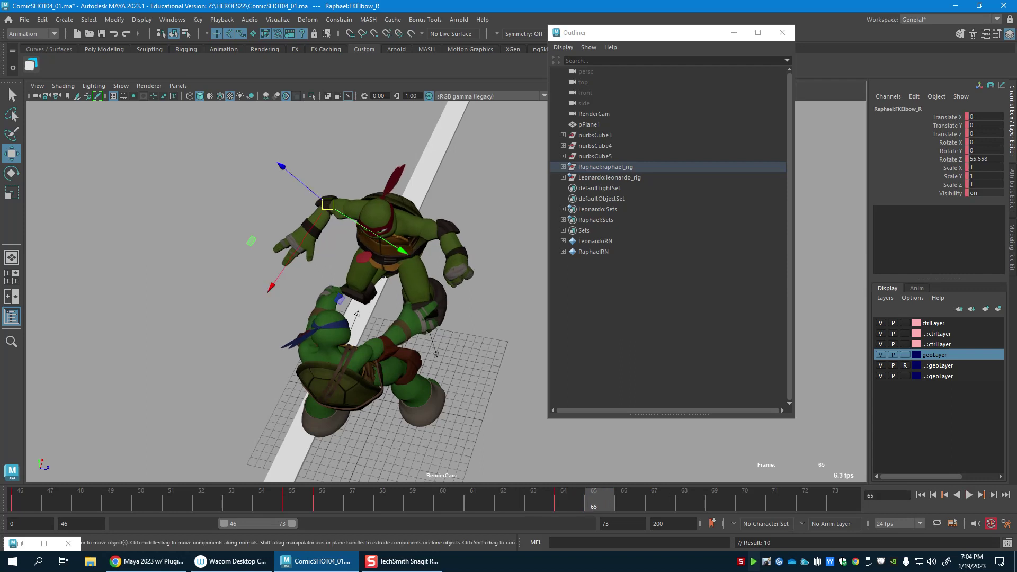
Step: Minimize the Outliner and, at frame 64, move Raphael's left IK leg to about -4.2, 6.7, 102.4 and the right to -4.2, 7.9, 100.2
click(389, 260)
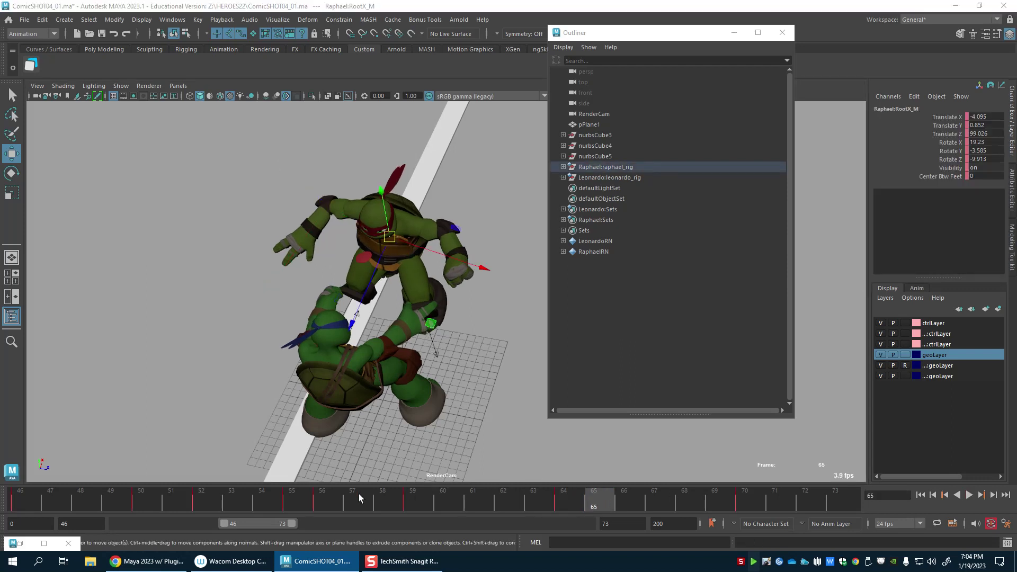
click(137, 506)
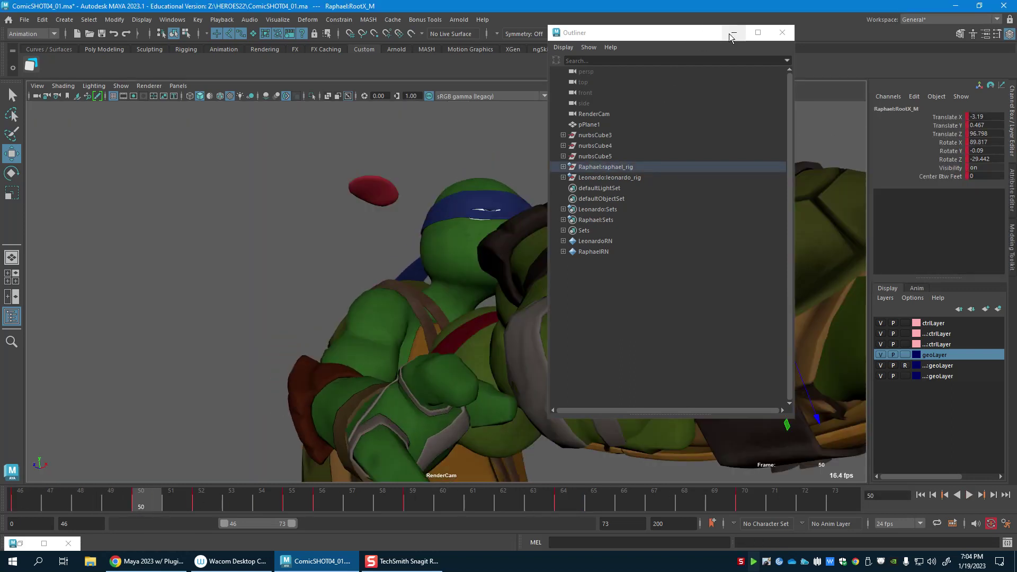
click(732, 32)
drag(149, 502, 568, 517)
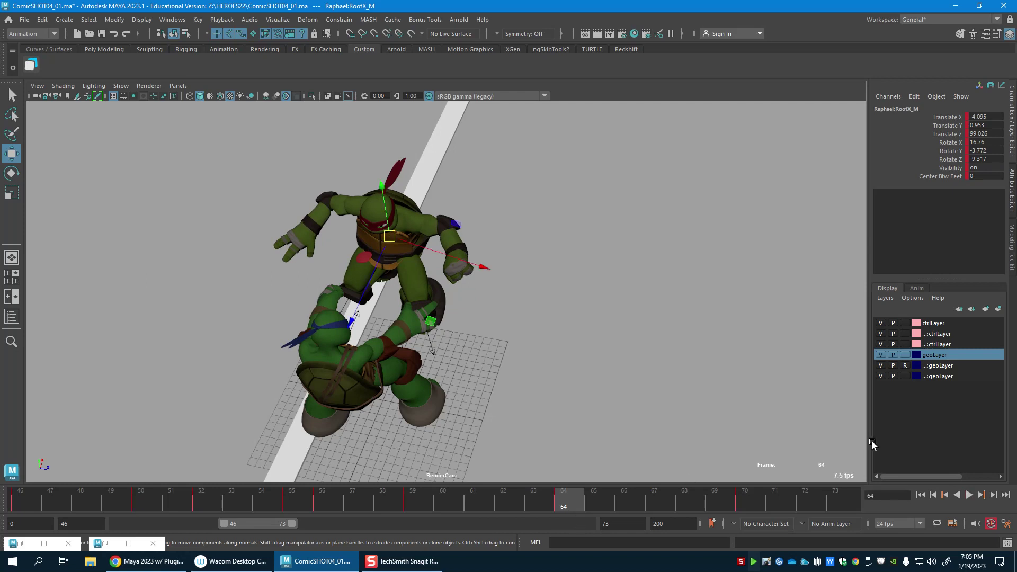
click(417, 294)
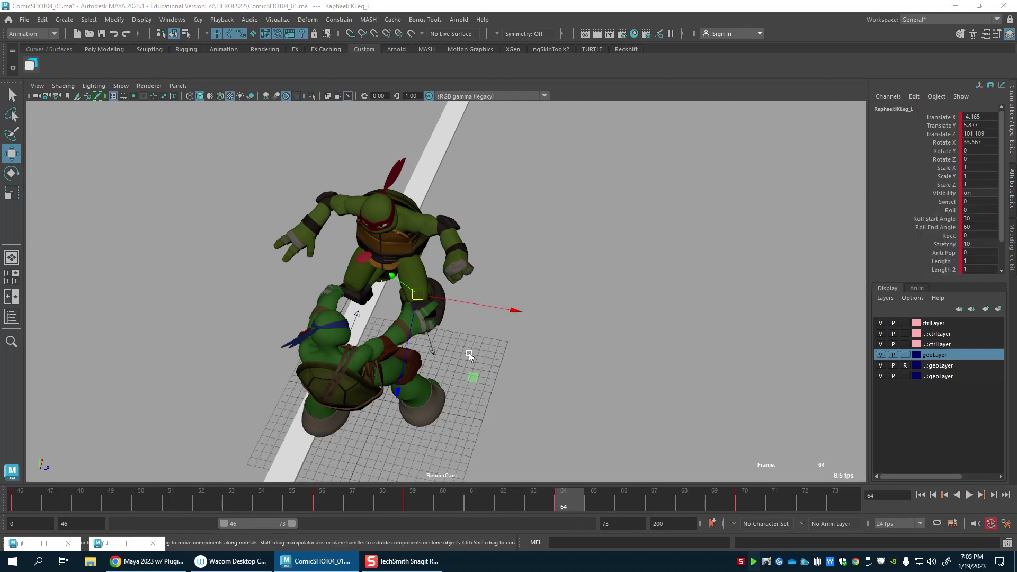
drag(417, 294, 413, 297)
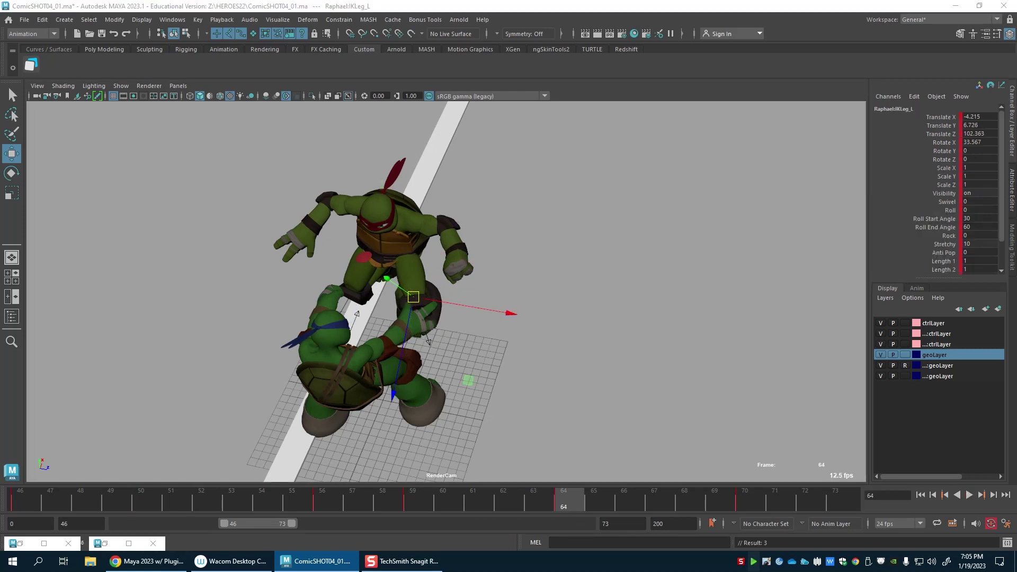
drag(374, 259, 370, 264)
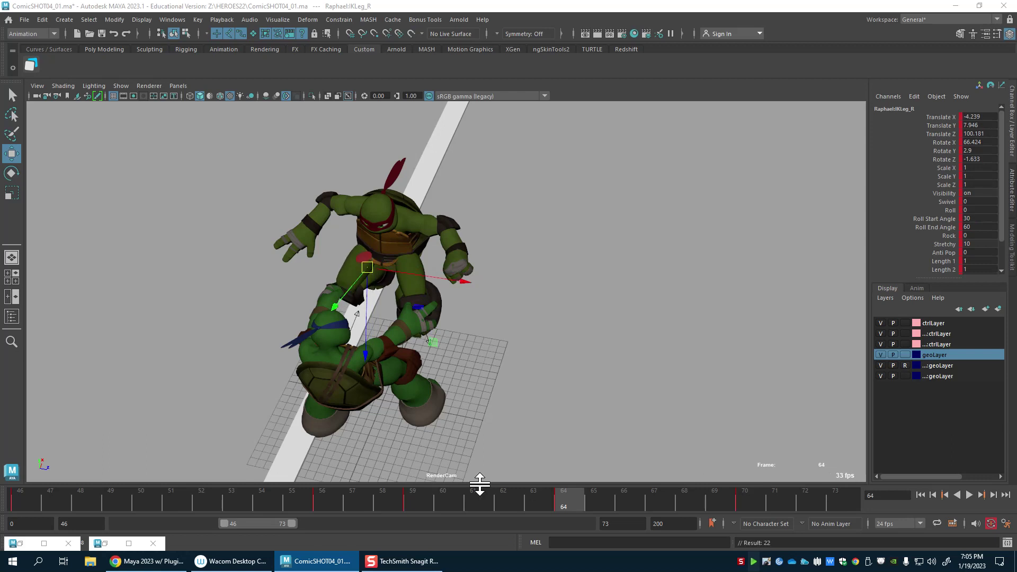
Step: Bring the Persp View window over the scene and isolate Raphael's rig in it
drag(479, 495, 442, 498)
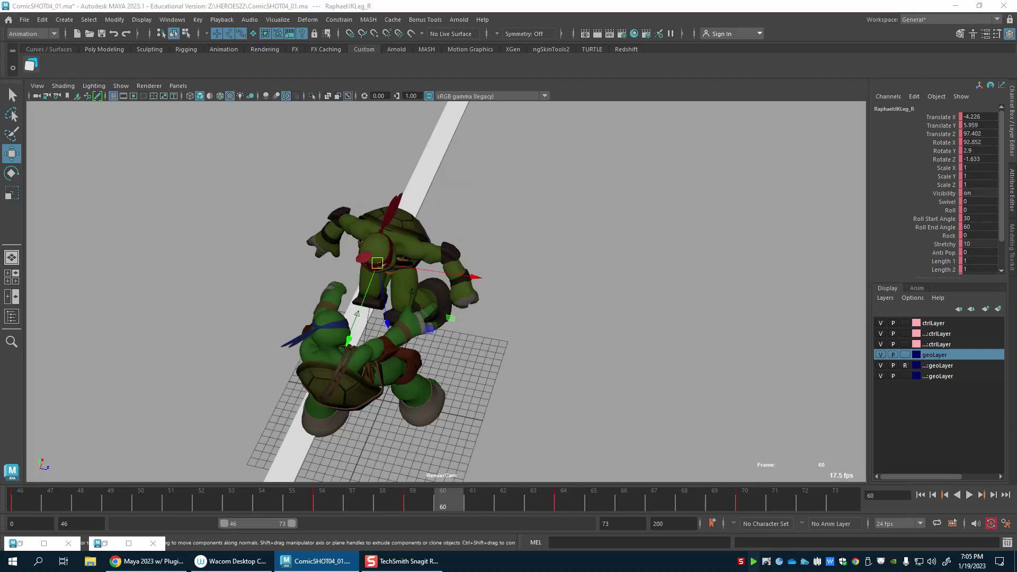
drag(1016, 142, 650, 137)
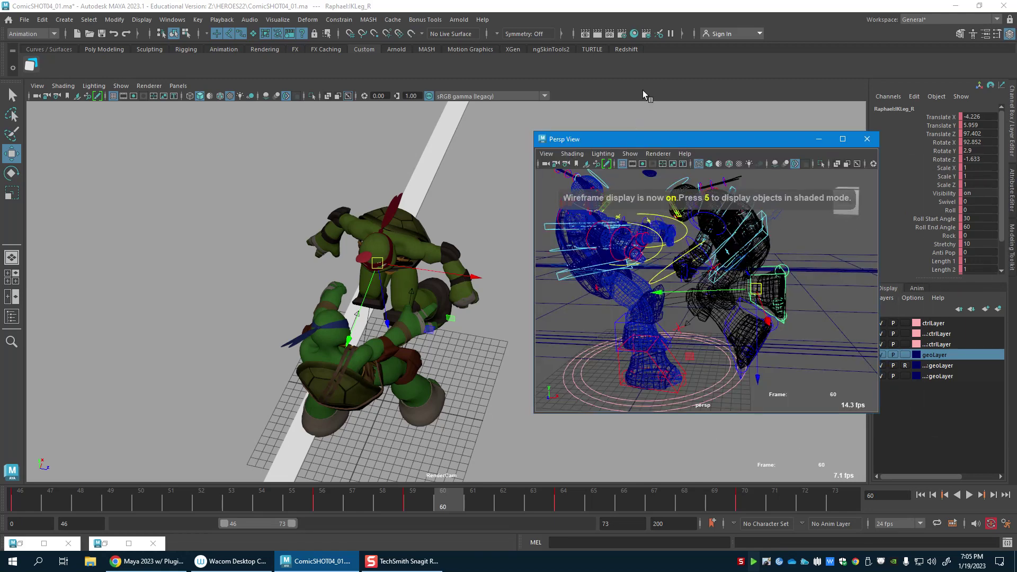
click(642, 90)
key(shift+o)
click(588, 167)
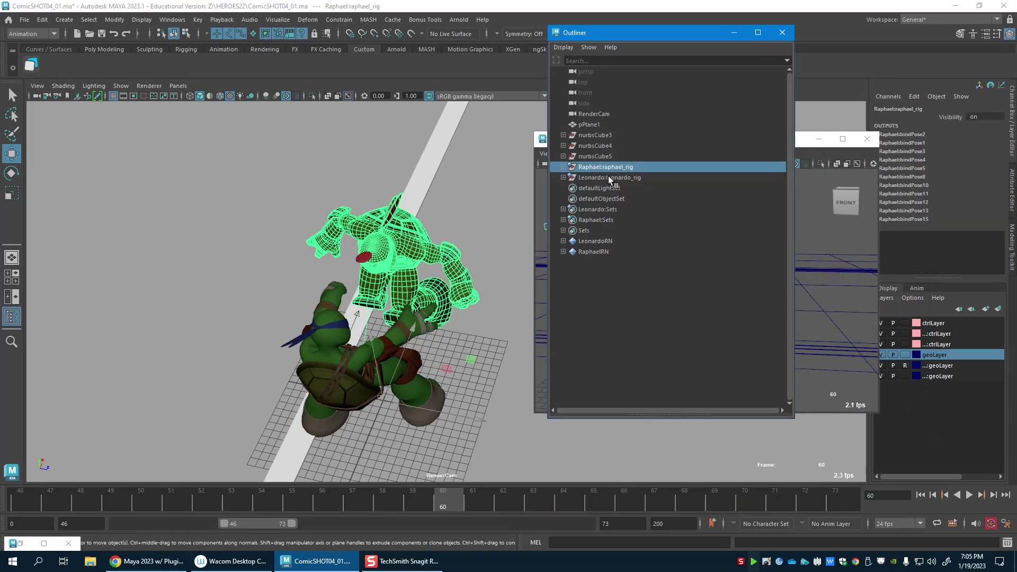
click(833, 256)
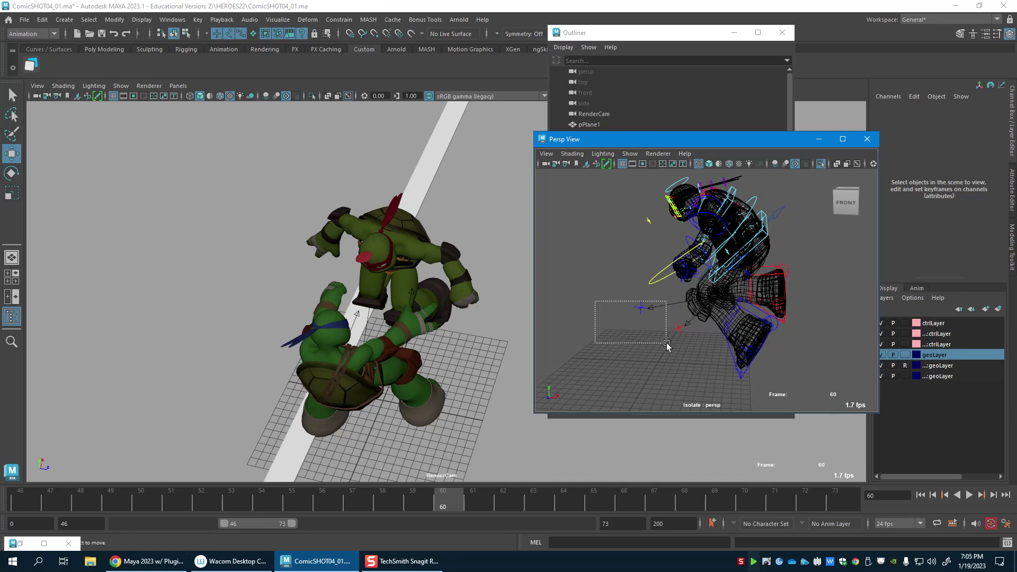
drag(666, 345, 666, 344)
Step: Select both of Raphael's IK legs and copy their frame 70 pose to frame 67 with a key
drag(462, 510, 662, 500)
click(786, 221)
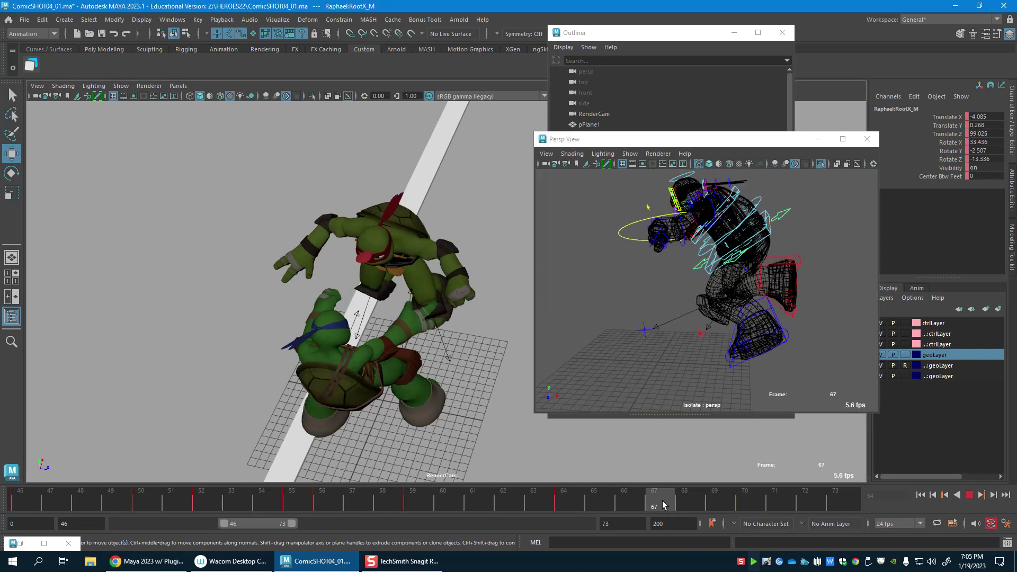
click(944, 134)
click(758, 307)
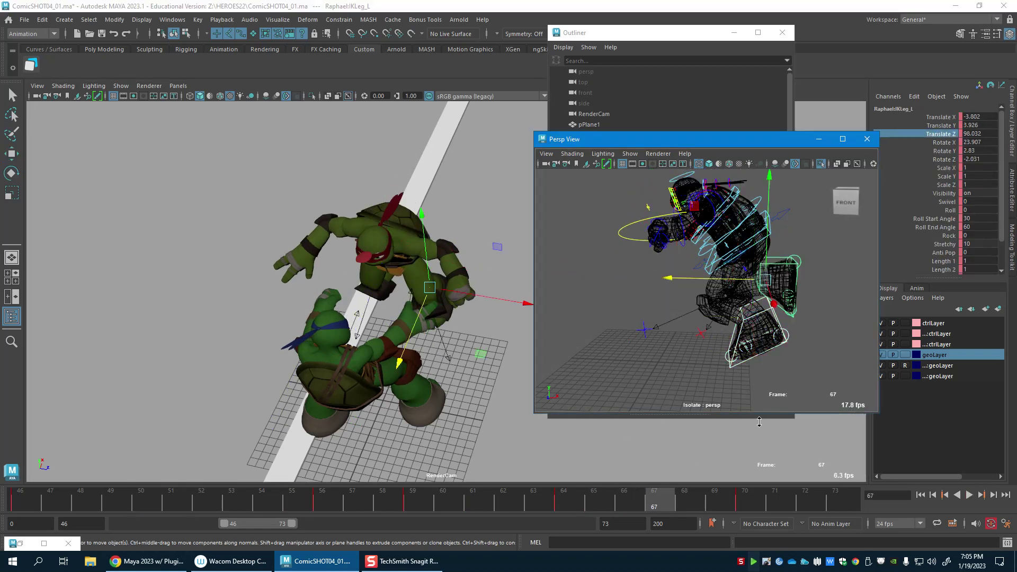
click(743, 503)
click(651, 507)
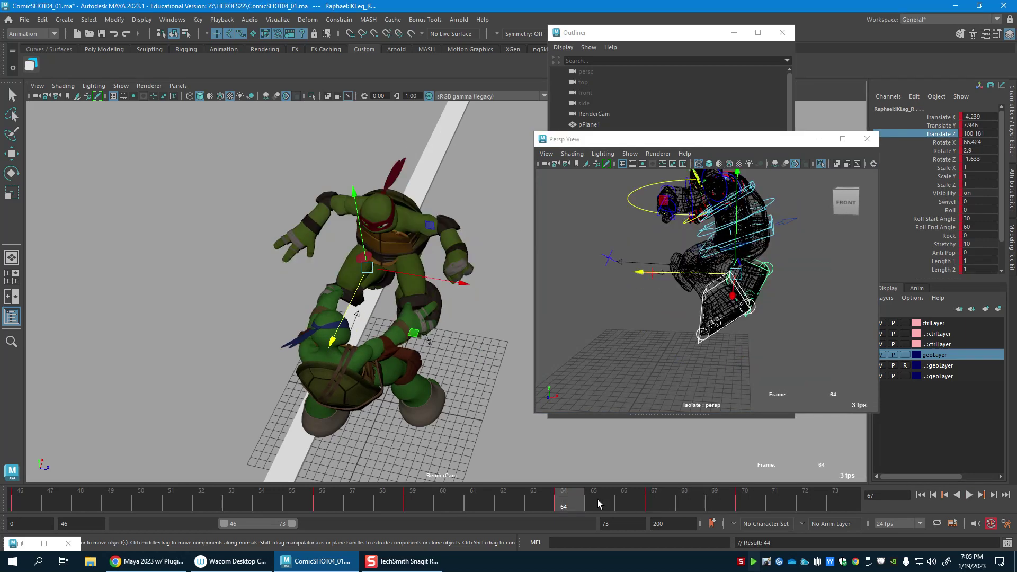
Step: Move Raphael's left IK leg to about 102.9 in Z at frame 67 and show the full scene textured in the Persp View
drag(805, 335, 739, 353)
key(6)
click(630, 154)
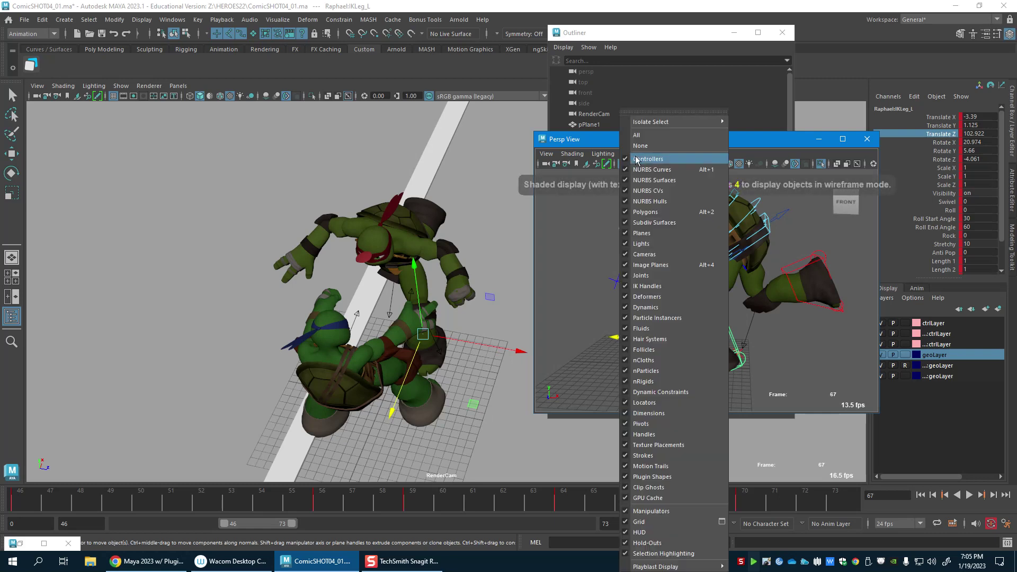
Step: Rotate Raphael's left foot to about 1.2 in X and lower the left IK leg slightly at frame 67
click(783, 280)
key(e)
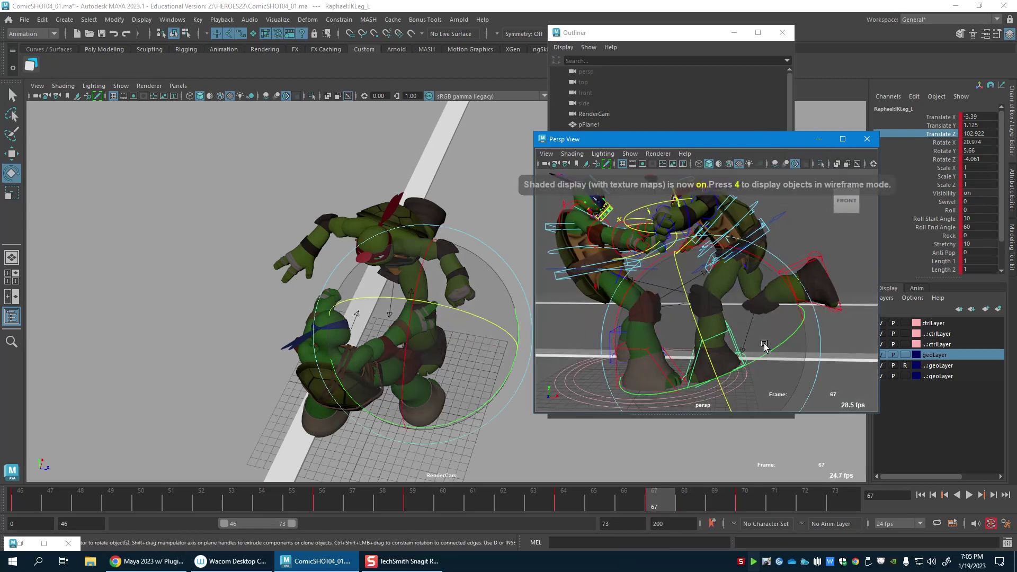
drag(782, 279, 798, 307)
key(w)
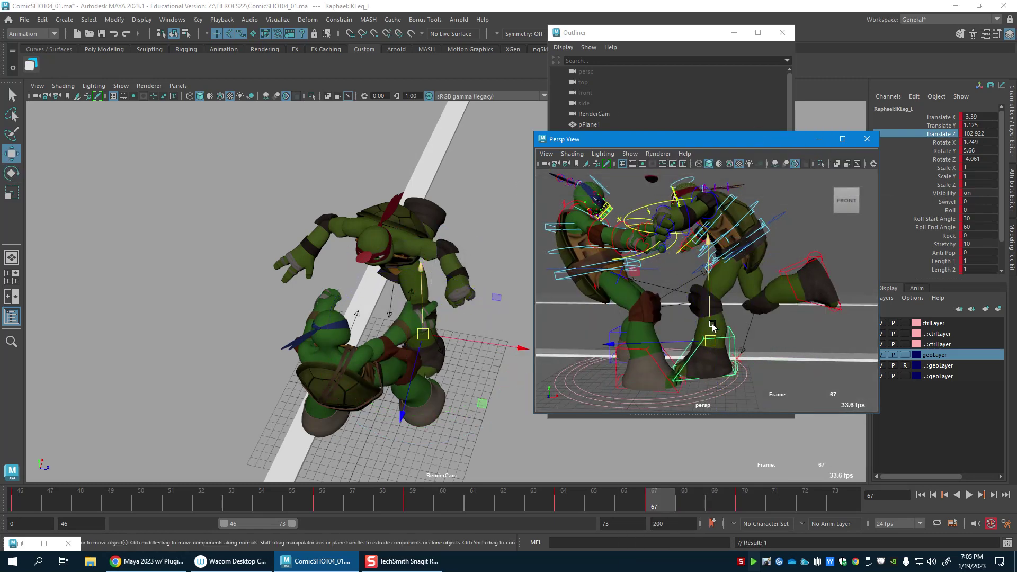
drag(712, 325, 709, 332)
Step: At frame 67, rotate Raphael's right foot to about 9.5, -2.8, -1.2 and move the right IK leg down and out beside his body
alt+drag(809, 306, 707, 323)
click(804, 298)
alt+drag(778, 326, 758, 393)
key(e)
key(w)
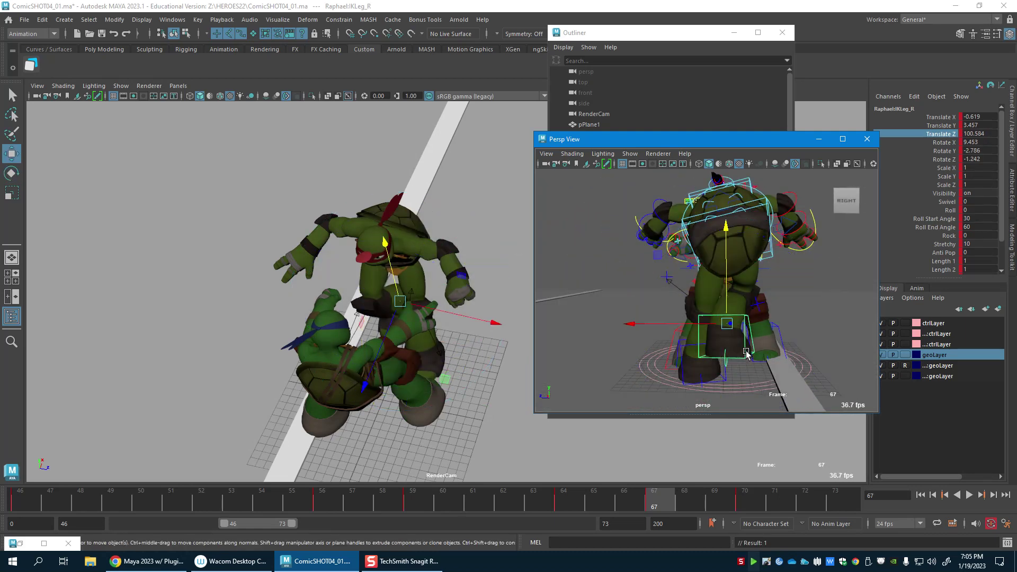
drag(730, 329, 786, 353)
alt+drag(787, 353, 768, 338)
Step: Lower Raphael's root to about -4.94, -2.00, 98.76 and rotate it to about 5.8, -2.2, -2.4 at frame 67
click(670, 194)
alt+drag(670, 194, 662, 339)
key(e)
key(w)
Step: Adjust Raphael's right leg pole vector to redirect the knee, set a key at frame 67, and reselect the root control
click(706, 403)
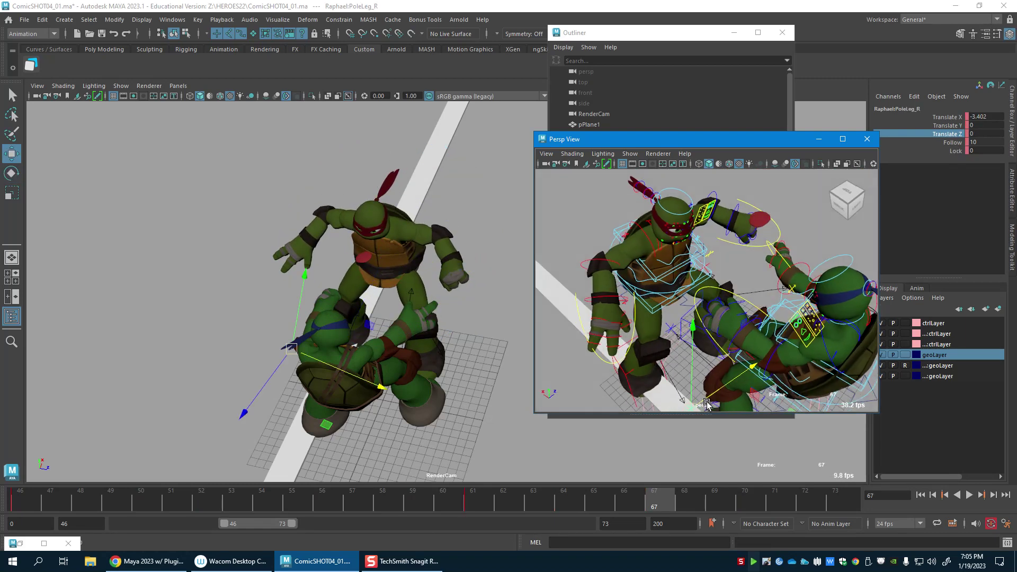
drag(728, 383, 740, 376)
alt+drag(774, 281, 677, 256)
key(s)
click(716, 270)
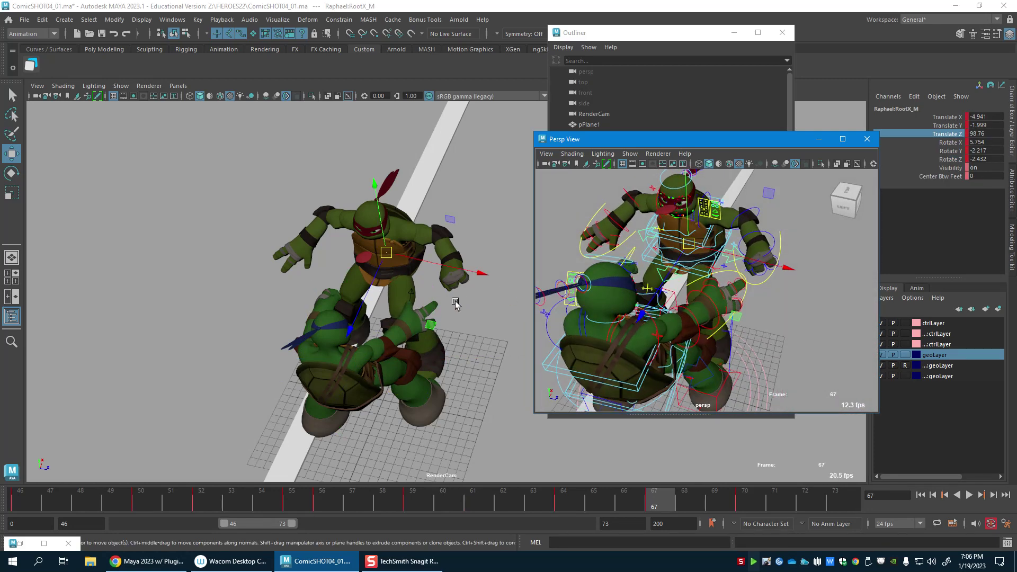
Step: Rotate Raphael's root to about 2.8, -42.4, -5.6 at frame 67 to turn his body
key(e)
drag(419, 323, 750, 332)
key(w)
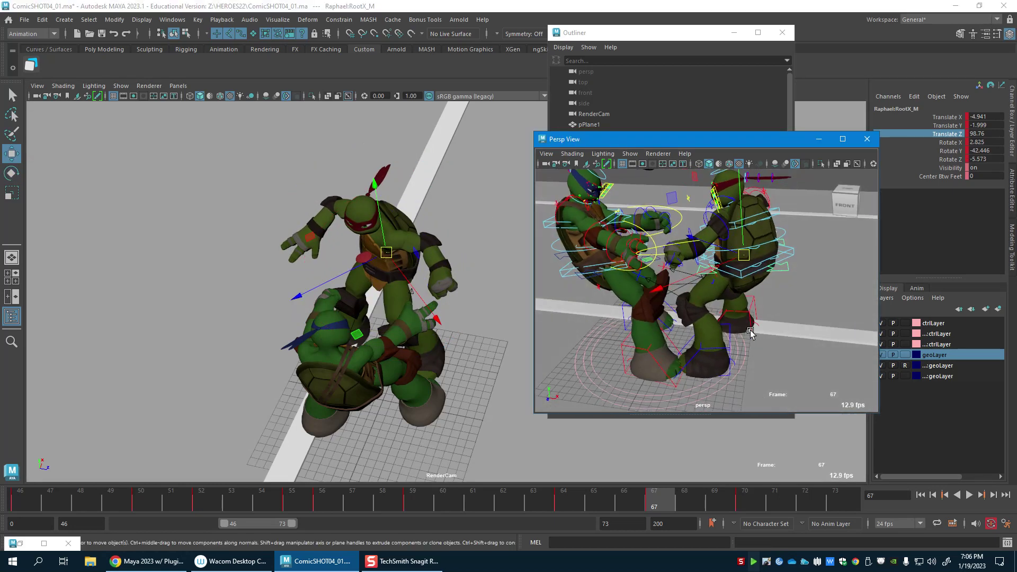
Step: Move Raphael's right IK leg to about -7.52, 0.25, 96.98 and rotate its foot to about 10.3, -23.2, -4.9
click(742, 325)
click(743, 315)
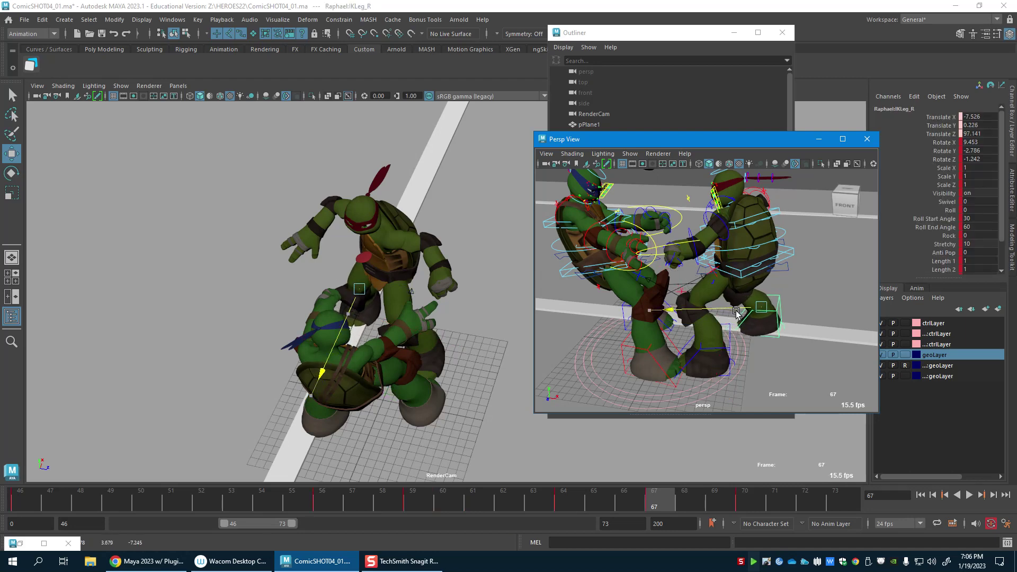
drag(736, 313, 733, 316)
key(e)
drag(413, 357, 376, 362)
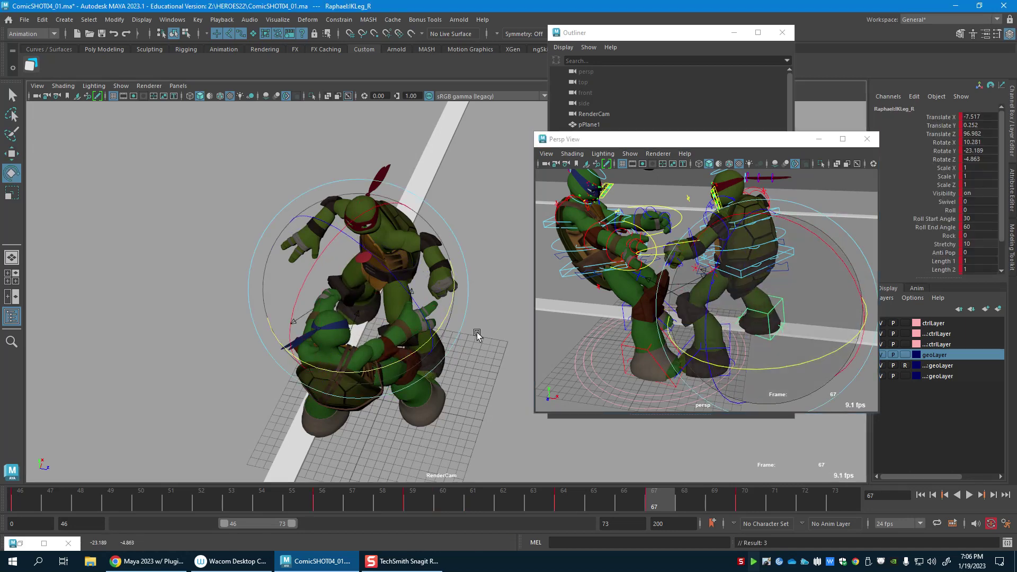
Step: Rotate Raphael's left FK shoulder to about -56.3, 11.6, 36.0 at frame 67
key(w)
click(724, 199)
alt+drag(726, 202, 763, 233)
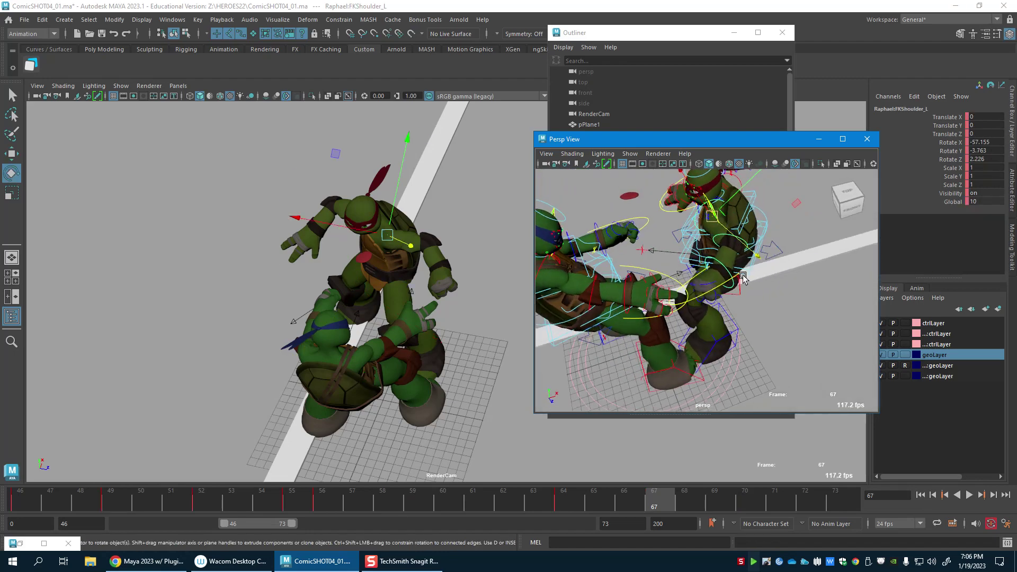
key(e)
drag(413, 233, 450, 244)
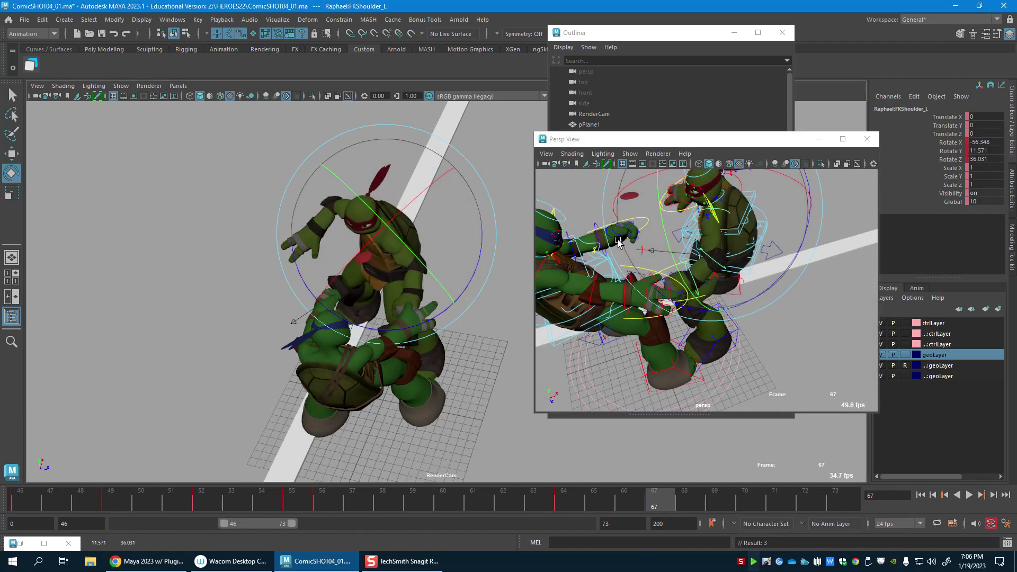
Step: Rotate Raphael's right FK shoulder to about -29.1, 36.4, -42.8 at frame 67 to swing that arm outward
alt+drag(689, 233, 745, 260)
key(w)
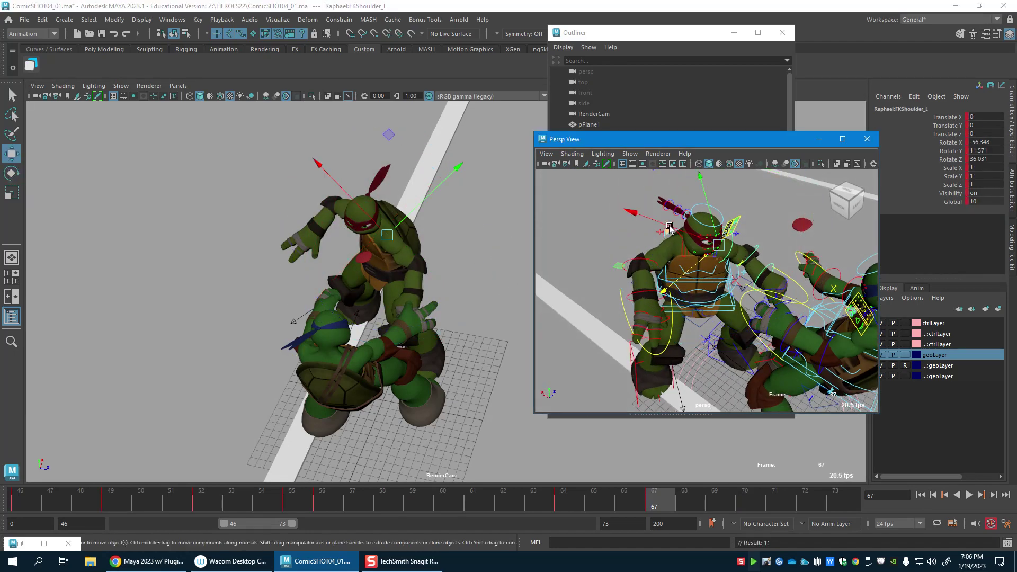
click(641, 241)
click(673, 232)
key(e)
drag(318, 276, 371, 256)
key(w)
Step: Rotate Raphael's FK head control to about 17.0, -7.3, 13.0 so he faces Leonardo at frame 67
click(730, 235)
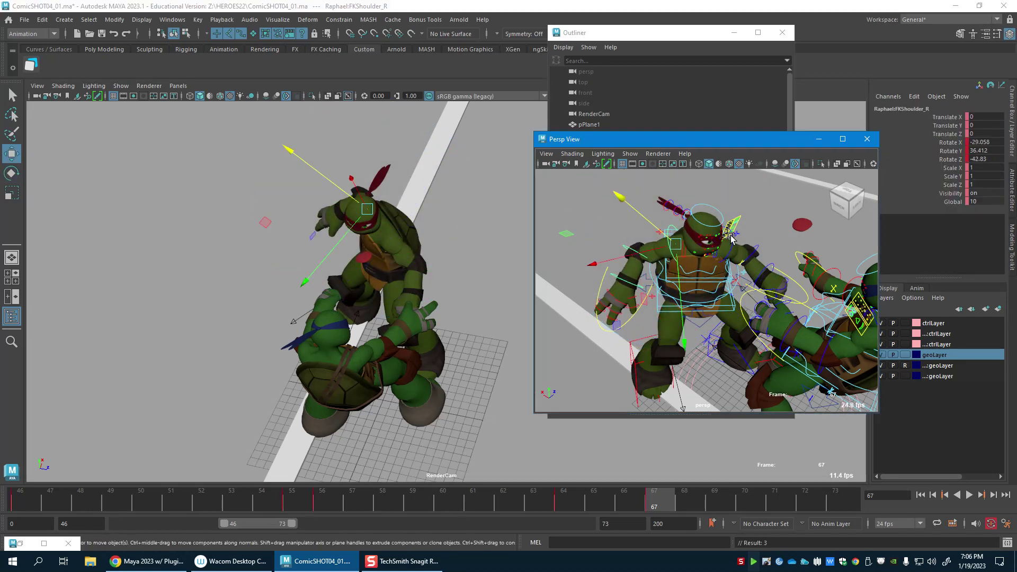
key(e)
drag(722, 228, 730, 246)
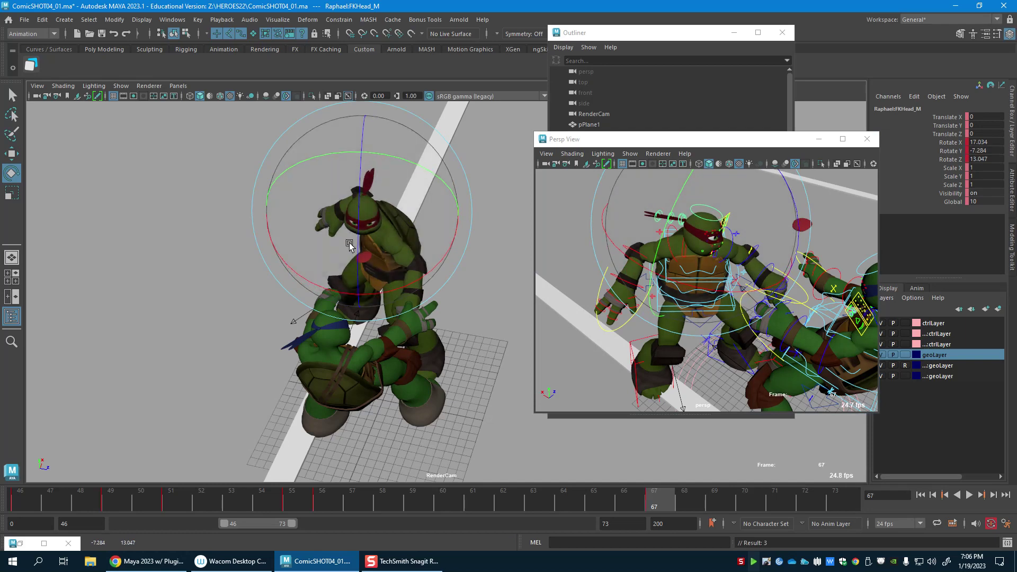
key(w)
Step: Review the landing motion, select Raphael's root and rotate it to about 38.1, -13.6, -28.5 at frame 59
alt+drag(705, 296, 763, 249)
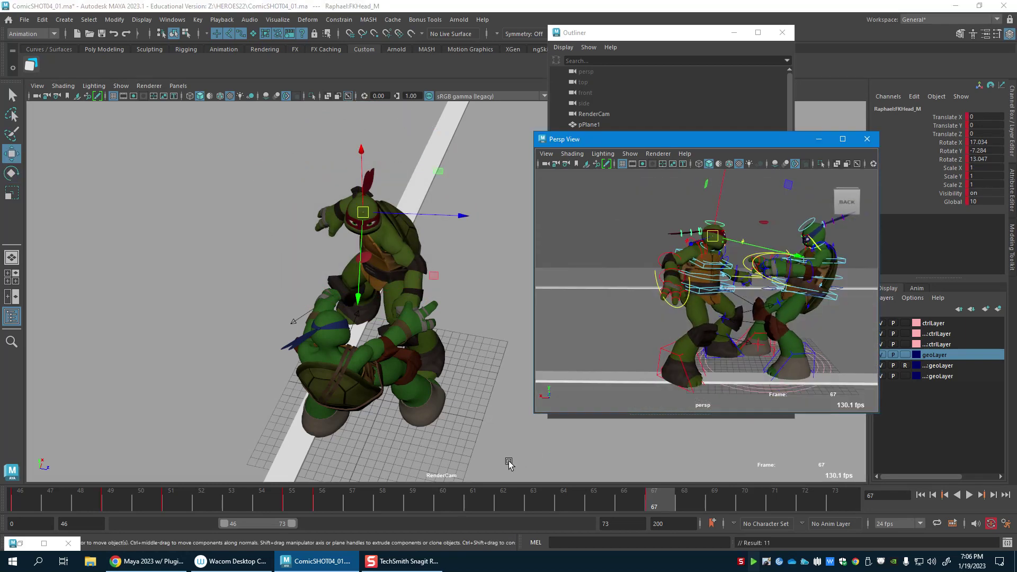
middle_click(510, 464)
drag(323, 505, 510, 515)
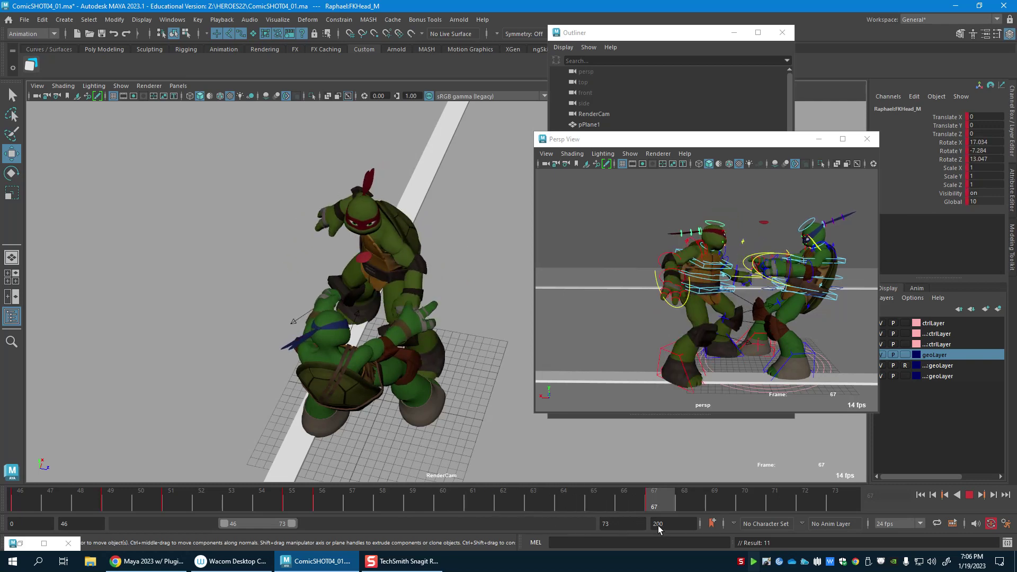
key(alt+v)
middle_click(685, 354)
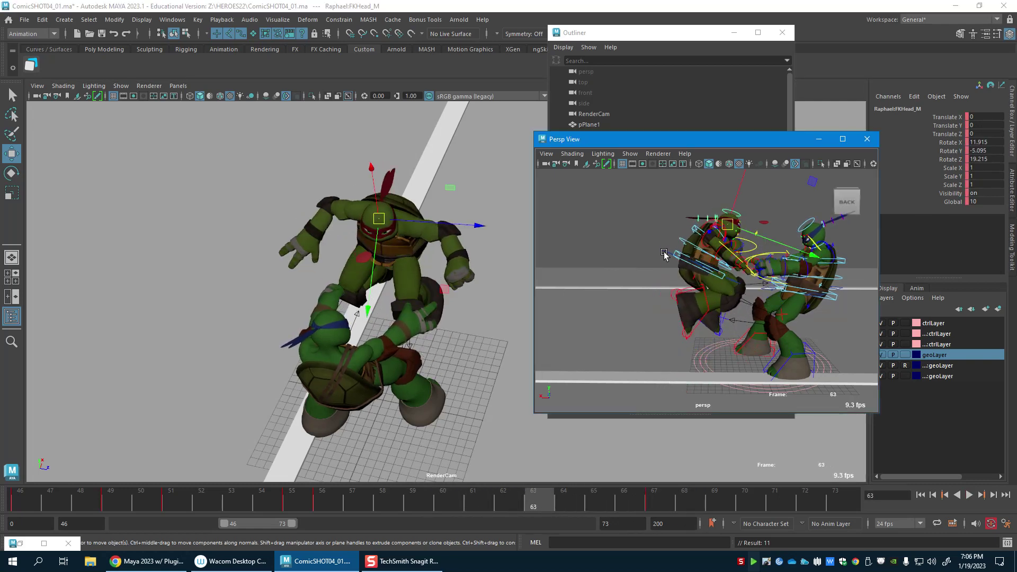
click(664, 252)
drag(335, 509, 414, 511)
key(e)
drag(427, 318, 444, 220)
drag(483, 257, 516, 400)
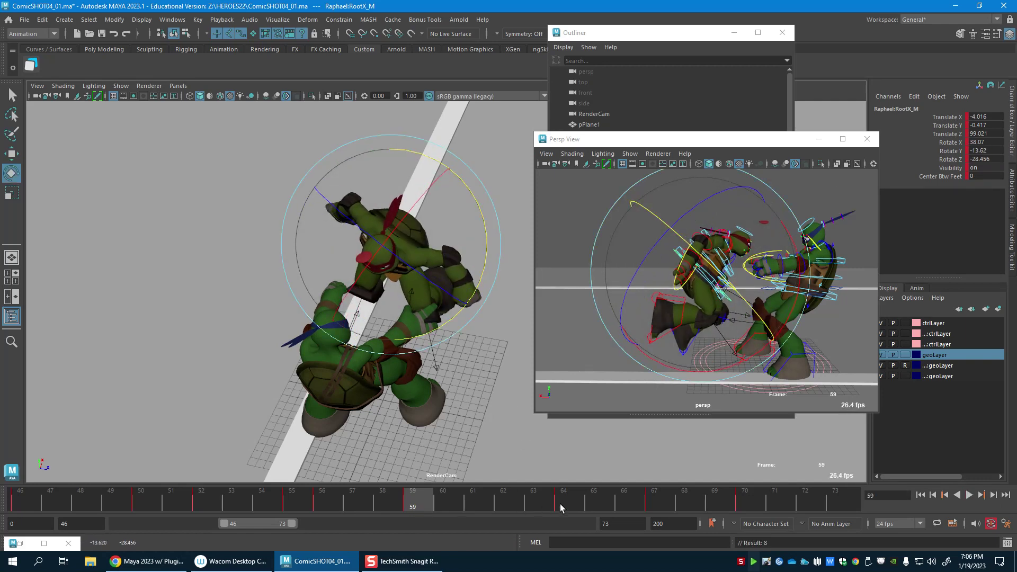
Step: Rotate Raphael's root at frame 64 to turn his body, and check the motion up to frame 67
click(561, 508)
drag(423, 316, 370, 322)
drag(501, 513, 666, 507)
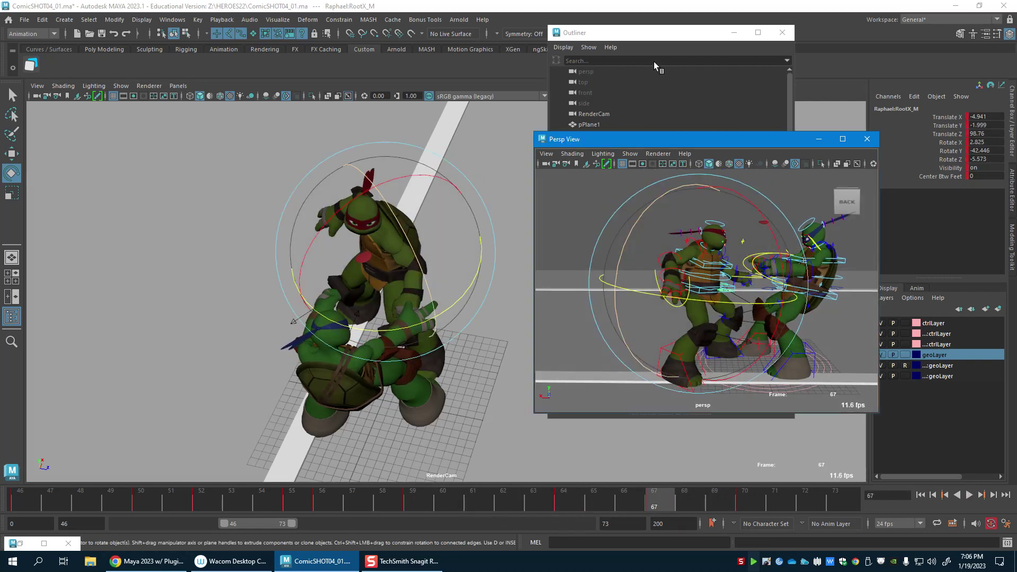
Step: Isolate Raphael's rig in the Persp view and select all of his animation controls
click(655, 35)
click(606, 168)
middle_click(838, 262)
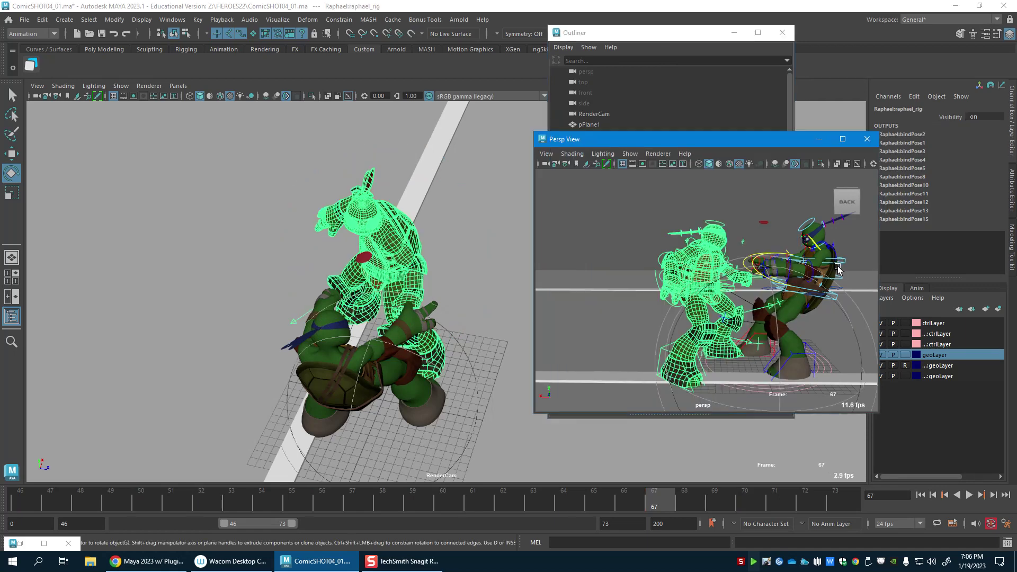
key(ctrl+1)
alt+right_drag(810, 288, 747, 275)
drag(581, 209, 790, 359)
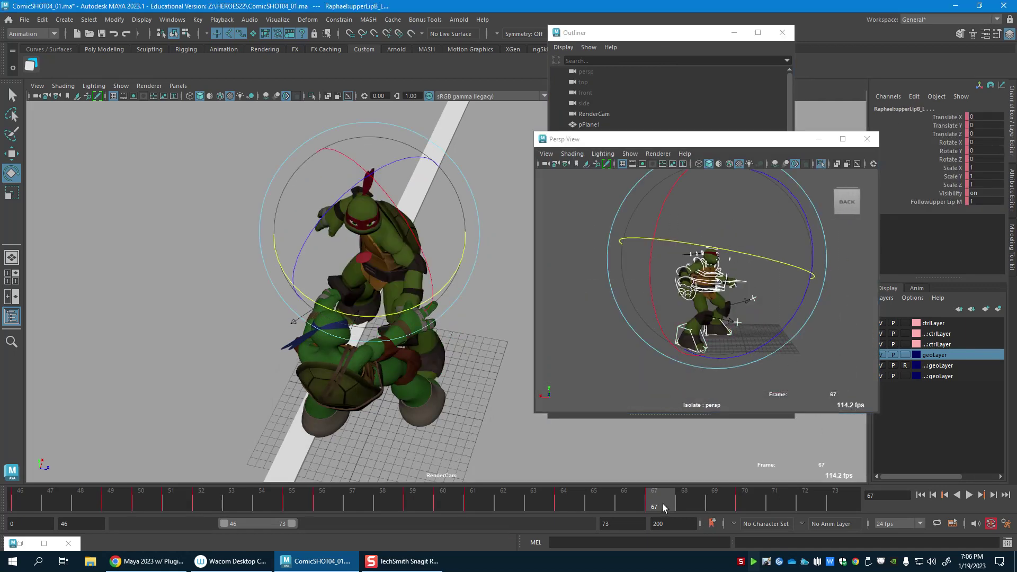
Step: Extend the playback range to frame 91, go to frame 75 and move the Persp View window clear of the Outliner
click(754, 508)
drag(537, 506, 737, 504)
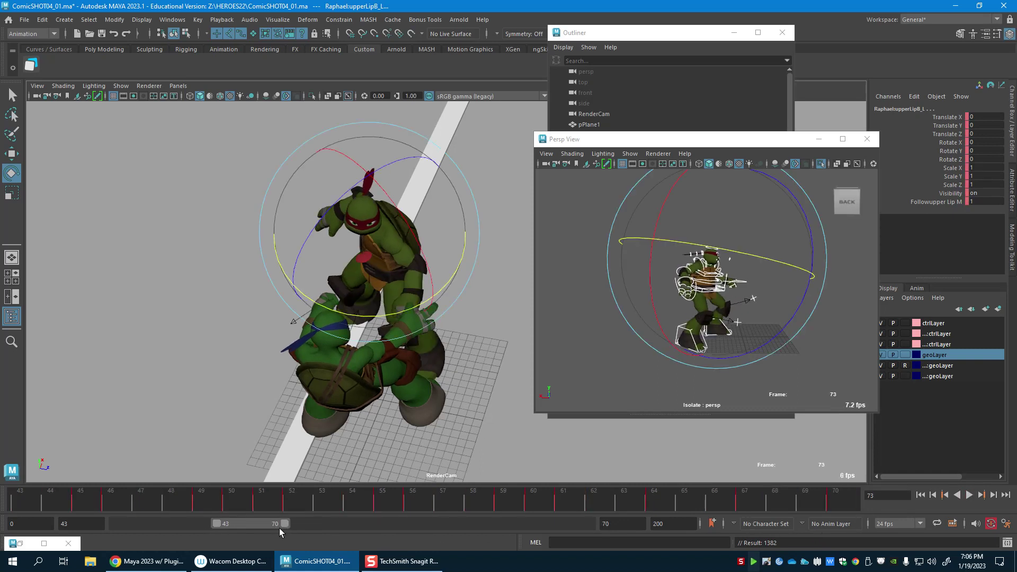
drag(268, 523, 271, 523)
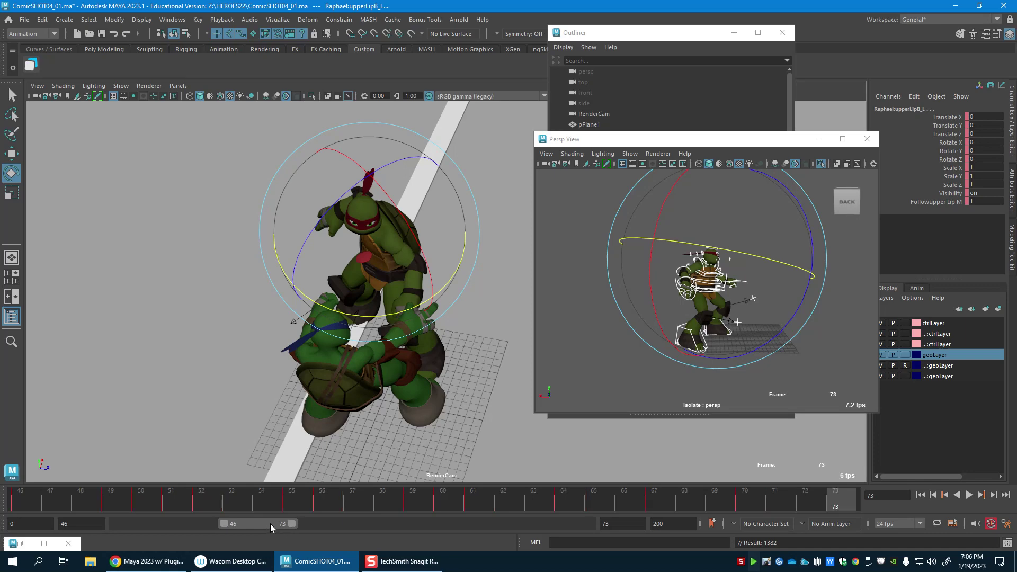
click(23, 502)
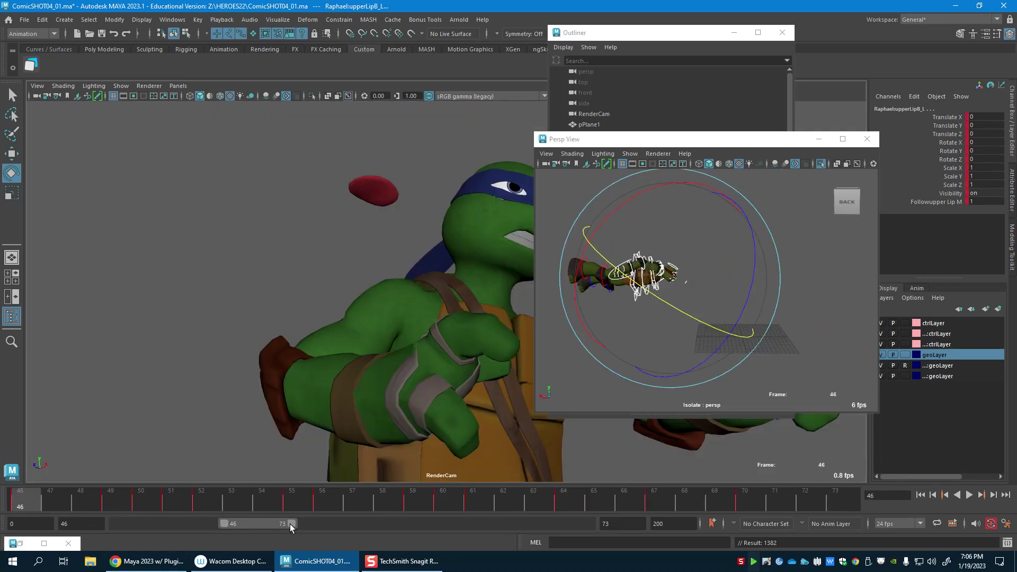
click(555, 503)
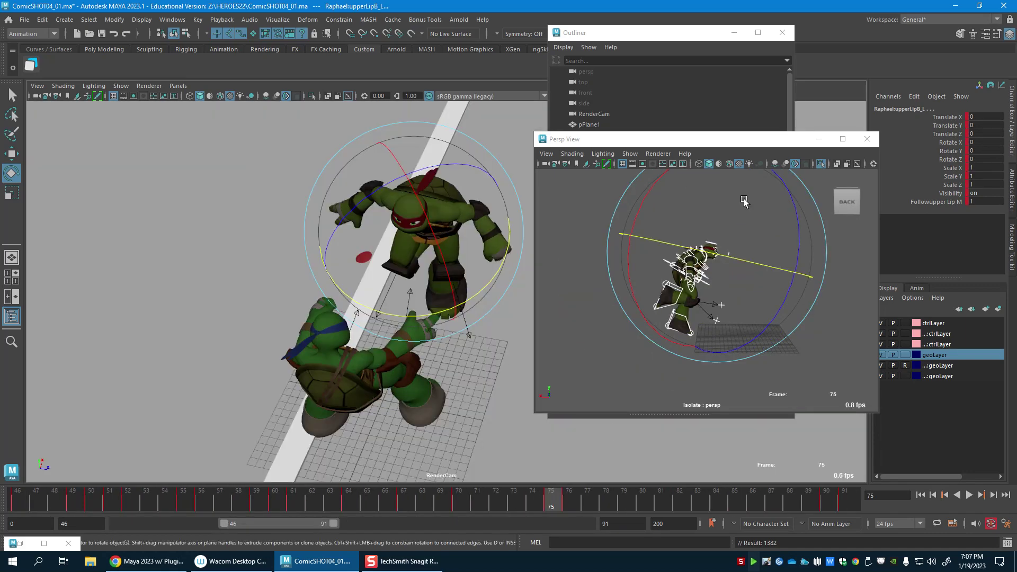
drag(747, 146, 852, 145)
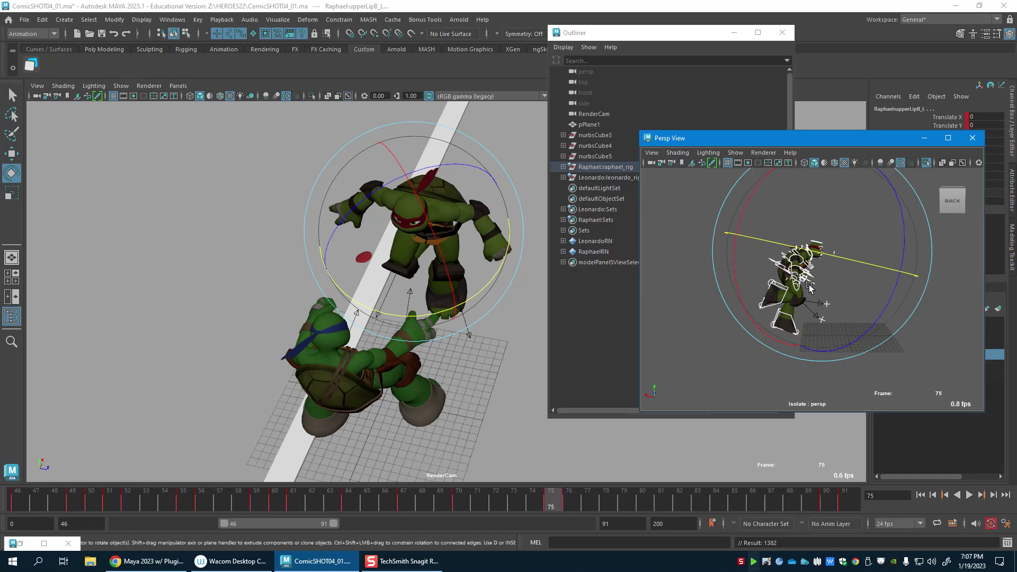
Step: Set the playback range to start at frame 46 and end at frame 75
double_click(623, 522)
text(3)
key(Return)
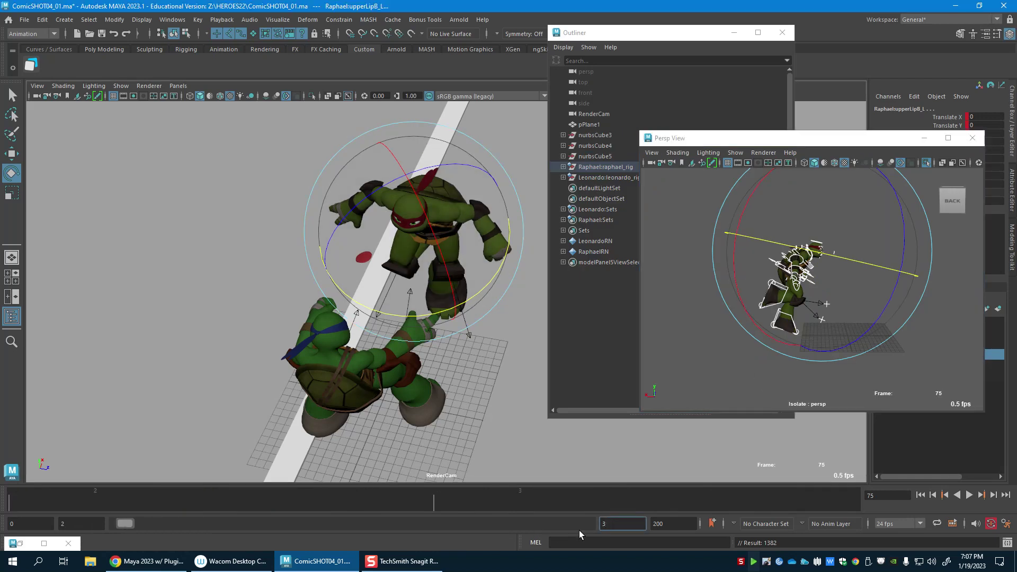
key(BackSpace)
text(75)
key(Return)
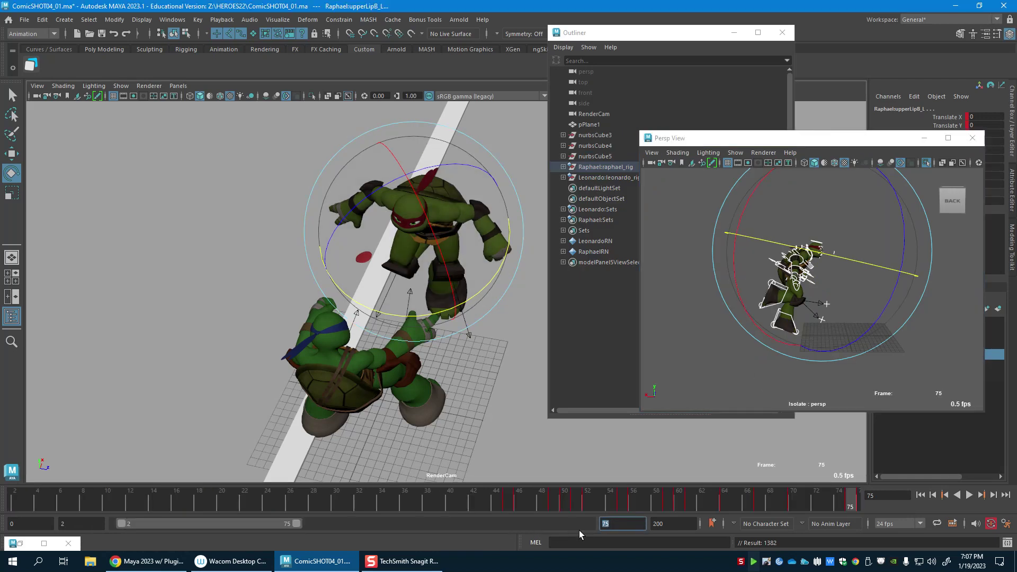
key(shift+Tab)
text(46)
key(Return)
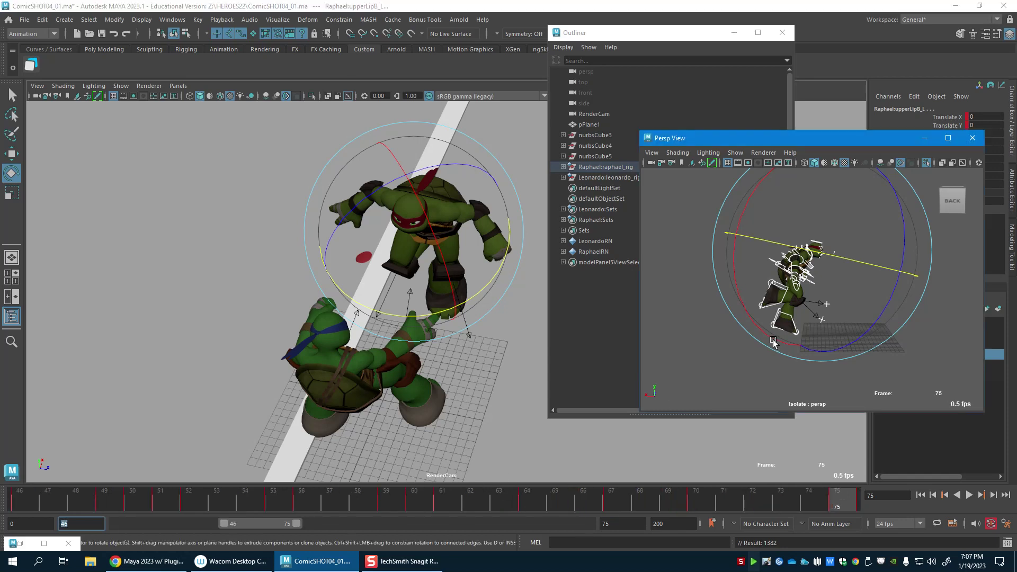
Step: Reselect all of Raphael's controls, copy his frame 70 pose to frame 75 and key it there
click(719, 366)
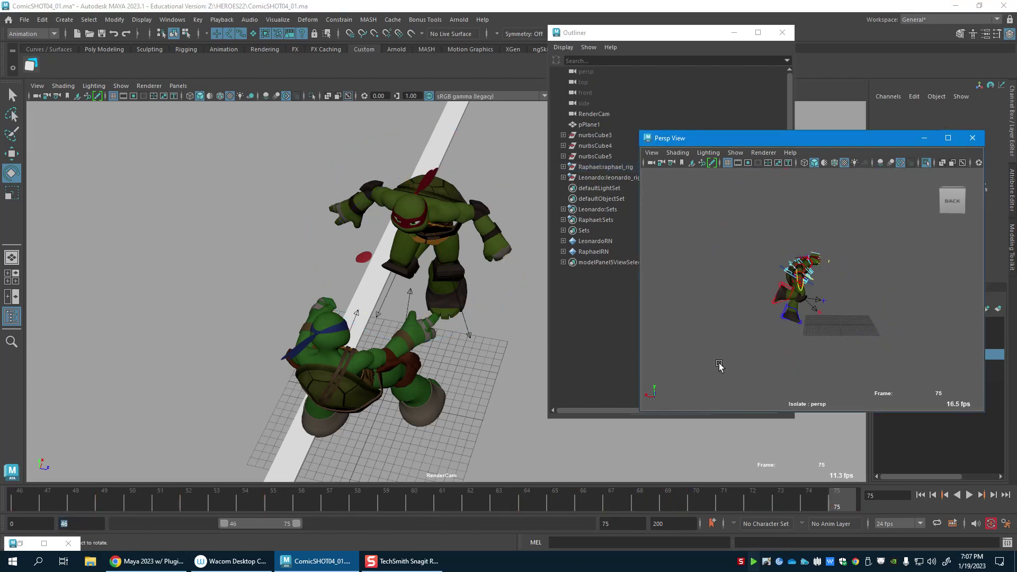
click(54, 521)
click(177, 430)
drag(769, 246, 944, 363)
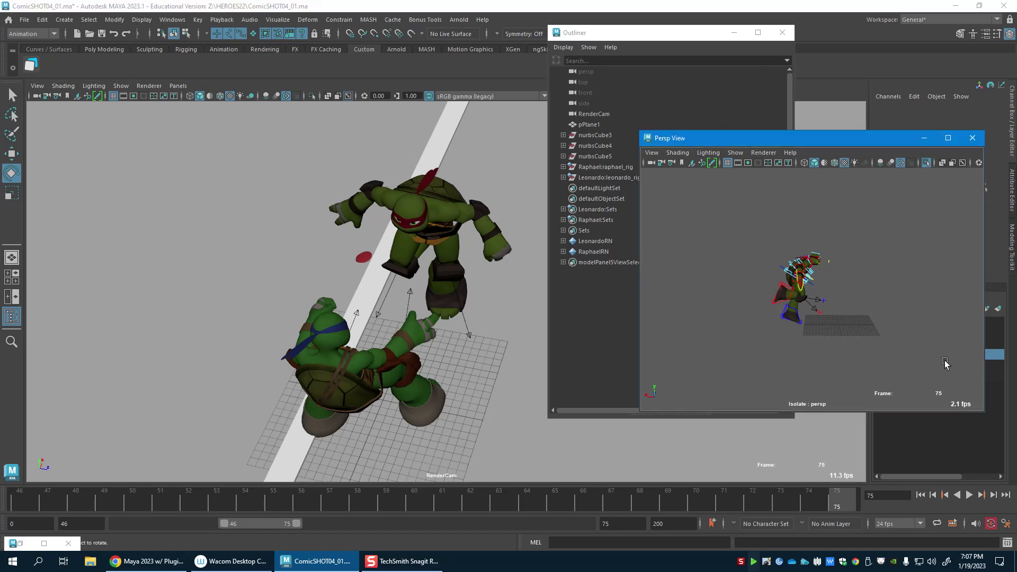
drag(622, 506, 699, 506)
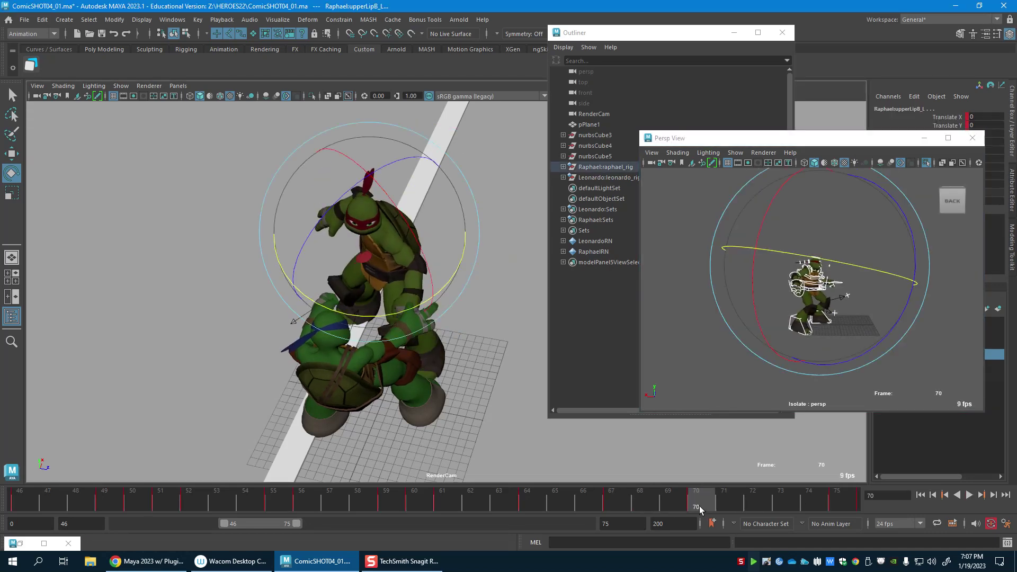
middle_drag(699, 507, 900, 495)
key(s)
Step: Play back the shot from frame 46, moving the Persp View aside and minimizing the Outliner to see the full camera view
drag(783, 503, 16, 497)
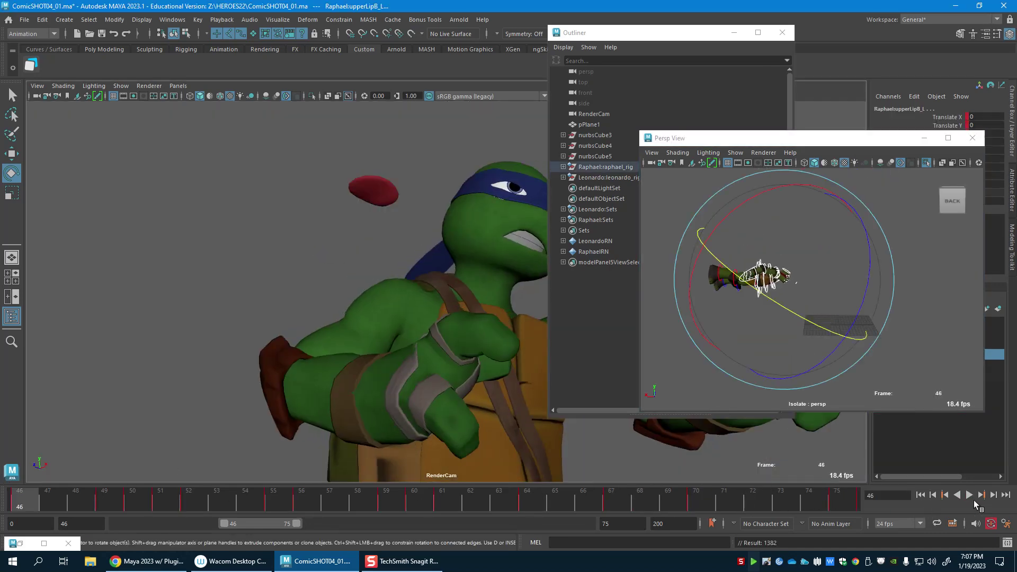
key(alt+v)
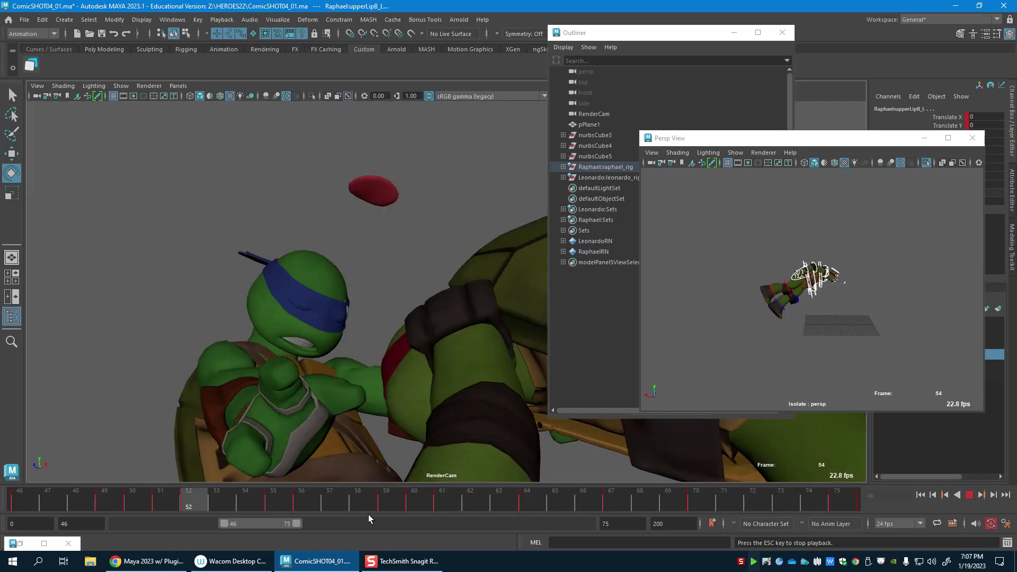
drag(657, 137, 845, 153)
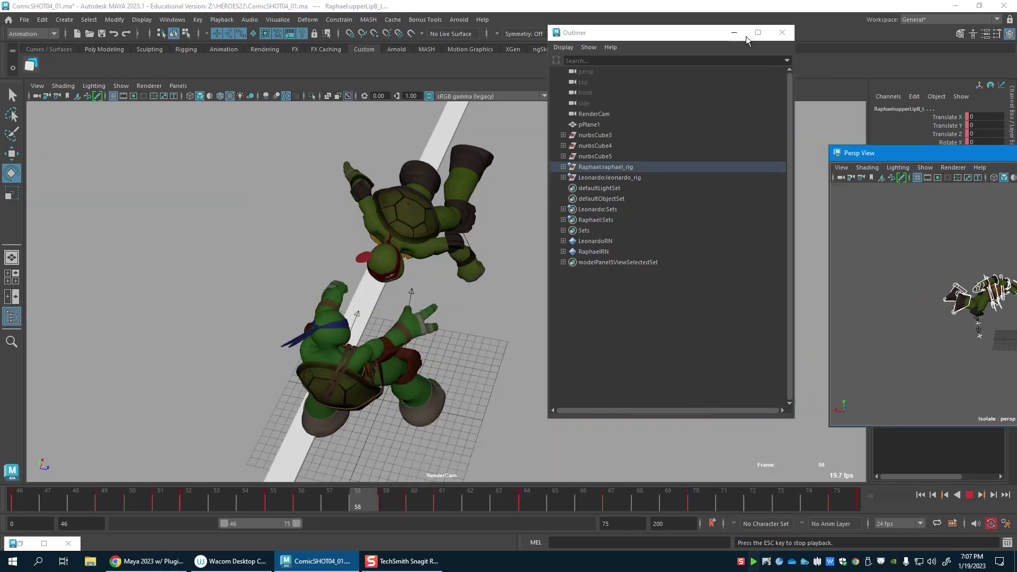
click(734, 32)
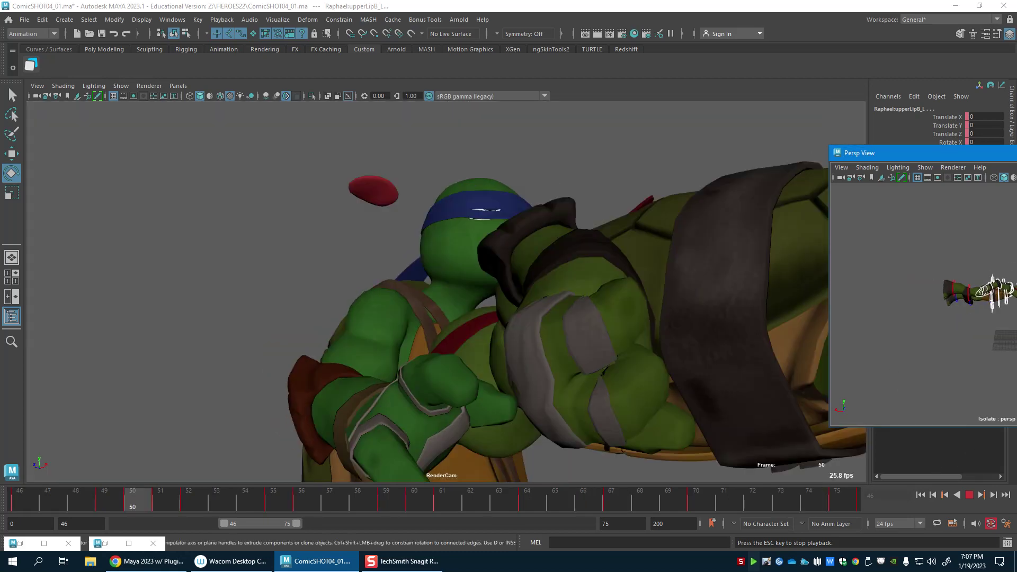
key(Escape)
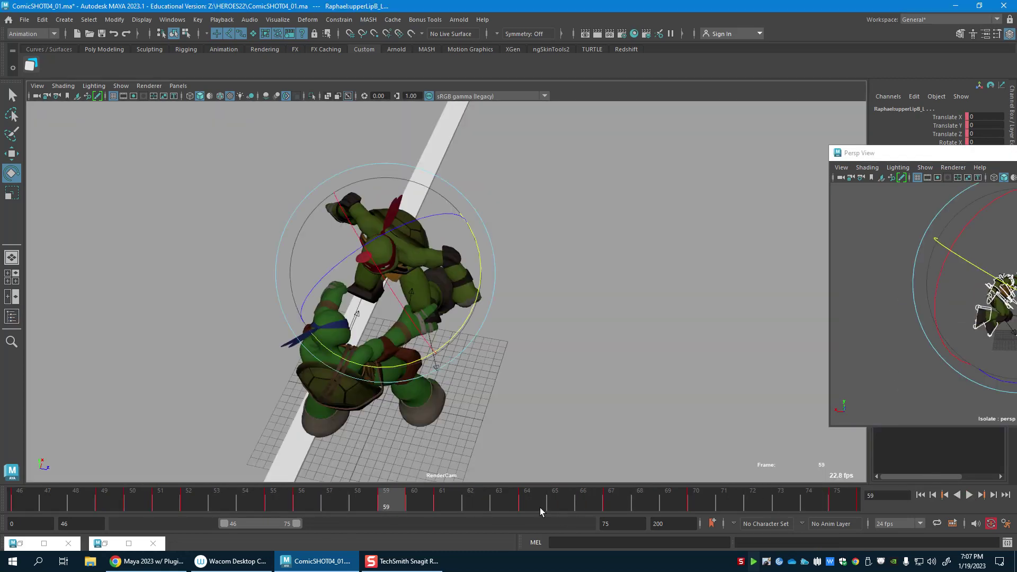
key(alt+v)
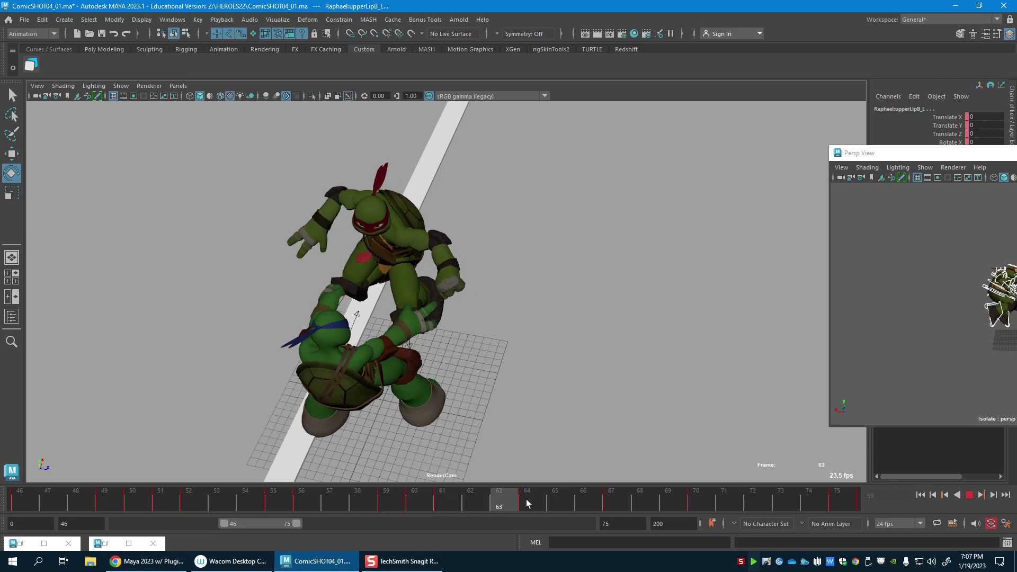
Step: Bring the Persp View back into view and shift Raphael's landing keys from frame 64 onward two frames later, starting at frame 66
drag(611, 503, 535, 504)
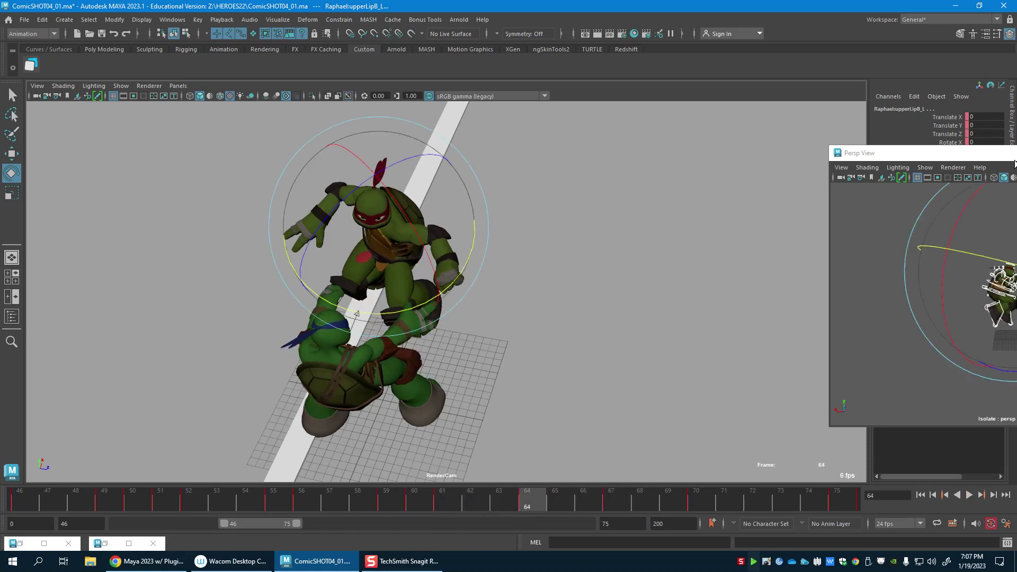
drag(1012, 153, 799, 145)
key(w)
drag(526, 503, 425, 491)
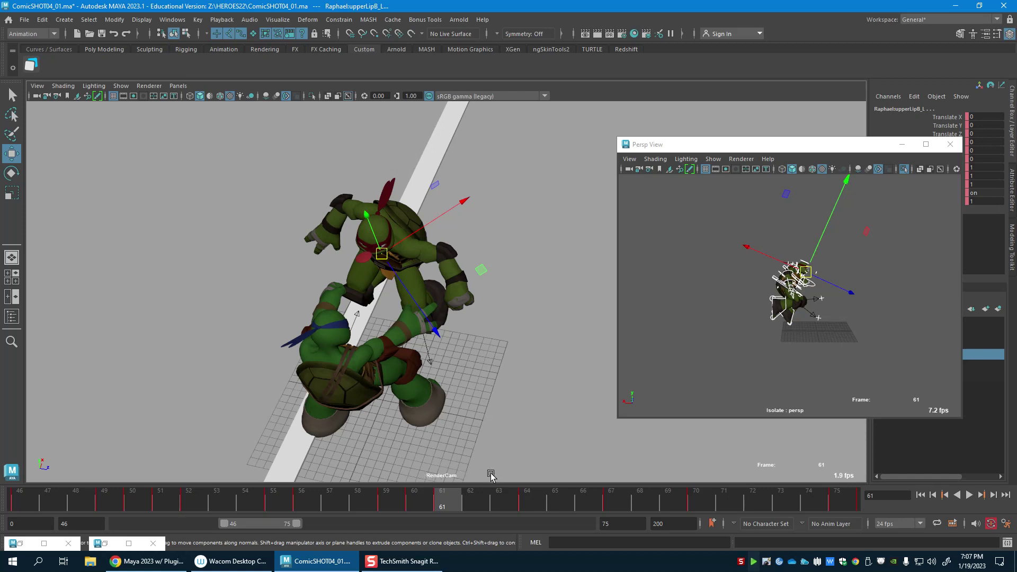
drag(444, 505, 699, 506)
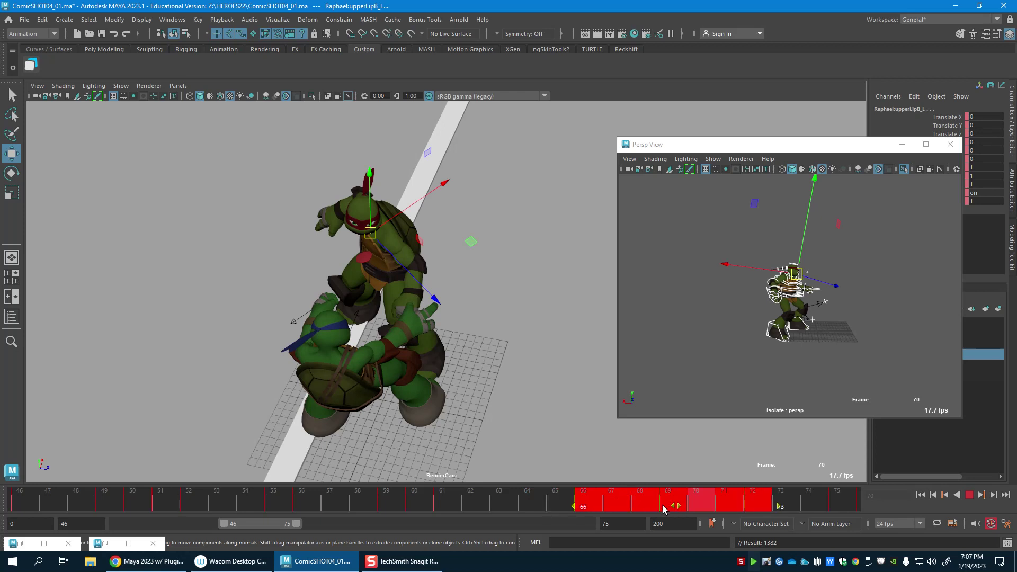
drag(370, 509, 584, 518)
key(alt+v)
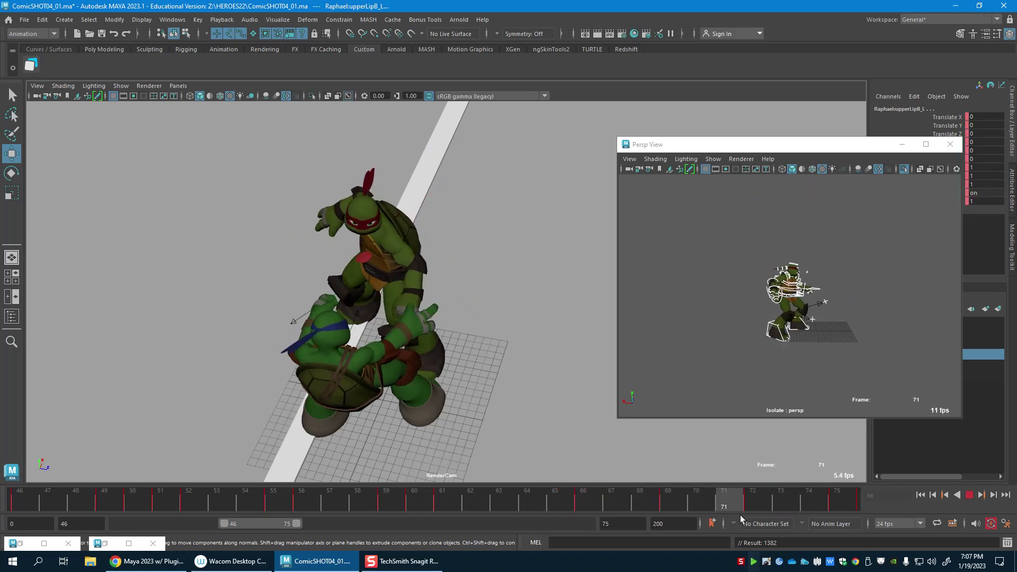
key(alt+v)
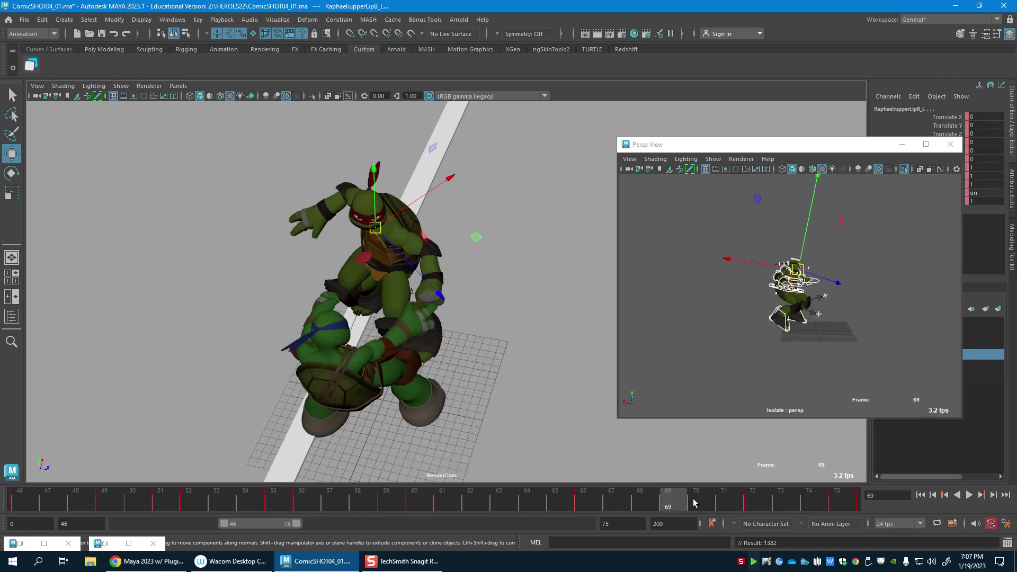
Step: Move Raphael's landing pose key from frame 72 to frame 71 and review the motion
drag(740, 510, 674, 503)
shift+click(746, 504)
key(alt+v)
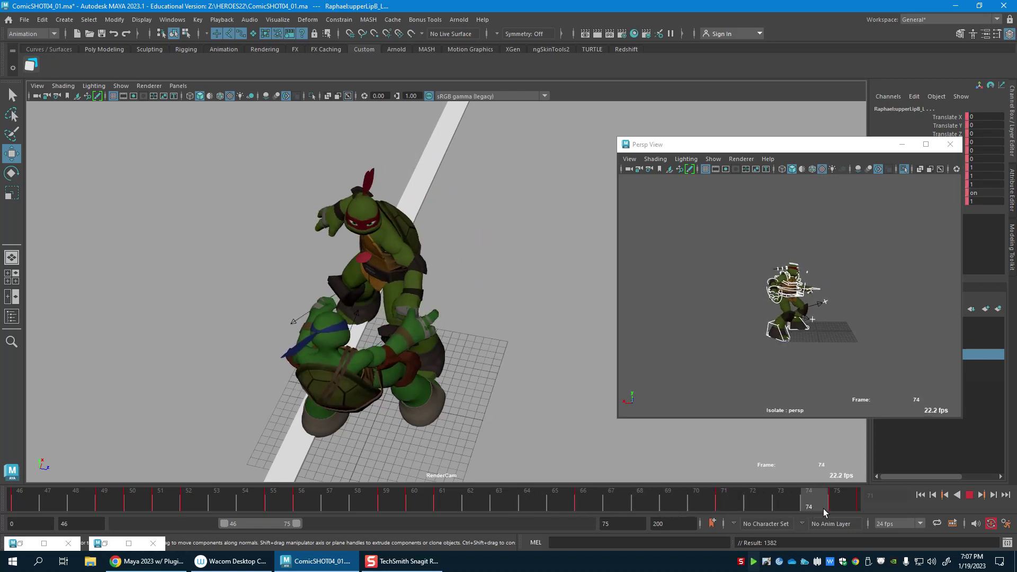
drag(710, 510, 85, 495)
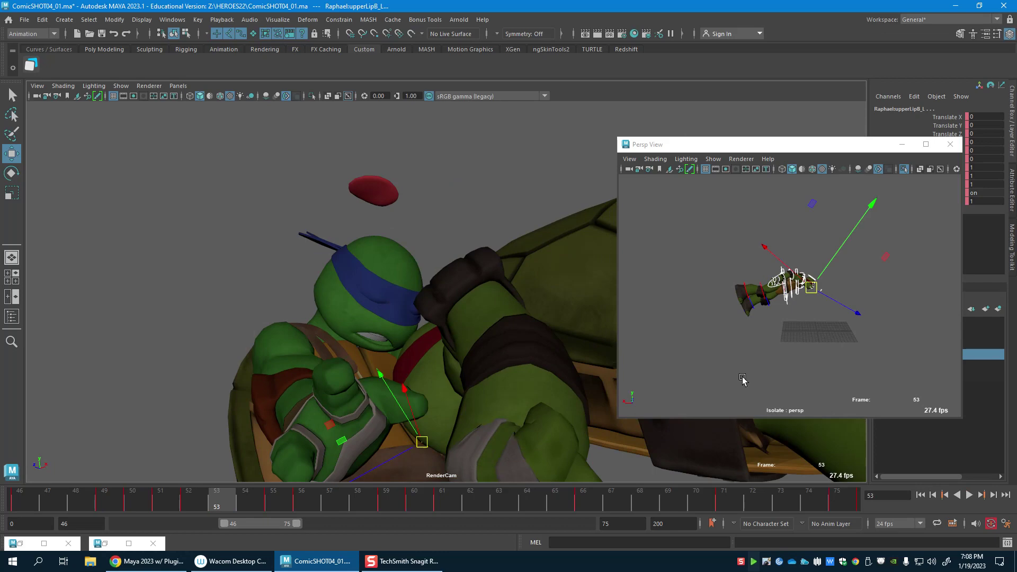
Step: Select Raphael's right leg IK control in a closer Persp View
alt+right_drag(742, 377, 751, 342)
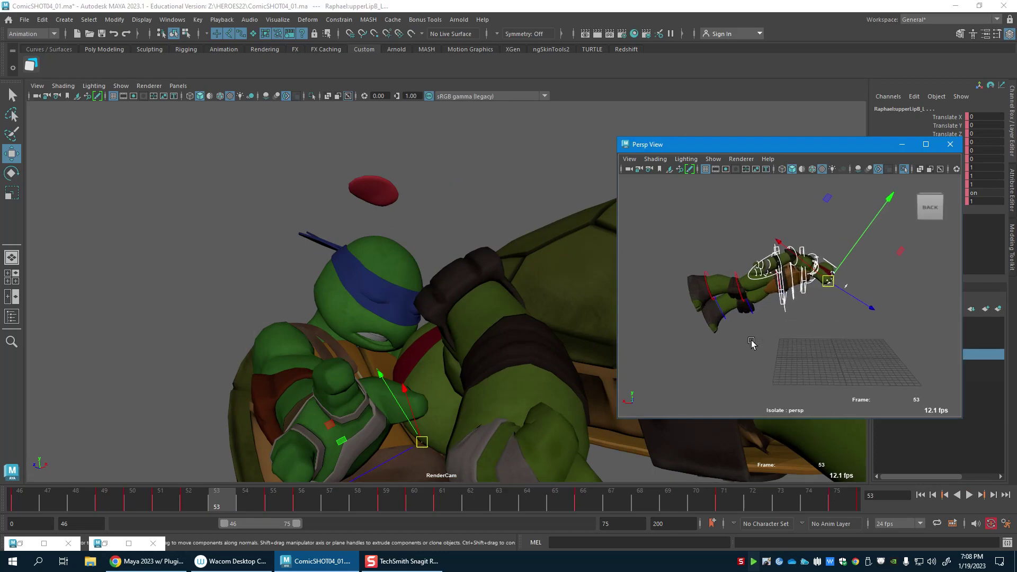
drag(598, 499, 681, 507)
click(785, 363)
double_click(728, 499)
click(723, 499)
drag(551, 500, 754, 522)
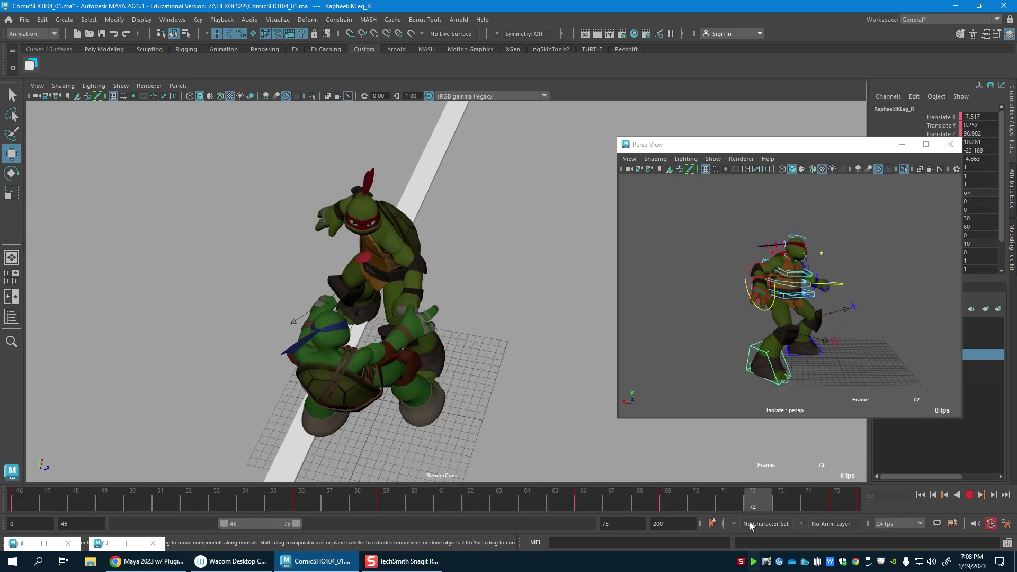
key(ctrl+z)
key(ctrl+z)
key(ctrl+z)
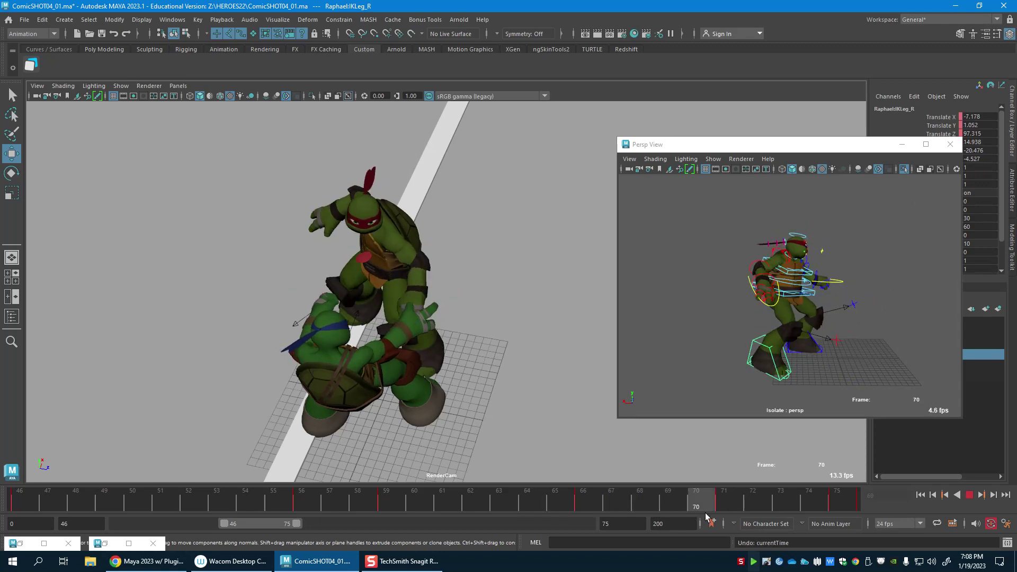
Step: Move the right foot's landing key from frame 71 to frame 70 and check the motion
alt+drag(786, 365, 756, 389)
click(728, 503)
shift+drag(709, 507, 681, 515)
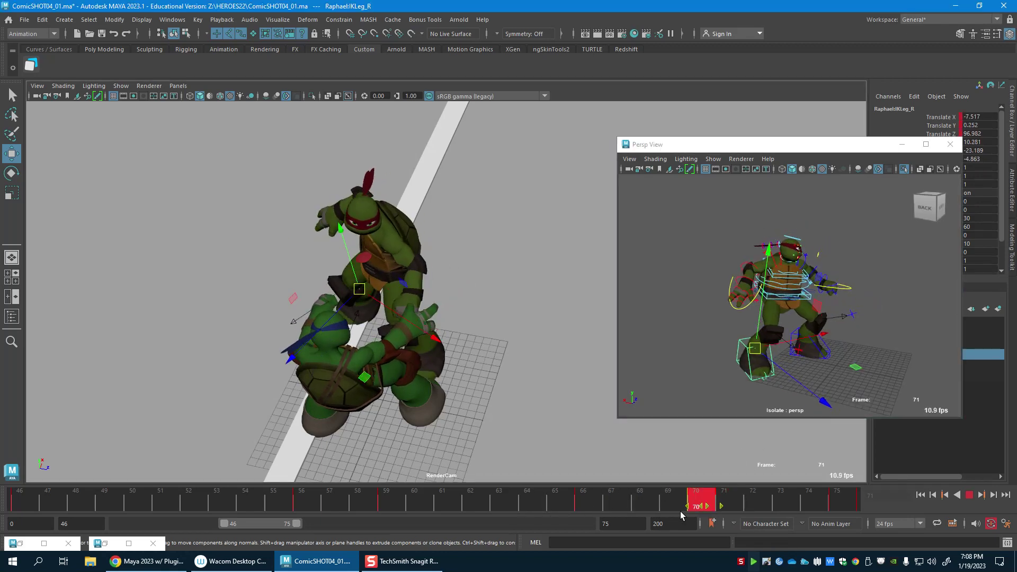
key(alt+v)
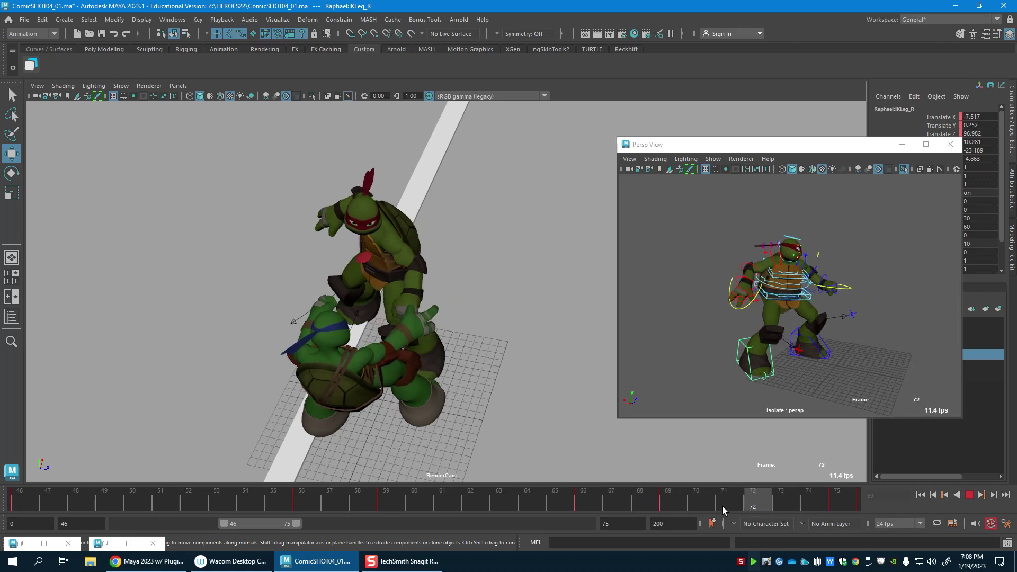
key(alt+v)
Step: At frame 69, lift Raphael's left foot to about Y 5.8, rotate it to about X 39 and play back the shot
click(800, 324)
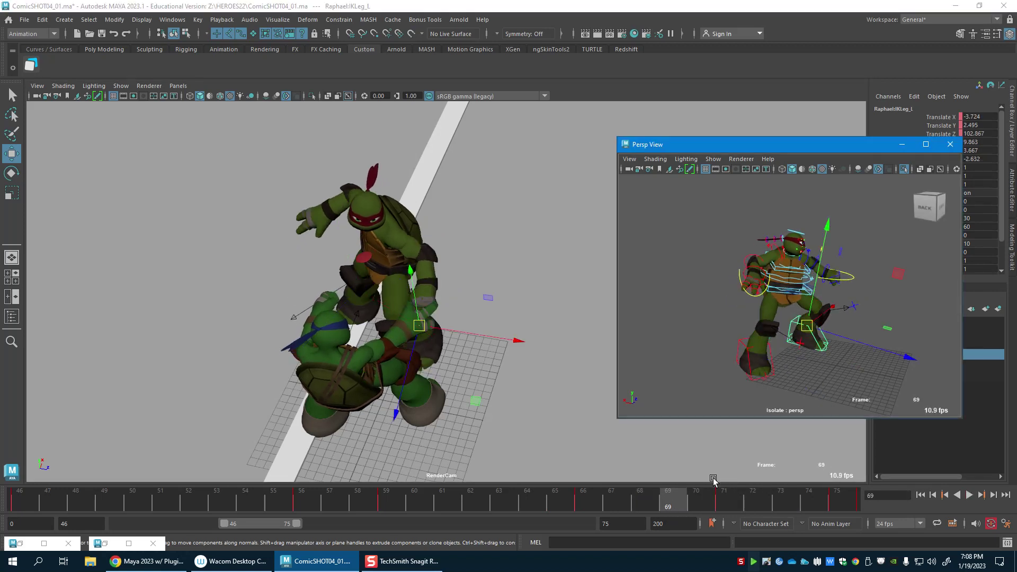
key(alt+v)
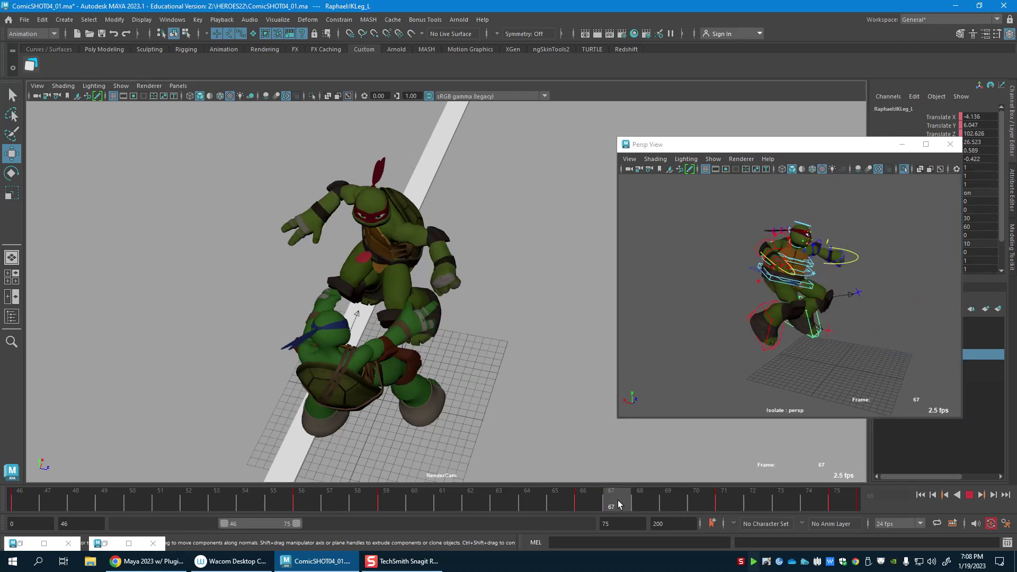
key(alt+v)
click(808, 324)
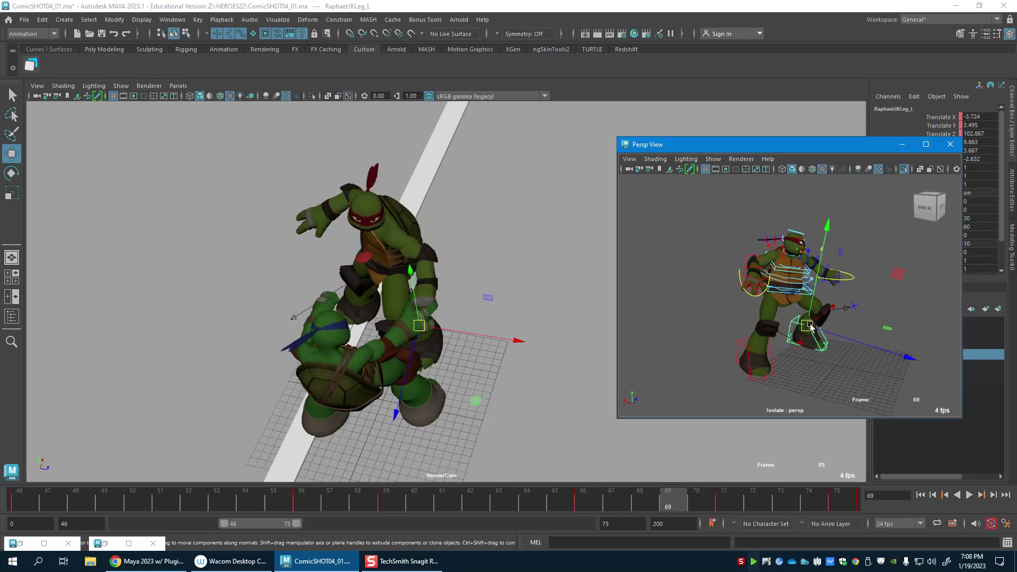
drag(818, 304, 815, 275)
key(e)
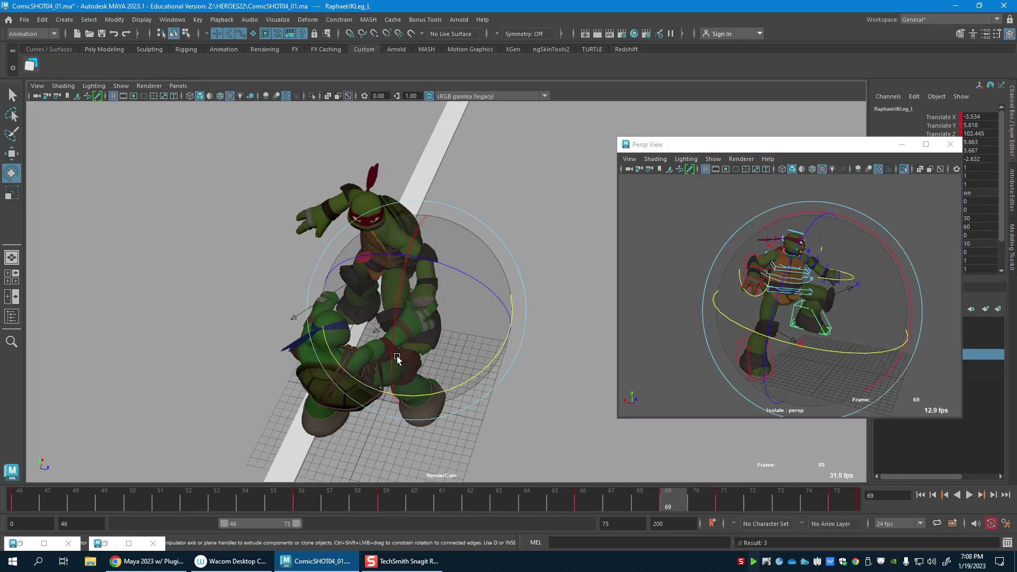
drag(399, 362, 458, 316)
key(w)
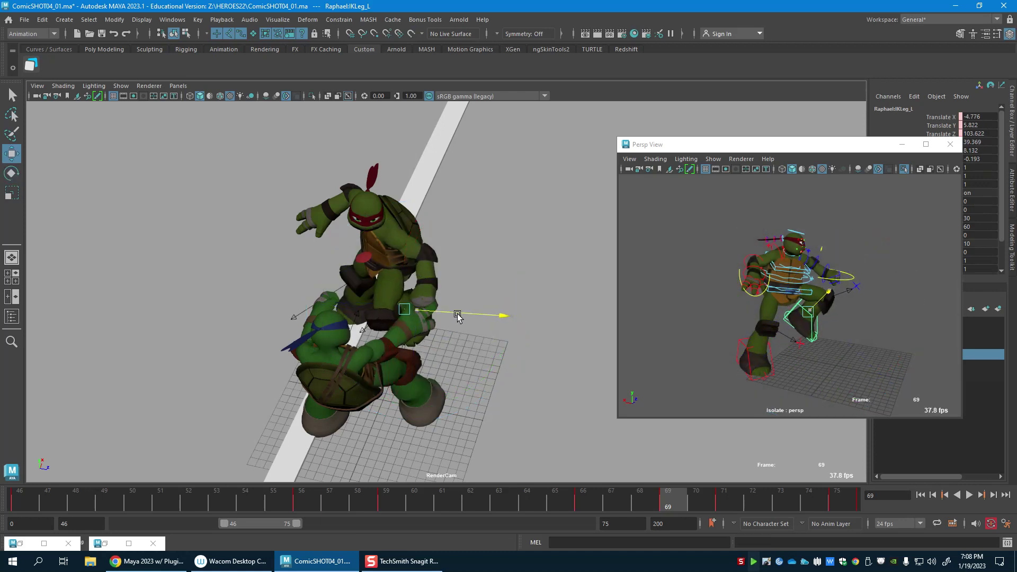
key(alt+v)
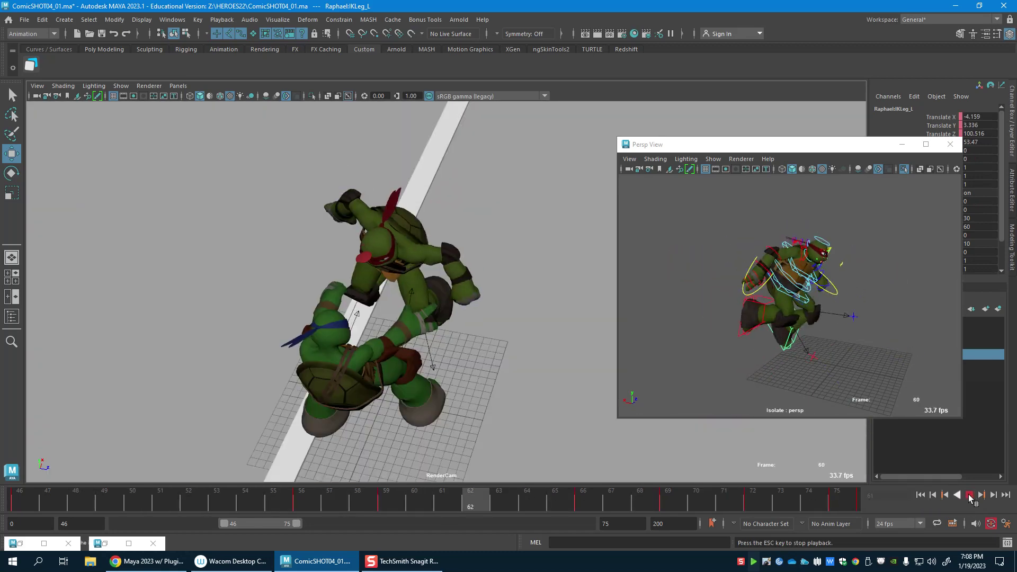
click(969, 494)
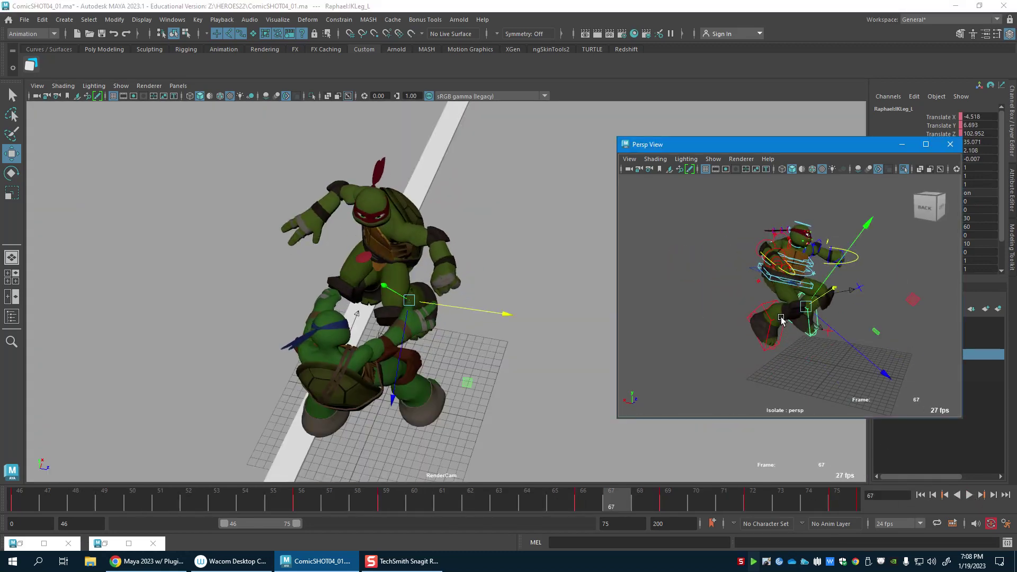
Step: Lower Raphael's root control at frame 72 to about Y -3.46 and key it
click(755, 270)
drag(485, 497, 724, 503)
click(773, 296)
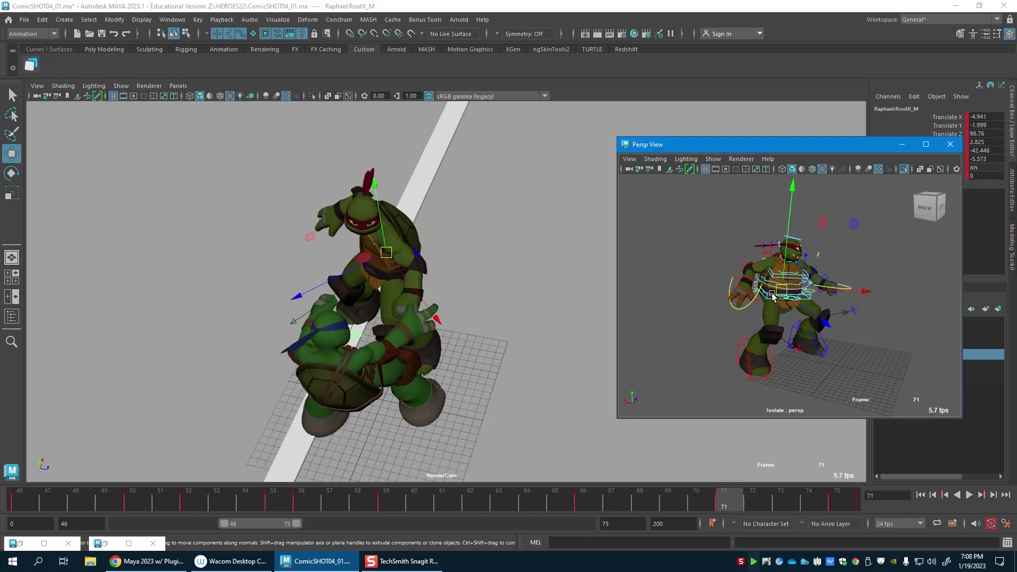
drag(583, 503, 676, 514)
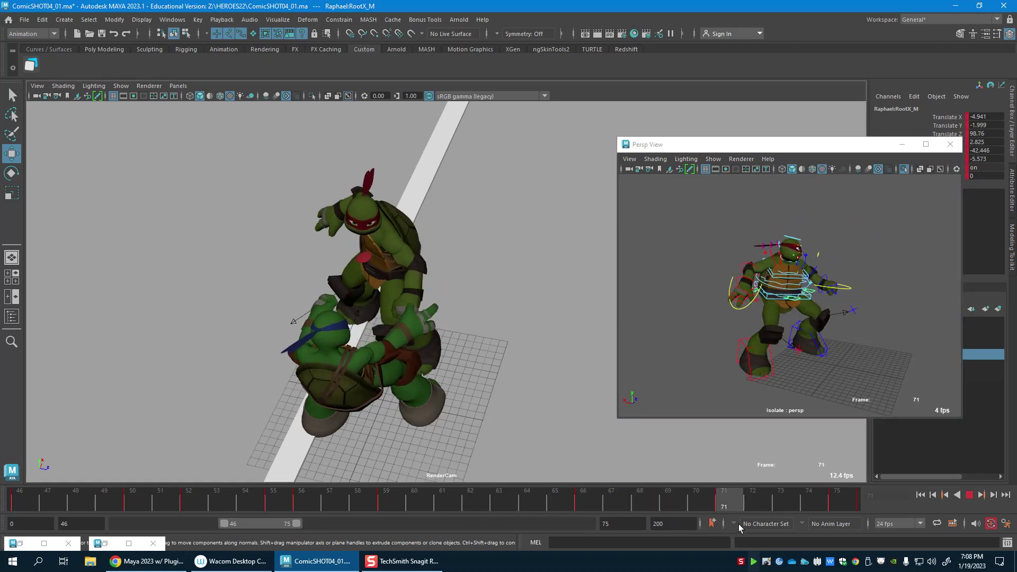
key(alt+v)
drag(781, 281, 780, 289)
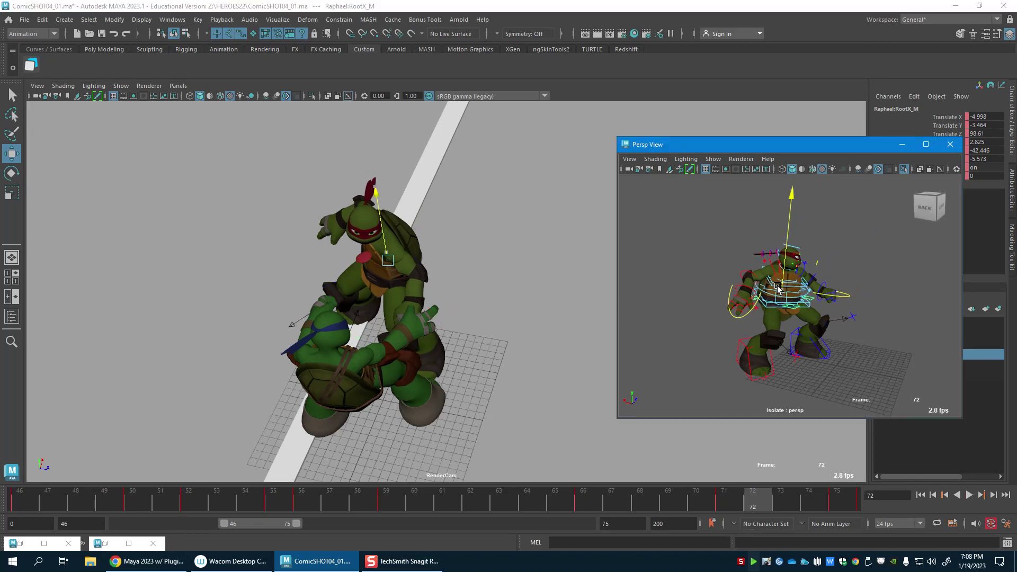
key(s)
Step: Review the landing, then at frame 75 move Raphael's root to about X -5.12, Y -3.25, Z 99.07
click(699, 503)
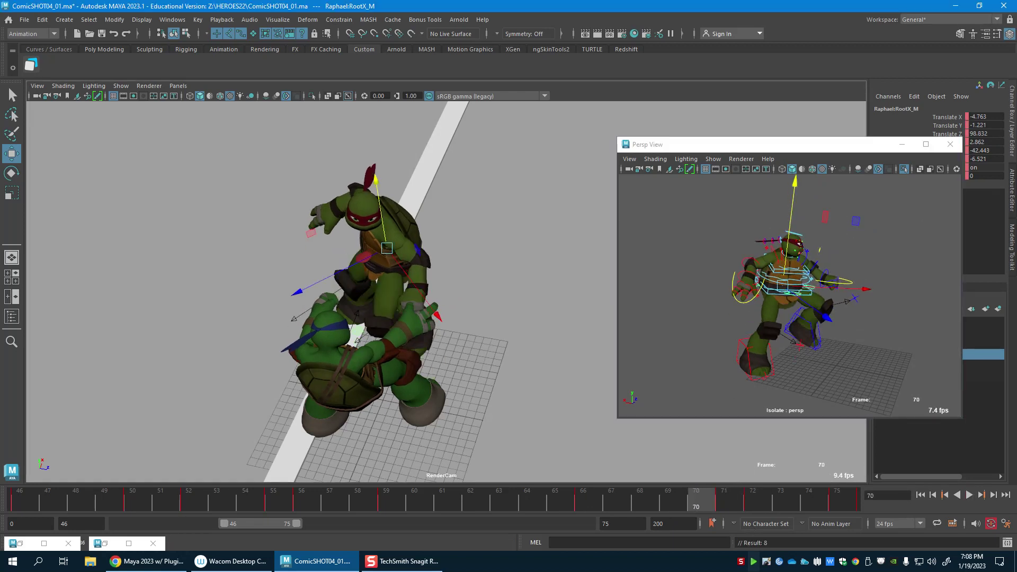
click(591, 497)
key(alt+v)
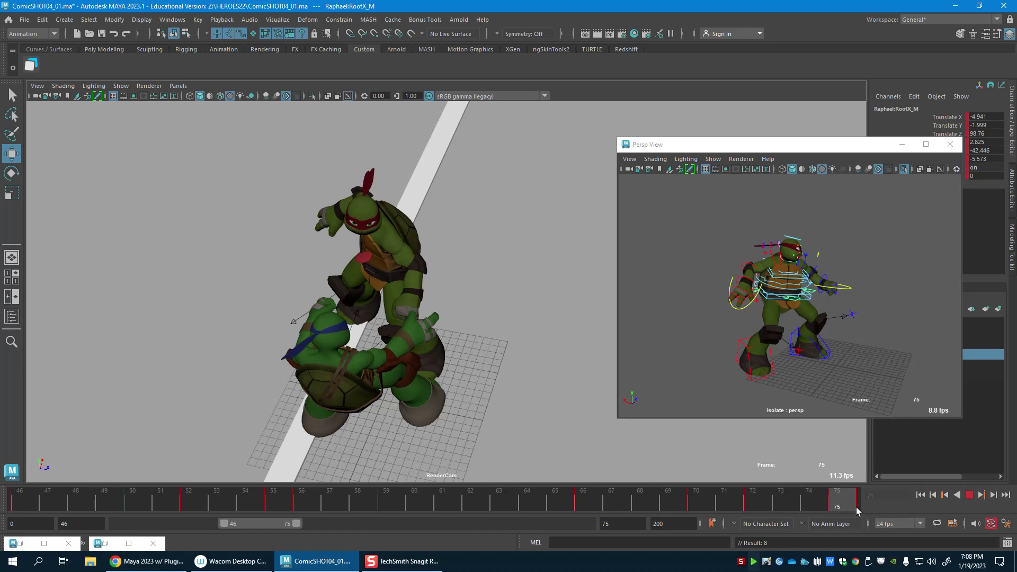
key(alt+v)
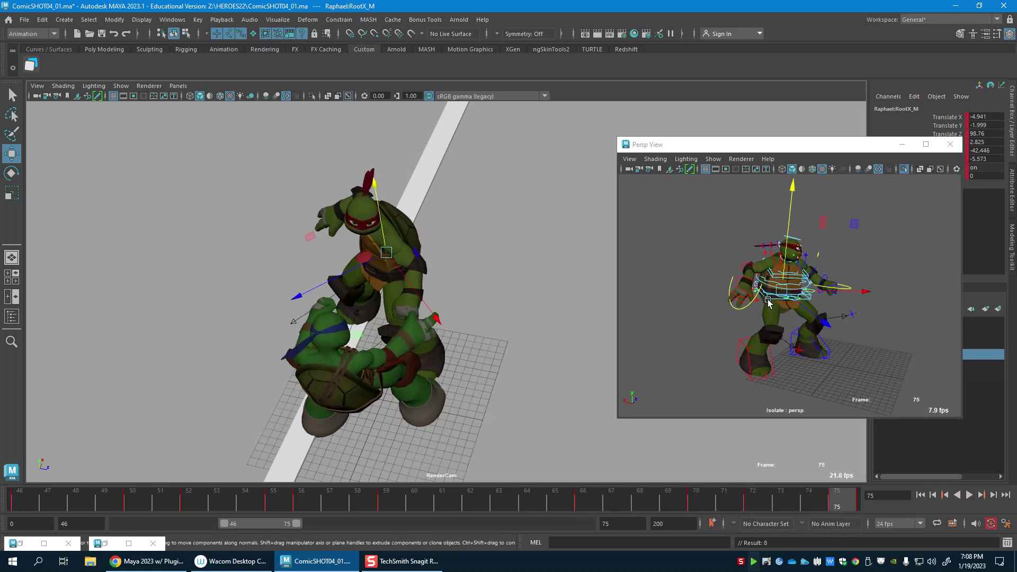
drag(768, 302, 784, 295)
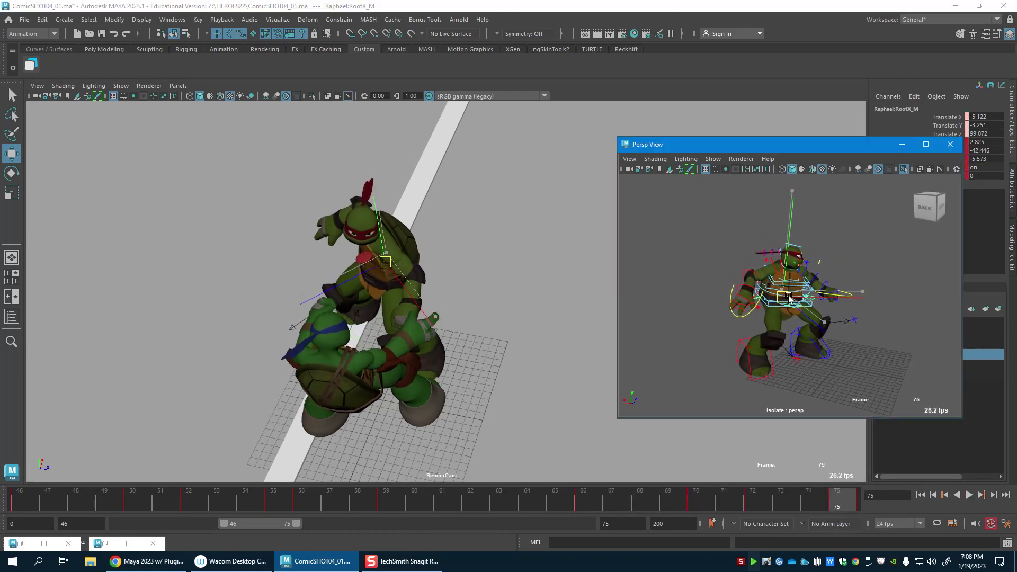
click(669, 503)
key(alt+v)
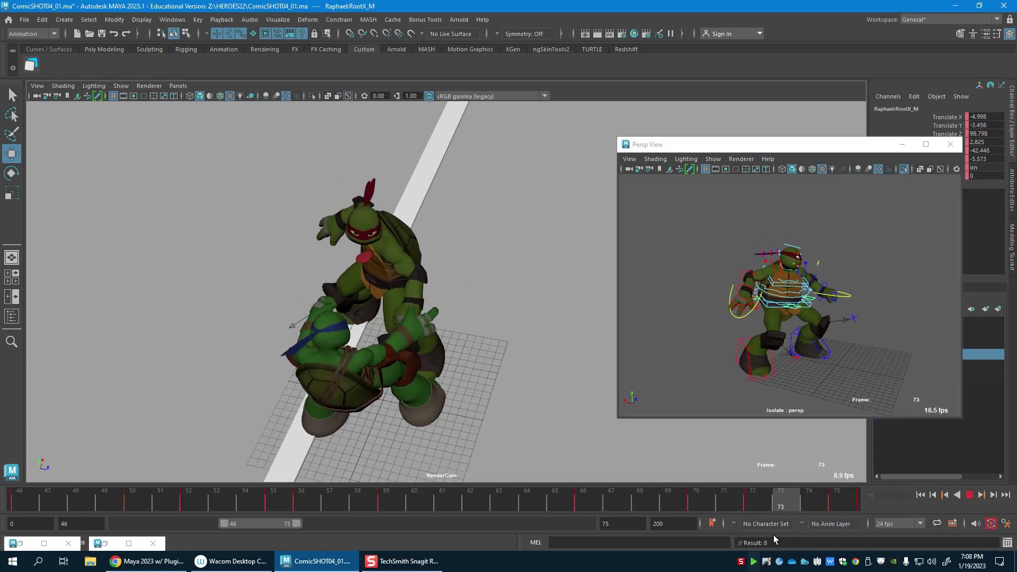
key(alt+v)
Step: Move the left leg IK control's landing key from frame 72 to frame 71 and review it up to frame 75
click(797, 331)
click(797, 331)
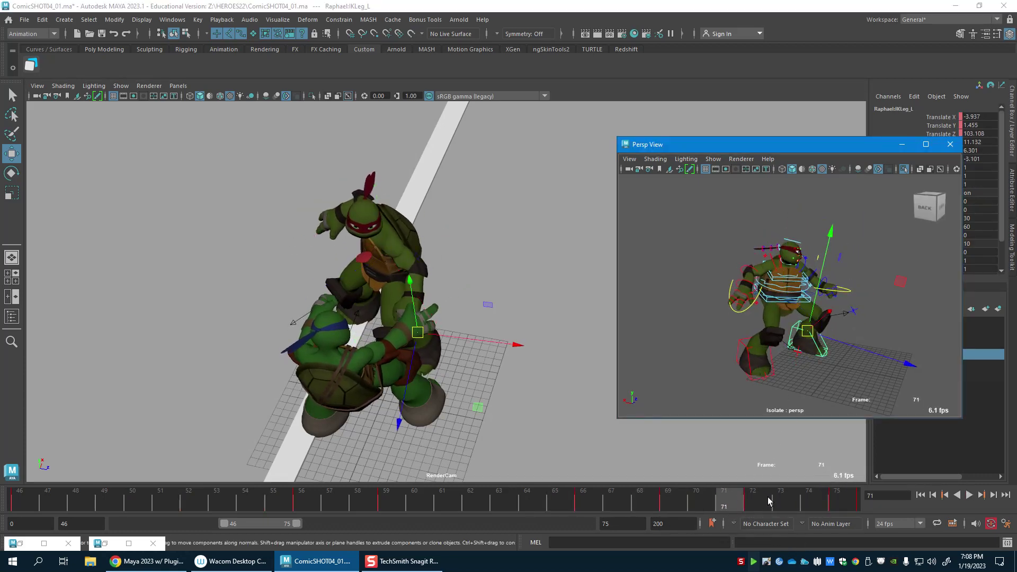
click(511, 497)
key(alt+v)
key(alt+v)
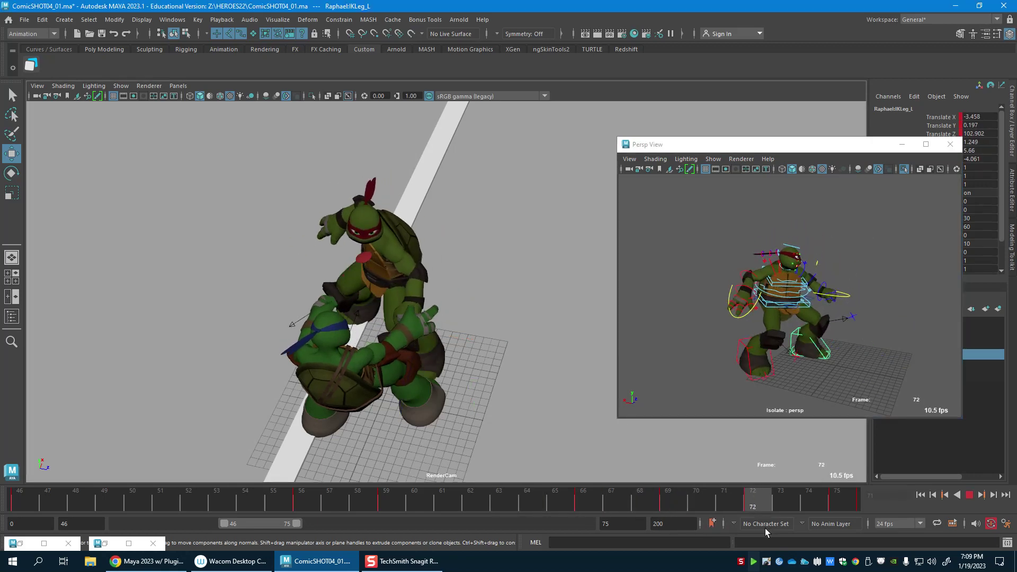
shift+click(756, 505)
drag(756, 505, 730, 504)
click(728, 504)
click(570, 501)
key(alt+v)
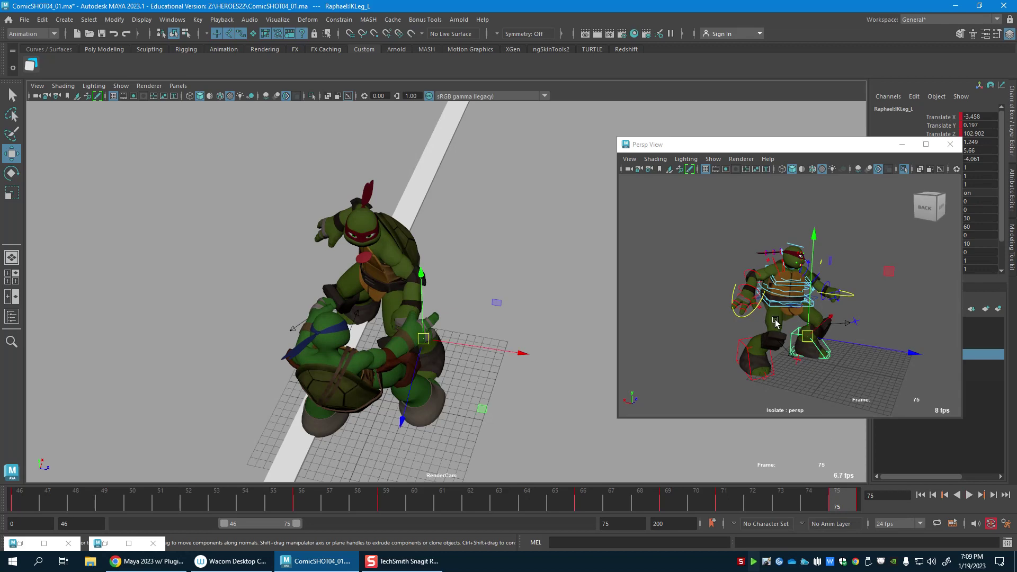
Step: Reselect Raphael's root at frame 75, raise it slightly to about Y -2.76, key it and review the motion
click(782, 309)
key(f)
alt+right_drag(848, 353, 860, 354)
mouse_move(762, 312)
alt+mouse_down()
mouse_move(802, 294)
mouse_move(779, 293)
mouse_move(779, 302)
alt+mouse_up()
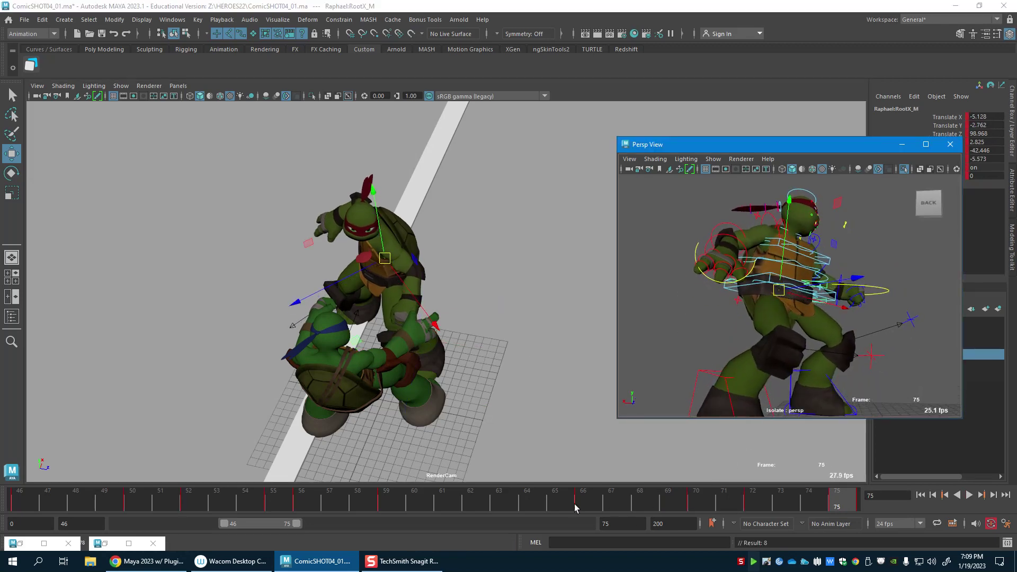
click(574, 508)
key(alt+v)
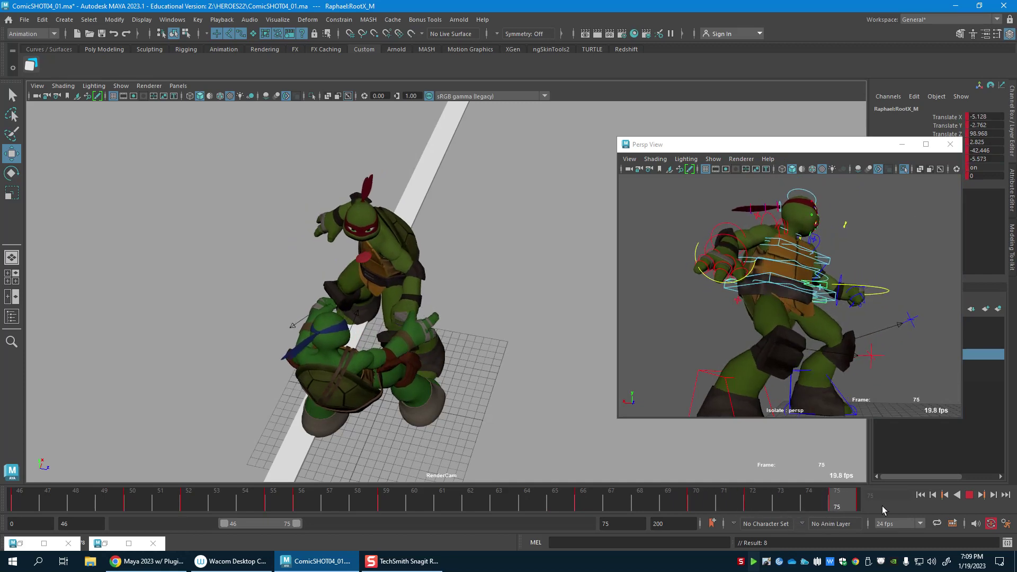
Step: Review Raphael's landing, then rotate his upper spine control (IKSpine3) at frame 63
alt+drag(762, 347, 766, 364)
click(826, 263)
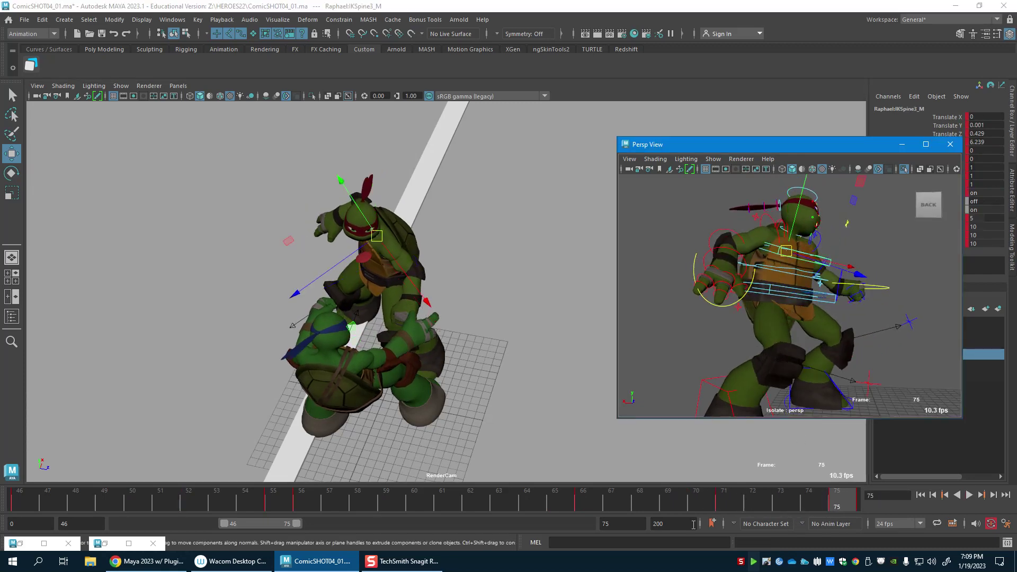
click(500, 507)
key(alt+v)
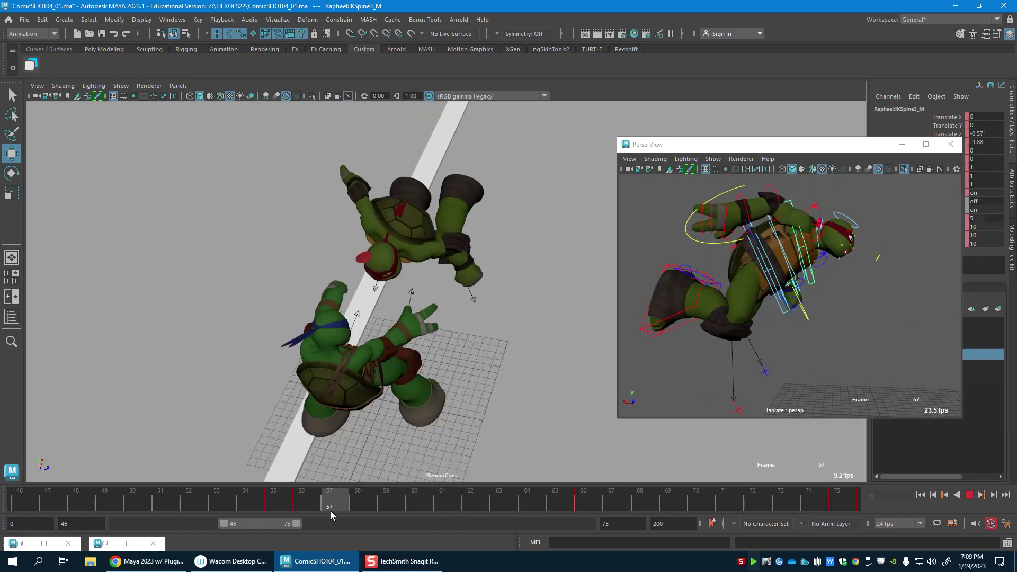
drag(390, 519, 500, 514)
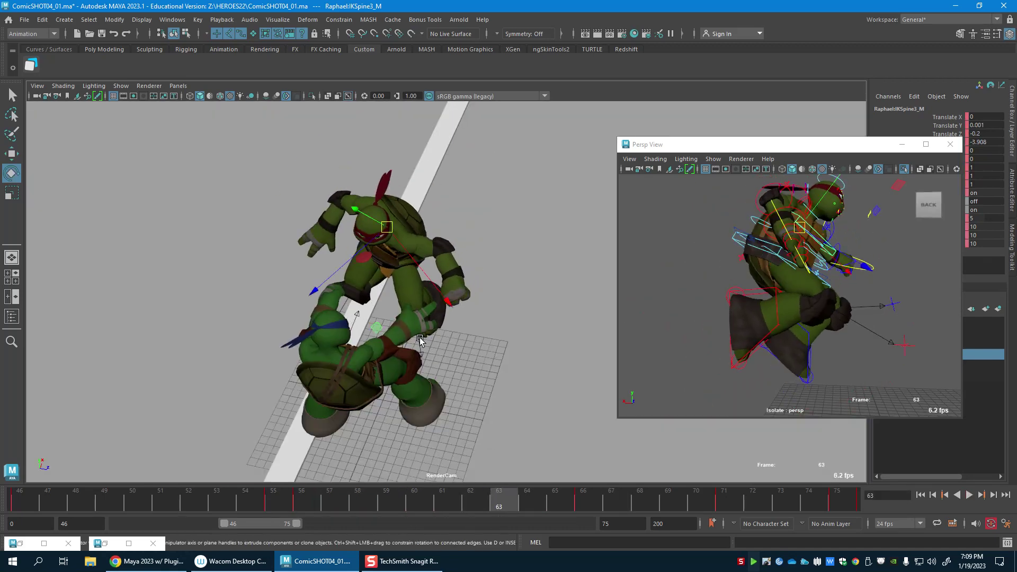
key(e)
drag(380, 248, 504, 437)
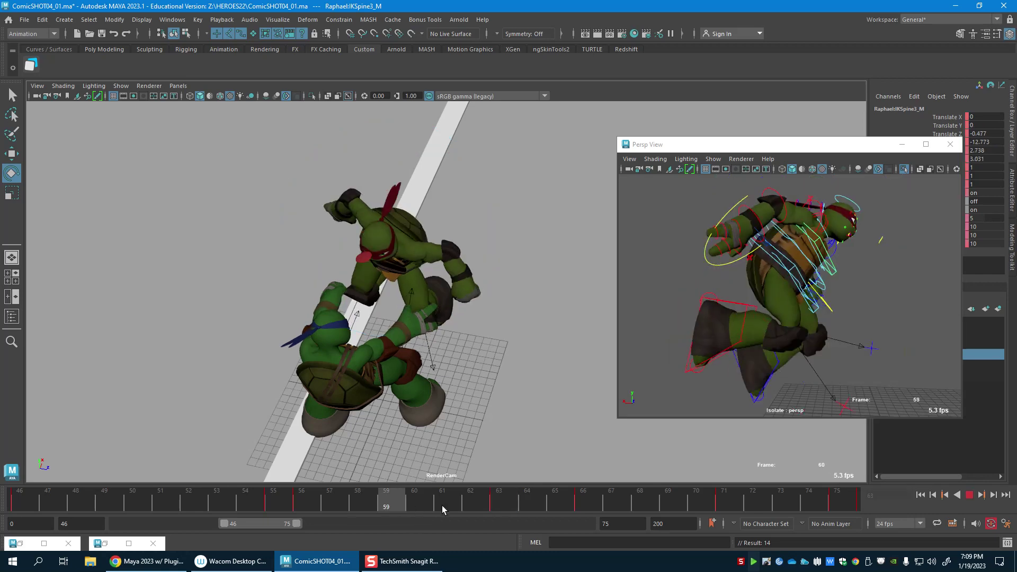
Step: Play and scrub frames 59 to 70 to refine the upper spine's rotation around frame 68
key(alt+v)
key(alt+v)
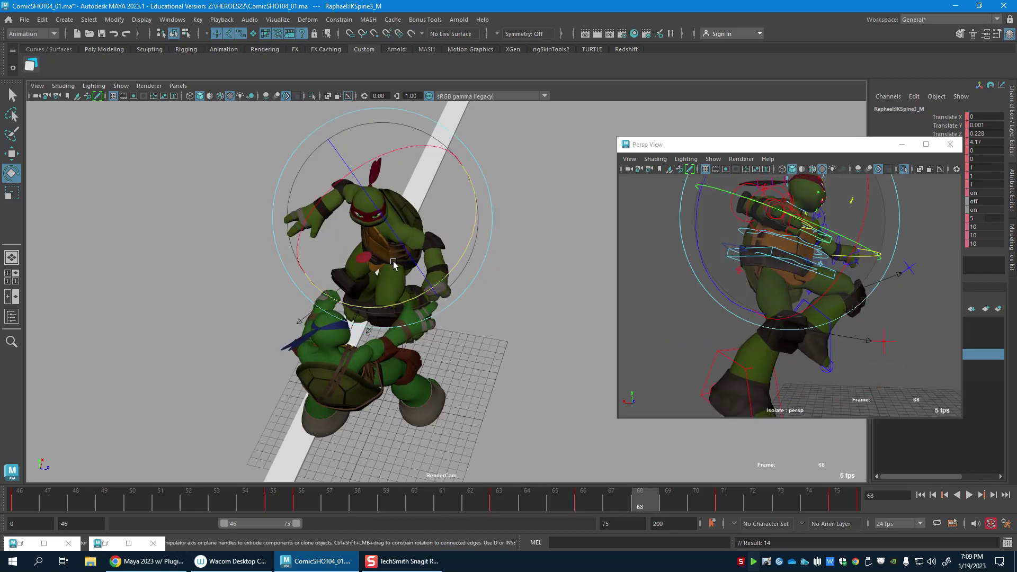
click(585, 506)
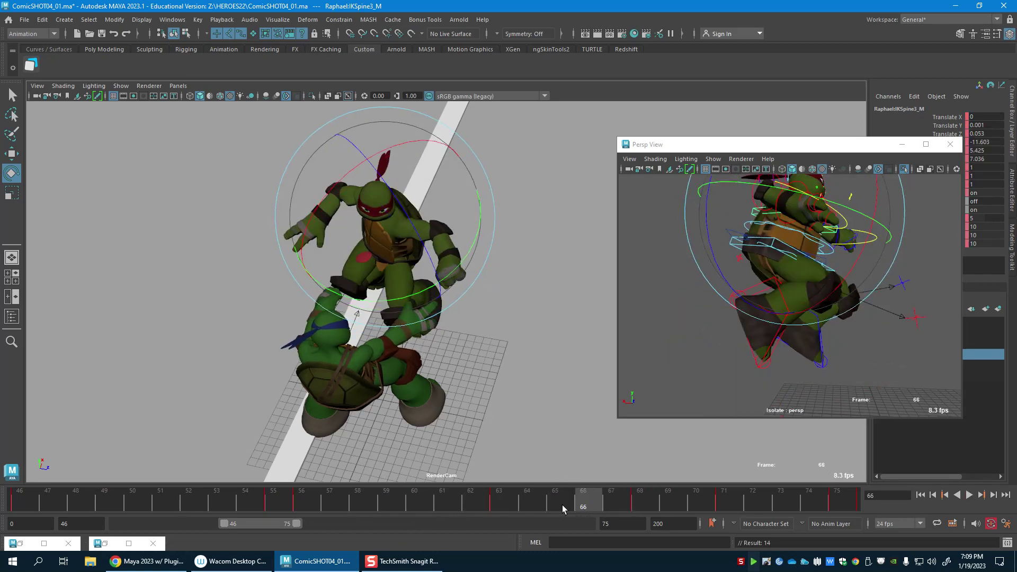
key(alt+v)
drag(698, 510, 660, 511)
key(alt+v)
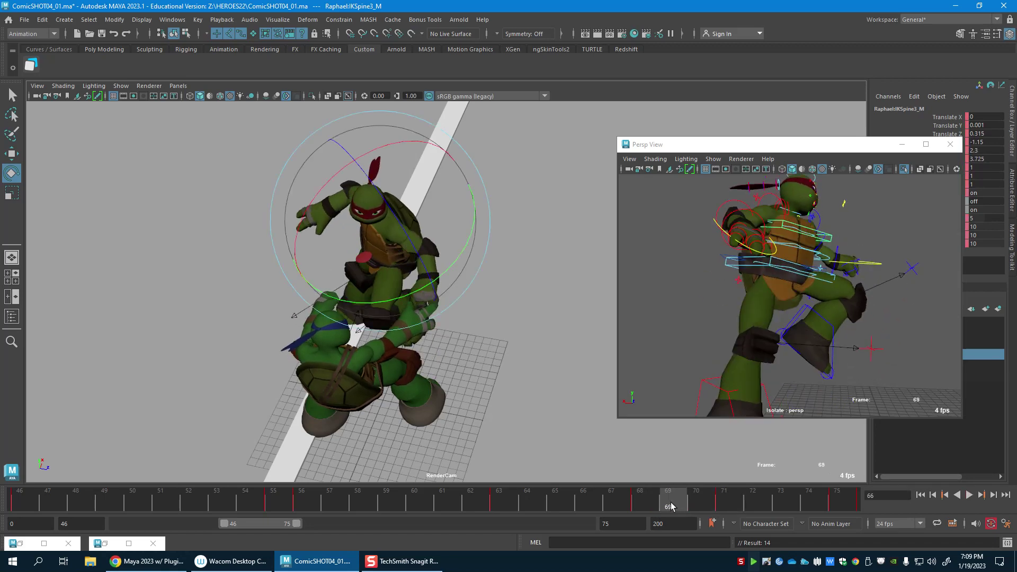
Step: Raise Raphael's right leg IK control at frame 69 to about Y 0.71 and play the landing
key(w)
click(728, 369)
drag(738, 363, 742, 359)
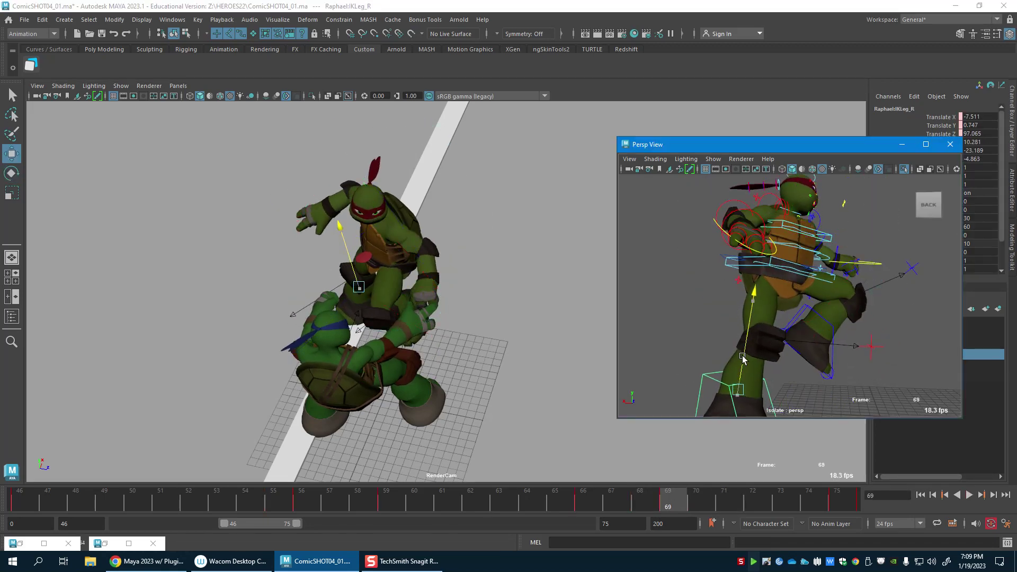
key(alt+v)
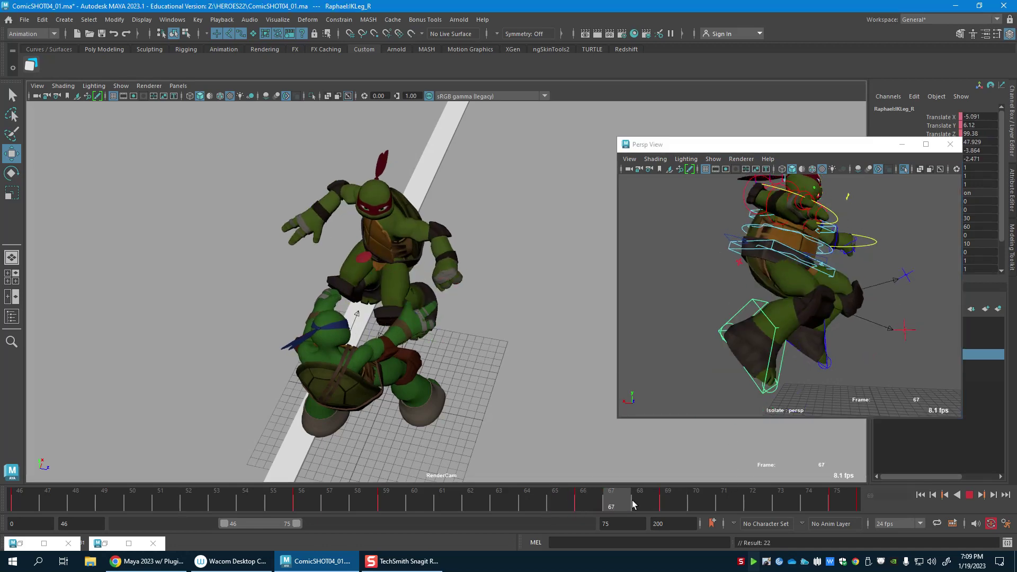
Step: Rotate the upper spine control at frame 73 to about X 11.90, Y -1.29, Z -7.82 and key it
drag(840, 523, 810, 507)
click(804, 268)
key(alt+v)
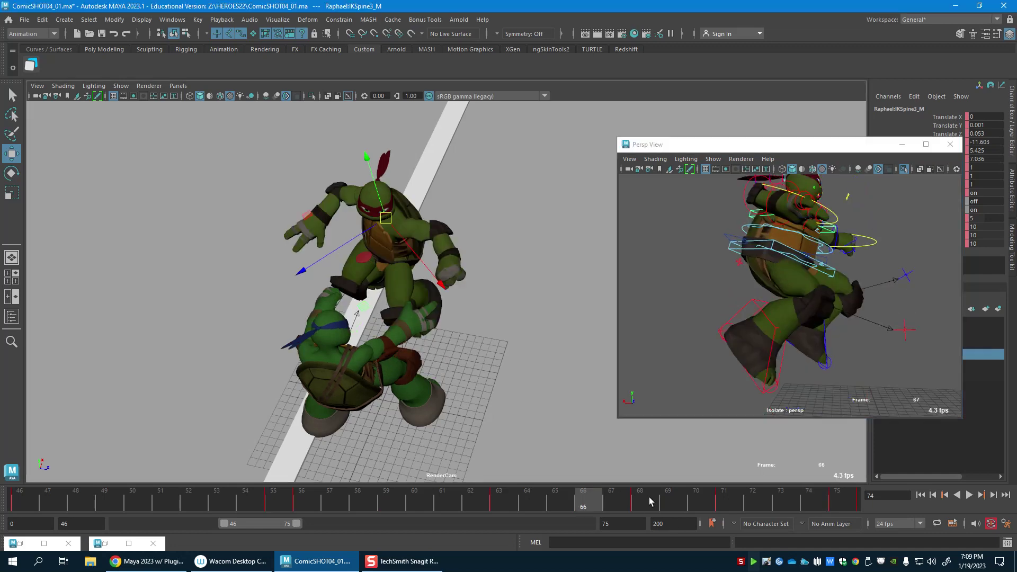
key(alt+v)
key(e)
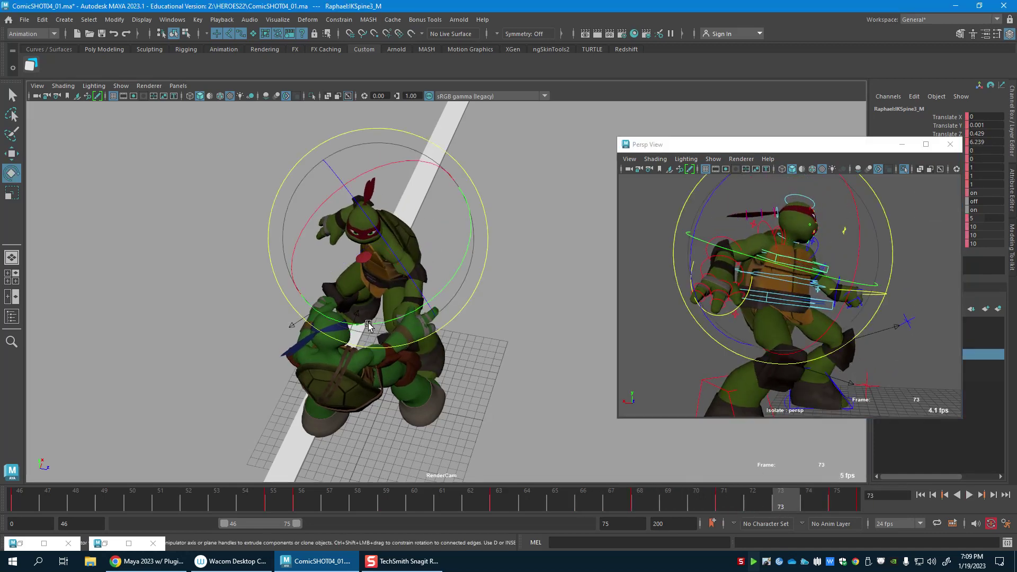
drag(366, 294, 370, 302)
key(s)
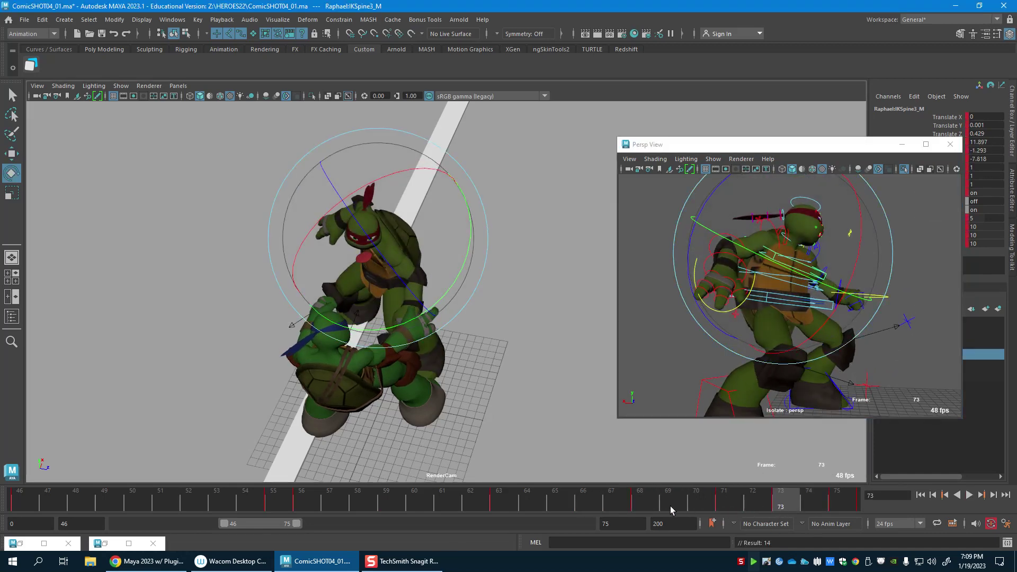
Step: Rotate the upper spine at frame 75 to about X 8.83, Y -0.84, Z -2.92 and review the playback
drag(669, 506, 786, 503)
key(alt+v)
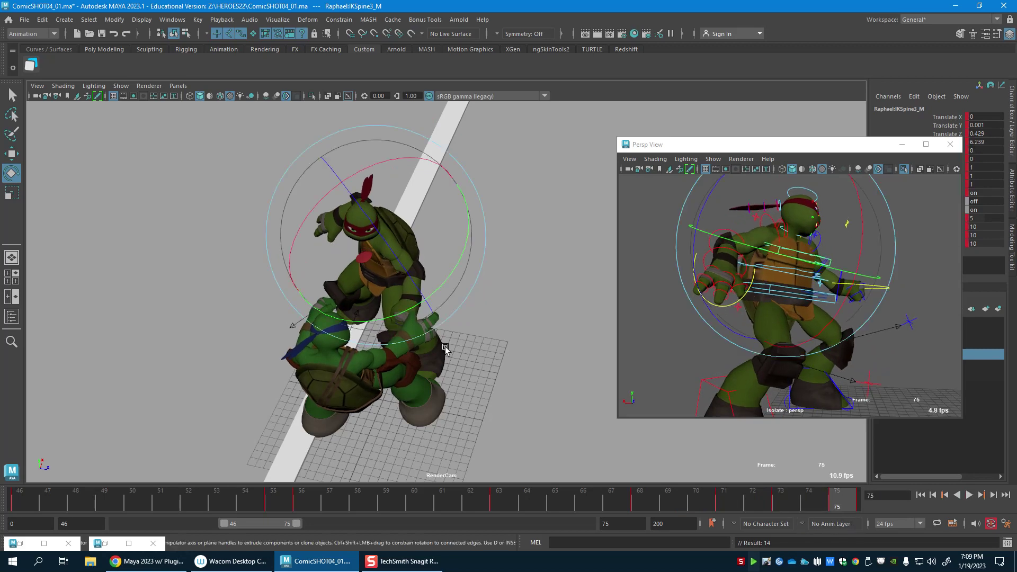
key(alt+v)
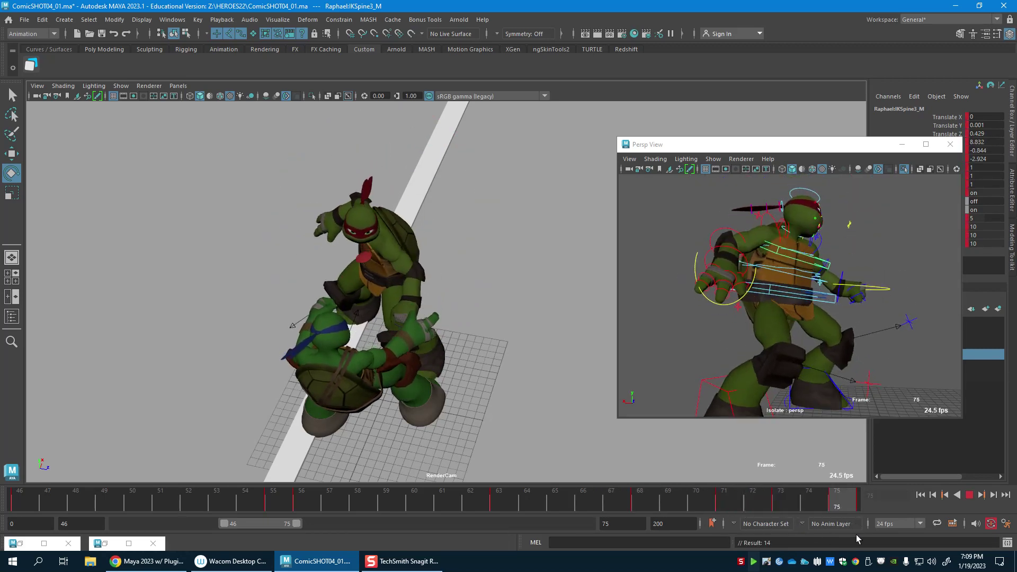
click(969, 496)
click(969, 496)
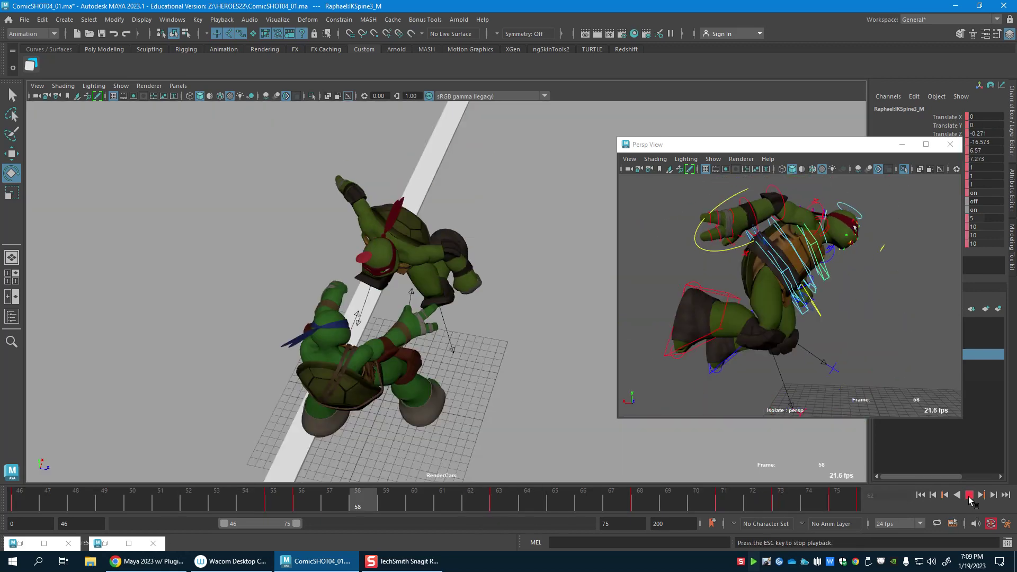
key(alt+v)
Step: Rotate Raphael's head control (FKHead) at frame 66, key it and play the motion
key(w)
alt+drag(769, 325, 809, 311)
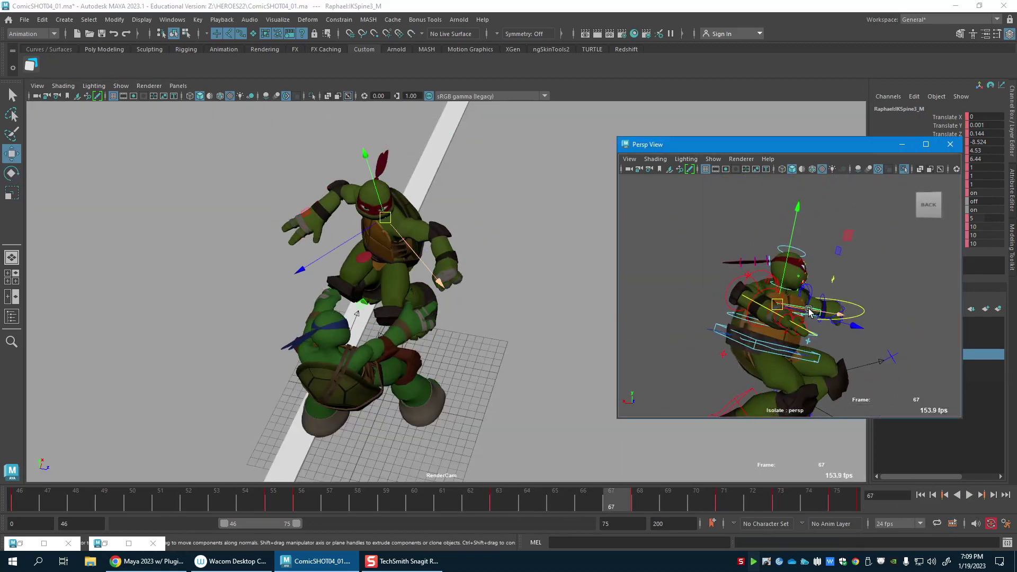
click(804, 254)
key(e)
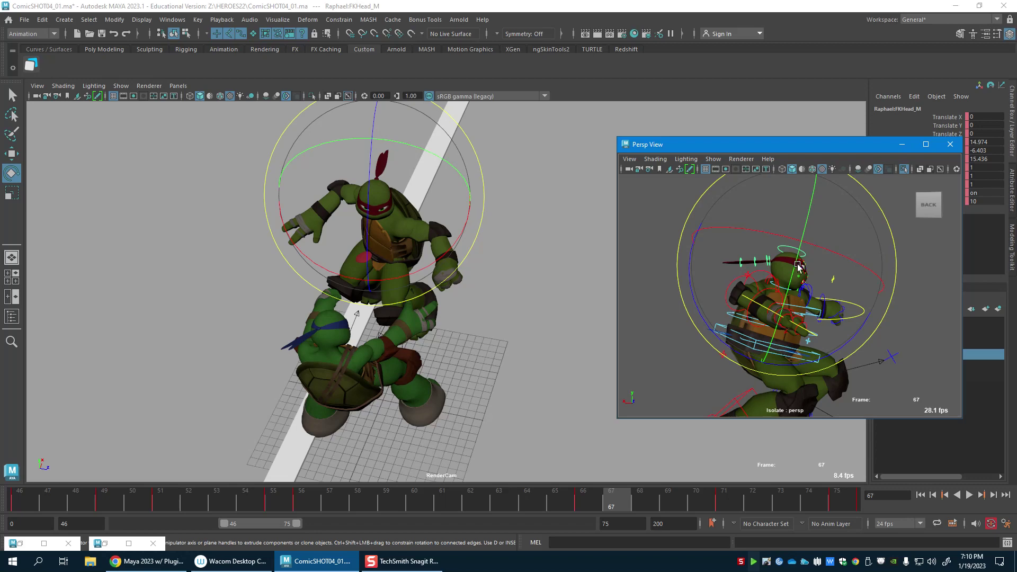
key(alt+v)
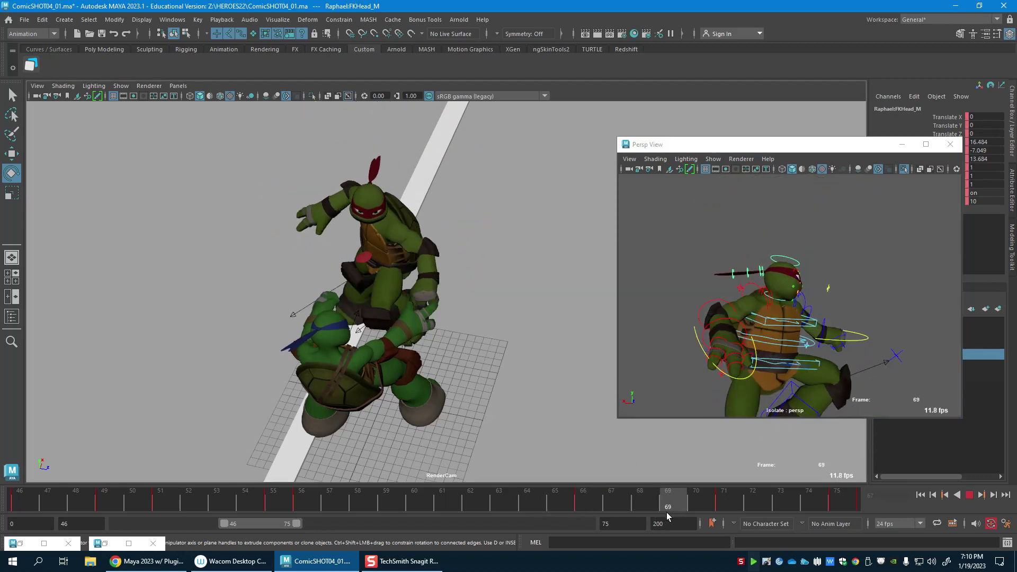
drag(467, 503, 591, 507)
drag(392, 209, 381, 236)
key(s)
key(alt+v)
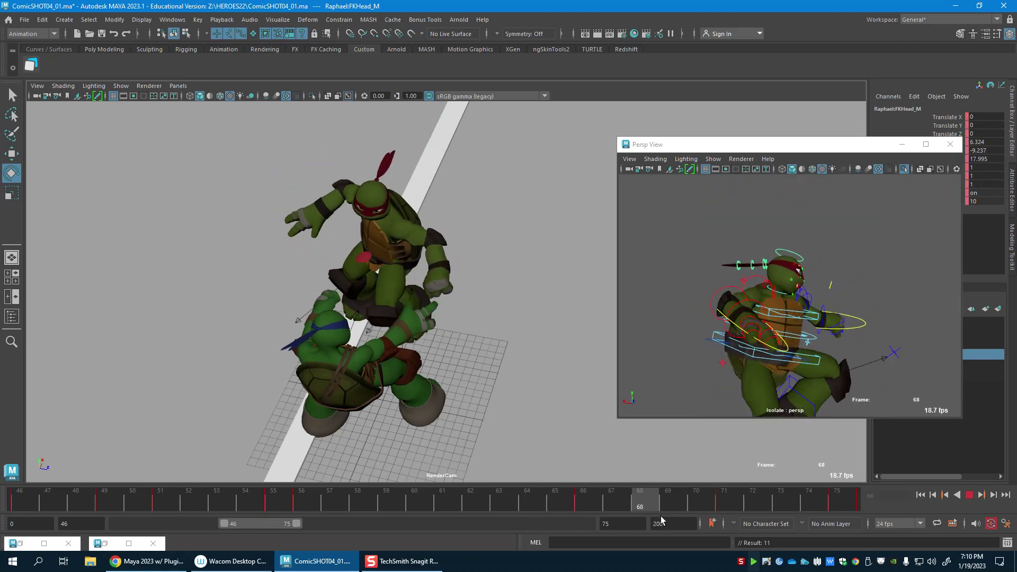
Step: Refine the head's rotation at frames 69 and 73, and set frame 75 to about X 15.20, Y -8.17, Z 19.58
key(alt+v)
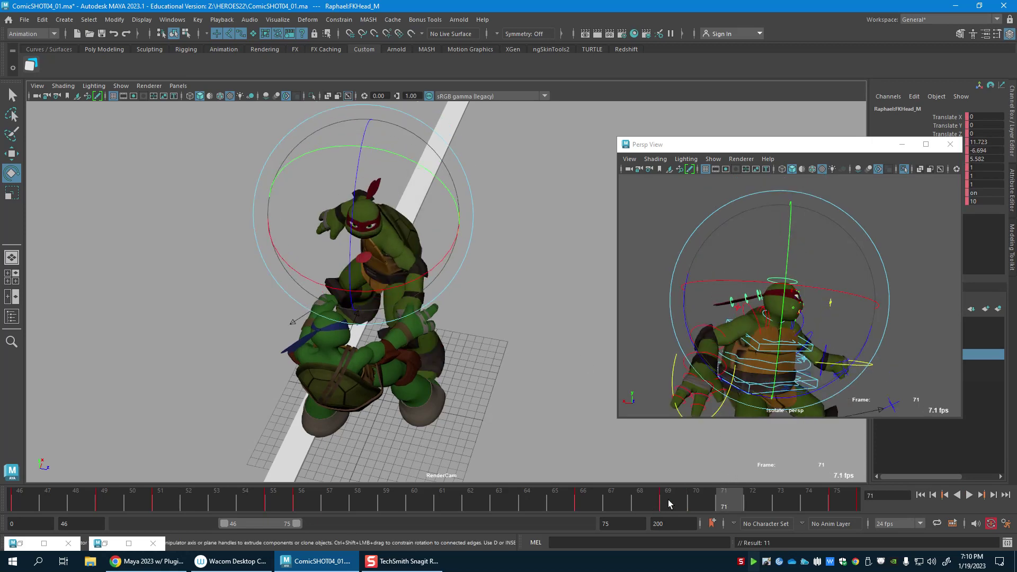
key(alt+v)
key(alt+v)
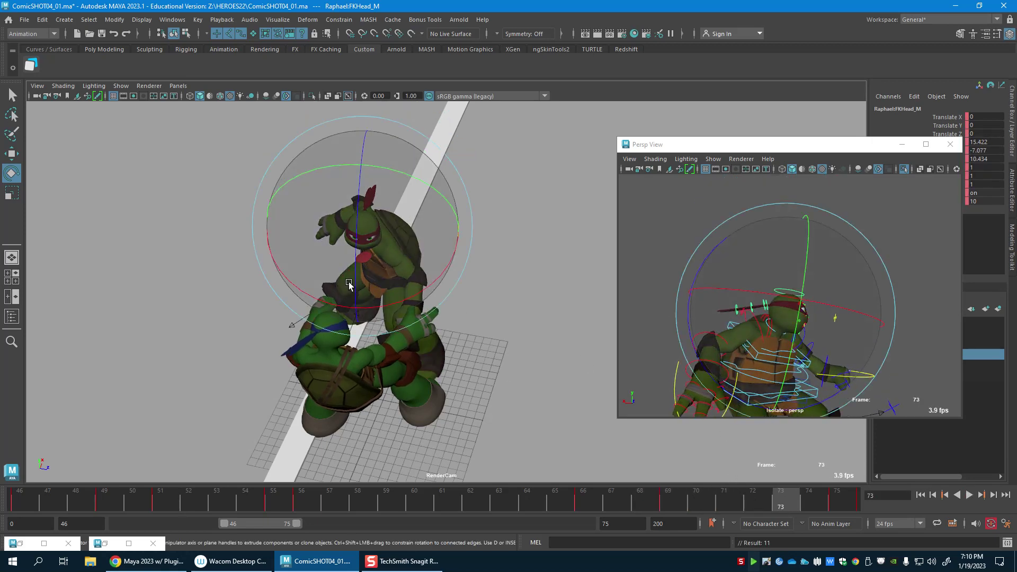
key(.)
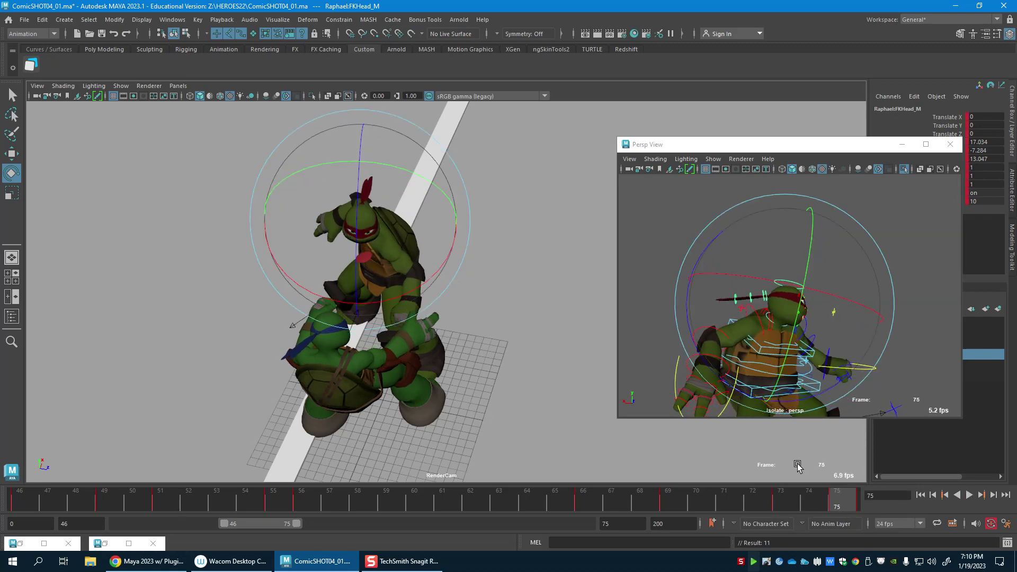
key(alt+v)
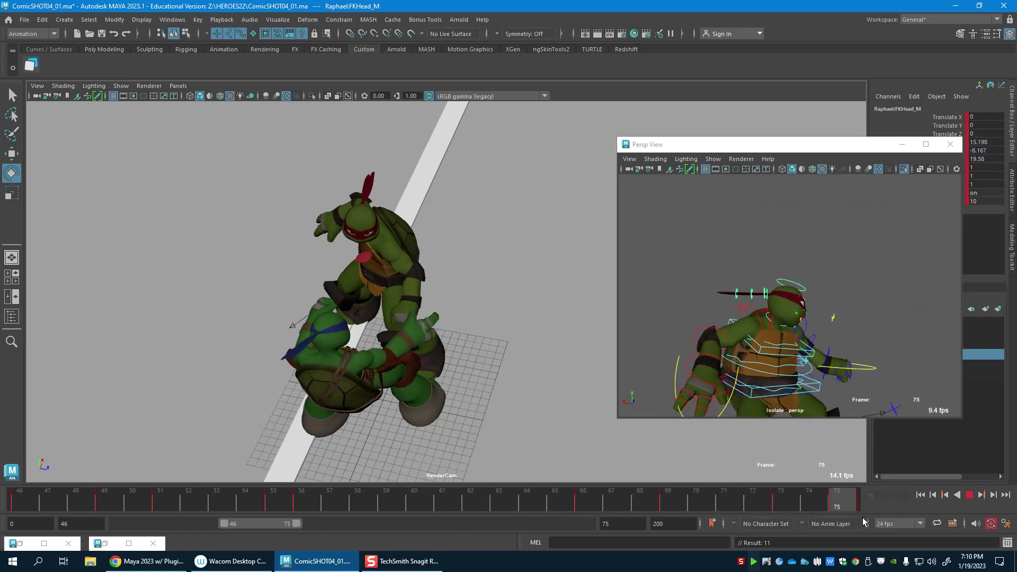
key(alt+v)
Step: Move the right leg IK control at frame 69 inward to about X -4.63, Y 0.46, Z 98.30
alt+middle_drag(762, 341, 789, 230)
click(760, 382)
key(w)
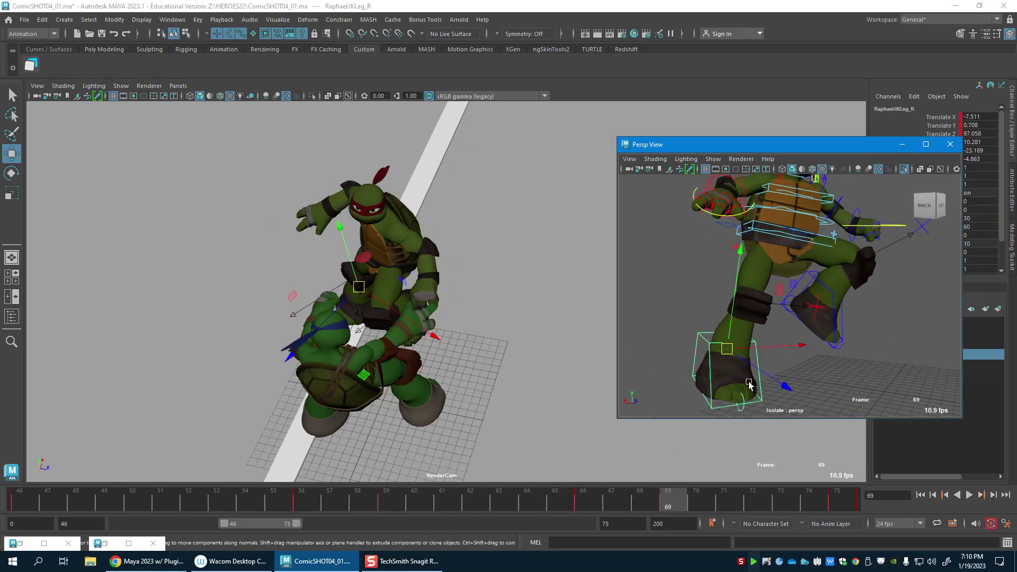
drag(582, 507, 681, 510)
alt+drag(752, 309, 683, 313)
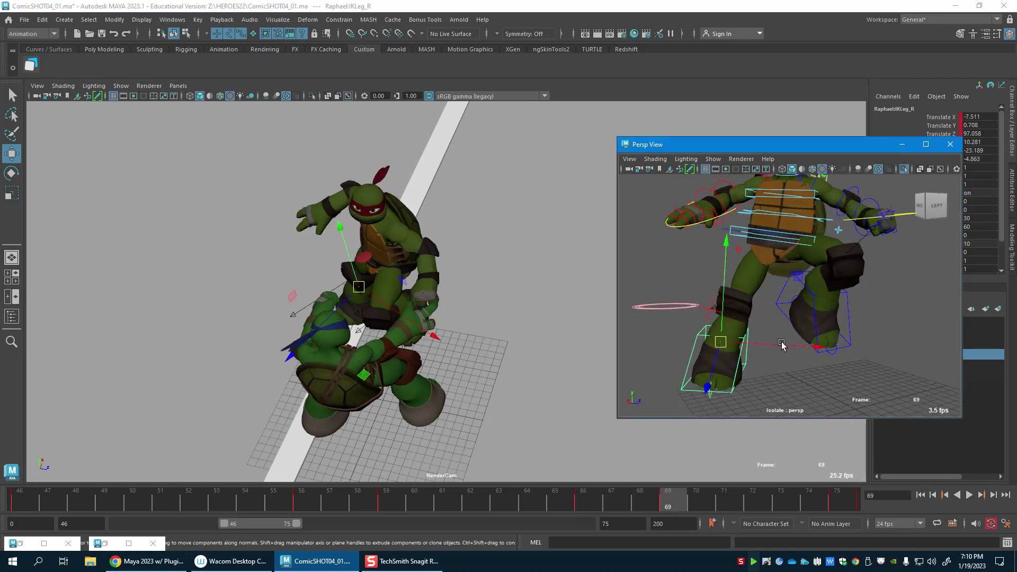
drag(813, 348, 817, 349)
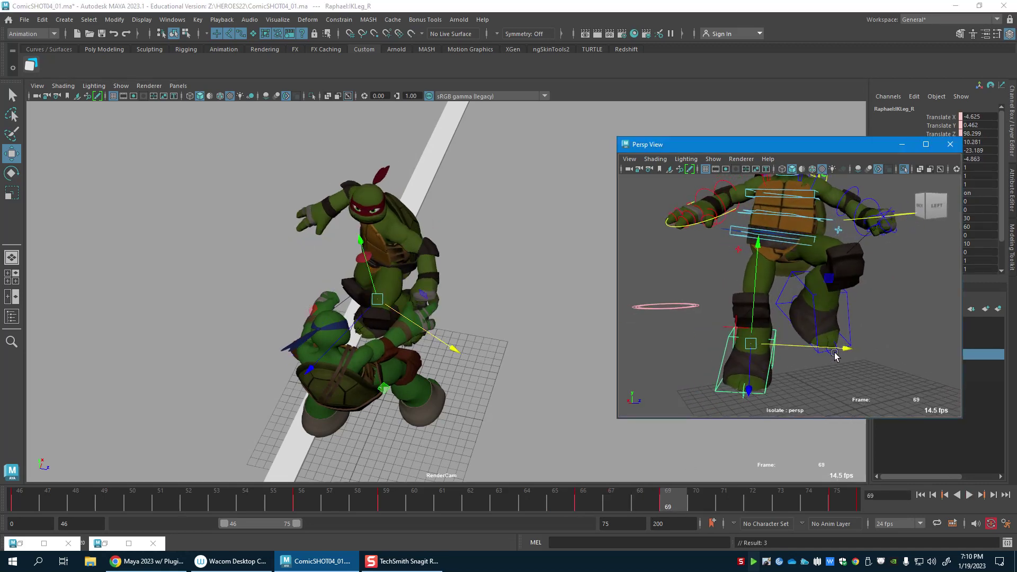
Step: Review the right foot's landing through frames 59 to 75 by scrubbing and playback
drag(826, 505, 731, 502)
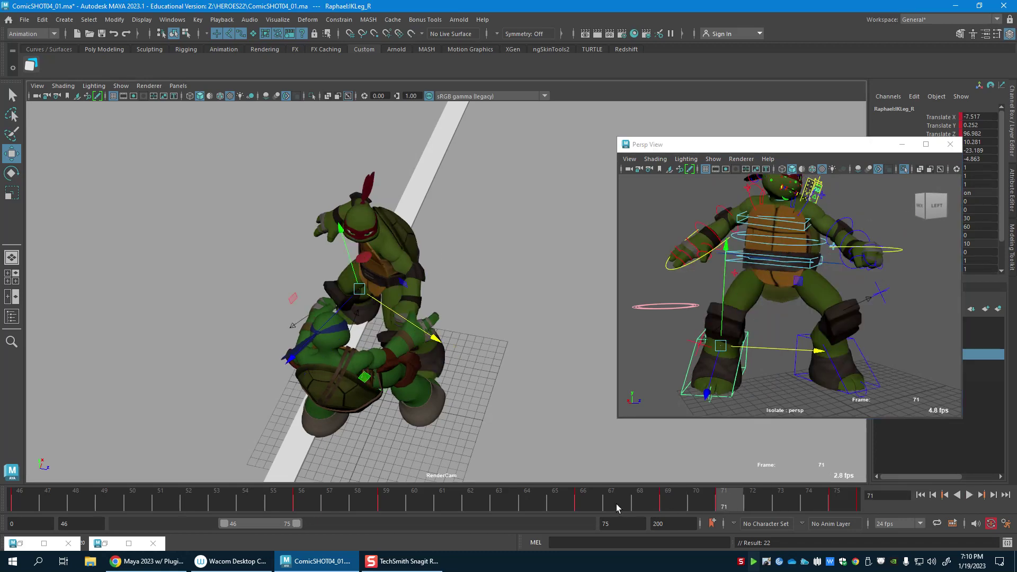
drag(561, 497, 725, 522)
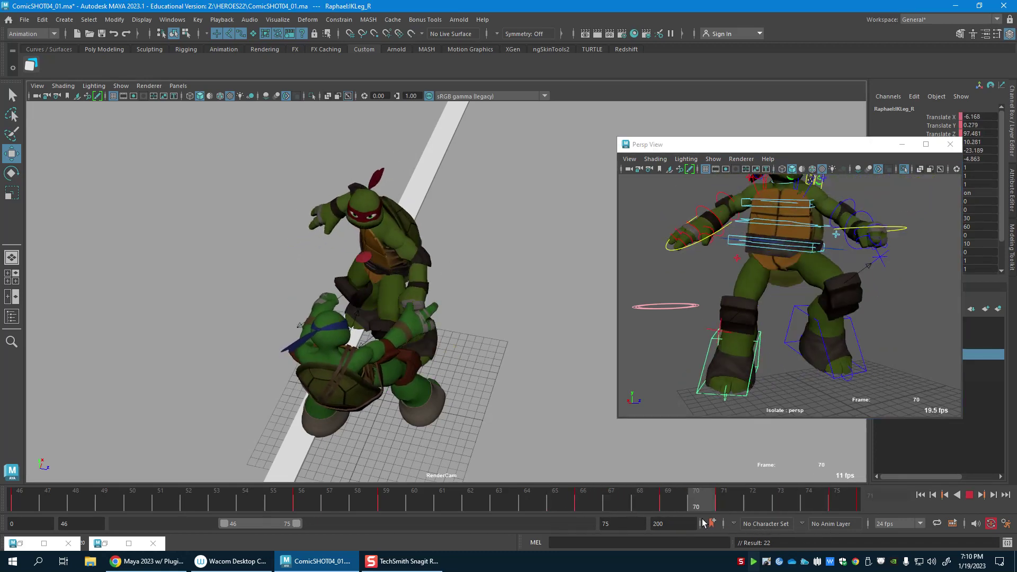
key(alt+v)
click(532, 503)
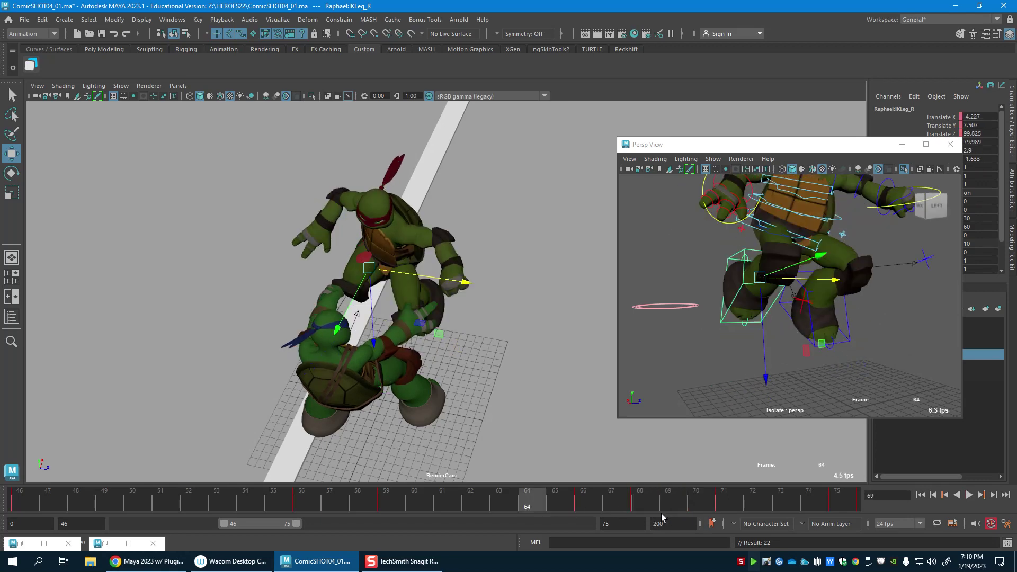
key(alt+v)
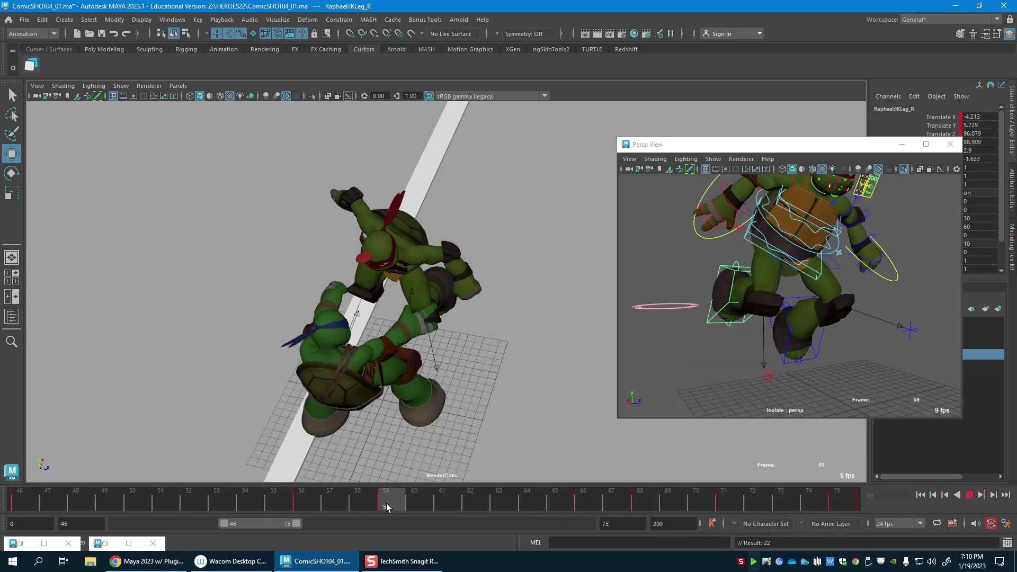
click(967, 495)
click(970, 495)
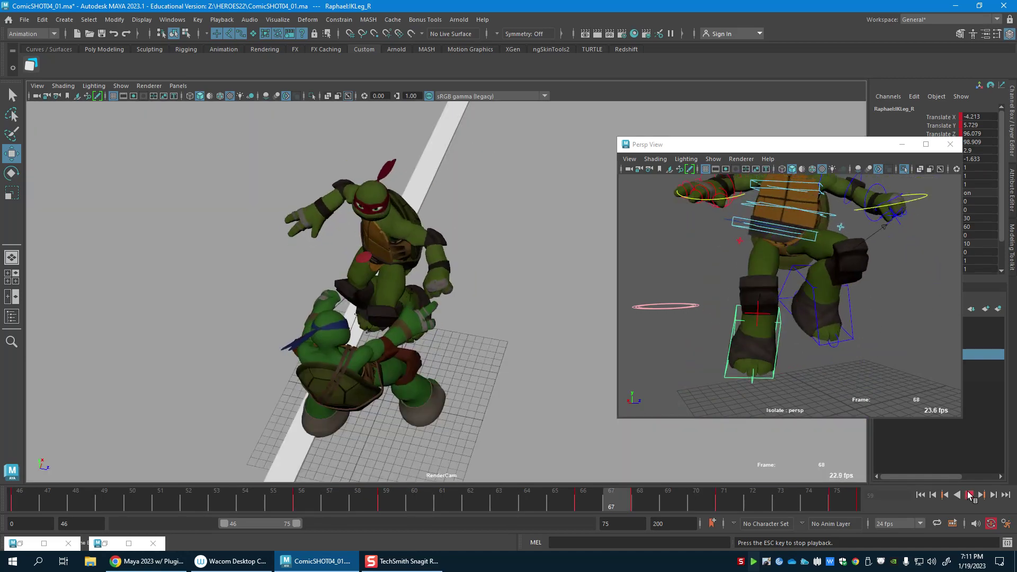
click(969, 495)
Step: Rotate Raphael's right shoulder control (FKShoulder) at frame 60 to about X -104.35, Y 55.55, Z 9.48 and play the motion
drag(597, 500, 749, 492)
click(745, 217)
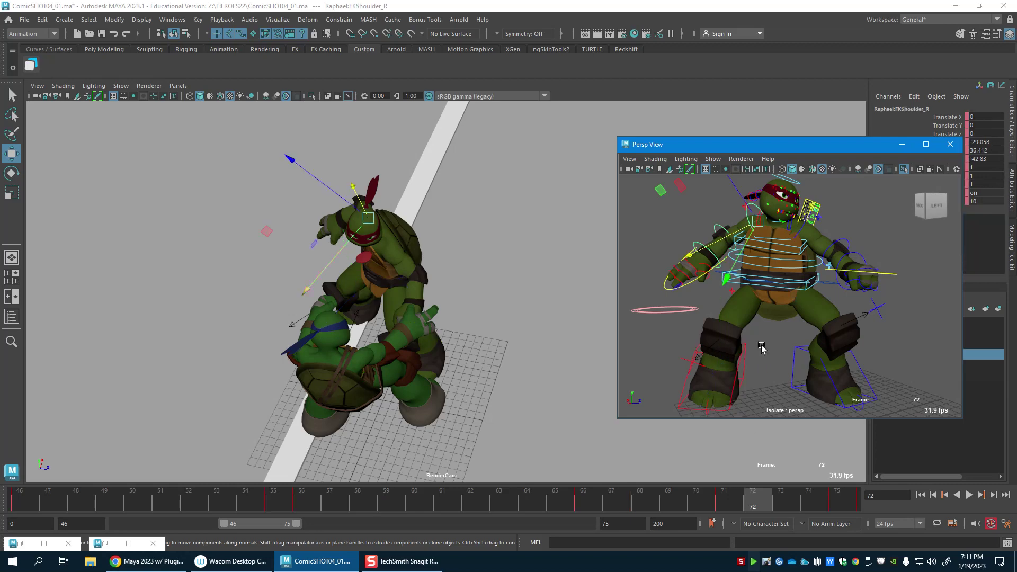
drag(563, 493, 412, 501)
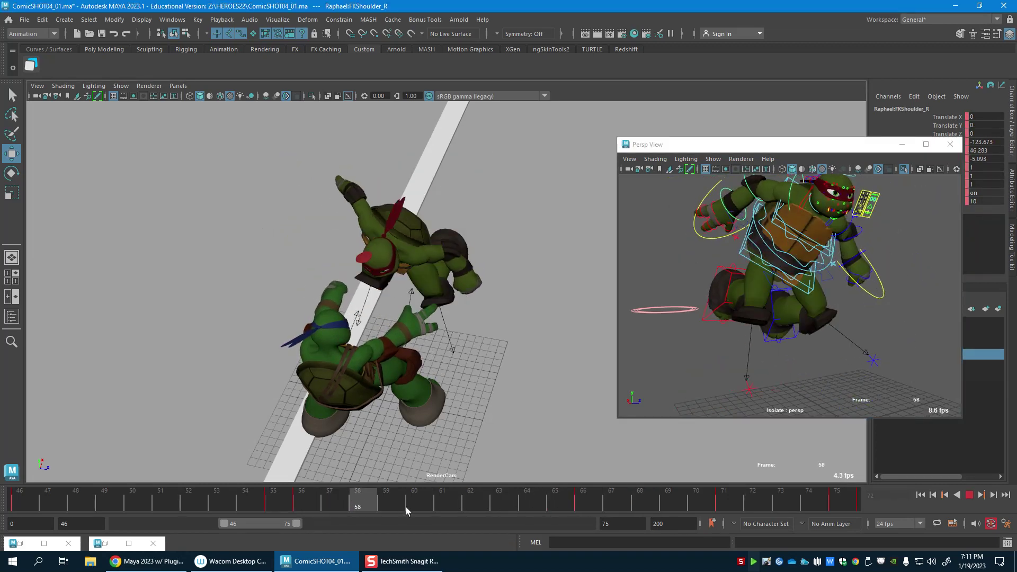
click(413, 500)
key(e)
drag(417, 247, 350, 244)
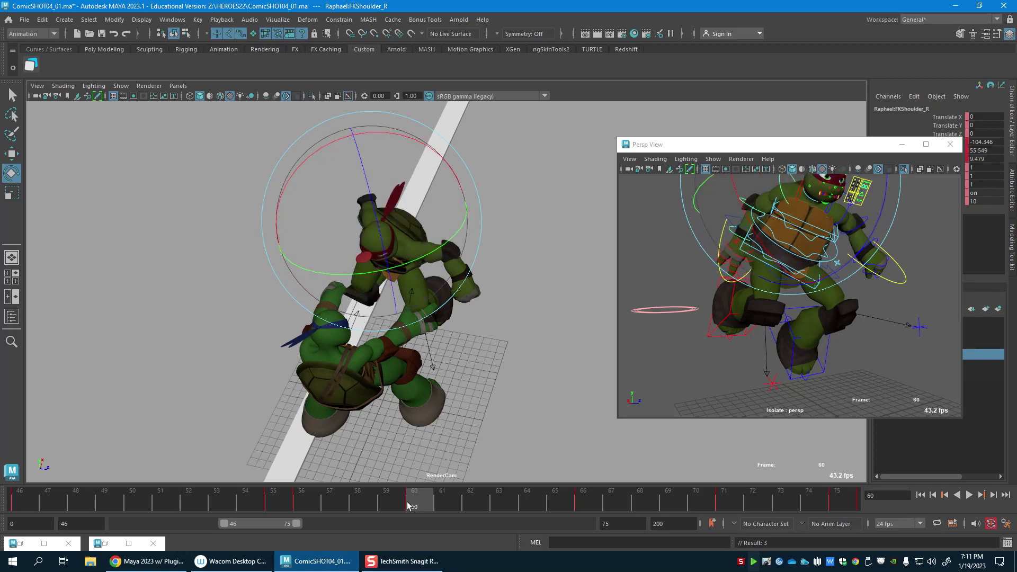
key(alt+v)
Step: Rotate and key the right shoulder at frame 73, and rotate it at frame 75 to about X -26.55, Y 39.29, Z -45.87
drag(423, 510, 798, 516)
drag(399, 295, 371, 259)
key(s)
click(730, 501)
drag(668, 510, 859, 516)
drag(424, 252, 419, 248)
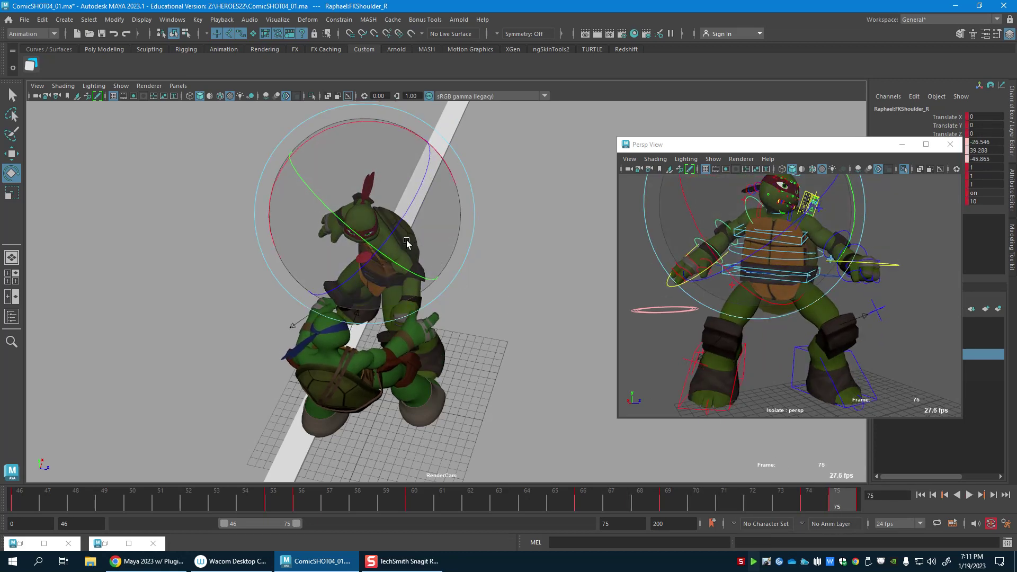
Step: Rotate Raphael's left shoulder control (FKShoulder) at frame 59 to about X -115.41, Y 29.65, Z 27.24
key(w)
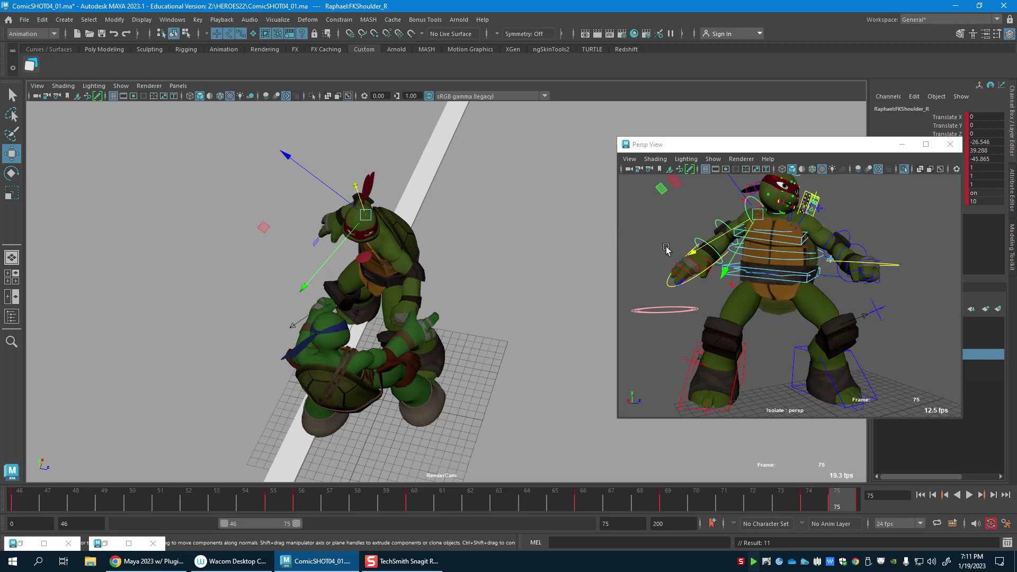
click(809, 259)
alt+drag(809, 259, 794, 254)
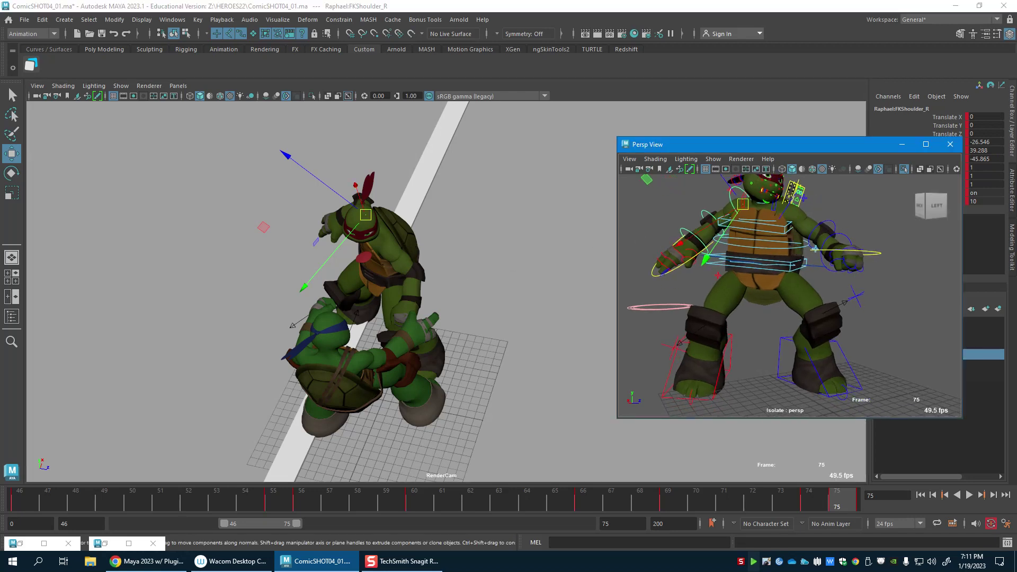
click(785, 209)
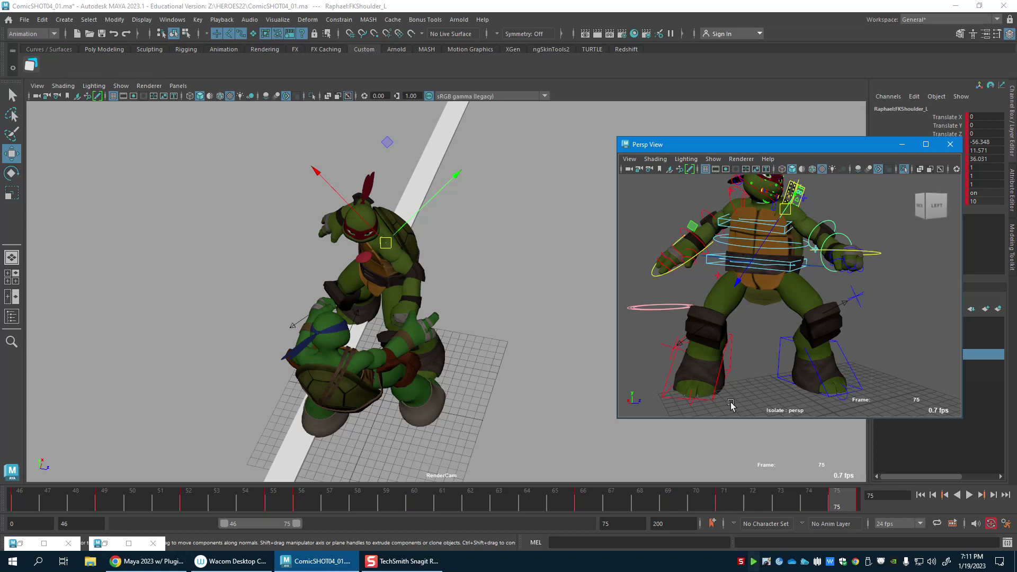
key(alt+v)
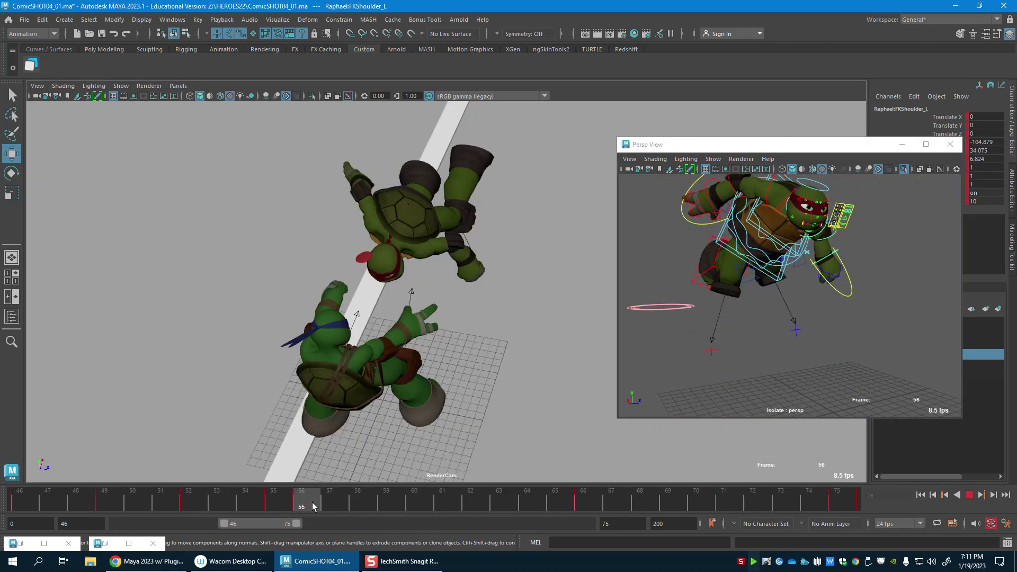
key(alt+v)
key(e)
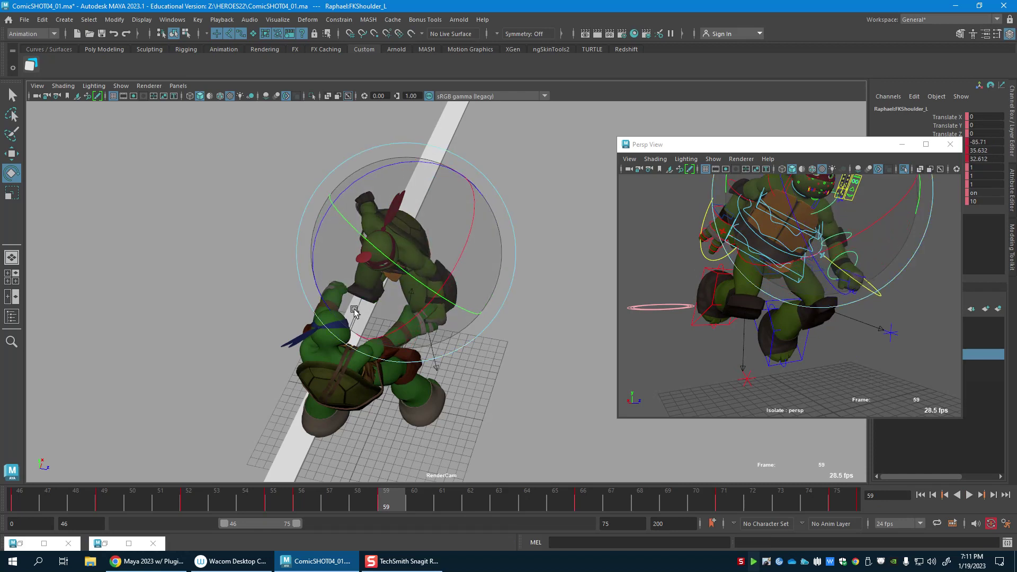
drag(354, 312, 401, 289)
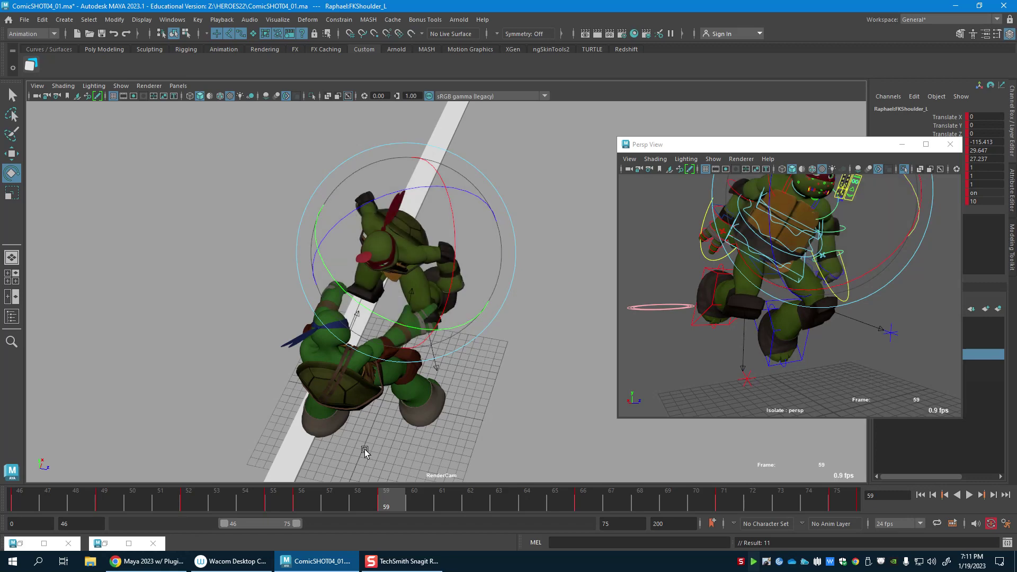
Step: Rotate the left shoulder control at frame 66 to about X -54.30, Y 6.45, Z 21.61 and touch up its rotation at frame 59
drag(398, 494, 583, 495)
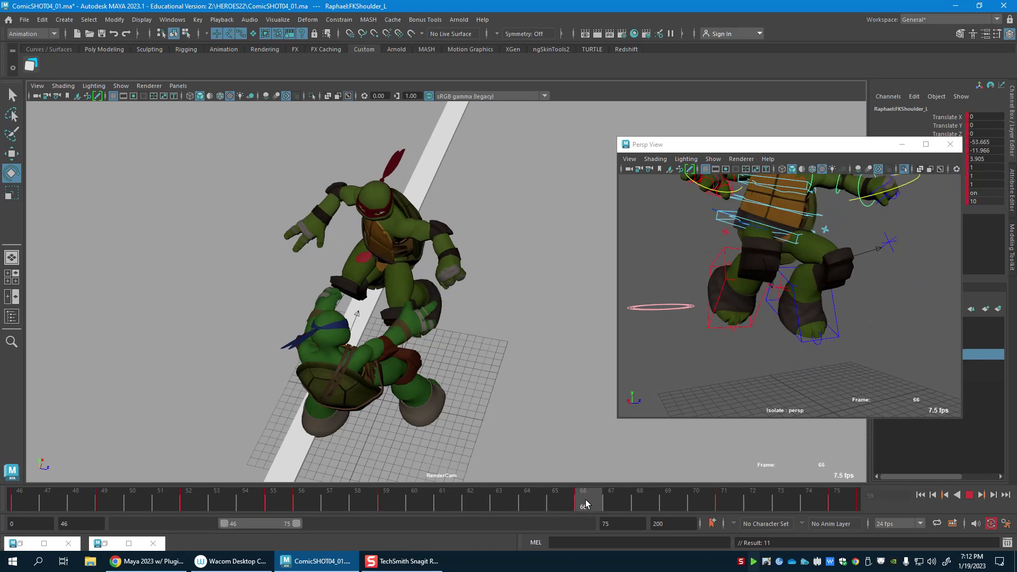
drag(420, 211, 418, 293)
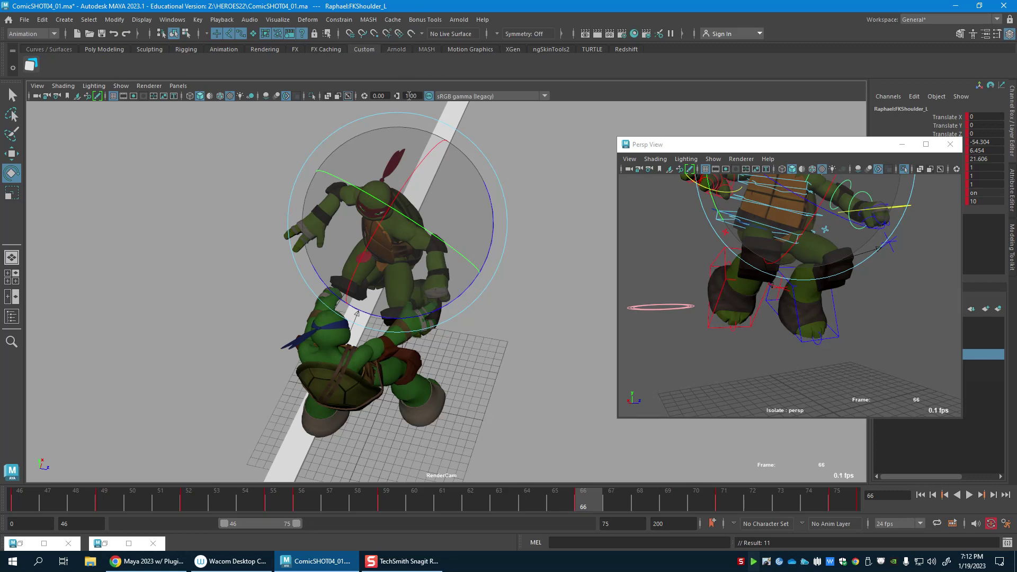
key(alt+v)
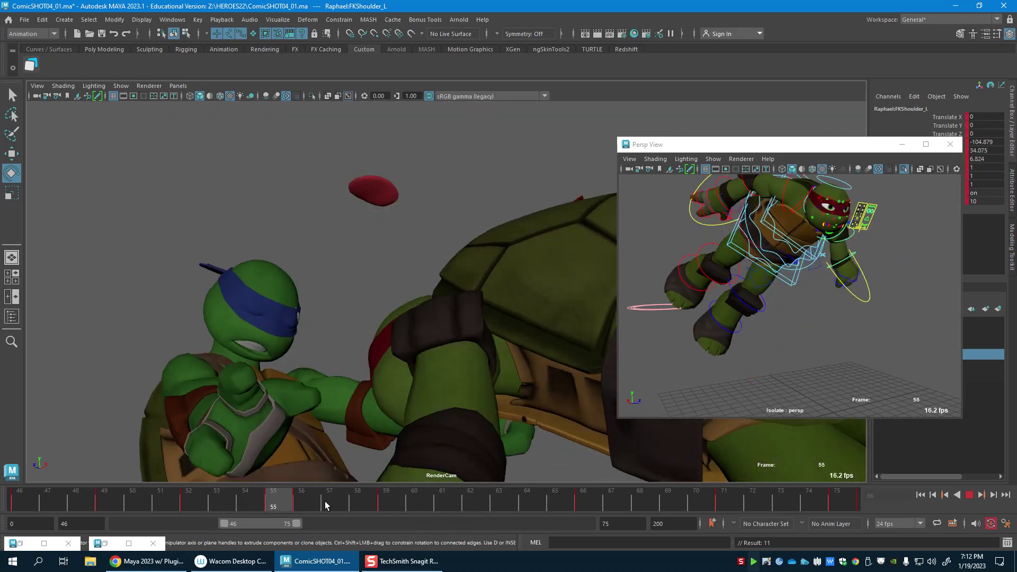
key(alt+v)
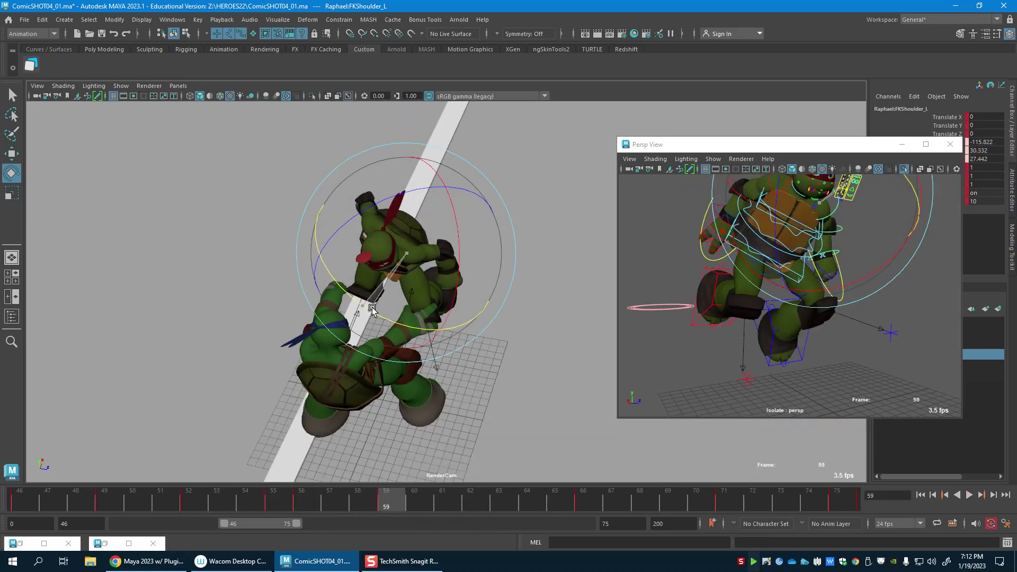
Step: Refine and key the left shoulder's swing through frames 64 to 68, rotating it at frame 66 to about X -21.10, Y -2.78, Z 27.21
key(alt+v)
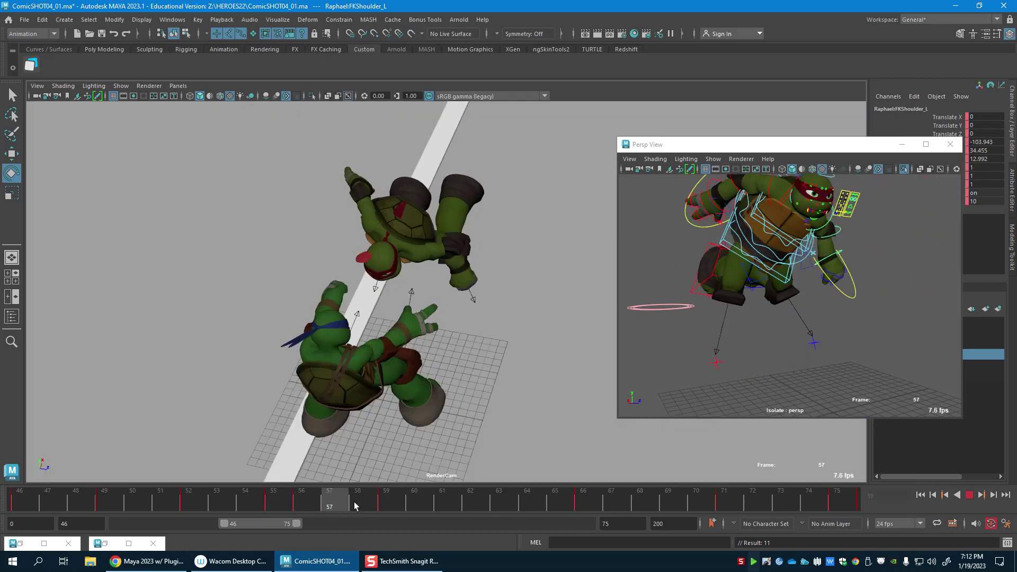
key(alt+v)
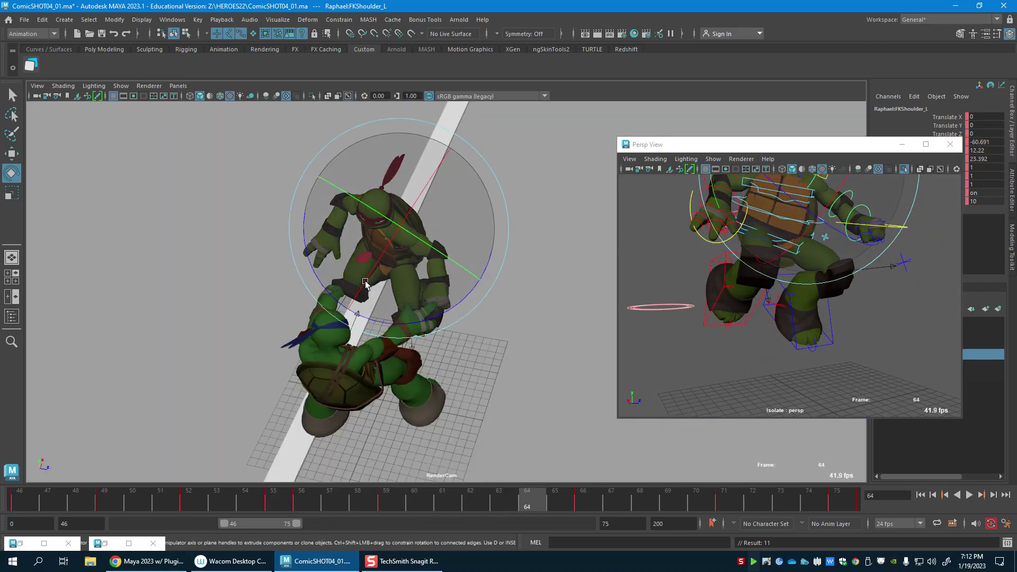
key(alt+v)
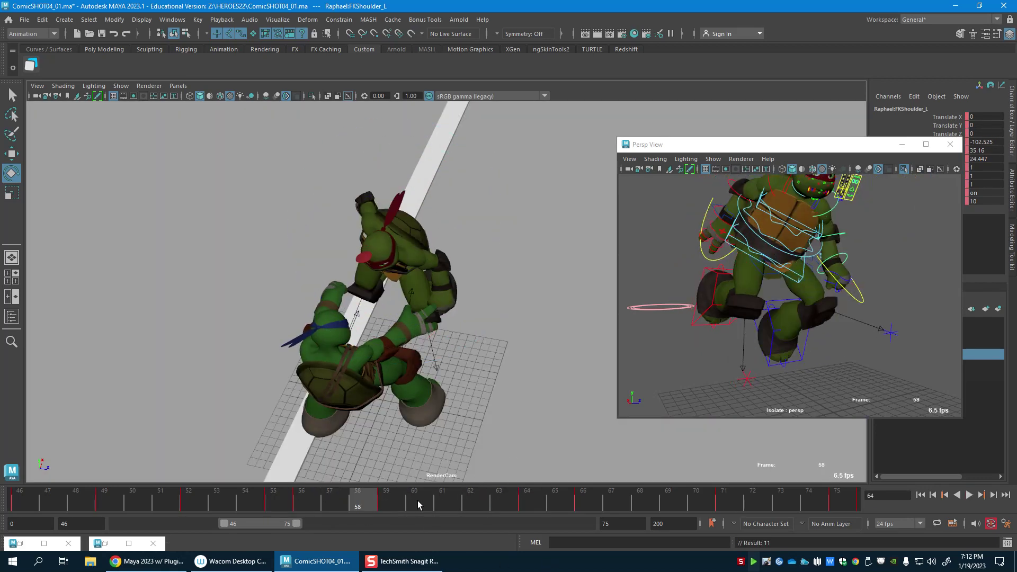
key(alt+v)
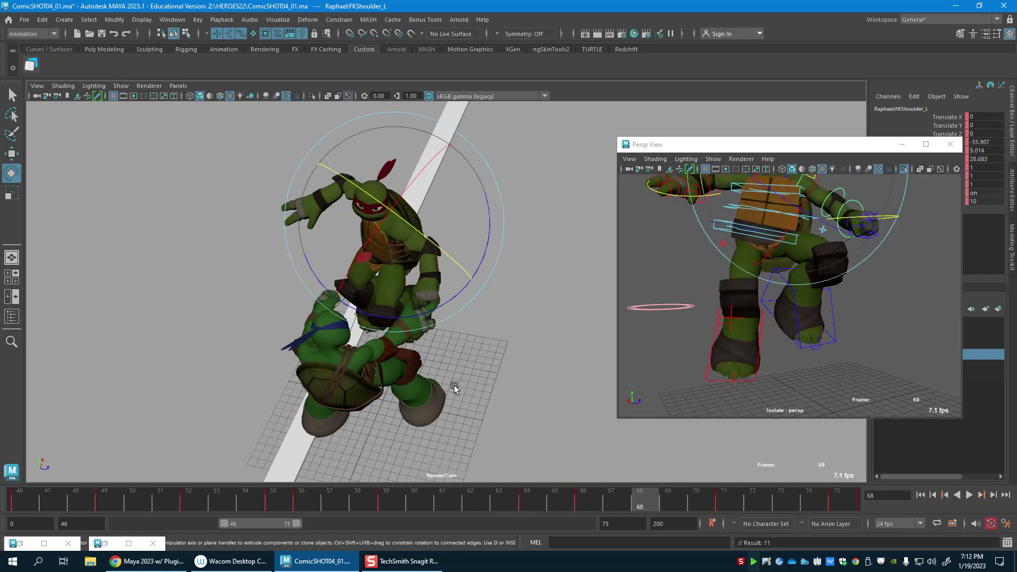
key(s)
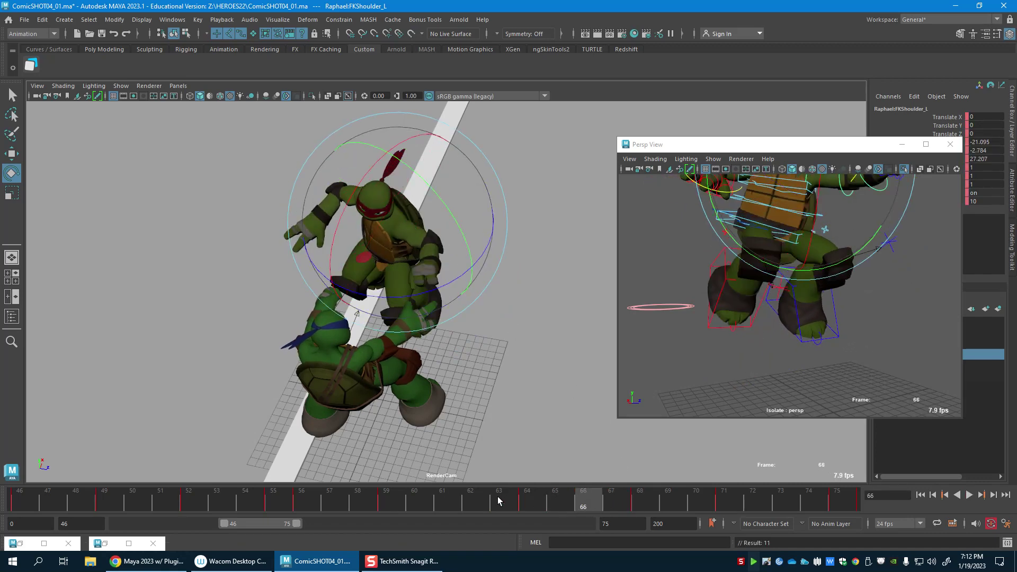
Step: Refine the left shoulder's rotation leading into frame 75 and play back Raphael's landing
key(alt+v)
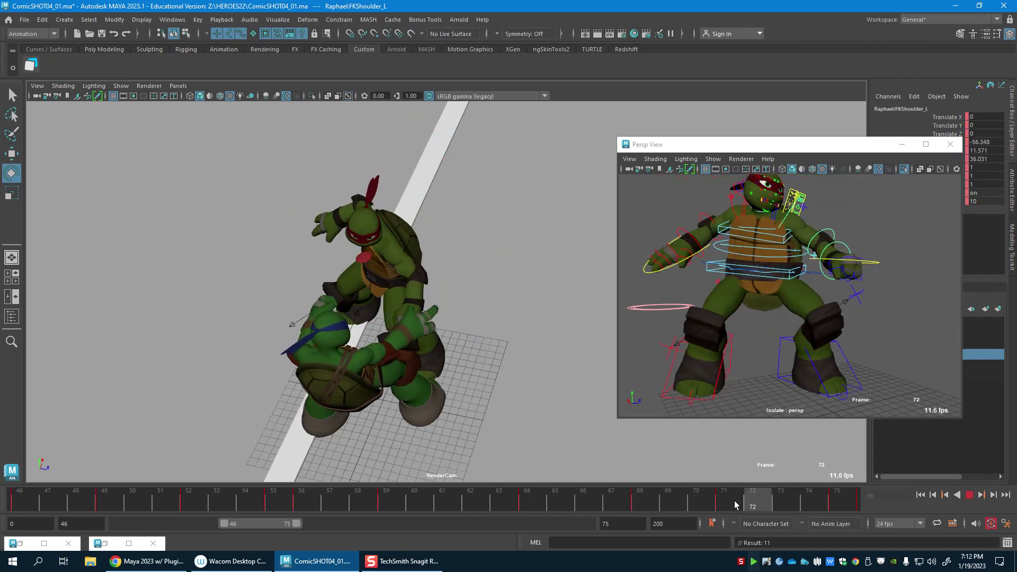
key(alt+v)
drag(382, 260, 377, 278)
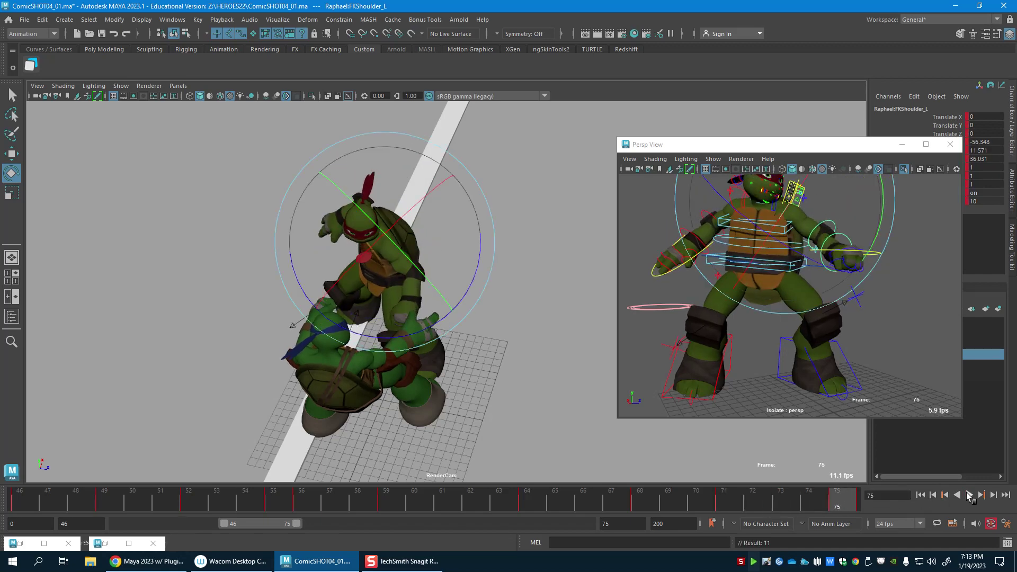
click(969, 495)
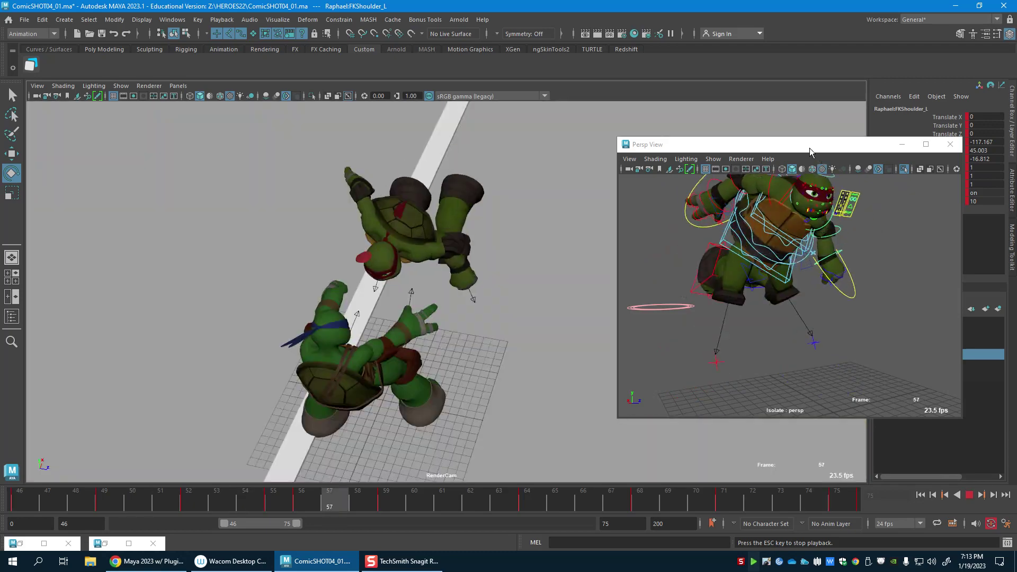
drag(991, 191, 992, 191)
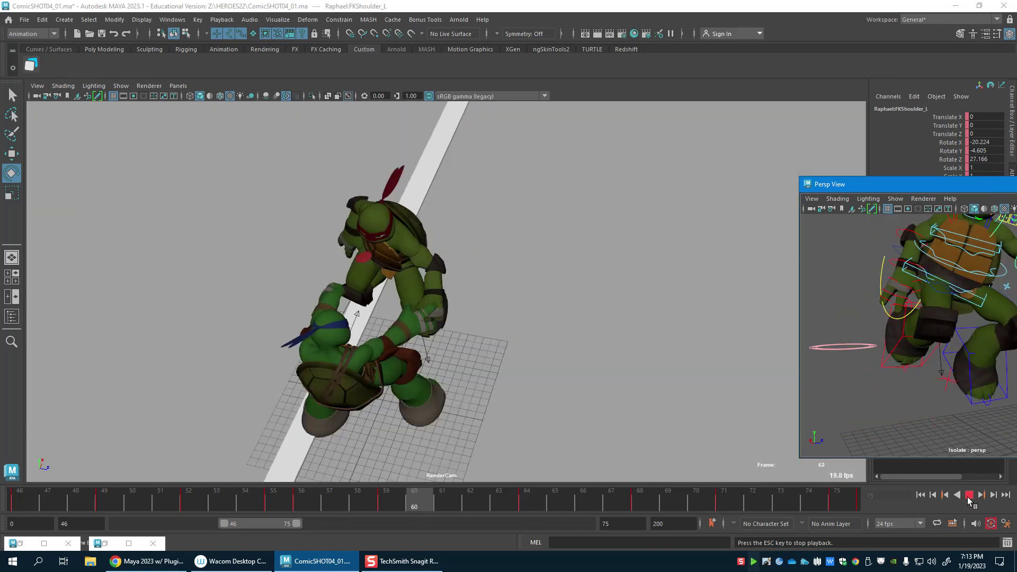
click(968, 495)
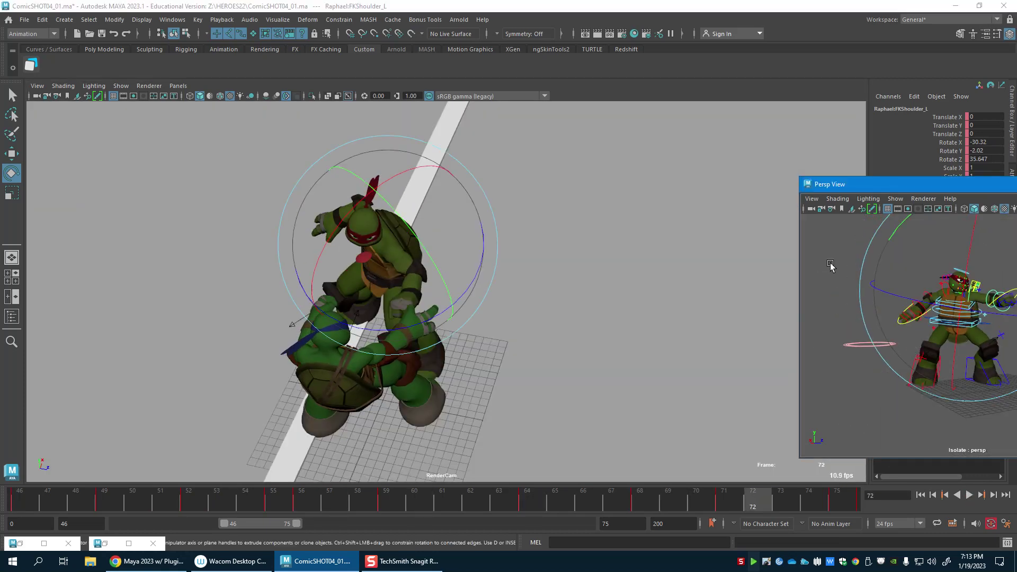
Step: Switch the isolated perspective view from Raphael to Leonardo's rig (leonardo_rig) using the Outliner
drag(871, 190, 678, 160)
key(shift+o)
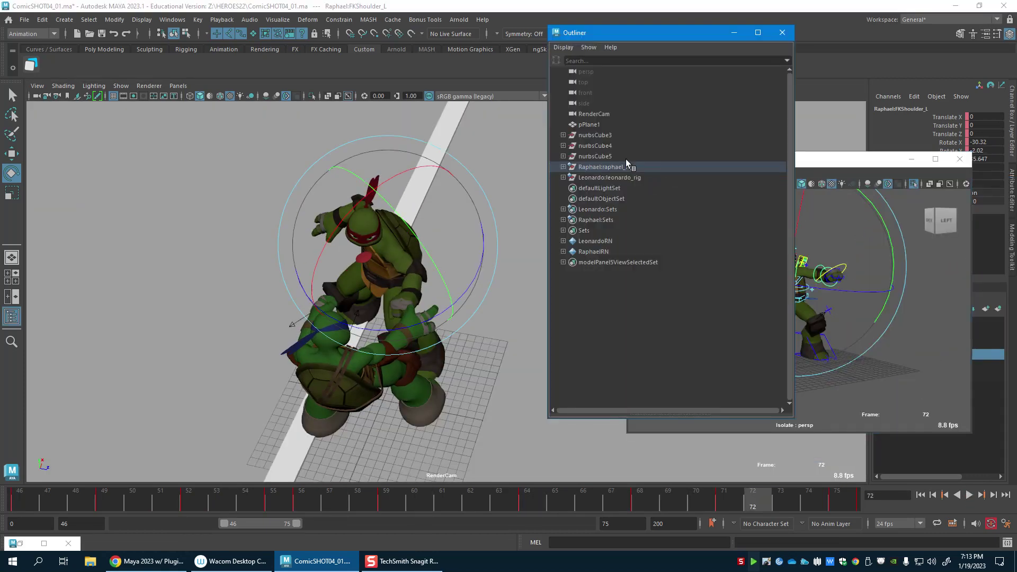
click(626, 176)
click(876, 301)
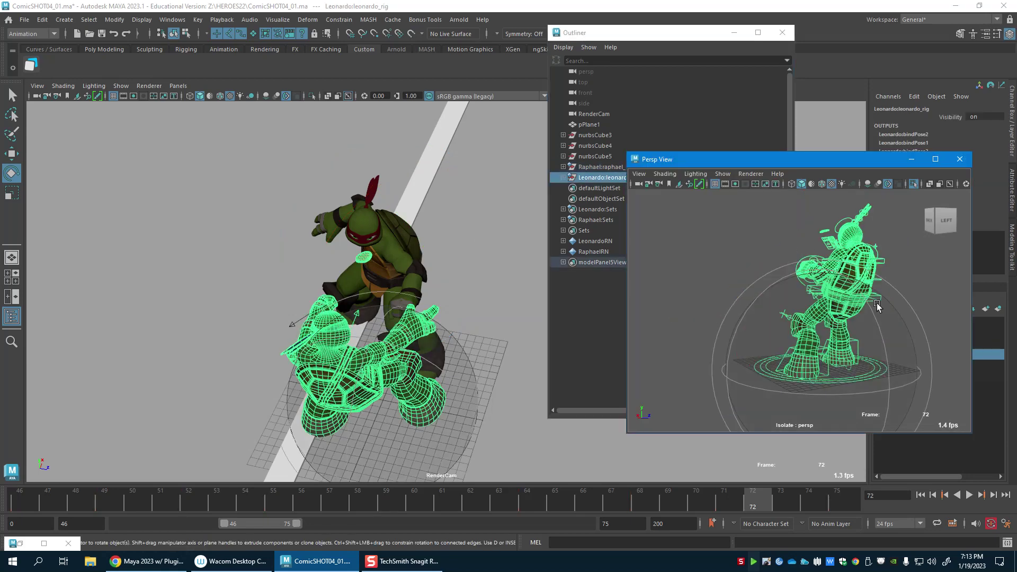
click(916, 299)
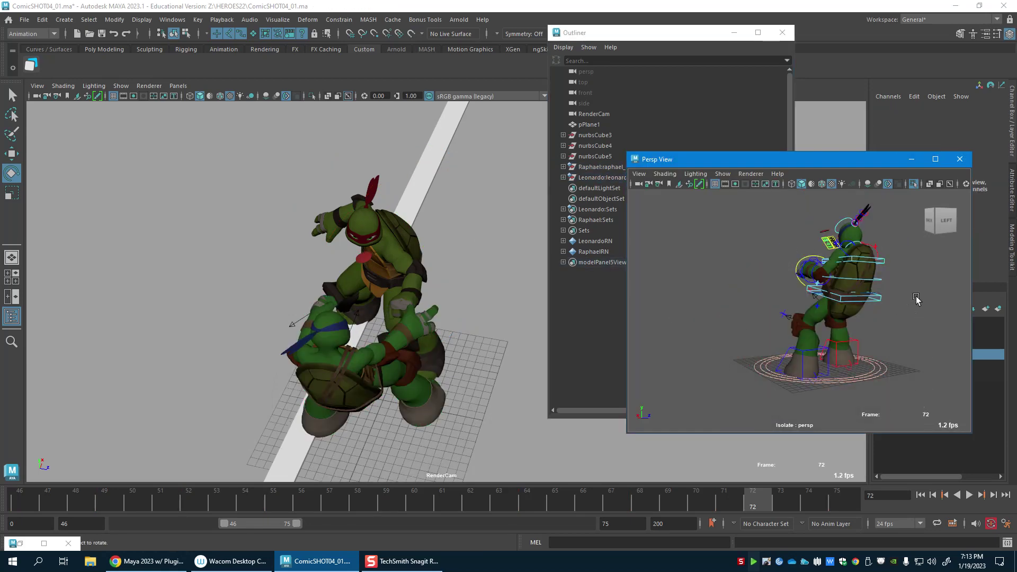
Step: Select all of Leonardo's rig controls and key them at frame 56
drag(751, 197, 909, 371)
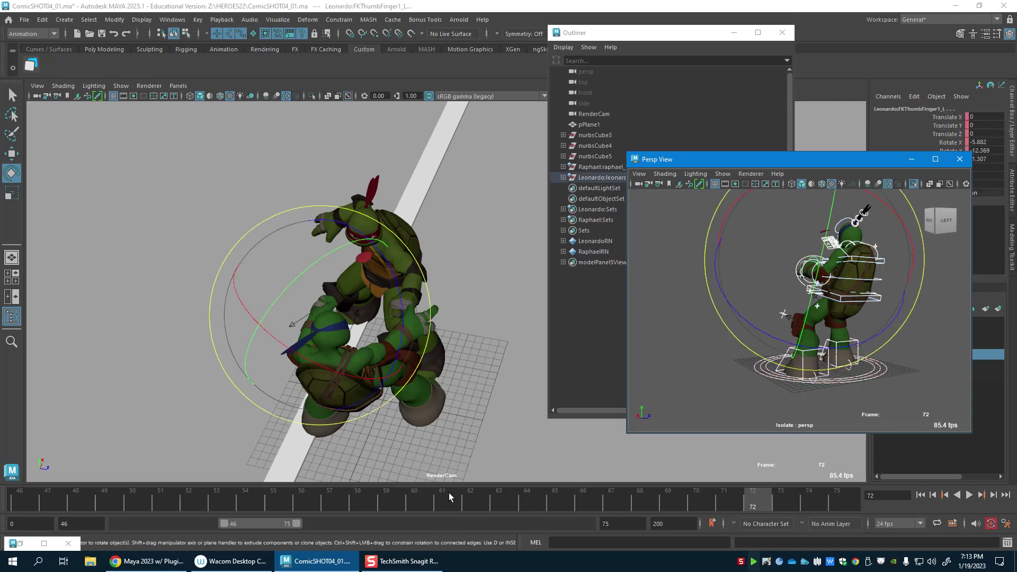
click(290, 510)
drag(290, 510, 302, 510)
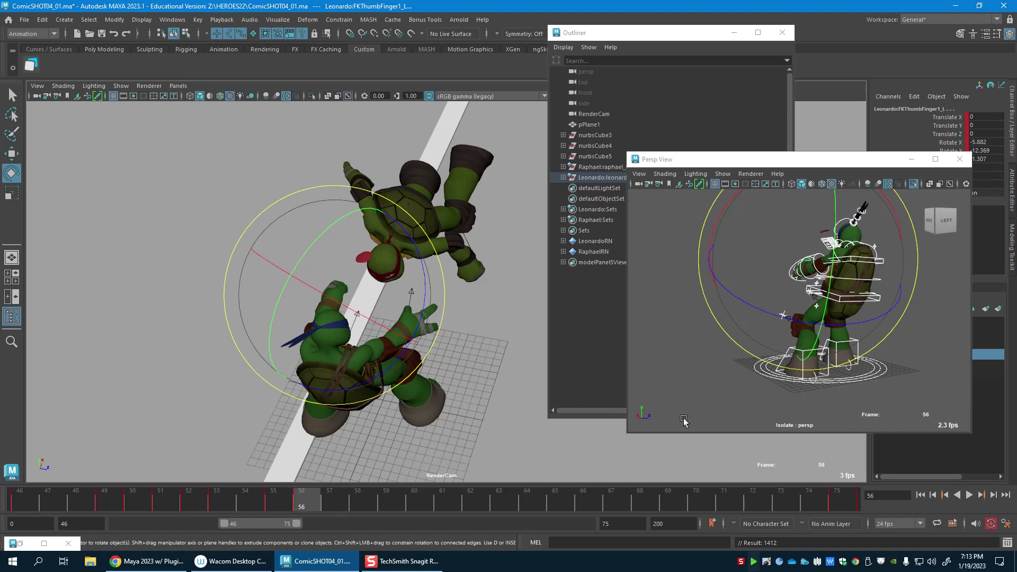
Step: Move Leonardo's root and both leg IK controls back at frame 61, placing the root at about X -0.86, Y -2.85, Z -17.60, and key them
key(w)
alt+drag(800, 354, 897, 359)
alt+middle_drag(897, 359, 845, 336)
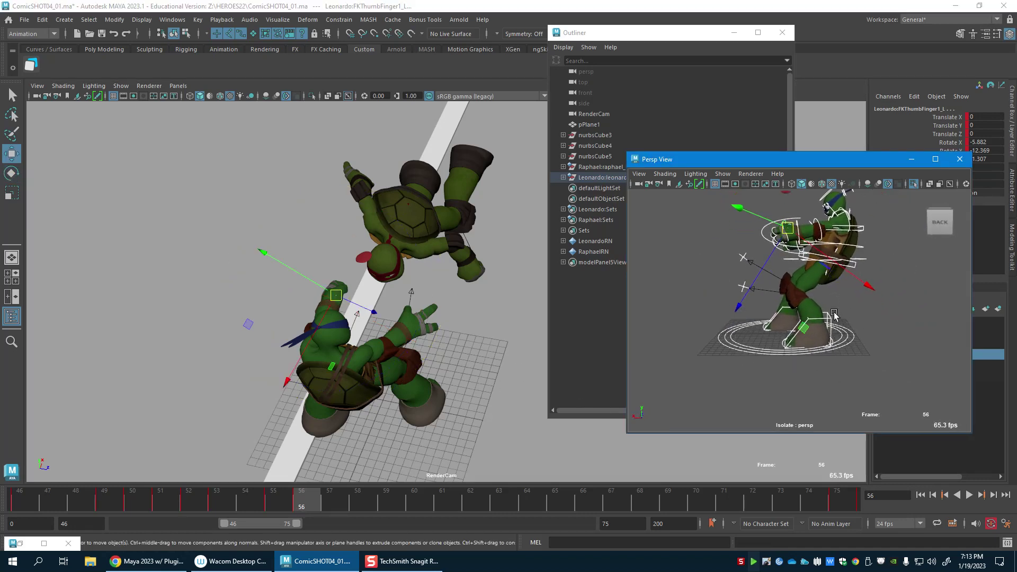
click(842, 268)
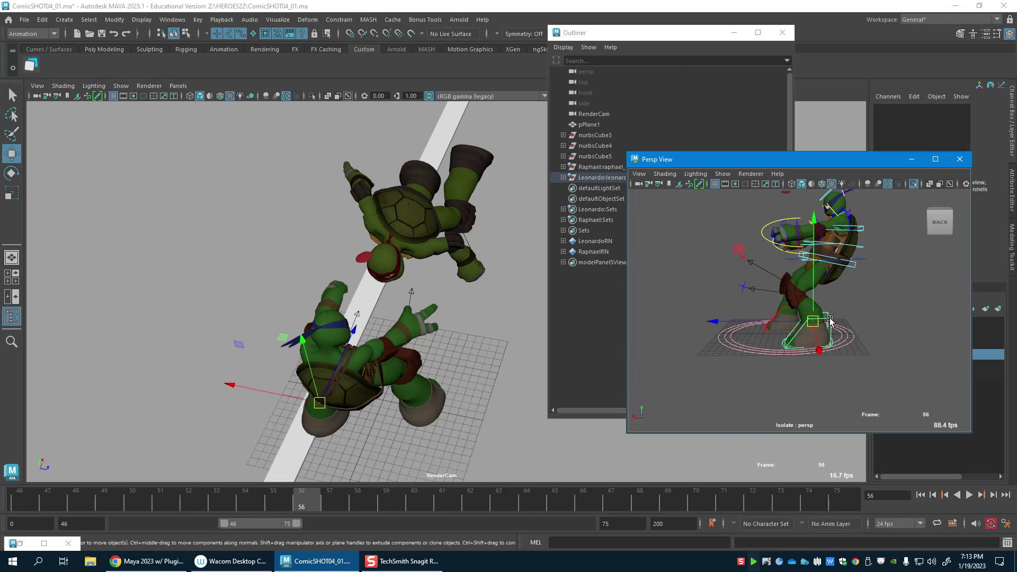
click(862, 259)
drag(787, 259, 810, 261)
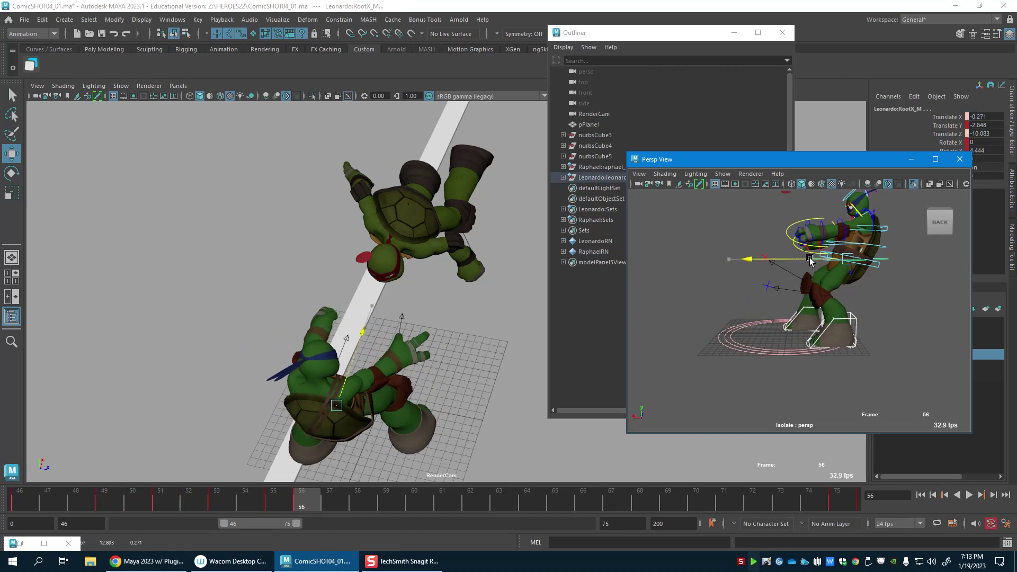
key(ctrl+z)
drag(307, 508, 446, 499)
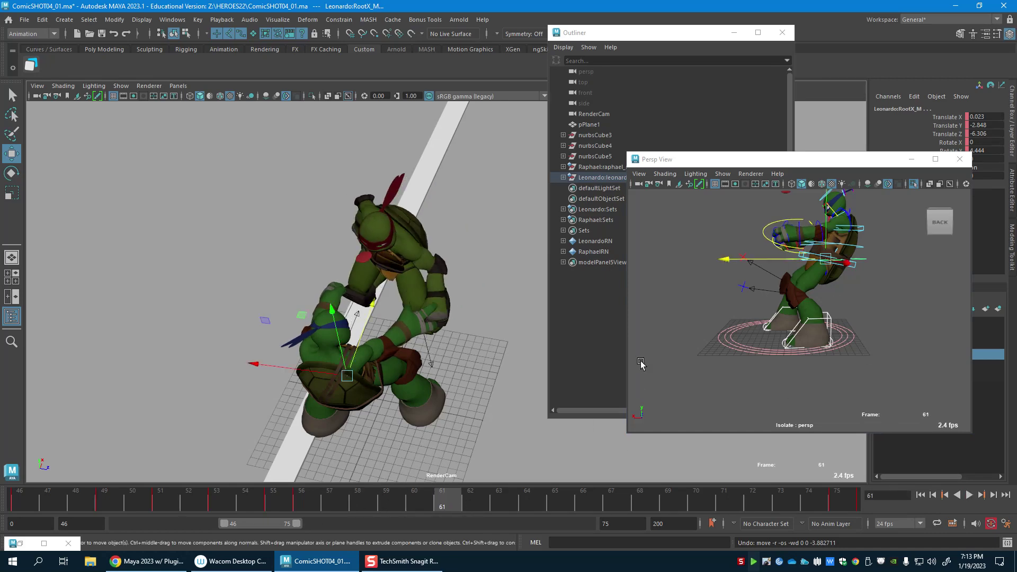
drag(767, 260, 834, 260)
key(s)
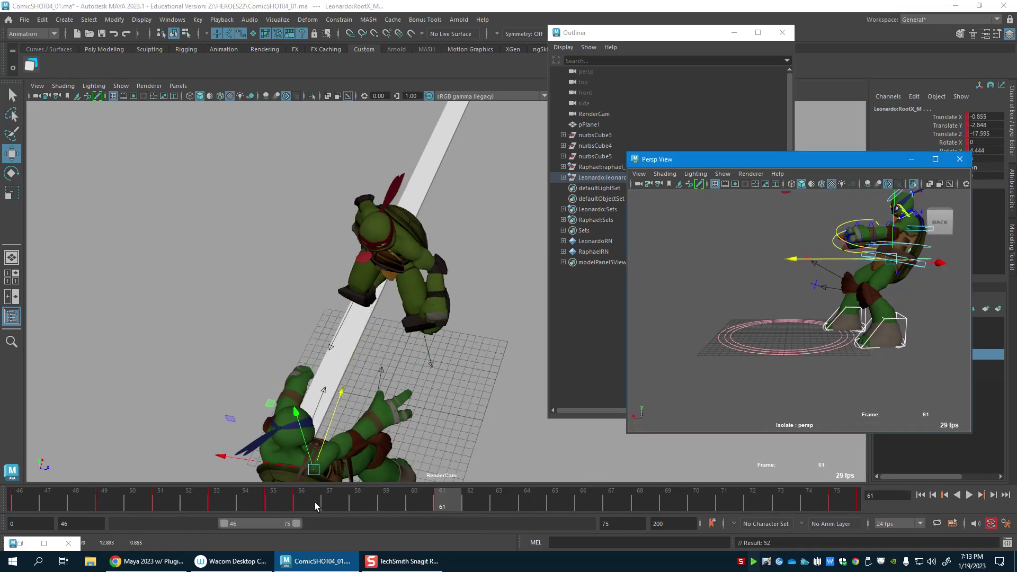
Step: Check Leonardo's backward move between frames 56 and 61, and key both of his leg IK controls at frame 61
drag(307, 502, 462, 512)
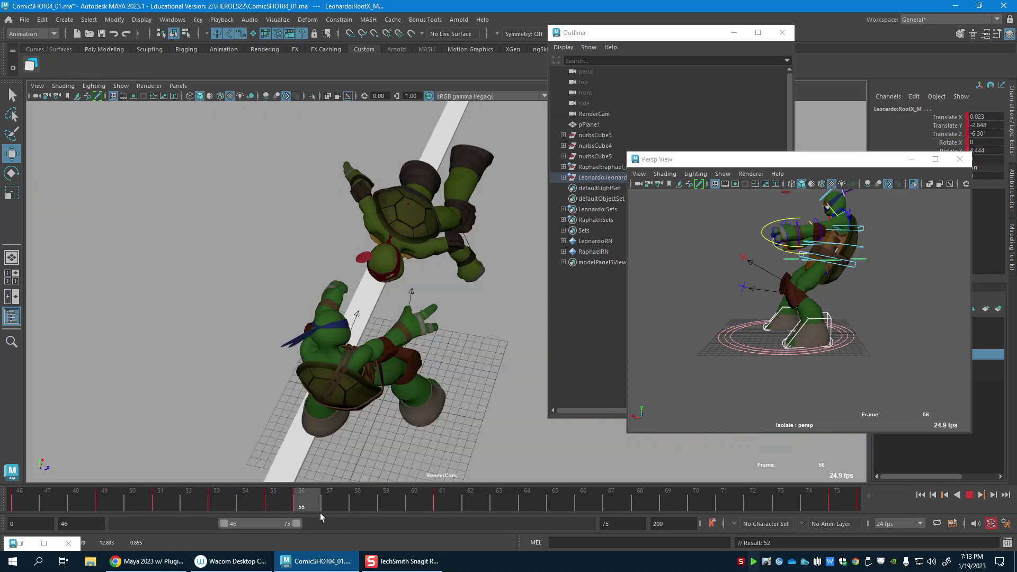
key(alt+v)
click(830, 313)
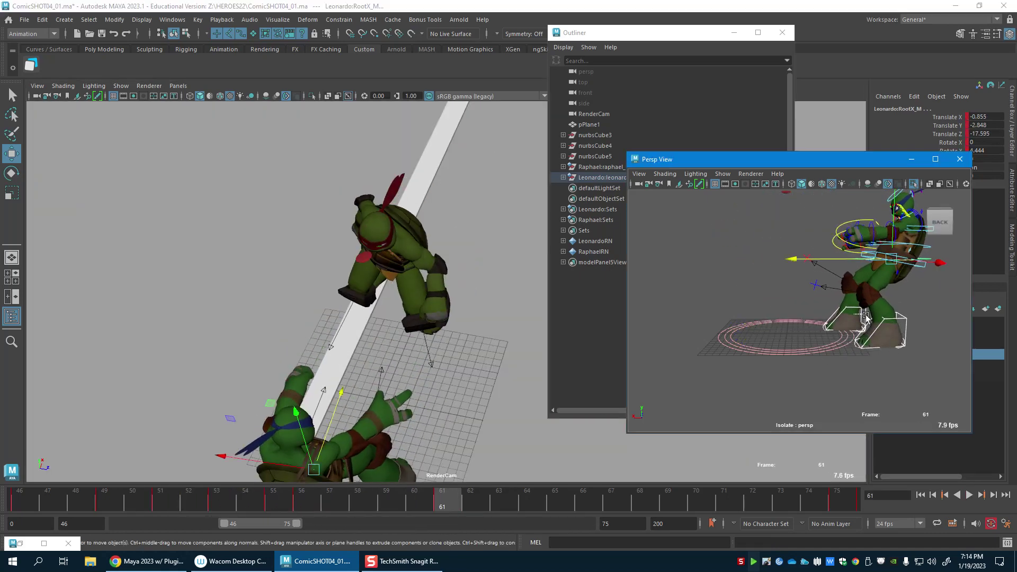
drag(829, 312, 821, 313)
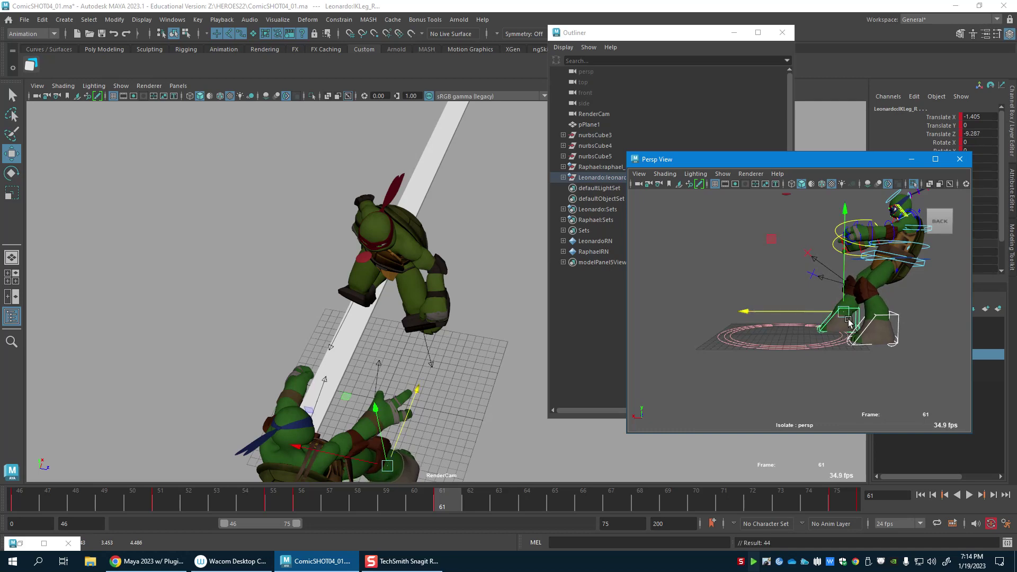
key(s)
Step: Review Leonardo's leg IK poses between frames 56 and 61, then move his root to about Y -3.96, Z -18.88 at frame 61
drag(285, 510, 442, 510)
click(838, 319)
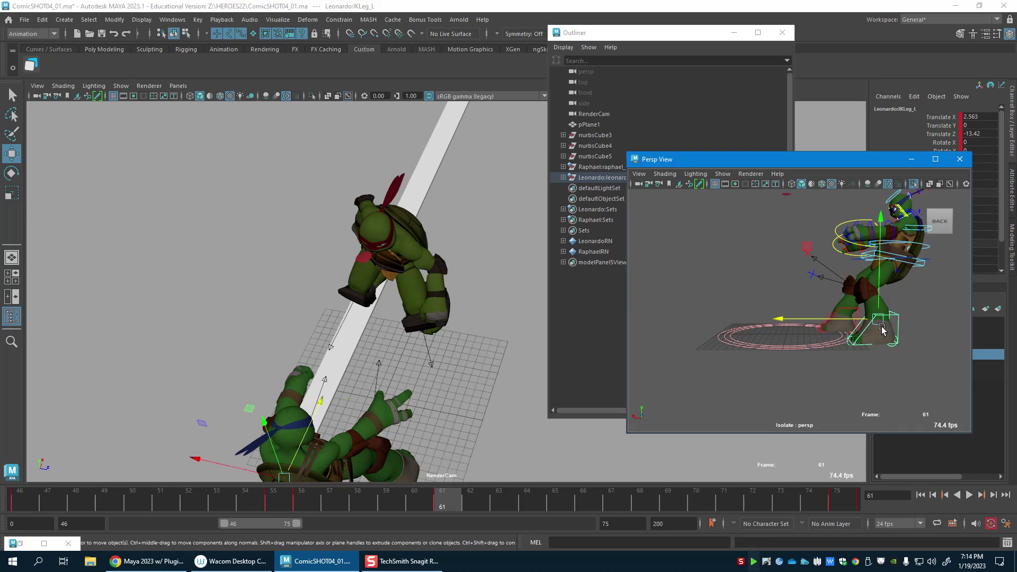
drag(838, 319, 873, 342)
click(809, 300)
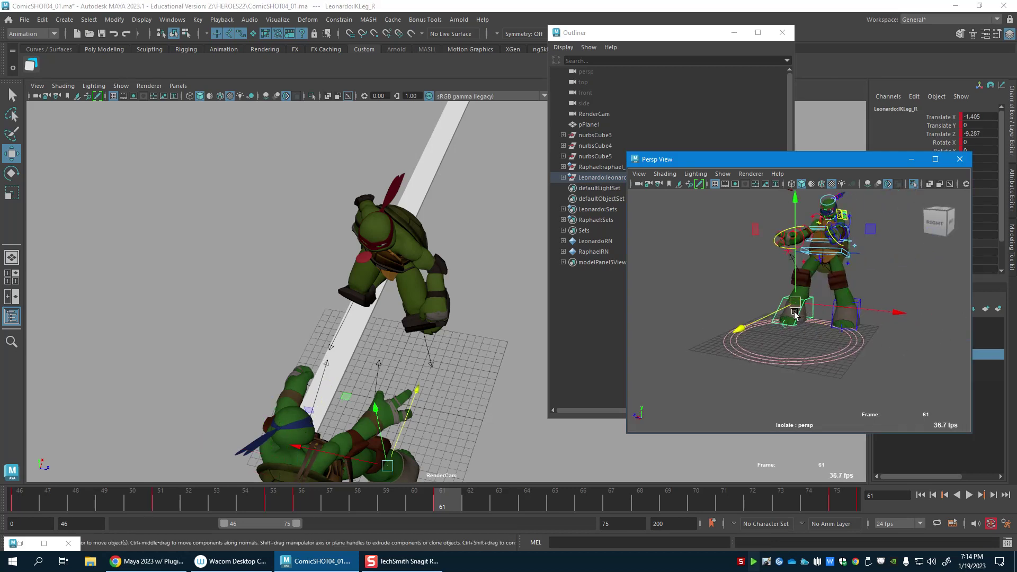
click(308, 504)
drag(332, 496, 444, 503)
alt+drag(873, 338, 748, 342)
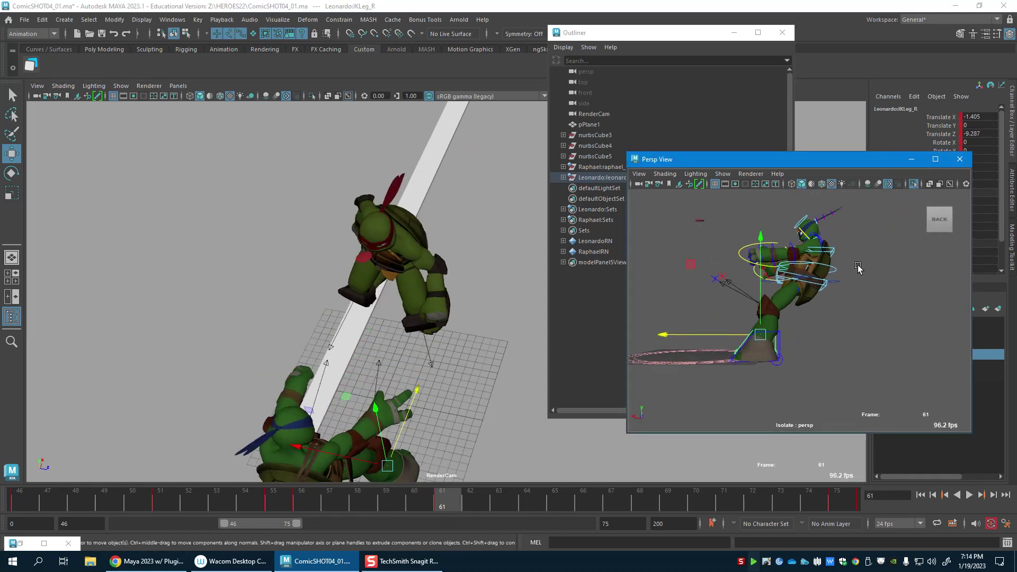
click(821, 276)
drag(820, 277, 780, 290)
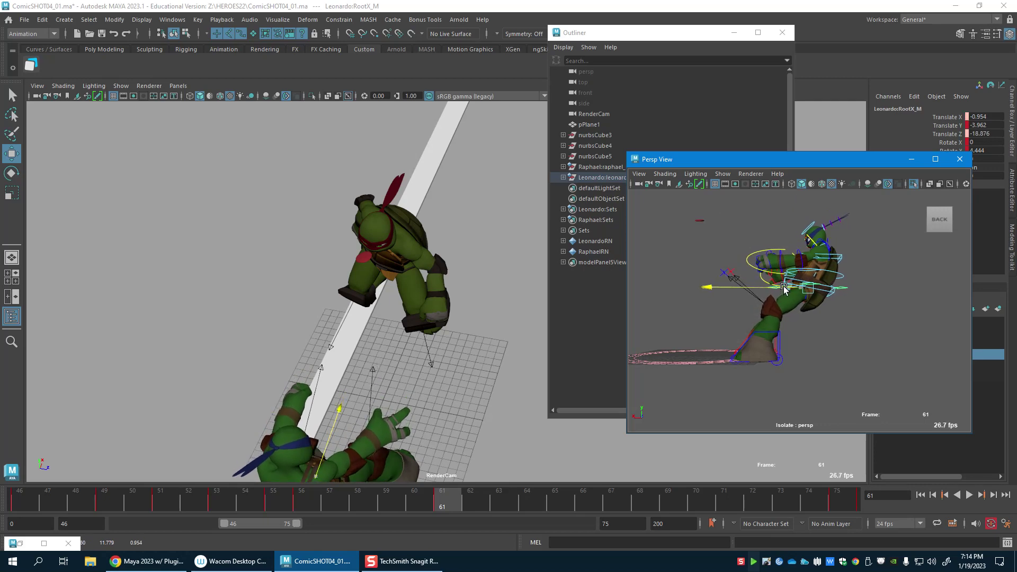
Step: Shorten Leonardo's backward move at frame 61 by shifting his root and both leg IK controls forward together, with the right leg at about Z -5.41
click(777, 347)
click(314, 503)
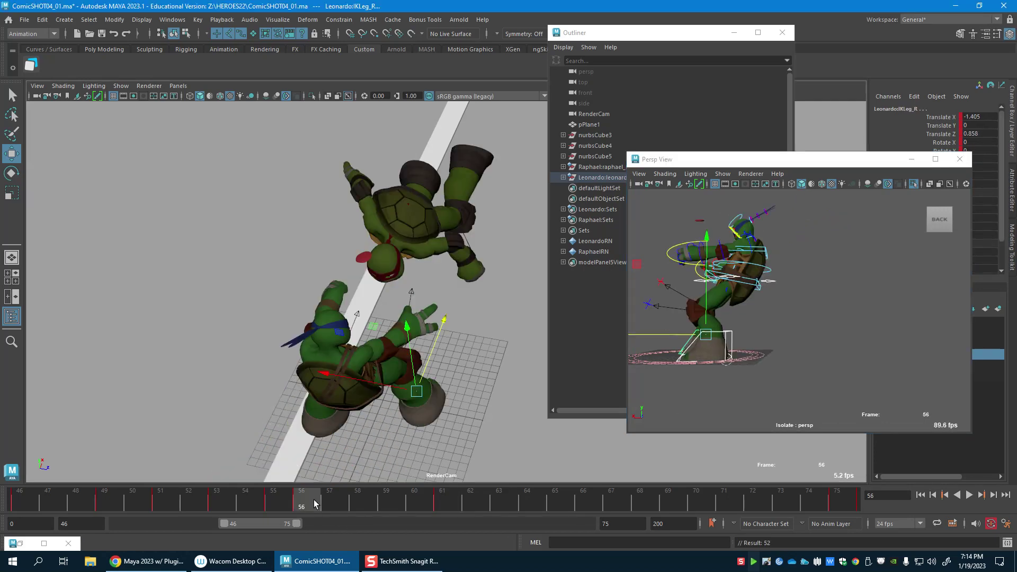
click(462, 506)
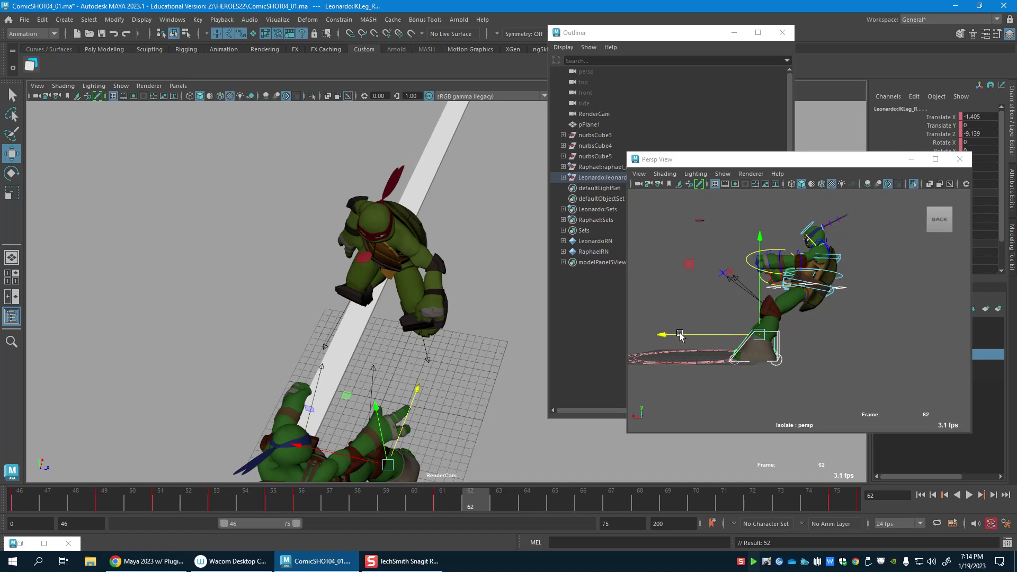
click(651, 343)
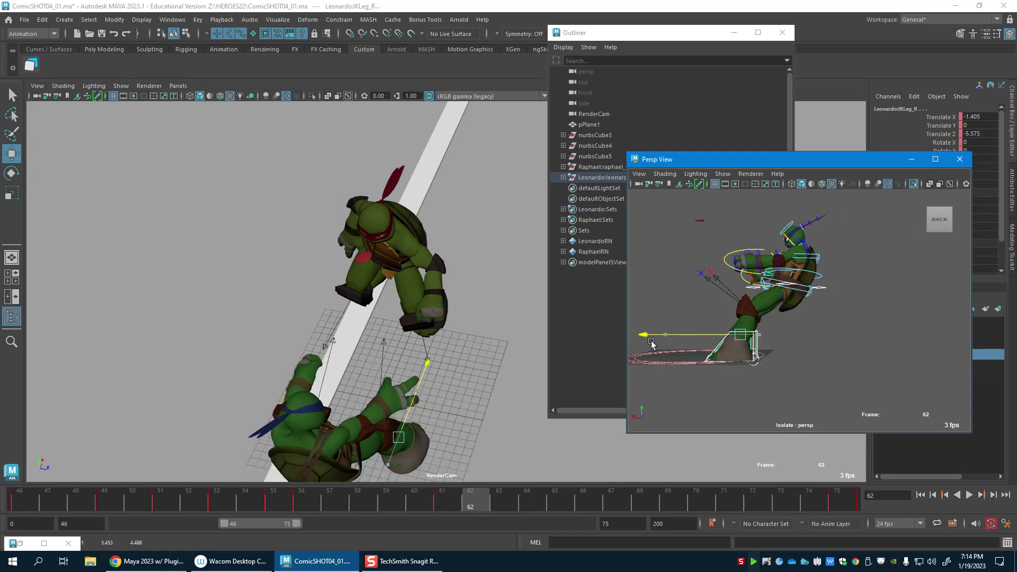
key(ctrl+z)
drag(652, 343, 677, 340)
click(449, 501)
key(.)
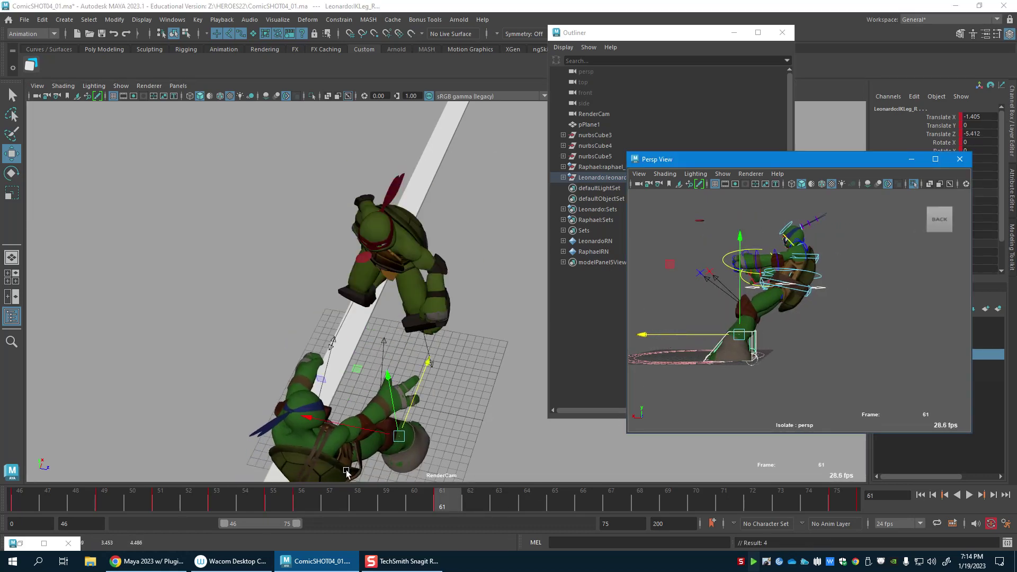
Step: Move Leonardo's left leg IK control back to about Z -17.78 at frame 65 and play back the step
drag(289, 504, 556, 508)
click(824, 293)
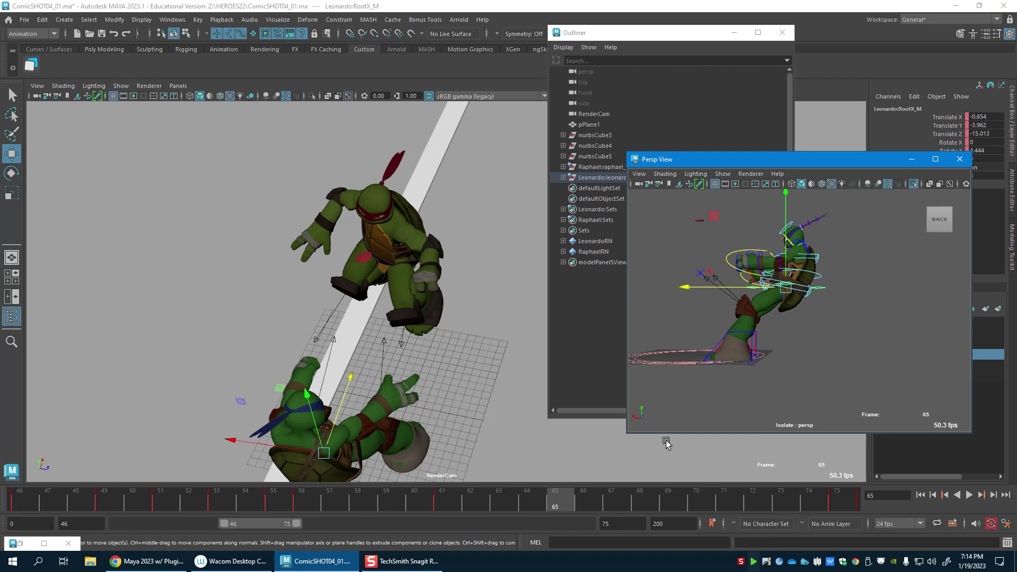
drag(768, 505, 842, 502)
drag(724, 291, 782, 347)
click(755, 351)
click(571, 510)
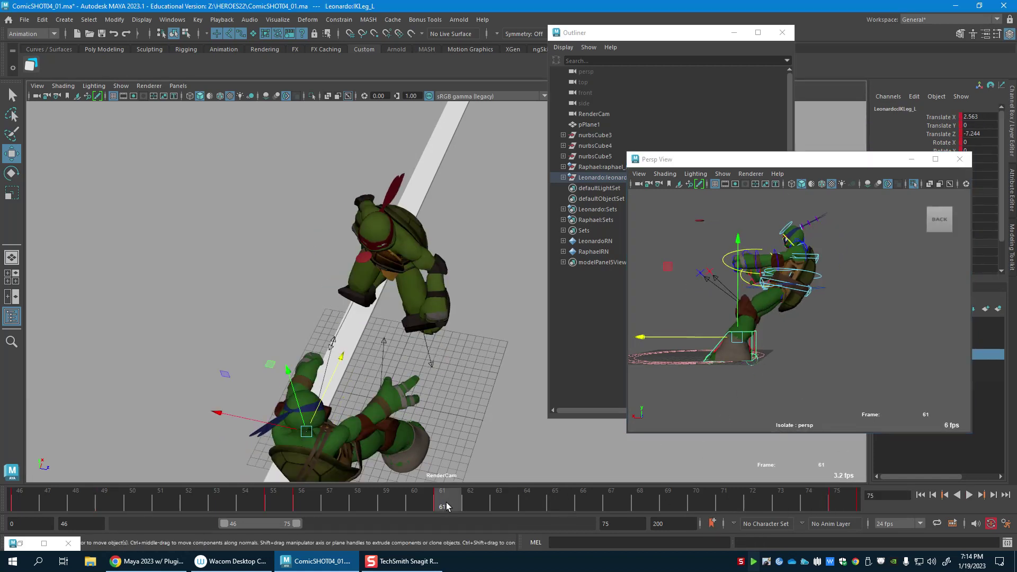
drag(708, 337, 778, 345)
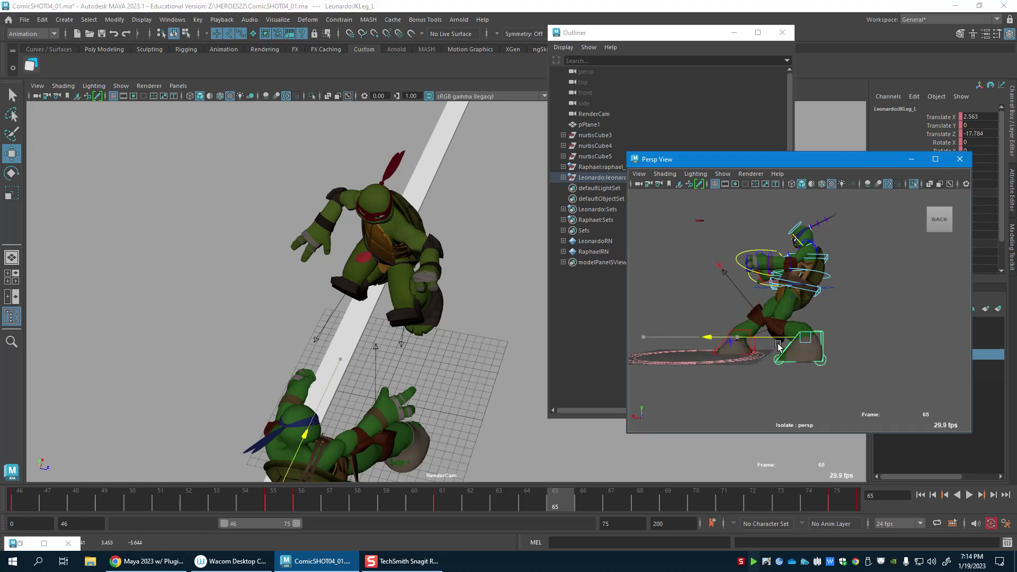
click(565, 510)
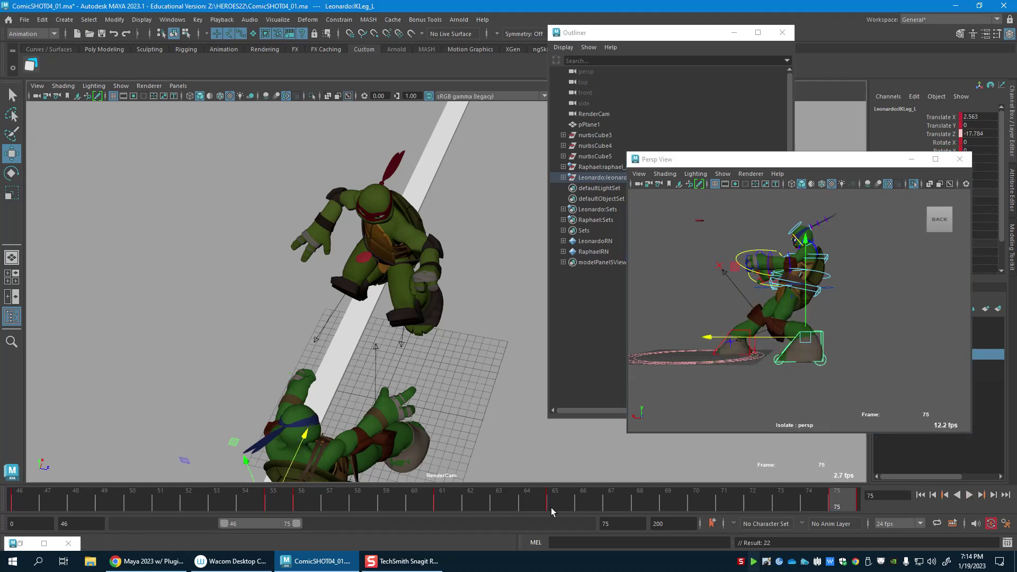
key(alt+v)
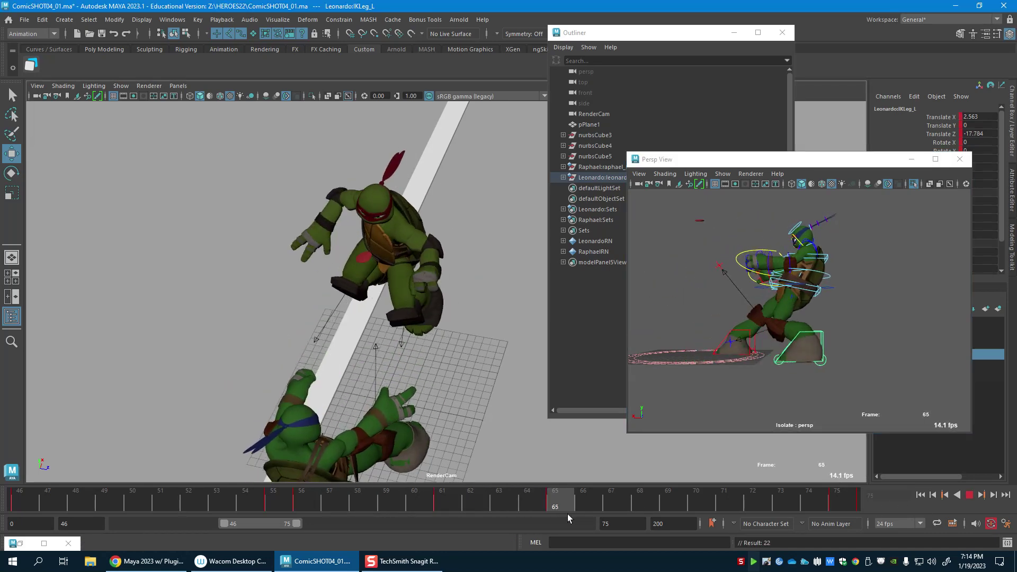
click(567, 510)
Step: Lift Leonardo's right foot off the ground at frame 64, with IKLeg_R at about Y 1.28, Z -5.94 and Rotate X -46.35
drag(729, 319, 742, 329)
mouse_move(535, 503)
mouse_down()
mouse_move(459, 501)
mouse_move(546, 501)
mouse_up()
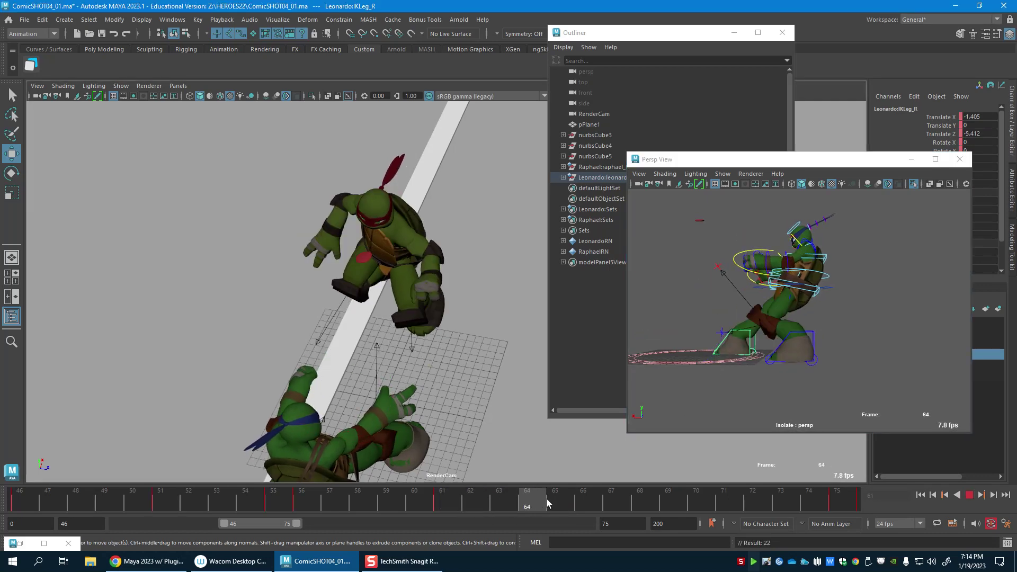
key(e)
drag(830, 298, 830, 383)
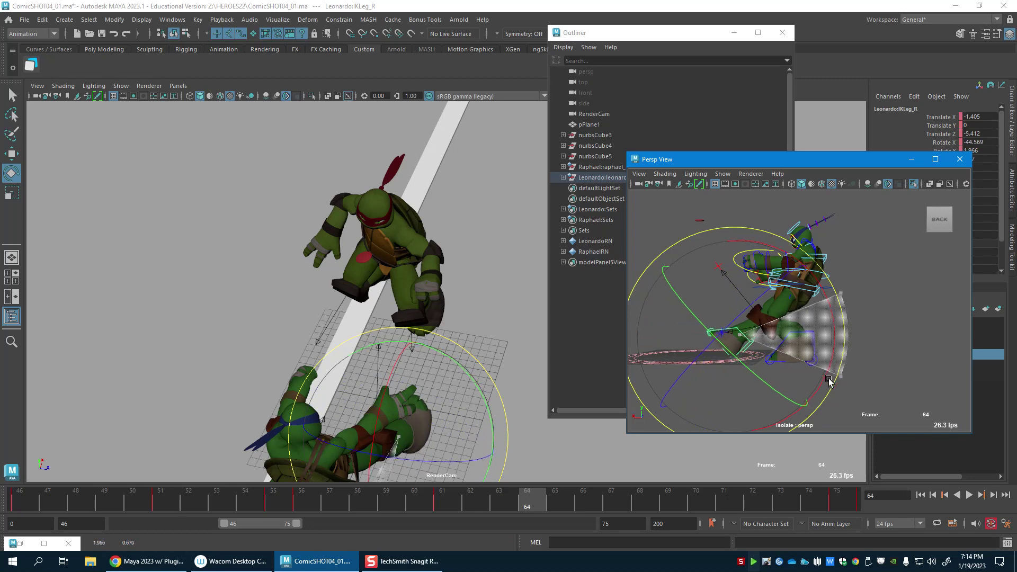
alt+drag(709, 344, 734, 330)
key(w)
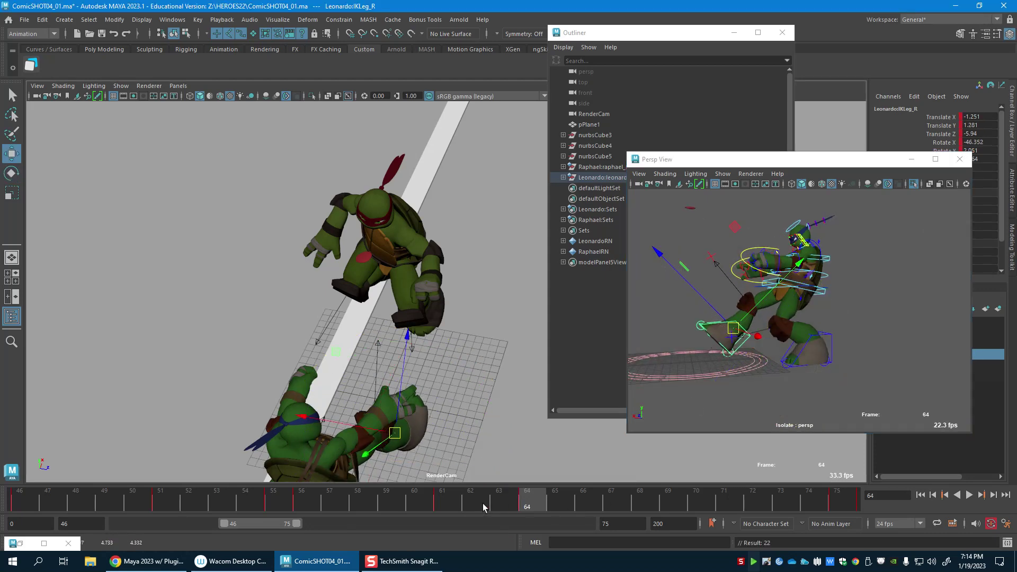
drag(353, 497, 488, 509)
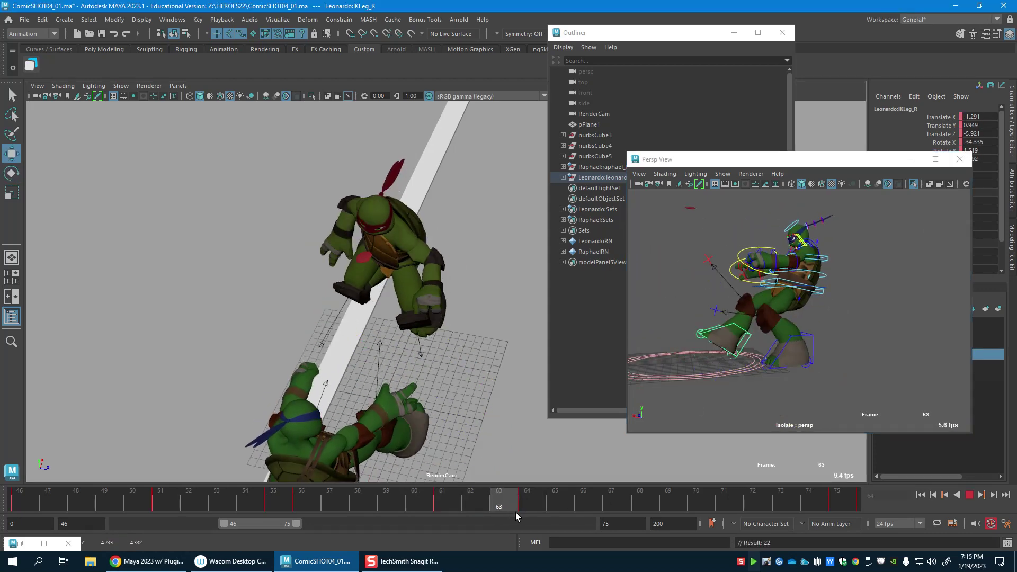
Step: Plant Leonardo's right foot behind him at frame 69 with IKLeg_R at Y 0, Z -22.19, key it and play back the move
click(840, 500)
alt+drag(792, 328, 818, 354)
click(844, 288)
alt+drag(819, 353, 804, 371)
key(s)
click(837, 498)
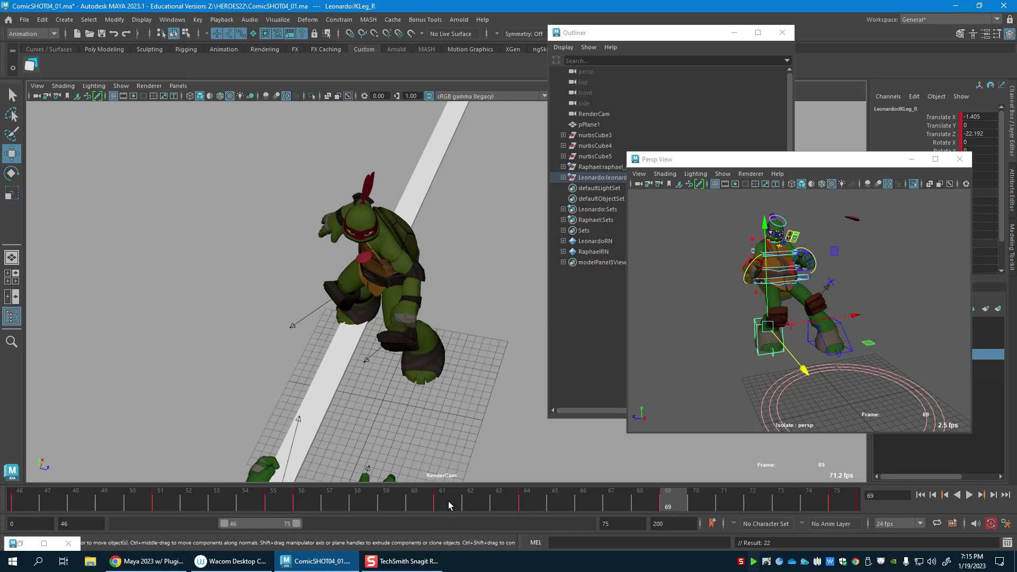
key(alt+v)
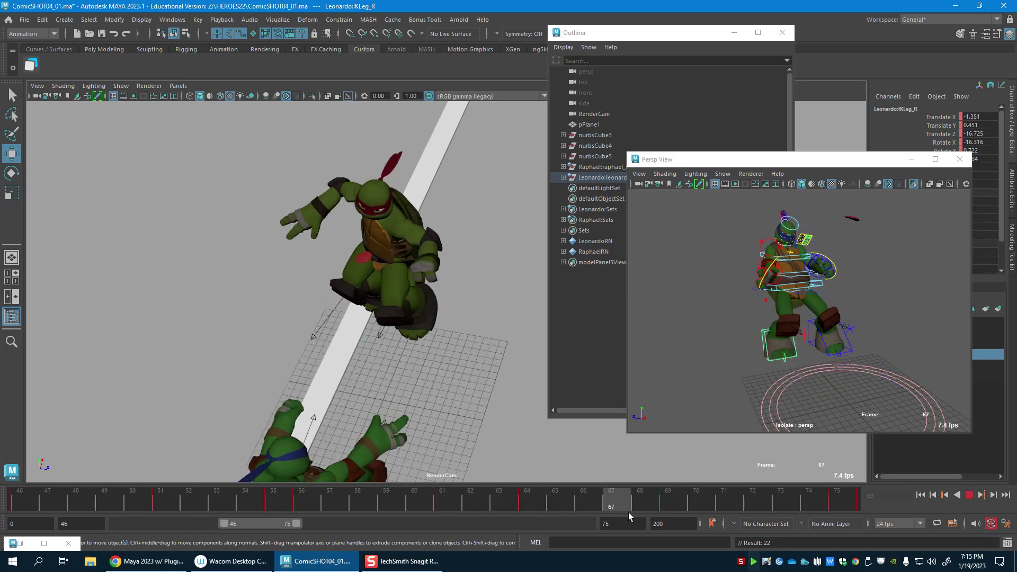
key(alt+v)
Step: Move Leonardo's right leg IK control back to about Z -24.39 and his root to about X -1.27, Z -22.97 for the end pose
alt+drag(776, 341, 585, 318)
drag(793, 335, 847, 327)
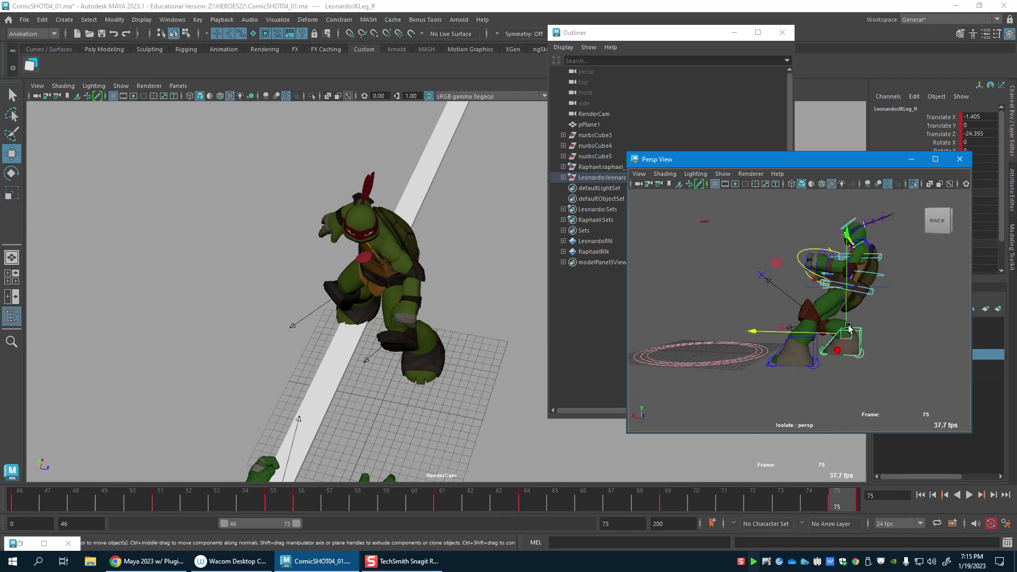
click(876, 289)
drag(631, 501, 865, 456)
key(alt+v)
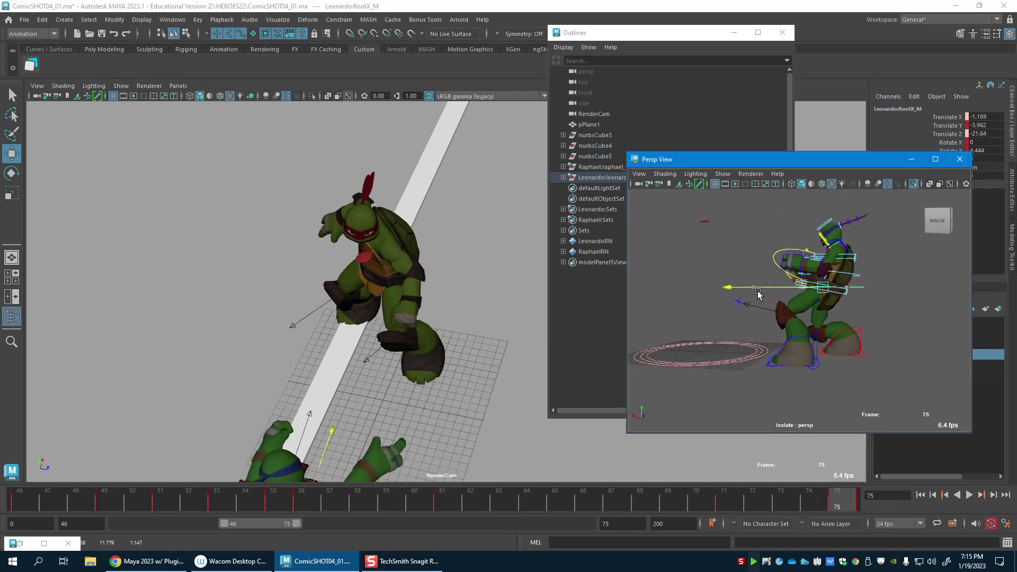
drag(753, 505, 857, 484)
Step: Key Leonardo's upper spine control (IKSpine3_M) at frame 70 and move it forward to about Z -0.63 at frame 75
alt+right_drag(815, 295, 846, 300)
alt+middle_drag(846, 300, 788, 326)
alt+right_drag(788, 325, 835, 312)
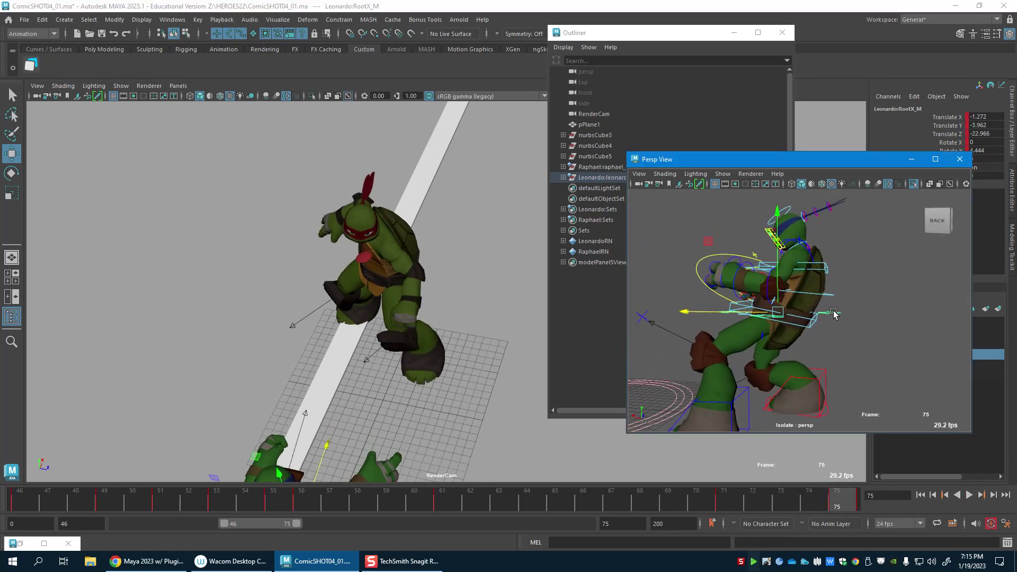
click(823, 267)
drag(743, 502, 694, 498)
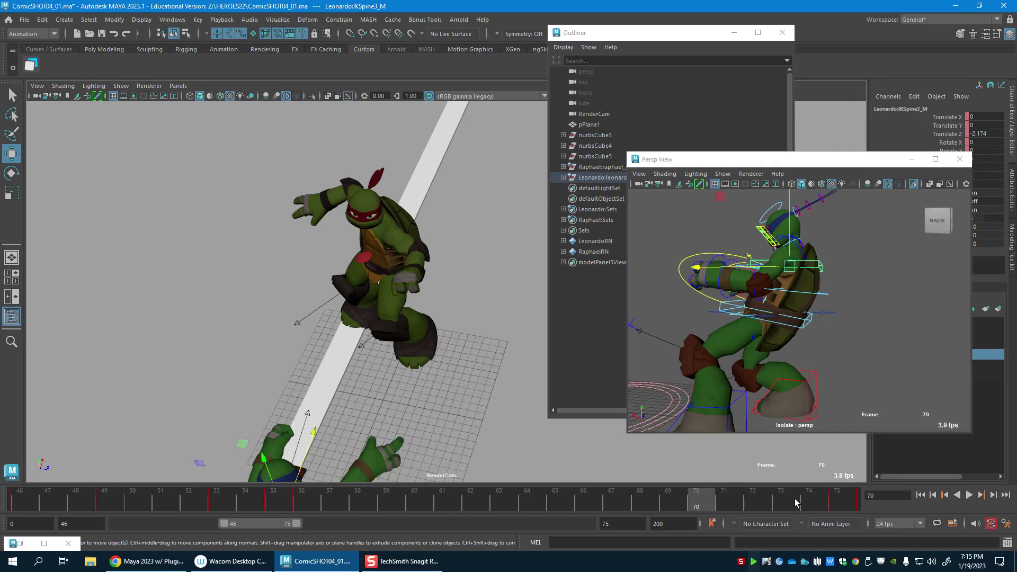
key(s)
click(839, 499)
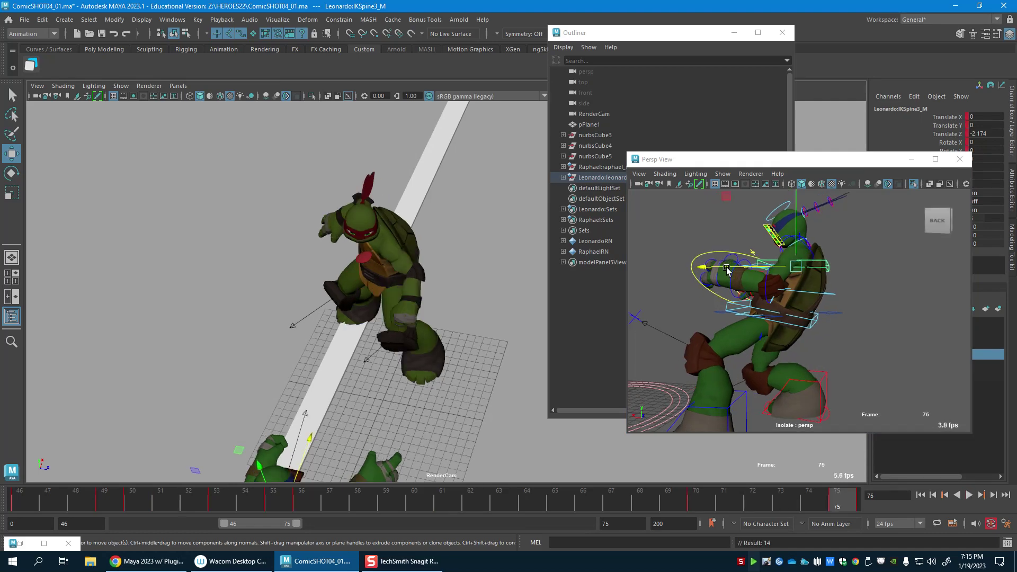
drag(726, 268, 713, 270)
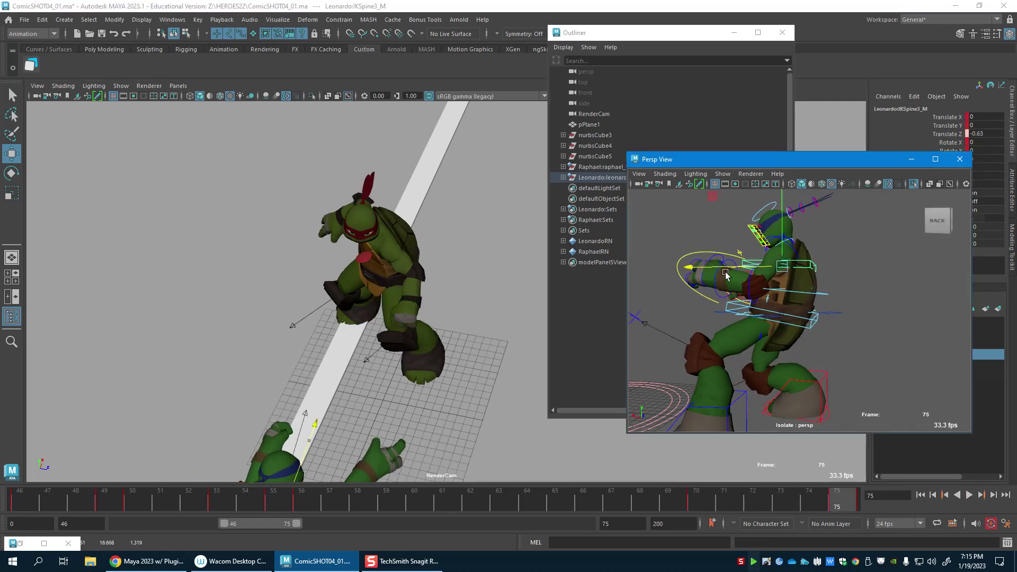
Step: Rotate Leonardo's left shoulder control (FKShoulder_L) to about X -31.8, Y 45.4 at frame 75
key(e)
drag(873, 293, 874, 268)
alt+drag(820, 323, 875, 344)
key(w)
key(e)
key(w)
click(777, 292)
key(e)
key(w)
click(815, 294)
key(e)
alt+right_drag(874, 344, 822, 326)
alt+drag(822, 326, 853, 313)
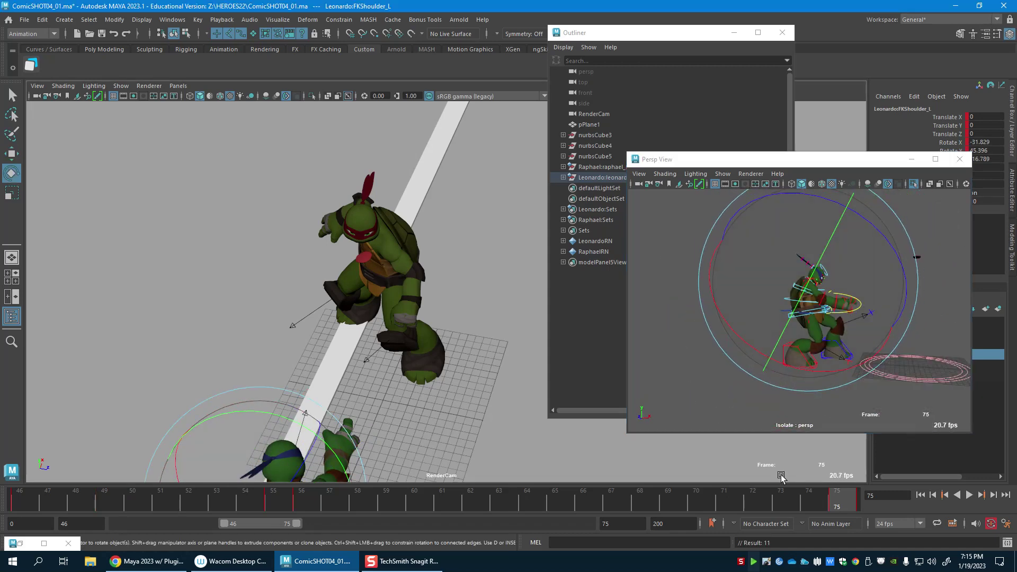
Step: Key Leonardo's left shoulder at the start of his backward move and play back the shot
drag(740, 500, 278, 504)
key(s)
click(969, 494)
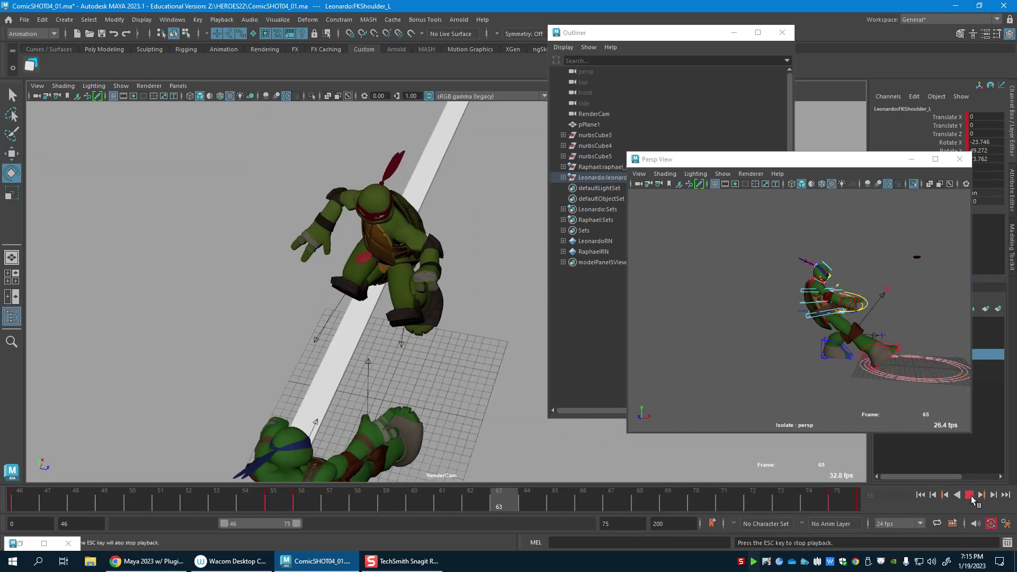
click(970, 494)
Step: Select Leonardo's root control (RootX_M) and bring up its animation curves around frame 56 in the Graph Editor
drag(223, 493, 442, 530)
key(w)
click(801, 312)
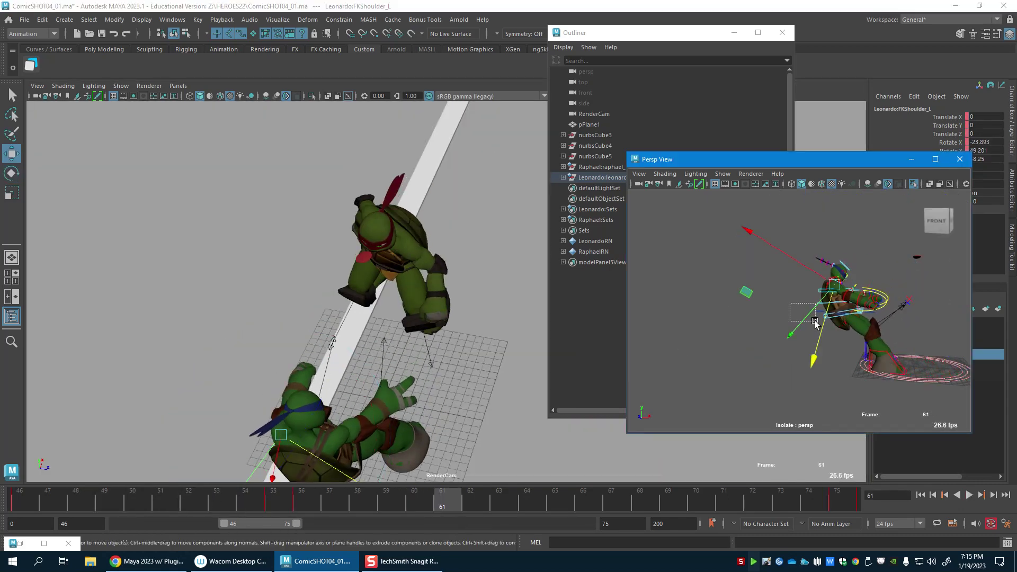
drag(815, 322, 826, 326)
click(301, 503)
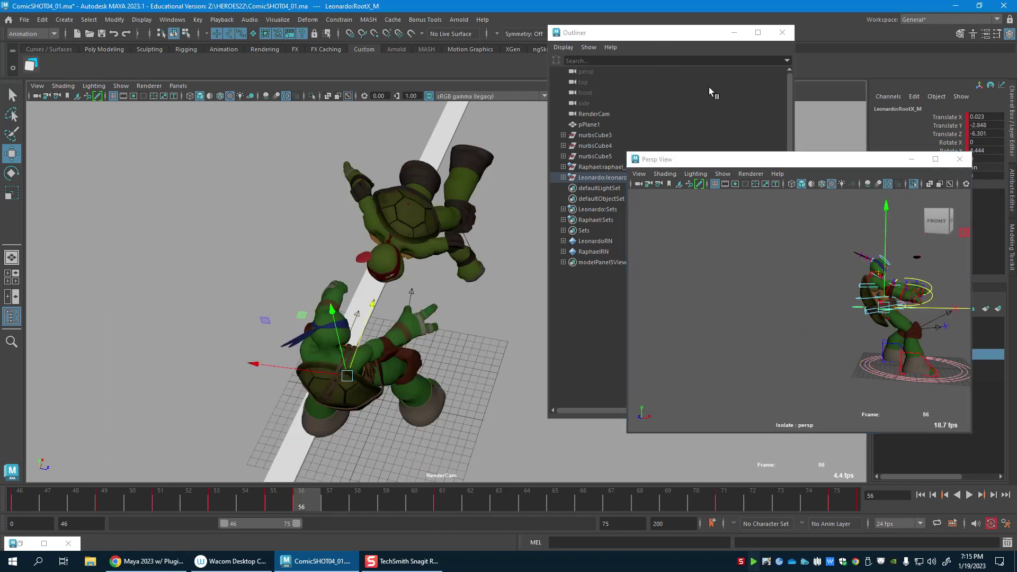
key(ctrl+g)
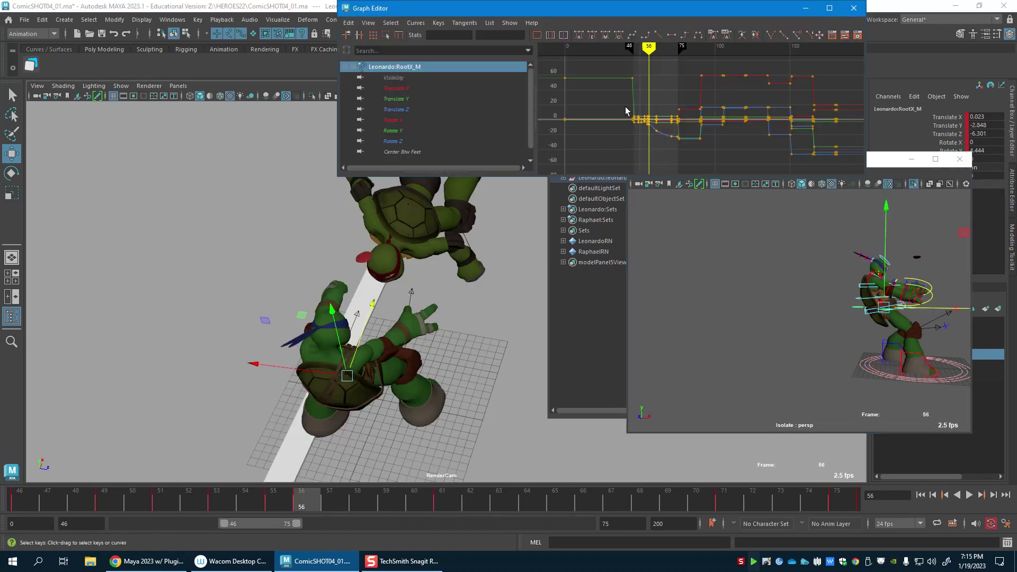
alt+right_drag(626, 110, 656, 116)
alt+middle_drag(638, 115, 742, 85)
alt+right_drag(634, 103, 670, 109)
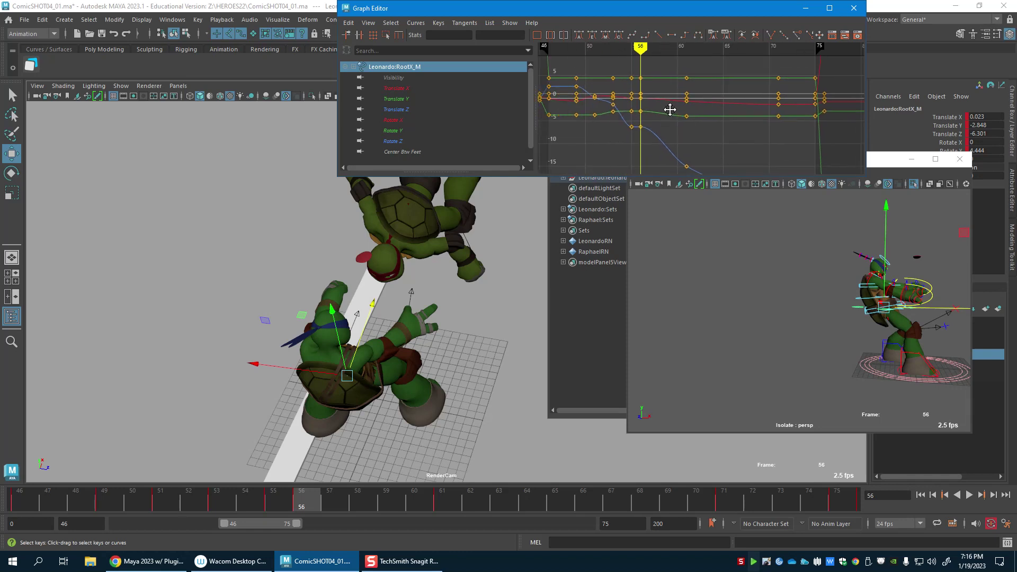
alt+right_drag(585, 138, 622, 143)
Step: Give the frame 56 key on the root's Translate Z curve linear tangents and play back the backward move
click(428, 108)
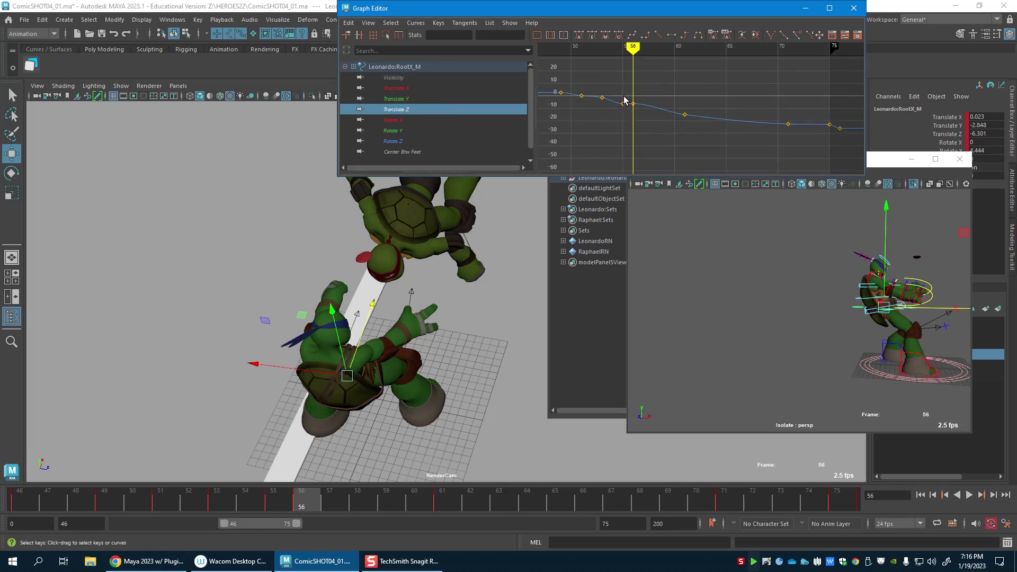
drag(617, 93, 640, 123)
key(f)
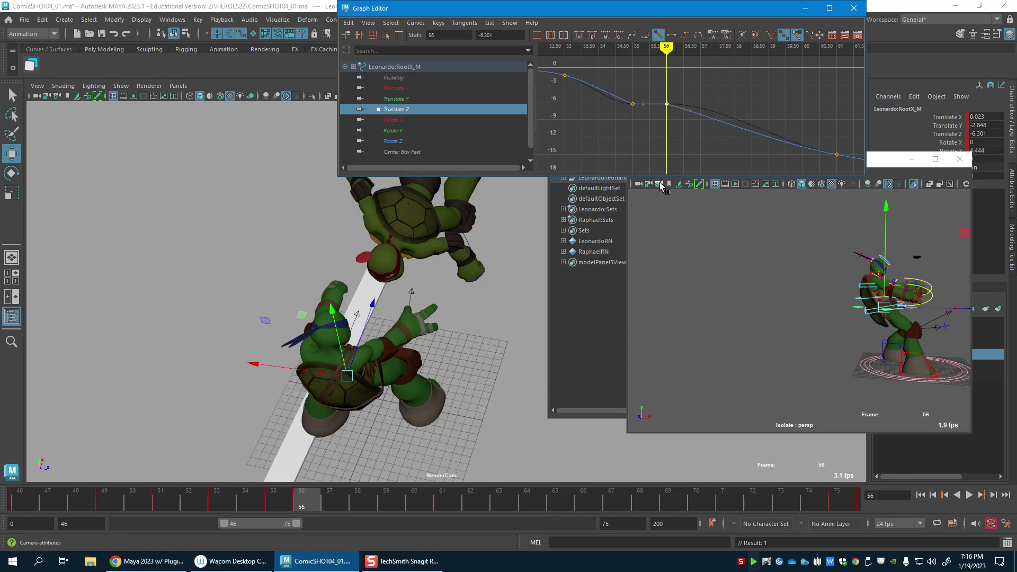
click(205, 506)
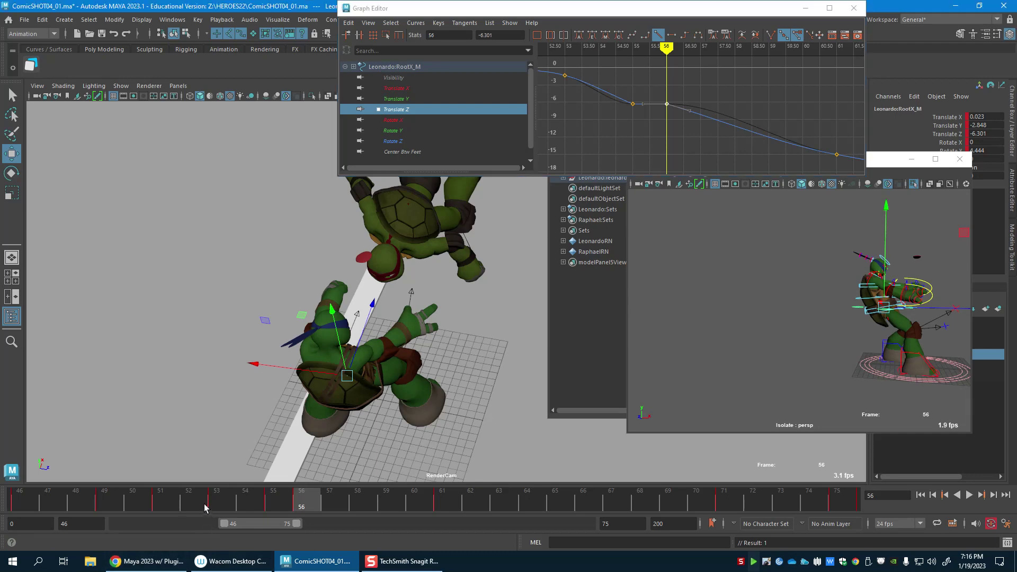
key(alt+v)
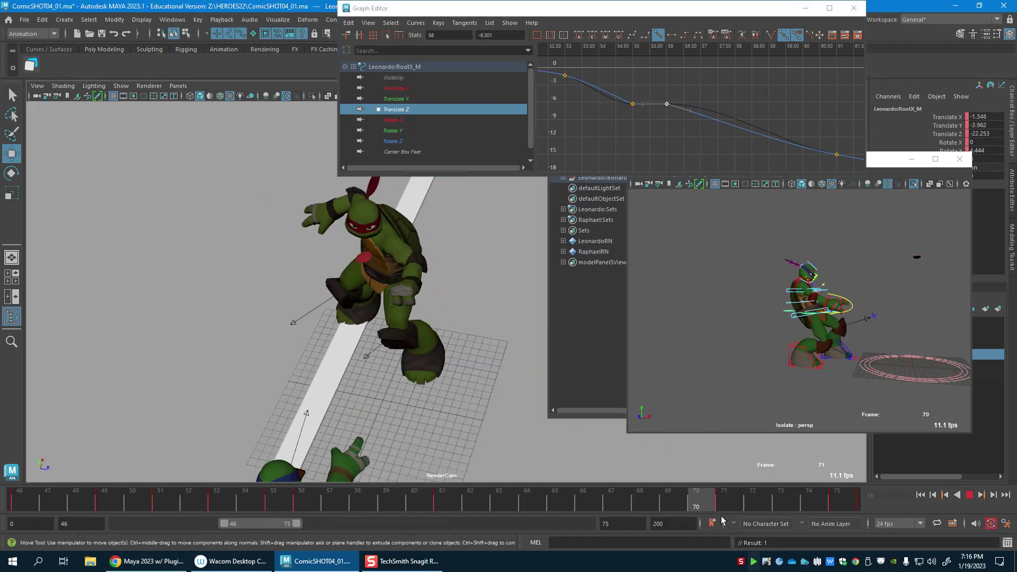
Step: Try moving the root's Translate Z key from frame 71 to frame 67 in the Graph Editor and play back the shot
key(alt+v)
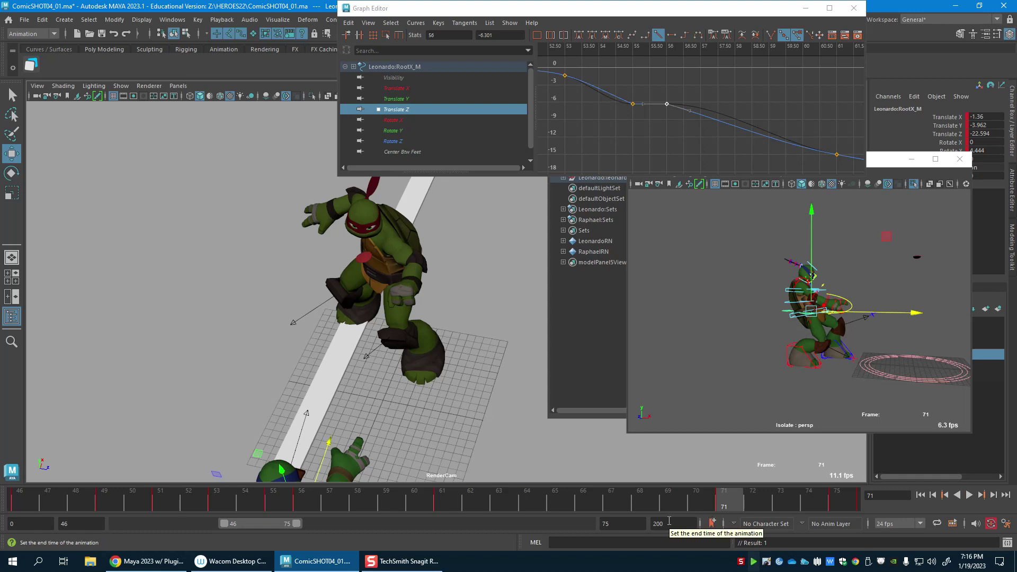
key(a)
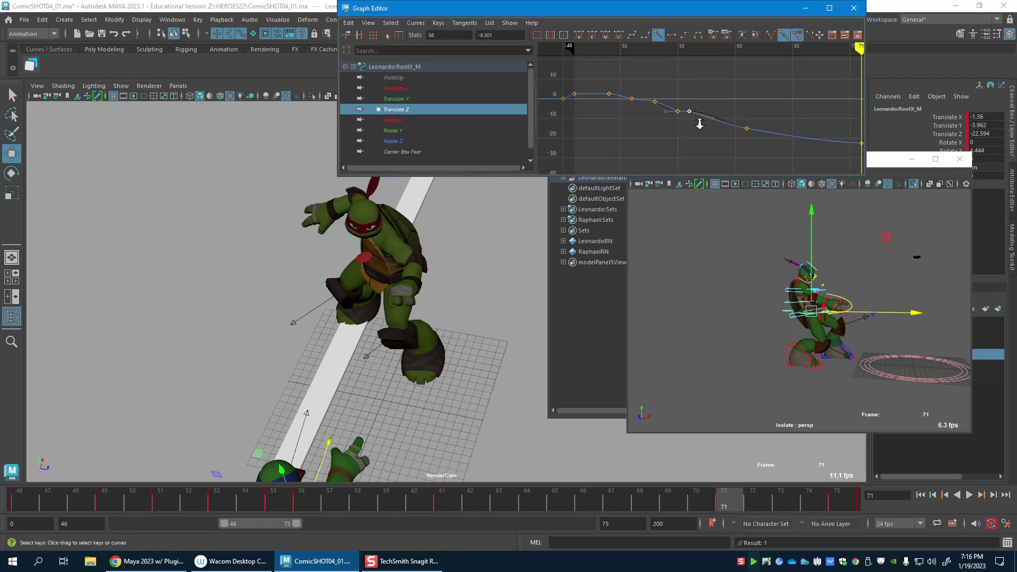
alt+right_drag(700, 124, 694, 118)
mouse_move(693, 117)
alt+middle_down()
mouse_move(664, 108)
mouse_move(707, 114)
alt+middle_up()
drag(775, 106, 857, 140)
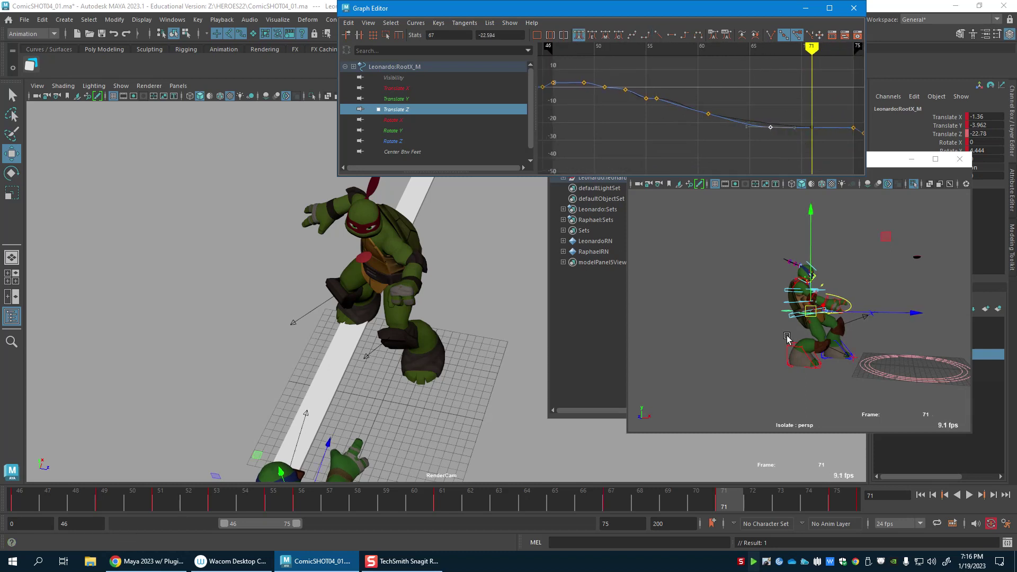
mouse_move(727, 501)
mouse_down()
mouse_move(613, 506)
mouse_move(770, 501)
mouse_up()
click(968, 496)
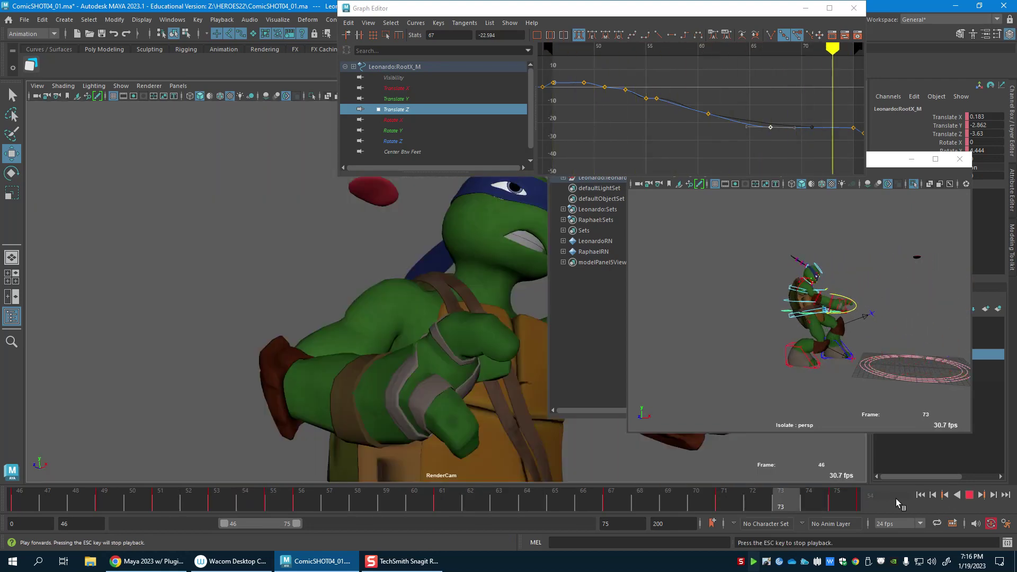
Step: Shift the root's Translate Z key at frame 61 to frame 62 and scrub back through the backward move
click(729, 505)
shift+middle_drag(719, 111, 761, 111)
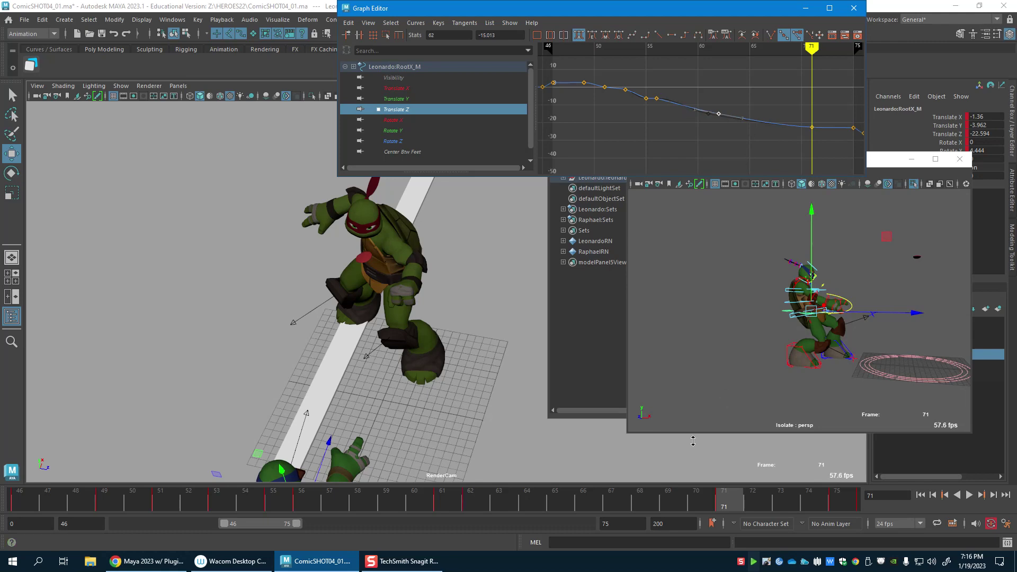
drag(456, 497, 285, 503)
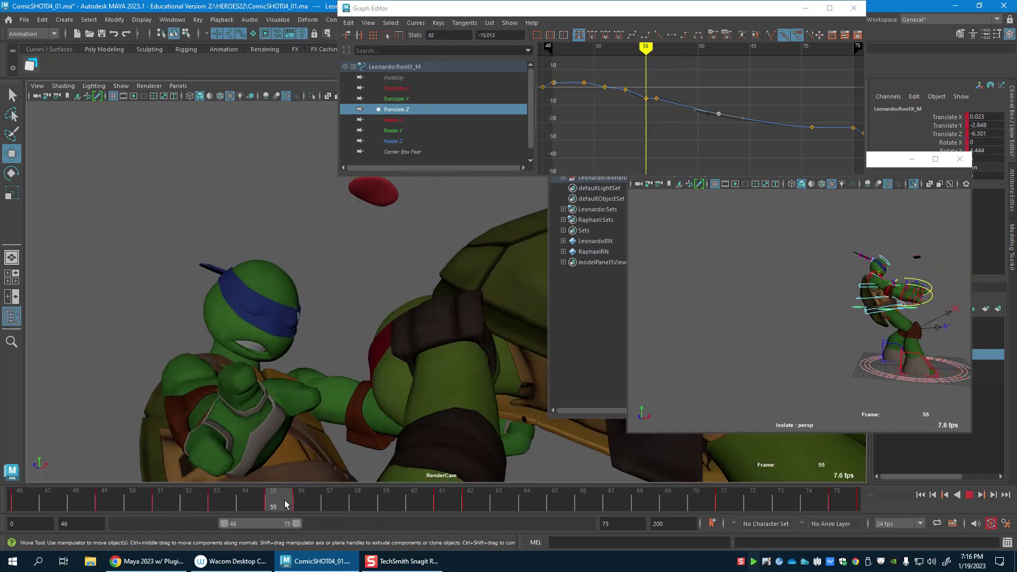
Step: Adjust the root's height, with Translate Y about -2.39 at frame 55, -2.94 at frame 53 and -3.02 at frame 61, and review the motion
drag(281, 442, 284, 426)
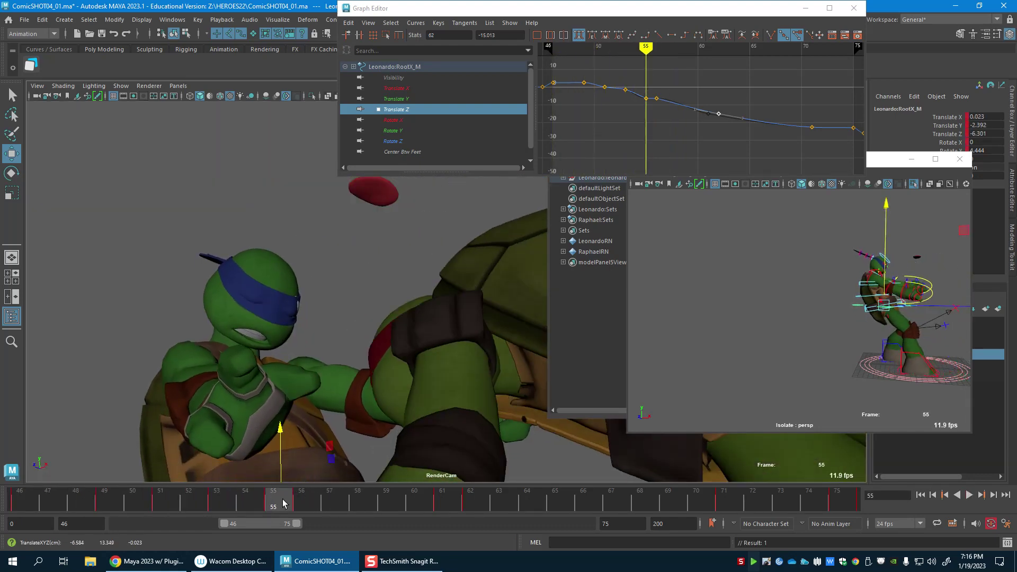
drag(283, 503, 228, 505)
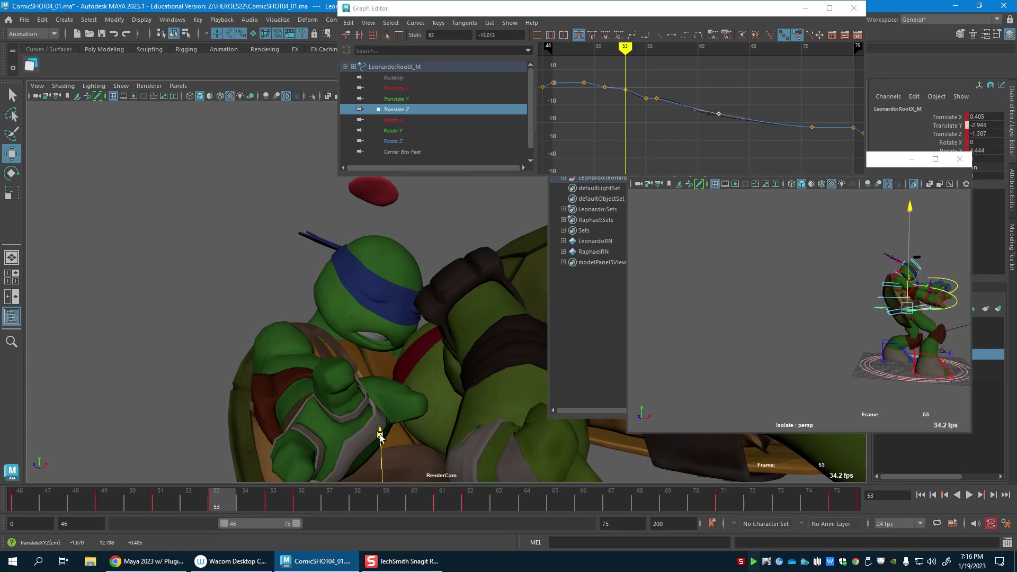
drag(380, 434, 380, 440)
click(304, 504)
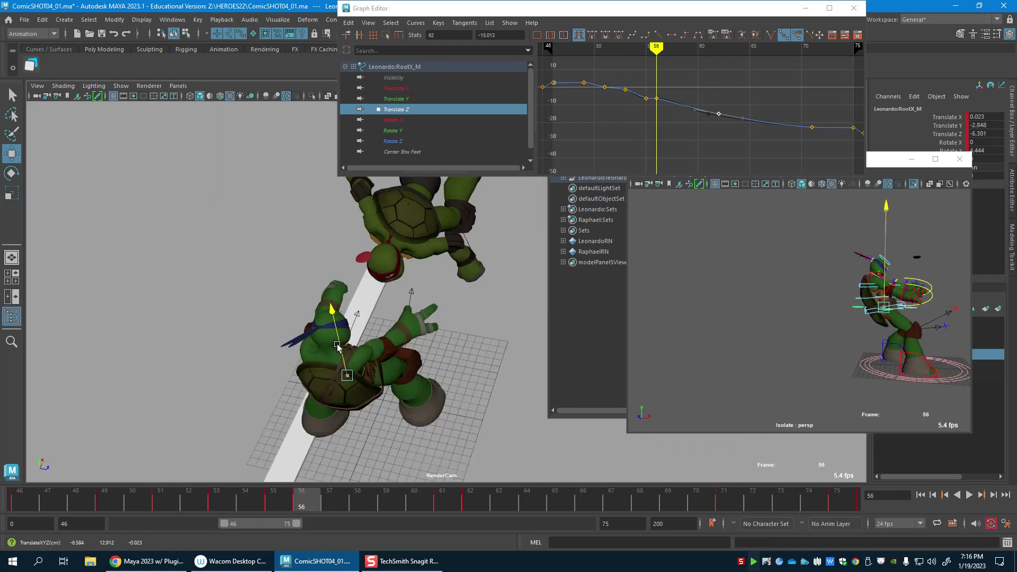
key(alt+v)
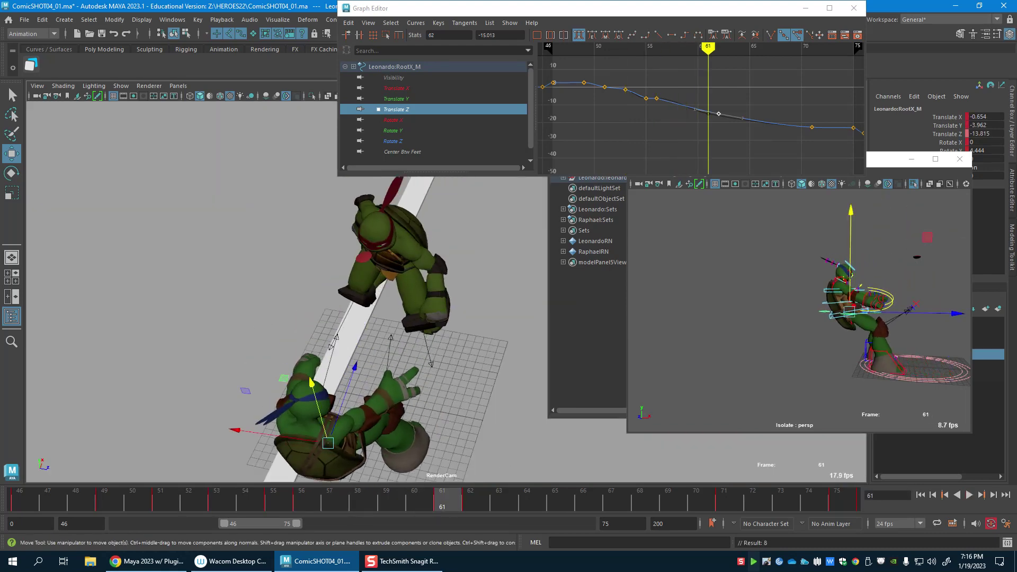
drag(850, 280, 849, 275)
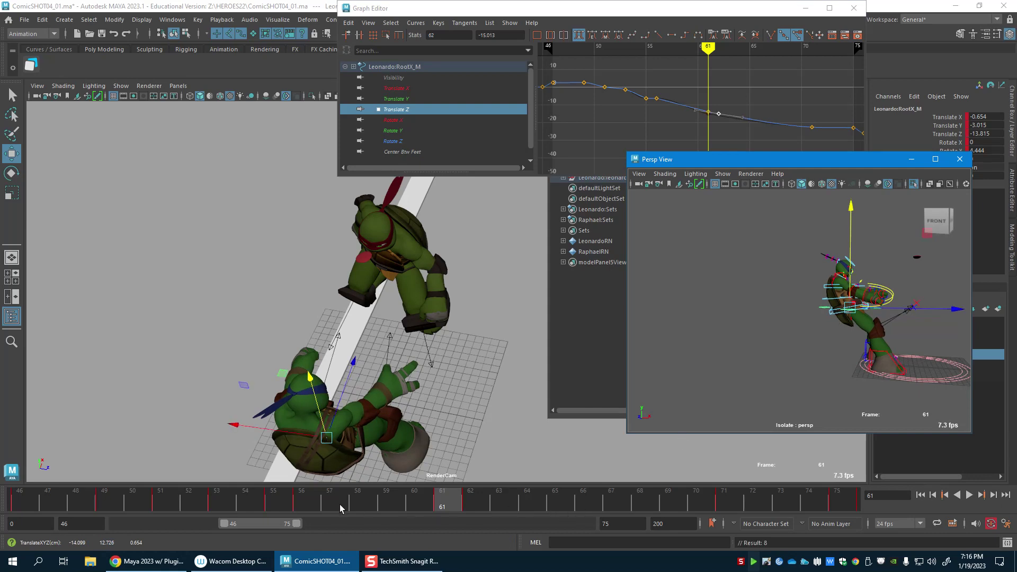
mouse_move(339, 504)
mouse_down()
mouse_move(473, 508)
mouse_move(271, 503)
mouse_move(758, 508)
mouse_move(729, 513)
mouse_up()
Step: Repose Leonardo's upper spine control (IKSpine3_M) at frame 75 with Translate Z about -0.12 and Rotate X about 21.5
alt+drag(796, 345, 817, 335)
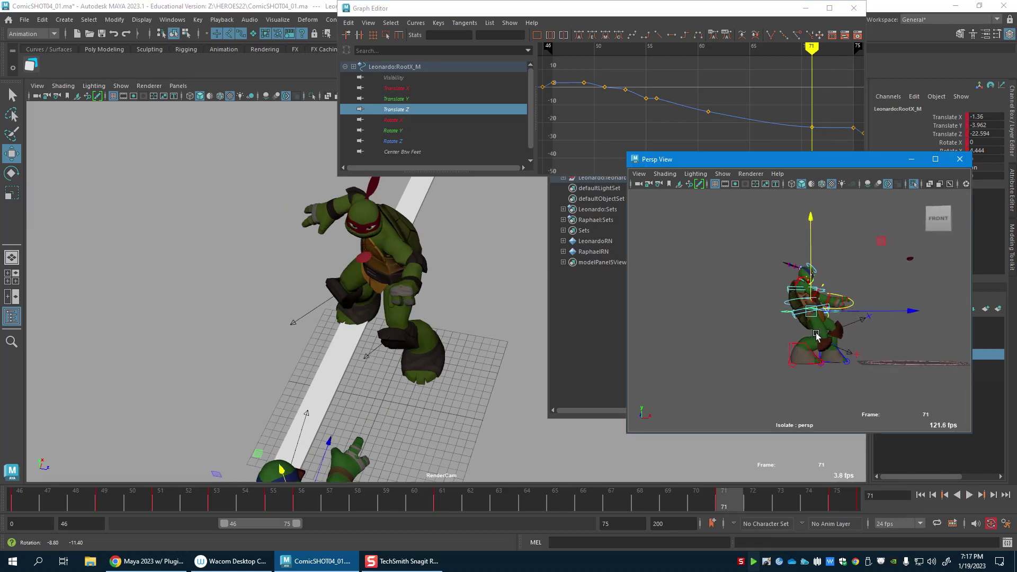
alt+right_drag(817, 336, 871, 356)
alt+drag(872, 356, 870, 326)
click(785, 274)
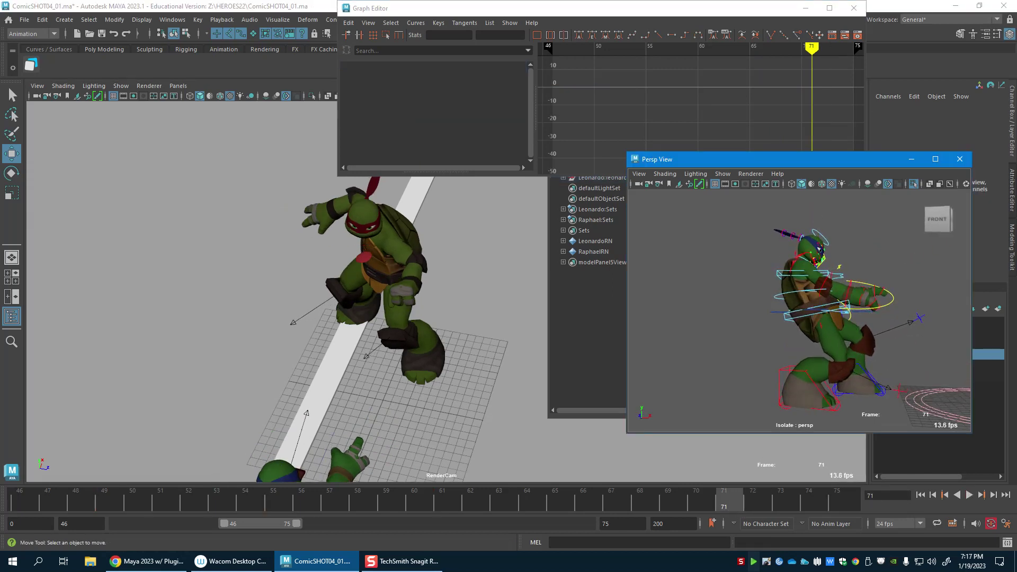
click(769, 274)
drag(602, 512, 585, 503)
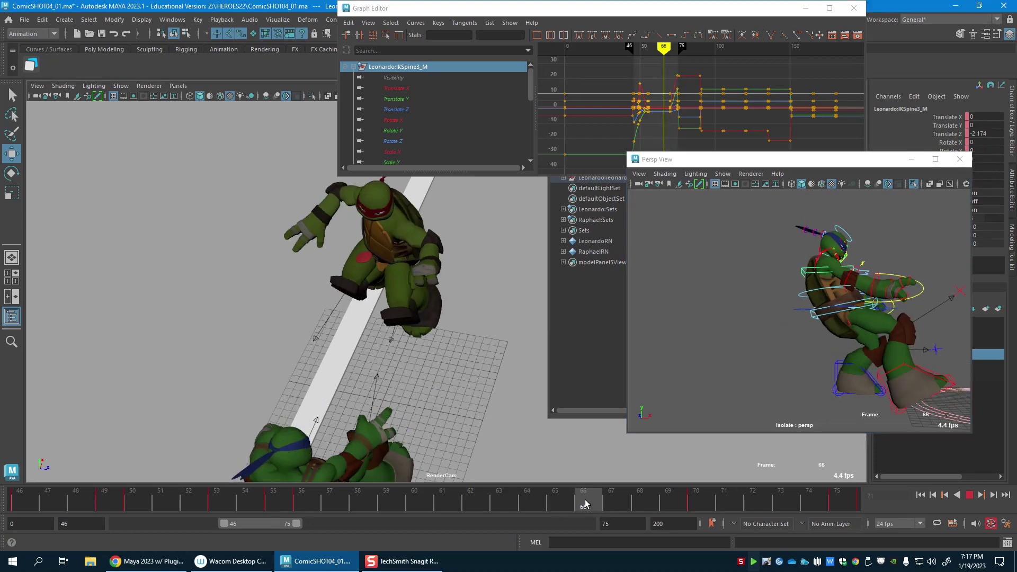
click(846, 500)
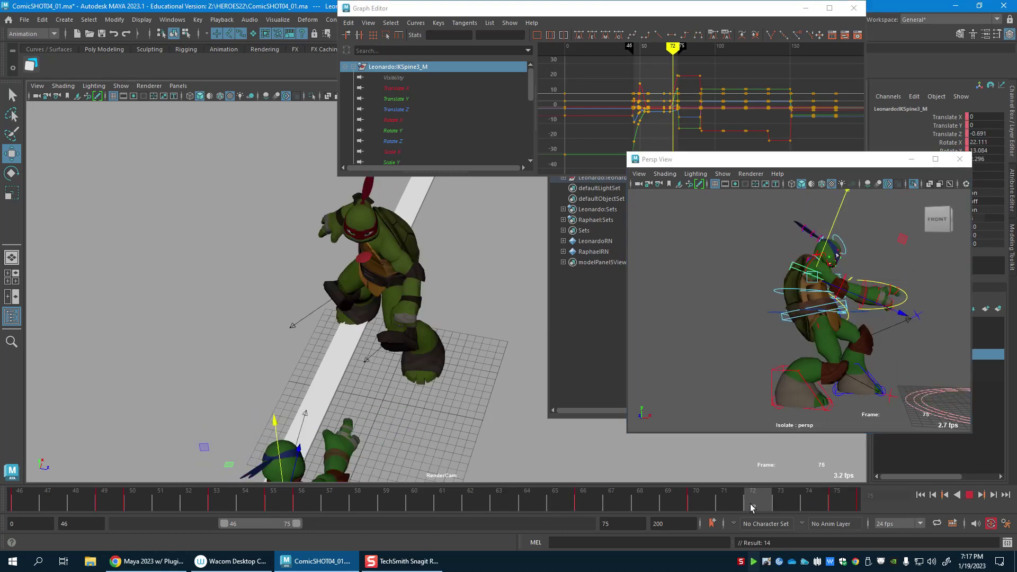
mouse_move(752, 507)
mouse_down()
mouse_move(609, 505)
mouse_move(799, 529)
mouse_move(865, 527)
mouse_move(860, 516)
mouse_up()
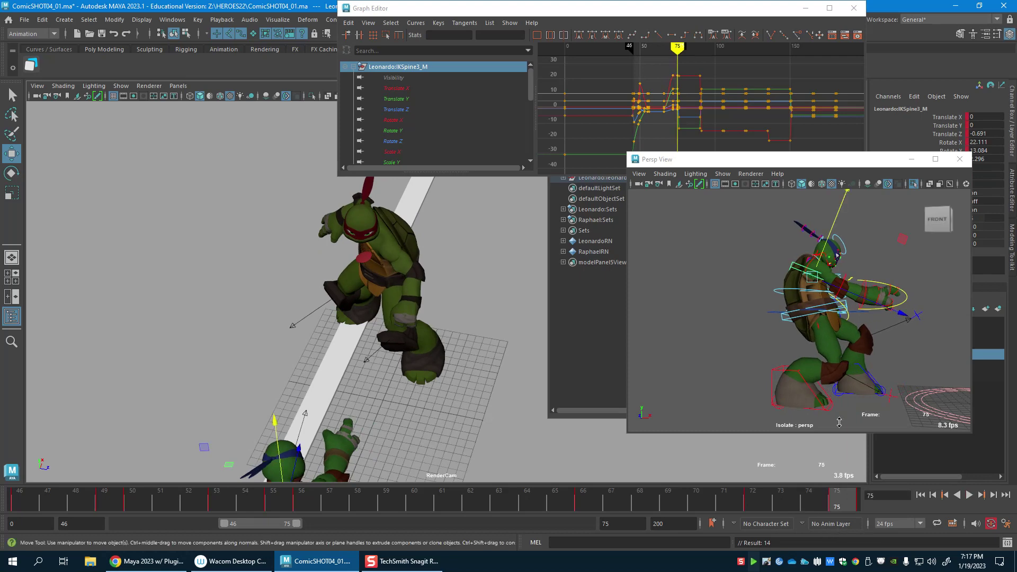
alt+drag(839, 422, 699, 398)
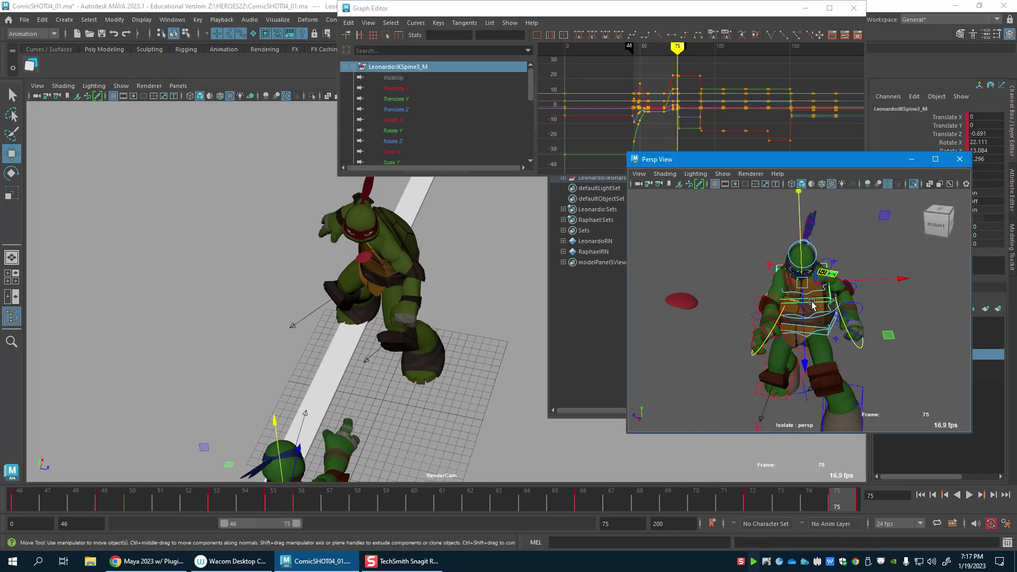
key(e)
drag(844, 356, 782, 274)
key(w)
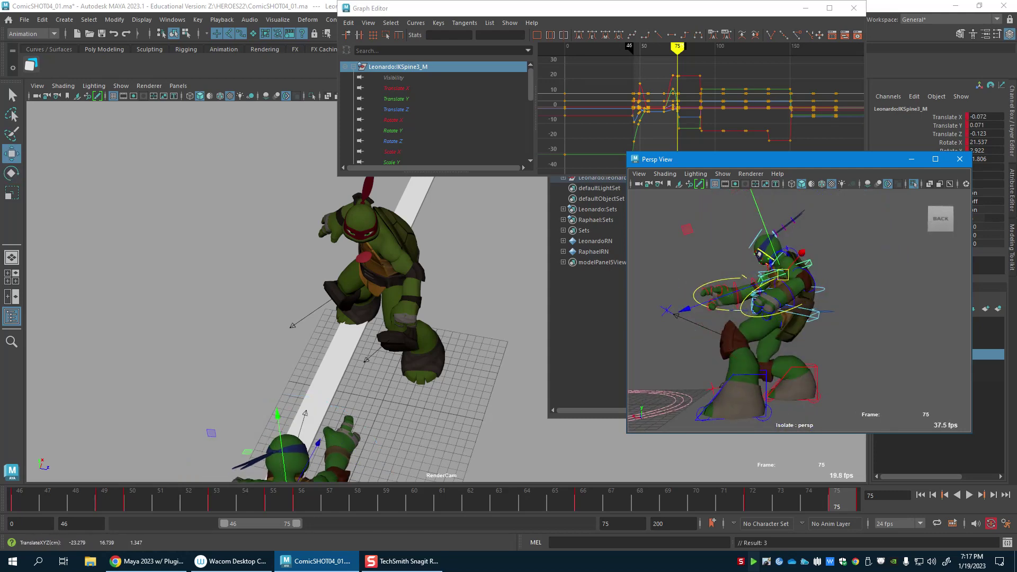
Step: Slide Leonardo's right foot control (IKLeg_R) back to Translate Z about -24.99 at frame 75
click(826, 392)
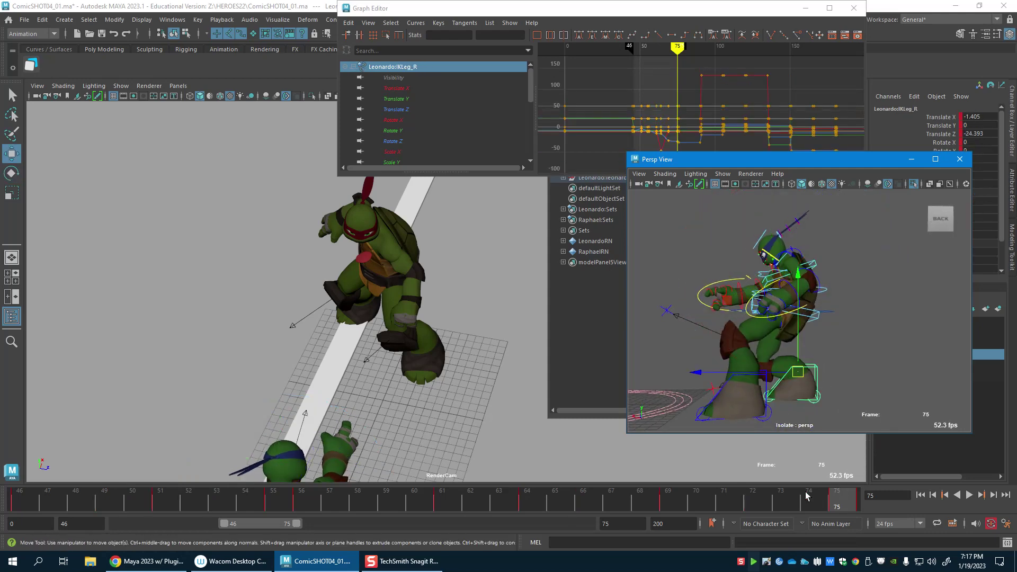
drag(805, 496, 682, 507)
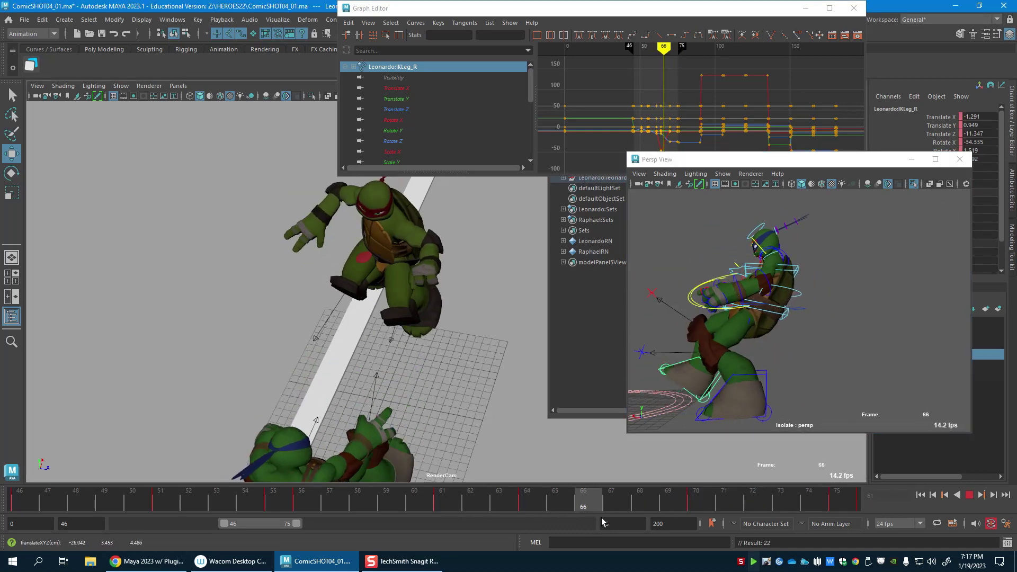
click(838, 500)
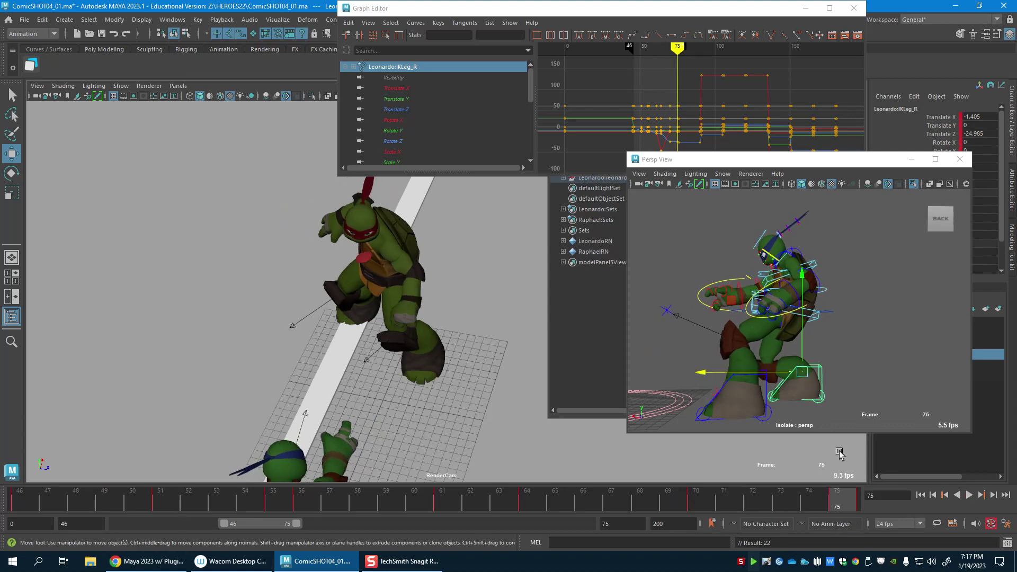
Step: Try to rotate Leonardo's right heel roll control (RollHeel_R) at frame 75
alt+middle_drag(811, 396, 763, 355)
alt+right_drag(763, 355, 773, 375)
click(774, 370)
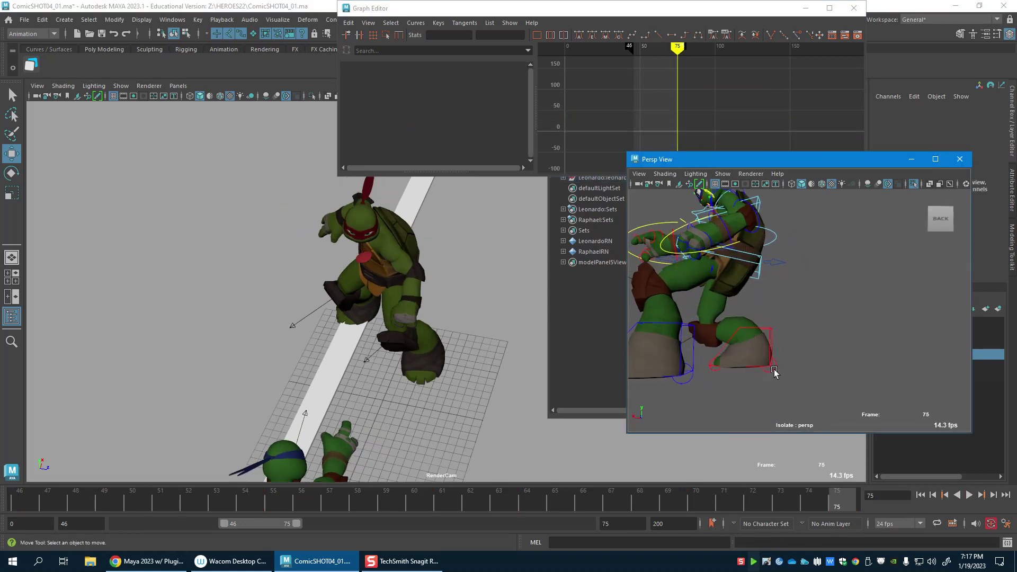
click(772, 369)
key(e)
drag(801, 284, 732, 389)
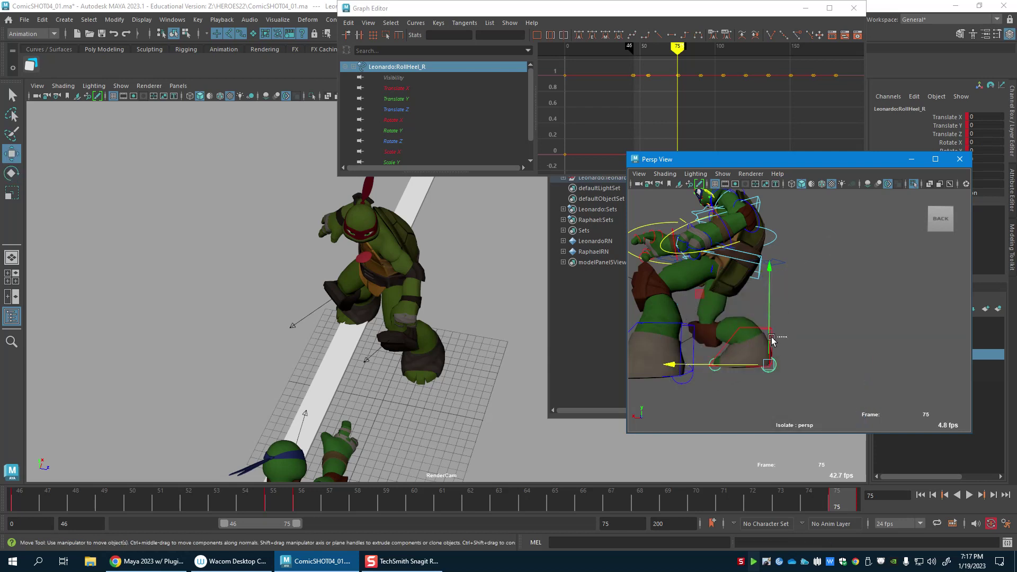
Step: Set the Roll of Leonardo's right foot control (IKLeg_R) to 23.6 and slide it back to Translate Z about -28.56 at frame 75
click(771, 337)
drag(855, 165, 759, 161)
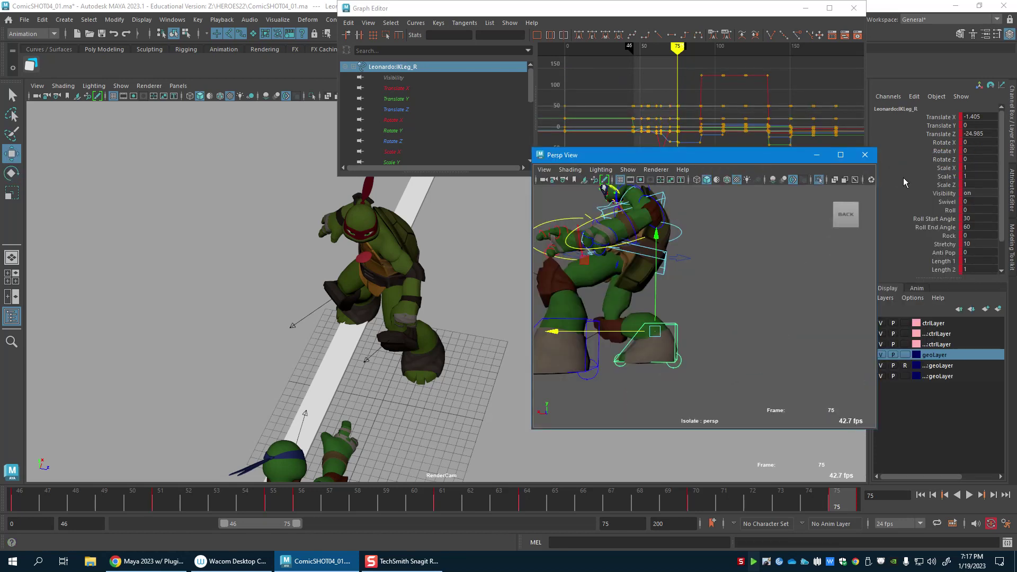
click(932, 211)
middle_drag(654, 286, 763, 275)
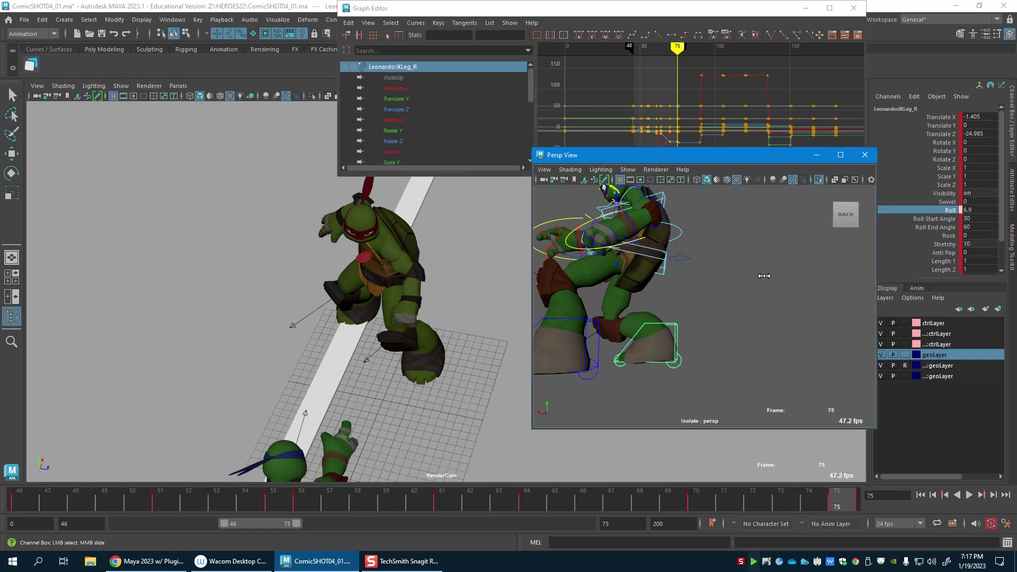
key(w)
drag(622, 333, 647, 333)
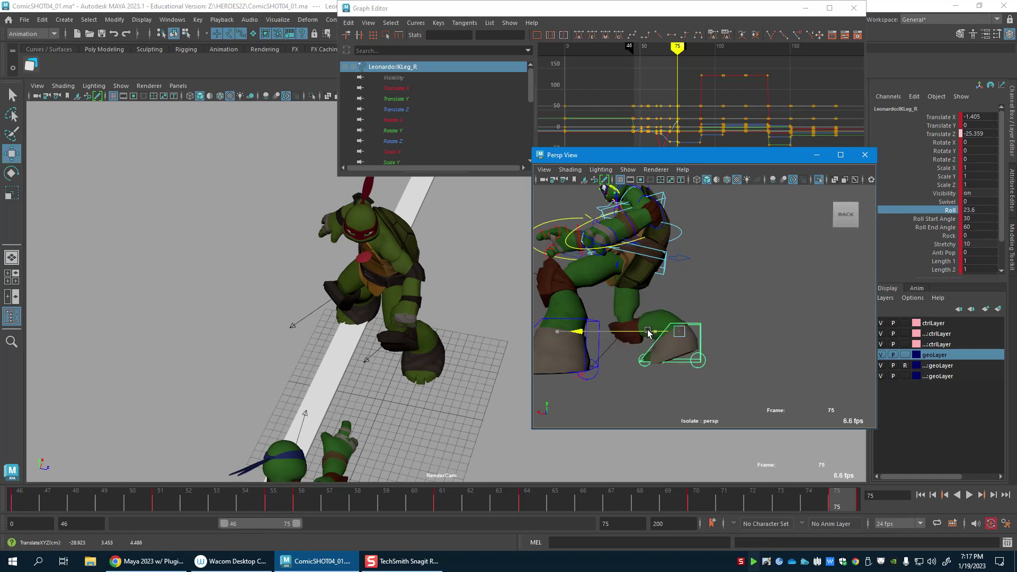
Step: Copy the right foot's frame 75 pose back to its landing around frame 70 and play back the step
drag(819, 511, 726, 508)
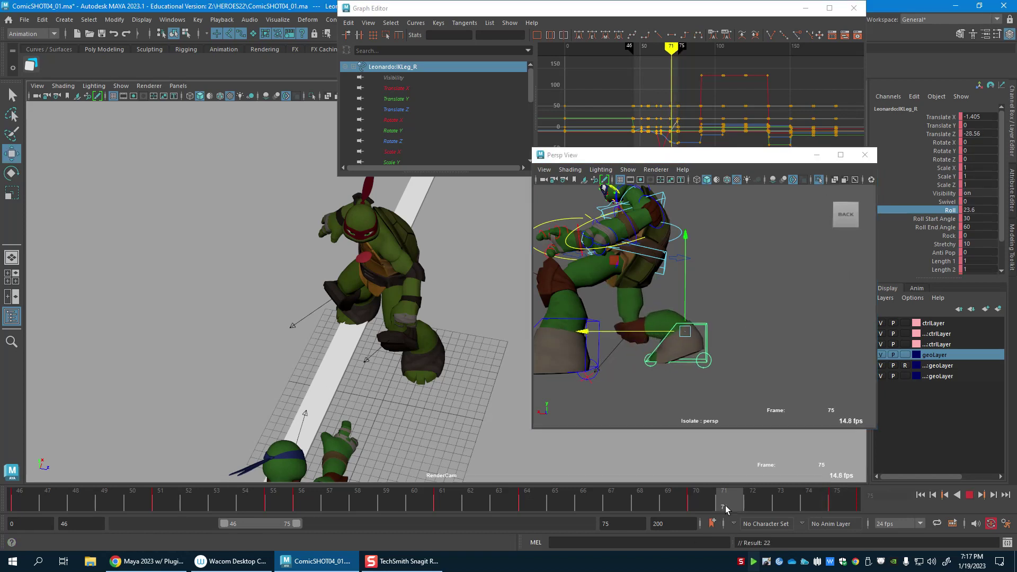
drag(513, 499, 850, 525)
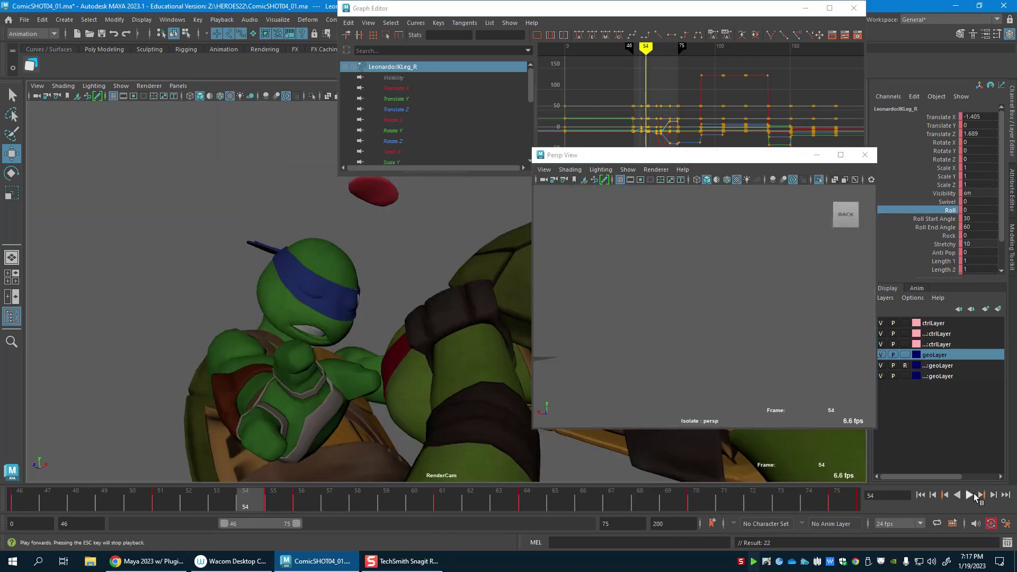
click(972, 495)
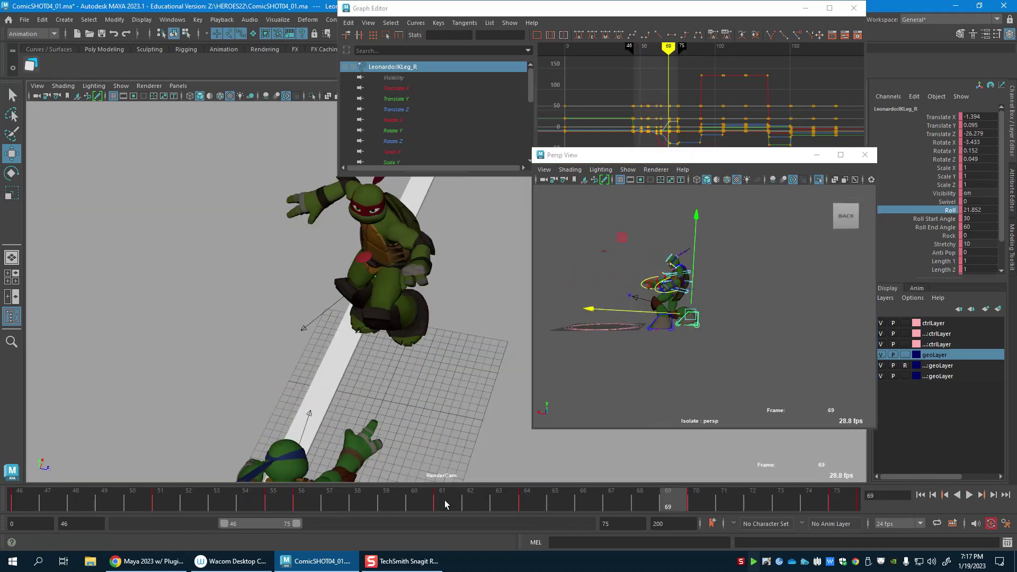
click(362, 504)
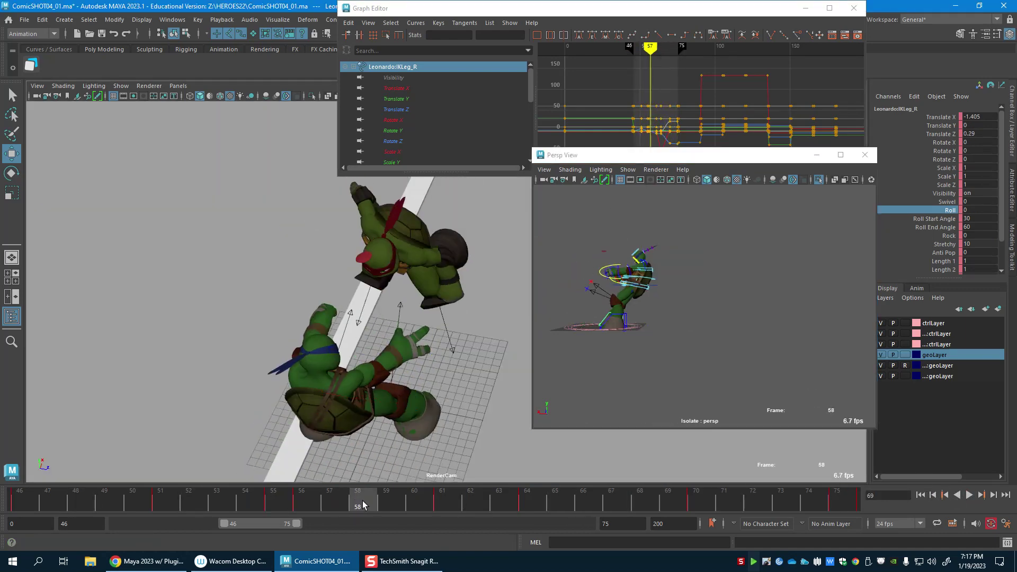
key(alt+v)
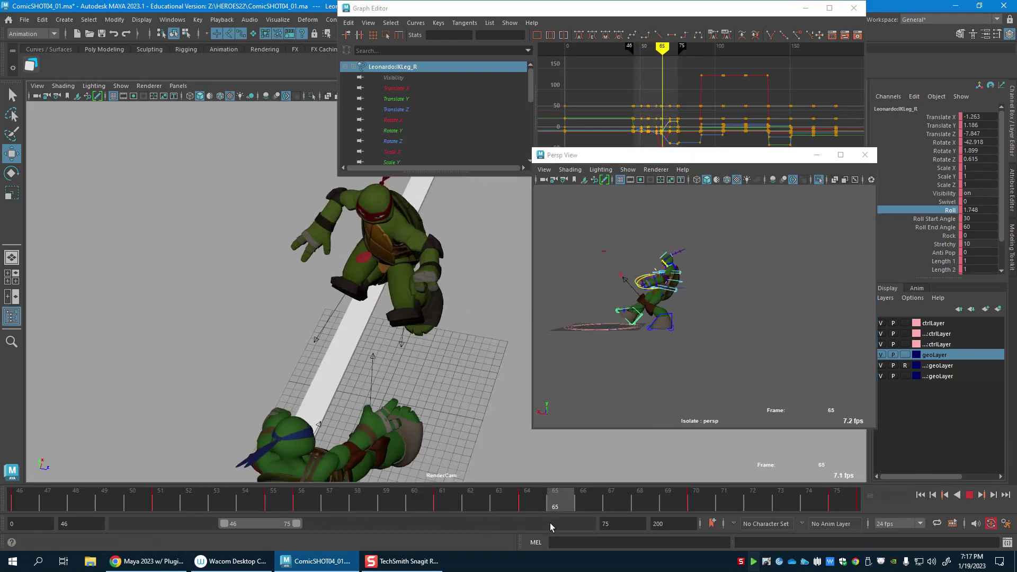
click(498, 502)
Step: Lift Leonardo's left foot control (IKLeg_L) to Translate Y about 3.02 at frame 63, rotate it about 25.9° in X, and play back
click(656, 323)
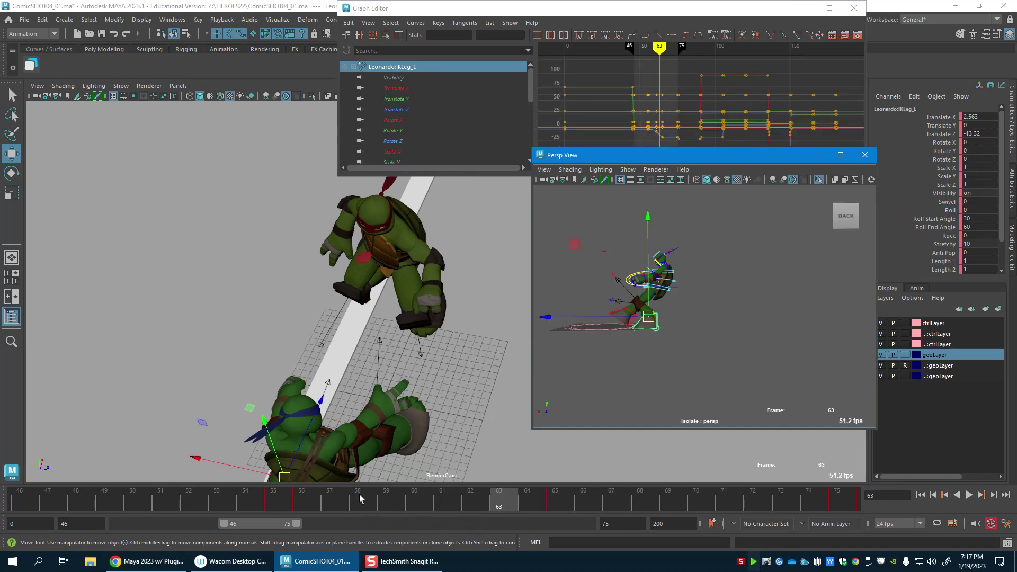
drag(360, 499, 440, 504)
drag(440, 499, 508, 501)
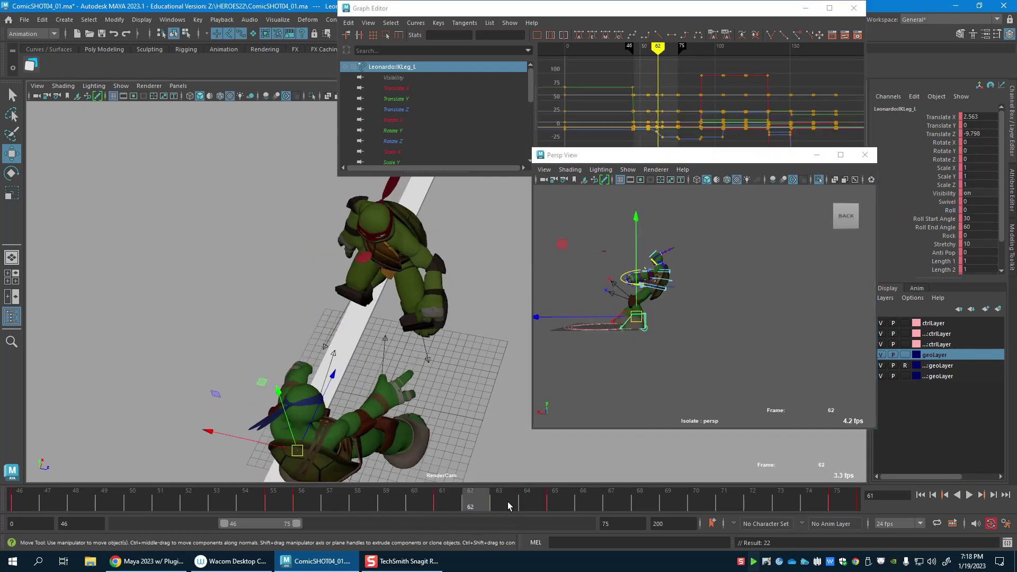
drag(645, 285, 648, 277)
key(e)
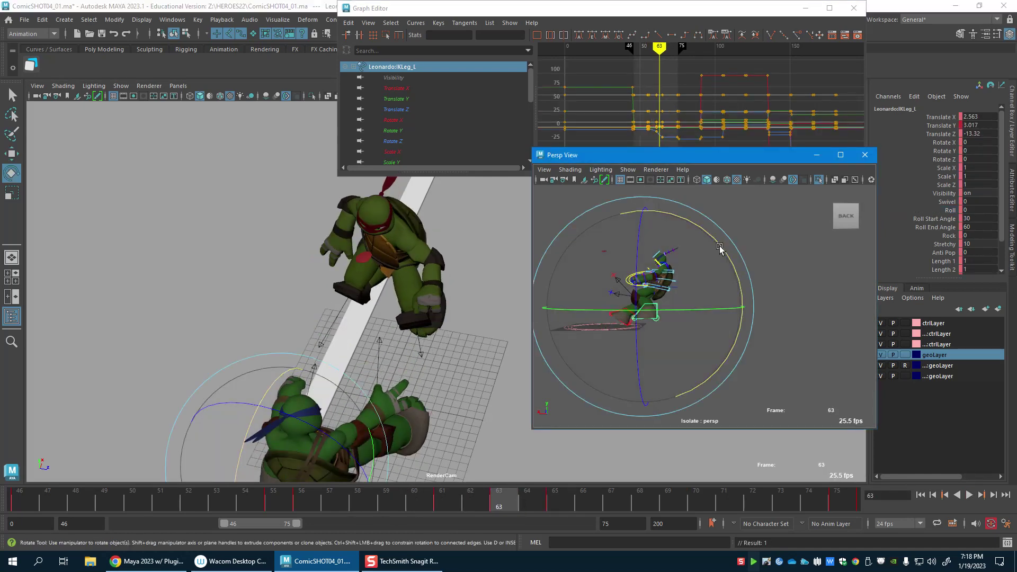
drag(719, 248, 692, 222)
drag(479, 494, 436, 502)
key(alt+v)
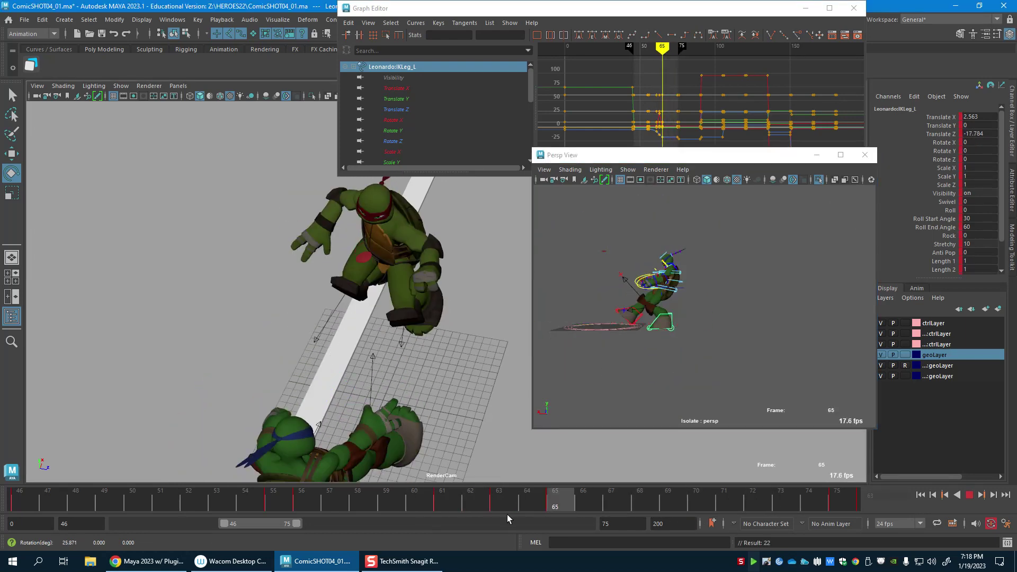
Step: Check Leonardo's left foot control (IKLeg_L) at frame 69, lift and rotate it slightly more at frame 63, and play back
click(668, 502)
key(w)
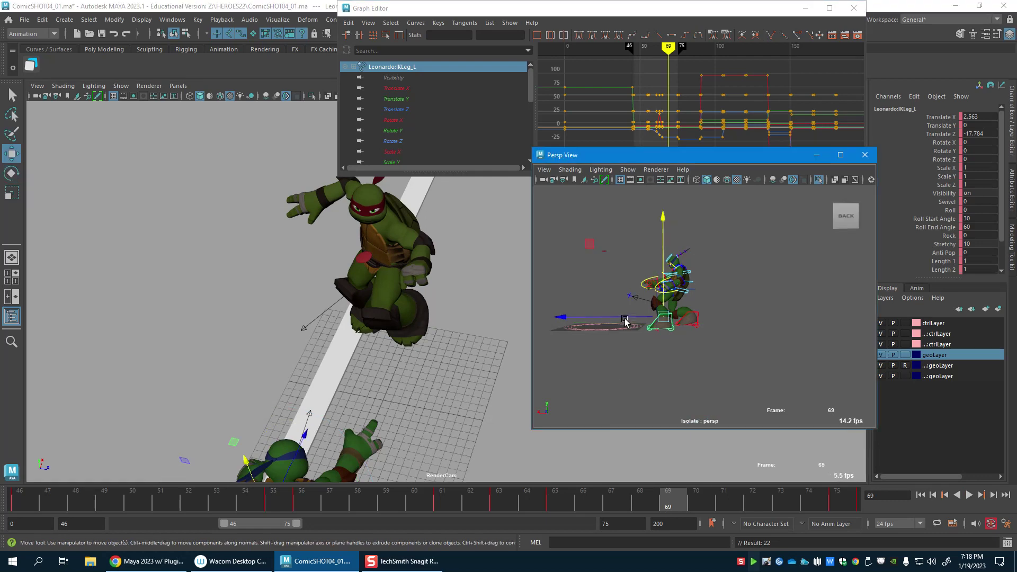
key(alt+v)
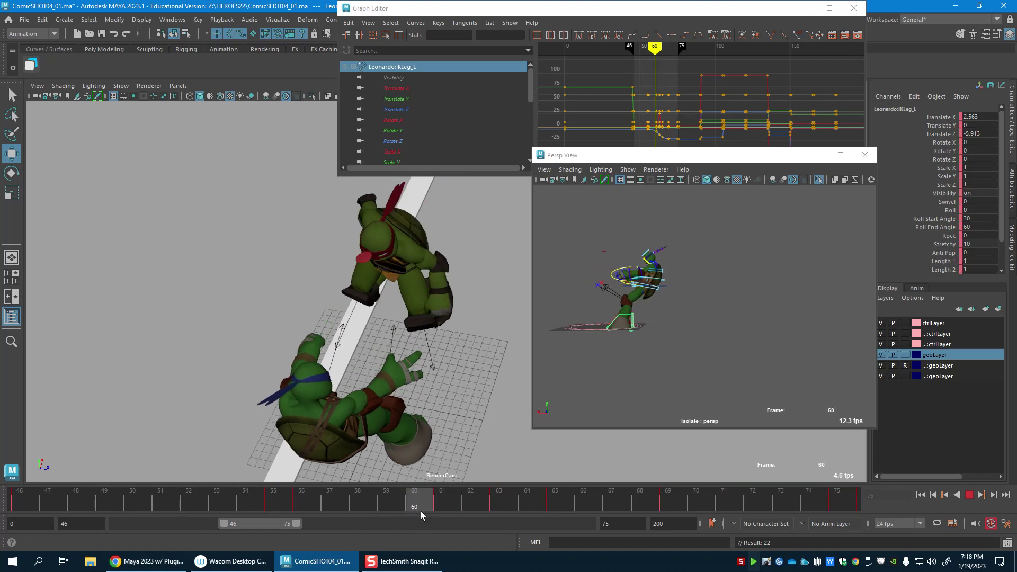
click(444, 507)
click(498, 505)
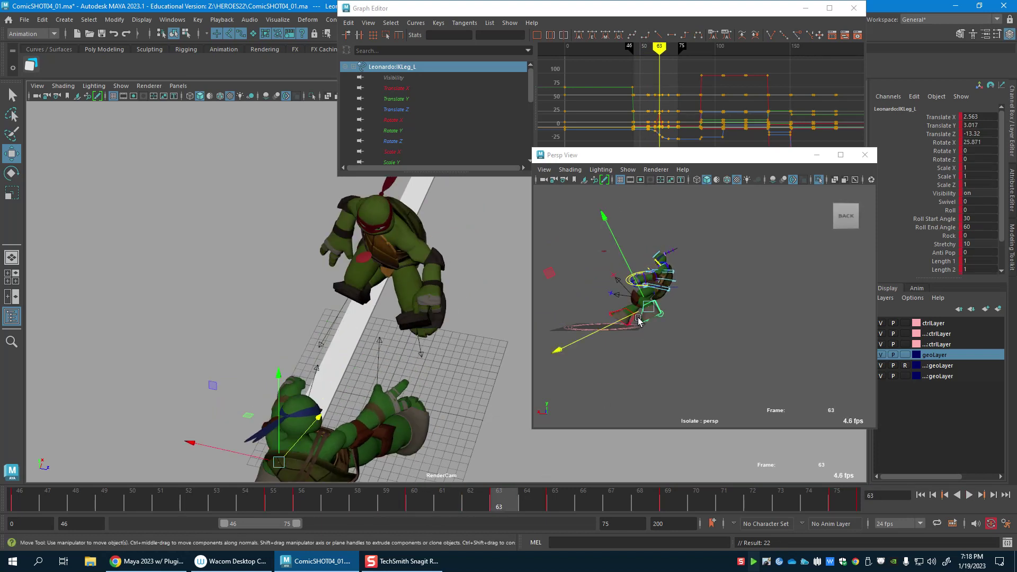
drag(638, 320, 644, 311)
key(e)
drag(716, 357, 657, 393)
click(390, 510)
key(alt+v)
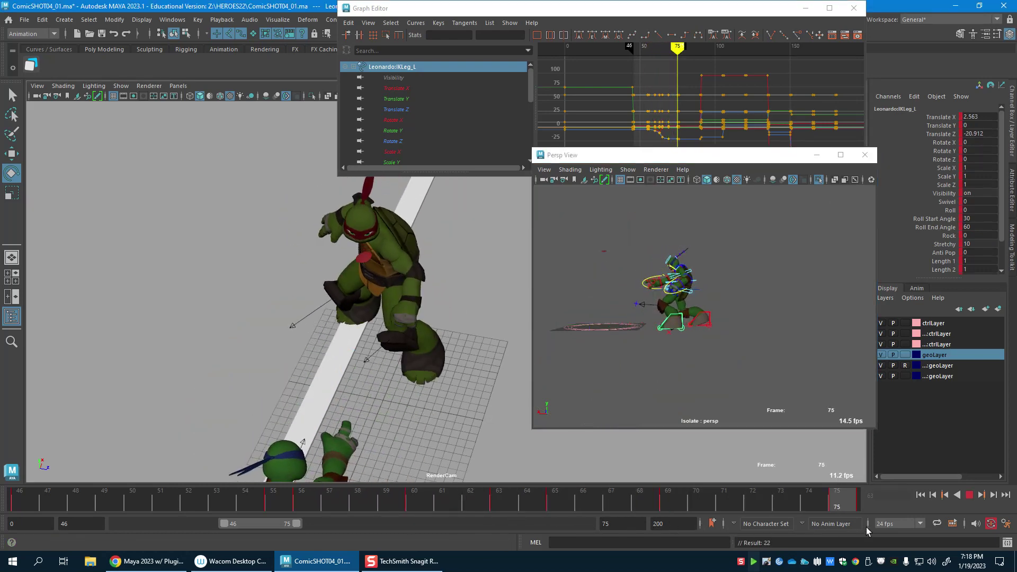
Step: Slide Leonardo's root control (RootX_M) back to Translate Z about -25.6 at frame 75
key(alt+v)
alt+right_drag(658, 386, 682, 261)
key(w)
click(674, 285)
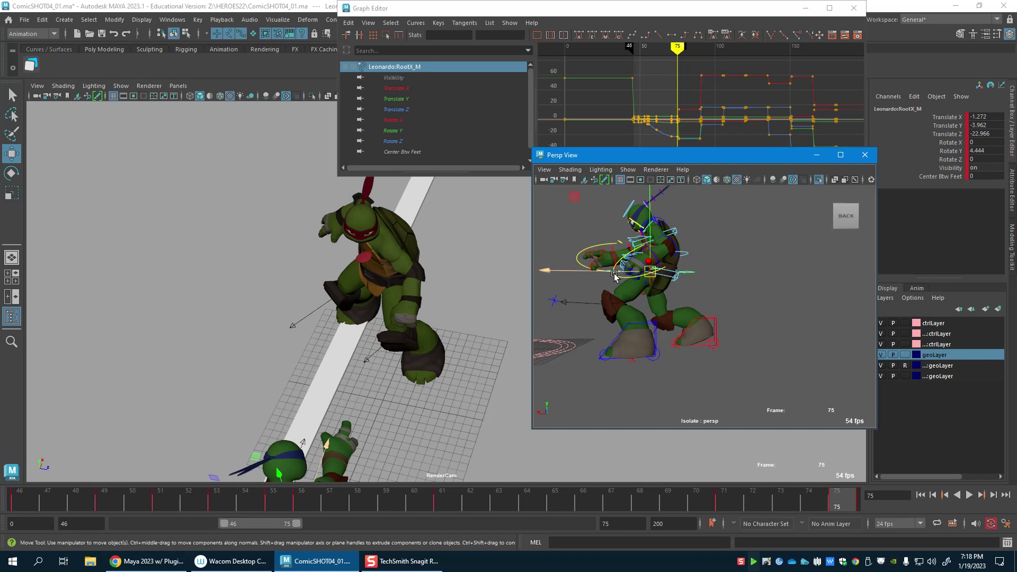
drag(614, 275, 631, 276)
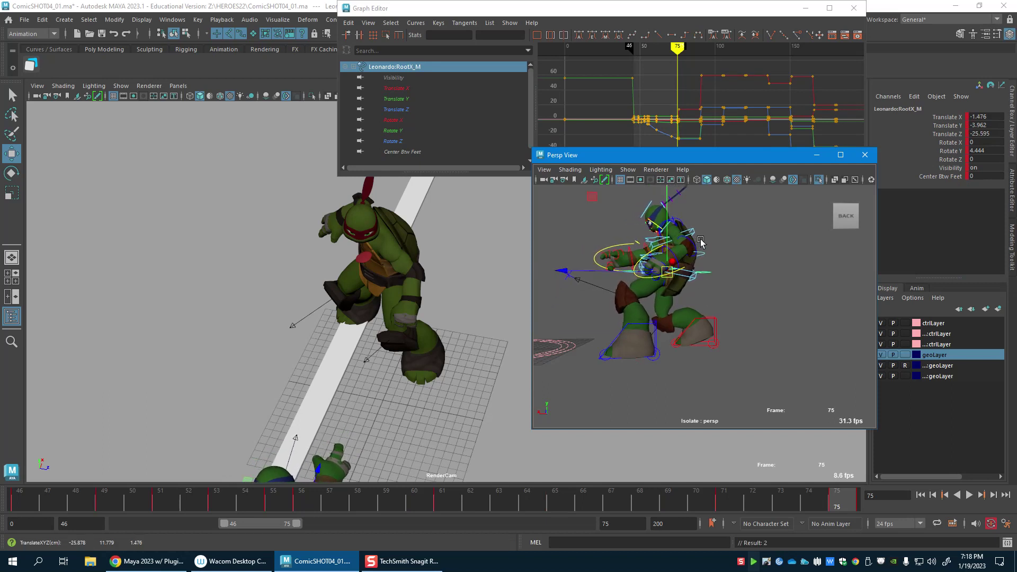
Step: Move Leonardo's upper spine control (IKSpine3_M) forward, rotate it to about 30.4 in X at frame 75, and play back
click(696, 267)
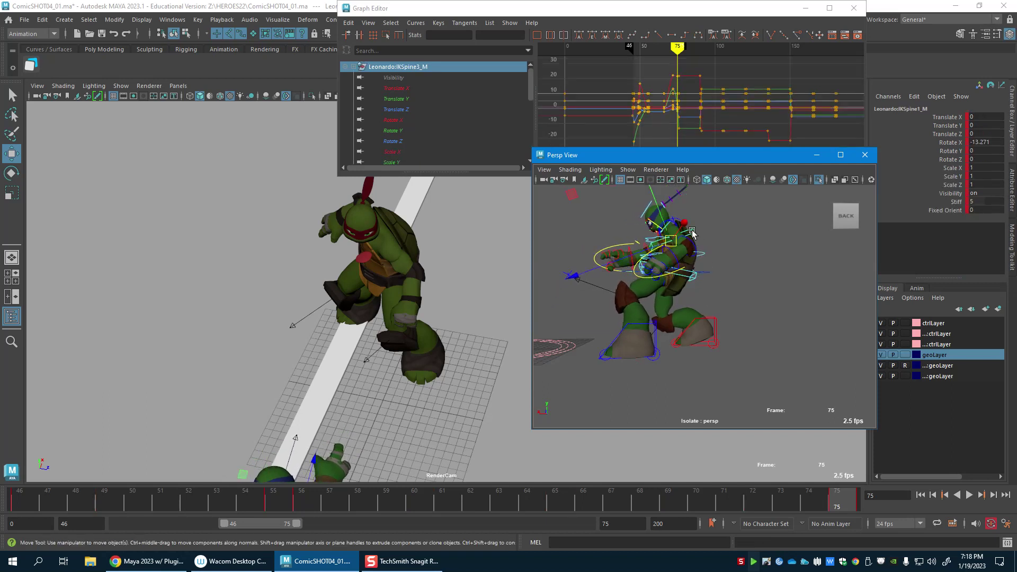
drag(670, 241, 657, 263)
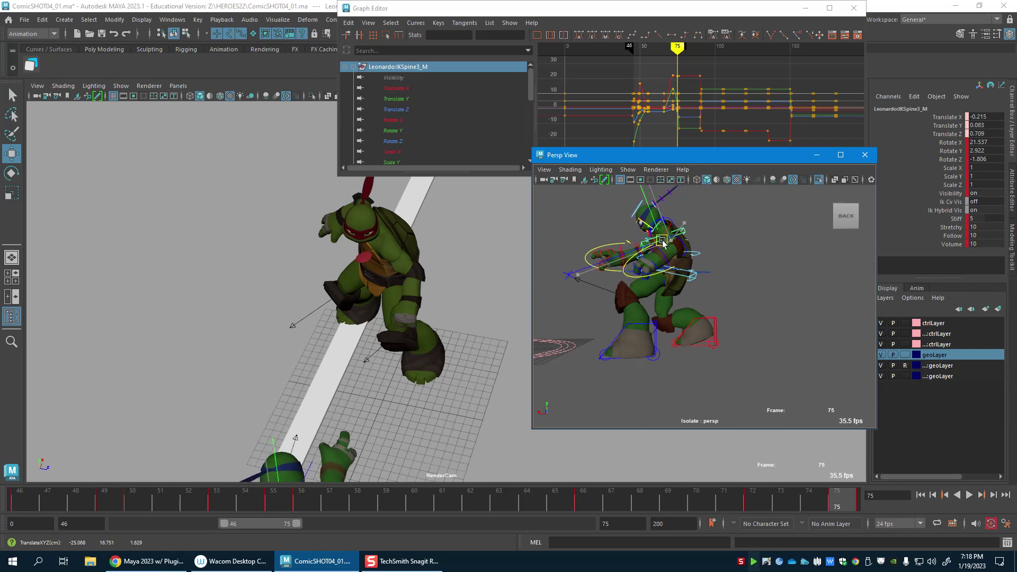
key(e)
drag(716, 314, 724, 311)
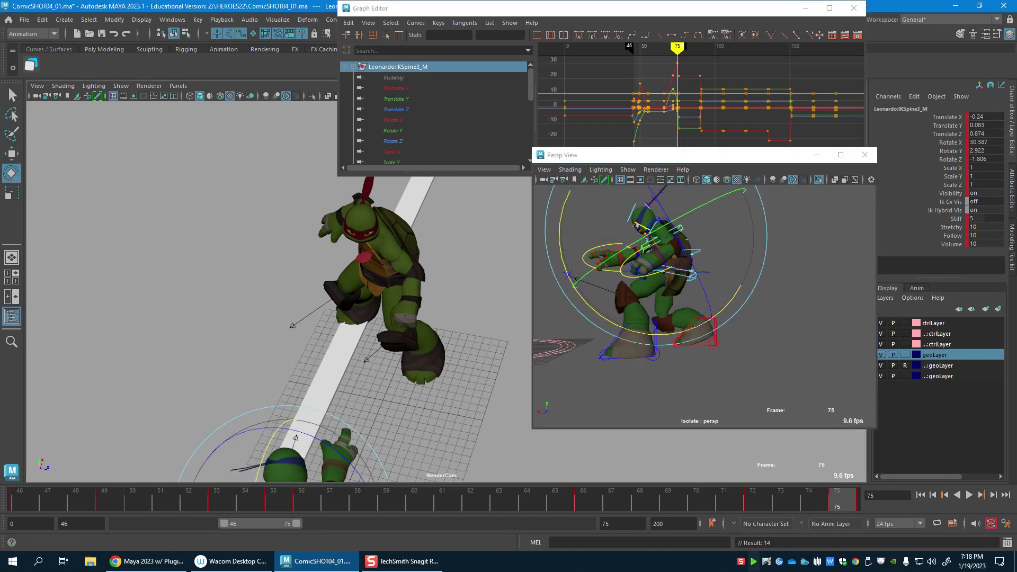
key(alt+v)
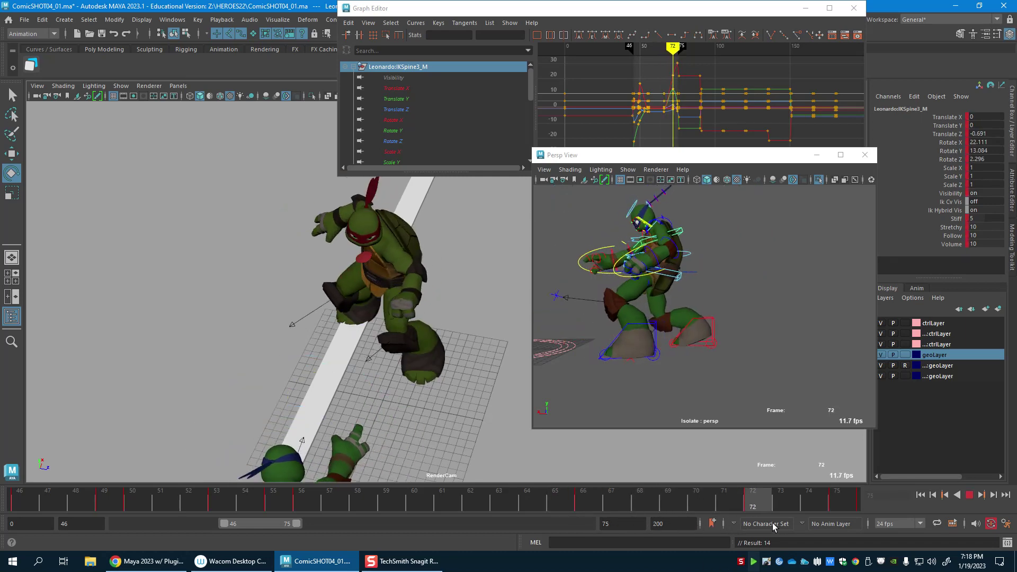
key(alt+v)
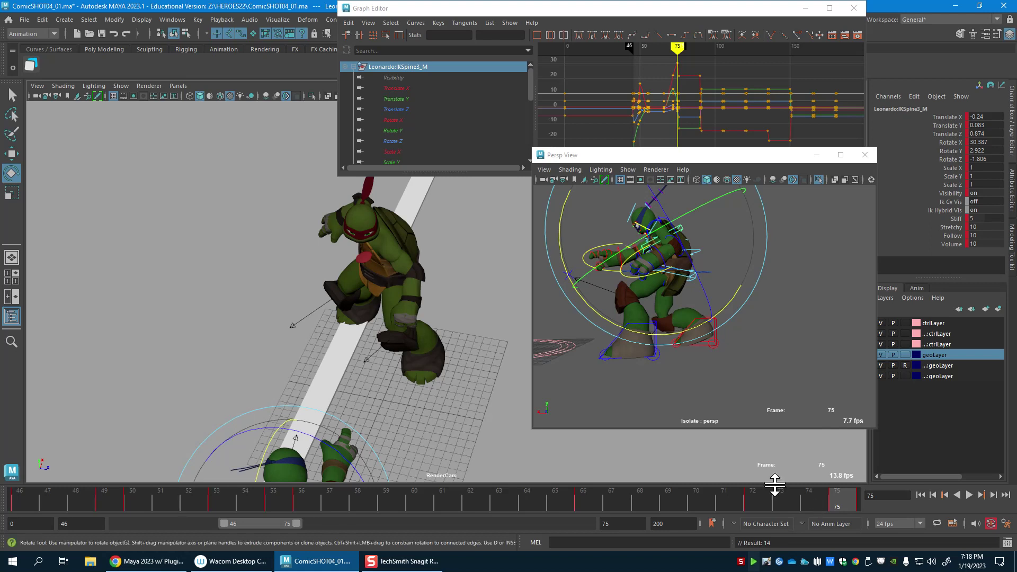
Step: Scrub and play back the whole shot, minimizing the Graph Editor and Outliner and moving the Persp View window aside
drag(712, 508, 372, 502)
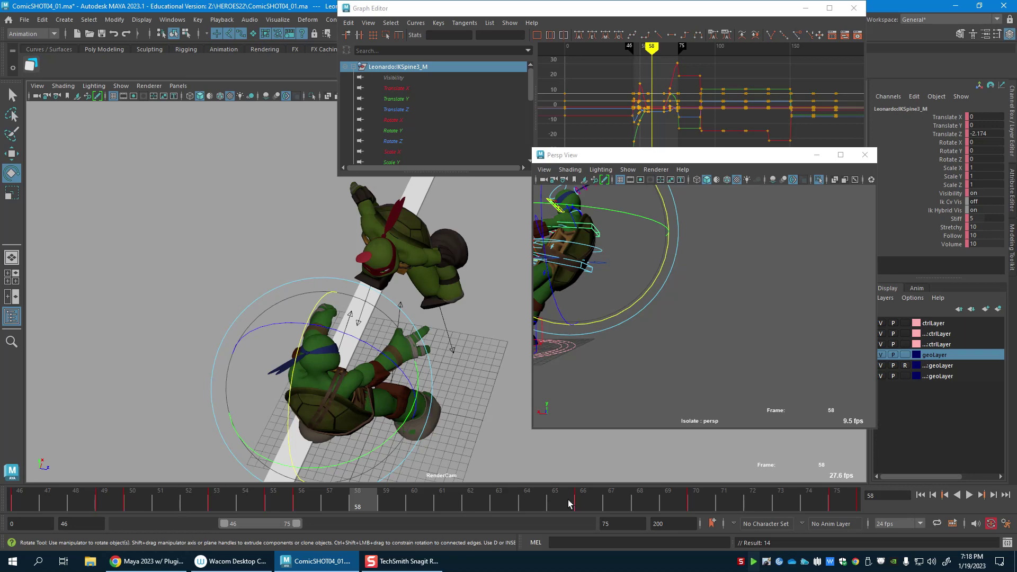
drag(743, 494, 254, 500)
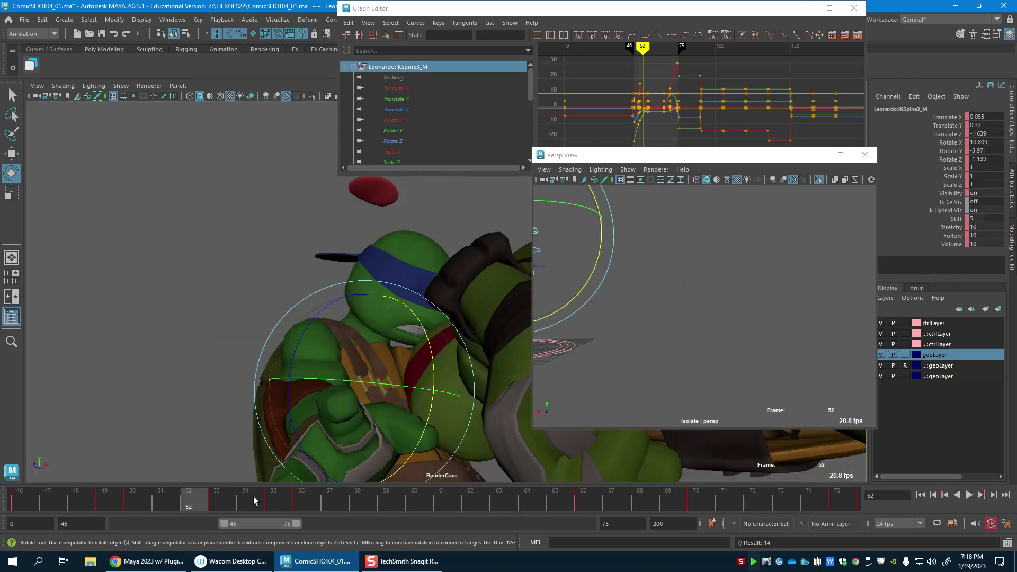
click(968, 494)
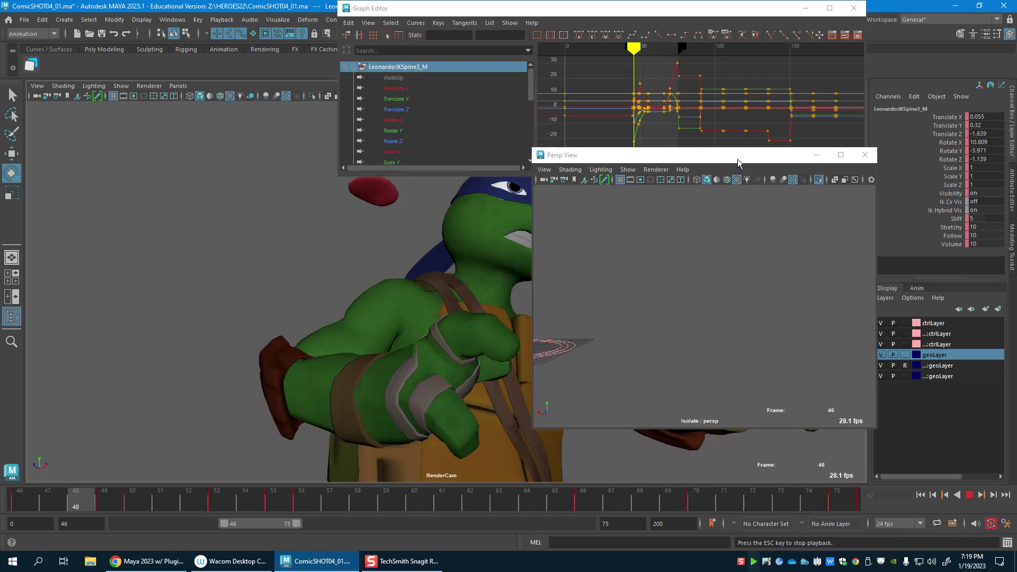
drag(737, 160, 812, 155)
click(805, 8)
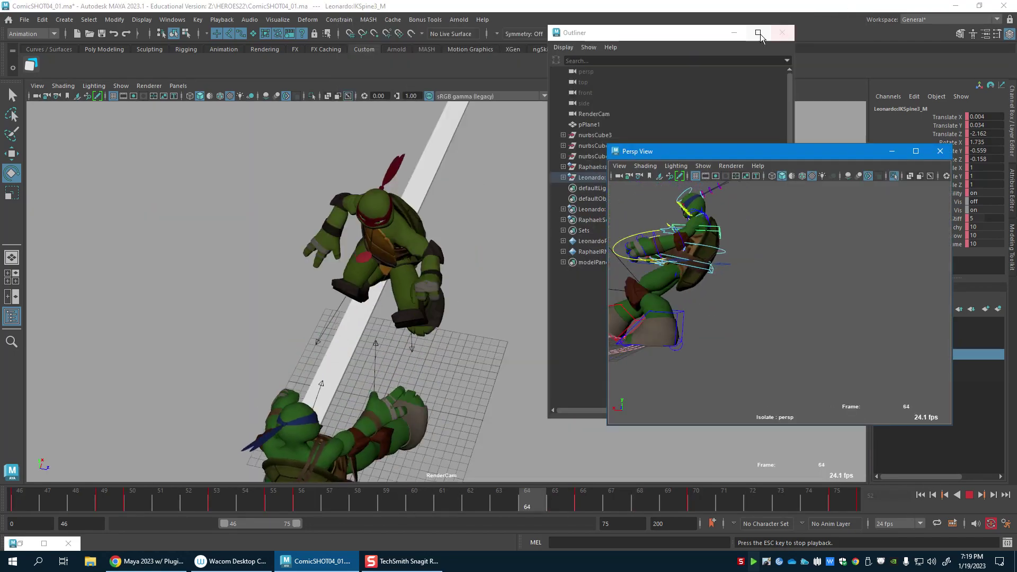
click(761, 33)
drag(843, 153, 821, 100)
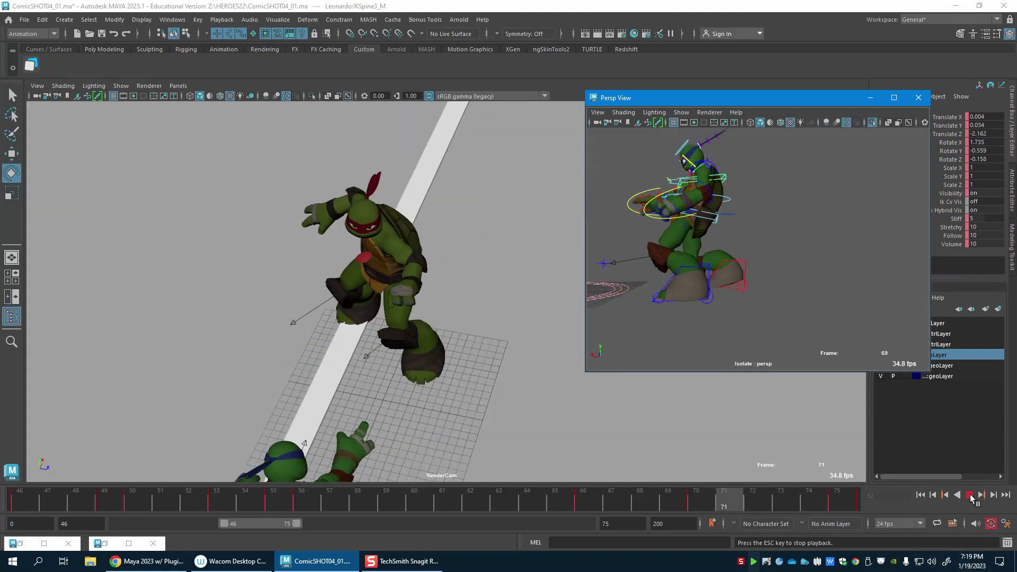
click(969, 494)
Step: Examine Leonardo's pose from several sides in the perspective view between frames 48 and 60
alt+right_drag(757, 245, 725, 263)
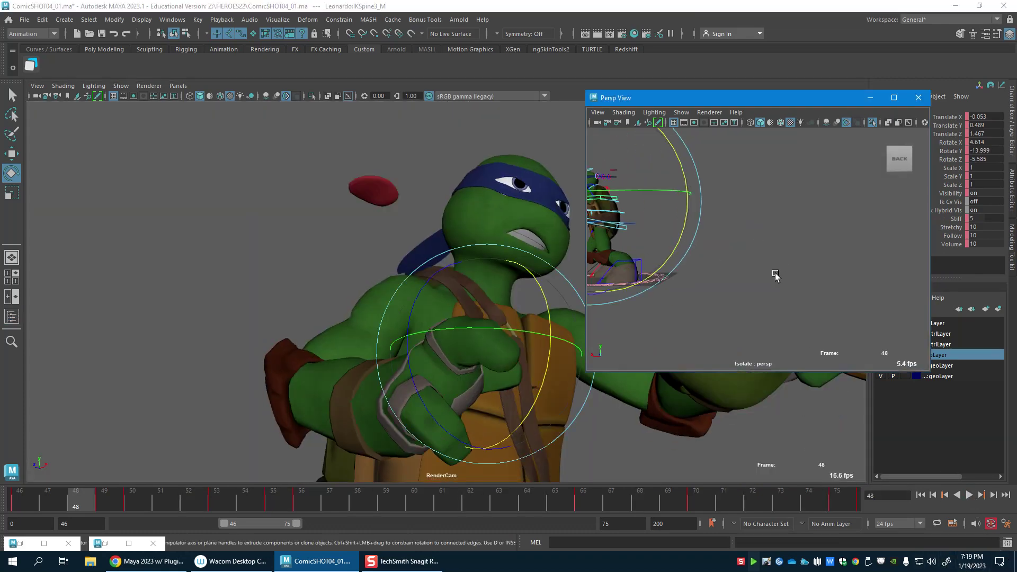
alt+middle_drag(747, 259, 774, 259)
key(w)
alt+drag(774, 259, 720, 252)
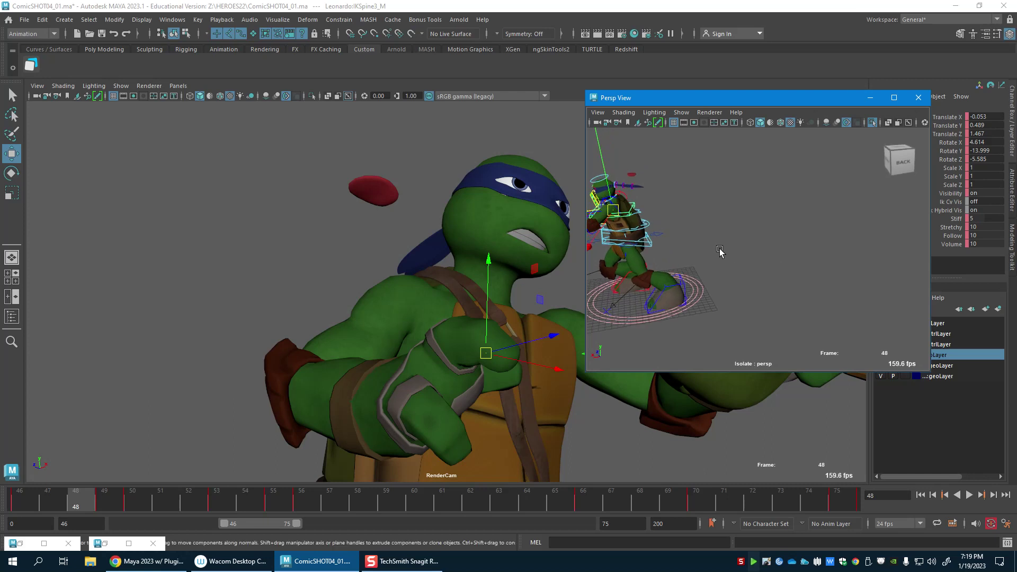
alt+middle_drag(720, 252, 793, 252)
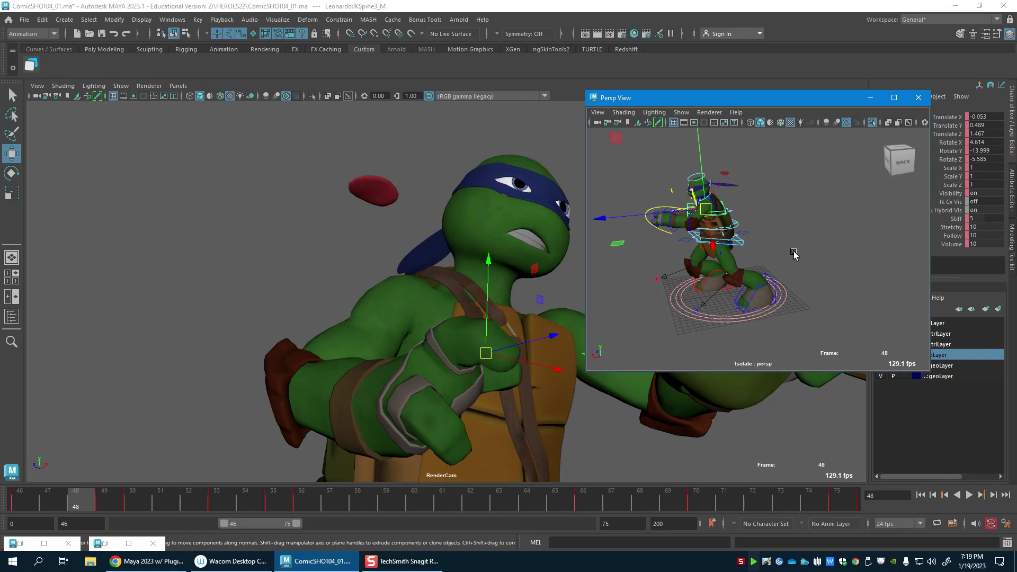
alt+drag(738, 250, 733, 265)
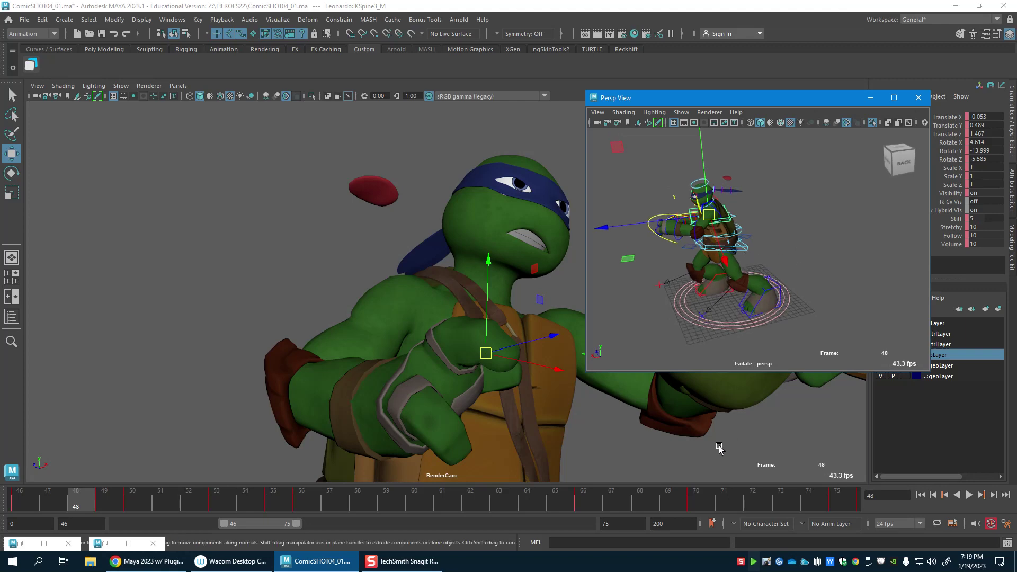
drag(320, 506, 414, 504)
alt+drag(802, 283, 827, 273)
alt+right_drag(705, 286, 745, 290)
alt+drag(745, 290, 832, 297)
alt+middle_drag(833, 297, 797, 338)
Step: Rotate Leonardo's right shoulder control (FKShoulder_R) at frame 62 to swing the arm forward, keying its rotation
click(755, 212)
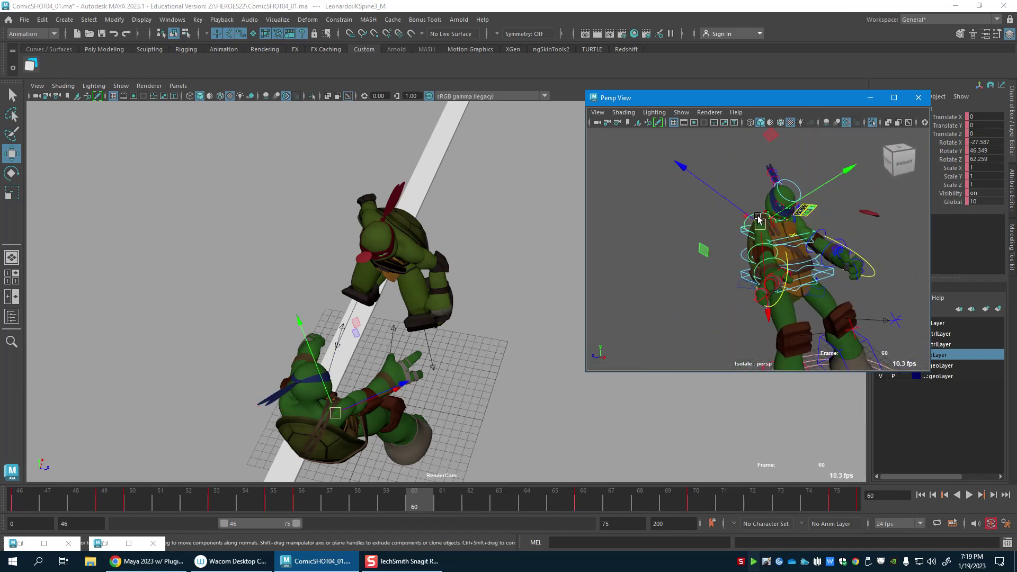
key(e)
drag(316, 501, 476, 510)
key(shift+e)
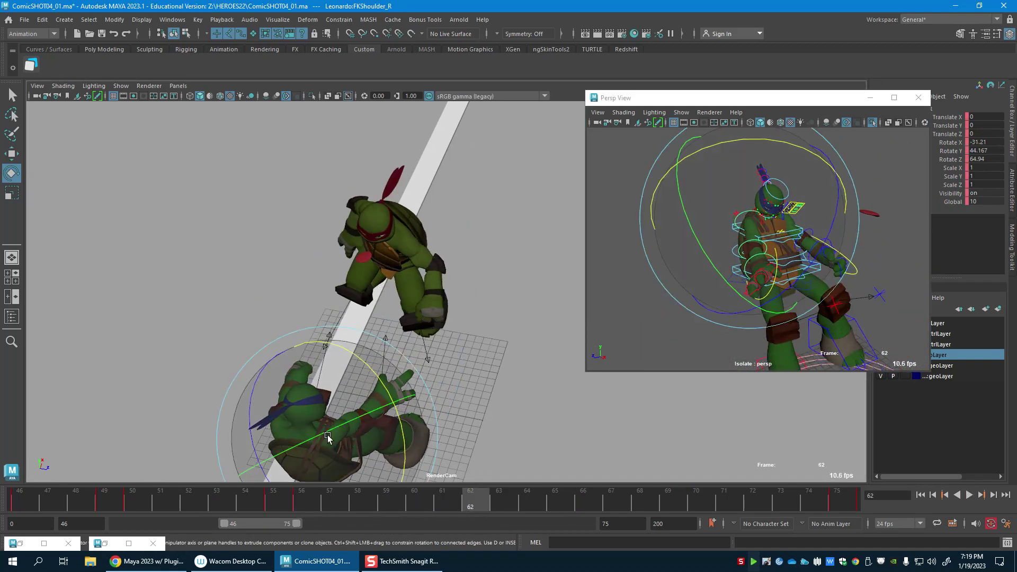
mouse_move(327, 434)
mouse_down()
mouse_move(302, 442)
mouse_move(325, 453)
mouse_up()
key(w)
Step: Rotate Leonardo's left shoulder control (FKShoulder_L) at frame 64 to raise the arm in front of the chest
alt+drag(699, 290, 807, 267)
click(866, 217)
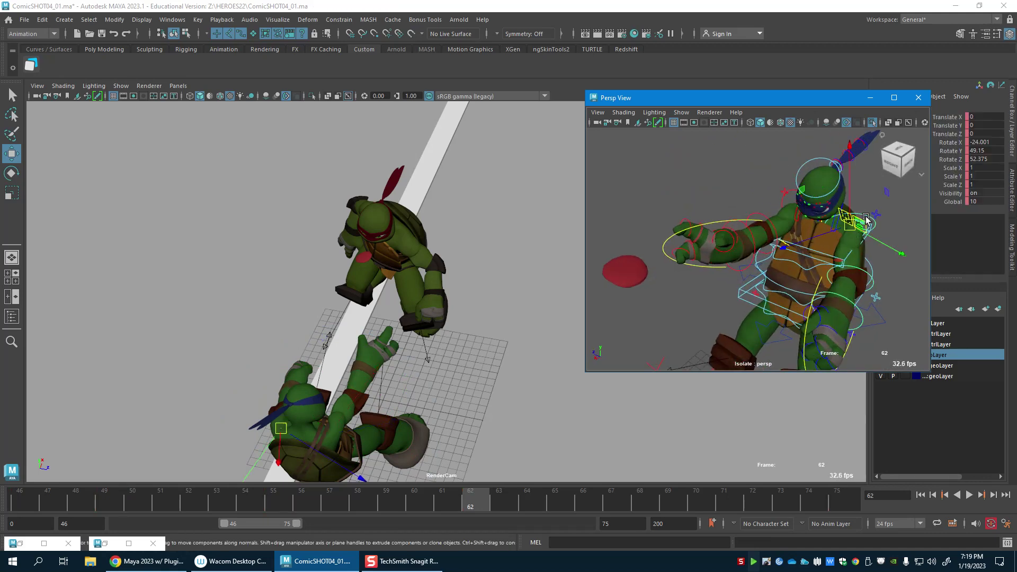
drag(479, 499, 540, 497)
key(e)
drag(867, 292, 790, 232)
key(w)
Step: Try to rotate Leonardo's left elbow control (FKElbow_L) at frame 64
click(832, 270)
key(e)
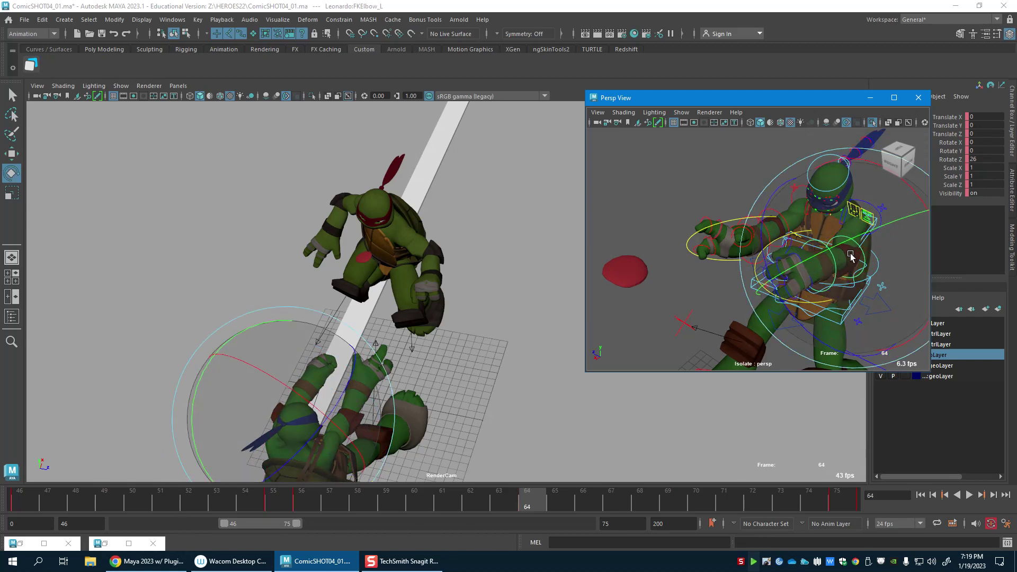
drag(851, 259, 747, 238)
key(ctrl+z)
Step: Adjust the rotation of Leonardo's left wrist control (FKWrist_L) at frame 64
key(w)
click(834, 277)
key(e)
key(w)
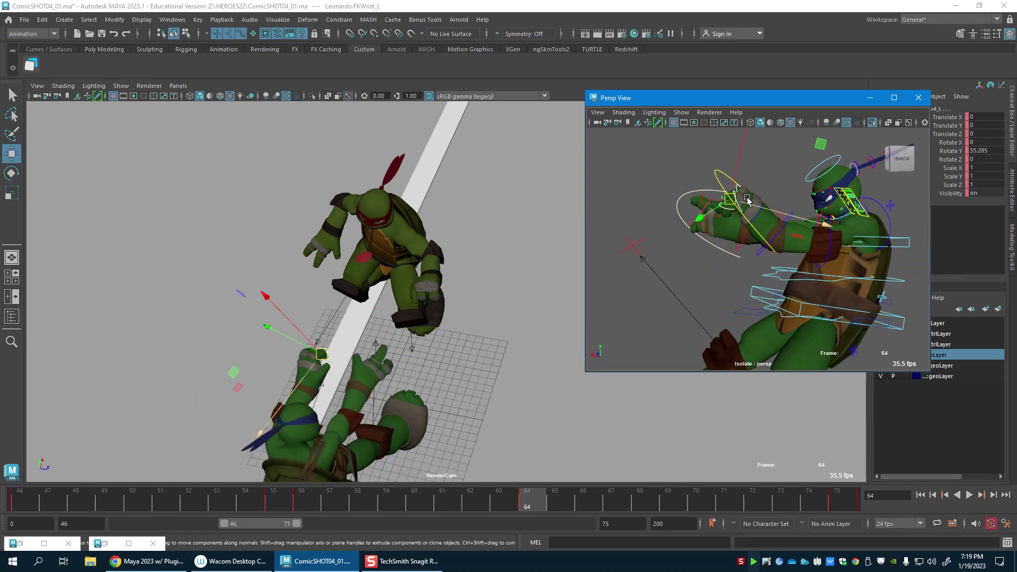
Step: Uncurl Leonardo's left fingertip controls, including FKIndexFinger4_L, to Rotate Y about 20.7 at frame 64
key(e)
key(w)
ctrl+click(704, 191)
key(e)
alt+middle_drag(797, 148, 793, 194)
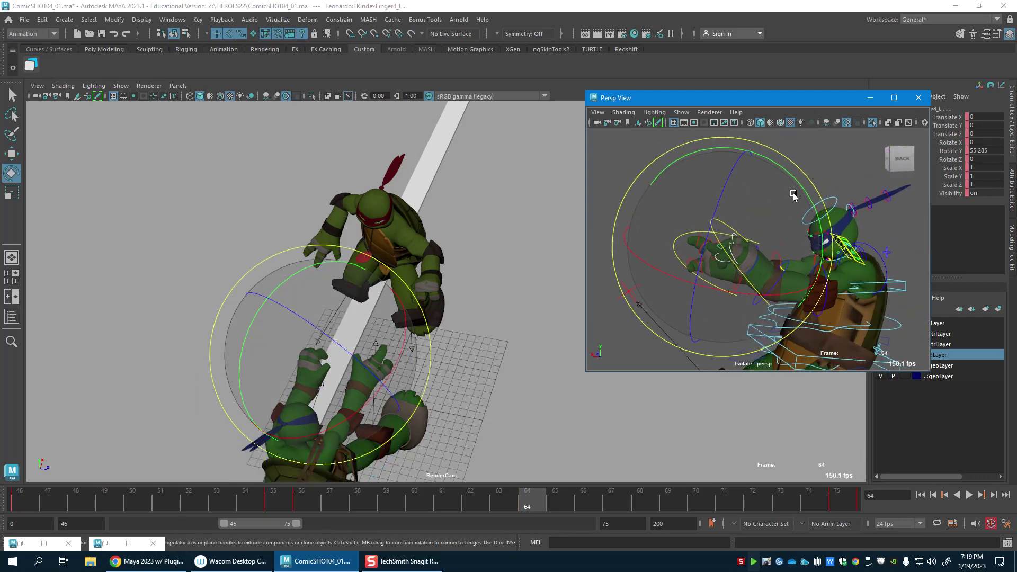
drag(792, 195, 807, 237)
key(w)
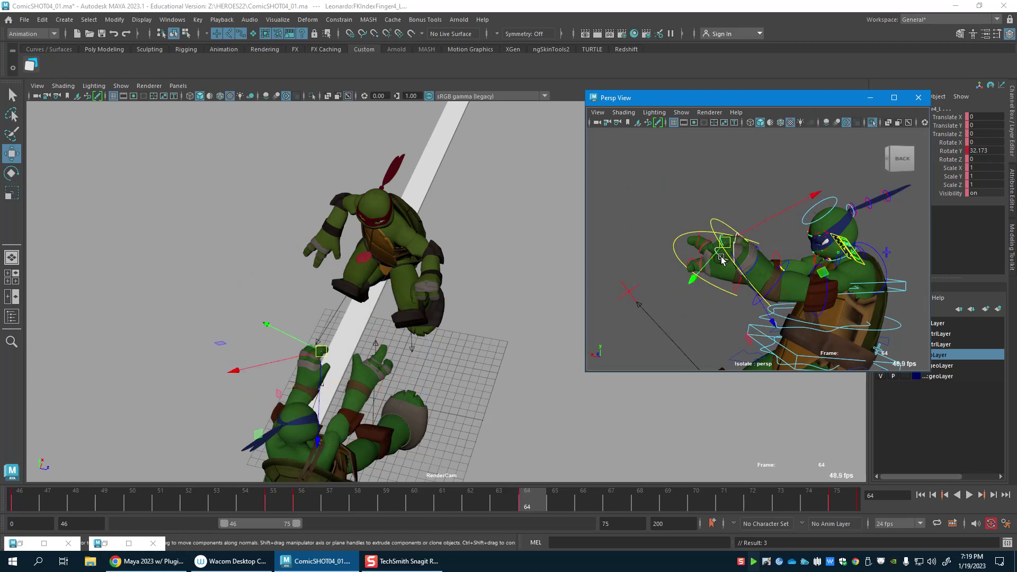
alt+drag(719, 271, 794, 234)
ctrl+click(794, 234)
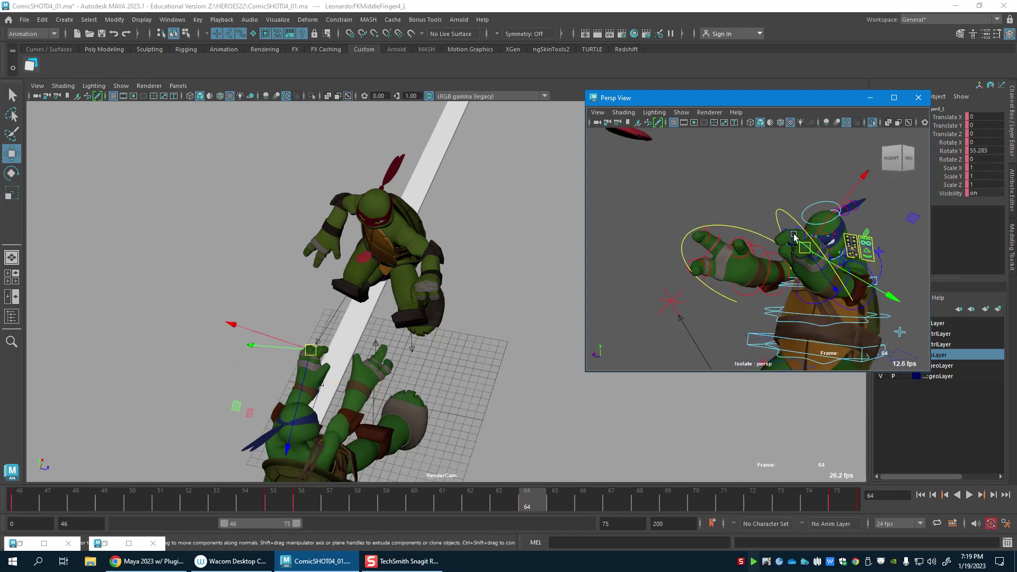
key(e)
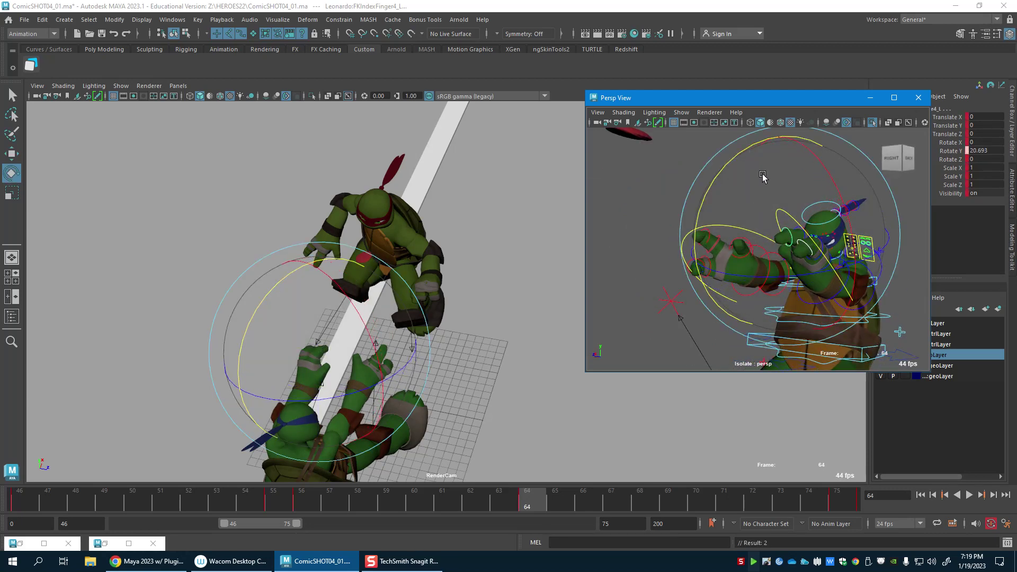
key(w)
Step: Rotate the base of Leonardo's left middle finger (FKMiddleFinger1_L) at frame 64
click(824, 269)
key(e)
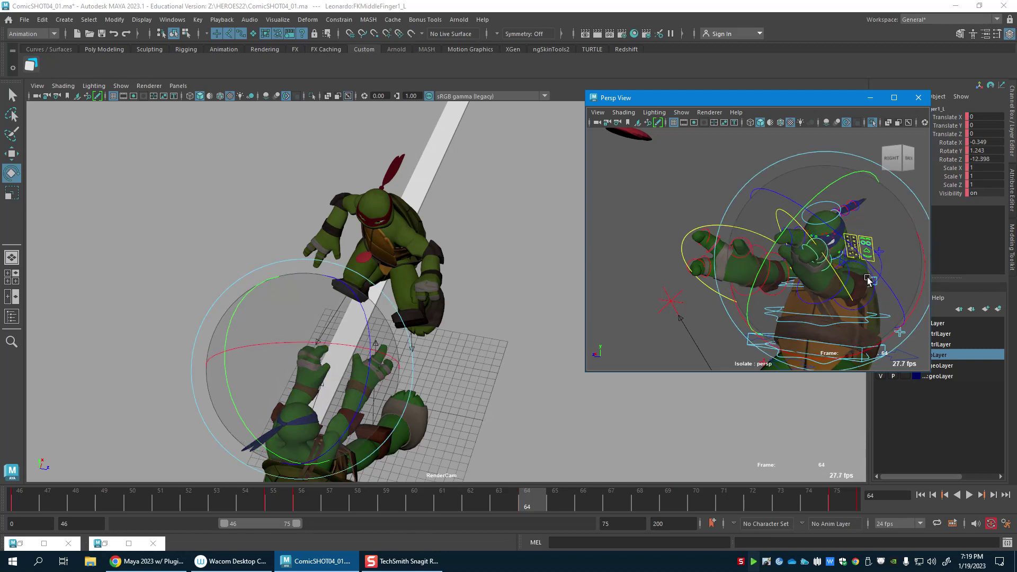
mouse_move(866, 281)
mouse_down()
mouse_move(811, 292)
mouse_move(818, 283)
mouse_move(857, 295)
mouse_up()
key(w)
Step: Key Leonardo's left arm at frame 69, rotating its shoulder control (FKShoulder_L) to bring the arm inward
drag(419, 506, 672, 516)
alt+drag(797, 276, 818, 262)
click(838, 239)
key(e)
key(s)
key(w)
click(850, 206)
key(e)
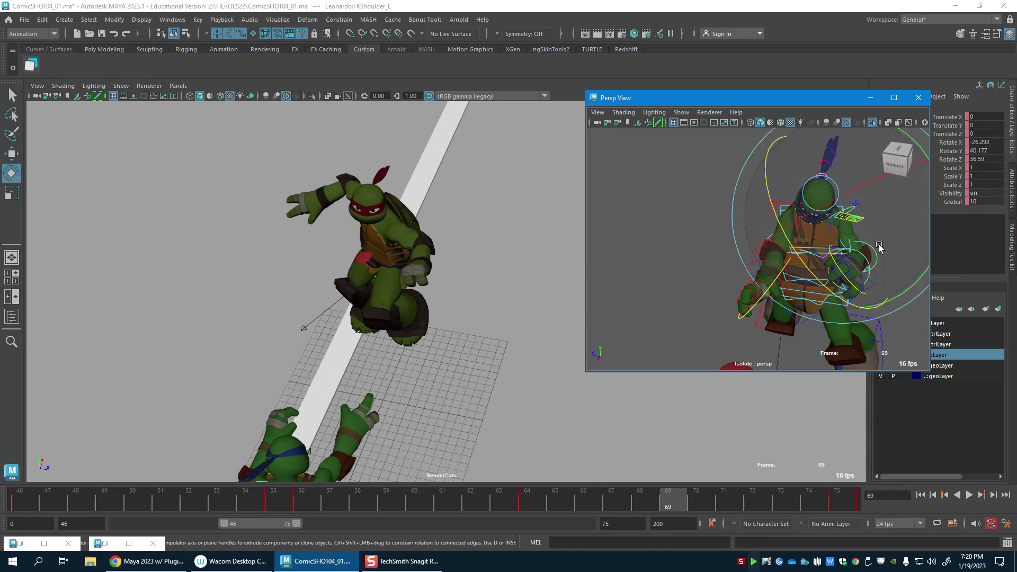
drag(880, 249, 851, 257)
key(w)
key(s)
Step: Bend Leonardo's right elbow control (FKElbow_R) to Rotate Z about 52.3 at frame 69
click(777, 242)
key(e)
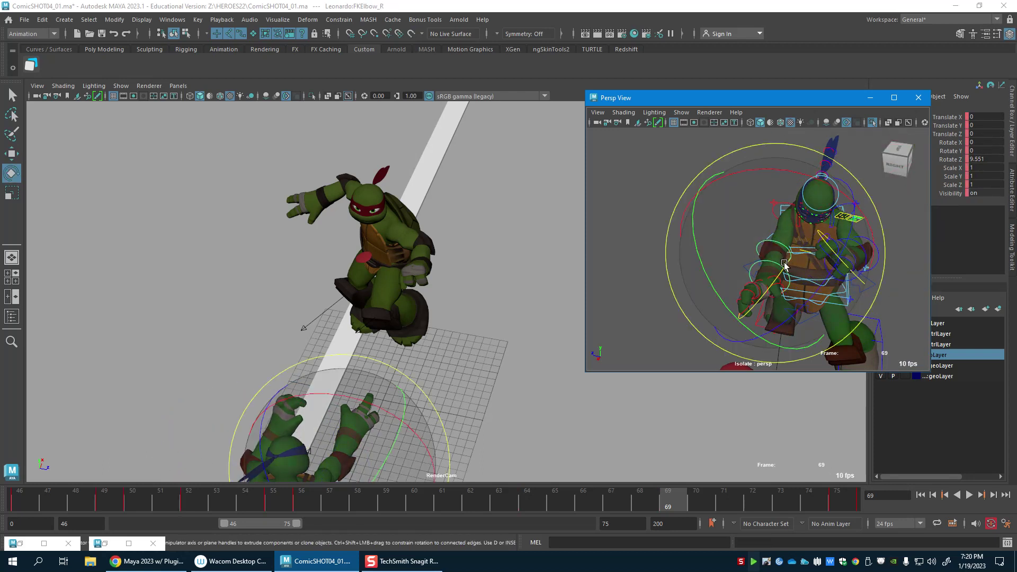
drag(816, 290, 810, 249)
key(w)
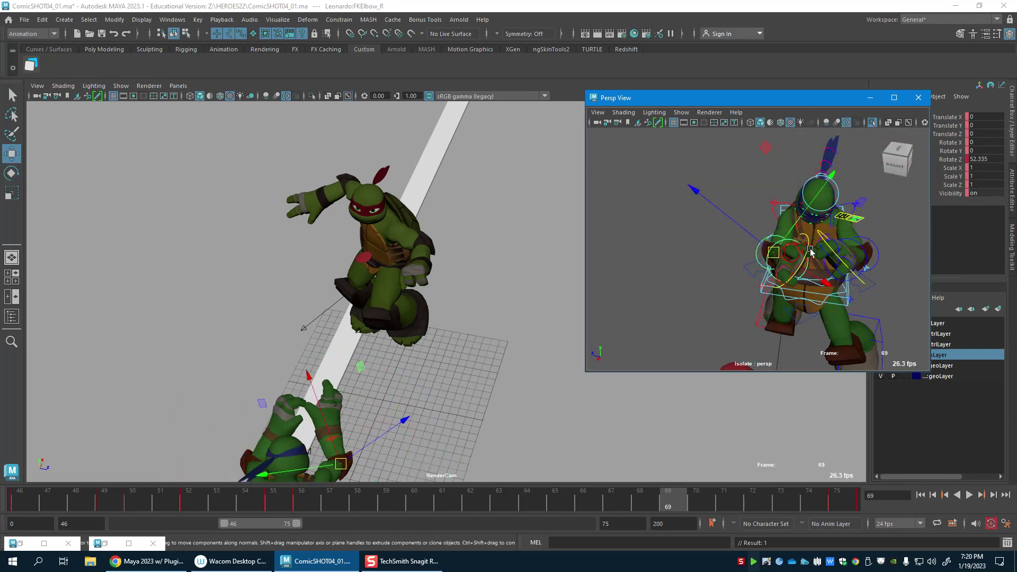
Step: Rotate Leonardo's right wrist control (FKWrist_R) to about 9.8, -20.9 and 17.5 at frame 69 and key it
click(771, 276)
key(e)
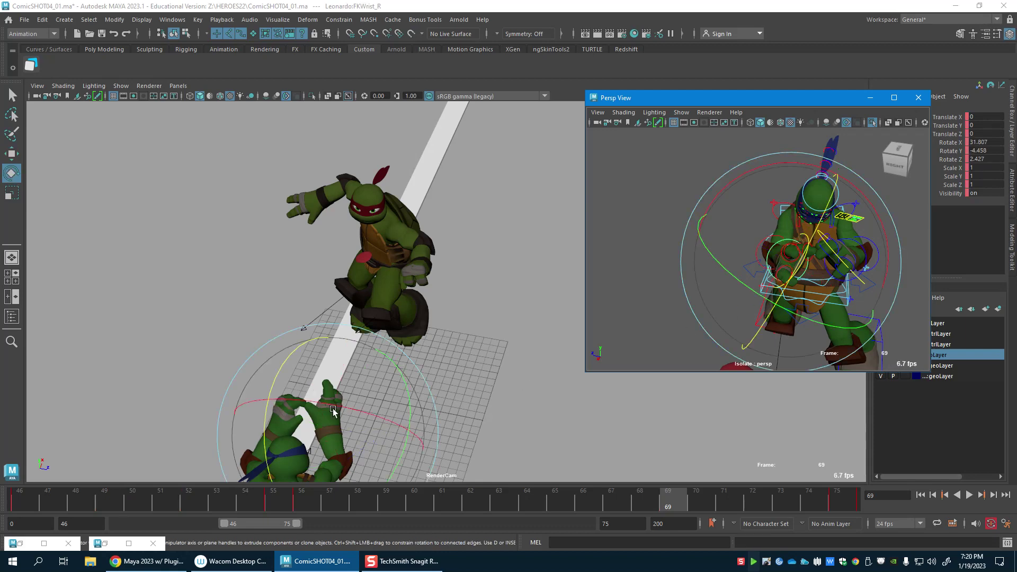
drag(333, 409, 313, 441)
key(s)
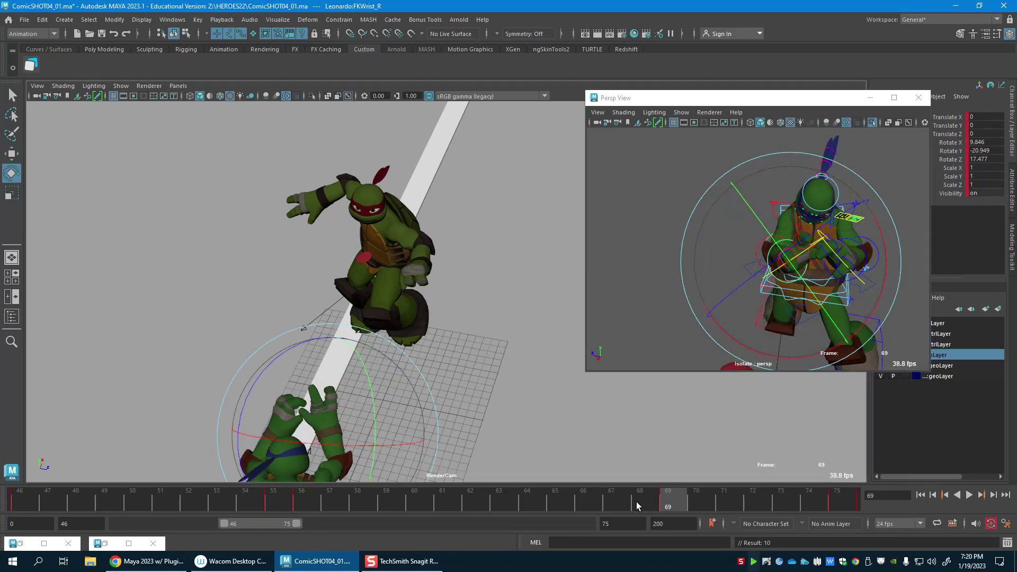
Step: Play back the shot to review Leonardo's arm motion, with the perspective window minimized so the render camera view is unobstructed
key(alt+v)
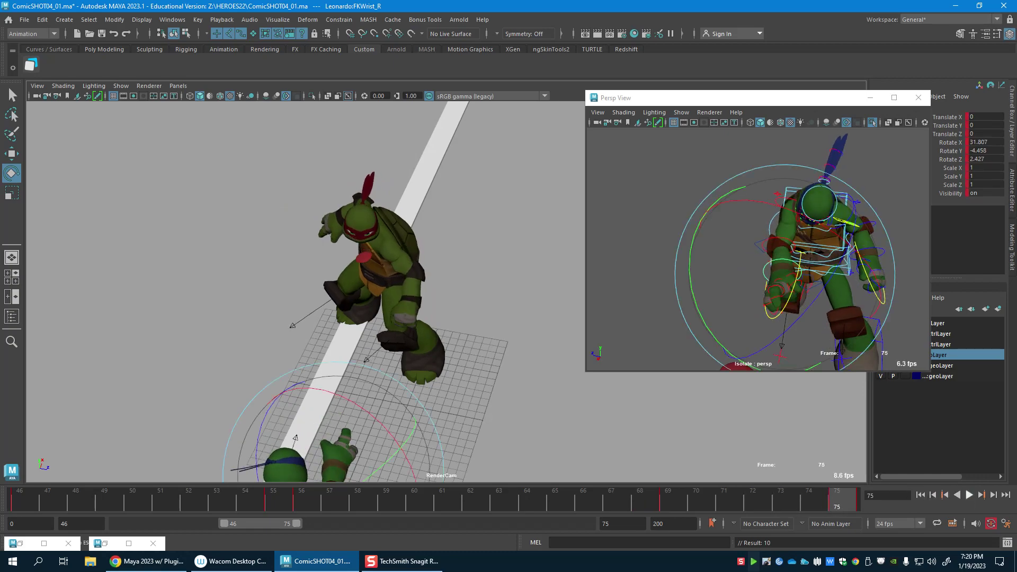
key(alt+v)
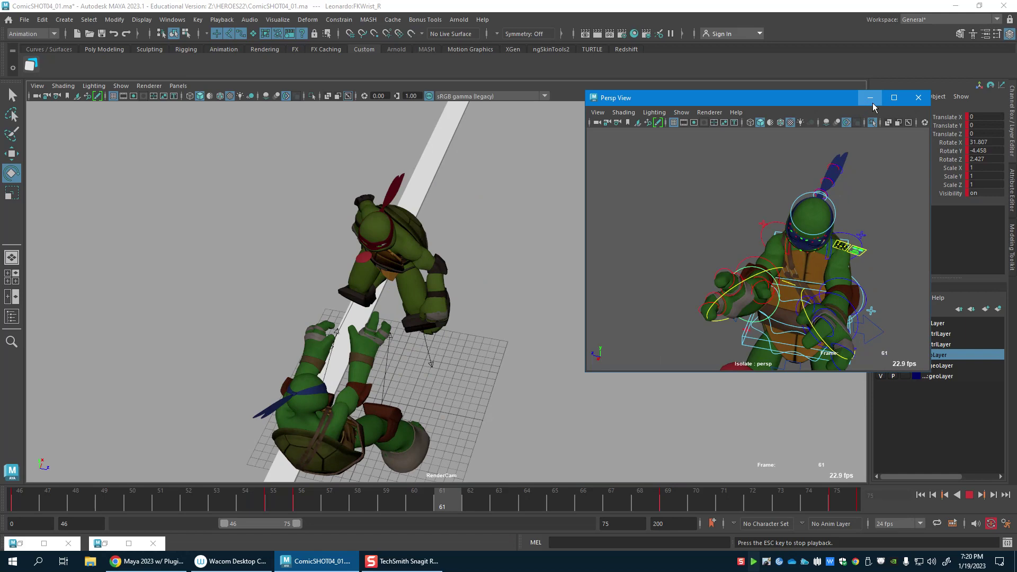
click(869, 98)
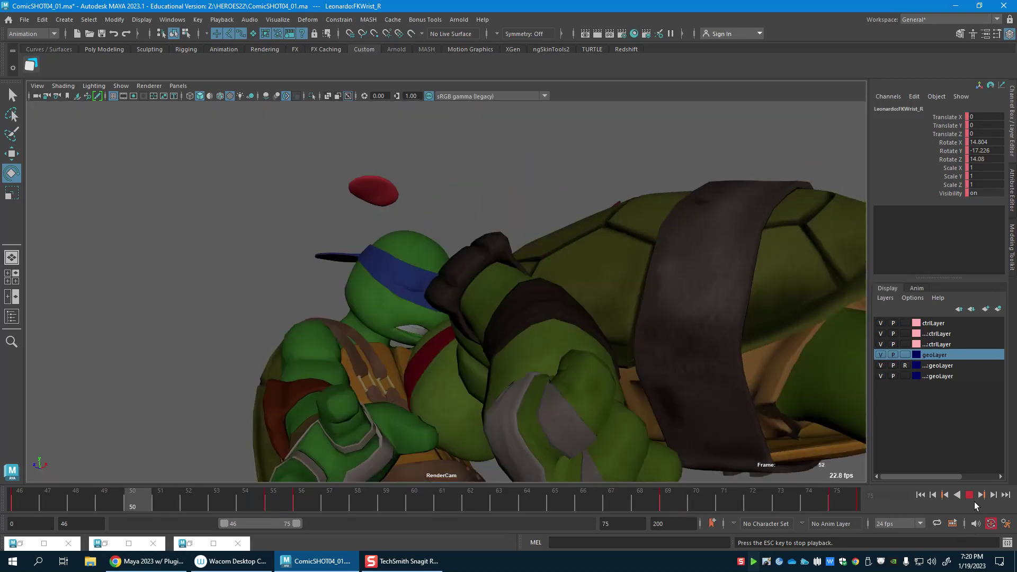
click(970, 495)
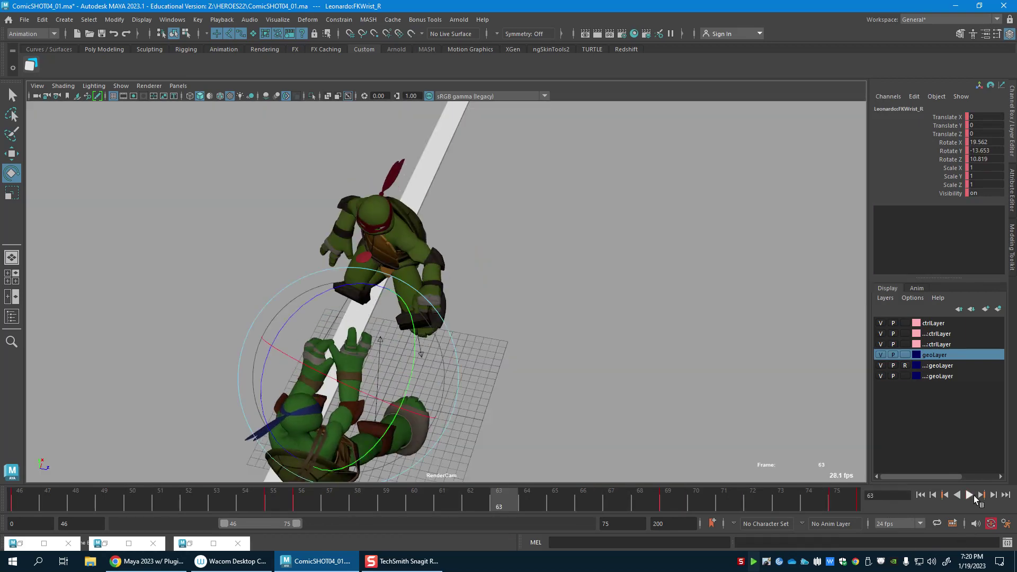
Step: Select RenderCam at frame 46 and turn off object isolation in the restored perspective window
click(37, 96)
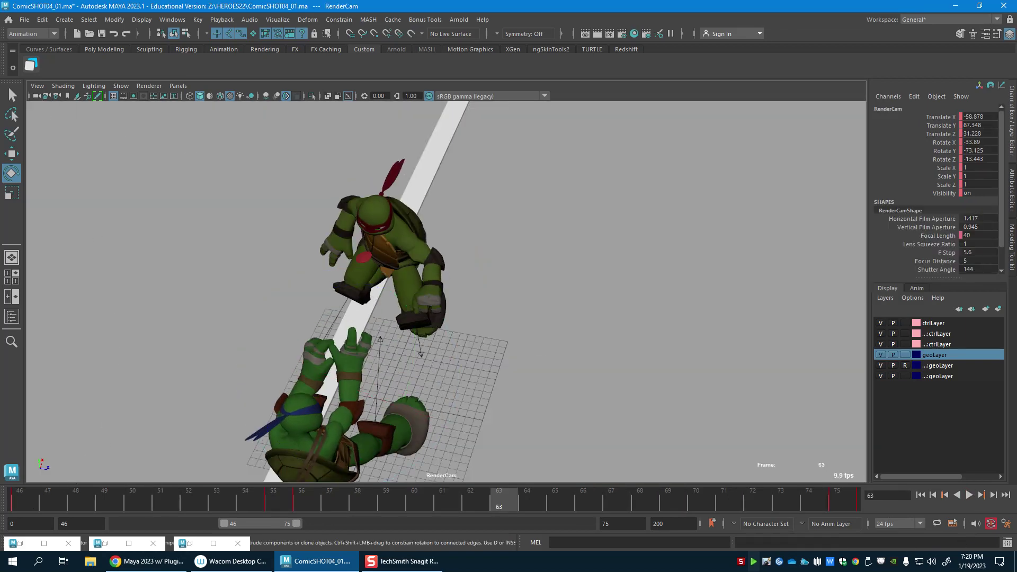
click(32, 501)
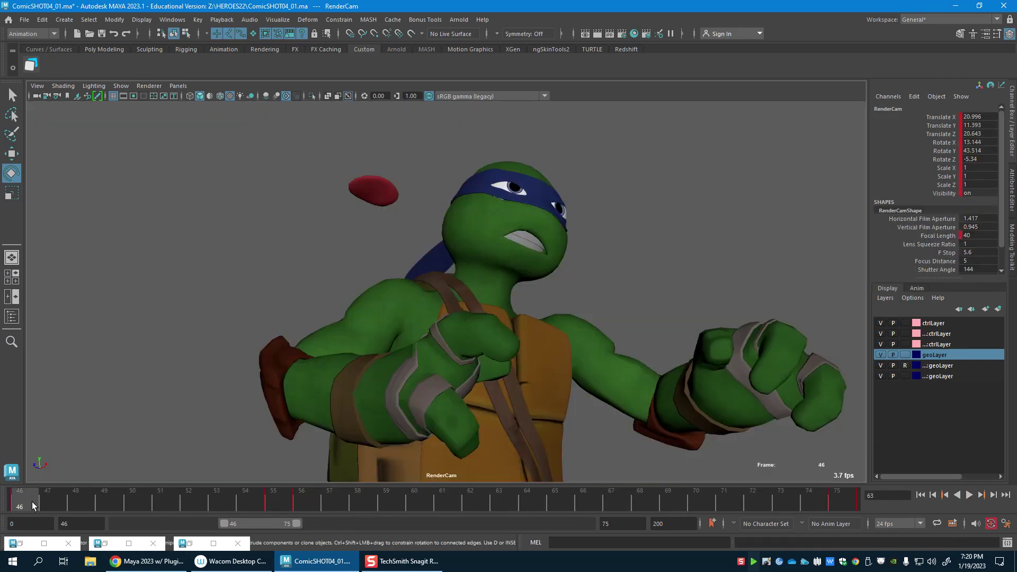
click(159, 544)
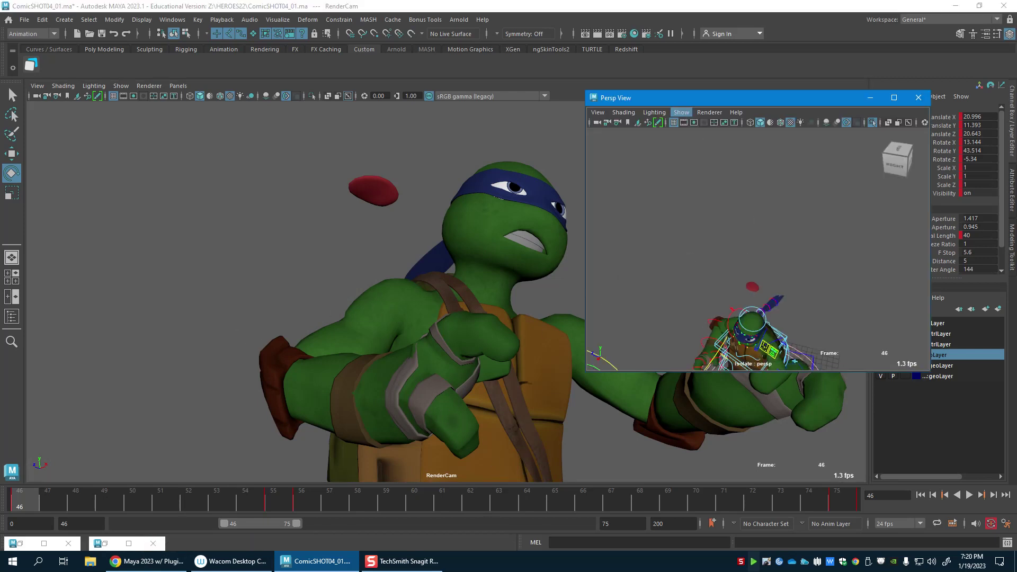
click(681, 112)
mouse_move(710, 123)
click(833, 126)
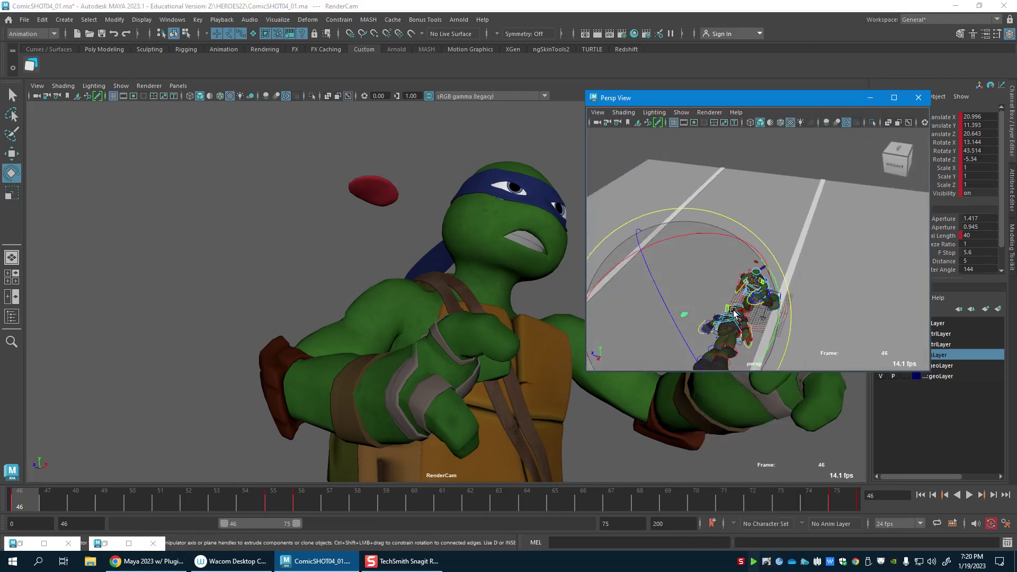
Step: Rotate RenderCam to Rotate Y about 37.9 at frame 46, using a side view of both turtles
alt+drag(734, 310, 823, 284)
drag(790, 101, 830, 36)
click(946, 142)
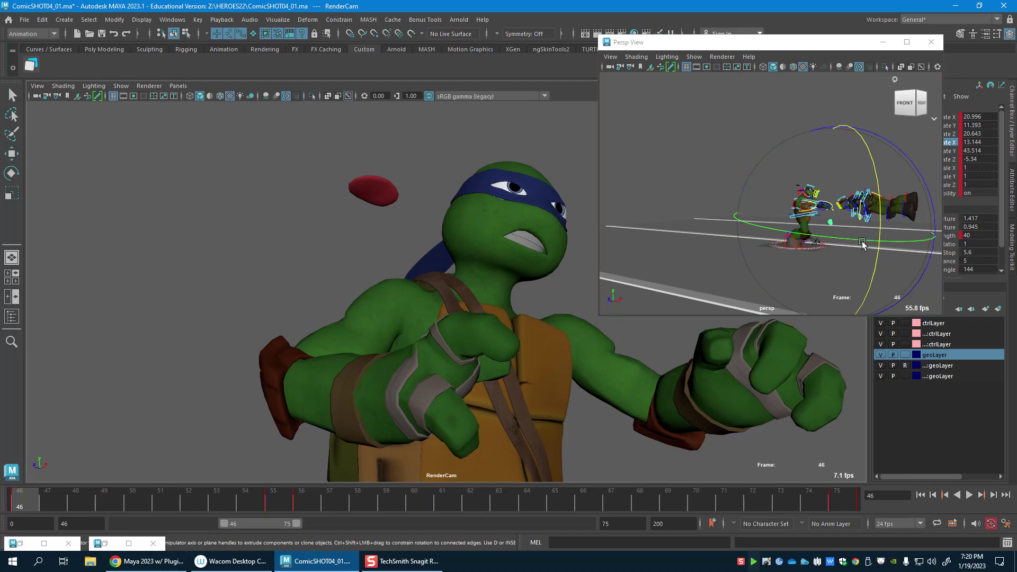
drag(862, 243, 850, 244)
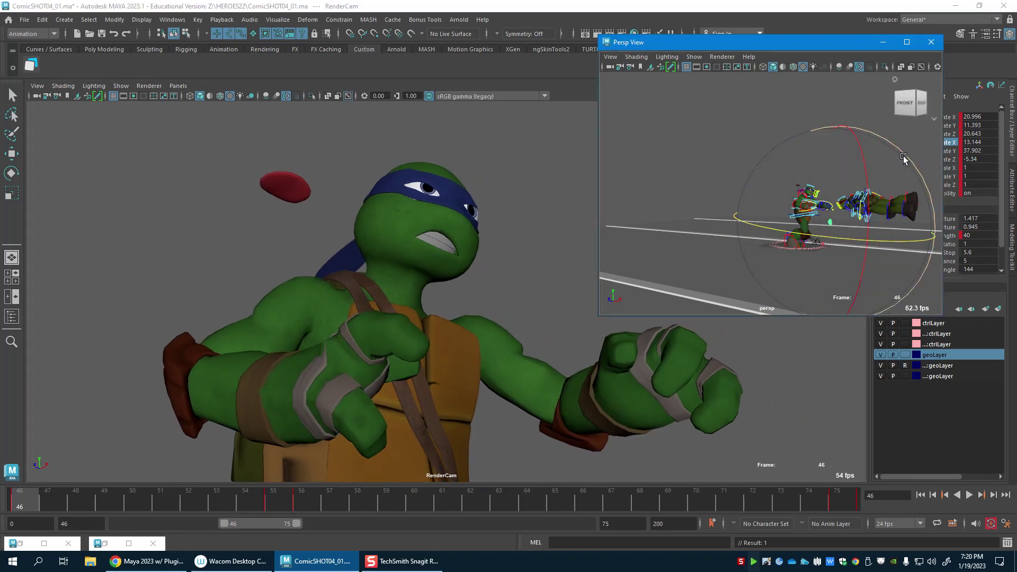
Step: Rotate RenderCam slightly around Y at frame 51 and play back the shot to check the framing
drag(34, 501, 190, 514)
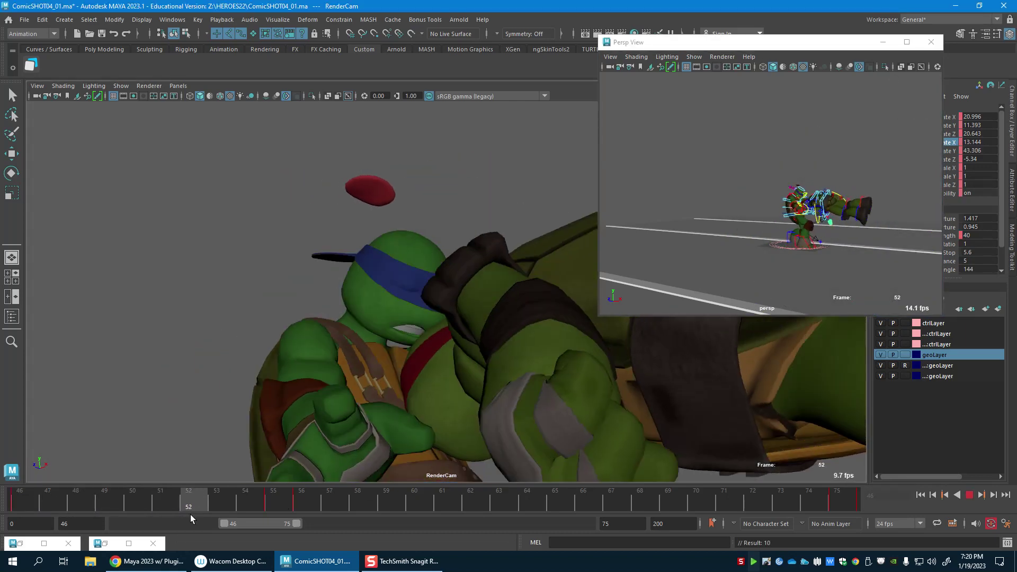
key(alt+v)
drag(805, 233, 792, 237)
key(alt+v)
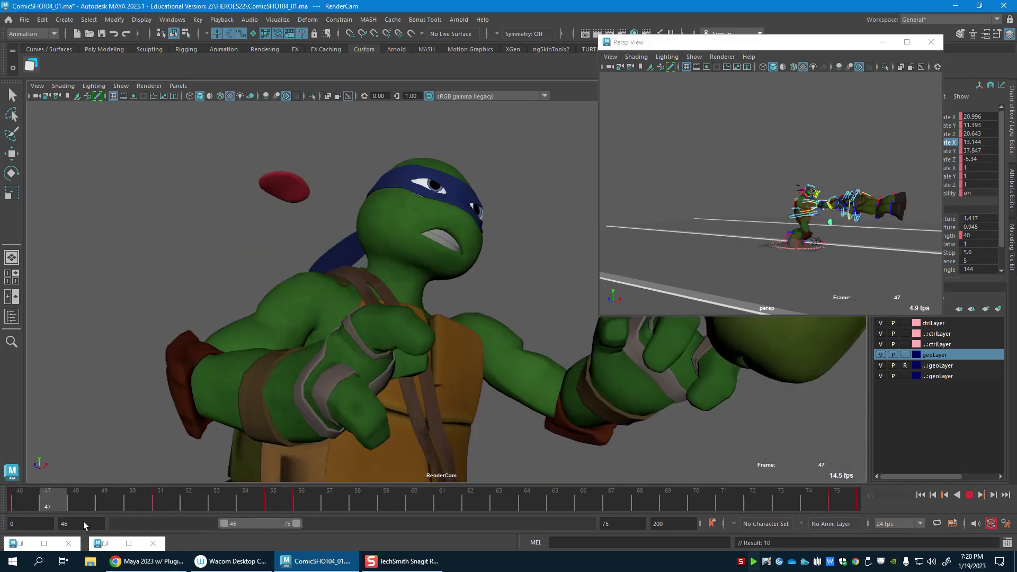
Step: Play back the shot from frame 46 through RenderCam, clearing the floating Persp View off the main view
key(alt+v)
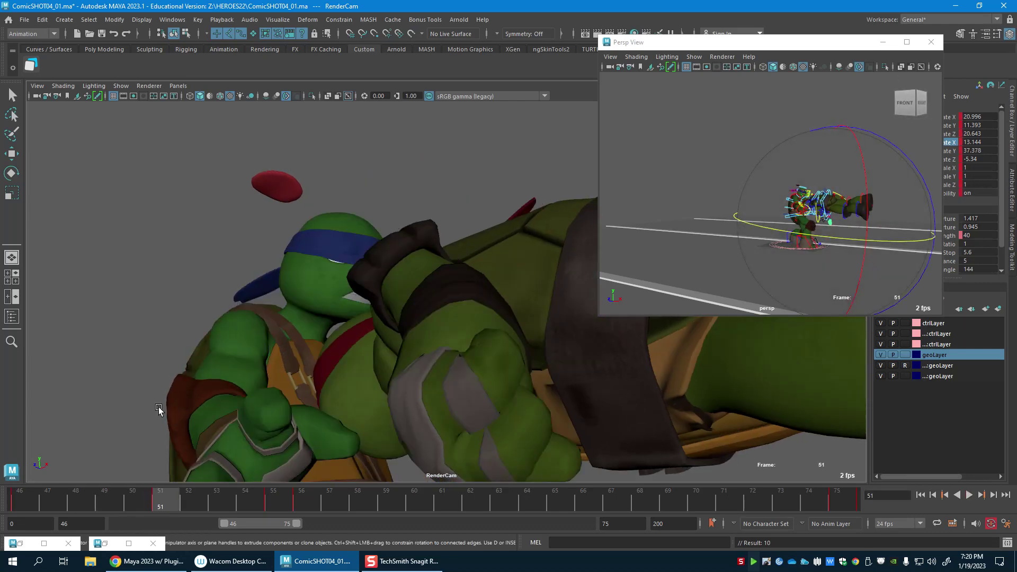
drag(40, 505, 33, 508)
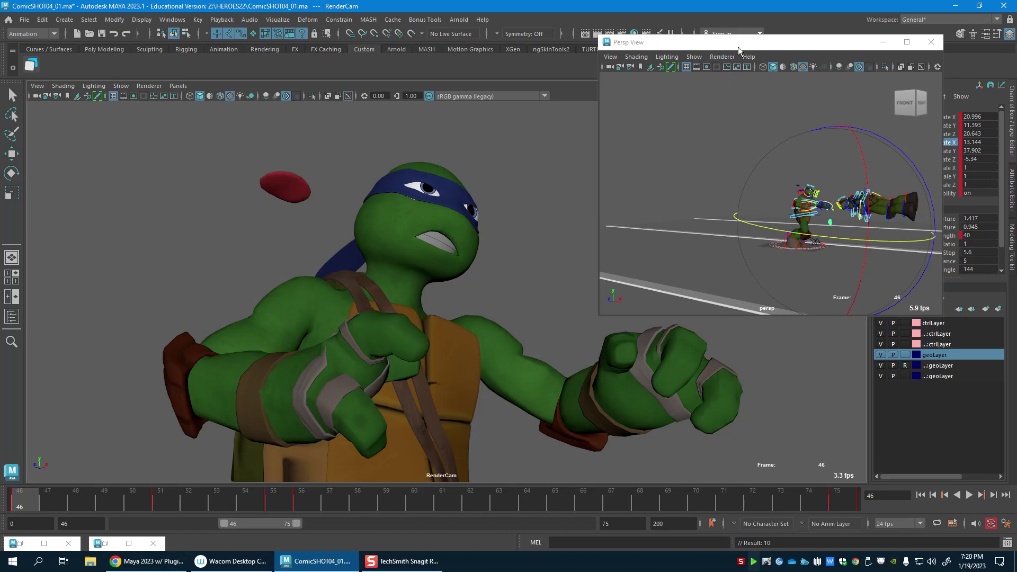
drag(738, 47, 1016, 106)
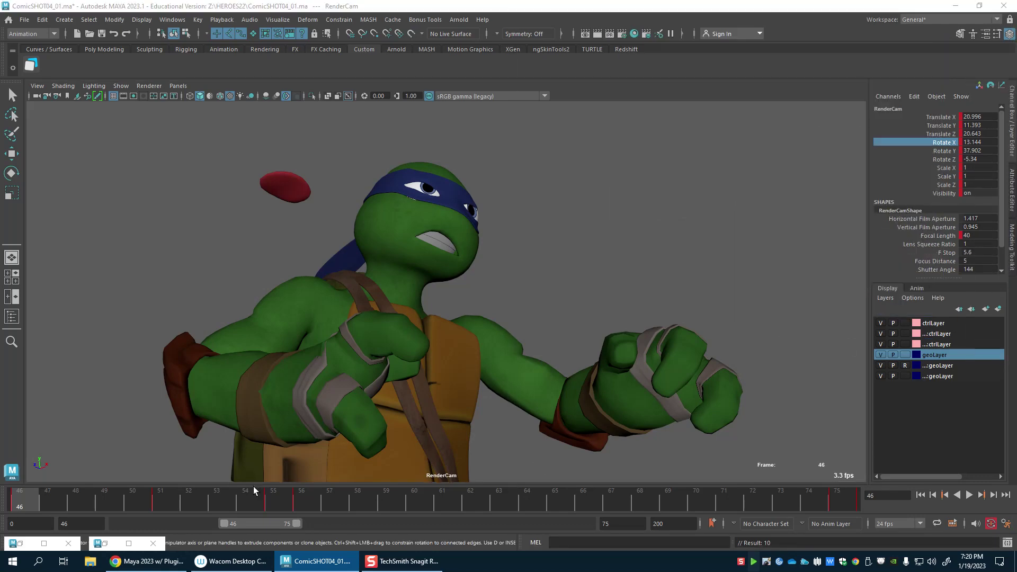
key(alt+v)
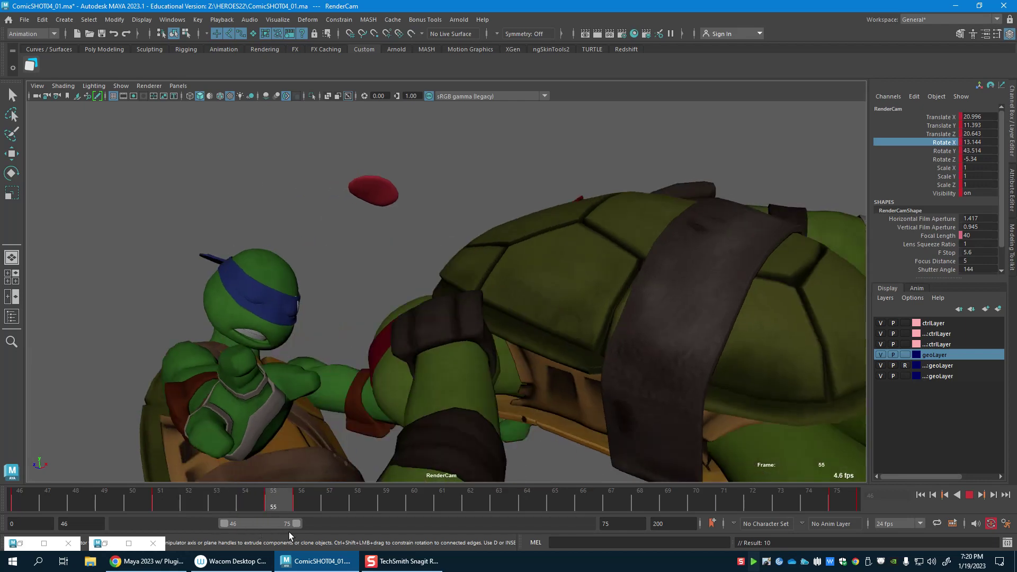
key(alt+v)
Step: Reframe RenderCam at frame 75 with Translate Y 104.926, Rotate X -37.991 and Rotate Z -20.349, and scrub back to frame 48
click(310, 505)
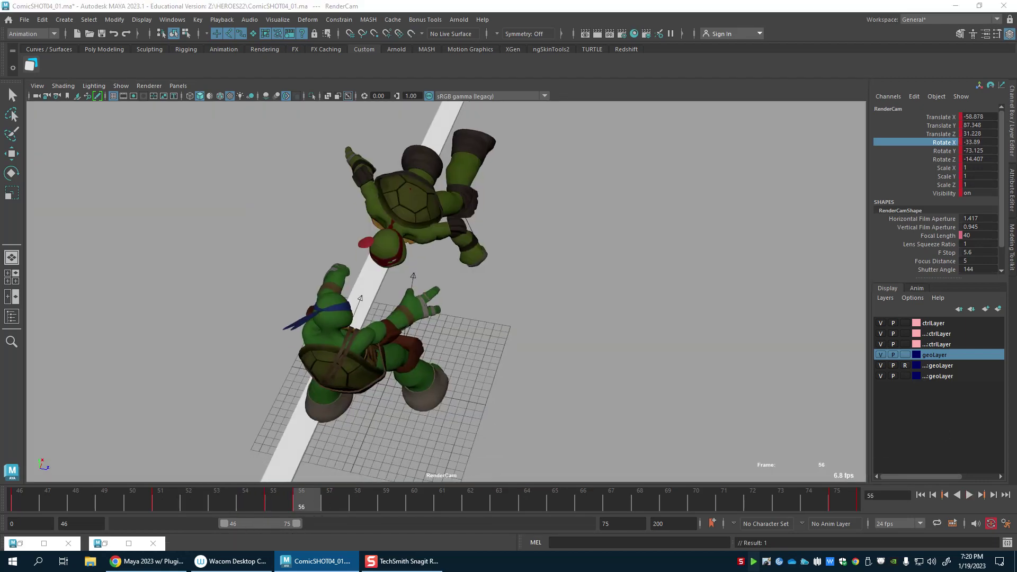
drag(306, 500, 879, 509)
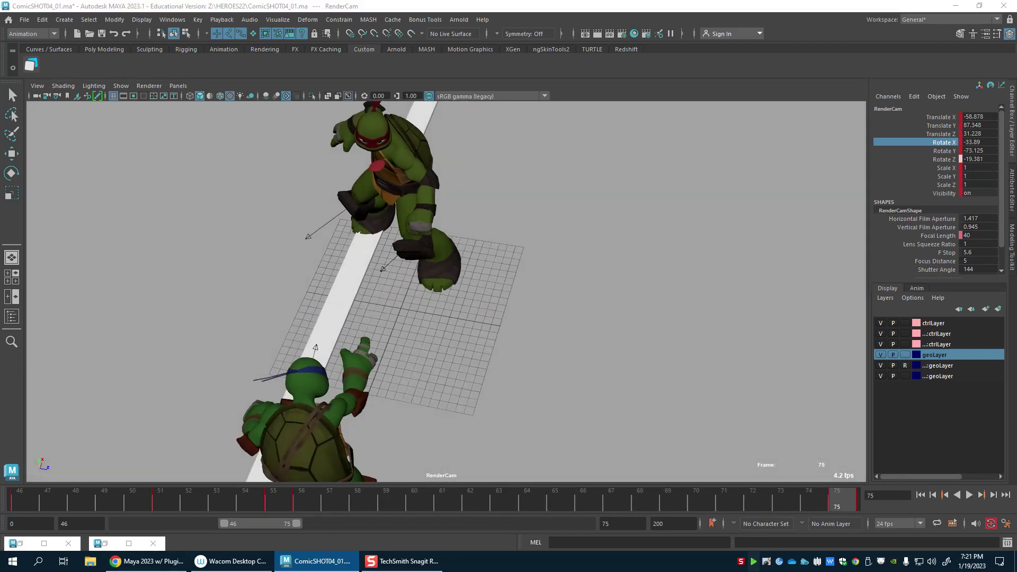
click(942, 136)
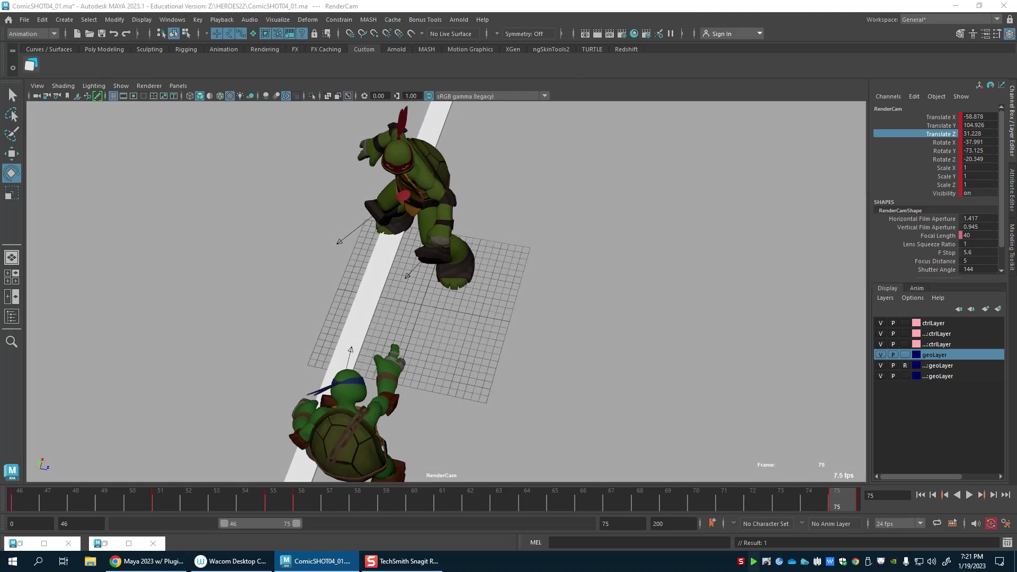
drag(846, 508, 645, 507)
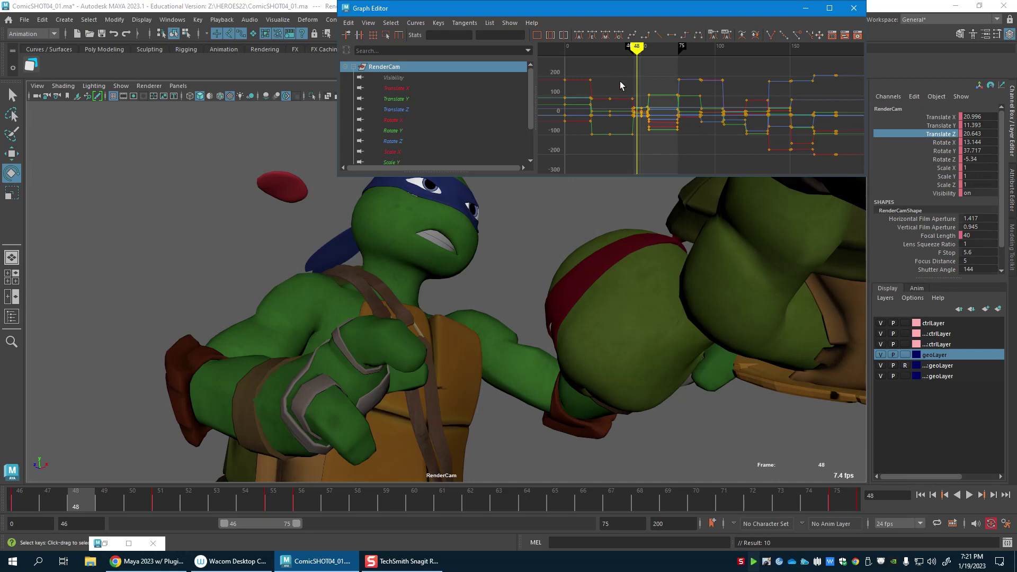
Step: In the Graph Editor, convert RenderCam's stepped keys around frames 46 to 56 to smooth tangents
drag(662, 151, 662, 151)
key(f)
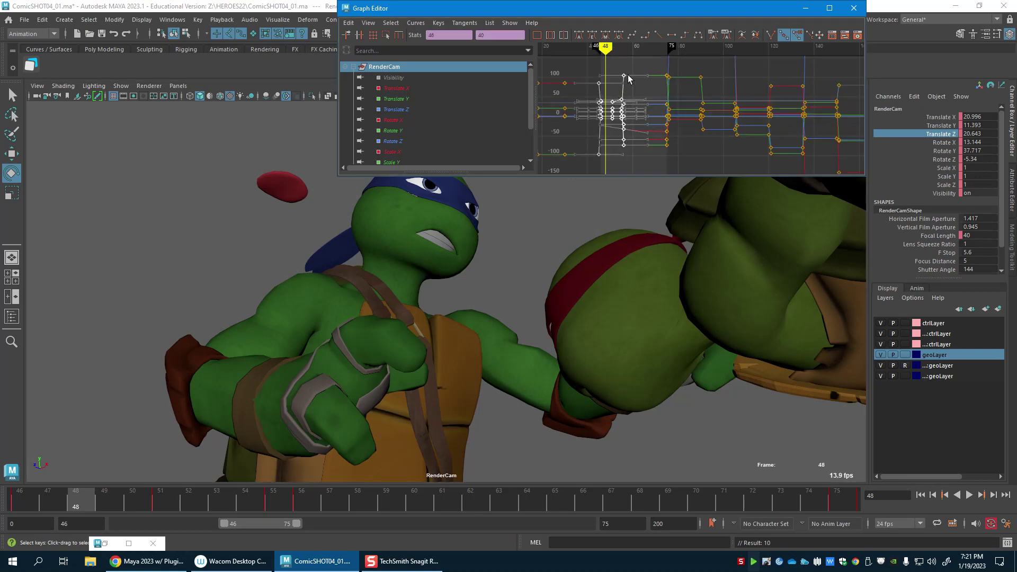
key(a)
click(31, 502)
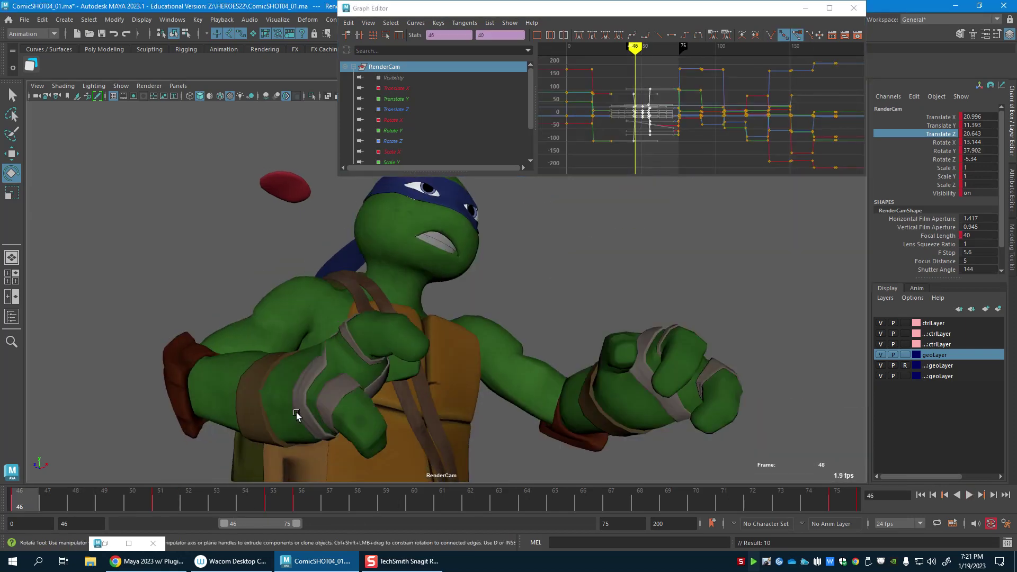
Step: Apply linear tangents to RenderCam's keys at frames 55 and 56, return to frame 46 and put the Graph Editor away
scroll(631, 132, up, 3)
alt+middle_drag(572, 107, 669, 121)
alt+shift+right_drag(670, 120, 706, 139)
click(699, 99)
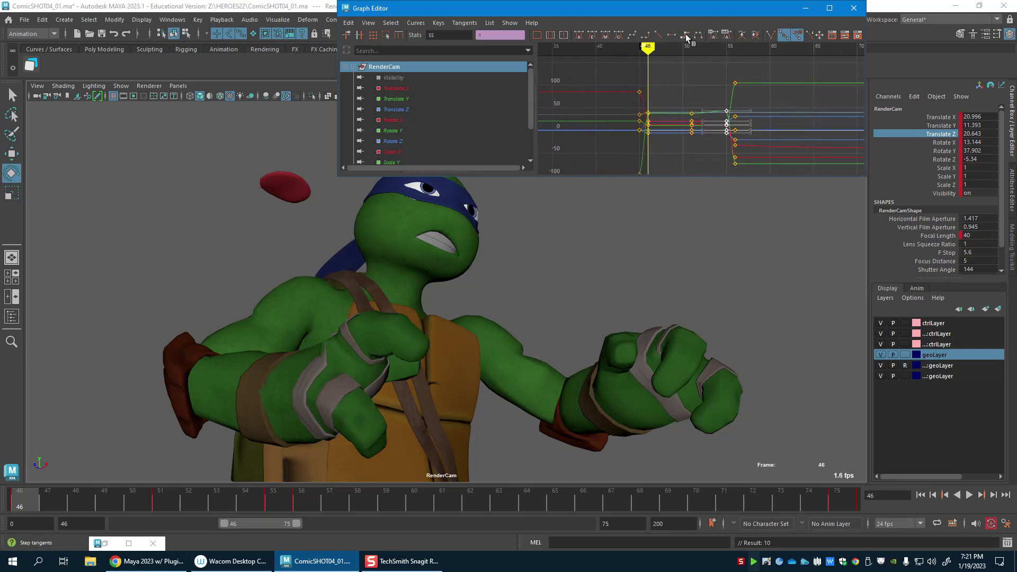
click(659, 33)
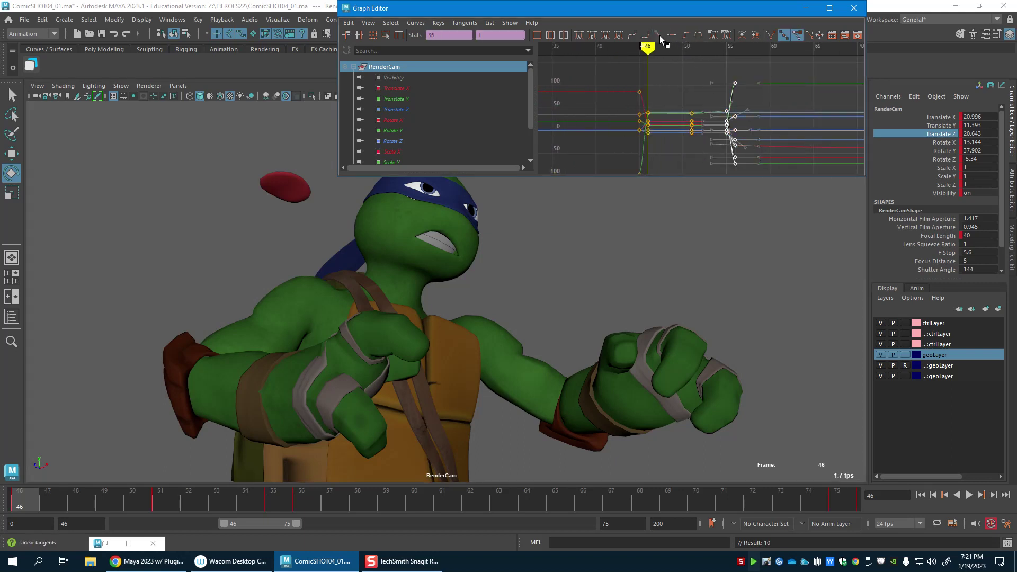
drag(106, 501, 4, 516)
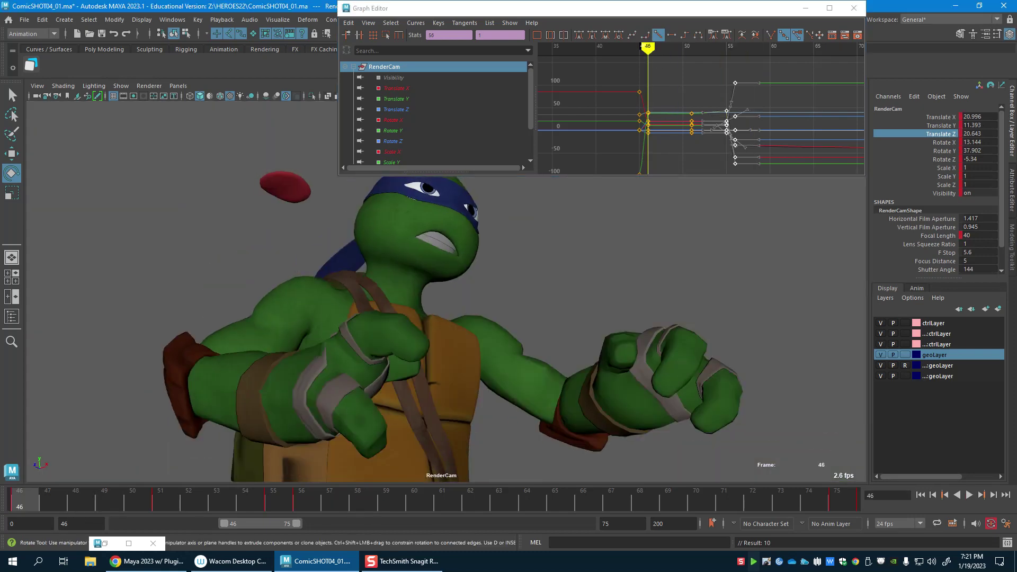
click(809, 6)
Step: Deselect everything, playblast frames 46 to 75, and review the resulting clip before closing it
click(799, 459)
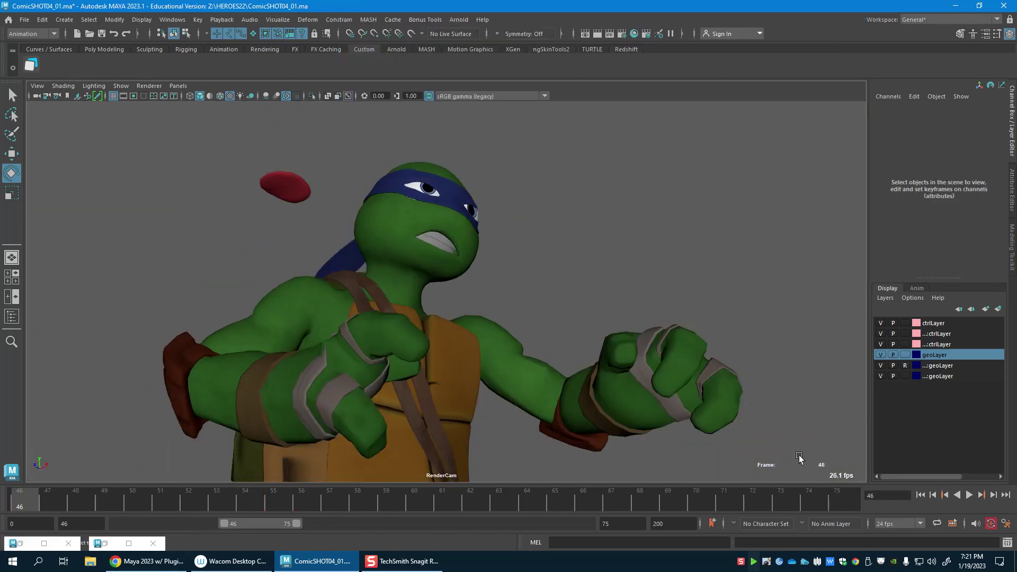
right_click(788, 505)
click(830, 493)
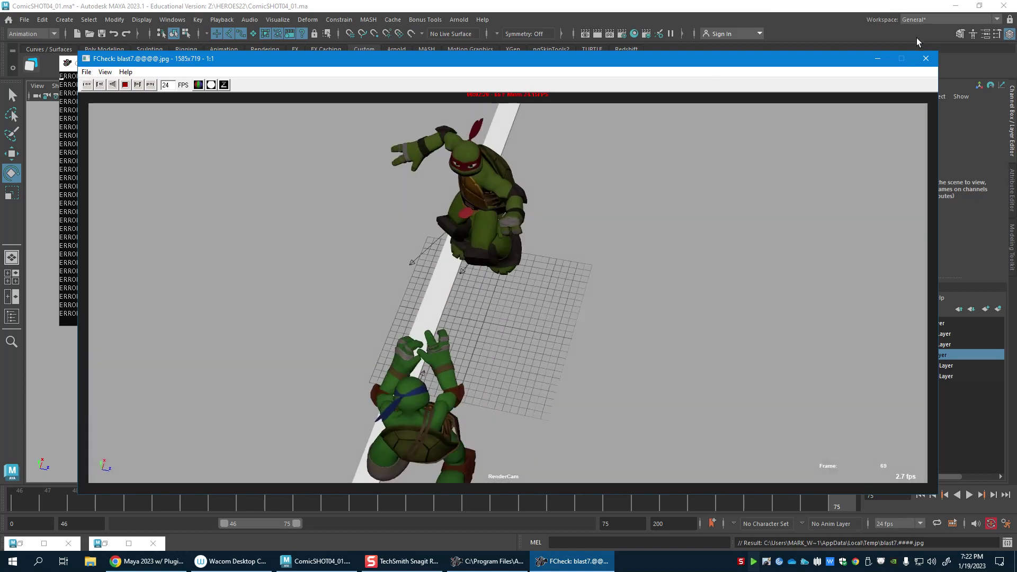
click(925, 59)
Step: At frame 61, move Leonardo's right leg IK control inward to Translate X 0.072 and Translate Z -5.03
mouse_move(472, 503)
mouse_down()
mouse_move(564, 503)
mouse_move(364, 502)
mouse_move(477, 498)
mouse_up()
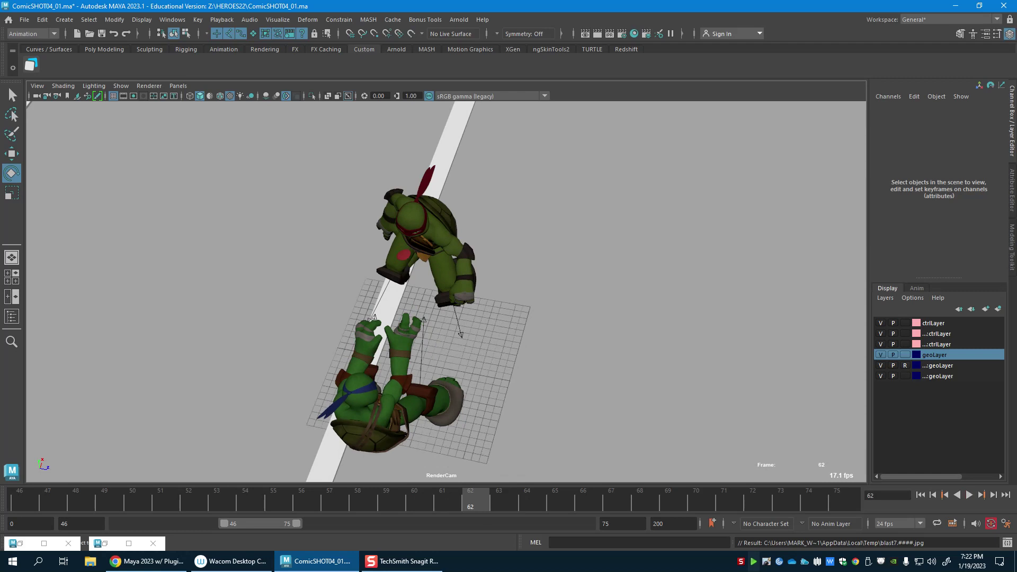
click(444, 397)
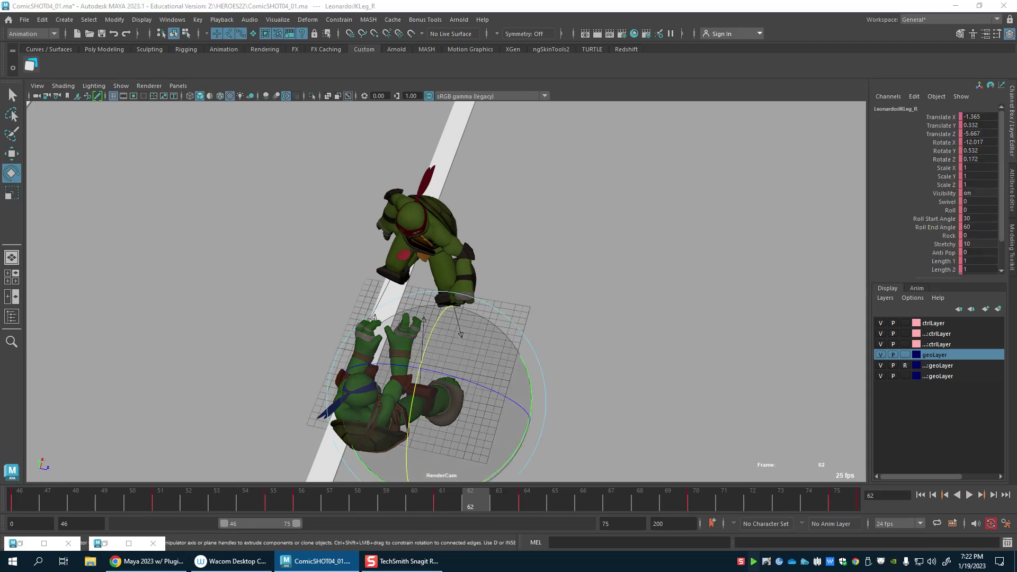
key(w)
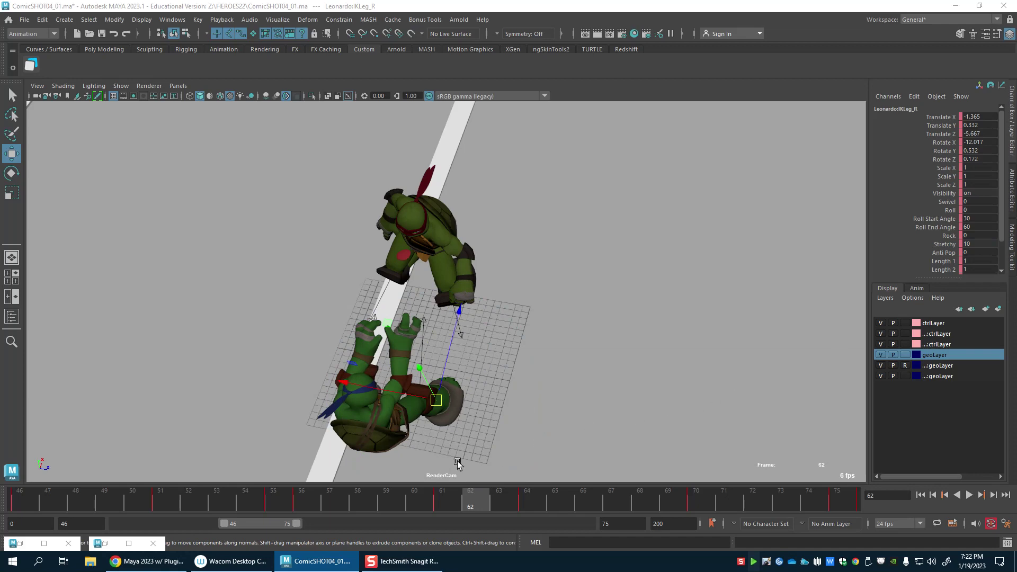
drag(320, 499, 438, 504)
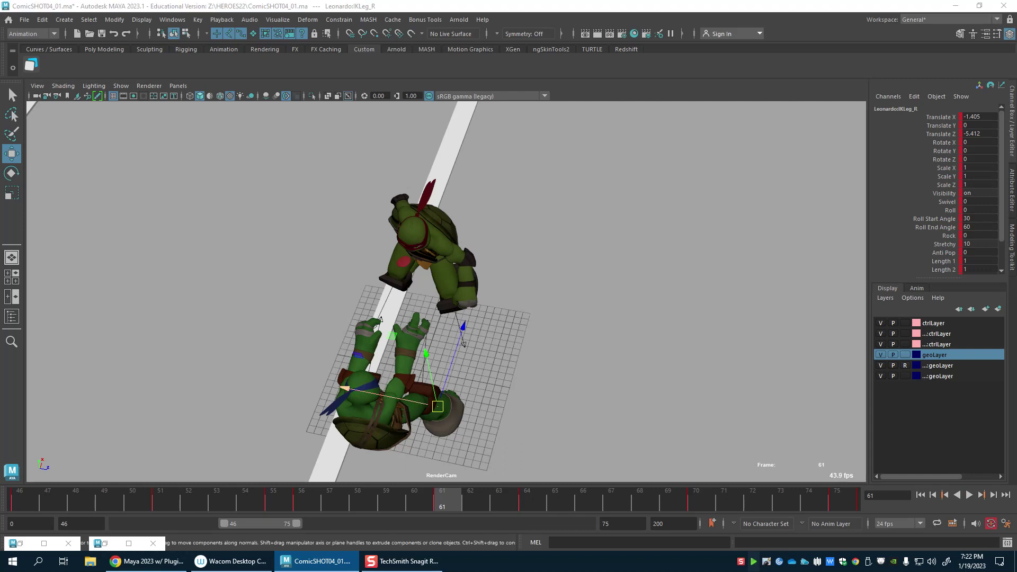
drag(348, 388, 338, 387)
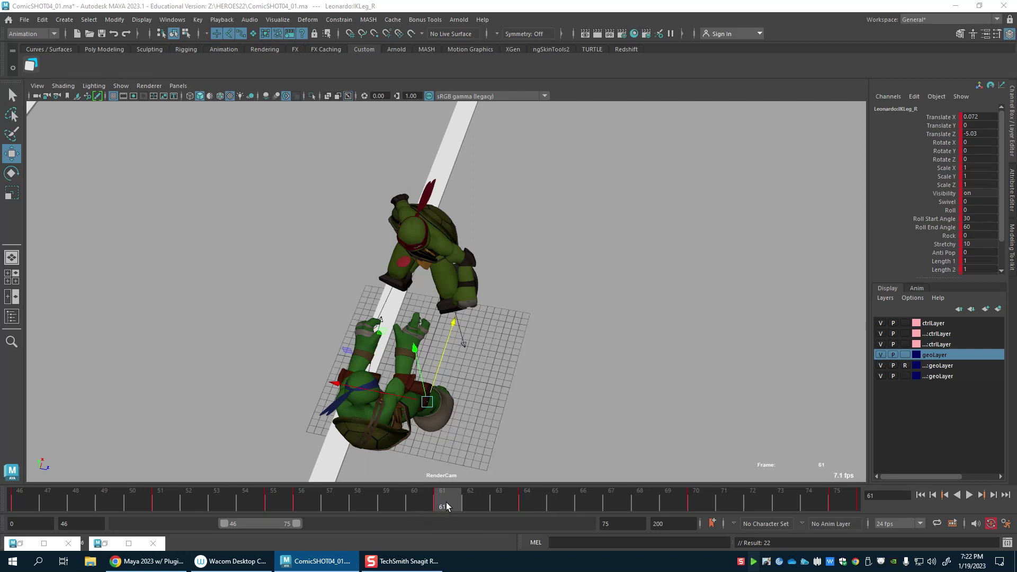
Step: At frame 64, move Leonardo's right leg IK control inward to about Translate X 1.5 and raise it, refining it against frames 63 and 65
drag(447, 503, 533, 503)
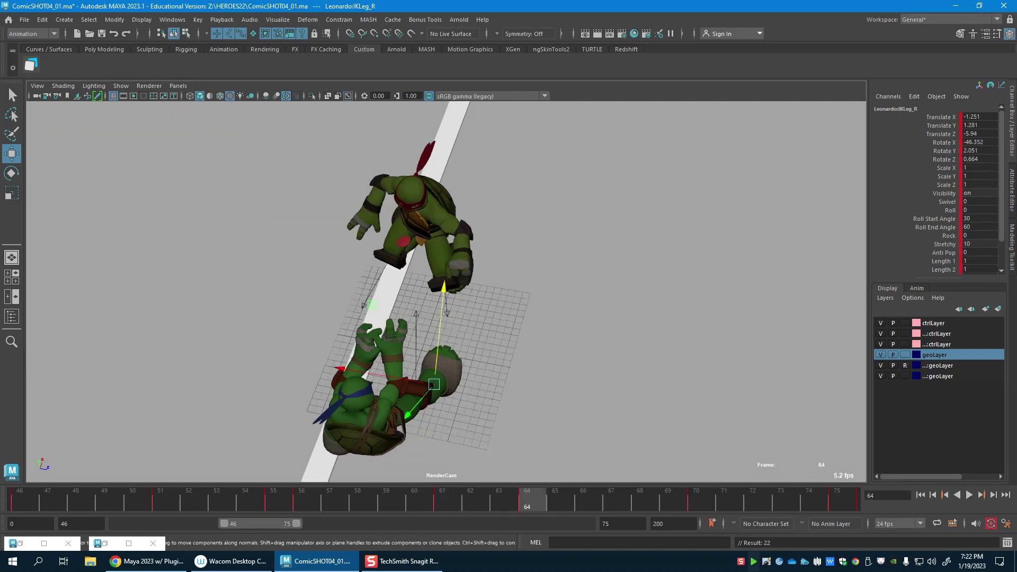
drag(340, 368, 325, 365)
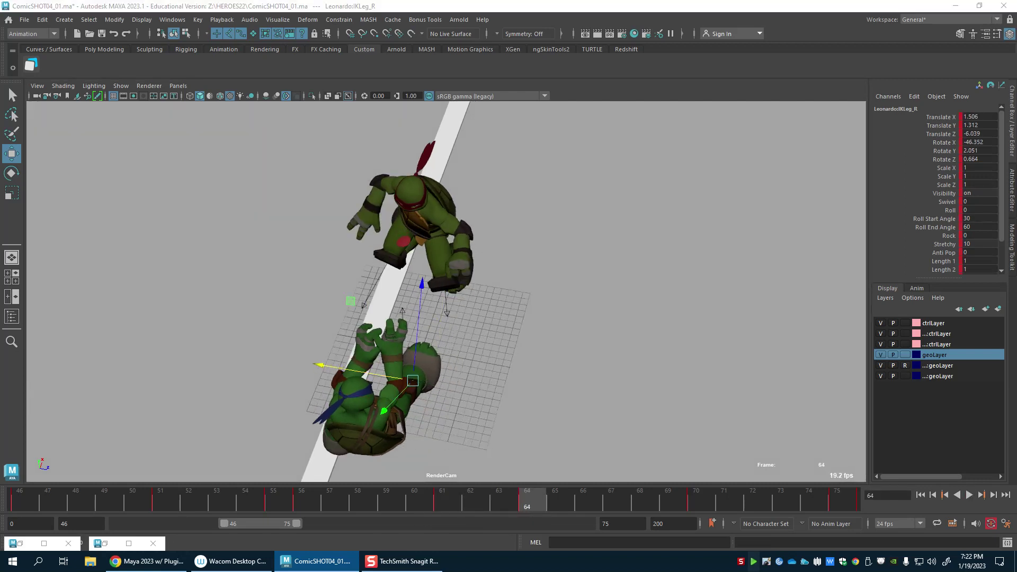
key(w)
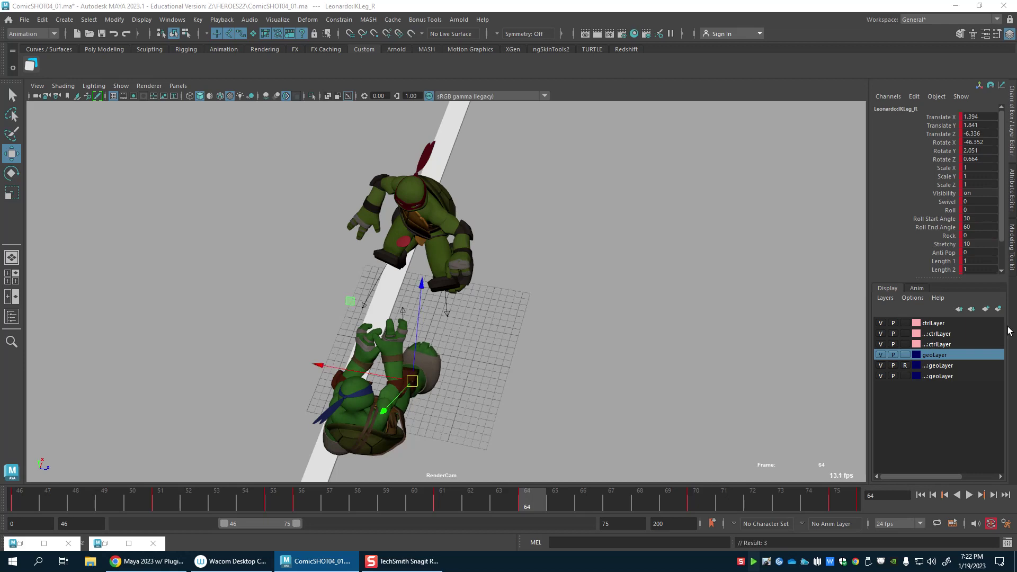
drag(376, 498, 570, 496)
drag(409, 388, 413, 367)
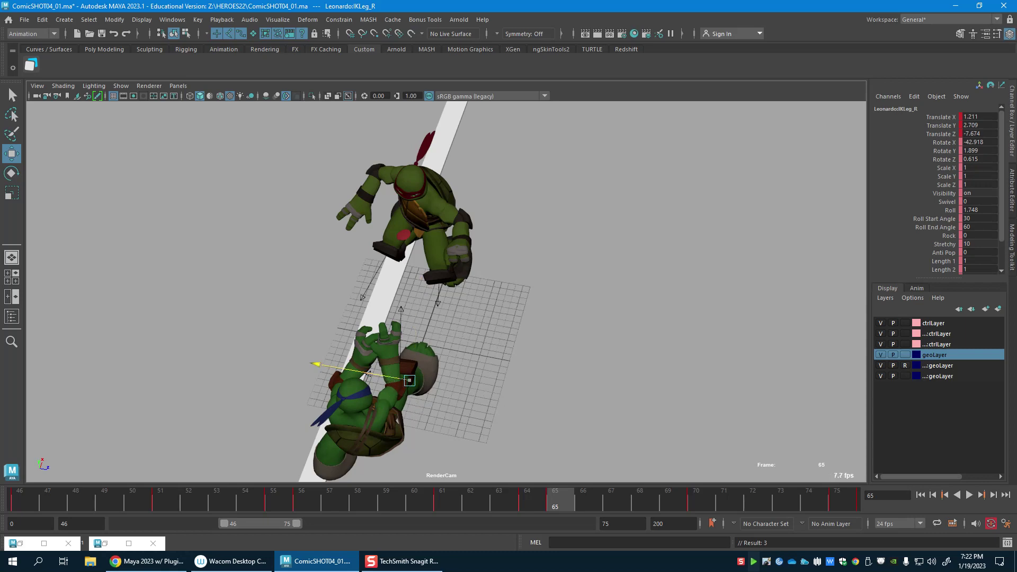
drag(516, 505, 500, 503)
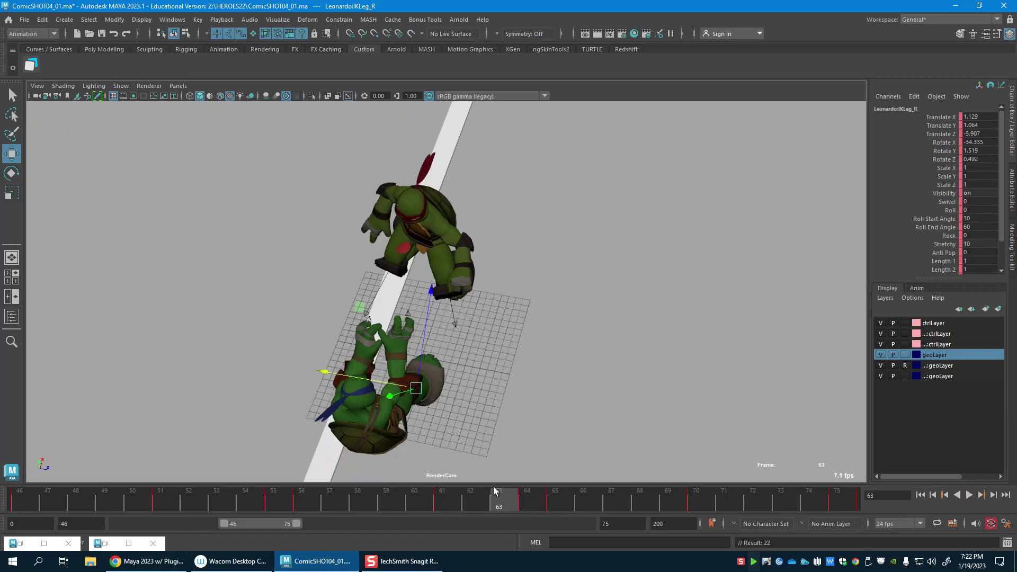
drag(383, 380, 421, 408)
Step: At frame 67, shift Leonardo's right leg IK control to Translate X -0.201 and play back the leg motion
drag(529, 501, 612, 507)
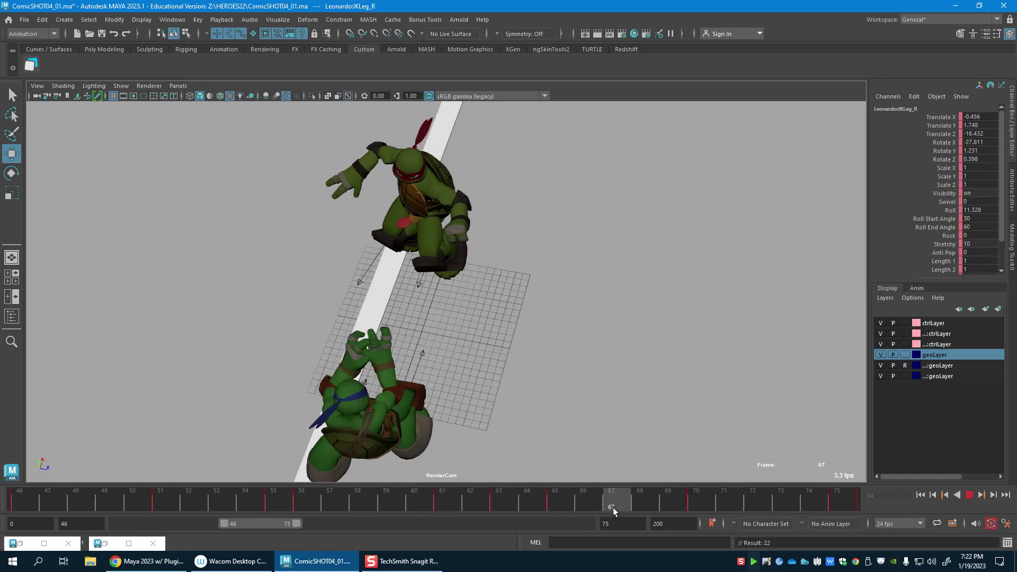
drag(371, 437, 426, 449)
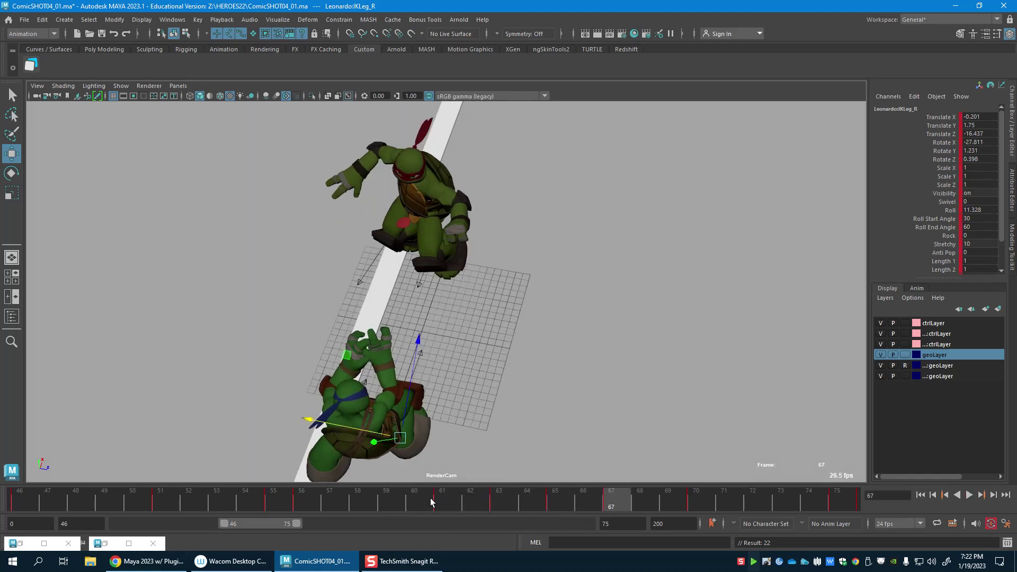
key(alt+v)
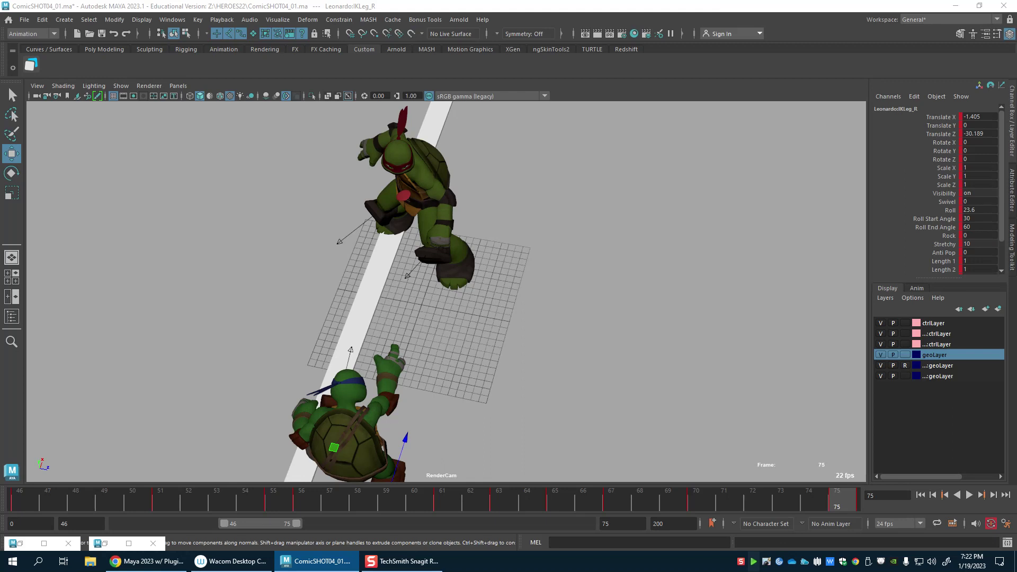
Step: At frame 75, rotate Leonardo's right shoulder control to about X -44.6, Y 34.4, Z 60.5
click(373, 430)
key(e)
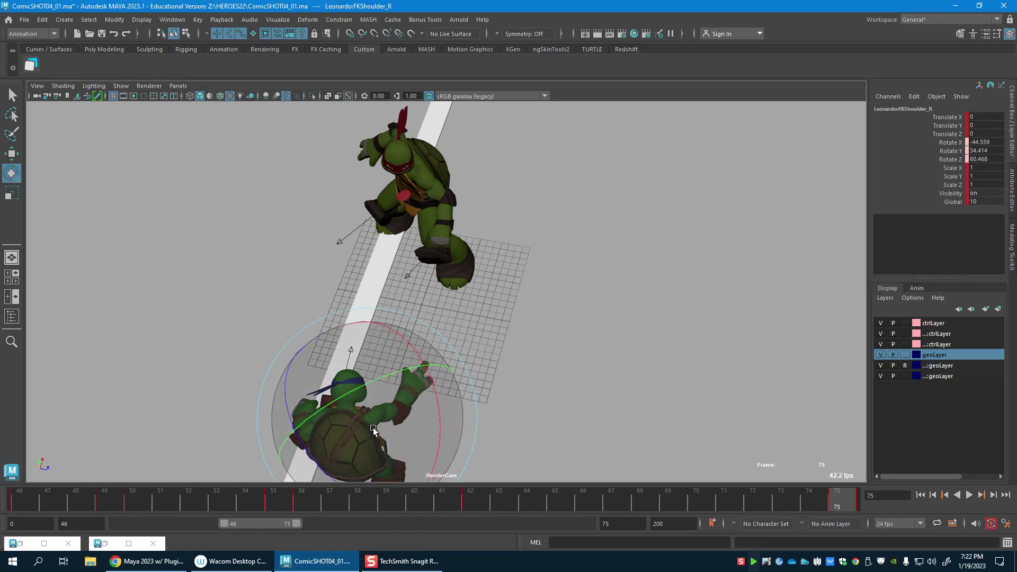
drag(373, 430, 642, 431)
key(w)
Step: Rotate Leonardo's right elbow control at frame 75 so the forearm points up toward the other turtle
click(397, 412)
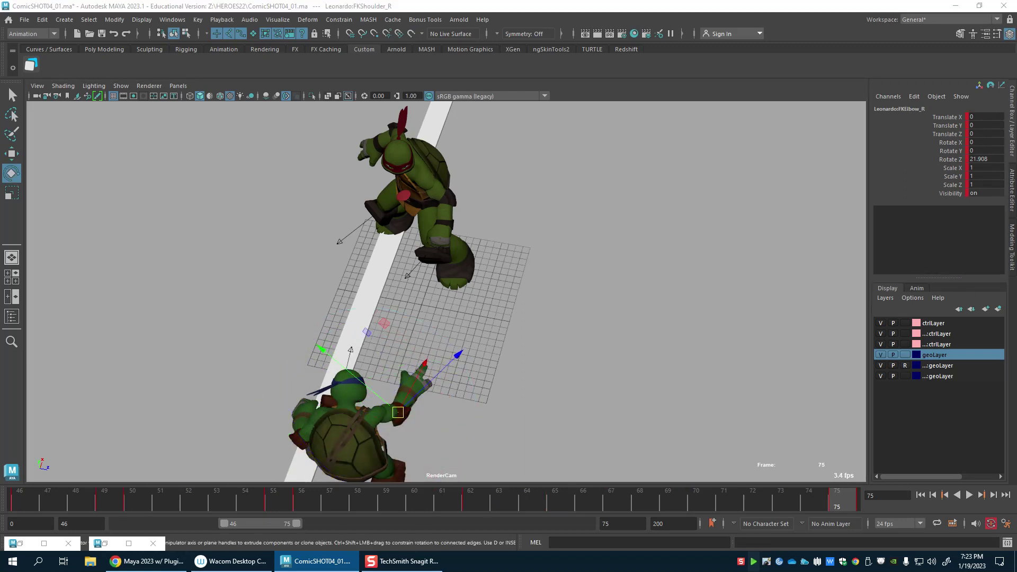
key(e)
drag(450, 394, 454, 401)
Step: Curl the second joint of Leonardo's right index finger to about Rotate Y 64.8 at frame 75
key(w)
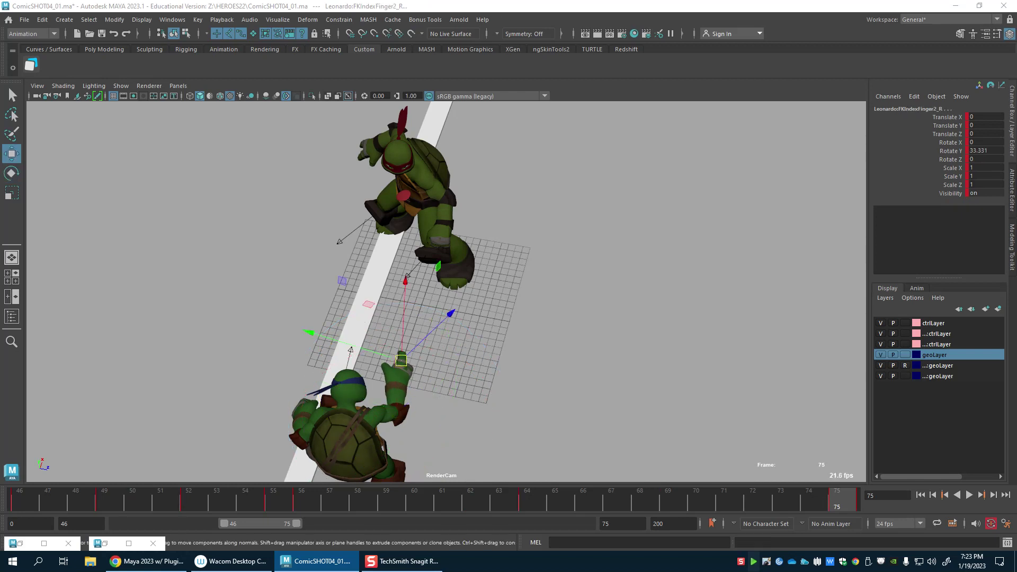
key(e)
drag(447, 337, 448, 321)
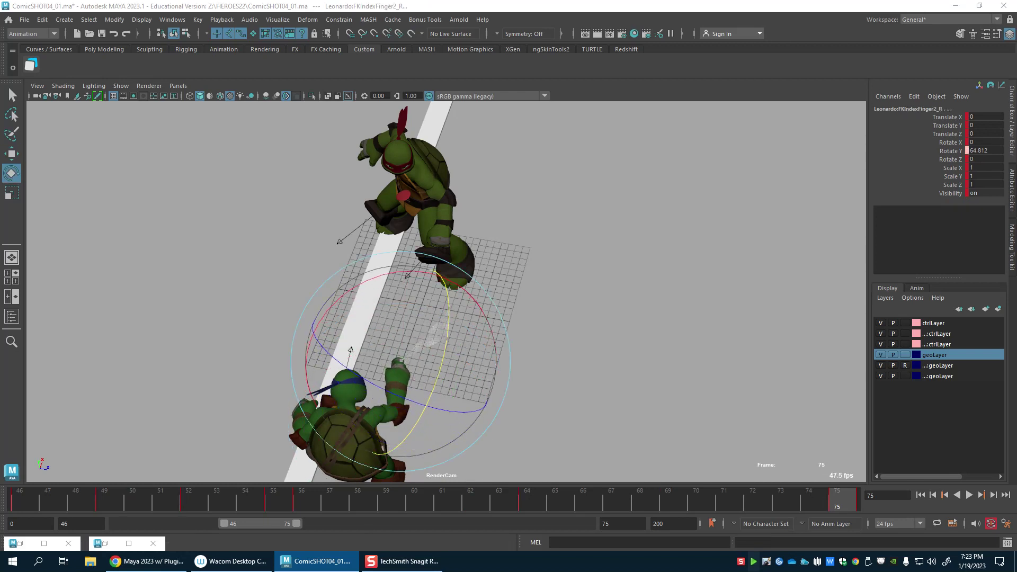
key(w)
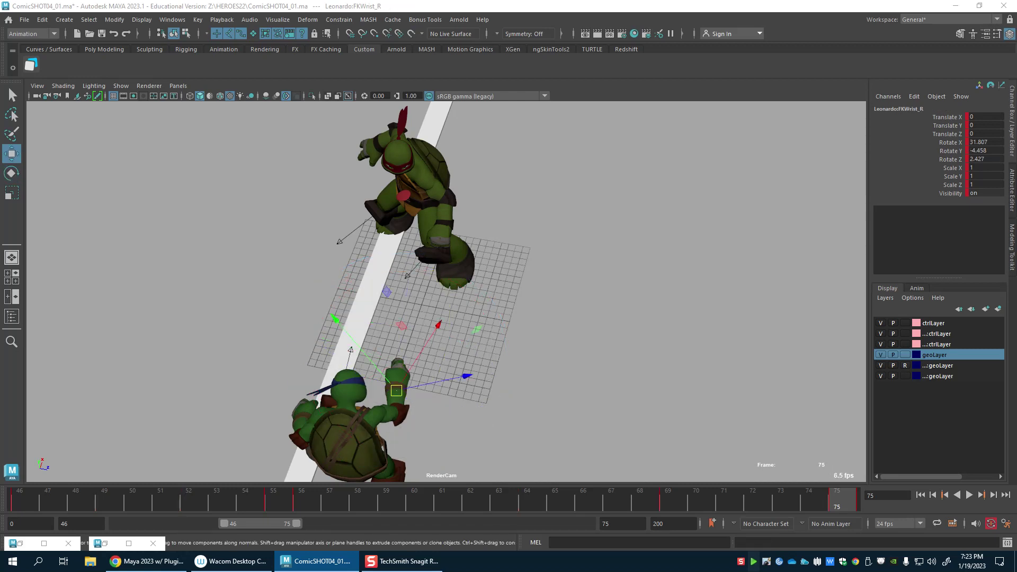
Step: Rotate Leonardo's right thumb base control to X 13.119, Y 25.414, Z 16.547 and key it at frame 75
click(391, 375)
key(e)
drag(424, 419, 413, 402)
key(s)
key(w)
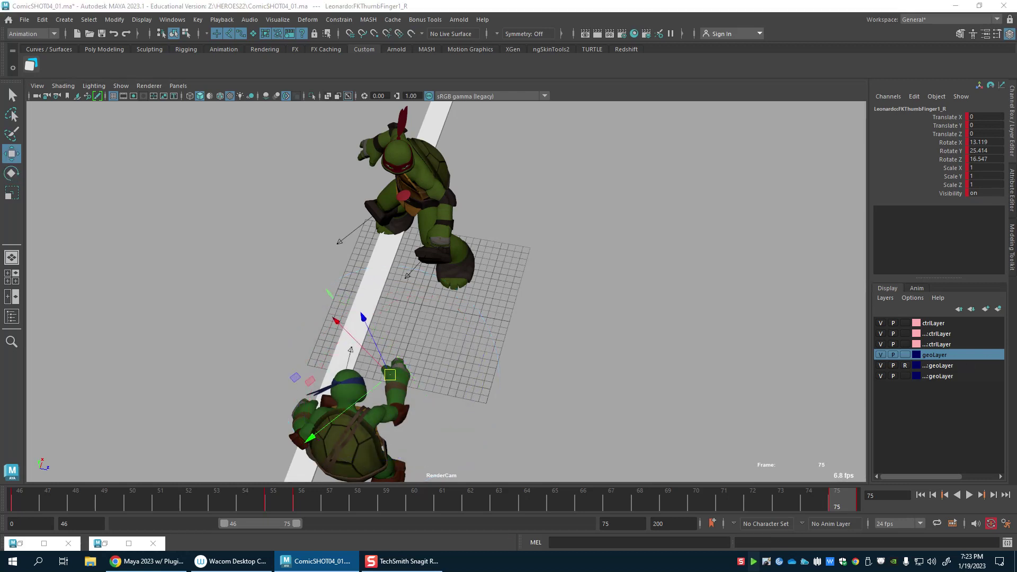
Step: At frame 62, rotate Leonardo's upper spine control to about Rotate X -28.8 and key it
click(348, 384)
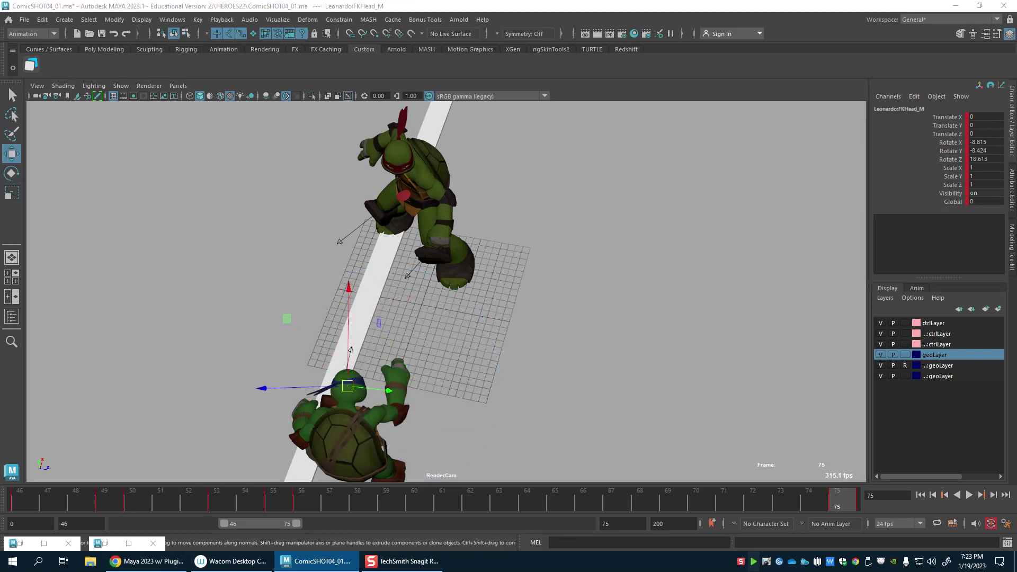
click(348, 422)
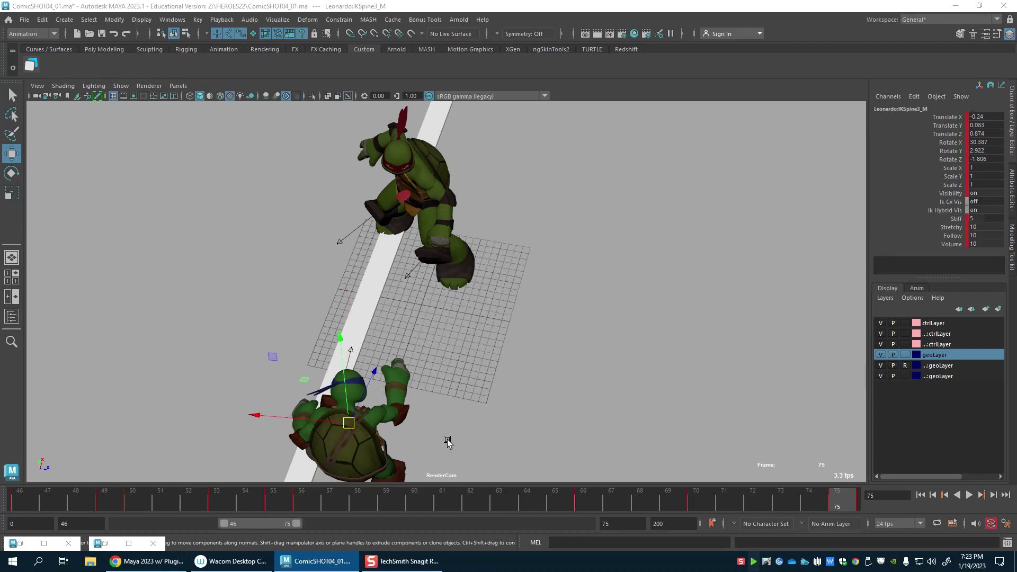
drag(292, 508, 470, 505)
key(e)
drag(323, 431, 327, 482)
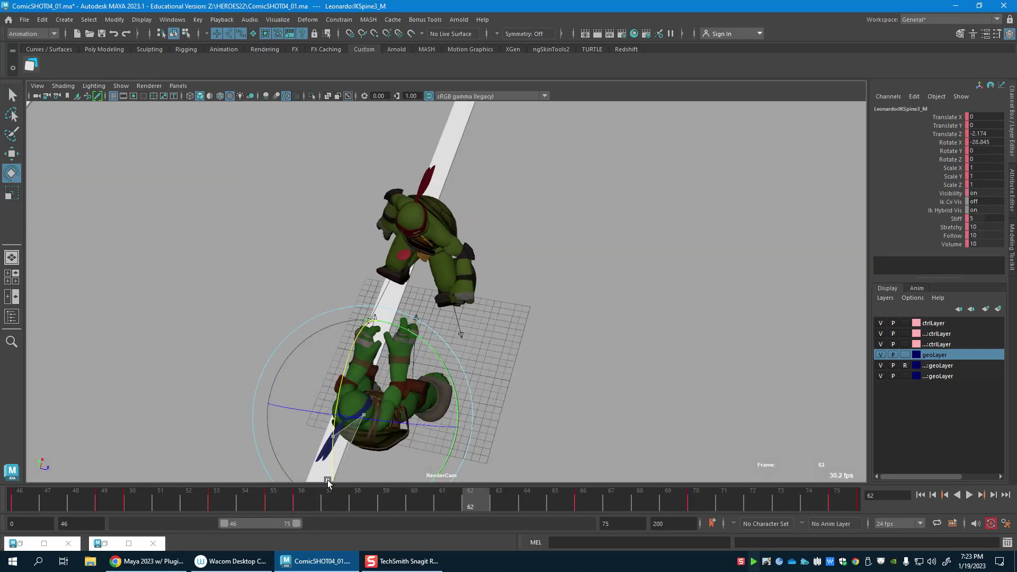
key(w)
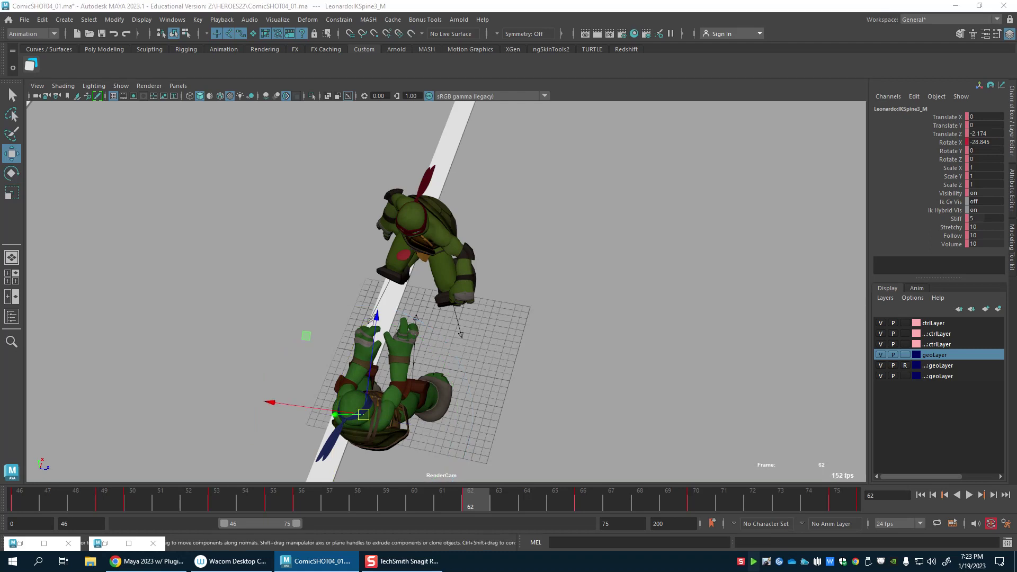
key(s)
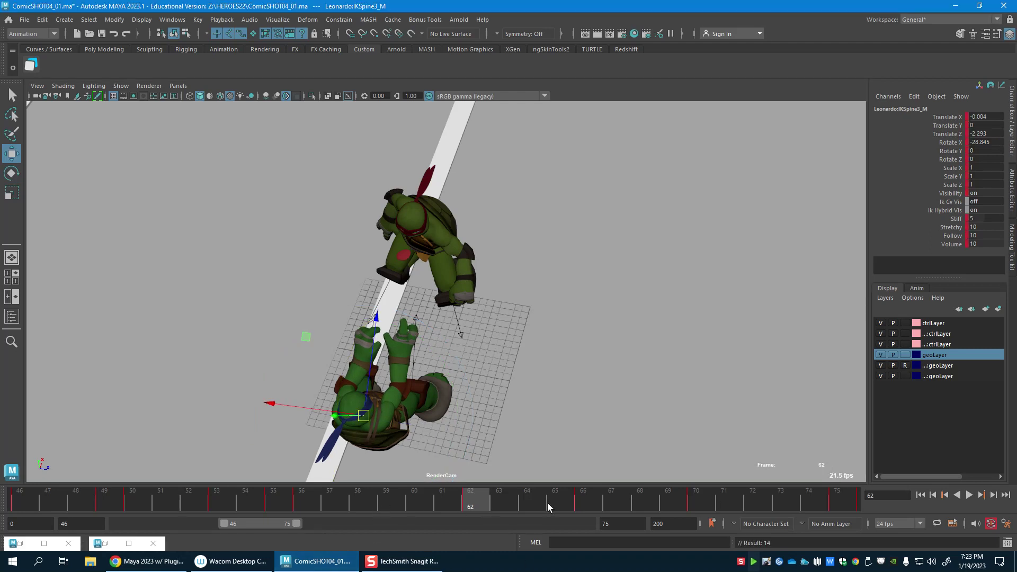
Step: At frame 66, tilt Leonardo's upper spine control to about Rotate X -23.1 with Translate Z -2.885 and key it
drag(547, 503, 597, 502)
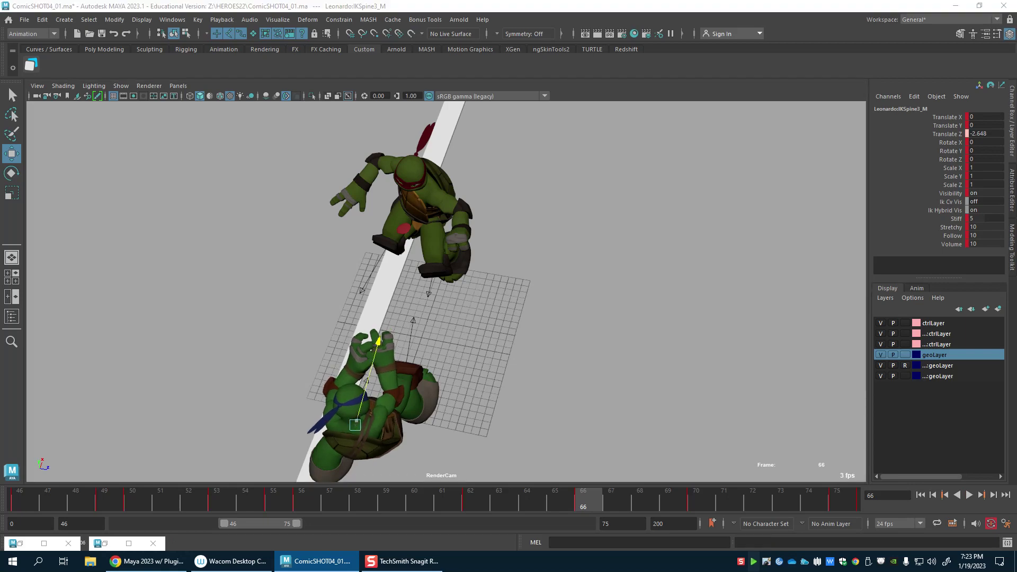
key(e)
drag(380, 361, 355, 426)
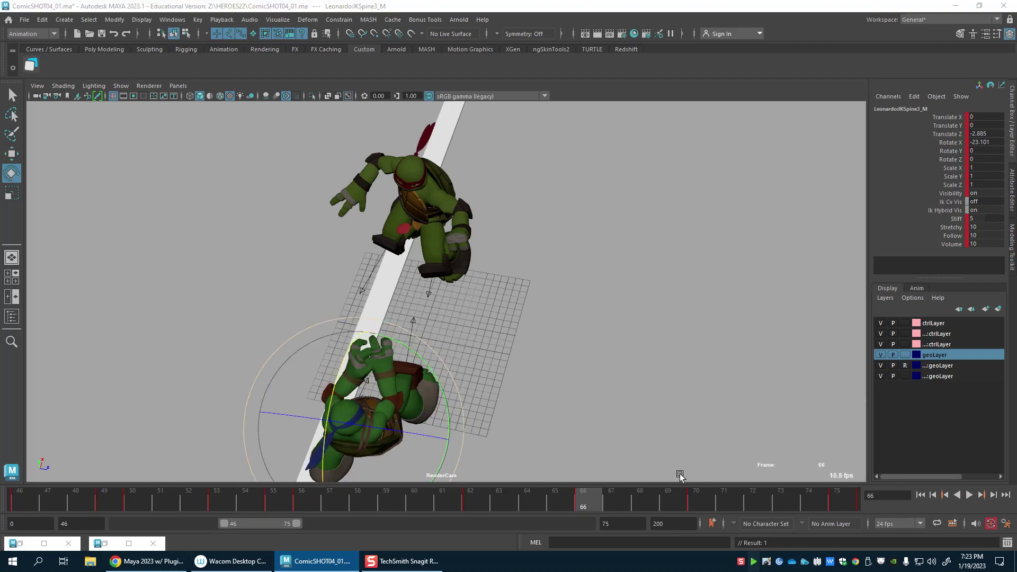
key(s)
key(alt+v)
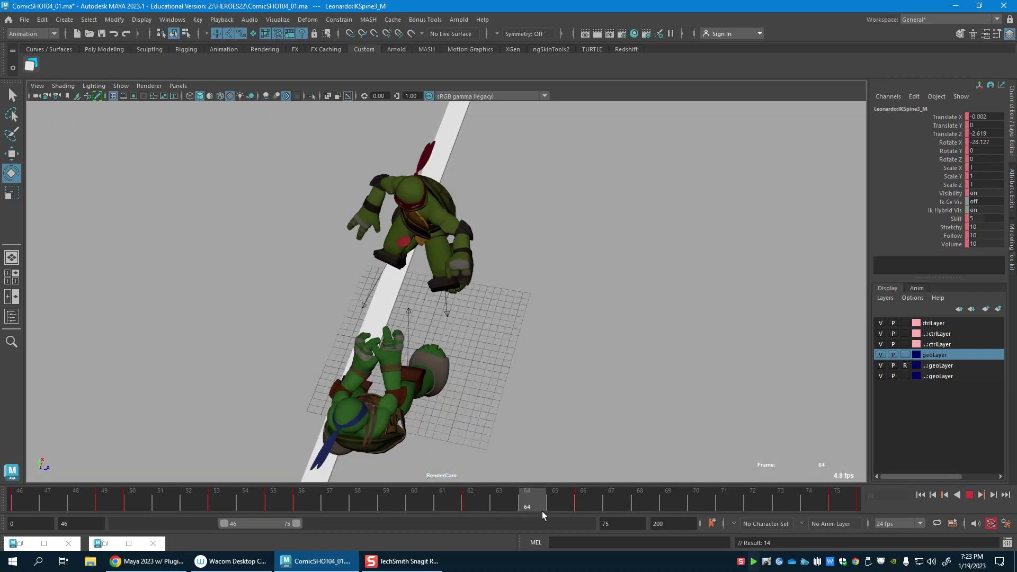
Step: At frame 75, twist Leonardo's upper spine control to about X 22.9, Y -17.7, Z -1.5
drag(542, 510, 847, 507)
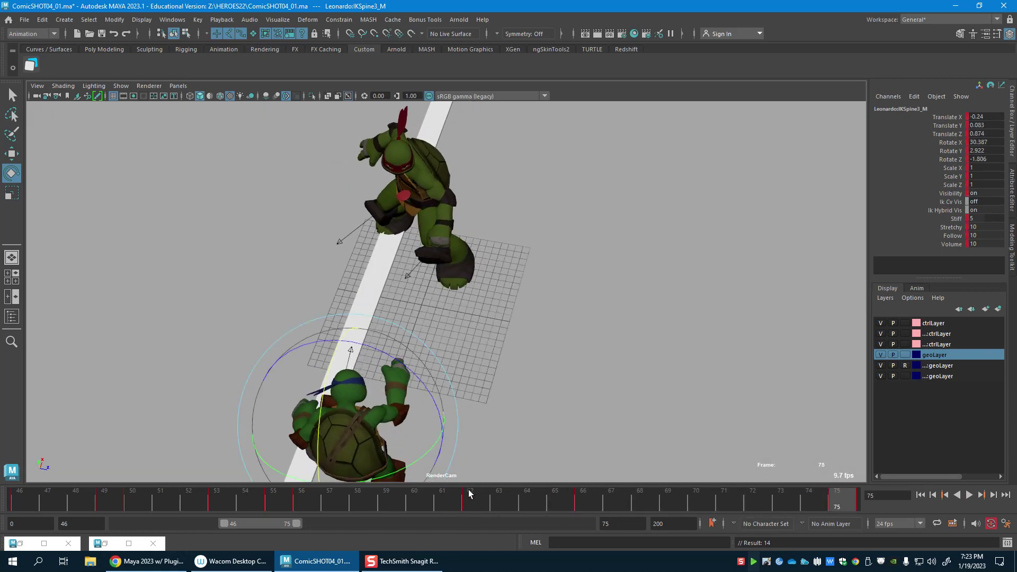
drag(414, 458, 377, 473)
drag(393, 397, 403, 414)
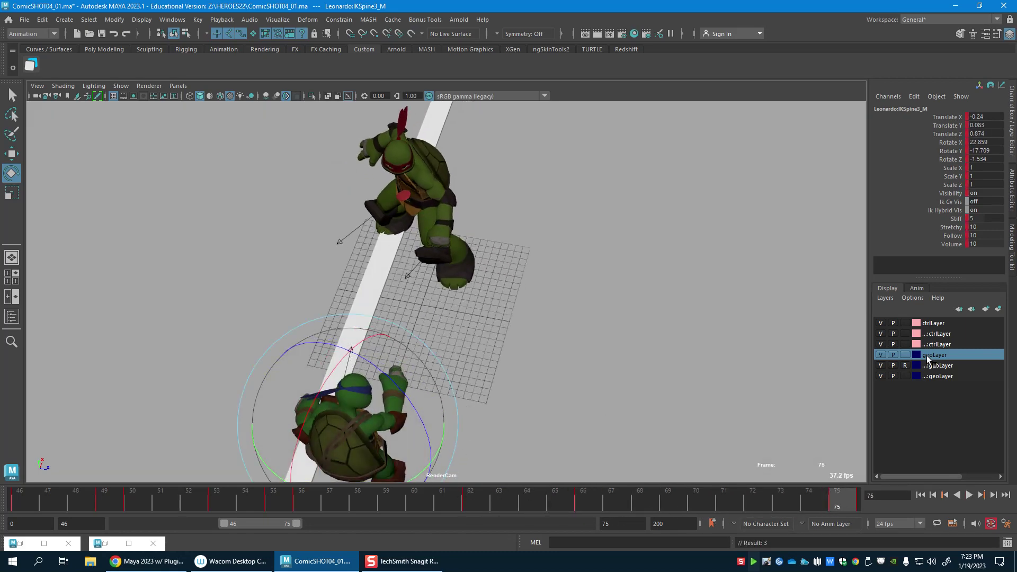
Step: At frame 75, rotate Leonardo's right shoulder to about X -53.3, Y 20.9, Z 29.2 and left shoulder to X -28.4, Y 29.0, Z 4.5
key(w)
key(e)
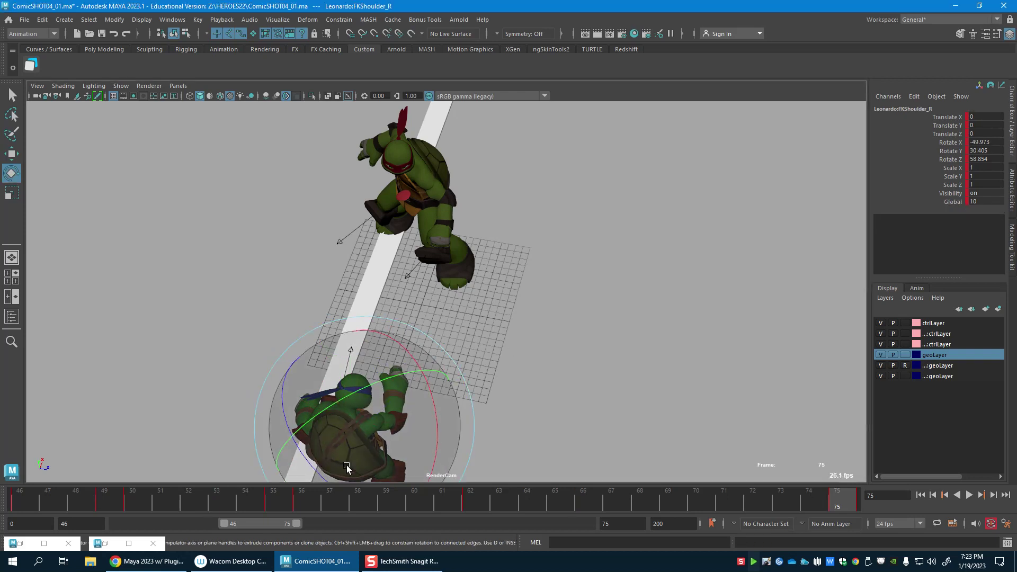
drag(348, 468, 390, 445)
key(w)
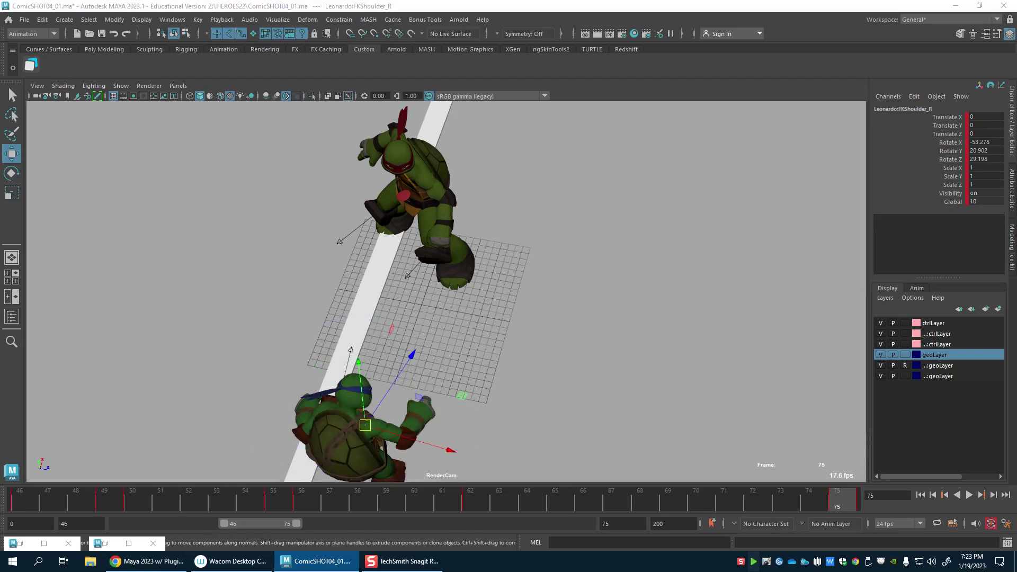
key(e)
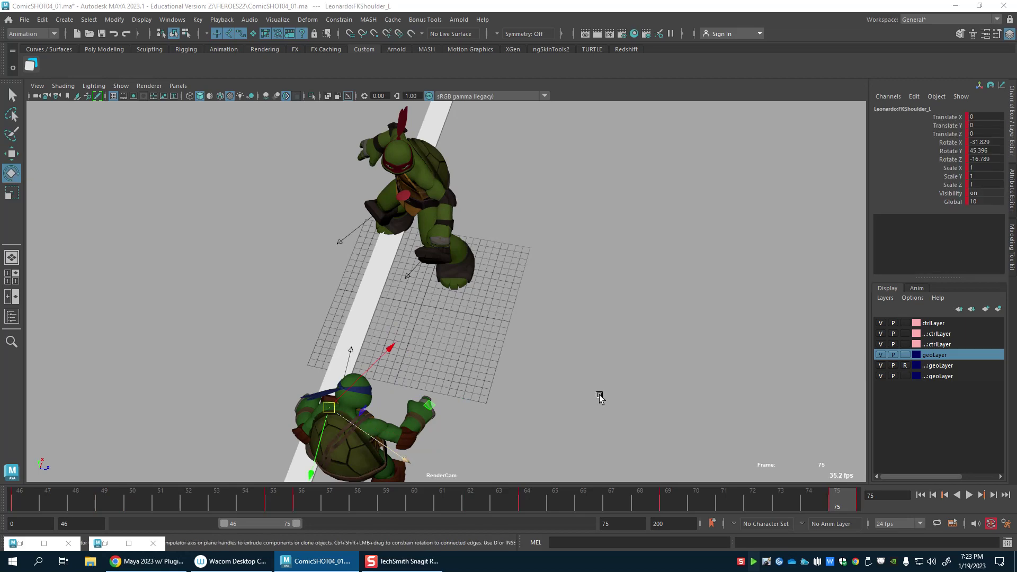
drag(371, 454, 391, 467)
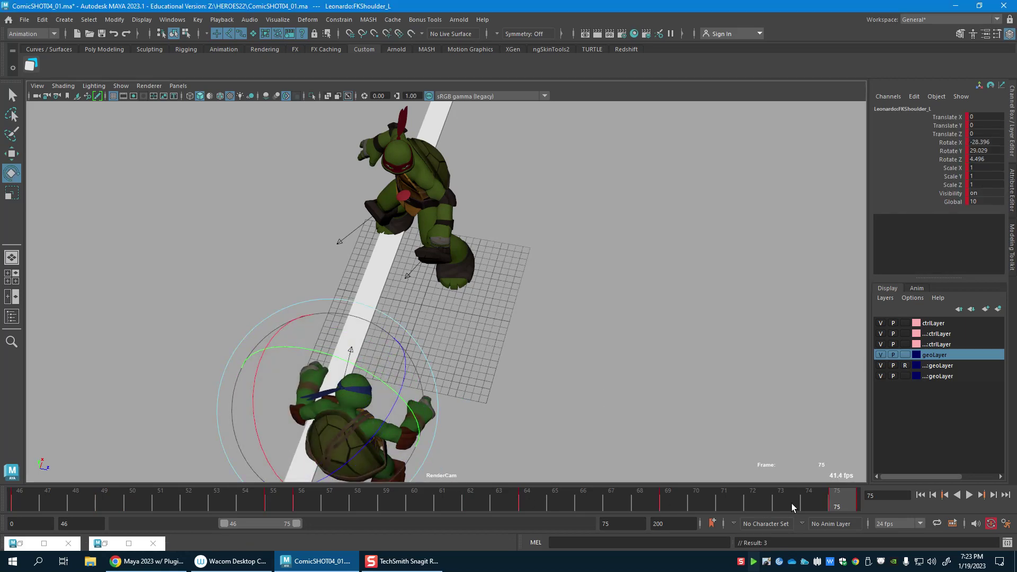
Step: At frame 64, rotate Leonardo's left shoulder control to swing the arm away from the right arm, and key it
mouse_move(539, 510)
mouse_down()
mouse_move(488, 499)
mouse_move(627, 513)
mouse_move(540, 504)
mouse_up()
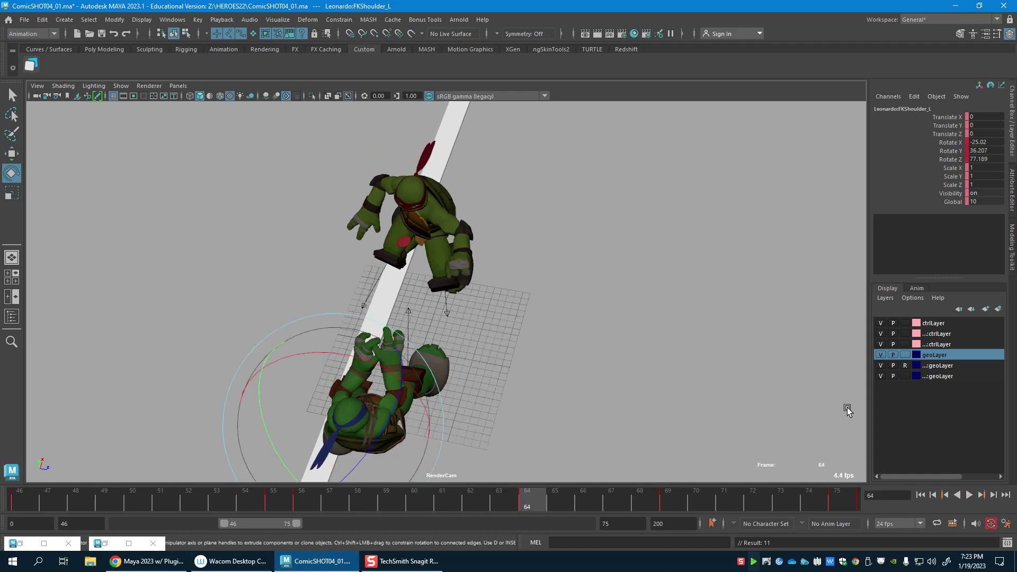
key(w)
key(e)
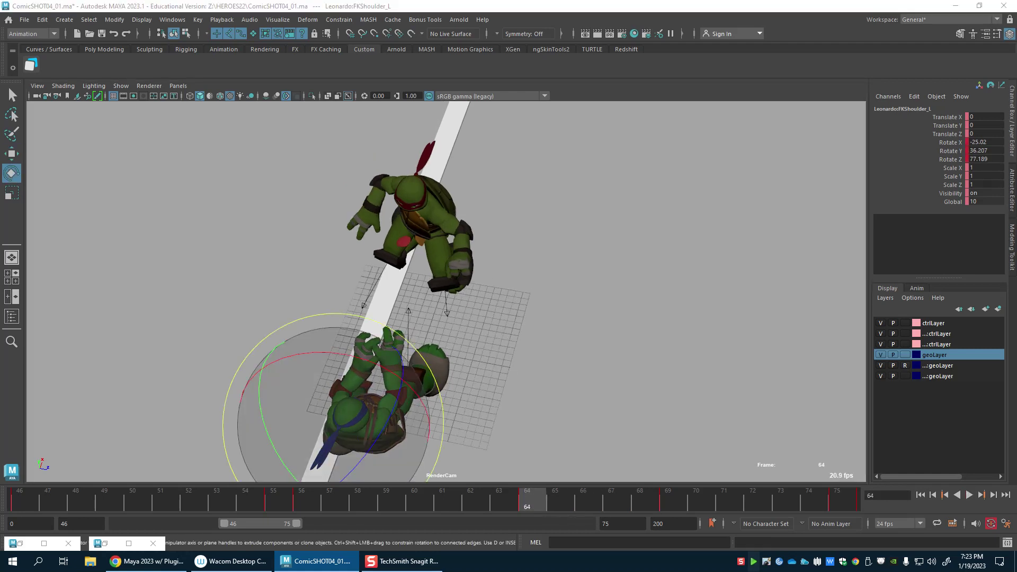
drag(398, 400, 382, 380)
key(w)
key(s)
Step: Straighten Leonardo's left elbow to Rotate Z 6.557 at frame 64, key it and play back the motion
key(Down)
key(e)
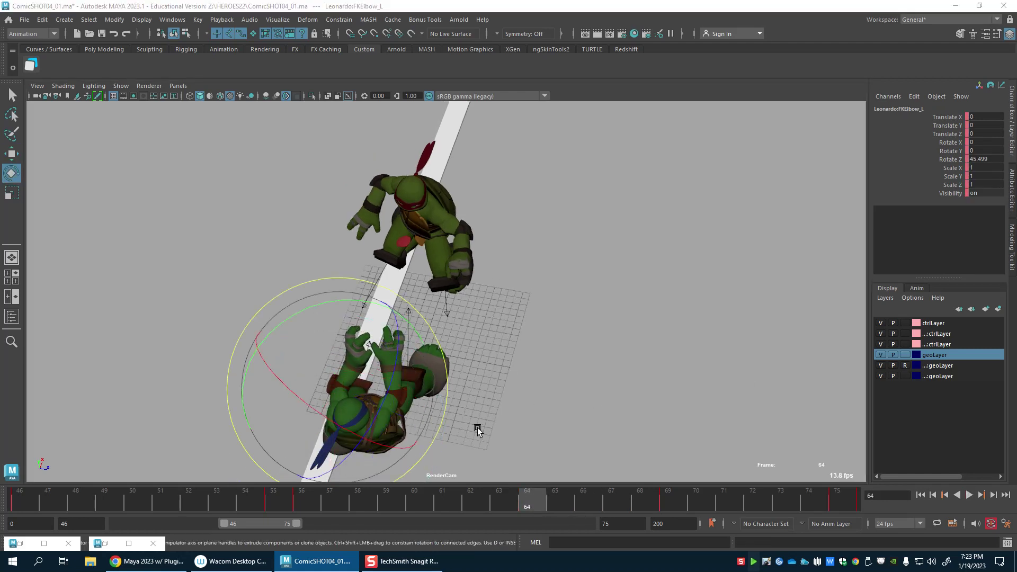
drag(379, 422, 404, 364)
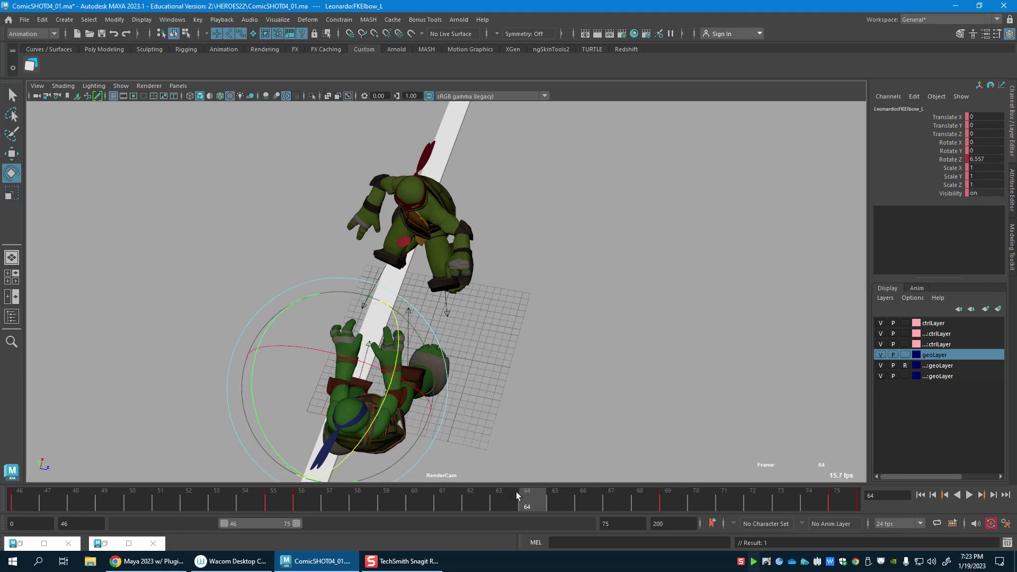
key(s)
mouse_move(515, 498)
mouse_down()
mouse_move(340, 502)
mouse_move(770, 544)
mouse_move(878, 541)
mouse_move(919, 525)
mouse_up()
click(969, 496)
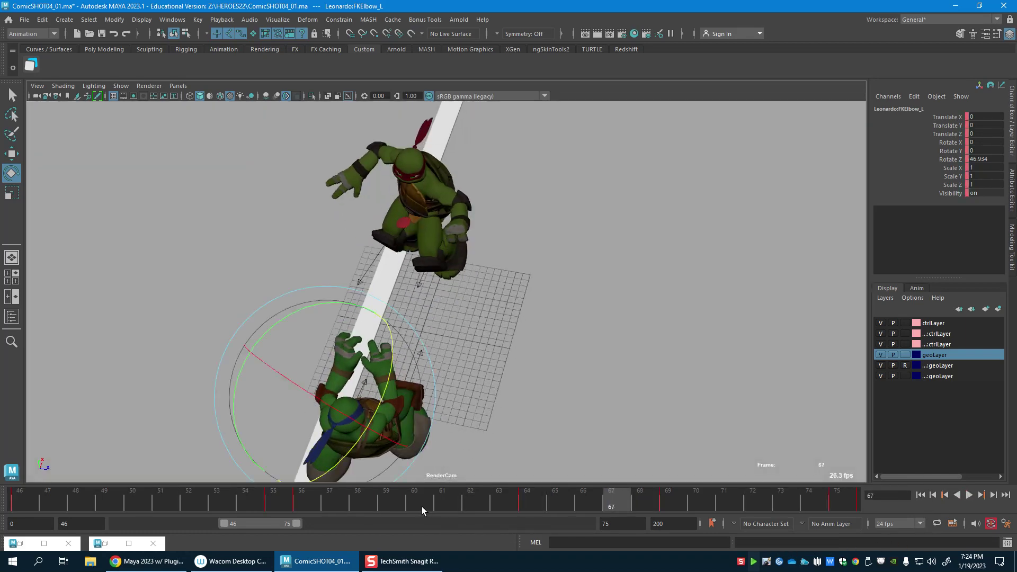
Step: Reposition Leonardo's left leg IK control at frame 63 to about X 0.779, Y 2.432, Z -8.902
mouse_move(371, 502)
mouse_down()
mouse_move(360, 506)
mouse_move(497, 517)
mouse_move(482, 517)
mouse_up()
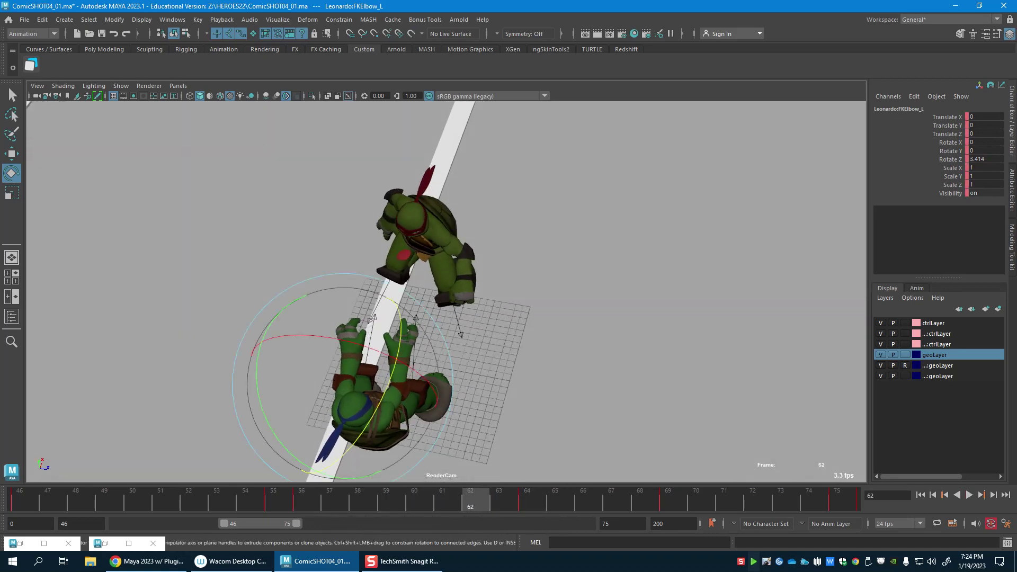
key(w)
click(353, 396)
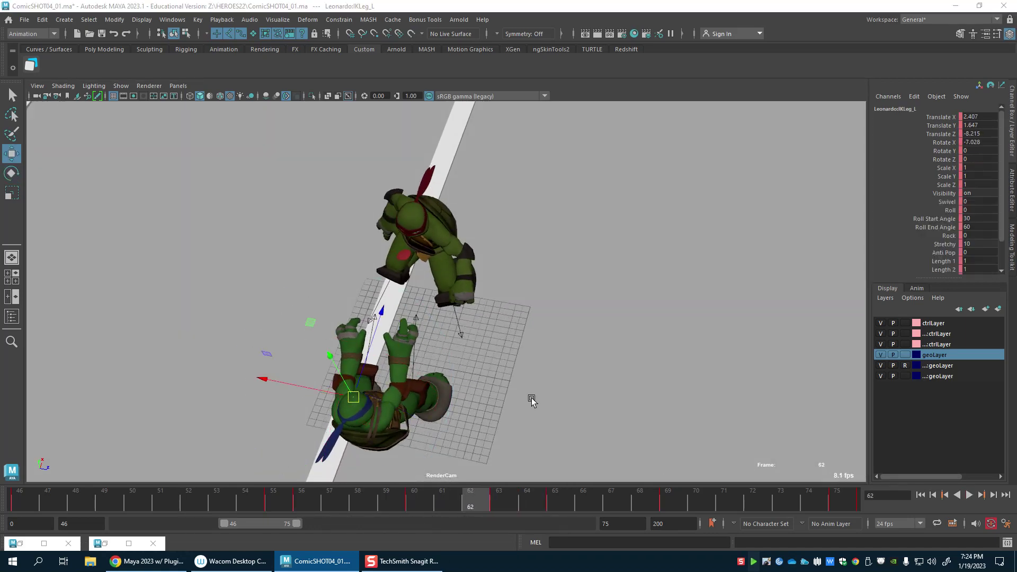
click(421, 494)
mouse_move(335, 397)
mouse_down()
mouse_move(350, 399)
mouse_move(337, 396)
mouse_up()
click(506, 501)
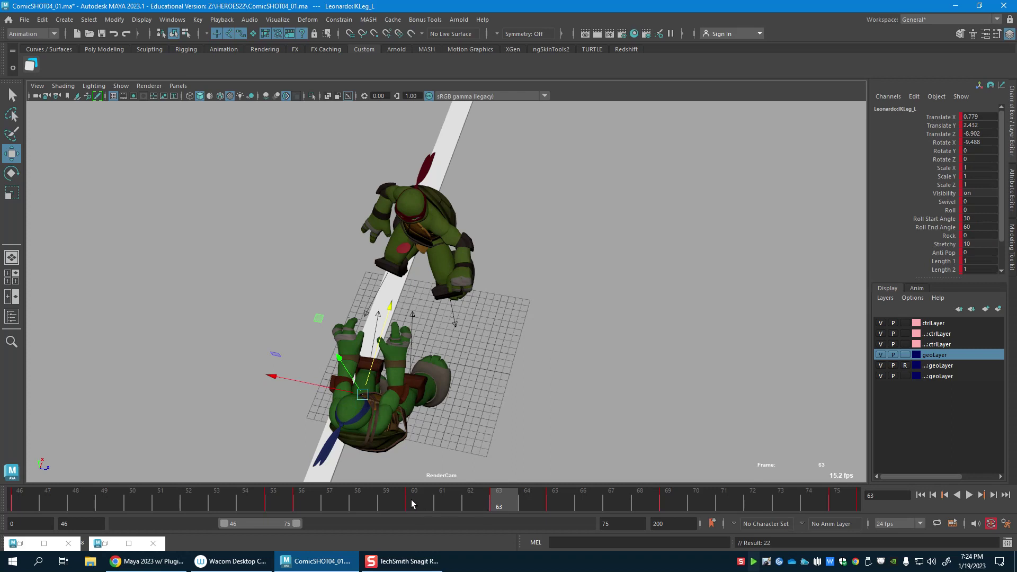
Step: Shift Leonardo's left leg IK control to Translate X 0.068 at frame 65 and move that key to frame 66
drag(413, 504, 557, 508)
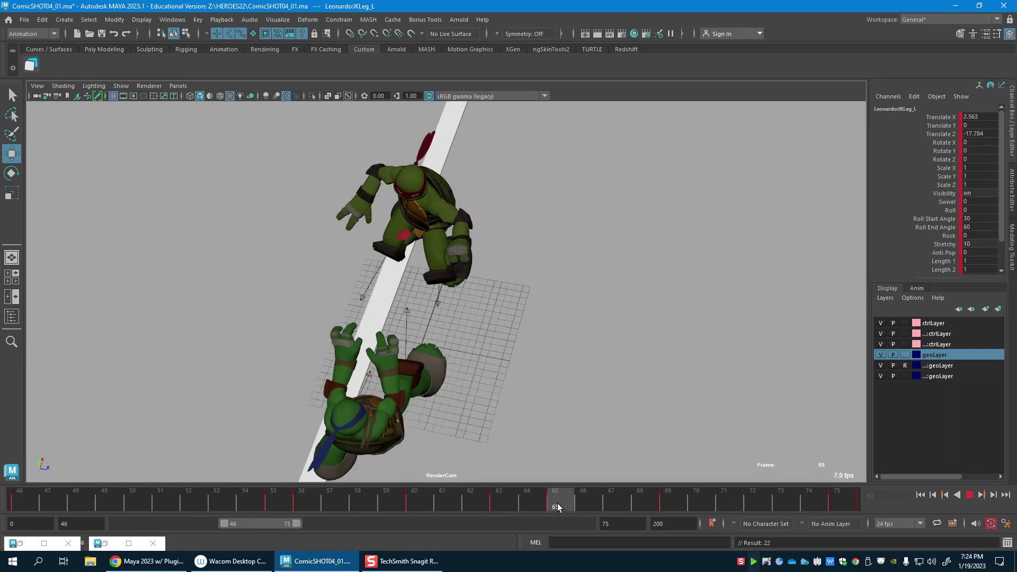
drag(309, 459, 314, 449)
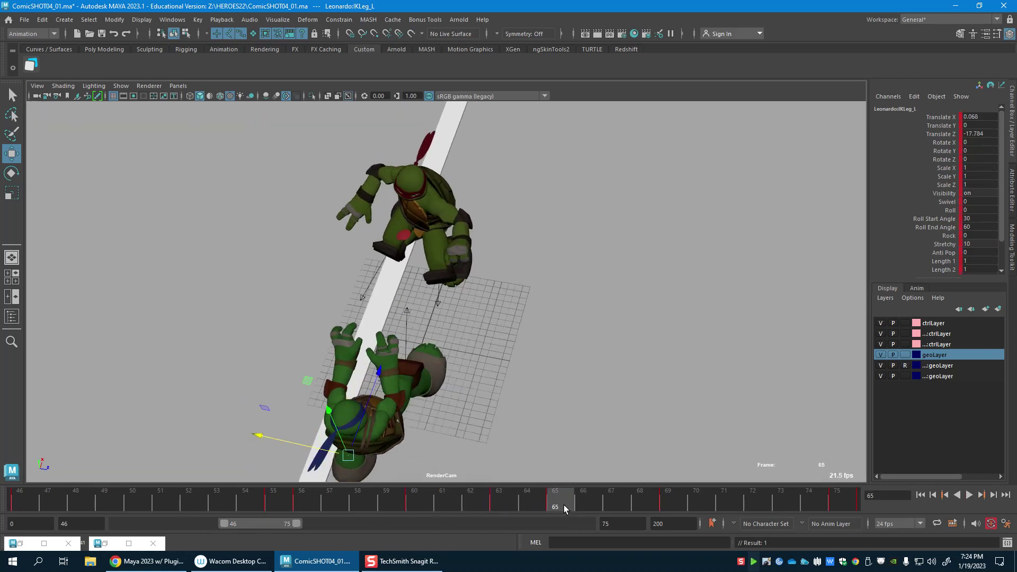
shift+click(563, 506)
drag(562, 505, 593, 504)
drag(504, 507, 589, 511)
key(alt+v)
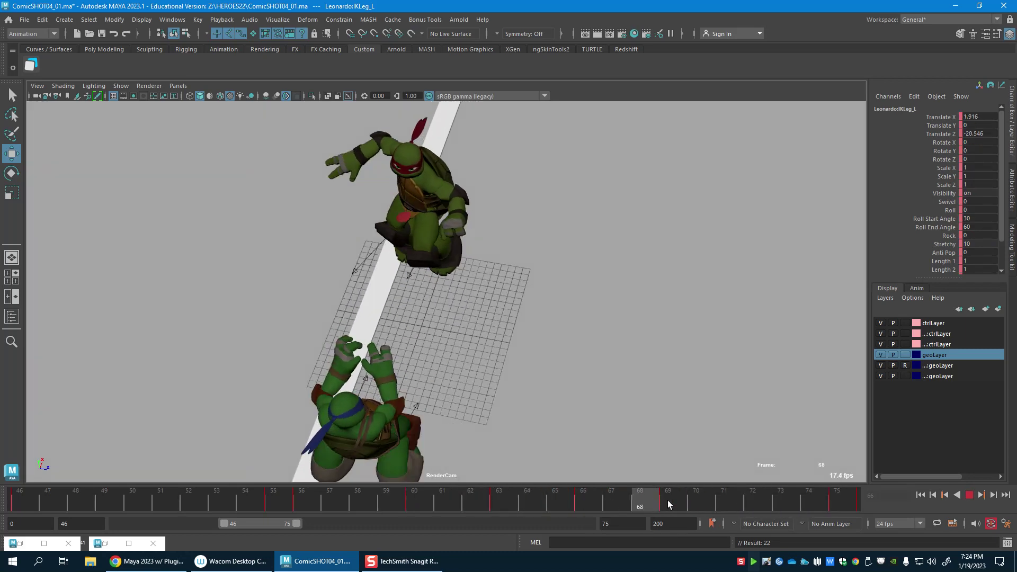
key(alt+v)
Step: Adjust the height of Leonardo's root control at frame 66 and lower it to Translate Y -4.191 at frame 73
key(ctrl+z)
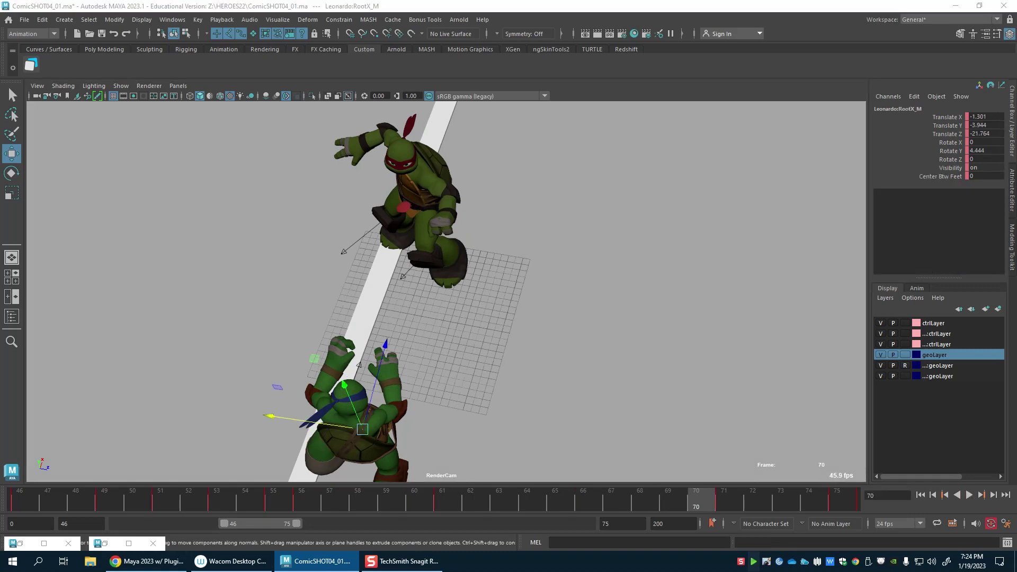
key(alt+v)
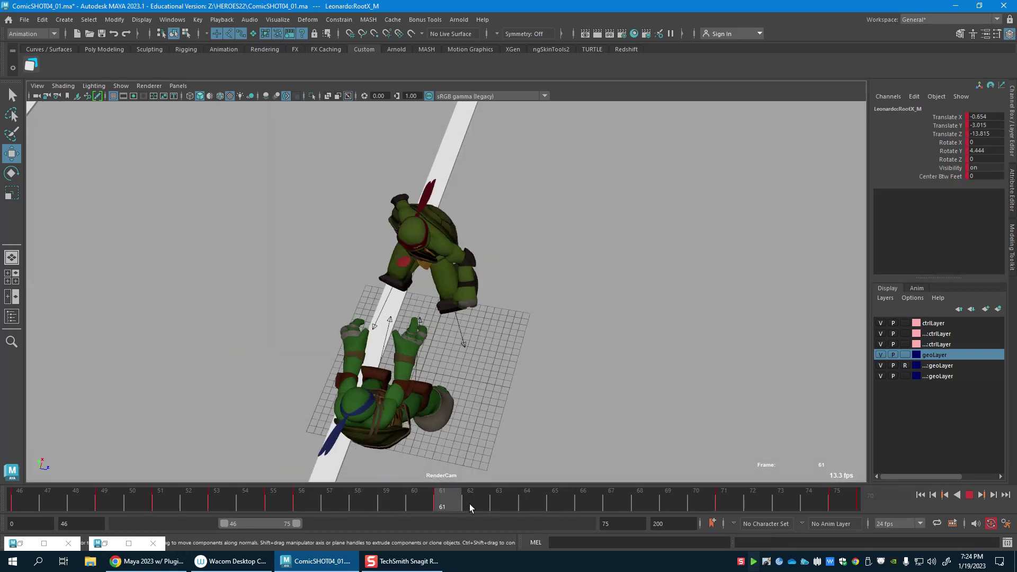
drag(505, 511, 582, 511)
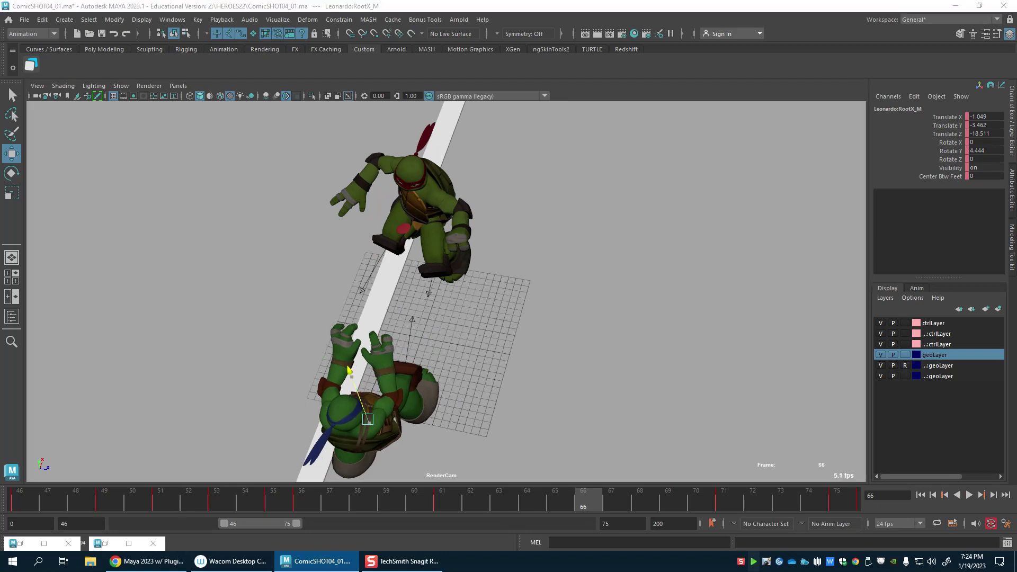
key(alt+v)
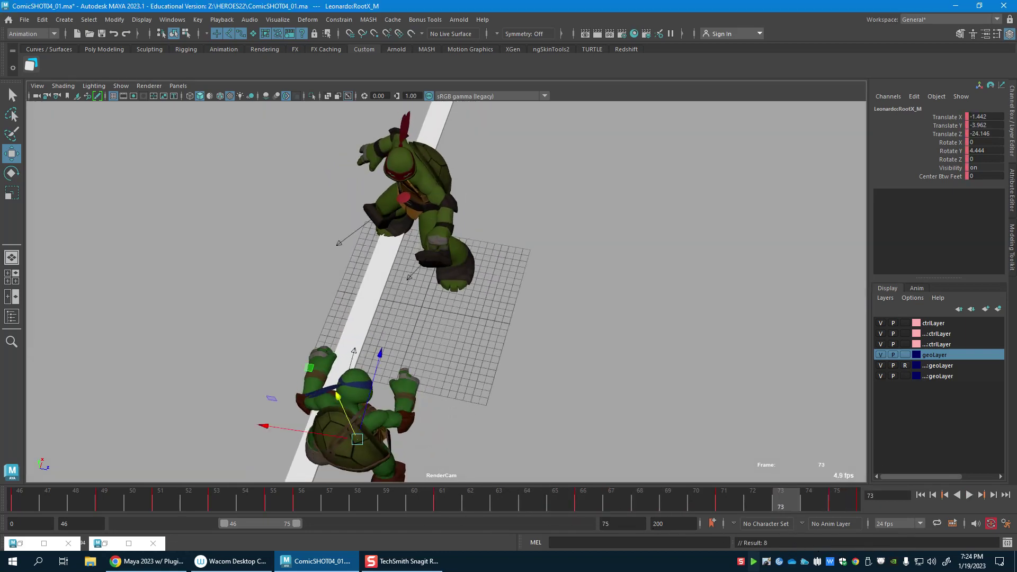
drag(338, 396, 338, 397)
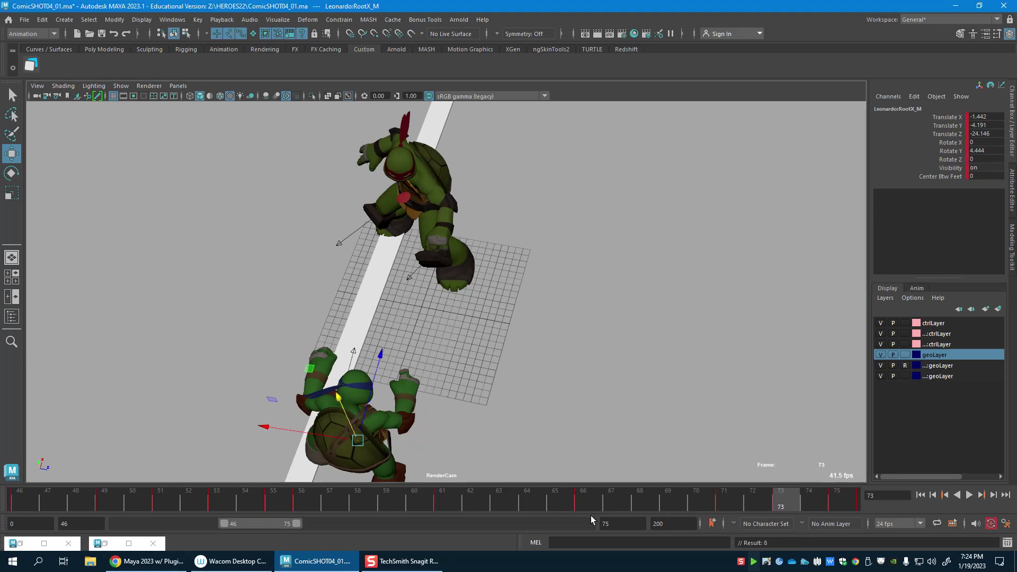
Step: Play back and scrub the shot to review Leonardo's body and left arm motion around frames 53 to 70
drag(586, 506, 298, 490)
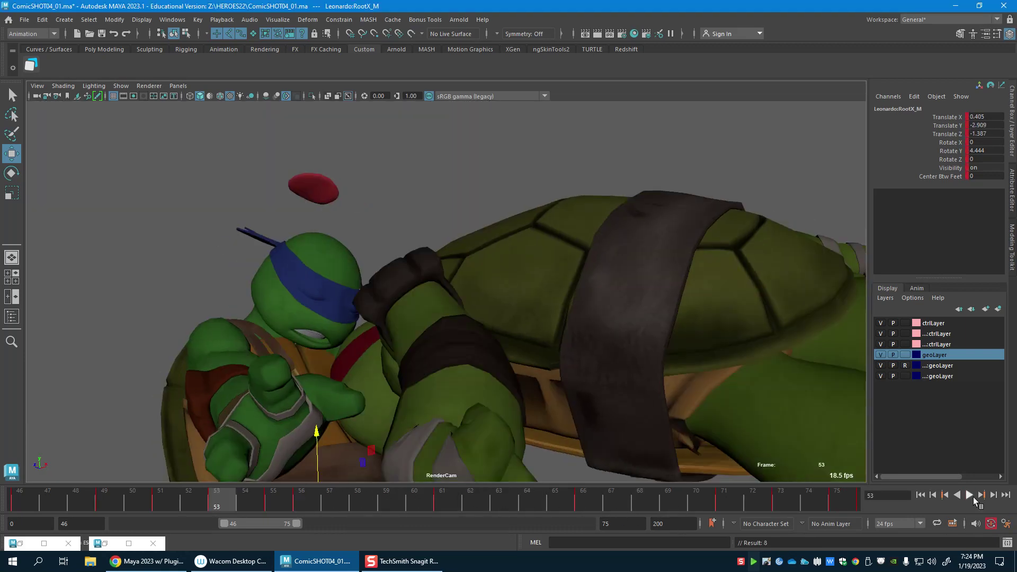
click(969, 495)
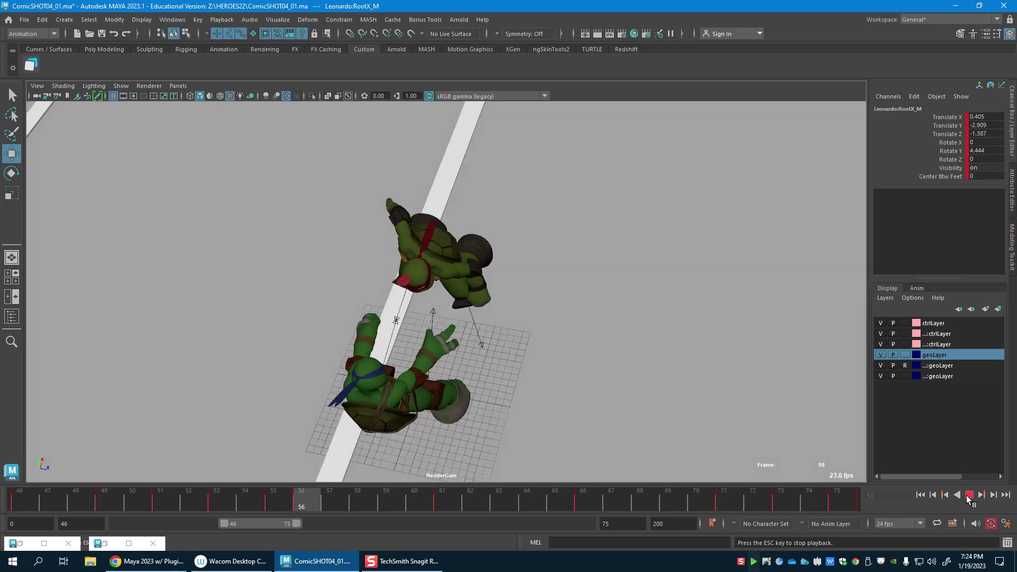
click(969, 495)
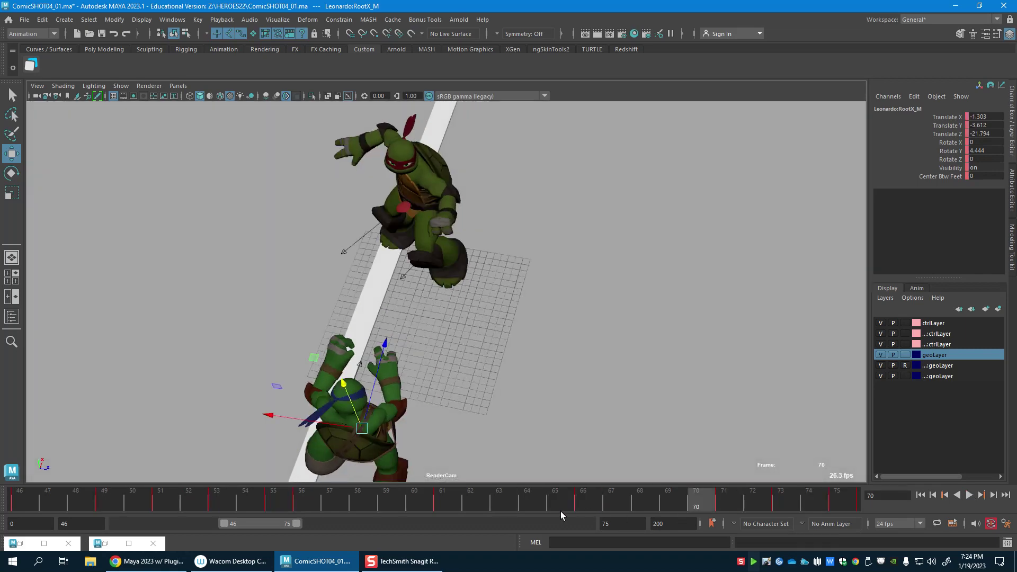
key(alt+v)
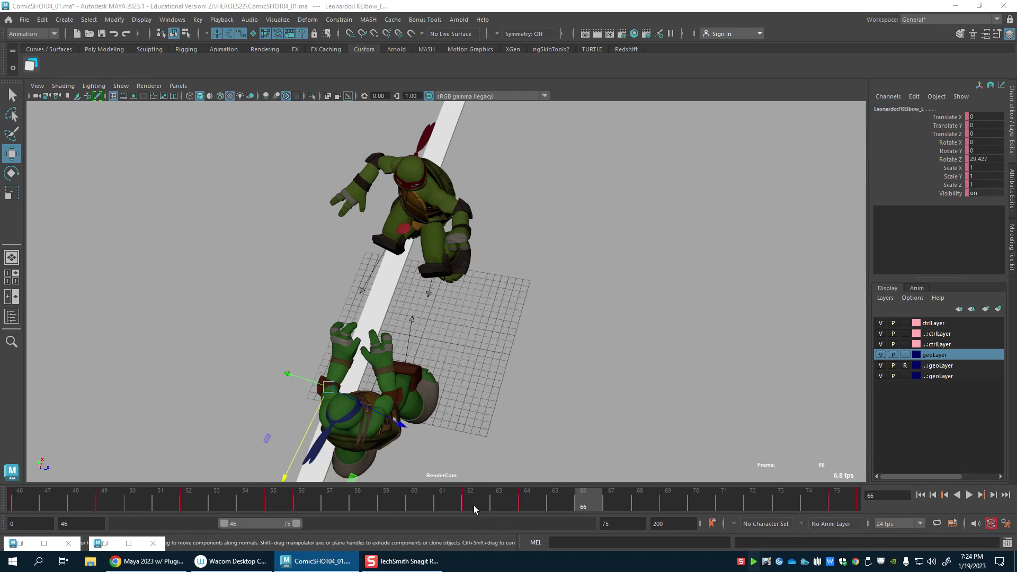
key(alt+v)
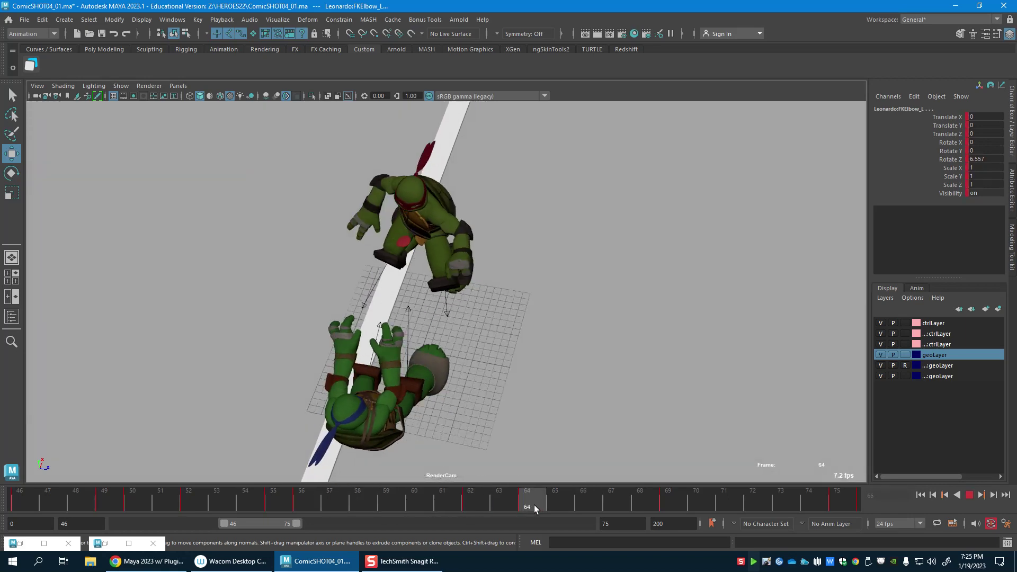
Step: Move Leonardo's left elbow key from frame 64 to frame 66 and play back the shot
click(538, 504)
shift+click(537, 504)
drag(536, 505, 588, 505)
drag(445, 503, 706, 502)
click(676, 500)
shift+click(676, 502)
click(844, 500)
key(alt+v)
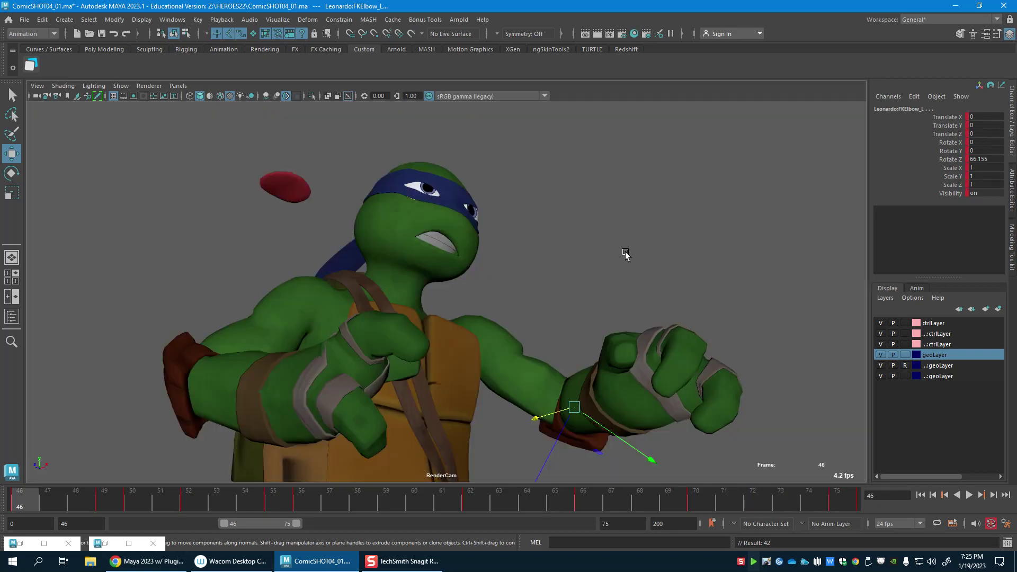
Step: Playblast frames 46 to 75 with nothing selected and review the turtles' motion in the preview and viewport
click(625, 255)
right_click(698, 500)
click(732, 494)
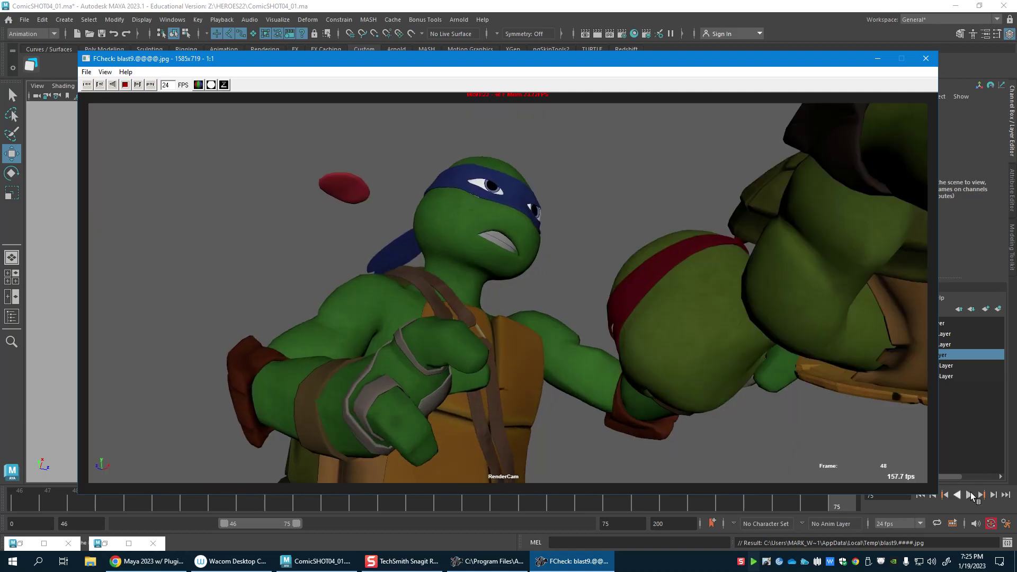
click(971, 494)
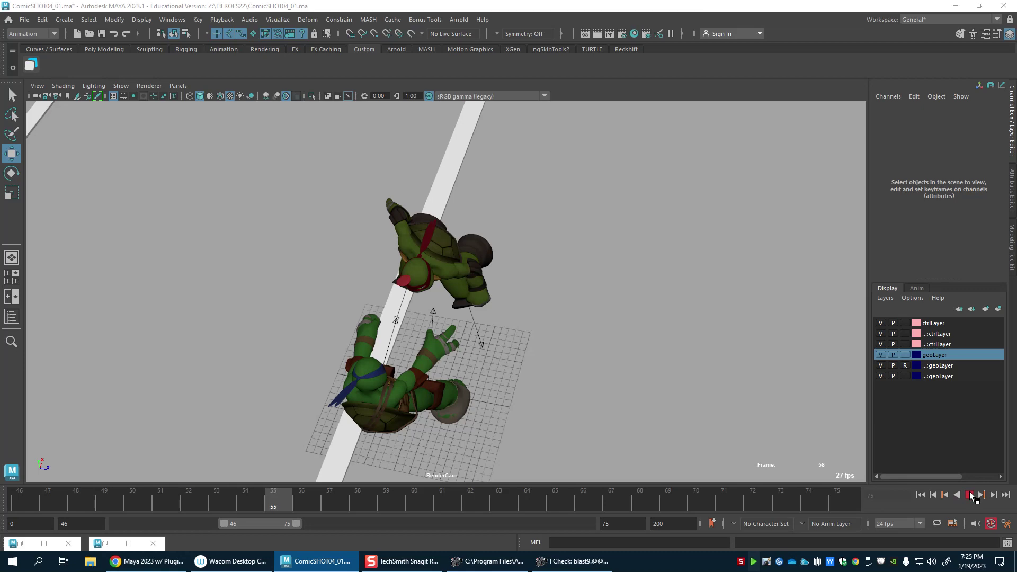
click(969, 495)
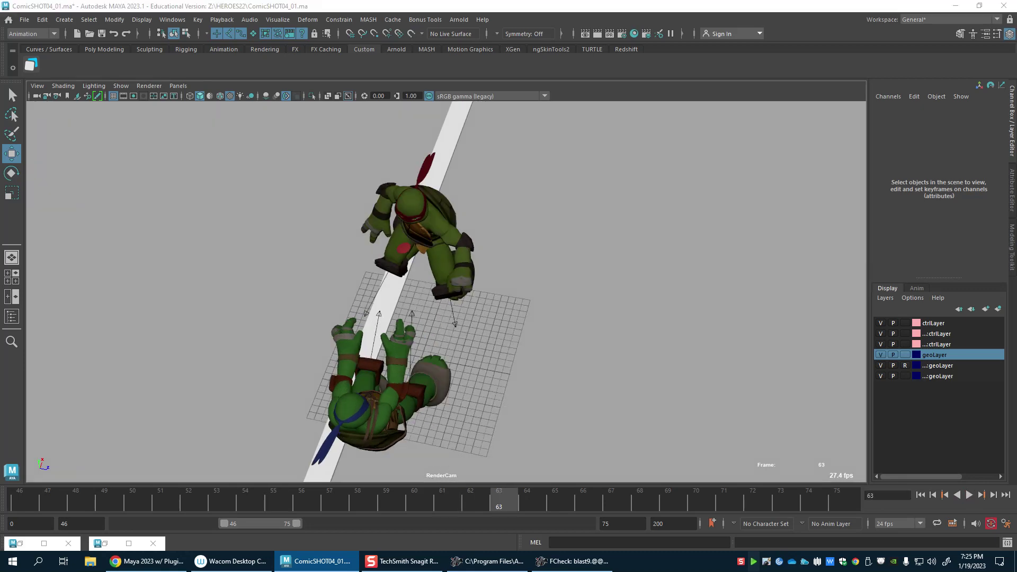
key(ctrl+z)
Step: Try to isolate Leonardo's whole rig in the viewport by selecting it from the Outliner
key(shift+o)
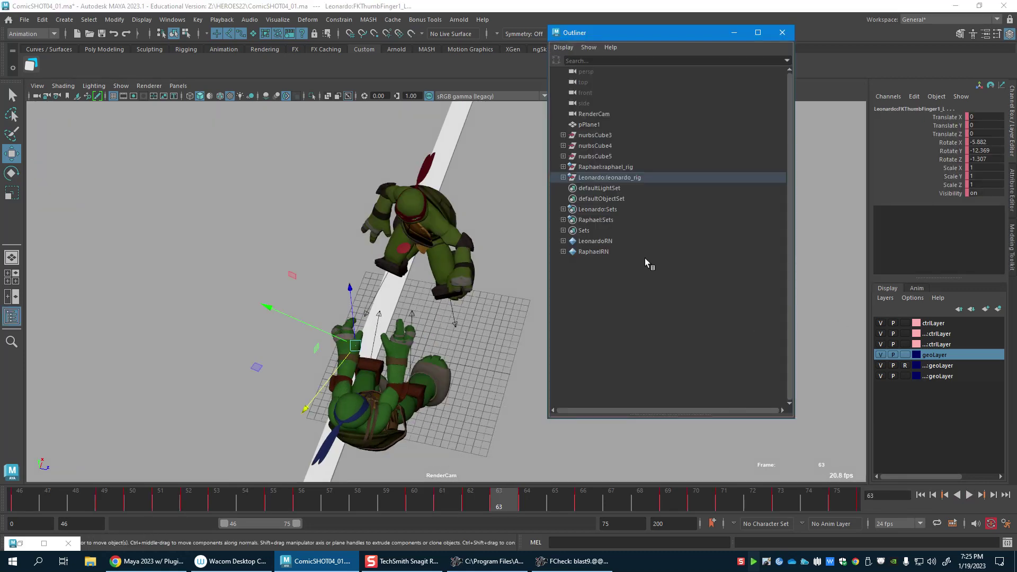
click(630, 178)
key(ctrl+1)
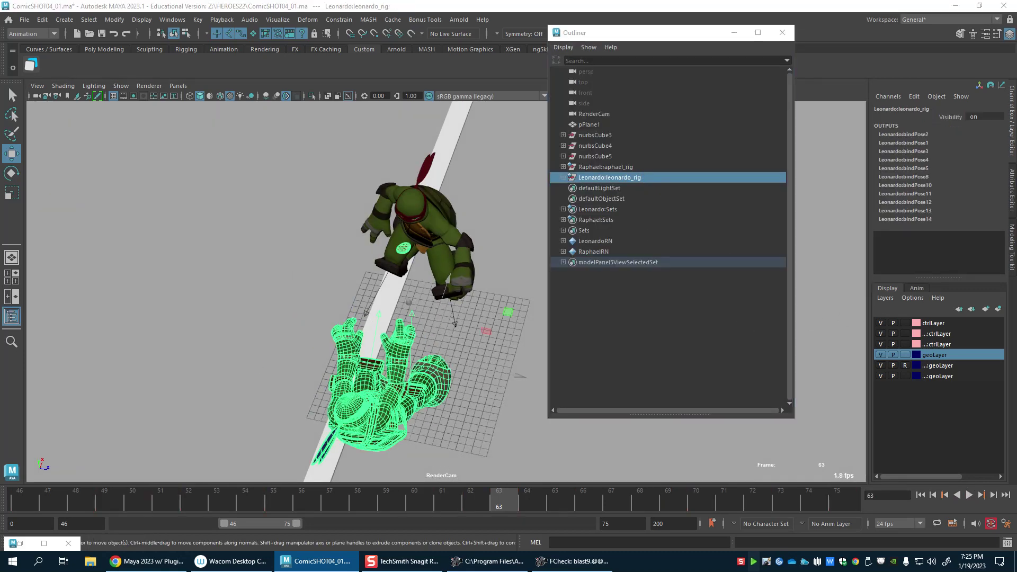
key(ctrl+z)
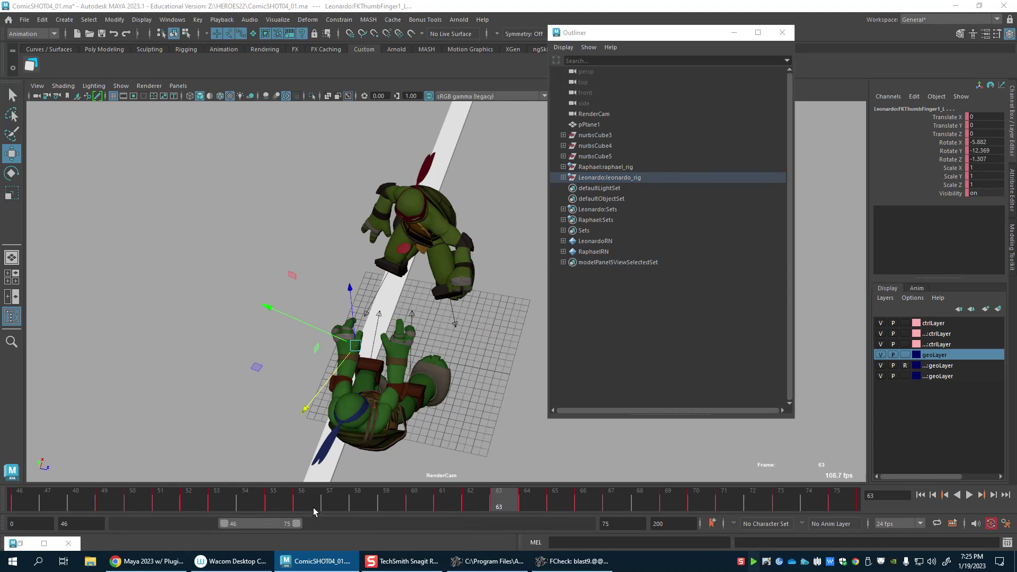
Step: Key all of Leonardo's controls at frame 74 and select their keys across frames 56 to 74
drag(311, 506, 840, 507)
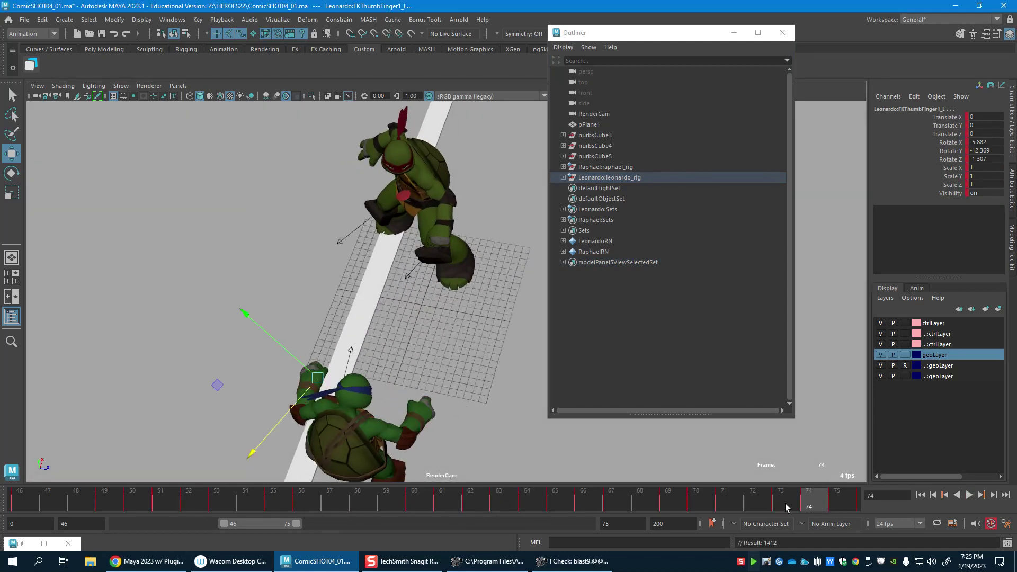
shift+drag(784, 503, 309, 514)
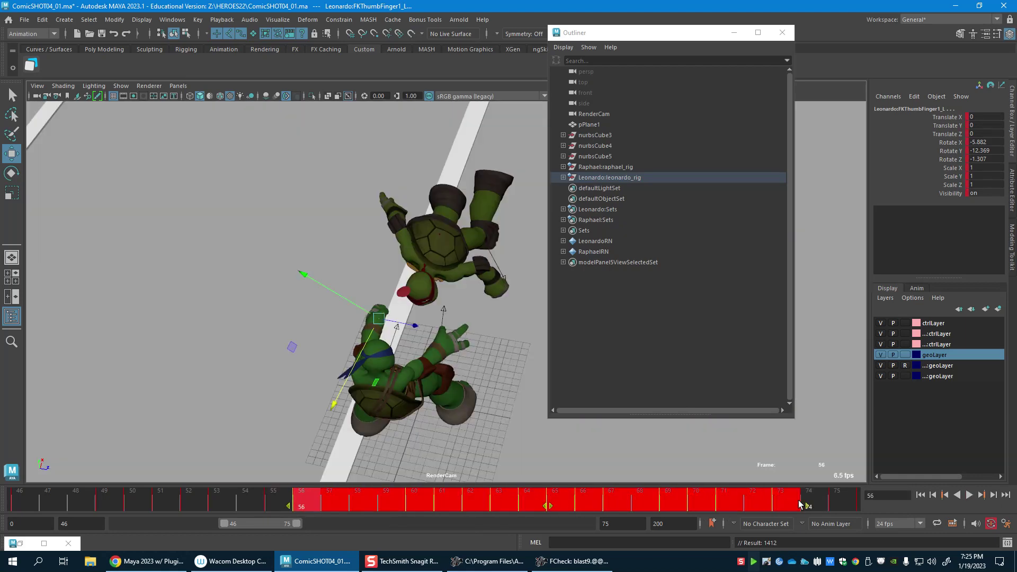
click(816, 502)
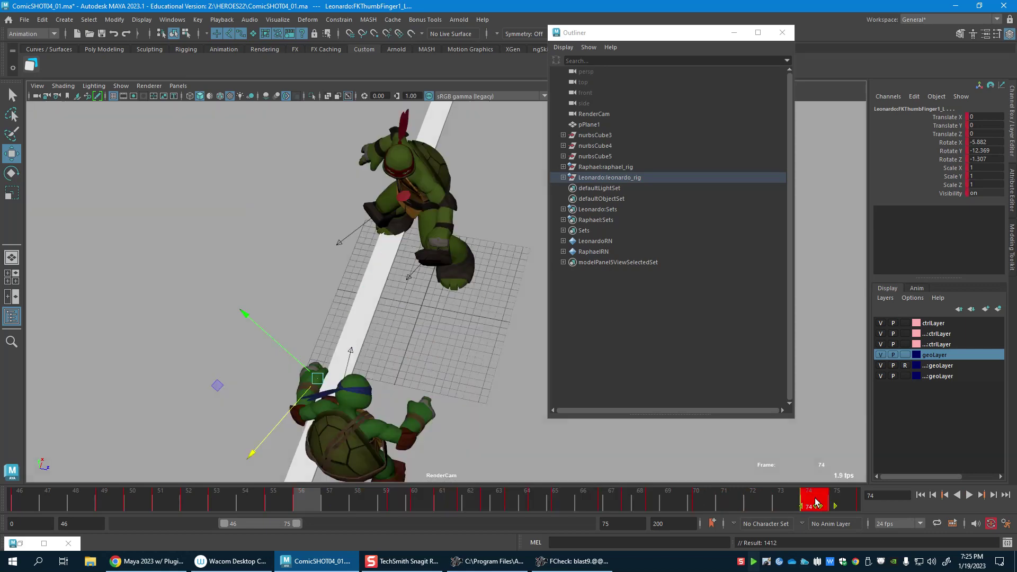
drag(774, 505, 581, 516)
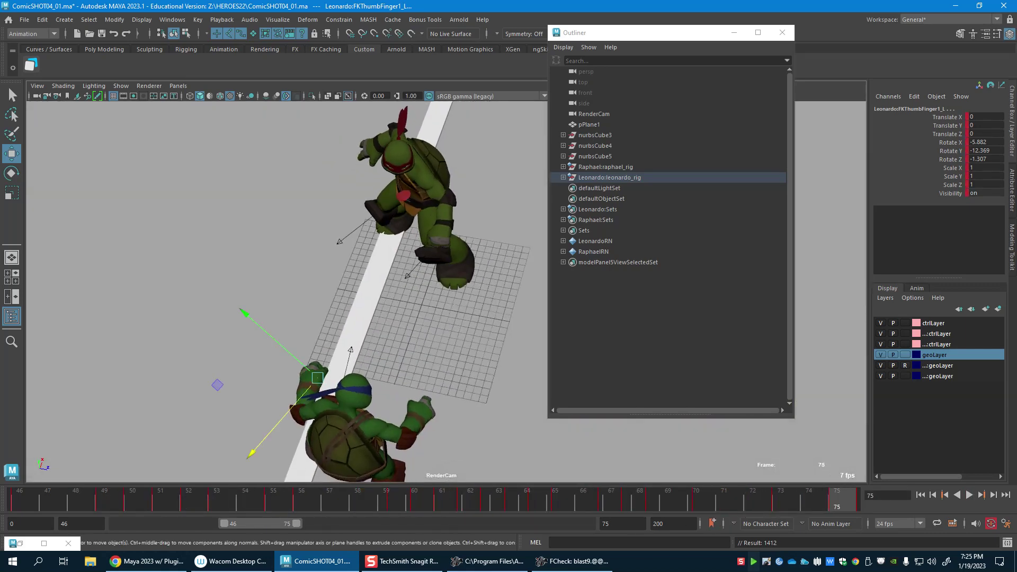
Step: Playblast the shot again, review Leonardo's motion in FCheck and close the preview
click(705, 426)
right_click(735, 498)
click(757, 496)
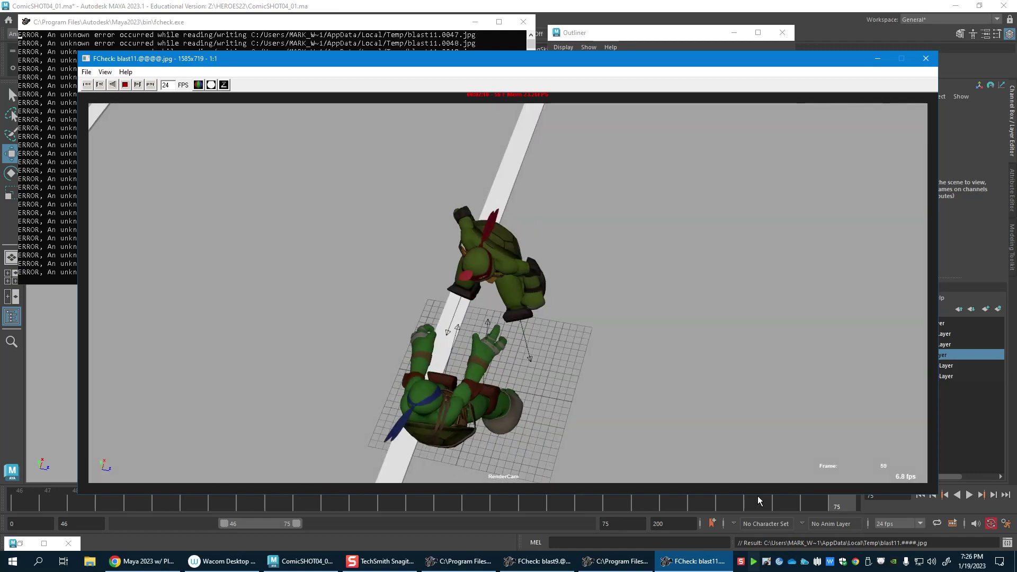
mouse_move(455, 560)
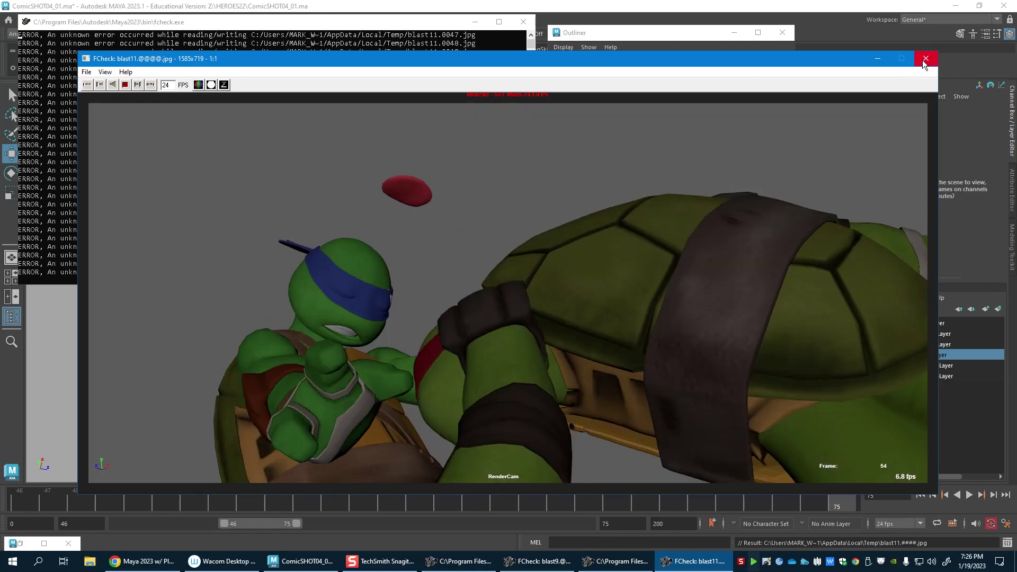
click(925, 58)
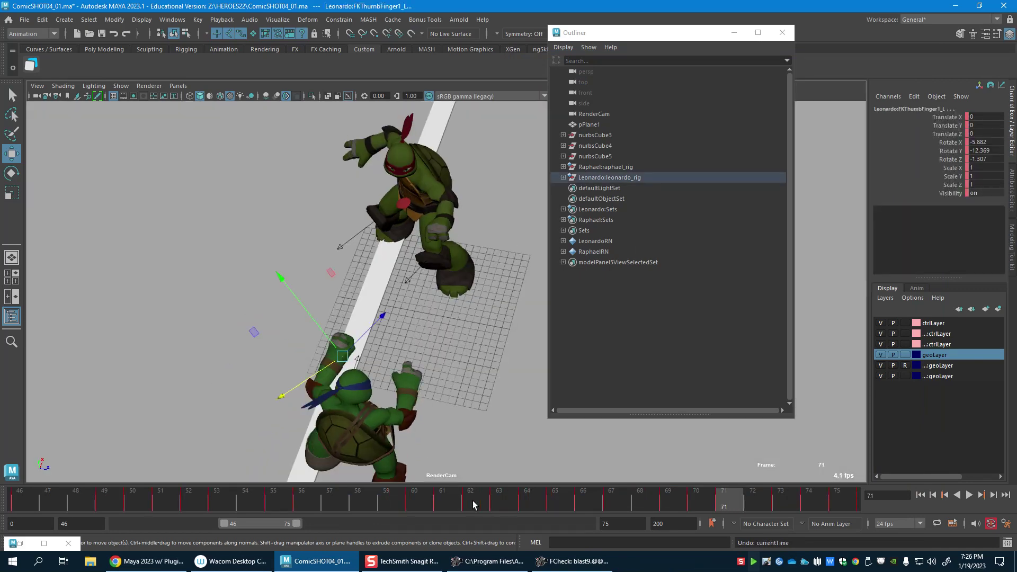
Step: Display the Translate Z curve of Leonardo's root control in the Graph Editor and play back the shot
key(ctrl+z)
drag(424, 504, 555, 507)
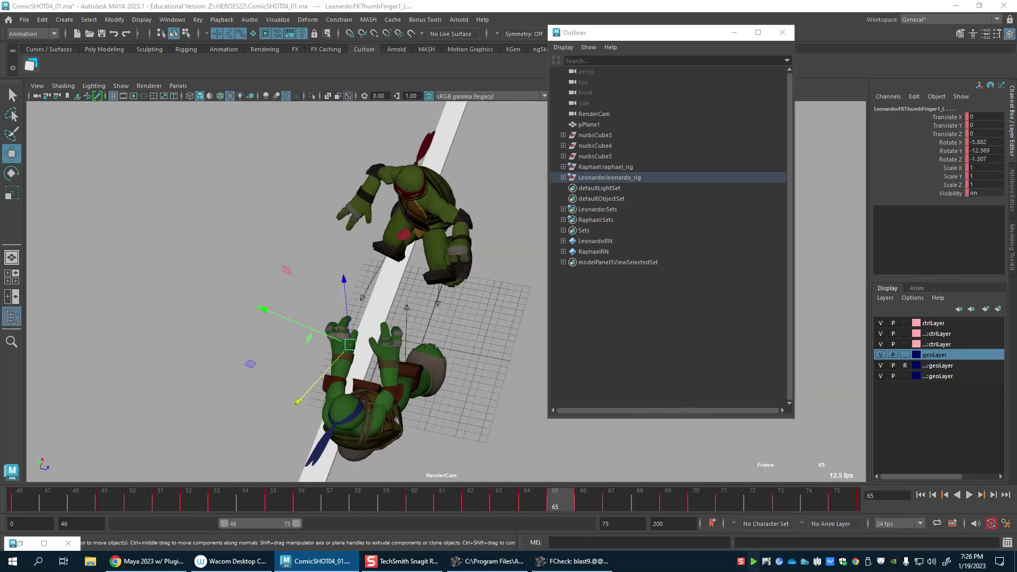
key(shift+g)
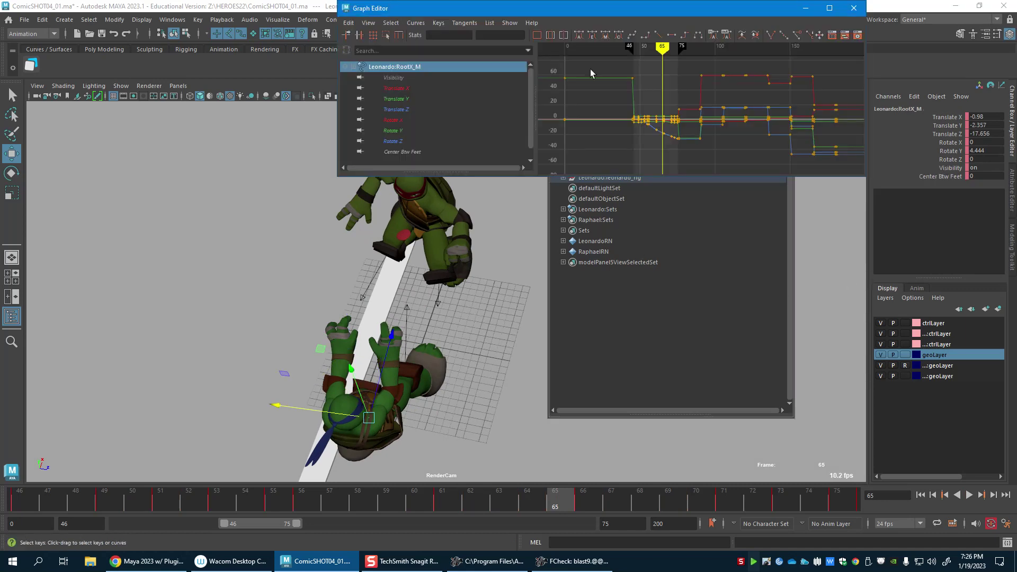
click(418, 109)
alt+shift+right_drag(620, 130, 664, 146)
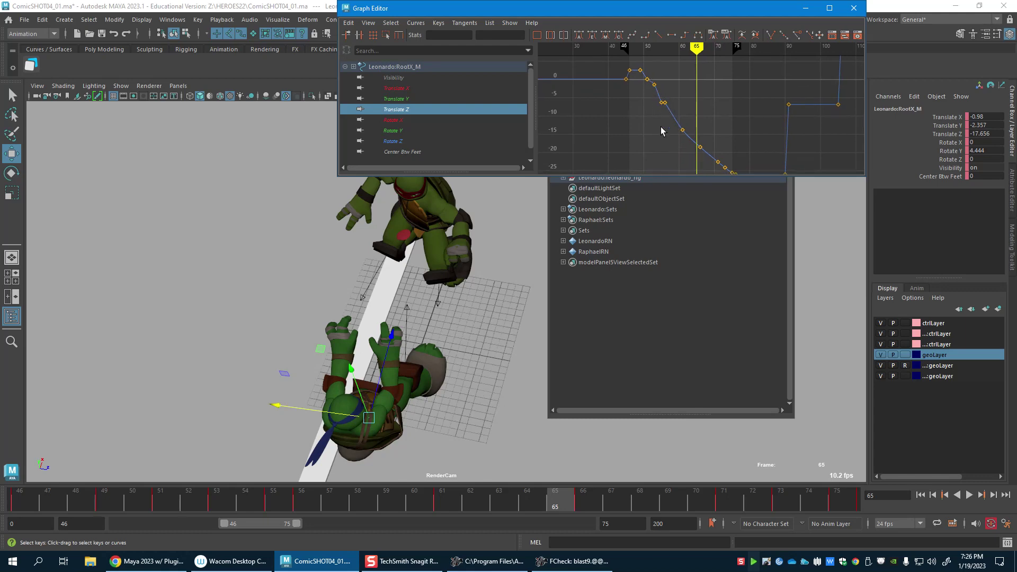
click(284, 559)
key(alt+v)
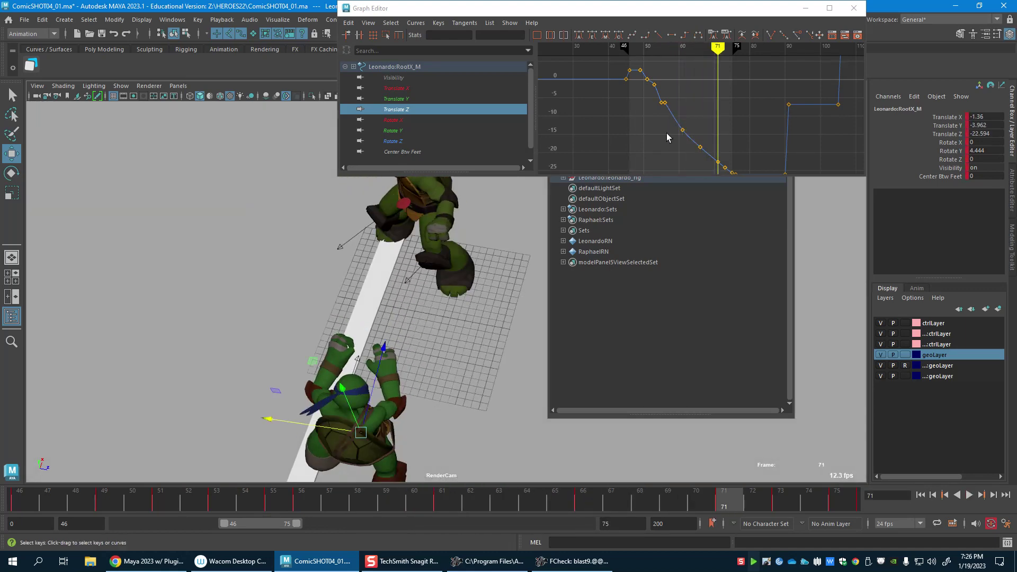
Step: Reshape Leonardo's root Translate Z curve into a smooth ease-out from frame 67 to 75, deleting the frame 73 key, and review the motion
alt+right_drag(666, 134, 707, 142)
alt+middle_drag(707, 141, 706, 125)
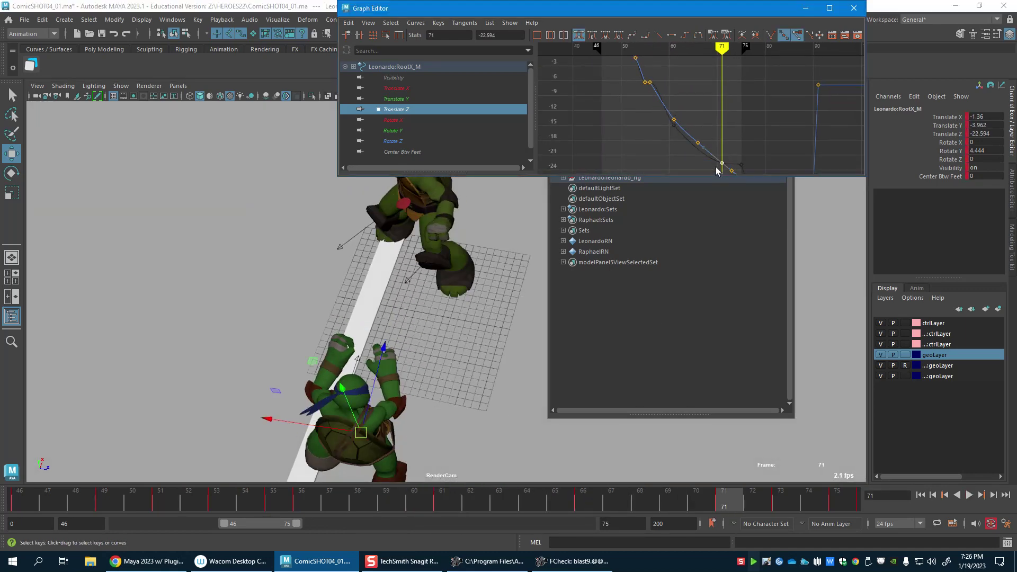
shift+middle_drag(716, 171, 705, 167)
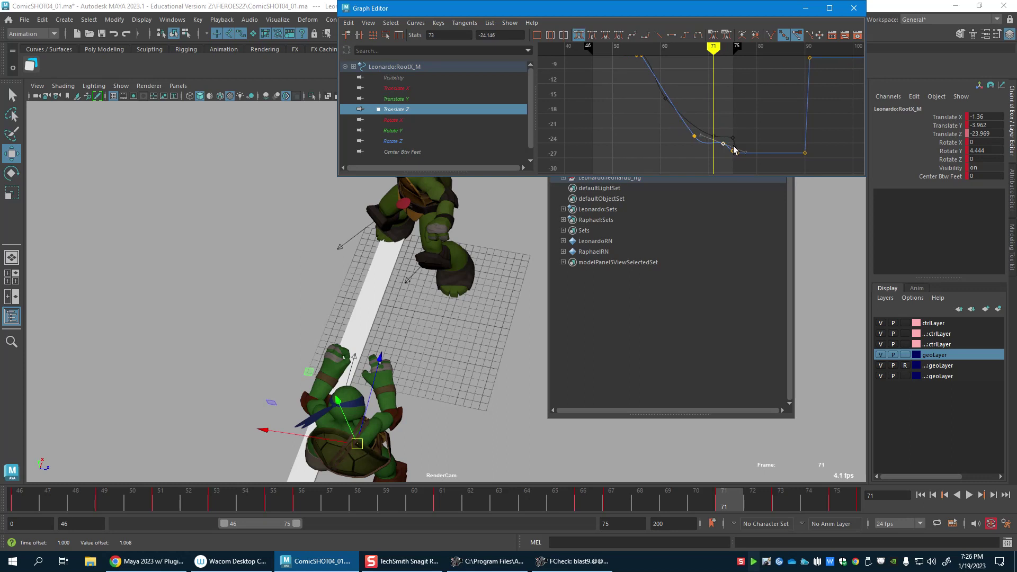
key(Delete)
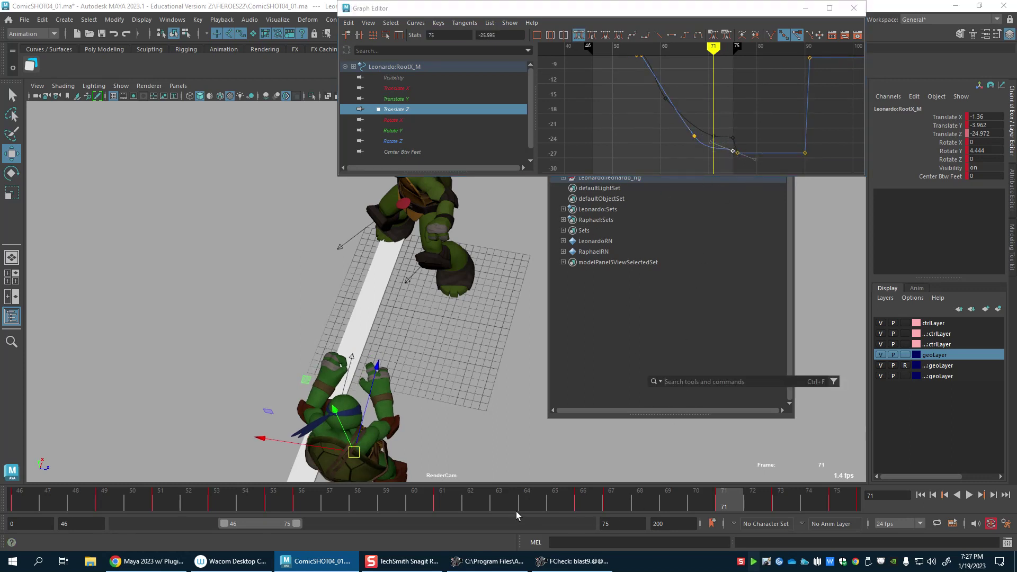
key(alt+v)
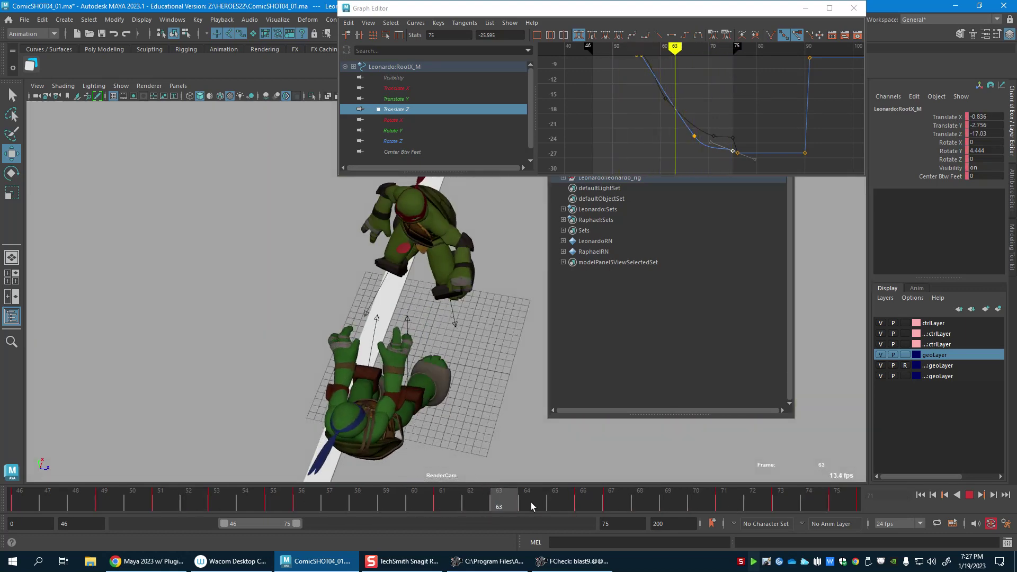
drag(531, 503, 471, 499)
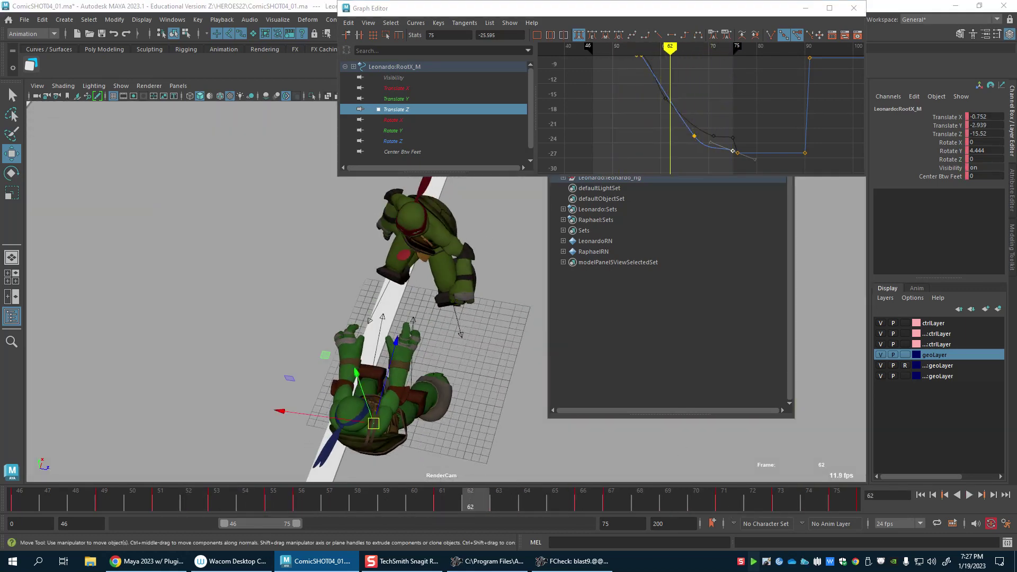
Step: Rotate Leonardo's head control to about X -14.947, Y -1.316, Z -27.322 at frame 69 and play back the turn
click(351, 413)
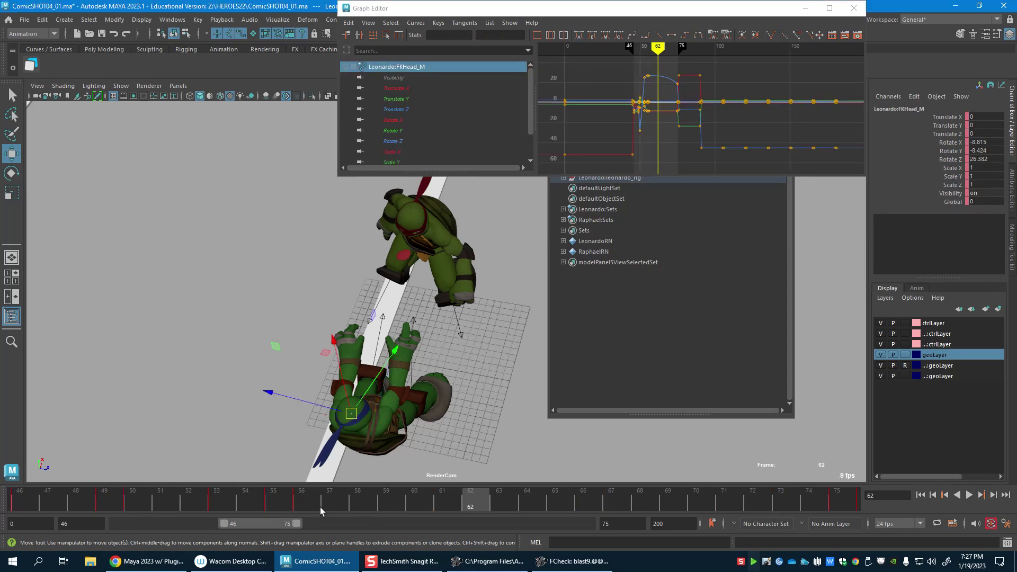
key(alt+v)
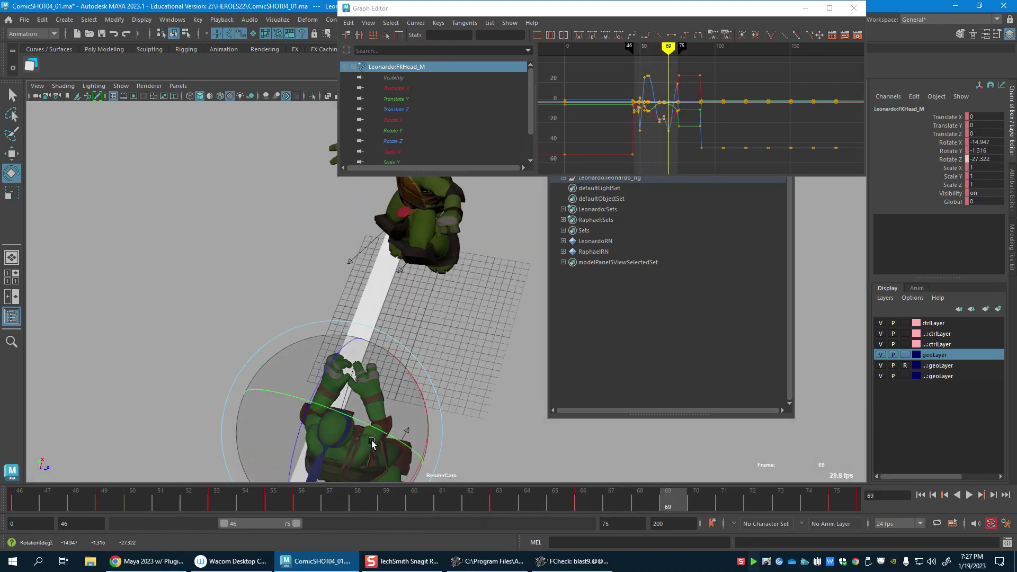
key(alt+v)
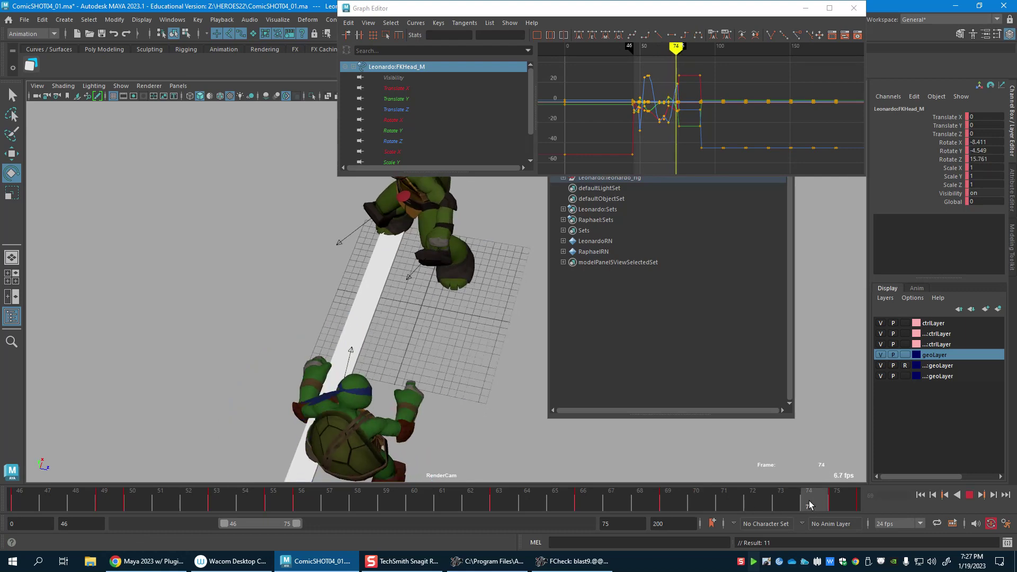
Step: Rotate Leonardo's head to about X -2.946, Y 0.219, Z -8.982 at frame 73 and X -4.558, Y -7.604, Z 6.79 at frame 75
key(alt+v)
drag(307, 438, 432, 456)
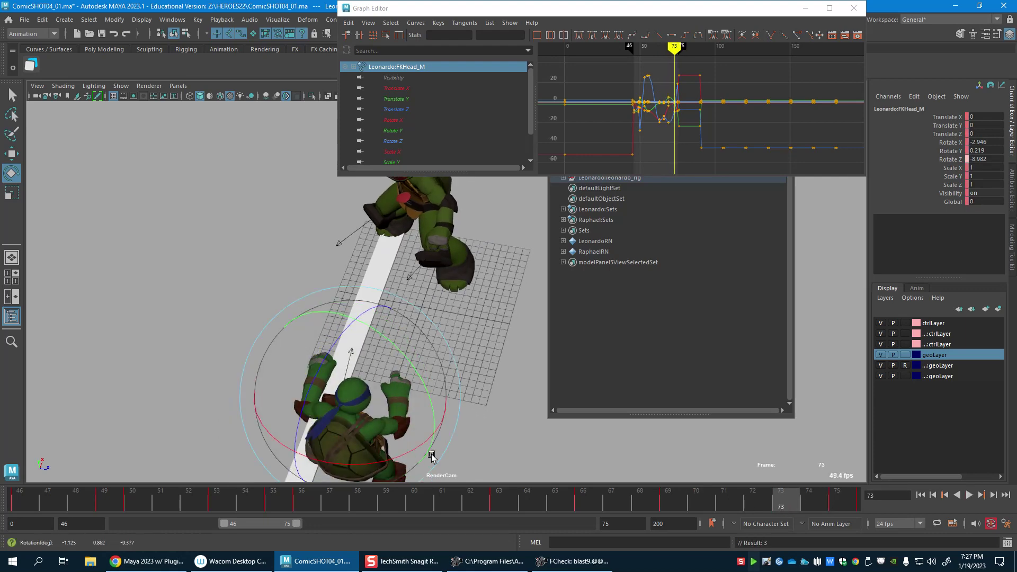
key(alt+v)
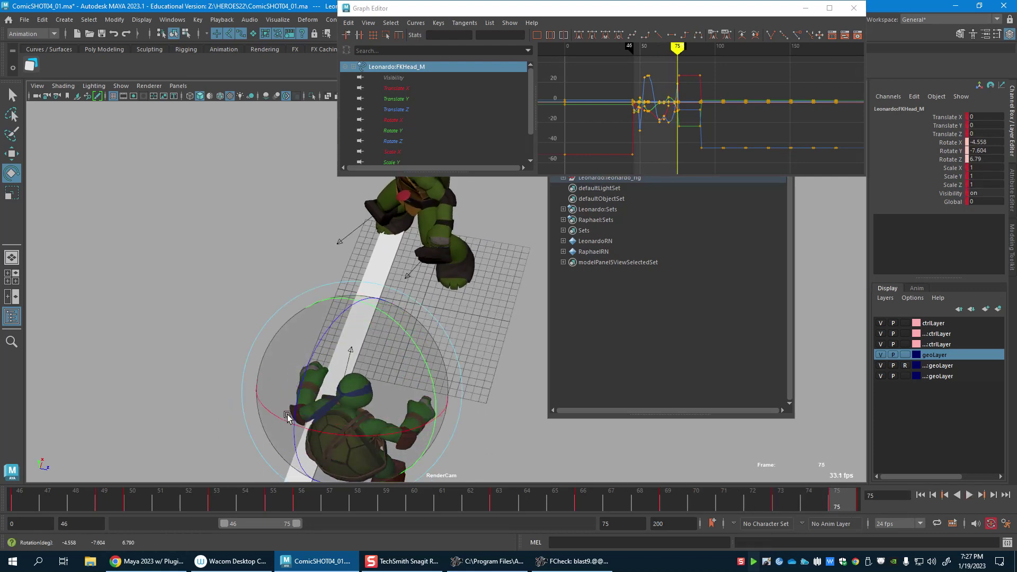
key(alt+v)
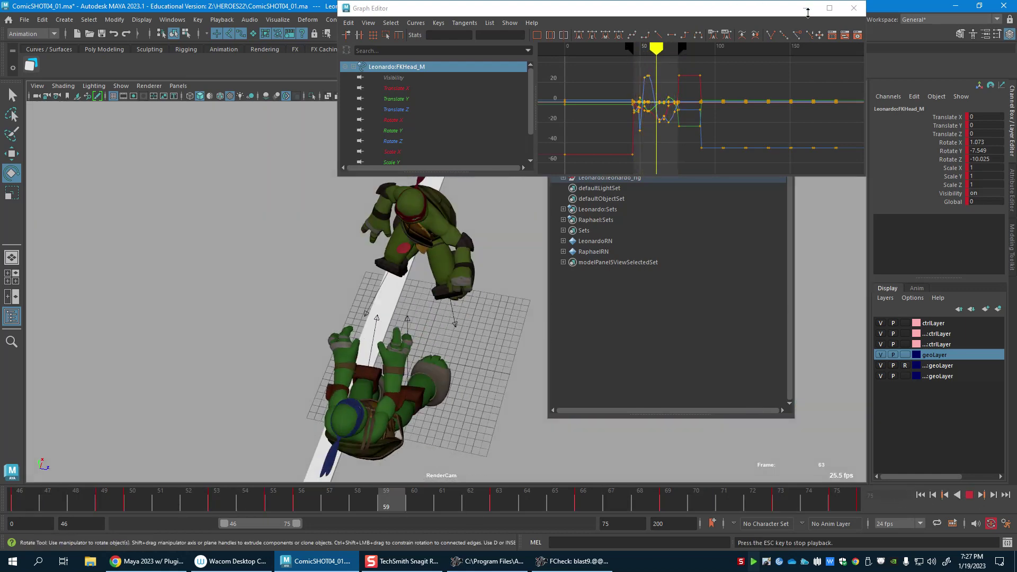
Step: Minimize the Graph Editor and Outliner and move Leonardo's head control to Translate X -0.402, Y 1.273, Z -0.206 at frame 53
click(805, 8)
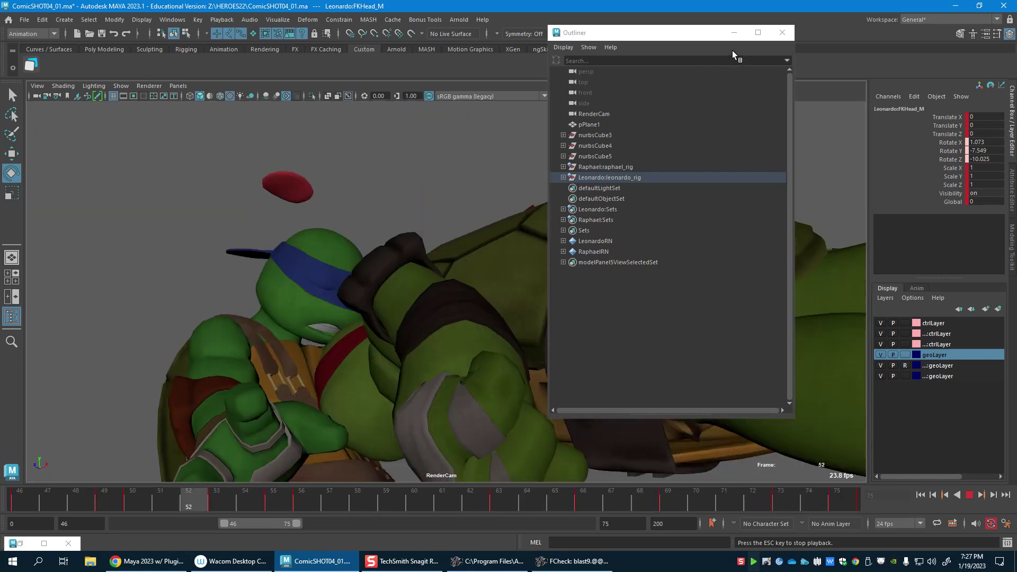
click(733, 33)
key(Escape)
key(w)
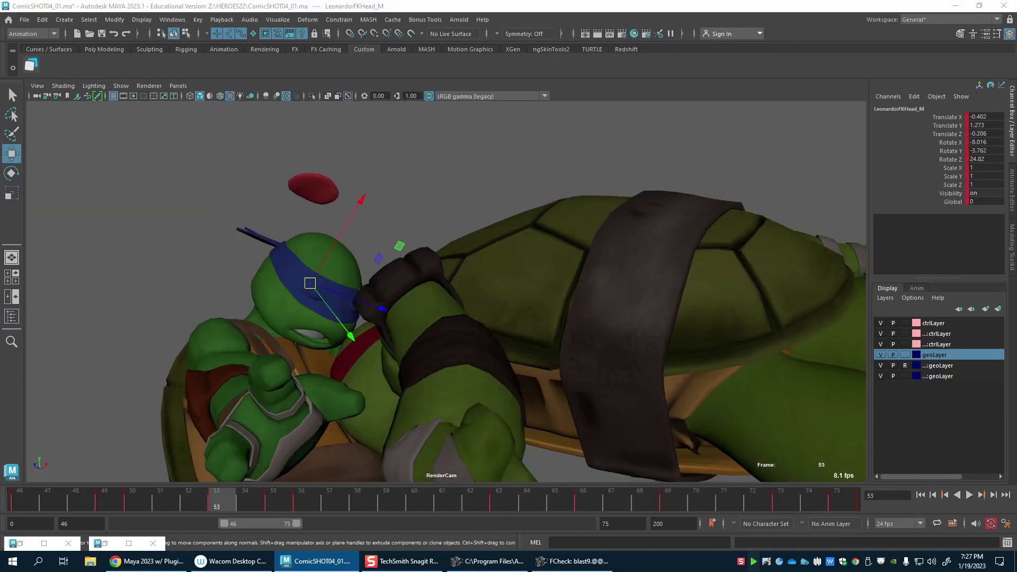
Step: Pose Leonardo's right leg IK control at frame 61 with Translate X 0.882, Y 3.231, Z -2.544 and Rotate X -26.442
key(alt+v)
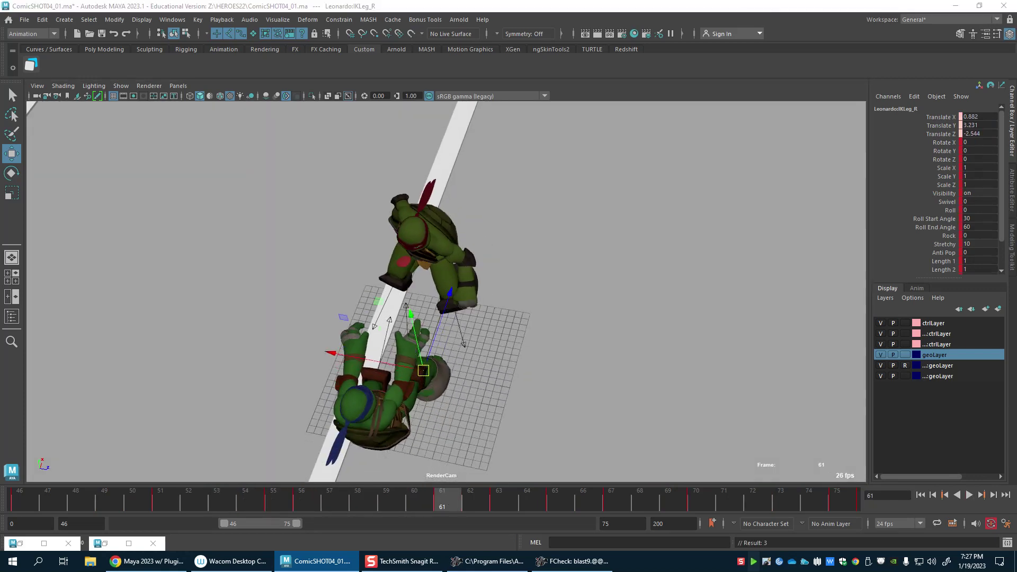
key(e)
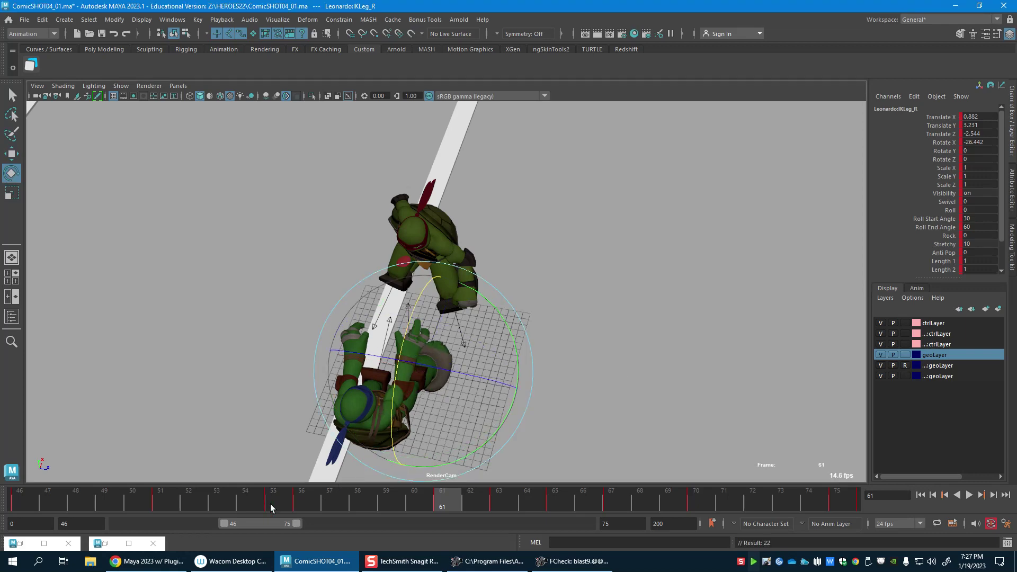
Step: Raise Leonardo's right leg IK control to about X 0.798, Y 6.829, Z -4.323 at frame 63 and rotate it to X -63.592
drag(270, 505, 512, 507)
key(w)
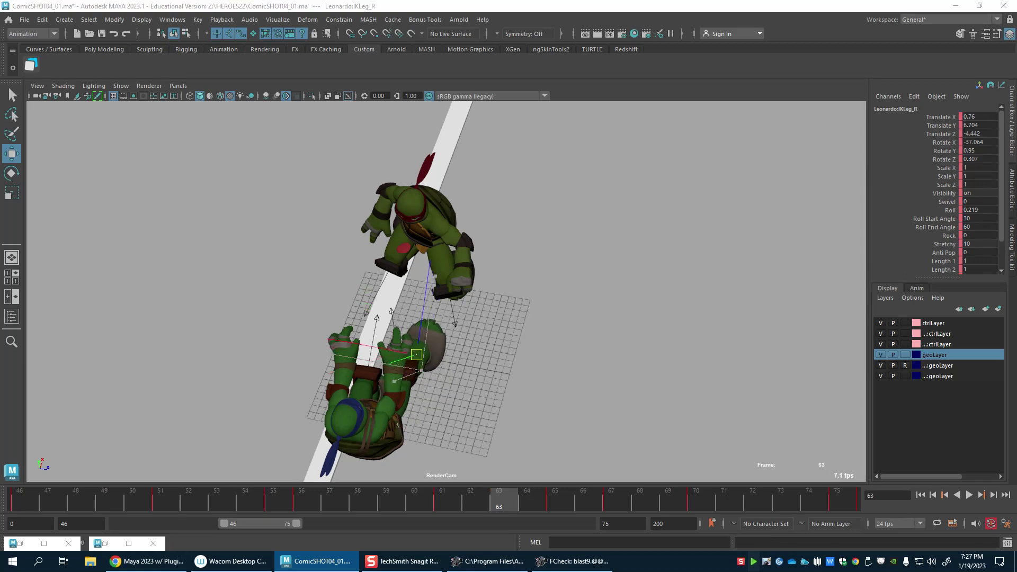
key(e)
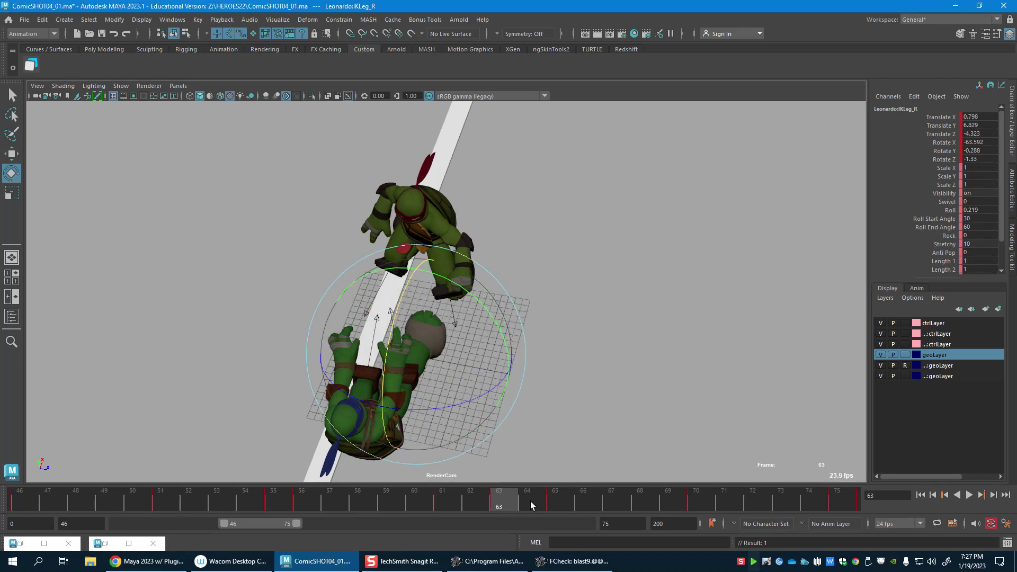
Step: Scrub and play back frames 46–75 through the render camera to review Leonardo's leg motion
drag(440, 507, 547, 510)
key(ctrl+z)
drag(444, 510, 853, 513)
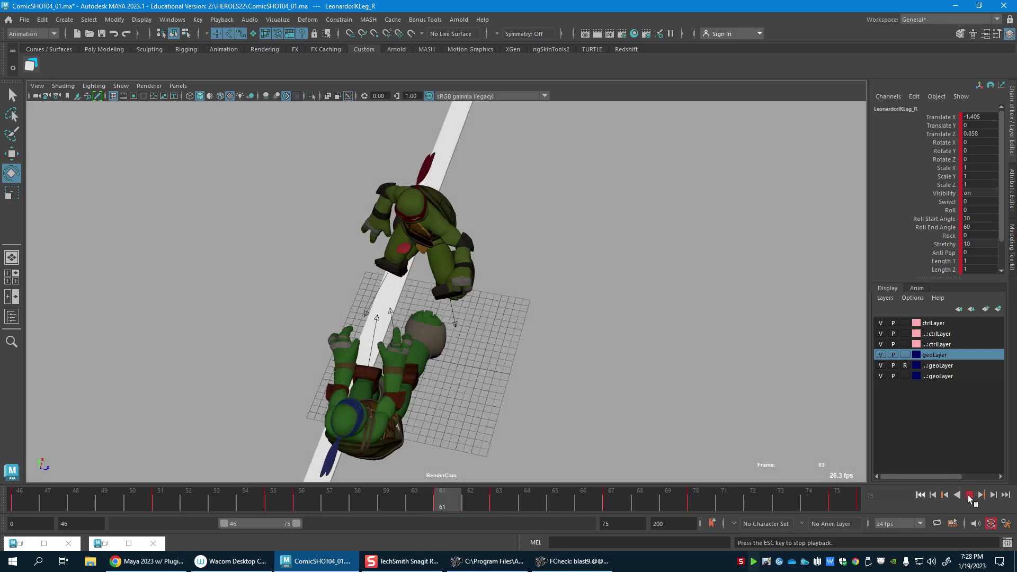
click(968, 497)
Step: Compress the keys of Leonardo's controls in frames 56–72 into a shorter span and play back the retimed action
key(w)
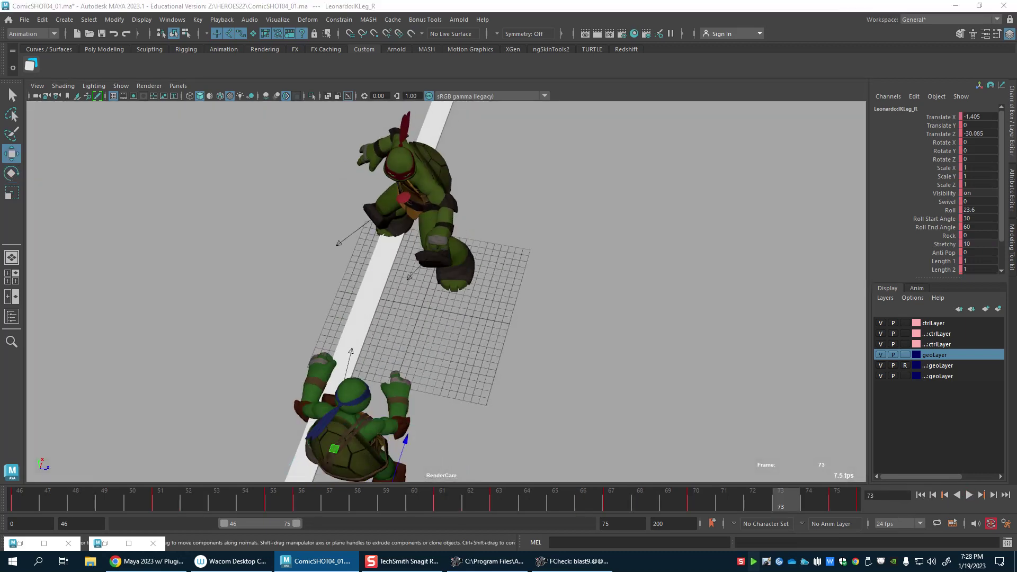
key(ctrl+z)
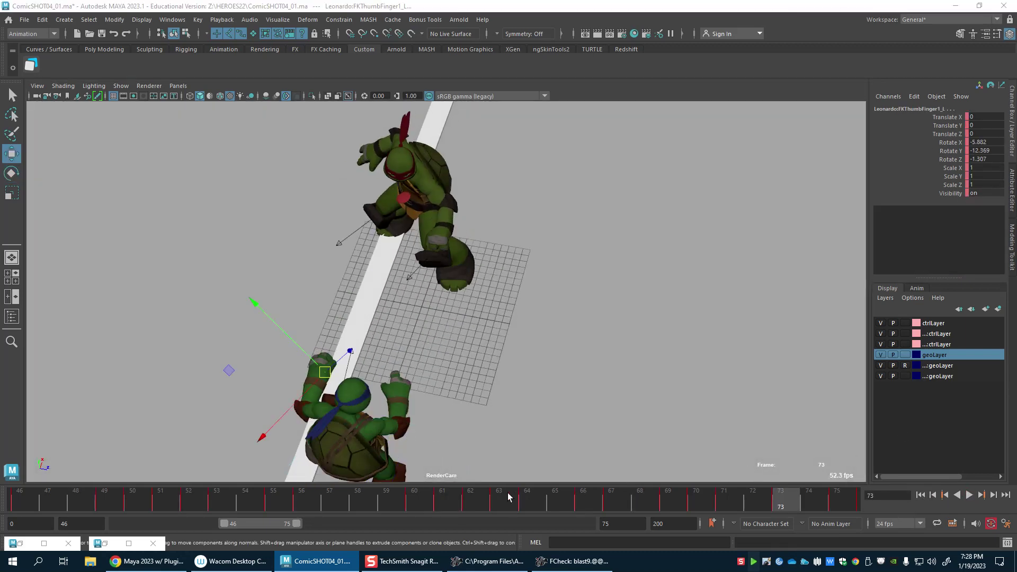
drag(423, 498, 302, 503)
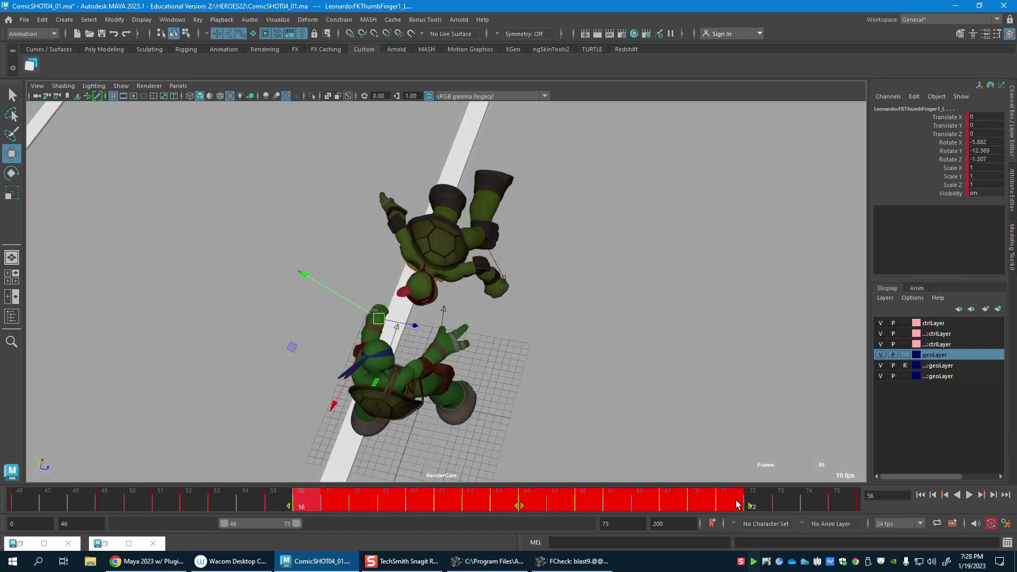
drag(730, 511, 659, 510)
drag(265, 497, 79, 493)
click(970, 495)
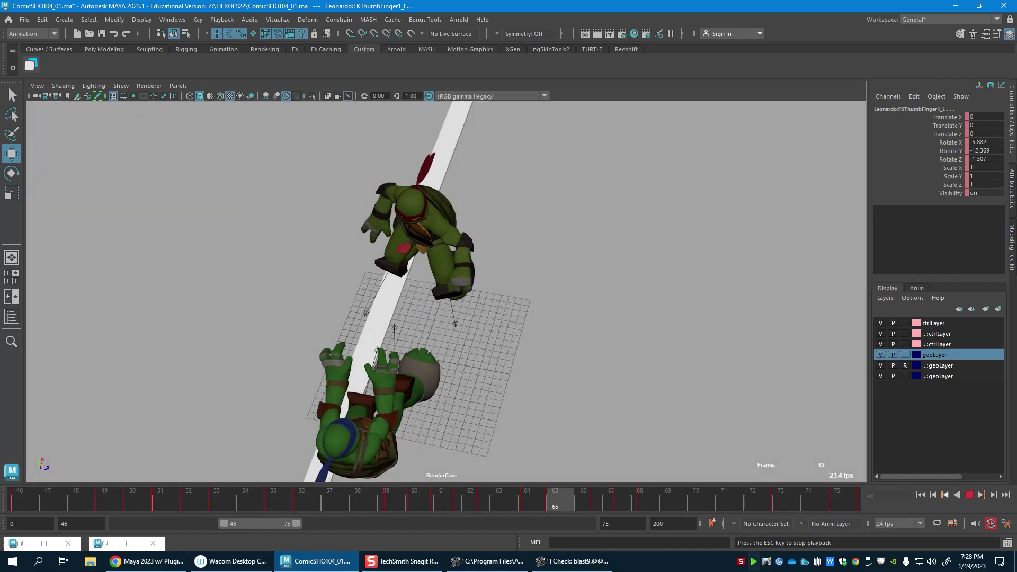
click(920, 495)
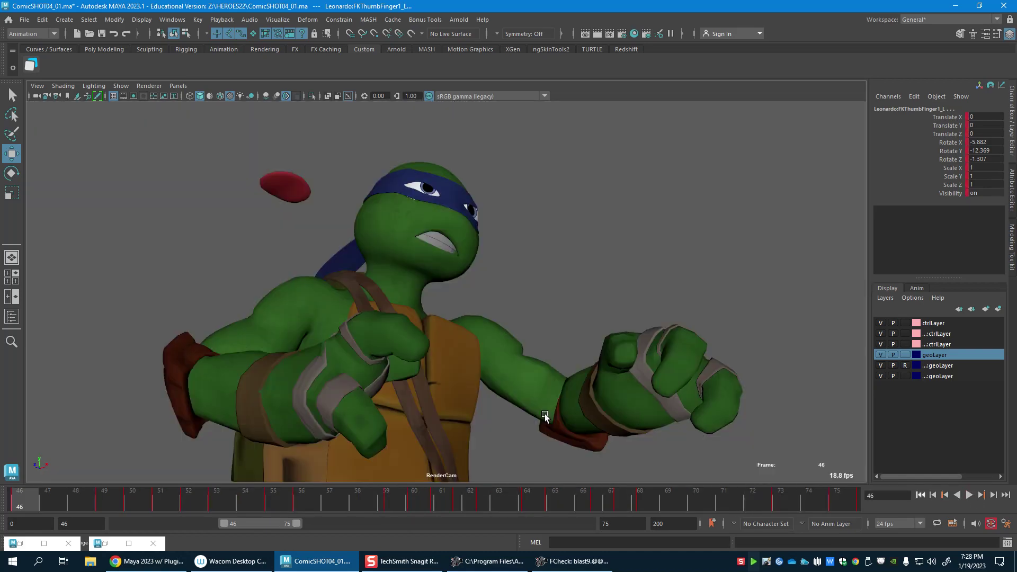
Step: Deselect everything, playblast frames 46–75, review the shot in the viewport and save the scene
click(532, 454)
right_click(500, 496)
click(517, 487)
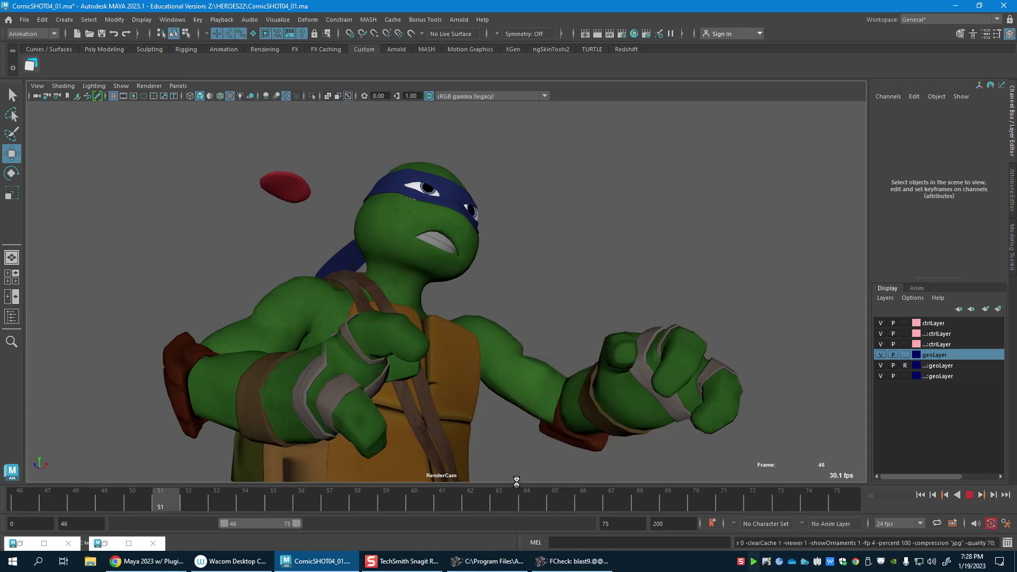
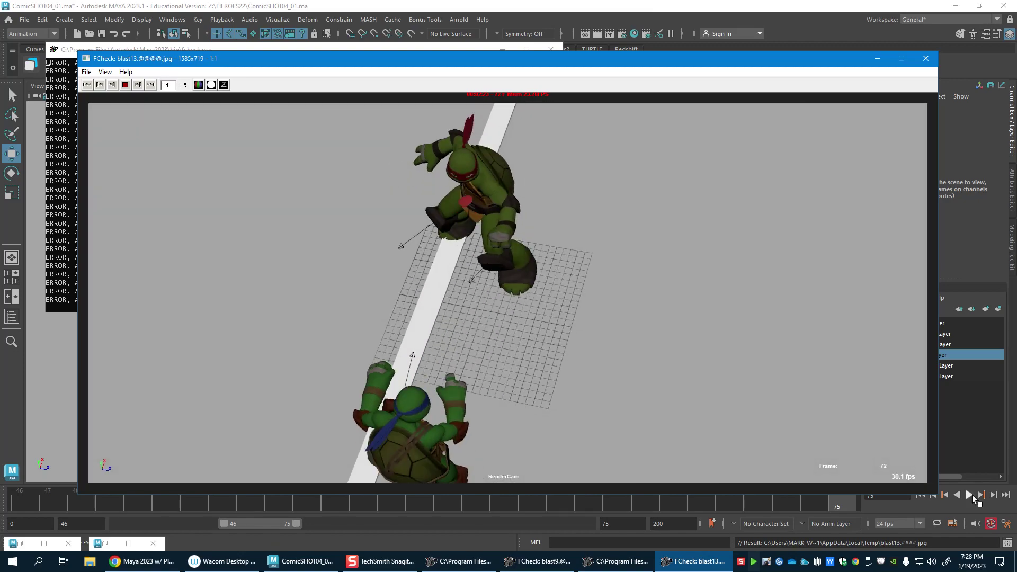
click(971, 495)
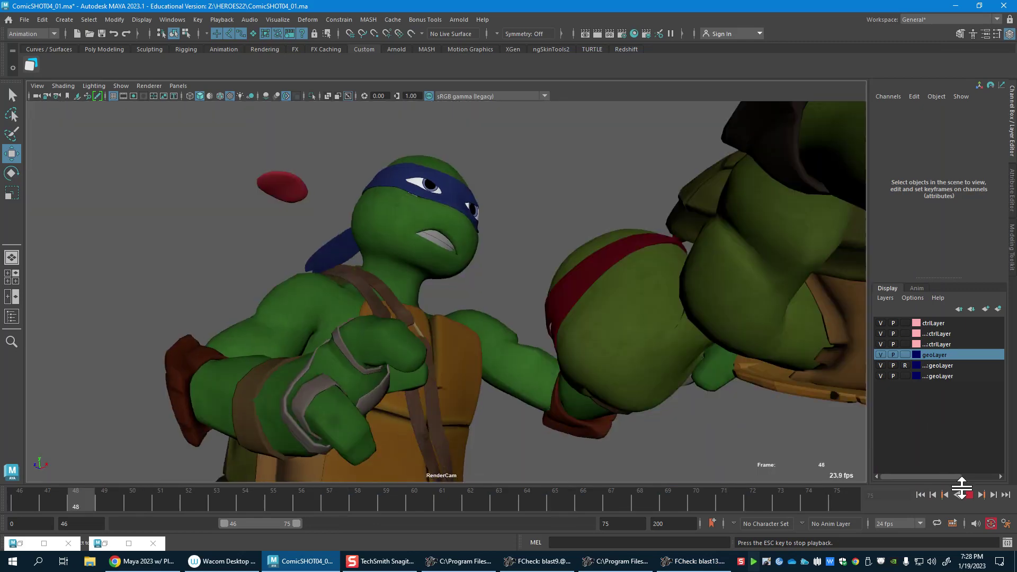
click(968, 494)
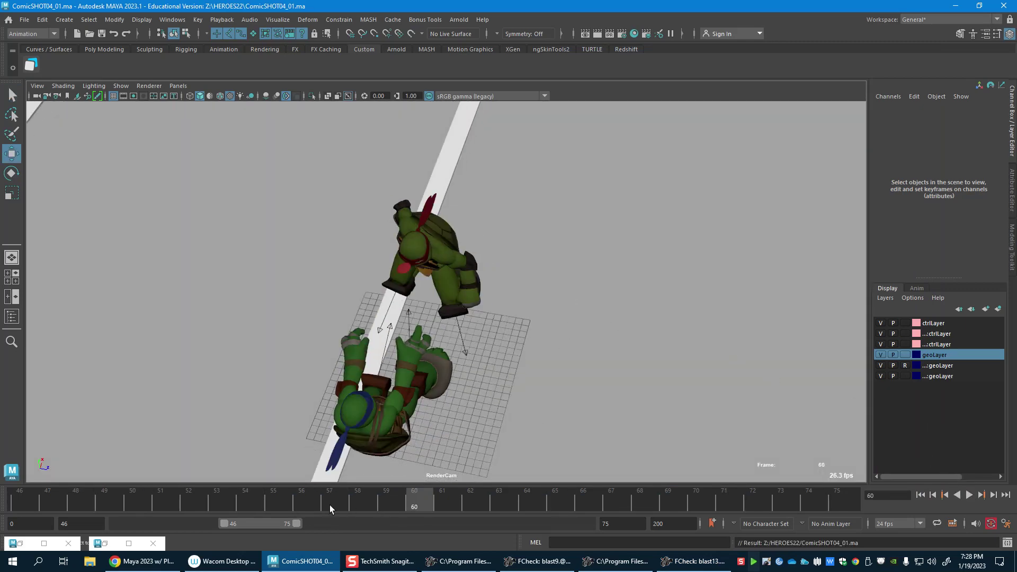
Step: Extend the playback range to end at frame 108, play through it and stop at frame 90
drag(298, 523, 373, 523)
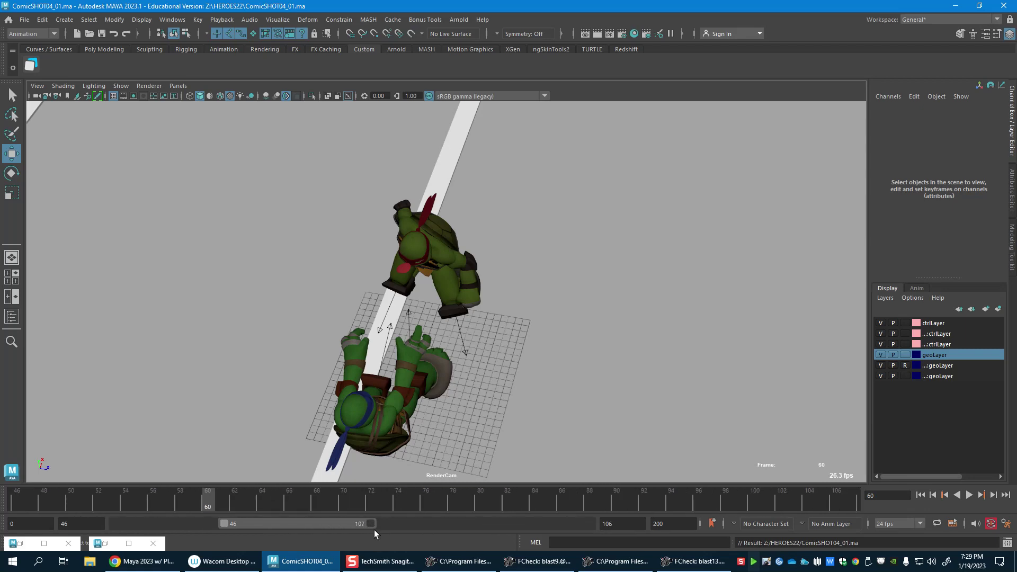
key(alt+v)
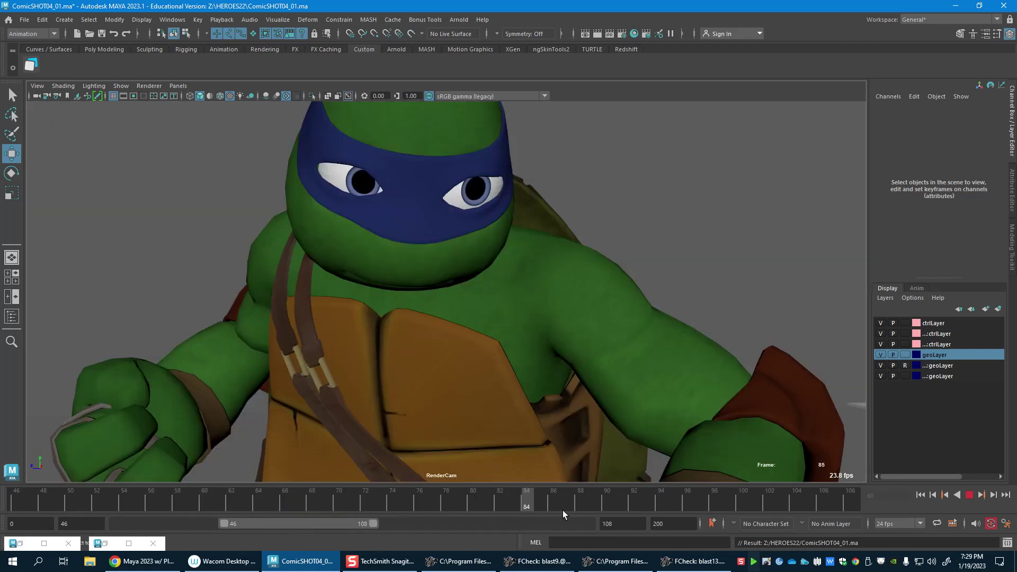
click(609, 509)
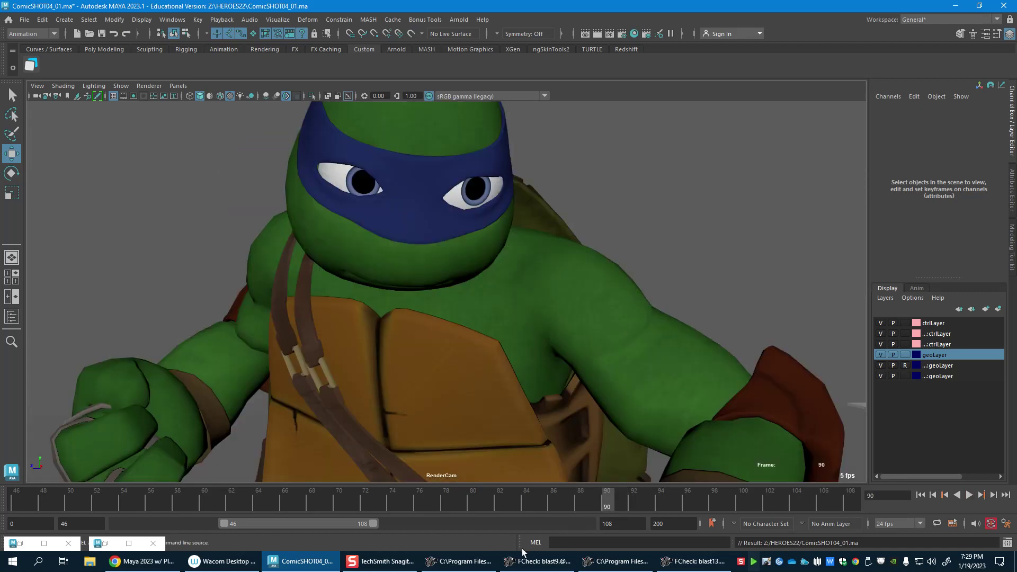
Step: Examine the comic reference photos 20230112_114541.jpg and 20230112_114553.jpg in the HEROES22 folder for the fight's poses
click(138, 562)
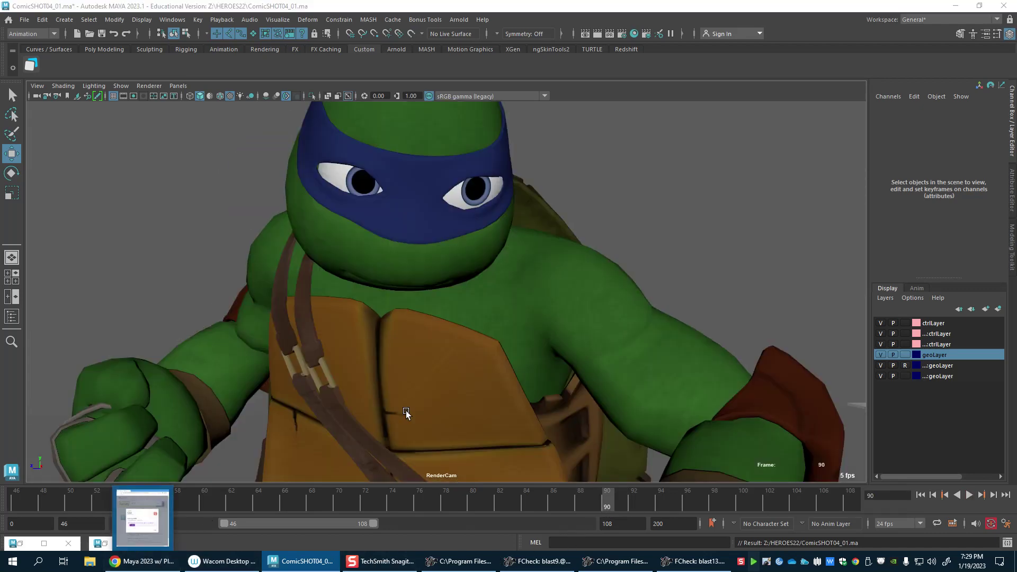
key(super+e)
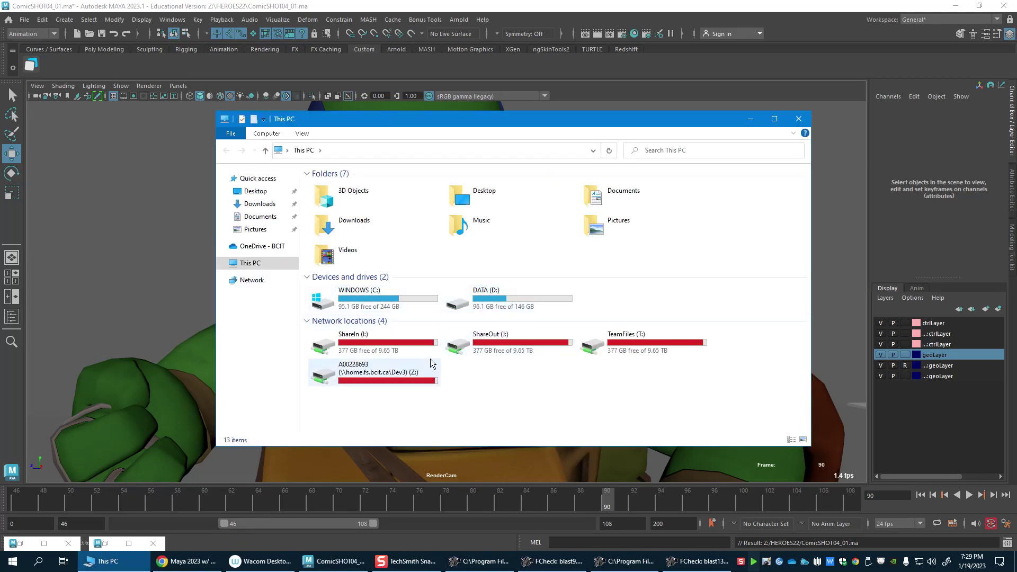
click(412, 377)
double_click(411, 377)
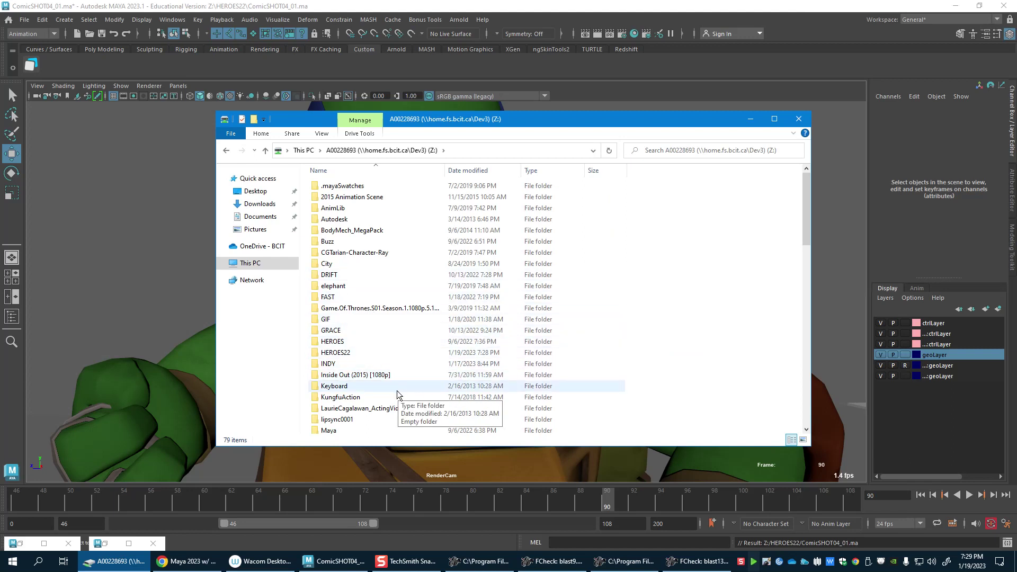
double_click(356, 352)
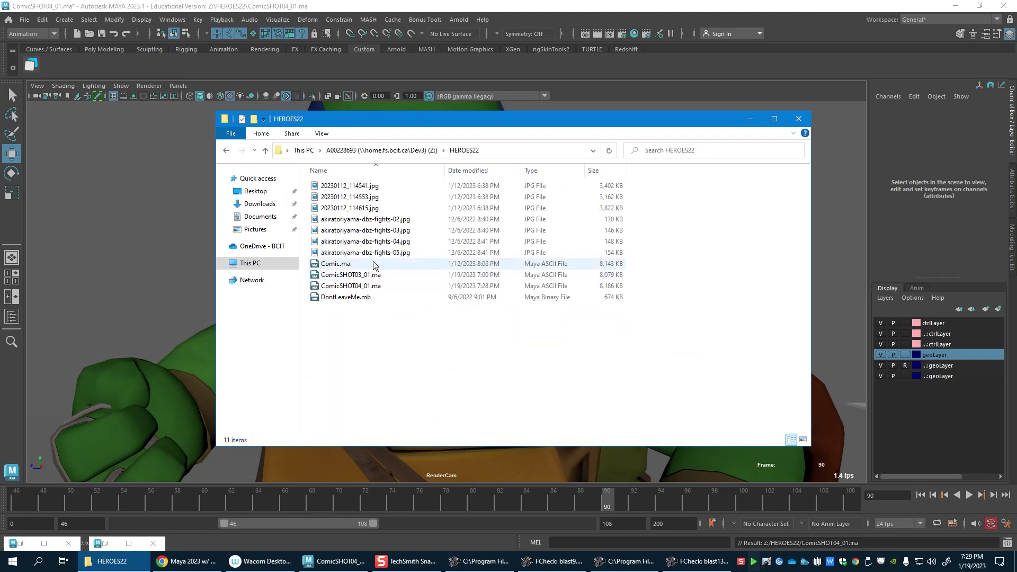
click(369, 188)
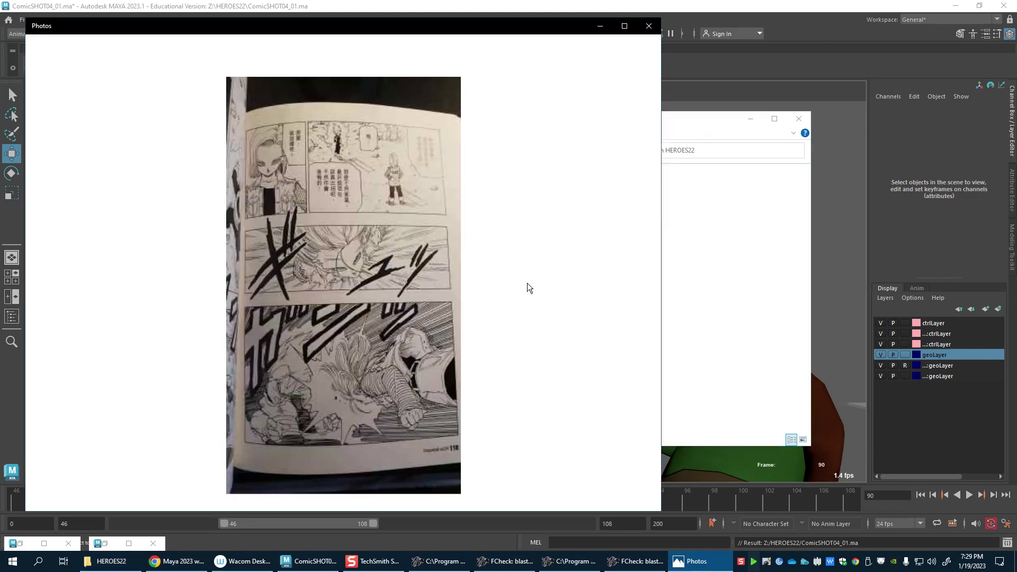
click(633, 280)
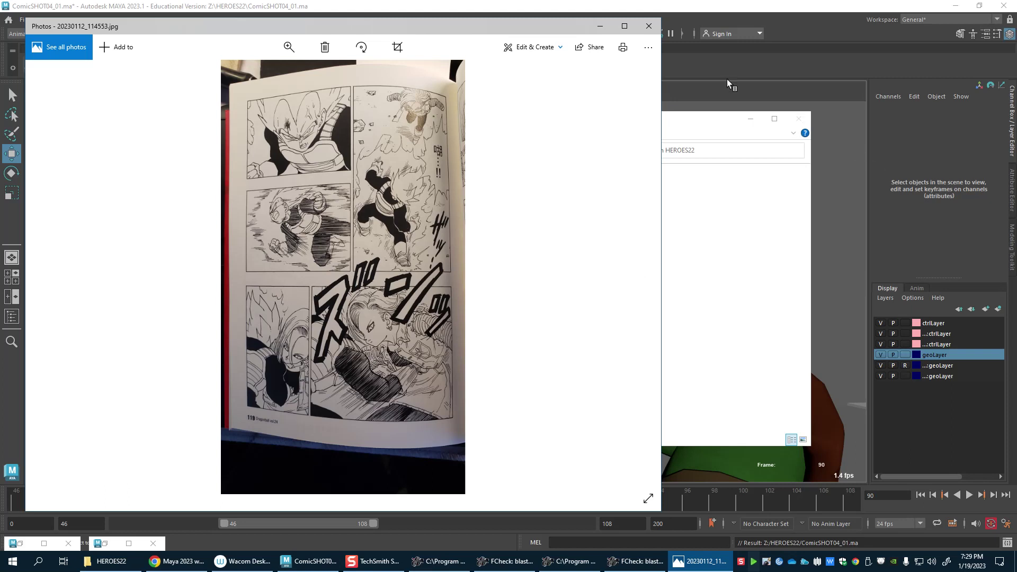
click(600, 25)
click(751, 118)
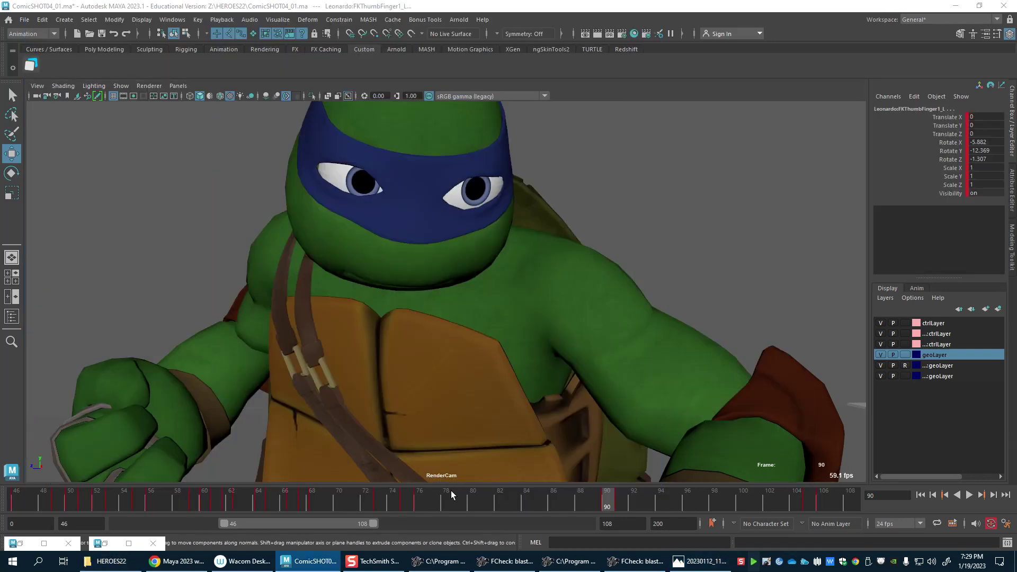
Step: Key Leonardo's root at frame 76 and rotate it to about X 13.899, Y -27.611, Z -0.663 at frame 82
click(421, 505)
key(alt+v)
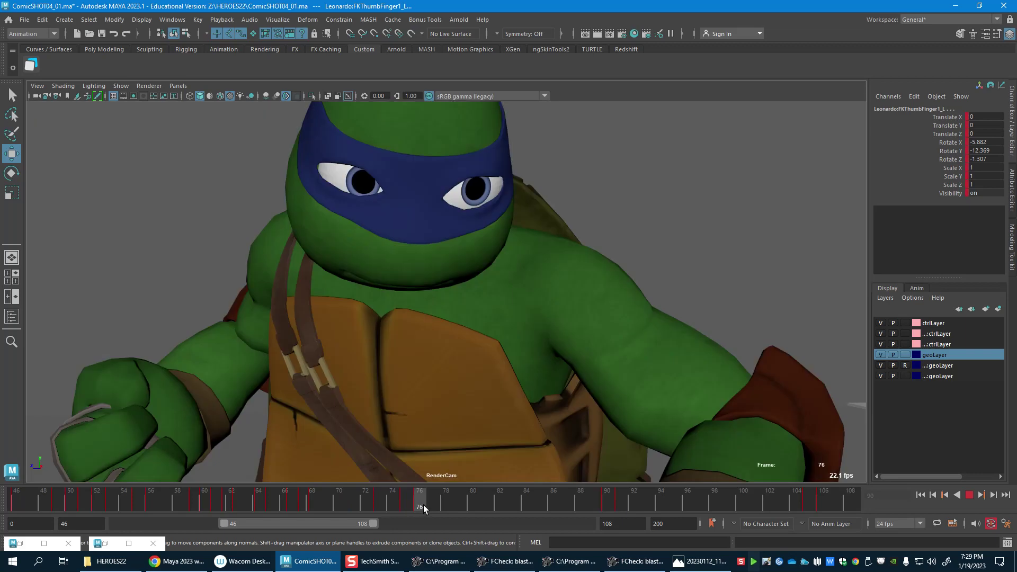
mouse_move(419, 504)
mouse_down()
mouse_move(349, 504)
mouse_move(419, 503)
mouse_up()
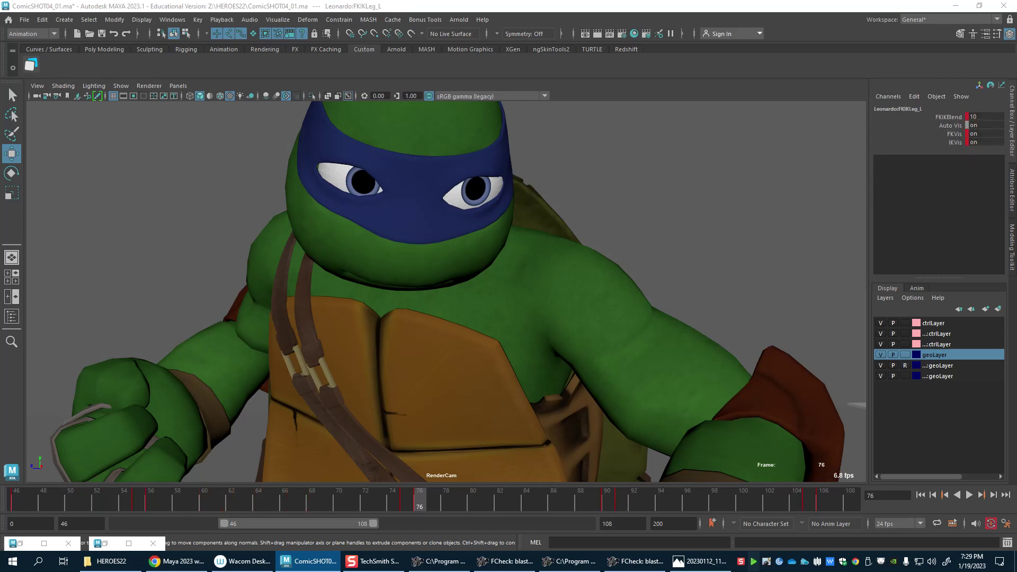
key(e)
key(s)
click(438, 504)
drag(439, 504, 499, 506)
drag(430, 436, 413, 437)
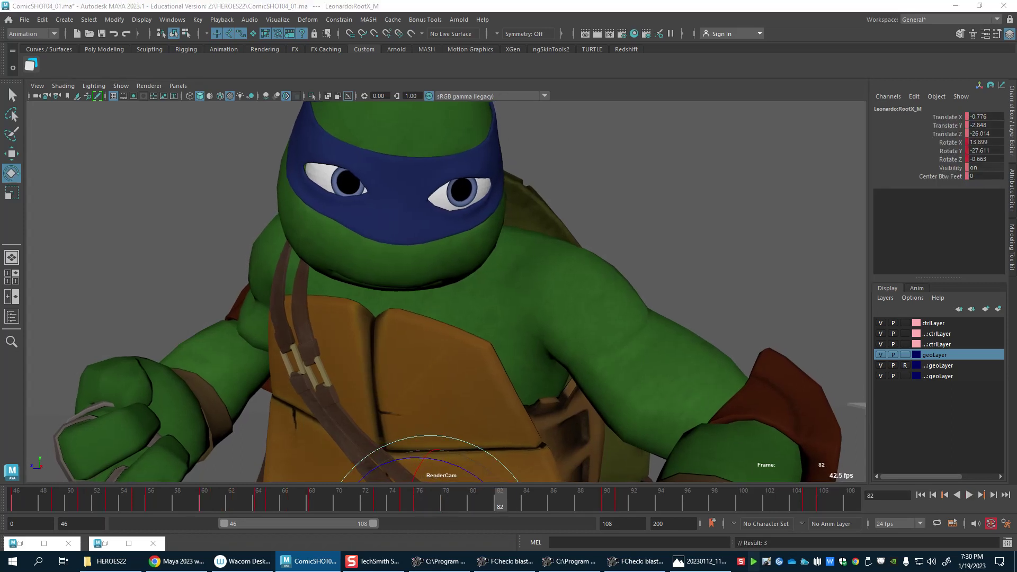
Step: Rotate Leonardo's right shoulder to about X -12.247, Y 50.315, Z -36.098 at frame 82
key(w)
click(309, 238)
key(e)
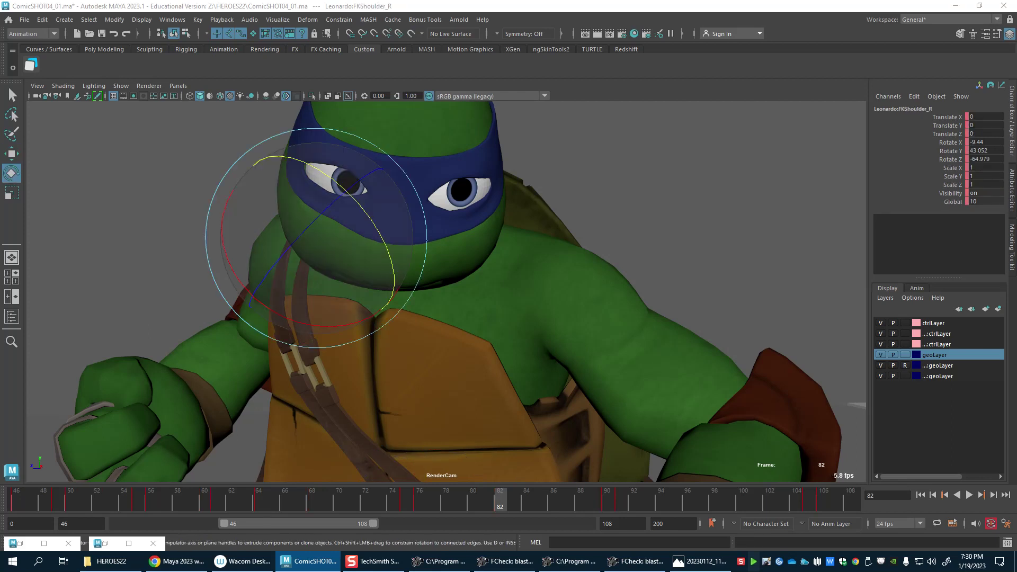
mouse_move(311, 243)
mouse_down()
mouse_move(341, 250)
mouse_move(350, 226)
mouse_move(320, 237)
mouse_up()
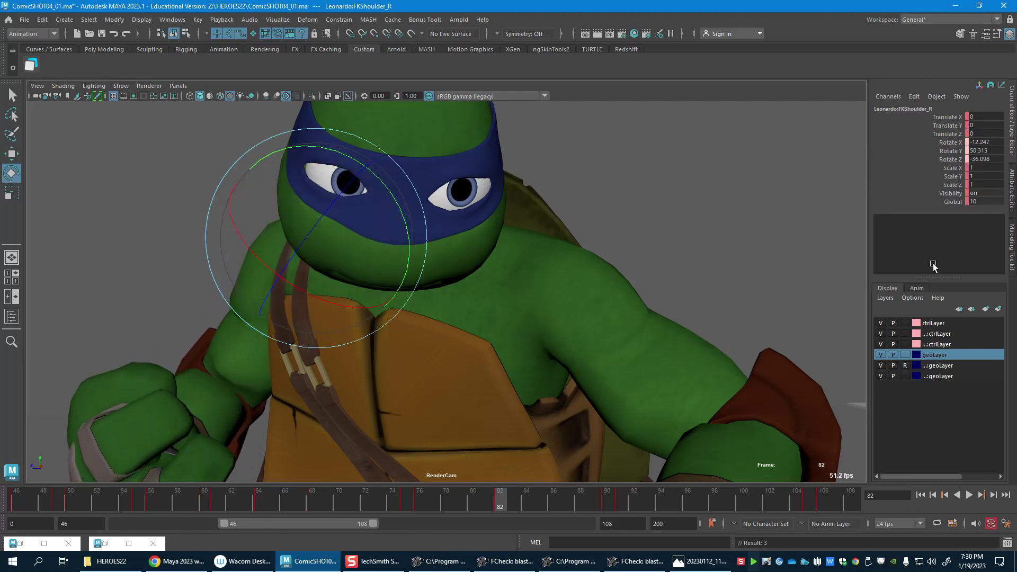
Step: Rotate Leonardo's right wrist to about X 30.411, Y 26.296, Z 36.584 at frame 82
key(w)
key(e)
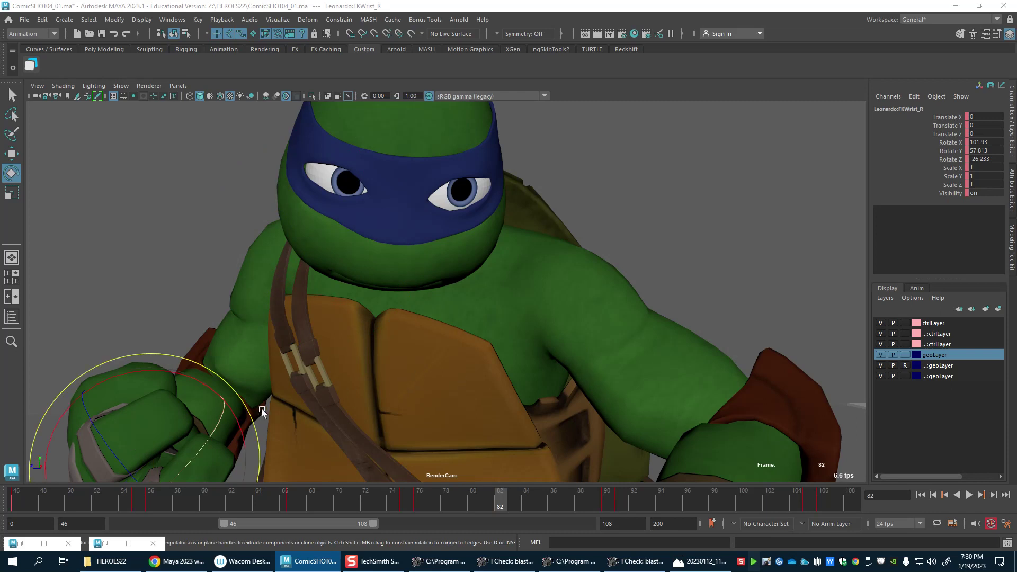
drag(247, 417, 214, 440)
key(w)
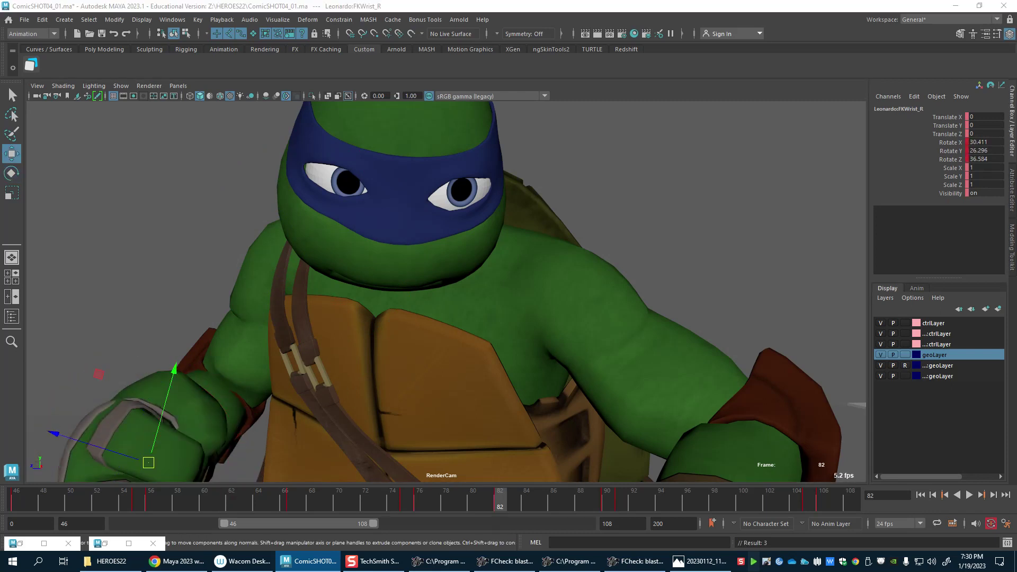
Step: Rotate Leonardo's right scapula to about Y -12.43 at frame 82, leaving X and Z at 0
click(312, 275)
key(e)
drag(305, 327, 307, 256)
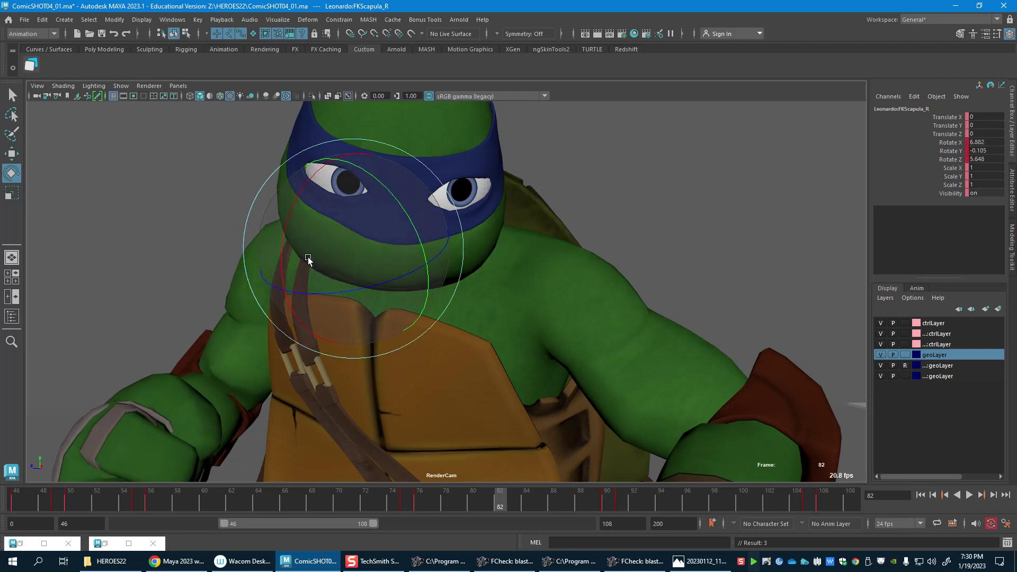
key(ctrl+z)
drag(391, 197, 397, 233)
key(w)
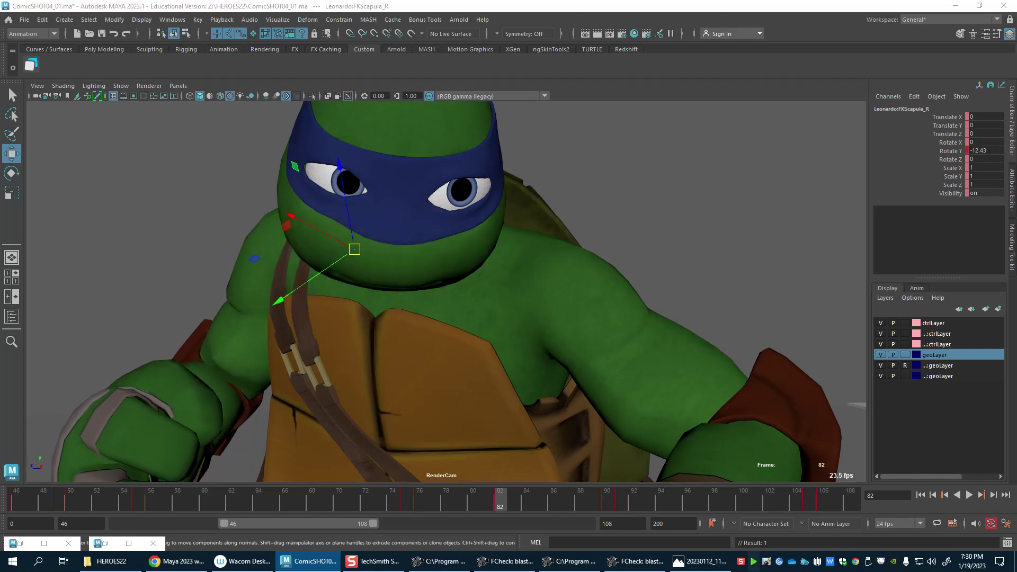
Step: Bend Leonardo's right elbow to Rotate Z 96.897 and key it at frame 82
key(e)
drag(159, 445, 172, 423)
key(w)
key(s)
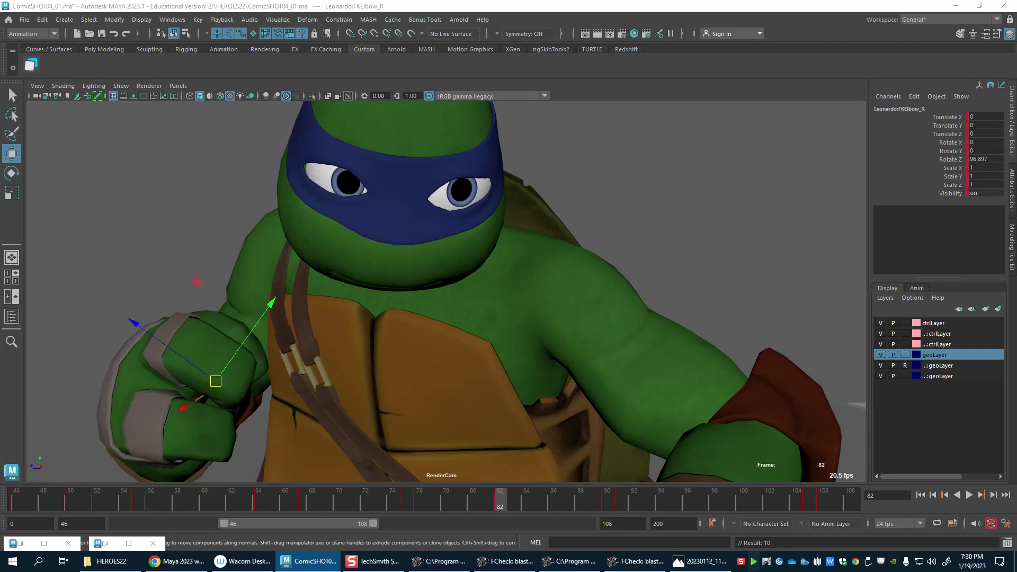
Step: Rotate Leonardo's head at frame 82 and set its Rotate Z to about -13.826 at frame 76
click(397, 145)
key(e)
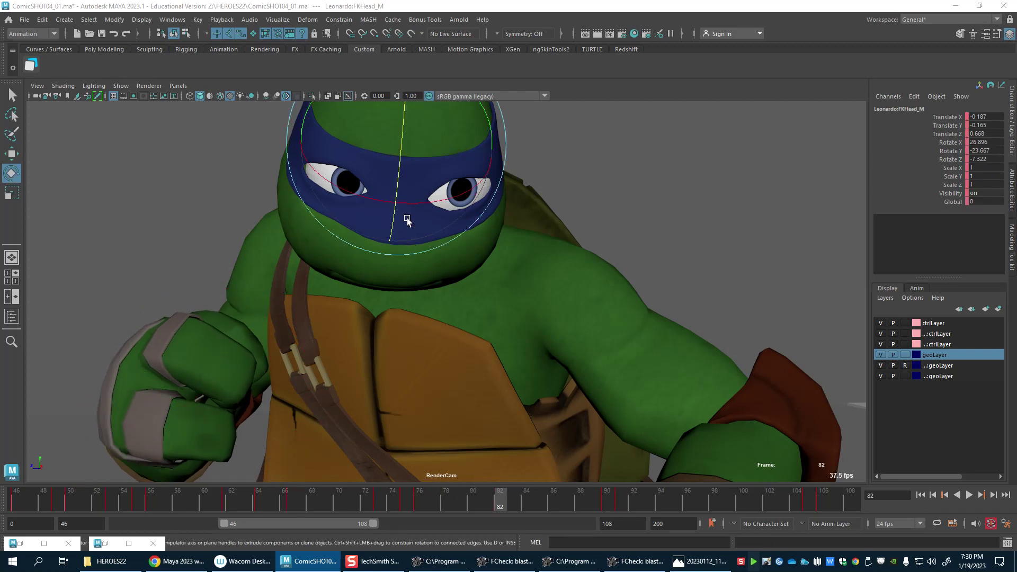
drag(407, 220, 404, 227)
drag(478, 124, 460, 135)
drag(404, 213, 400, 223)
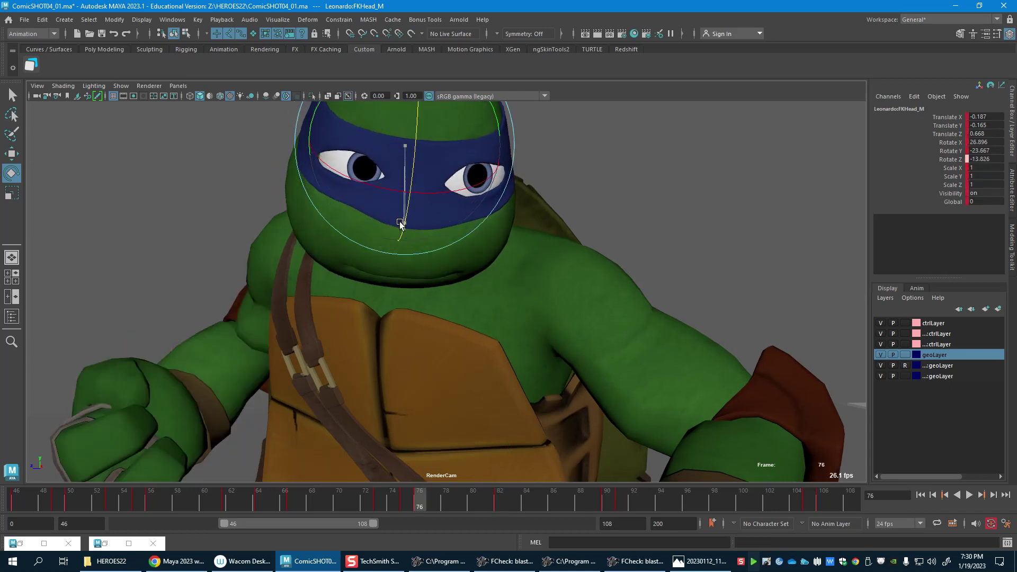
Step: Rotate Leonardo's left shoulder to about X -40.786, Y 15.271, Z 51.15 at frame 82
key(w)
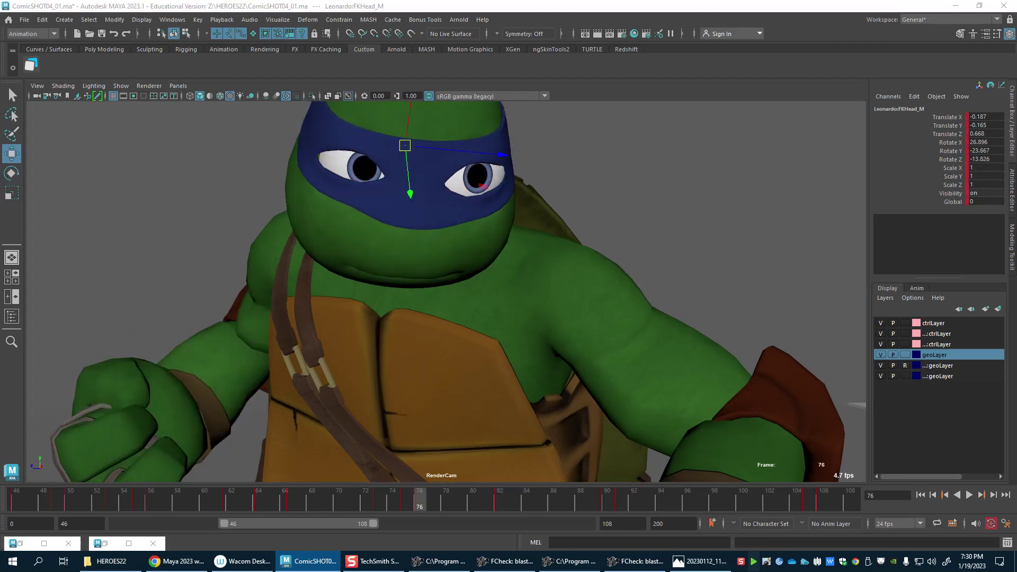
click(534, 277)
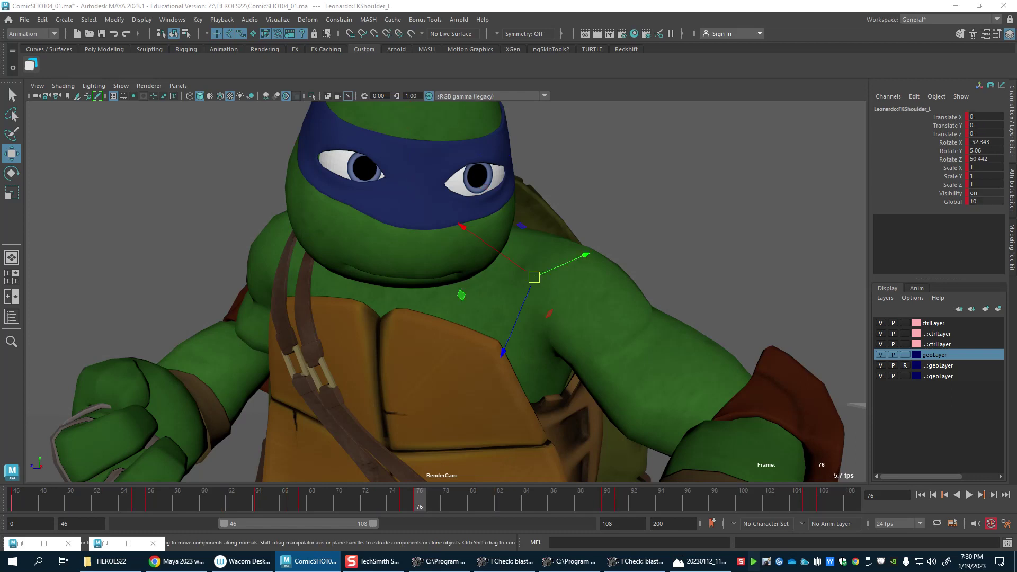
drag(466, 500, 496, 497)
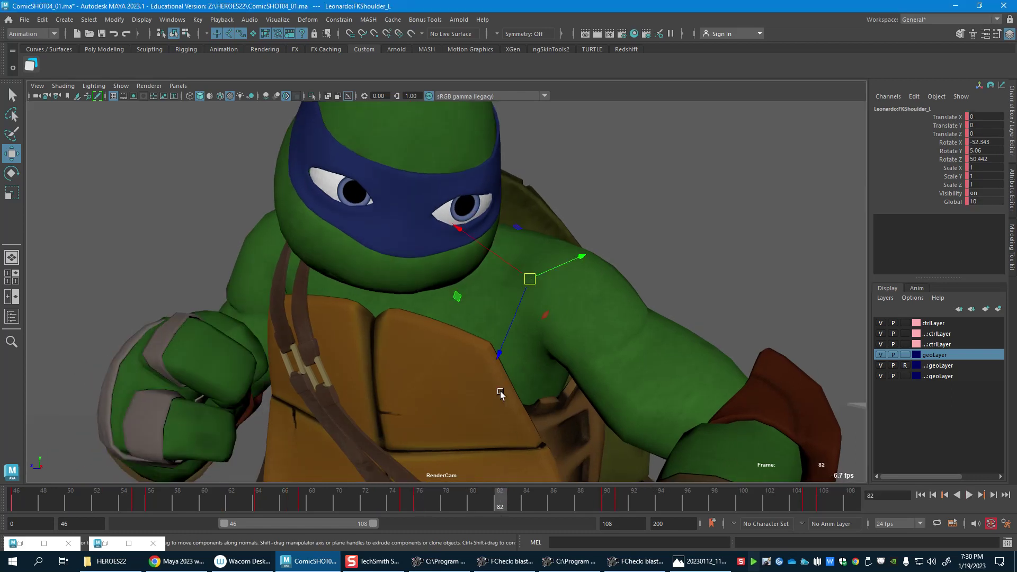
key(e)
drag(471, 310, 589, 272)
key(w)
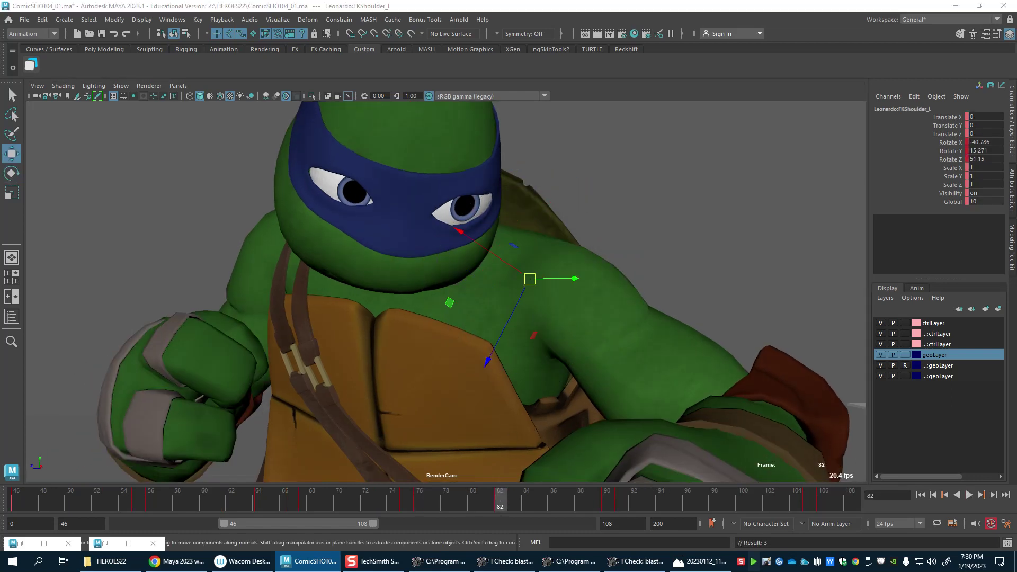
Step: Rotate the parent control of Leonardo's left shoulder slightly at frame 82
key(Up)
key(e)
drag(548, 240, 546, 219)
key(w)
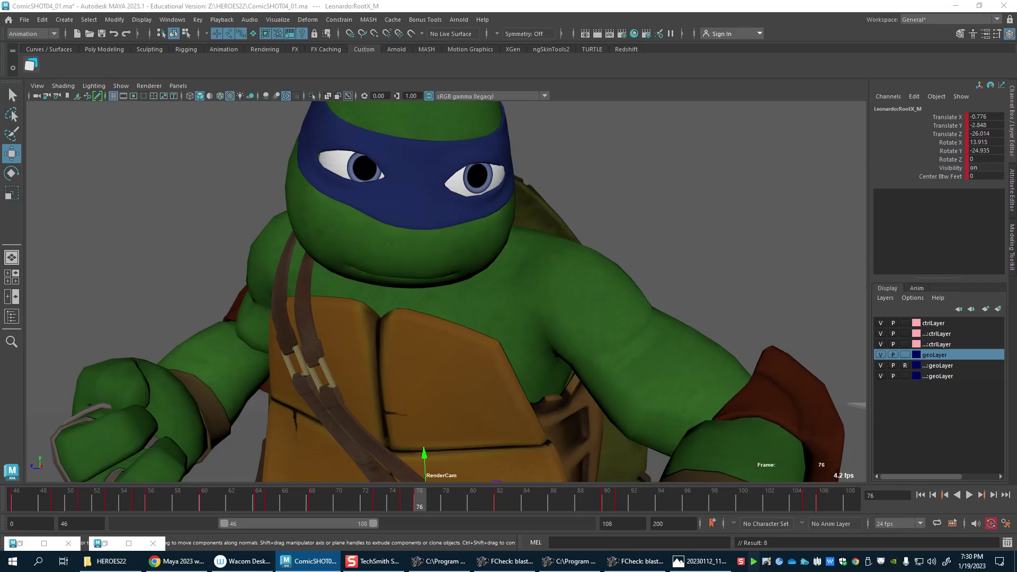
Step: Raise Leonardo's root at frame 76 to about Translate Y -2.612 and compare it with frame 82
drag(423, 455, 424, 443)
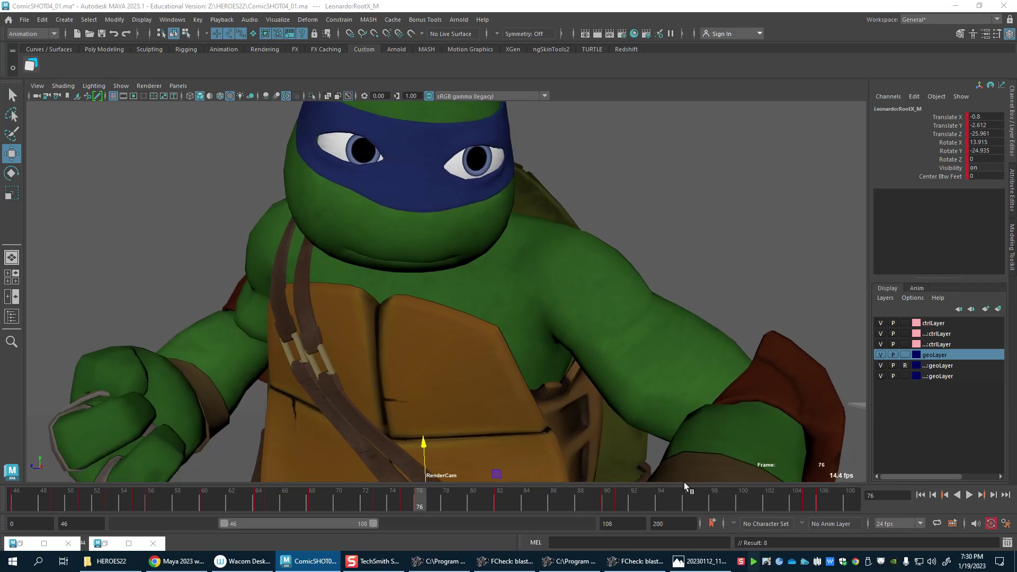
drag(413, 504, 500, 512)
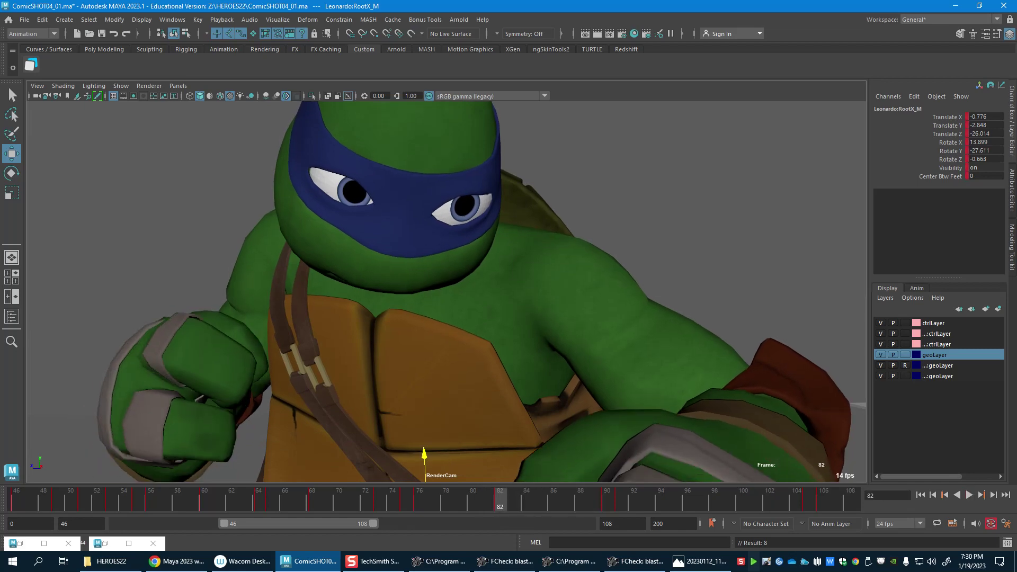
Step: Hold Leonardo's frame 82 pose by keying it again on all of his controls through frame 86
click(615, 470)
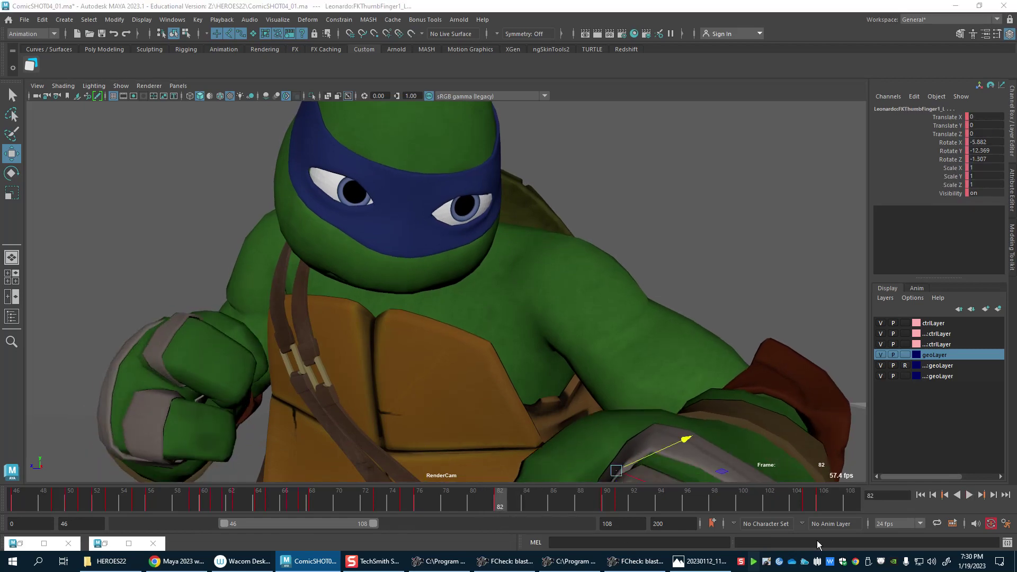
middle_drag(501, 503, 566, 503)
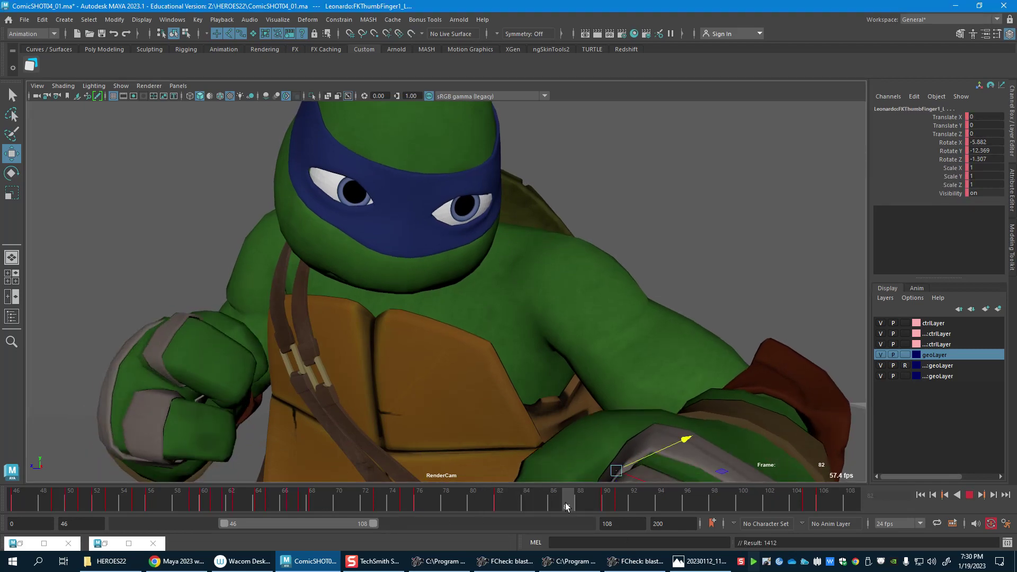
mouse_move(555, 503)
mouse_down()
mouse_move(423, 512)
mouse_move(537, 516)
mouse_move(420, 511)
mouse_move(569, 501)
mouse_up()
click(459, 504)
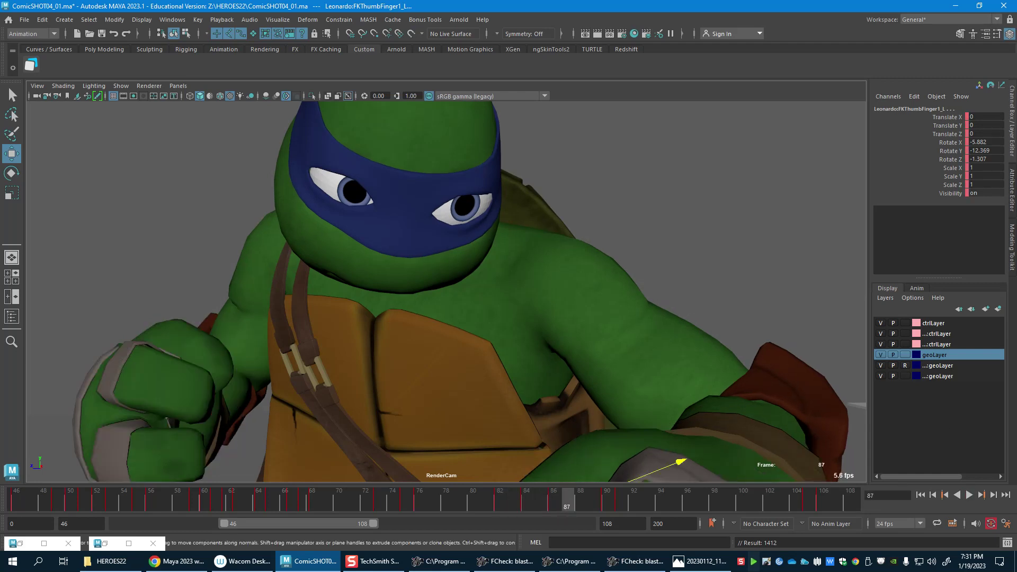
key(ctrl+z)
Step: Move Leonardo's root towards the camera to Translate Z -13.496 at frame 90 and key it
drag(561, 501, 607, 503)
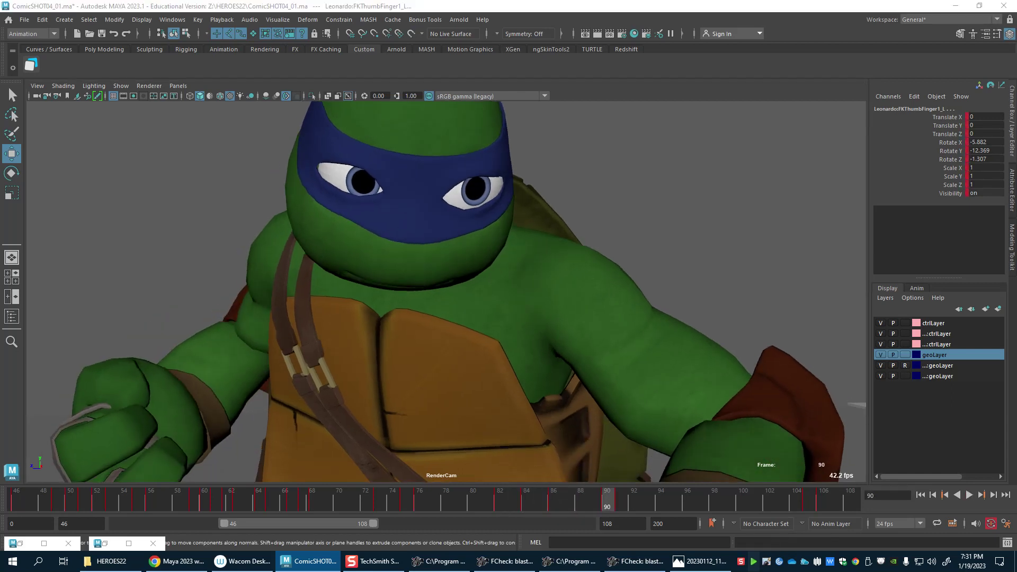
key(shift+z)
click(947, 133)
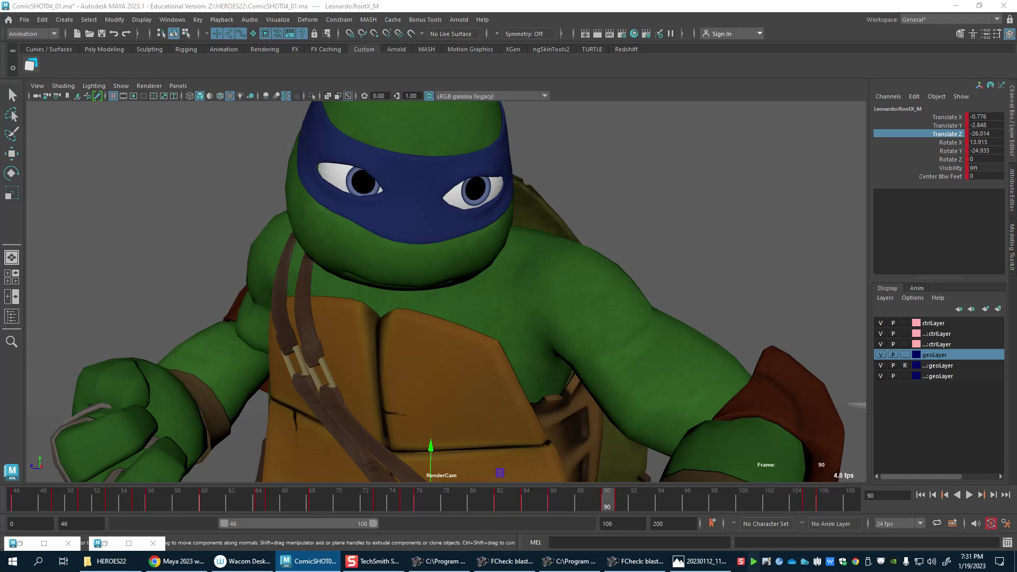
drag(539, 498, 607, 503)
key(ctrl+z)
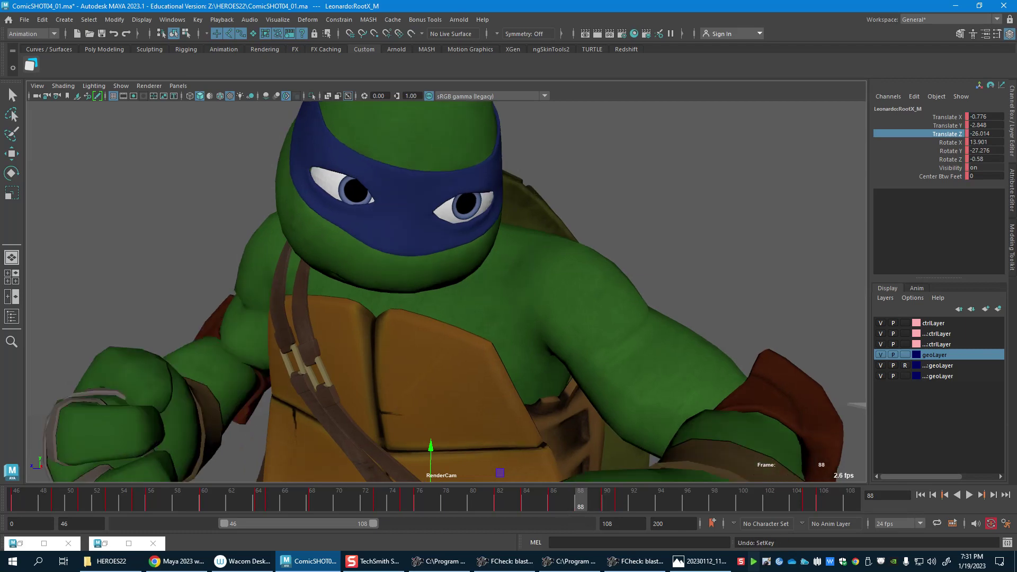
key(comma)
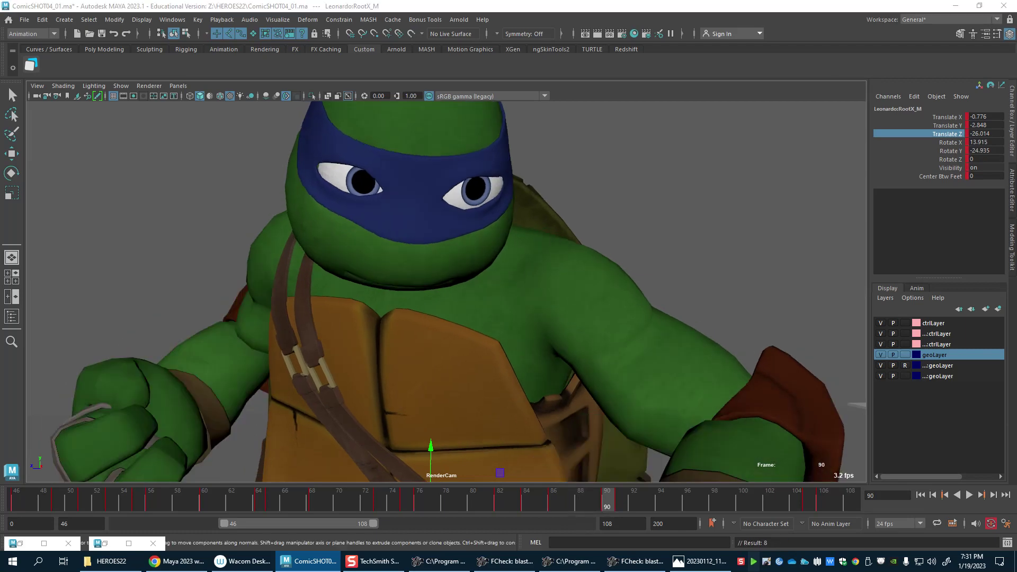
middle_drag(556, 382, 619, 381)
key(s)
Step: Give the root's keys at frame 90 linear tangents in the Graph Editor and play back the move
key(g)
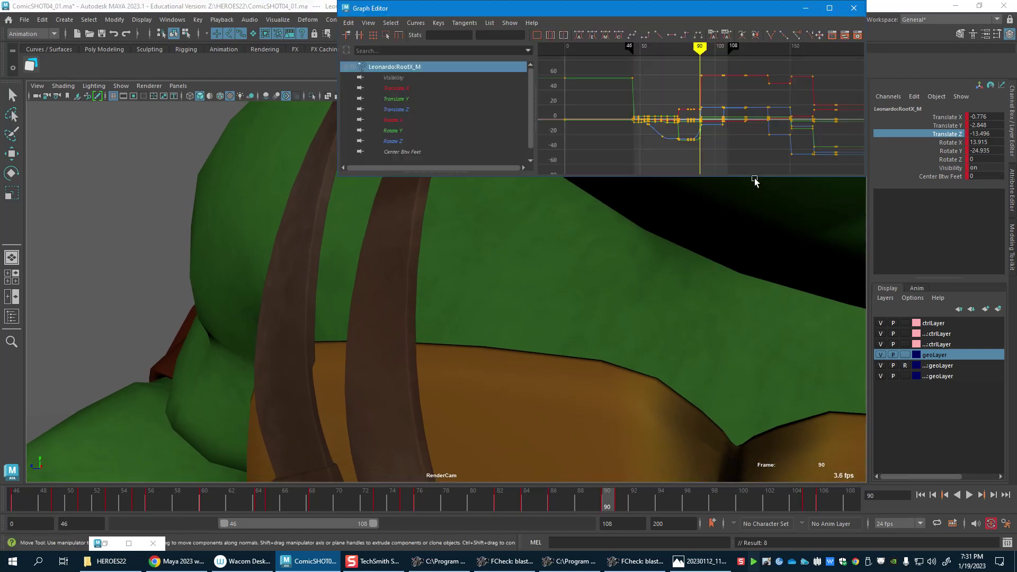
drag(714, 146, 715, 146)
key(f)
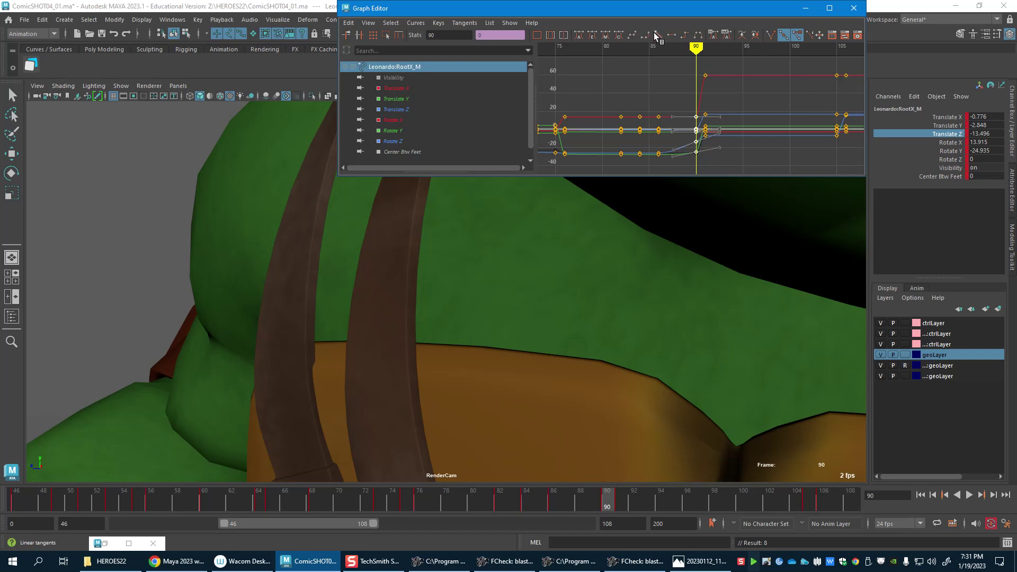
click(810, 8)
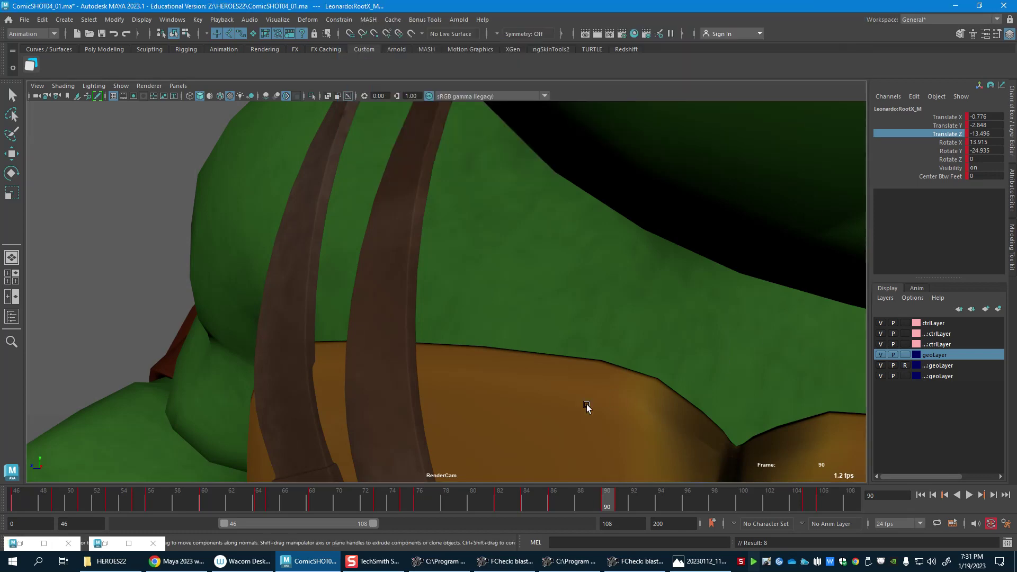
click(478, 495)
key(alt+v)
drag(559, 503, 582, 499)
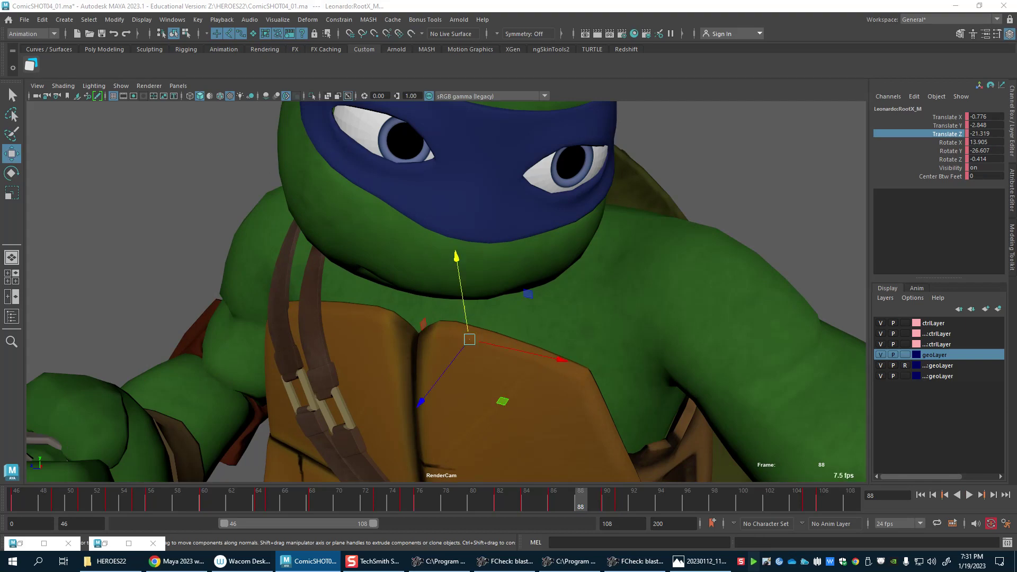
Step: Rotate Leonardo's upper spine control to about X 24.858, Y -30.673, Z -13.785 at frame 87
click(508, 505)
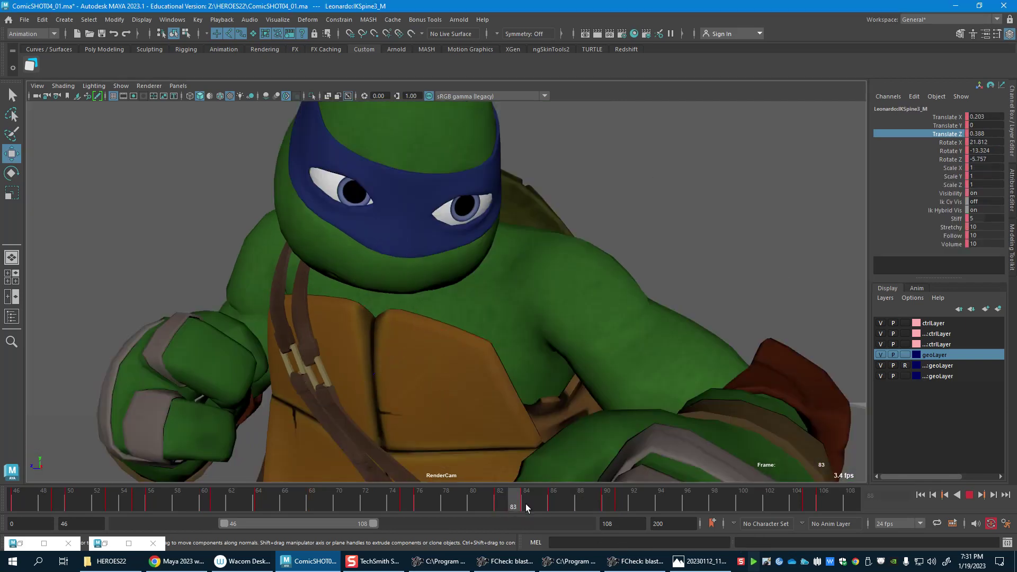
drag(549, 508, 567, 505)
key(e)
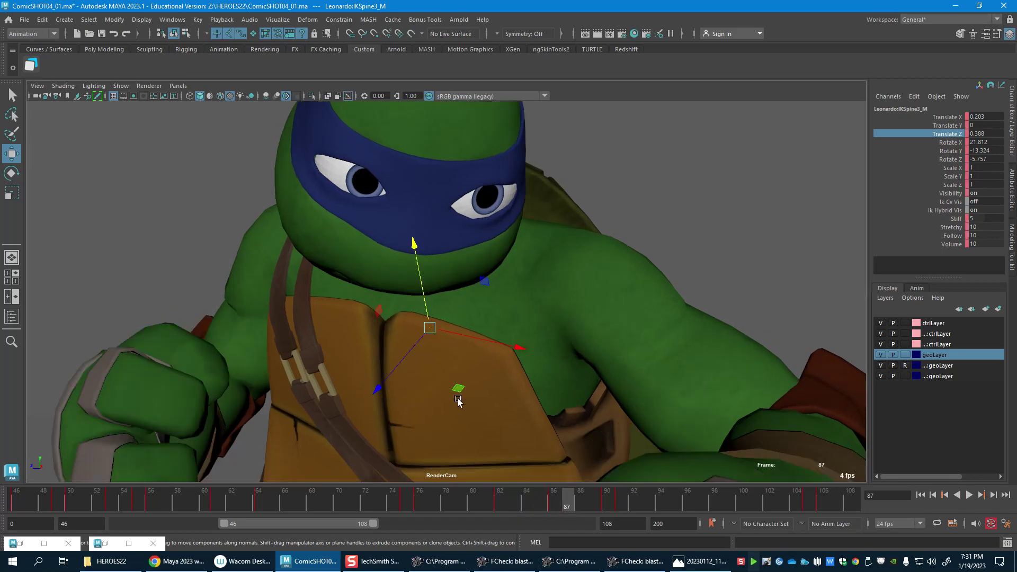
drag(425, 394, 413, 381)
key(w)
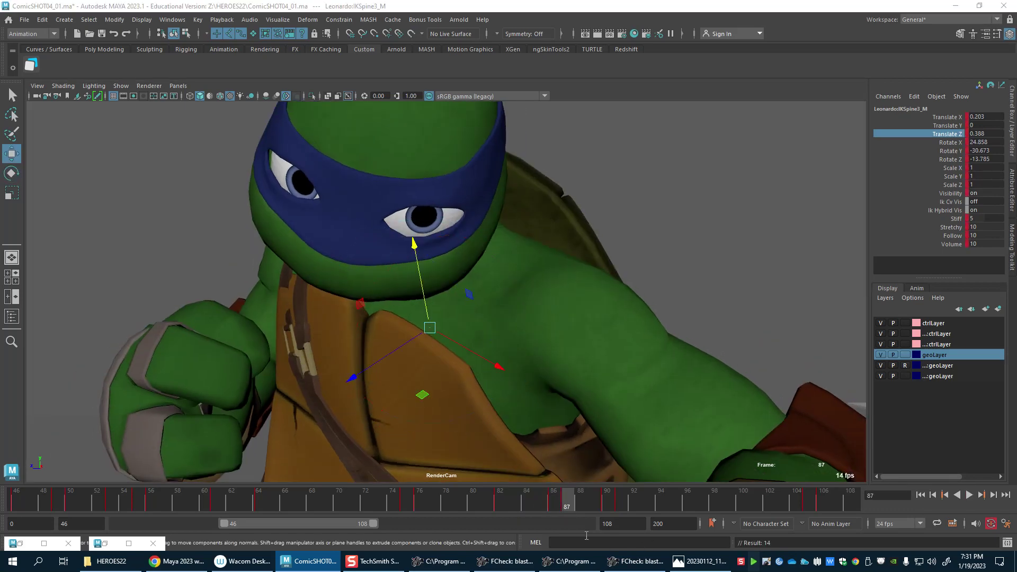
Step: Rotate Leonardo's upper spine control to about X 24.561, Y -29.563, Z -13.195 at frame 90
click(556, 510)
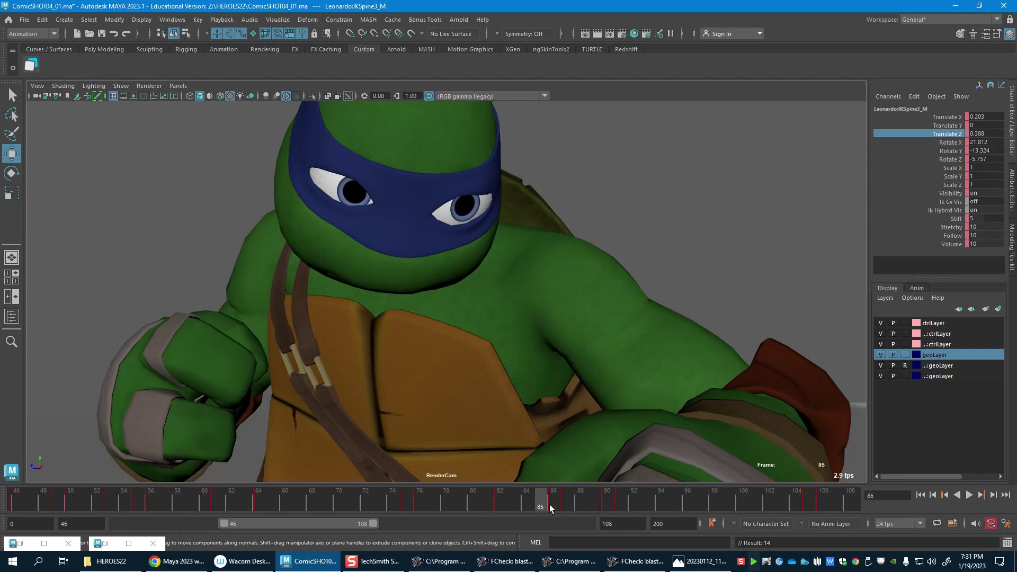
drag(552, 506, 607, 509)
key(e)
drag(661, 418, 682, 409)
key(w)
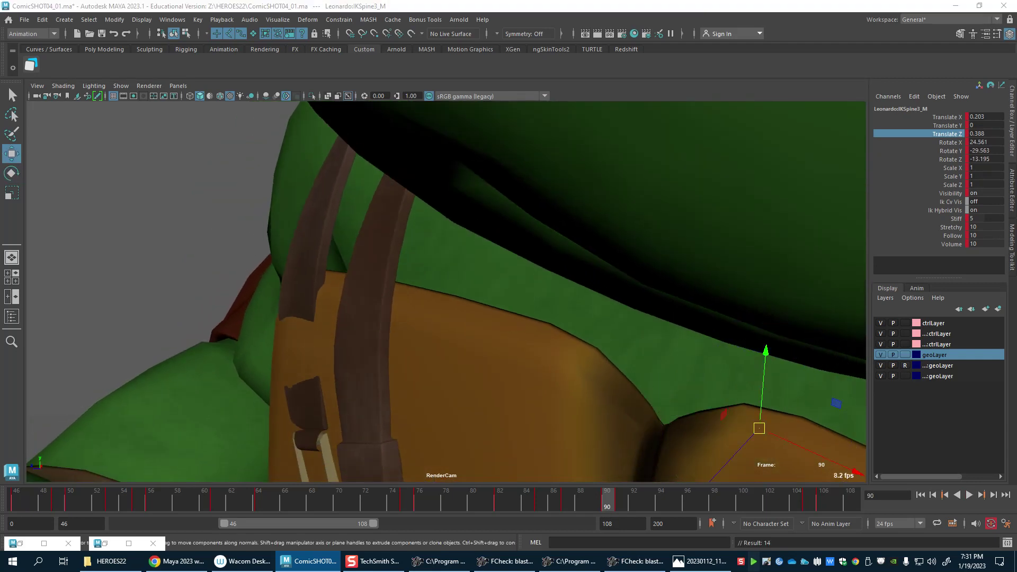
Step: Rotate Leonardo's right shoulder to about X -26.607, Y 28.473, Z -101.674 at frame 90
click(479, 109)
key(e)
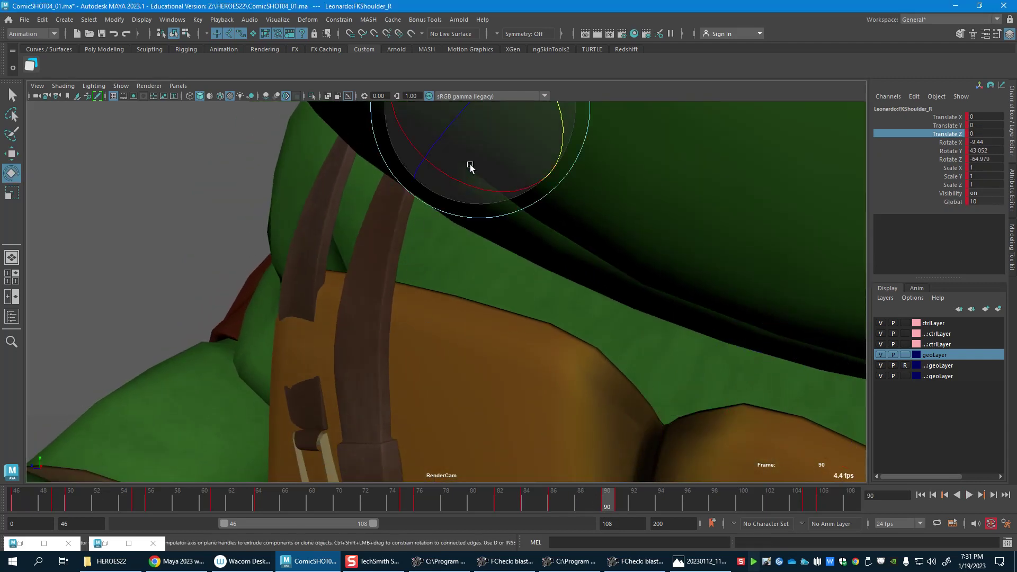
drag(470, 166, 452, 179)
key(w)
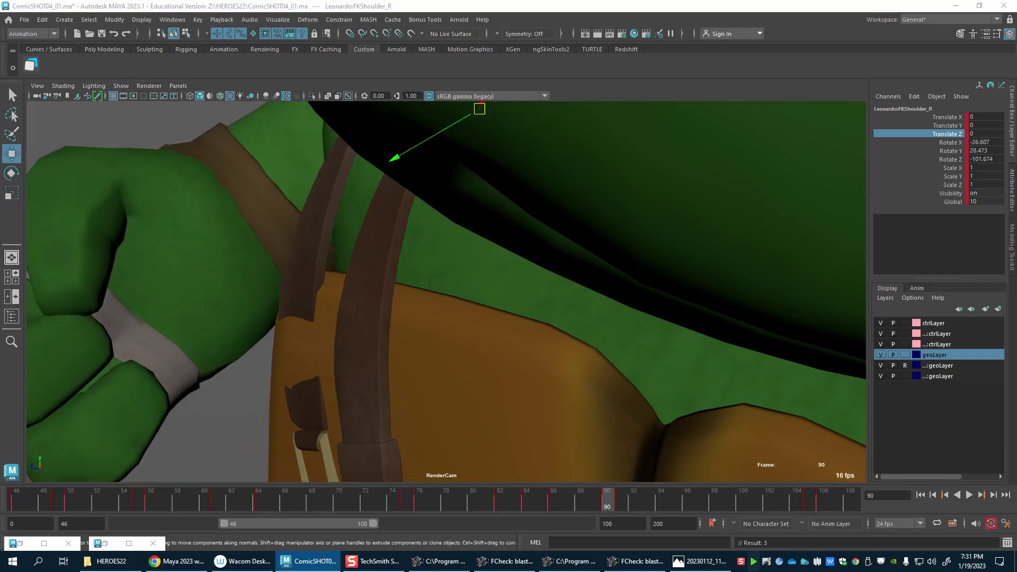
Step: Rotate Leonardo's right wrist to about X -196.169, Y 86.155, Z 278.152 at frame 90 and play back the motion
click(220, 222)
key(e)
drag(220, 222, 394, 203)
key(w)
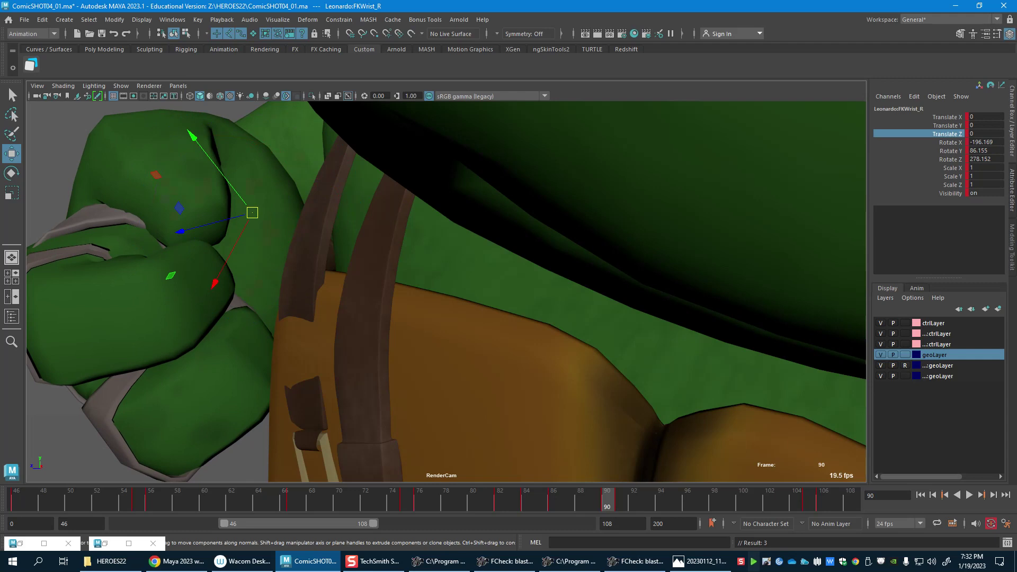
click(497, 504)
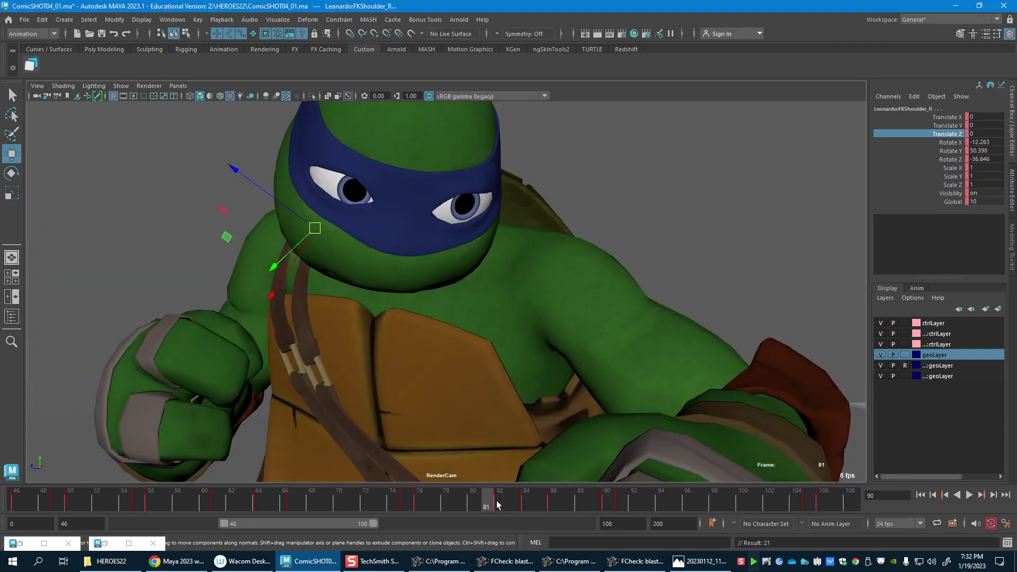
key(alt+v)
Step: Rotate Leonardo's right shoulder to about X 6.29, Y 20.418, Z -71.447 at frame 87
click(557, 505)
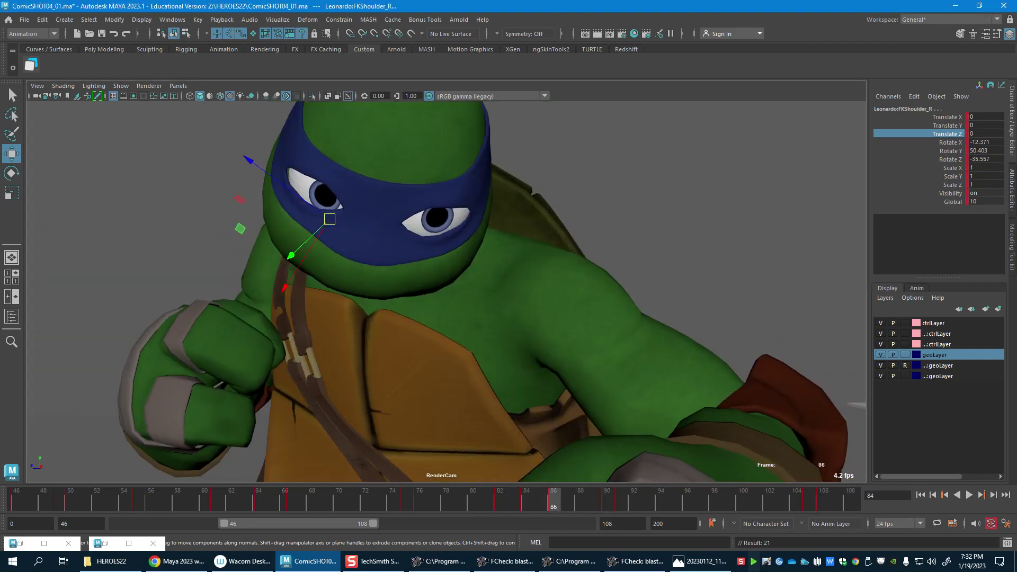
click(567, 503)
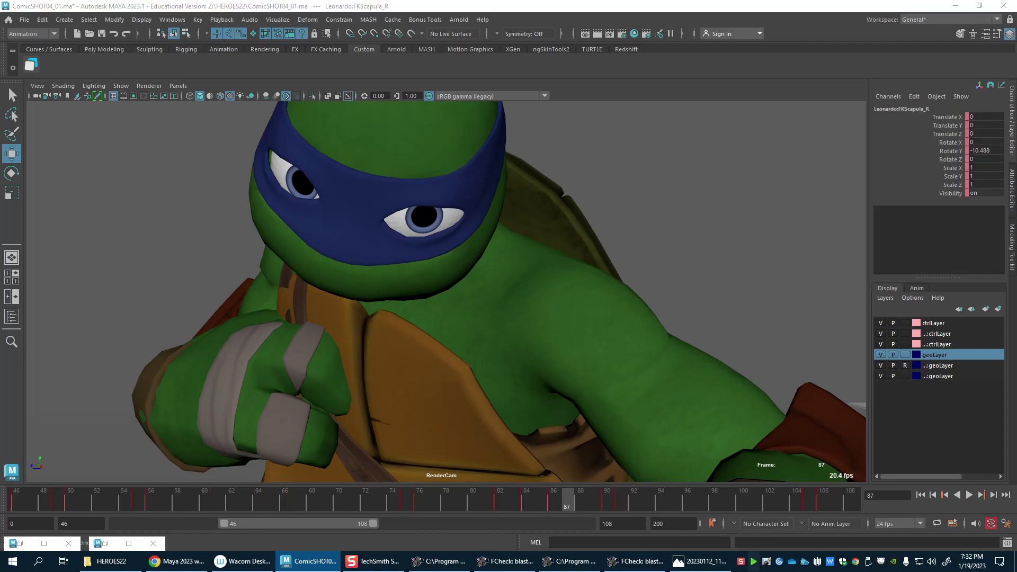
key(Down)
key(e)
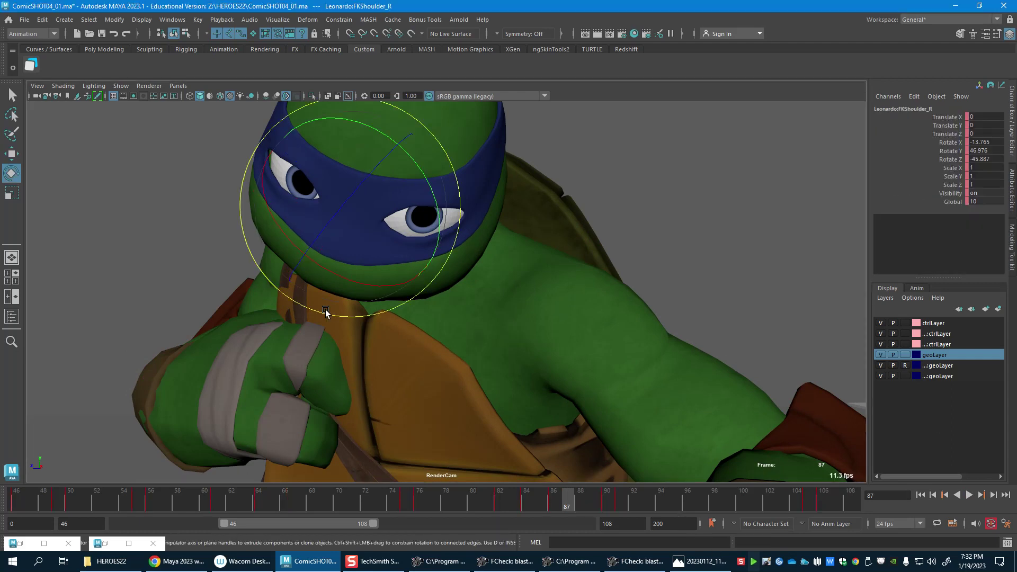
drag(325, 309, 404, 225)
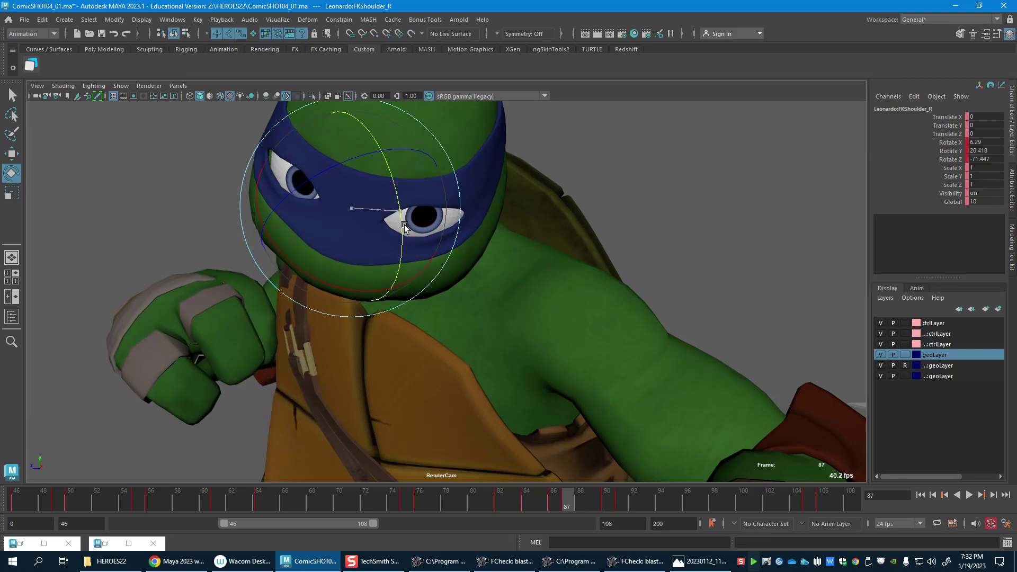
mouse_move(561, 491)
mouse_down()
mouse_move(513, 502)
mouse_move(571, 509)
mouse_up()
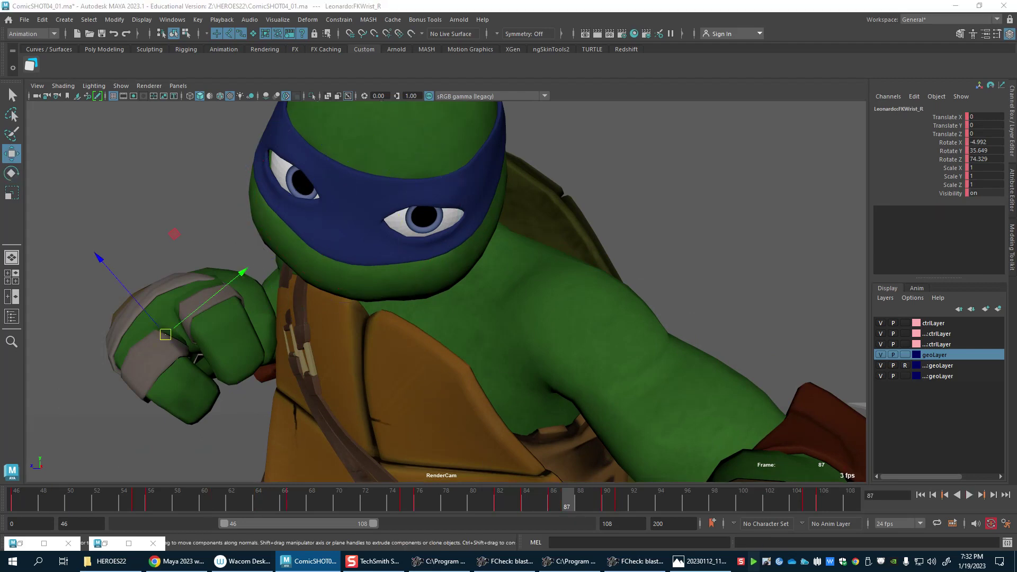
Step: Rotate Leonardo's right wrist to re-aim the fist at frame 87
key(e)
drag(200, 310, 151, 318)
key(w)
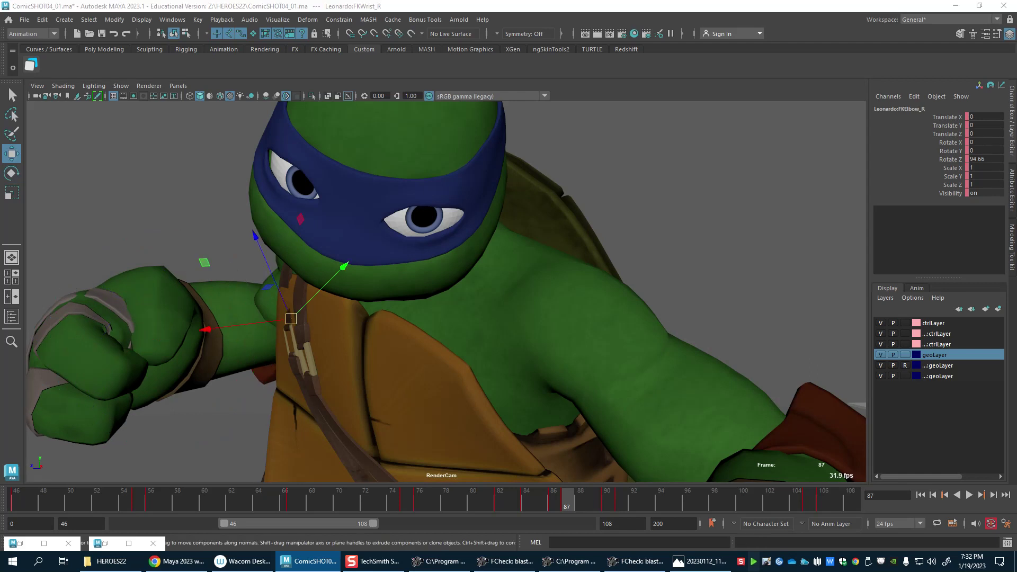
Step: Bend Leonardo's right elbow to about Rotate Z 113.164 at frame 87
key(e)
drag(238, 305, 317, 271)
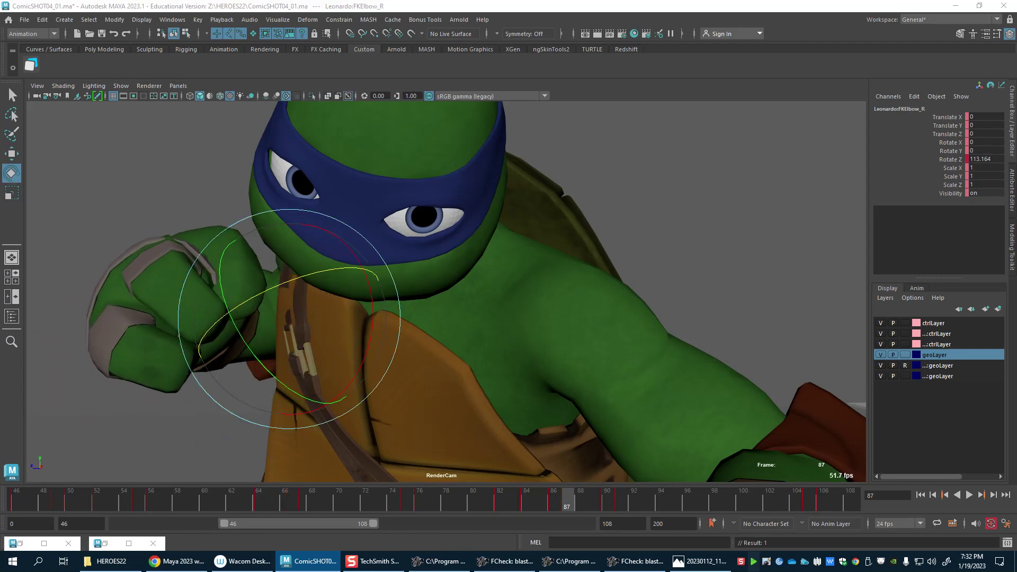
click(222, 258)
key(w)
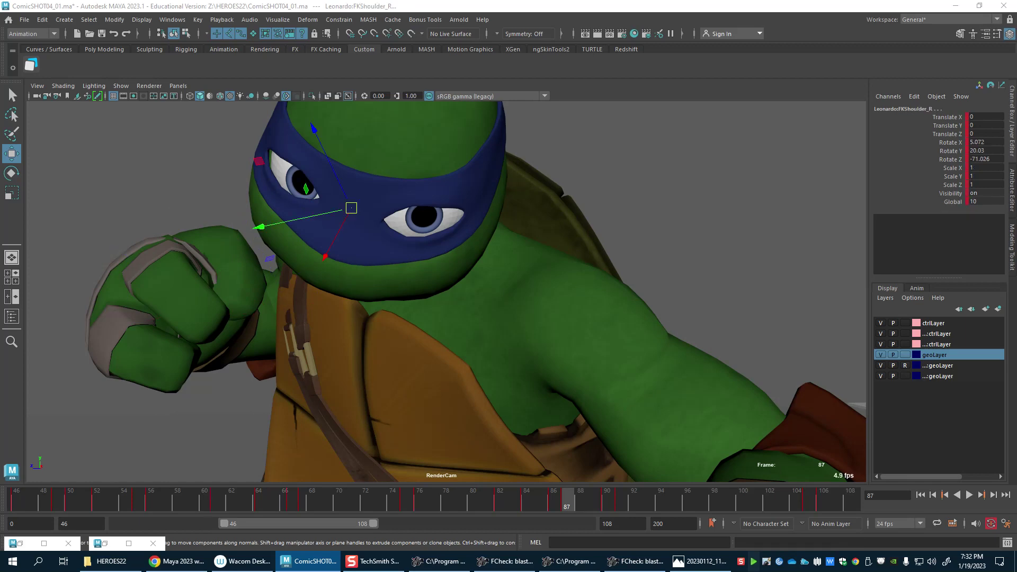
Step: Reposition Leonardo's root control to about Translate X -0.899, Y -2.757, Z -25.107 at frame 87
drag(598, 497, 571, 503)
click(555, 505)
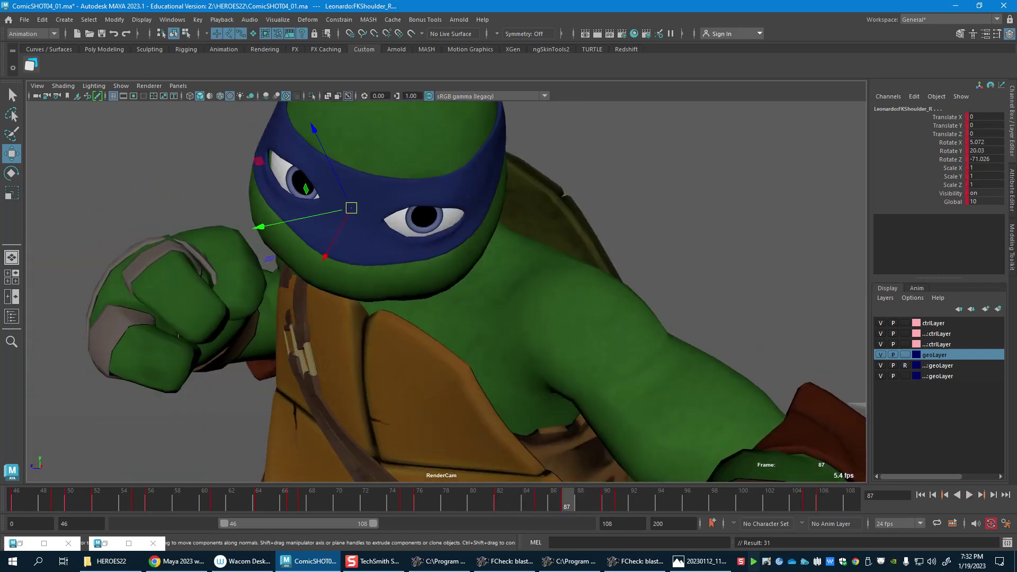
click(517, 507)
drag(529, 509, 566, 507)
mouse_move(435, 474)
middle_down()
mouse_move(442, 461)
mouse_move(425, 463)
middle_up()
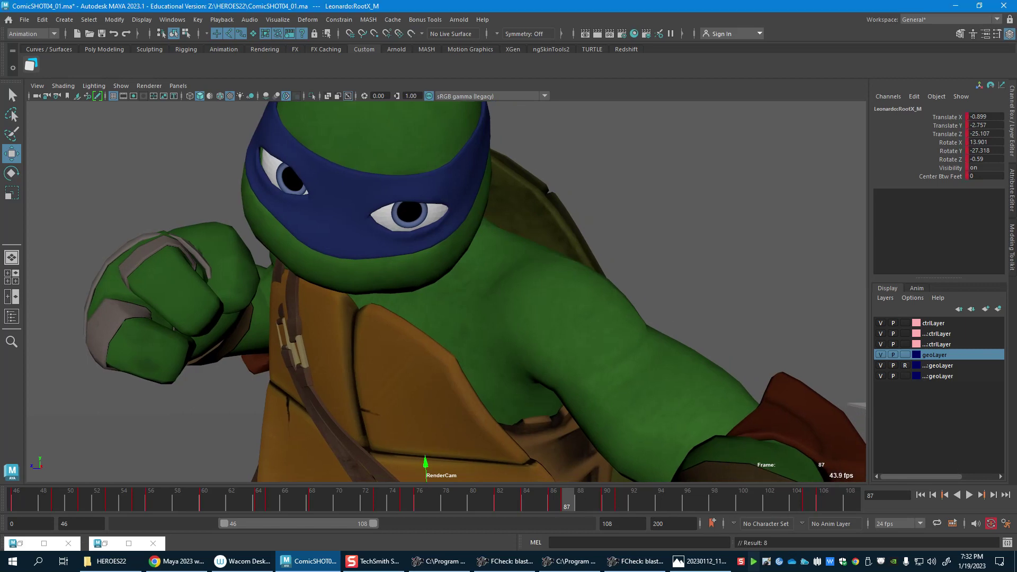
Step: Rotate Leonardo's upper spine control to about X 23.733, Y -26.06, Z -11.419 at frame 85
mouse_move(529, 502)
mouse_down()
mouse_move(485, 500)
mouse_move(608, 513)
mouse_move(509, 509)
mouse_move(536, 505)
mouse_move(527, 506)
mouse_up()
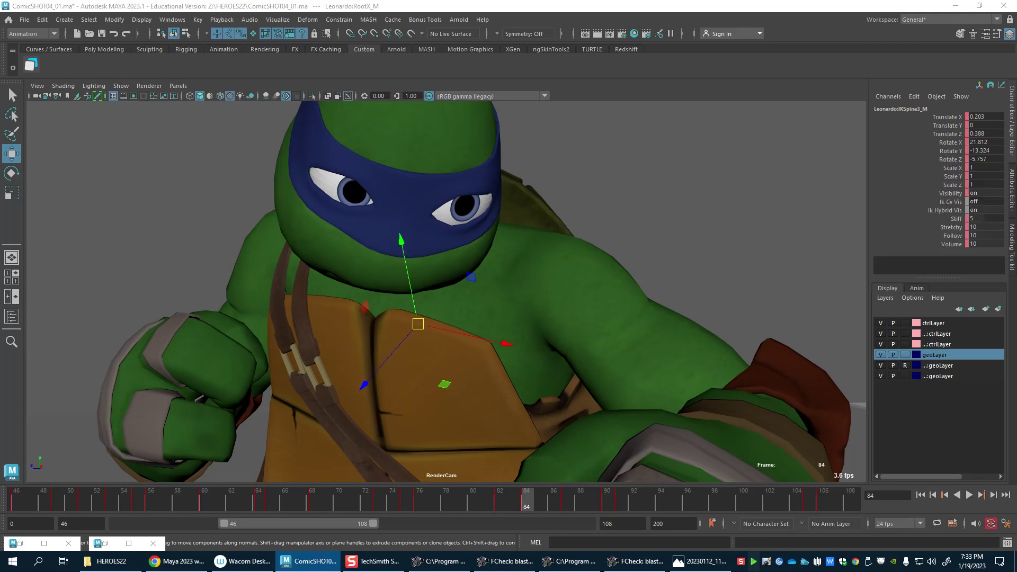
key(ctrl+z)
key(alt+v)
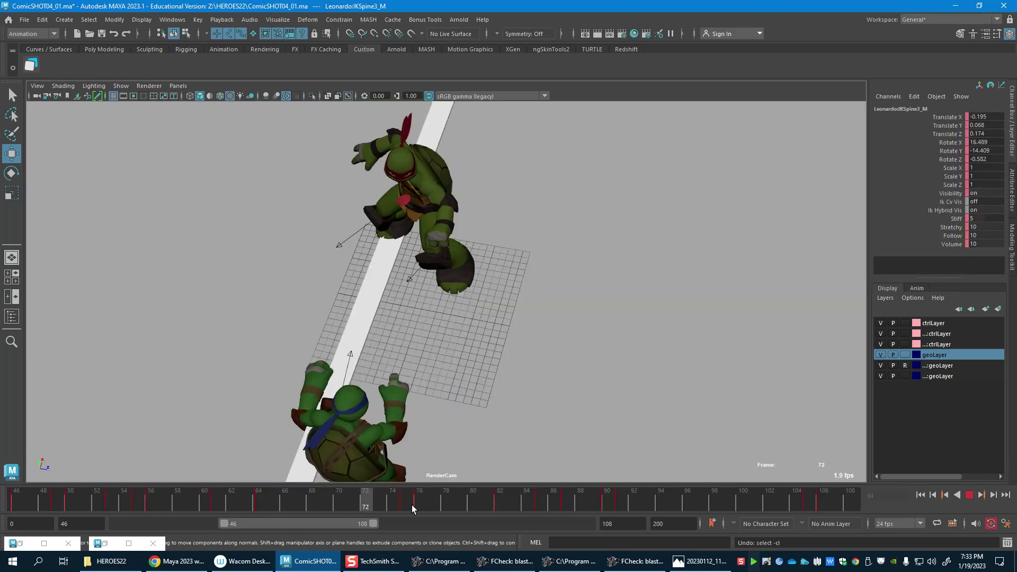
key(alt+v)
key(e)
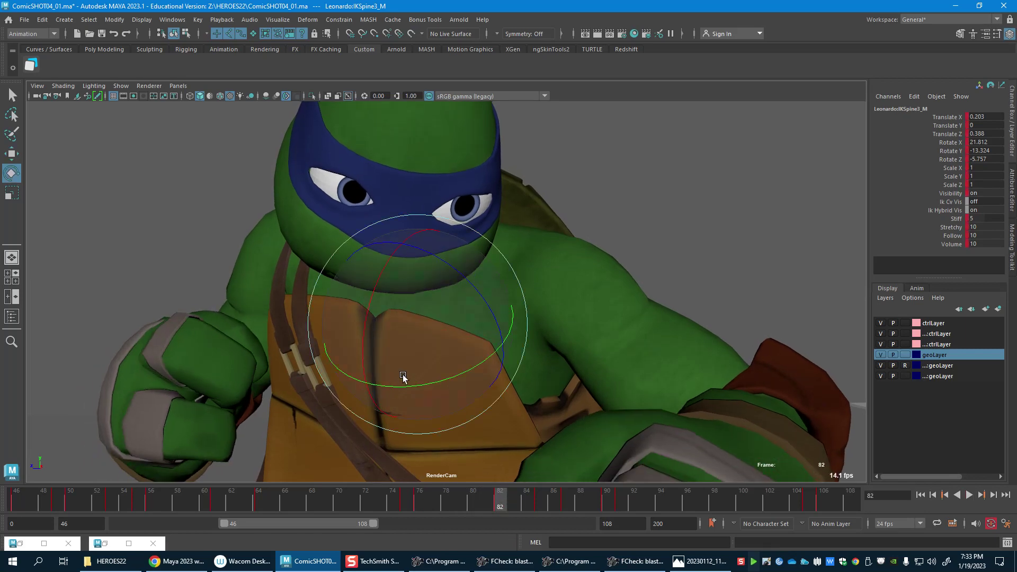
drag(501, 505, 540, 505)
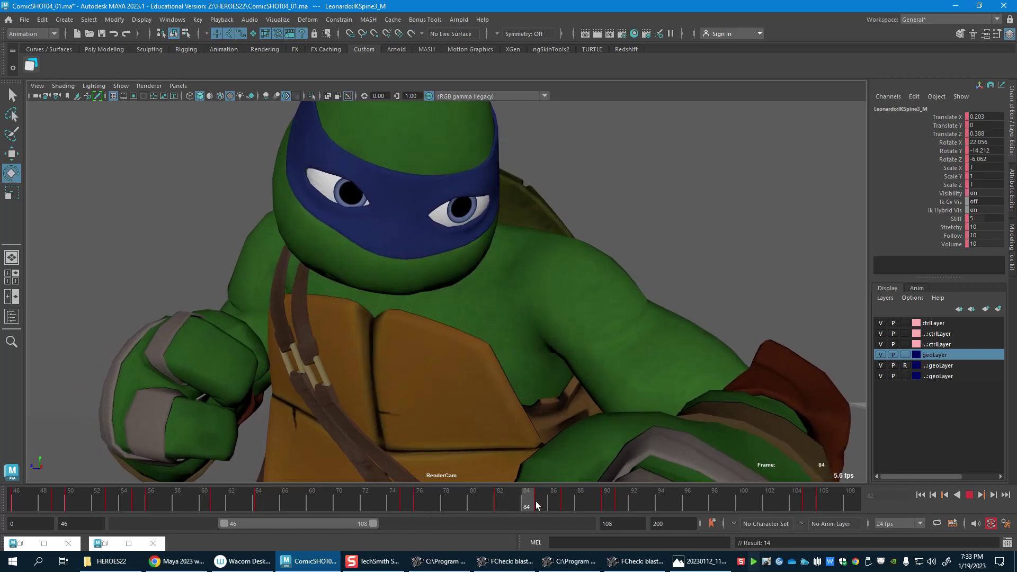
drag(431, 385, 407, 390)
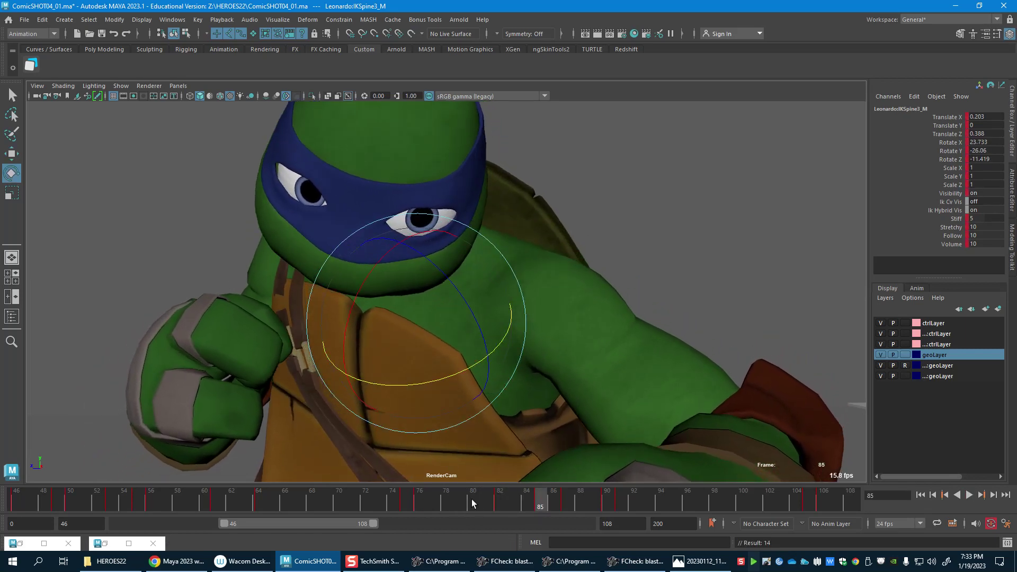
drag(471, 503, 568, 505)
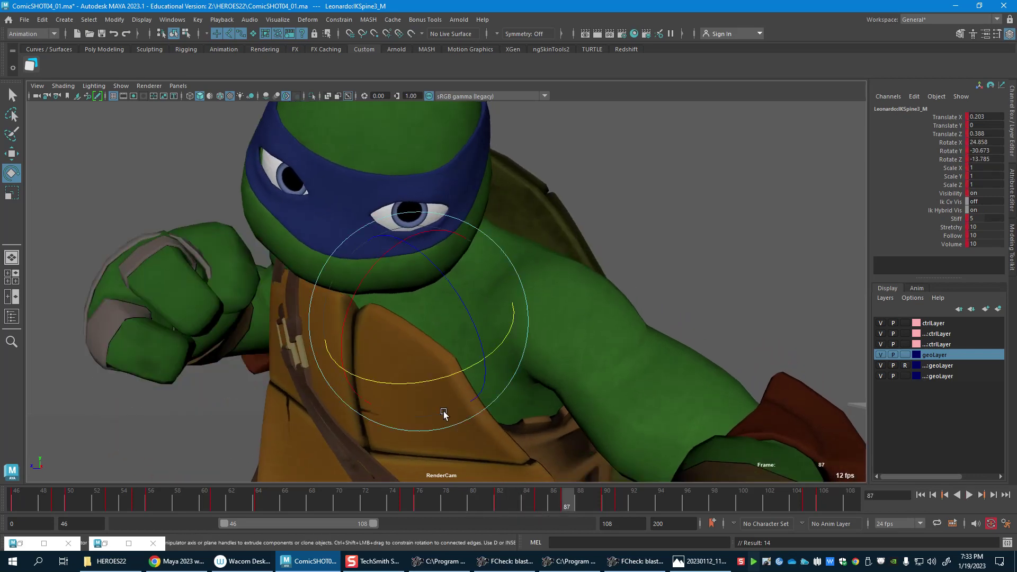
Step: Rotate Leonardo's upper spine control to about X 18.804, Y -5.85, Z -8.871 at frame 90 and play back the motion
drag(443, 411, 609, 506)
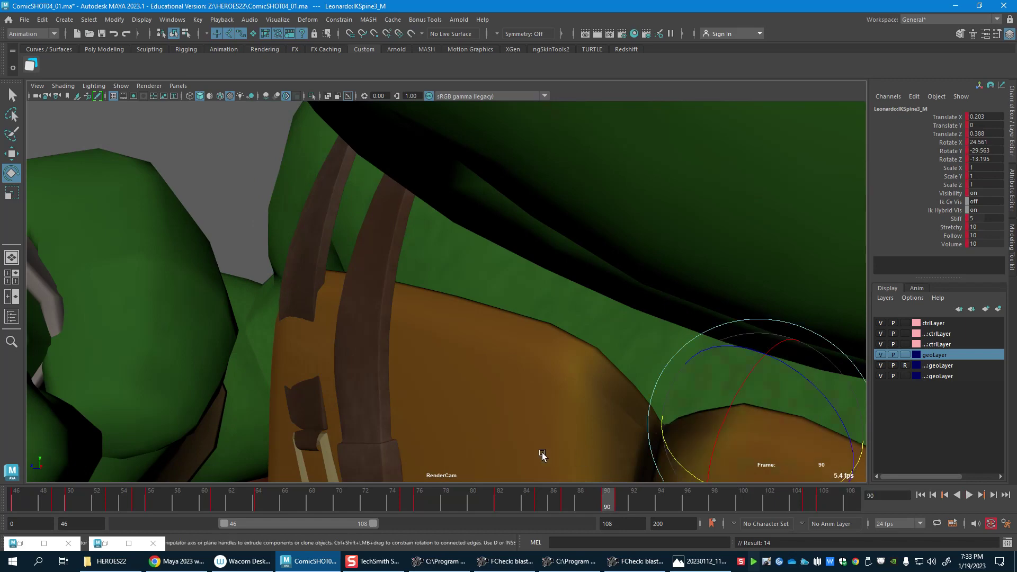
drag(678, 466, 732, 414)
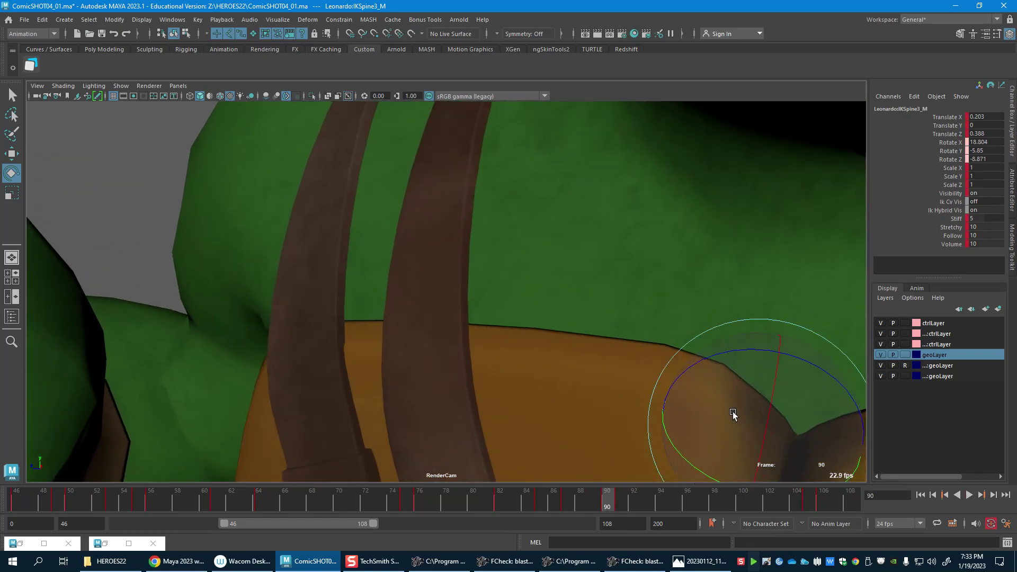
key(alt+v)
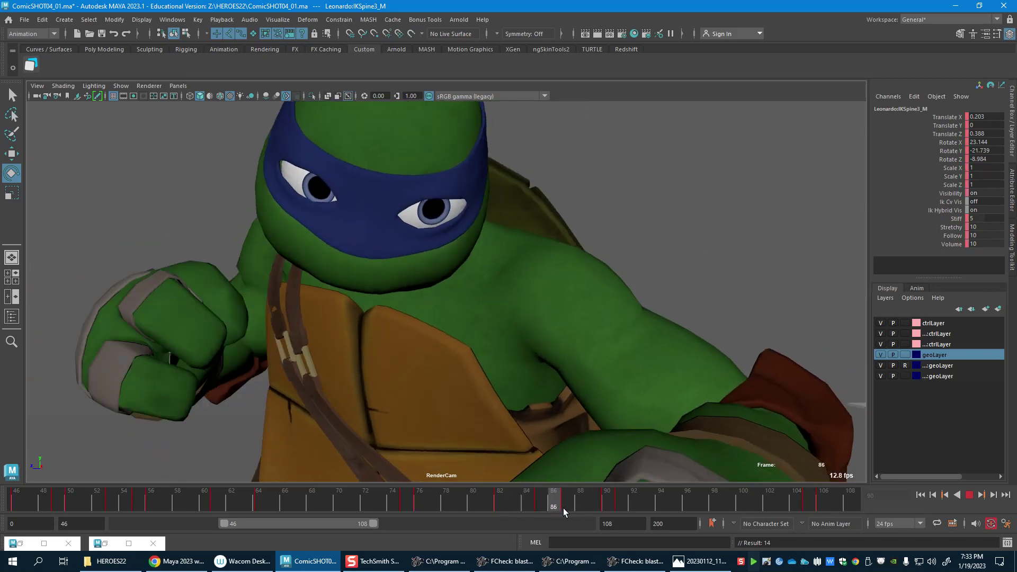
Step: Rotate Leonardo's right shoulder to about X -16.887, Y 24.548, Z -46.541 at frame 88, key it and play back the motion
click(578, 509)
key(w)
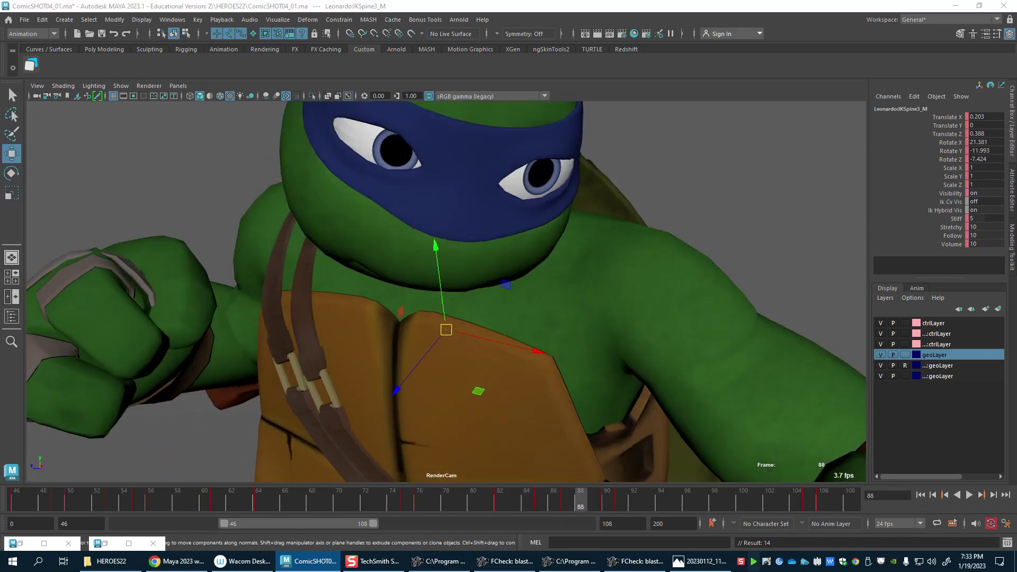
click(317, 215)
key(e)
drag(357, 260, 362, 303)
key(s)
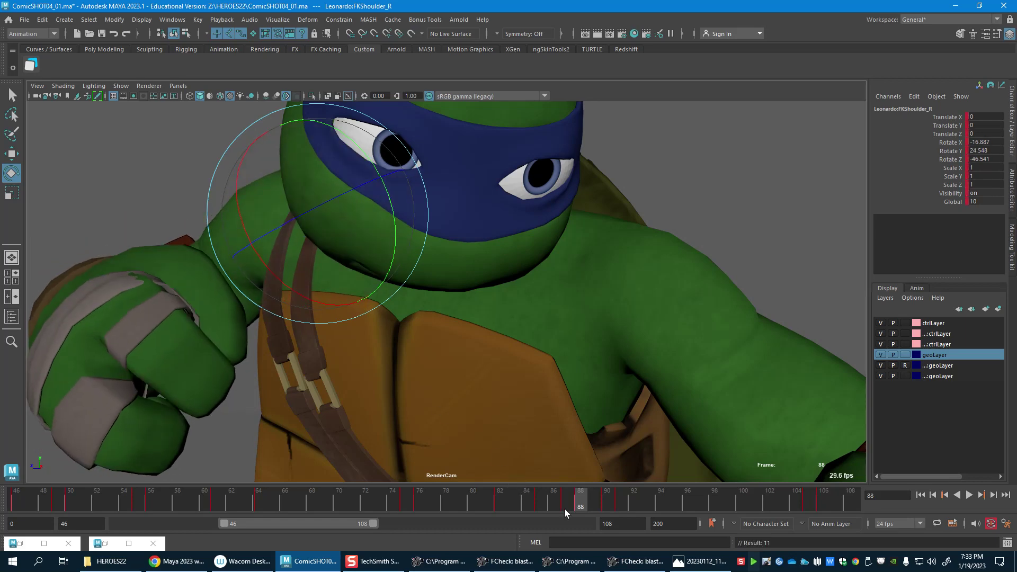
key(alt+v)
Step: At frame 85, rotate Leonardo's right shoulder to about X -20.42, Y 35.112, Z -38.761 and bend the right elbow to about Rotate Z 106.638
mouse_move(580, 506)
mouse_down()
mouse_move(518, 500)
mouse_move(539, 500)
mouse_up()
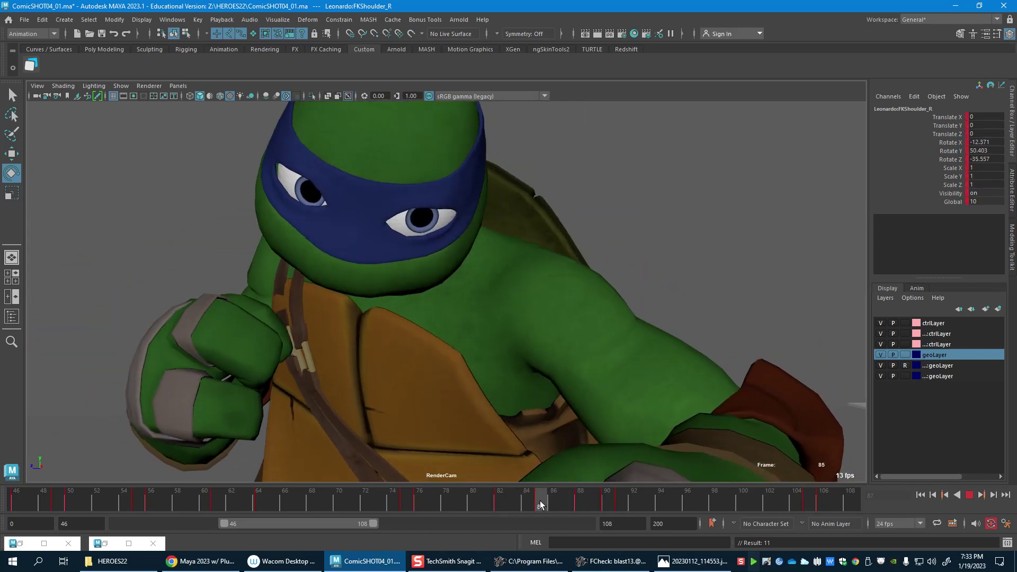
drag(380, 331, 395, 262)
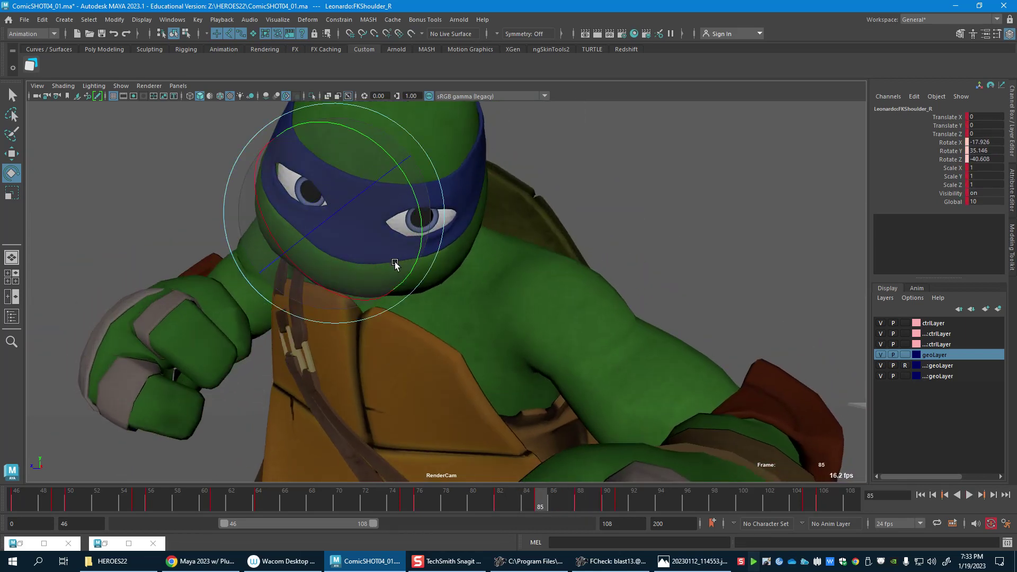
key(w)
key(Down)
key(e)
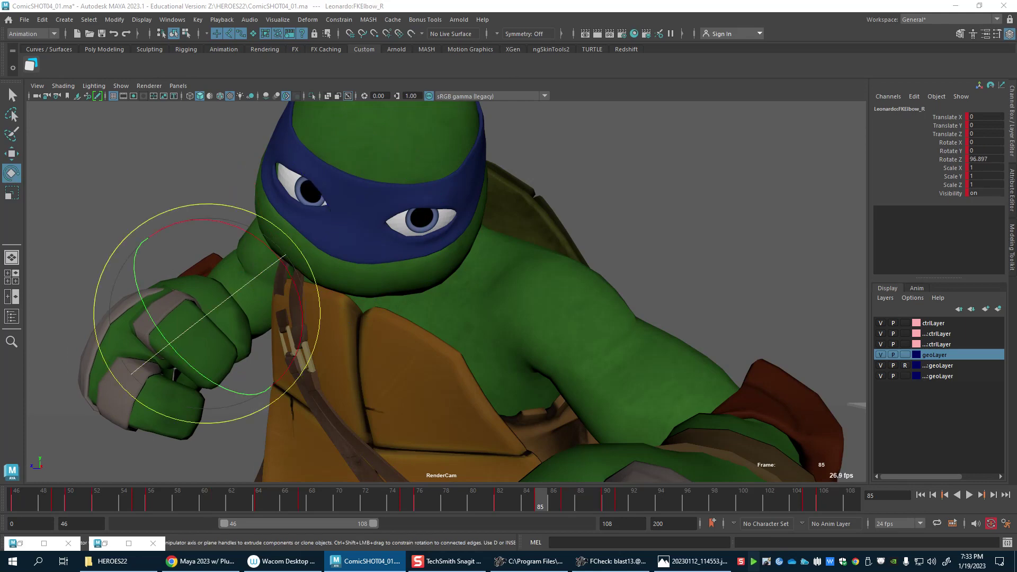
drag(180, 337, 182, 365)
Step: Refine the bend of Leonardo's right elbow at frame 85 to bring the fist closer to the chest
key(w)
key(Down)
key(e)
key(w)
key(Up)
key(e)
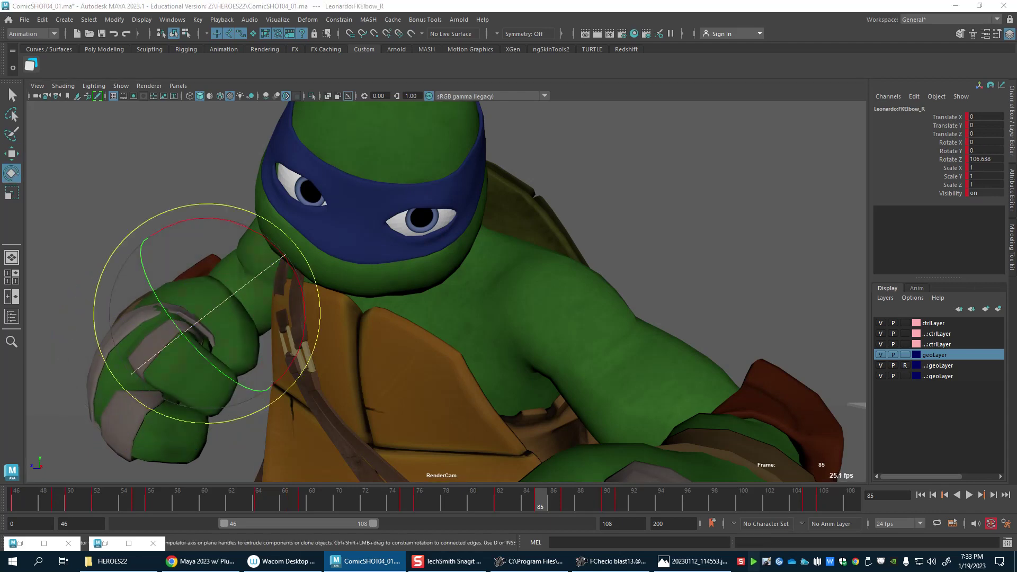
drag(208, 314, 241, 289)
key(w)
key(Up)
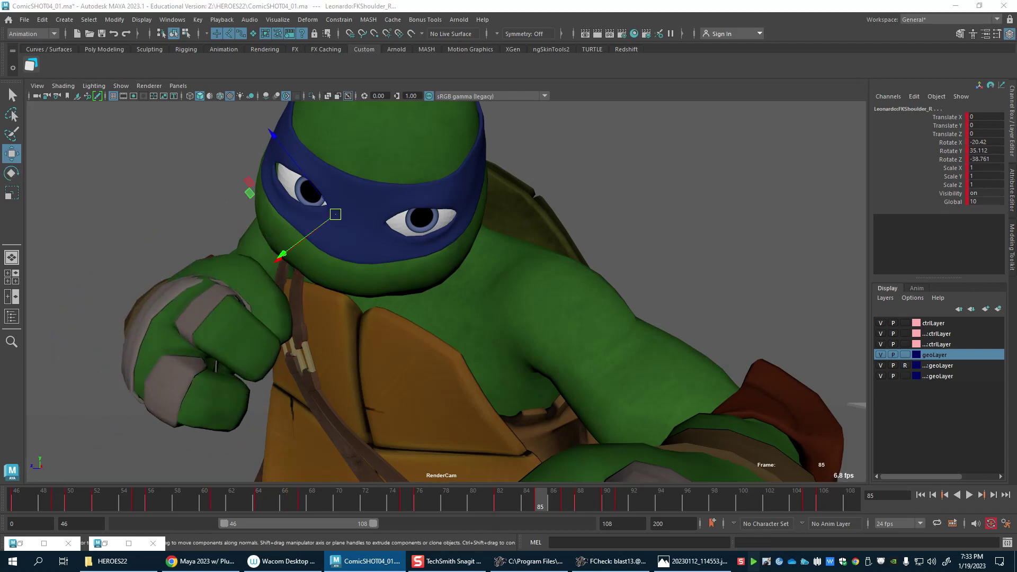
key(Down)
key(Down)
Step: Rotate Leonardo's right shoulder at frame 90 to re-aim the arm, and scrub back through the lunge
drag(513, 497, 611, 507)
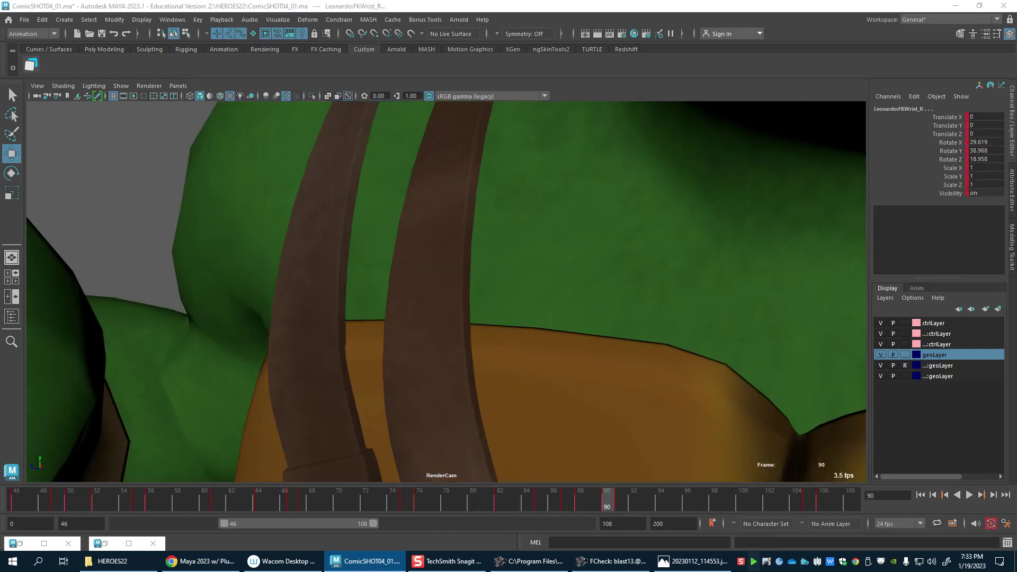
click(352, 127)
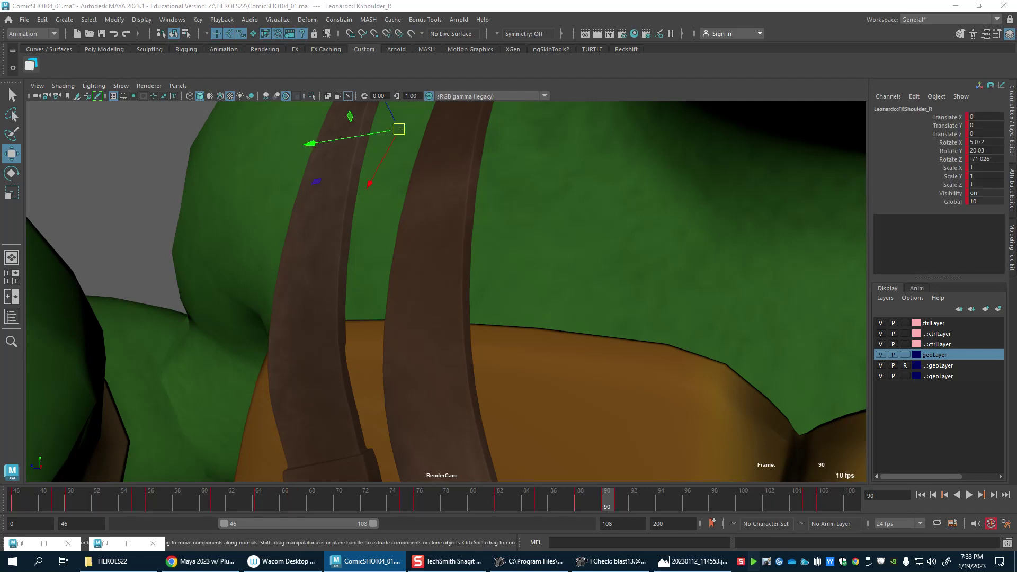
key(e)
drag(457, 157, 432, 158)
drag(690, 510, 553, 510)
Step: Adjust the rotation of Leonardo's head and key it at frame 84
key(w)
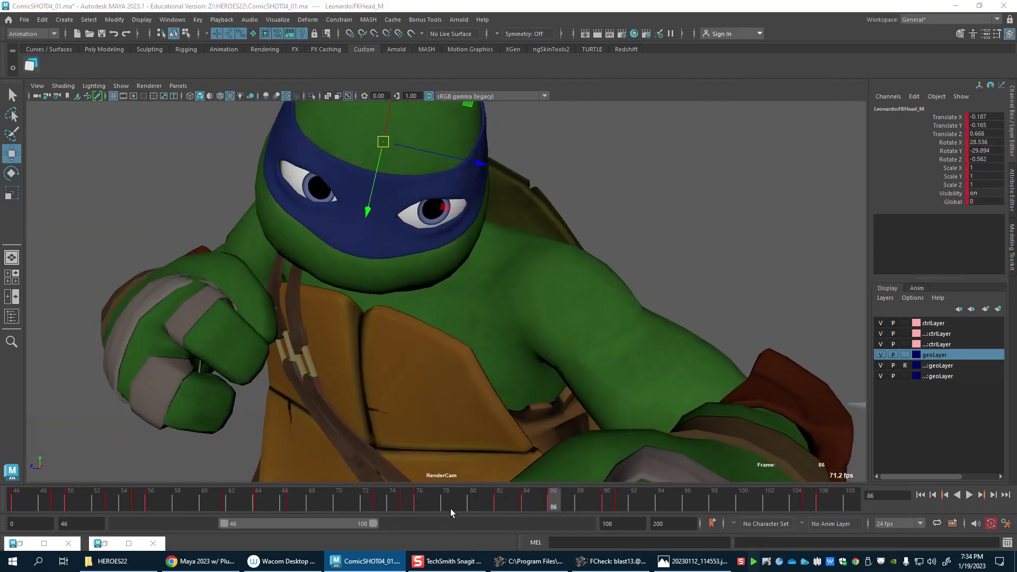
drag(450, 509, 525, 511)
key(e)
drag(379, 228, 413, 154)
key(s)
Step: At frame 86, tilt Leonardo's head up to about Rotate Z -27.363 and shift it to about Translate X -0.238, Y -0.205, Z 0.745
drag(490, 502, 552, 502)
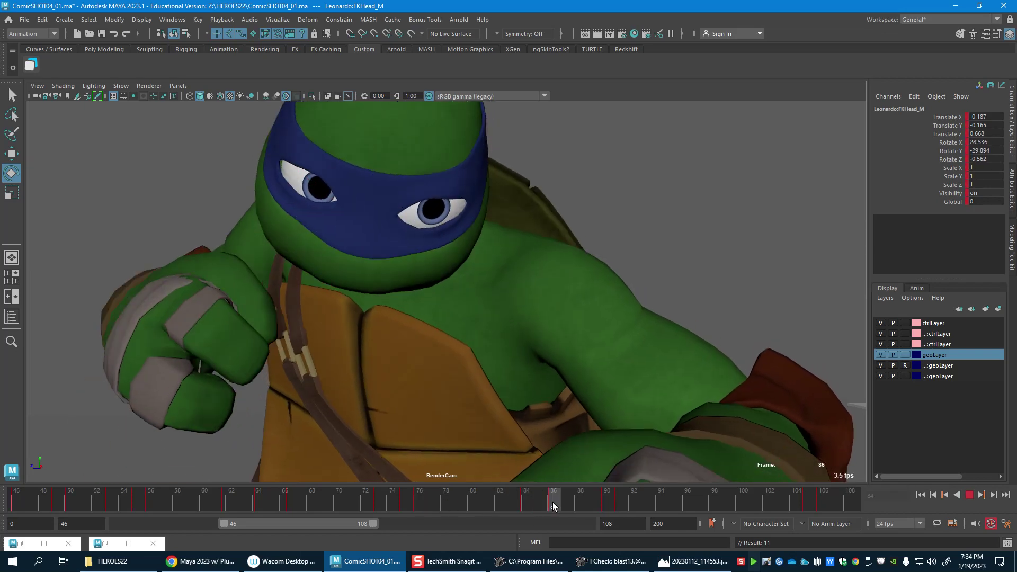
drag(380, 219, 380, 182)
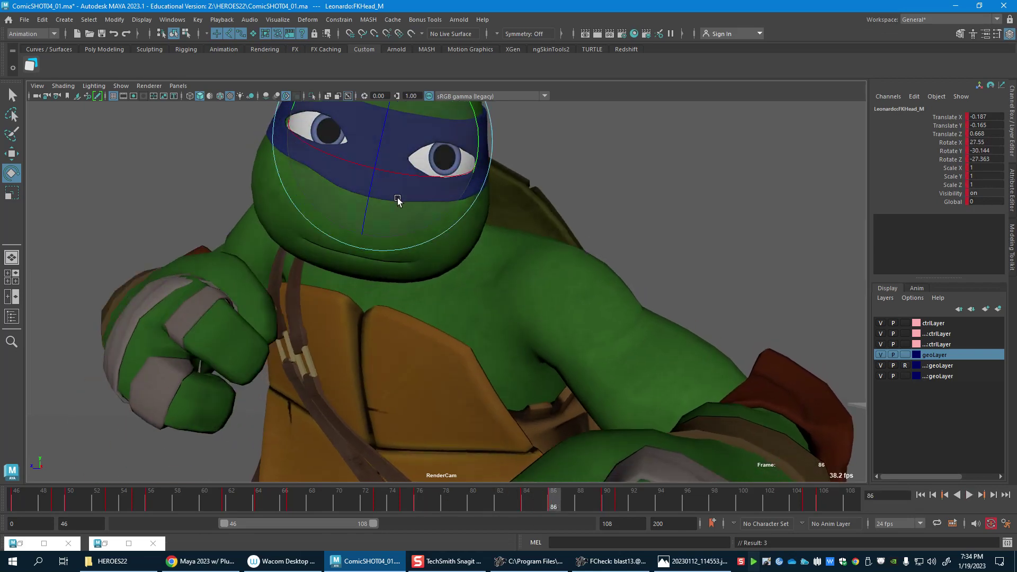
key(w)
drag(428, 158, 415, 162)
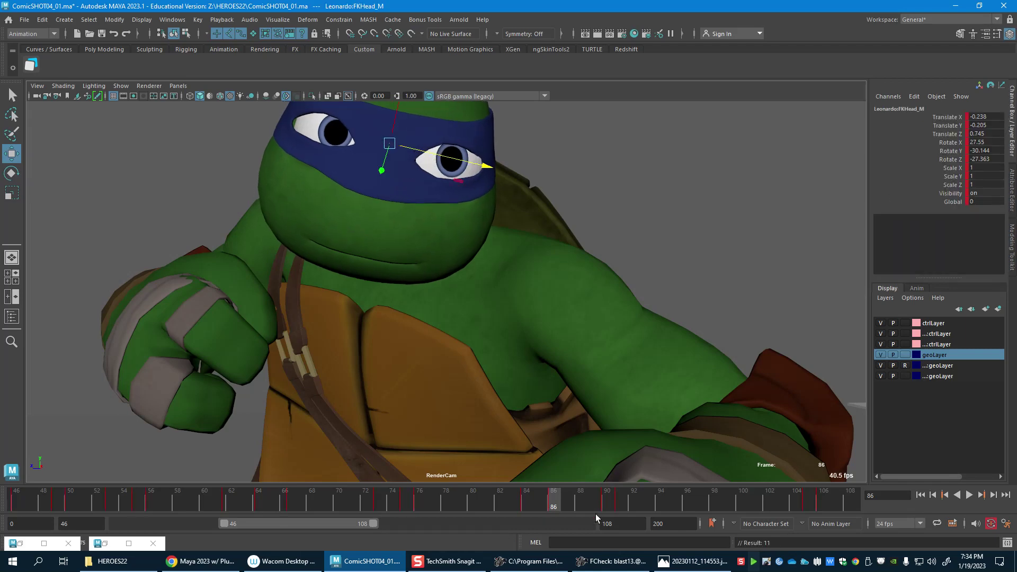
key(alt+v)
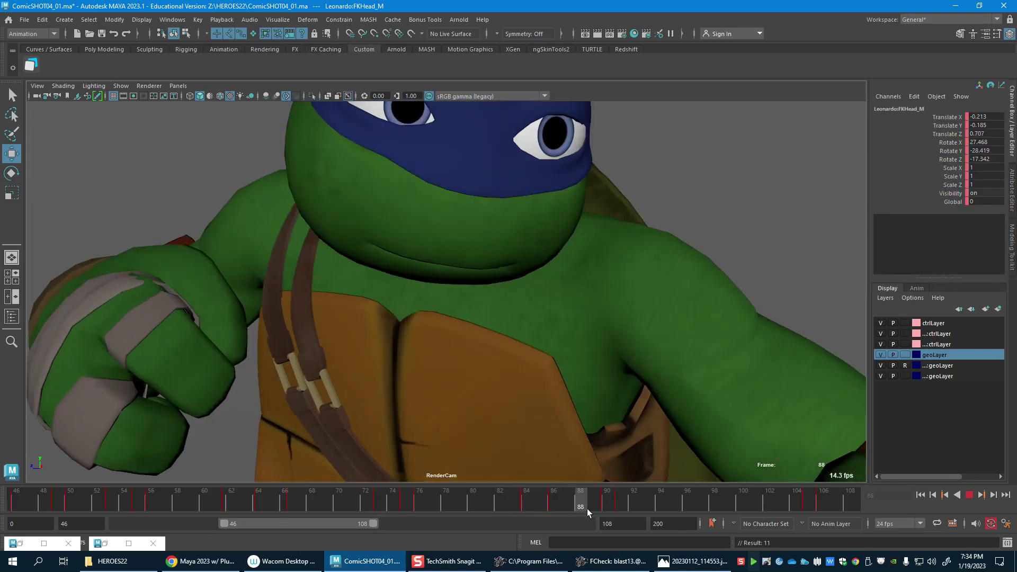
Step: Tilt Leonardo's head further up at frame 87 and play back the motion
mouse_move(557, 506)
mouse_down()
mouse_move(533, 504)
mouse_move(565, 506)
mouse_up()
key(e)
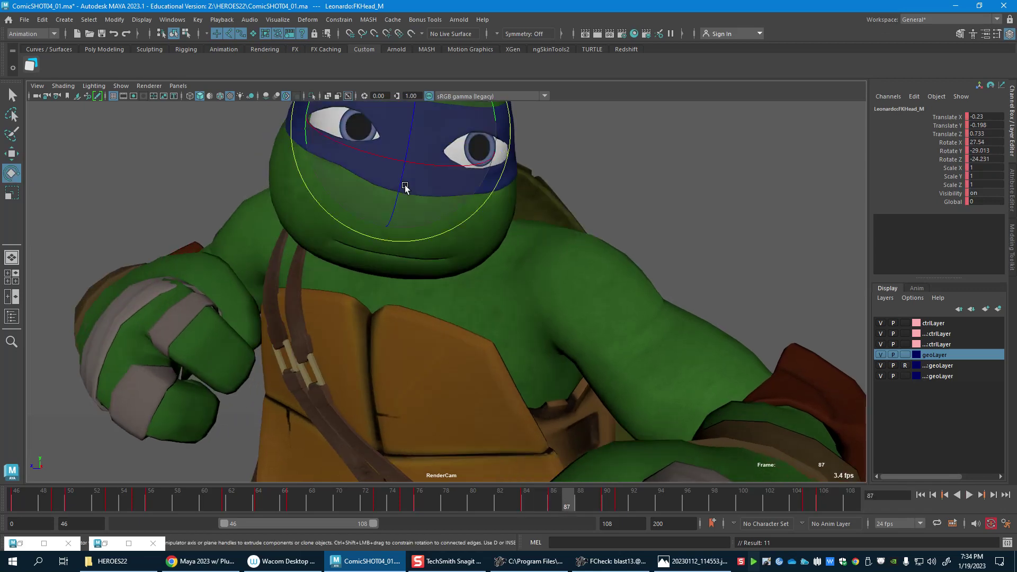
drag(406, 185, 410, 160)
click(556, 503)
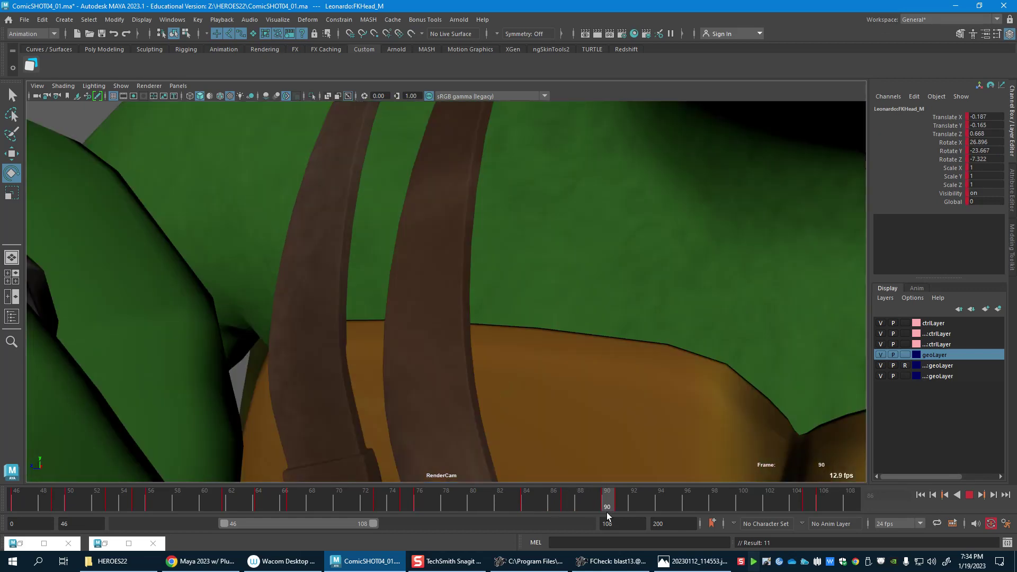
key(alt+v)
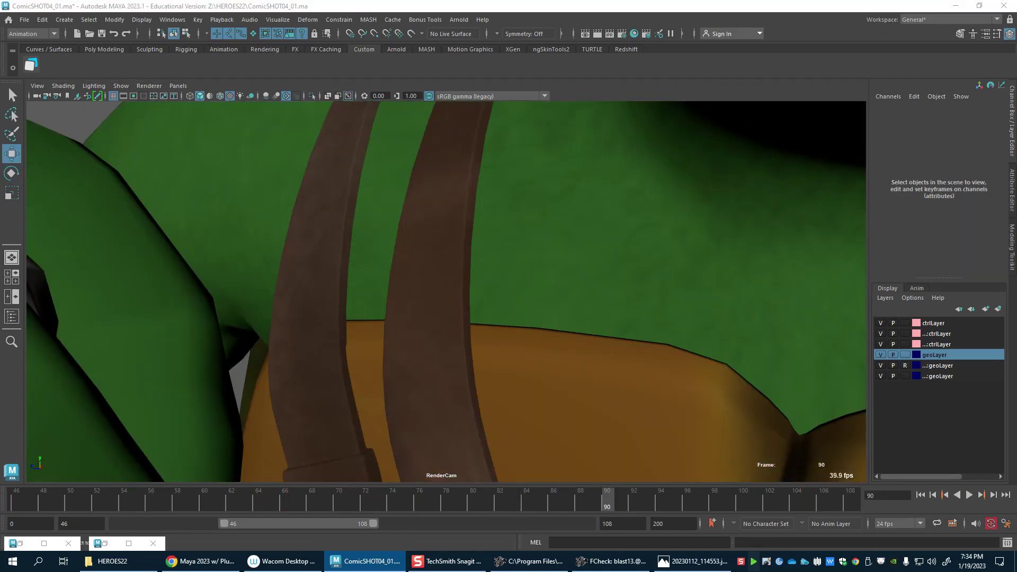
Step: Rotate Leonardo's upper spine control again at frame 90, key it and play back the shot
click(741, 420)
key(e)
drag(764, 444, 758, 423)
key(s)
drag(484, 495, 355, 497)
click(968, 495)
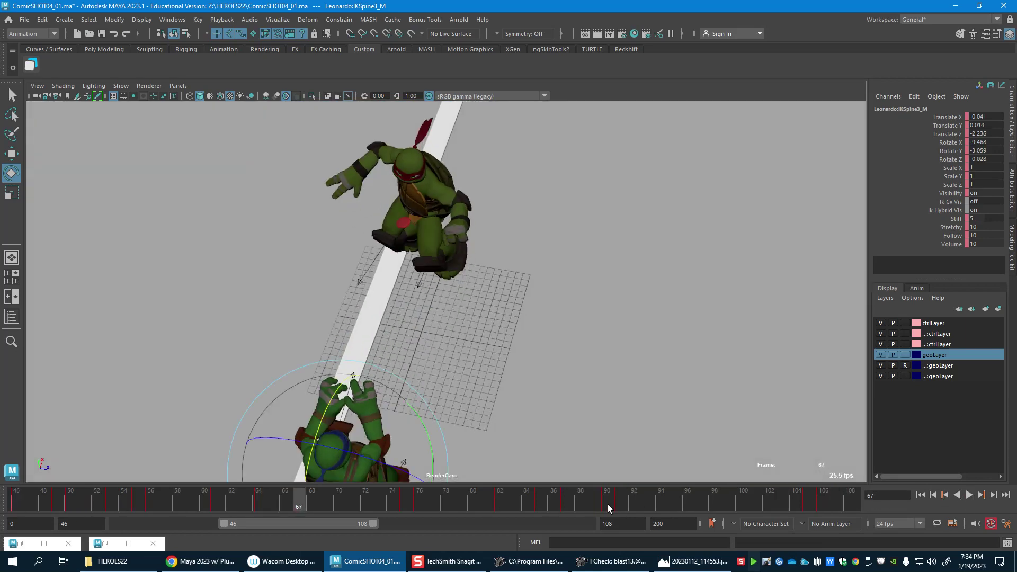
Step: Select Leonardo's root control at frame 91 and review the running pose through frame 105
click(608, 505)
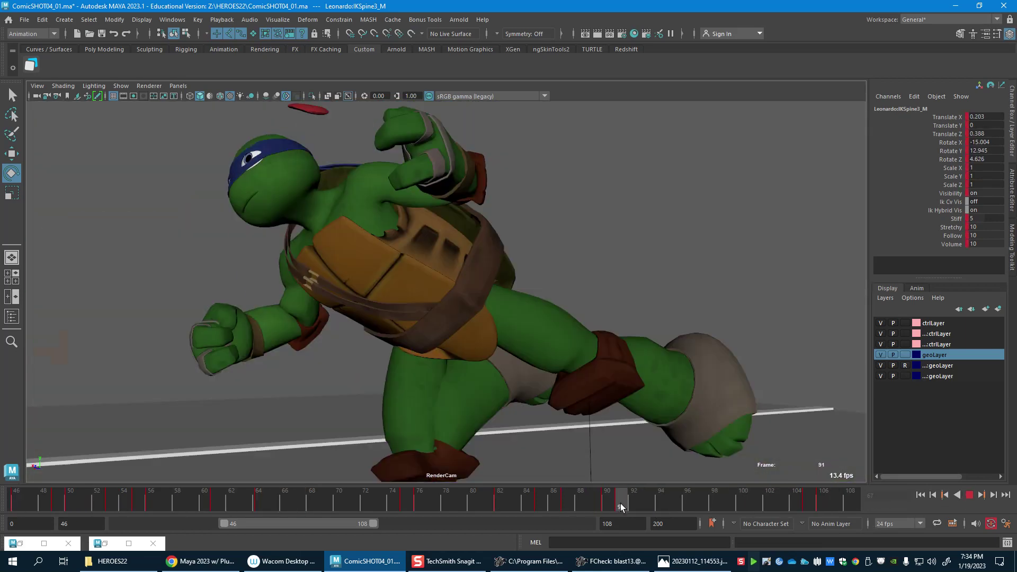
click(619, 505)
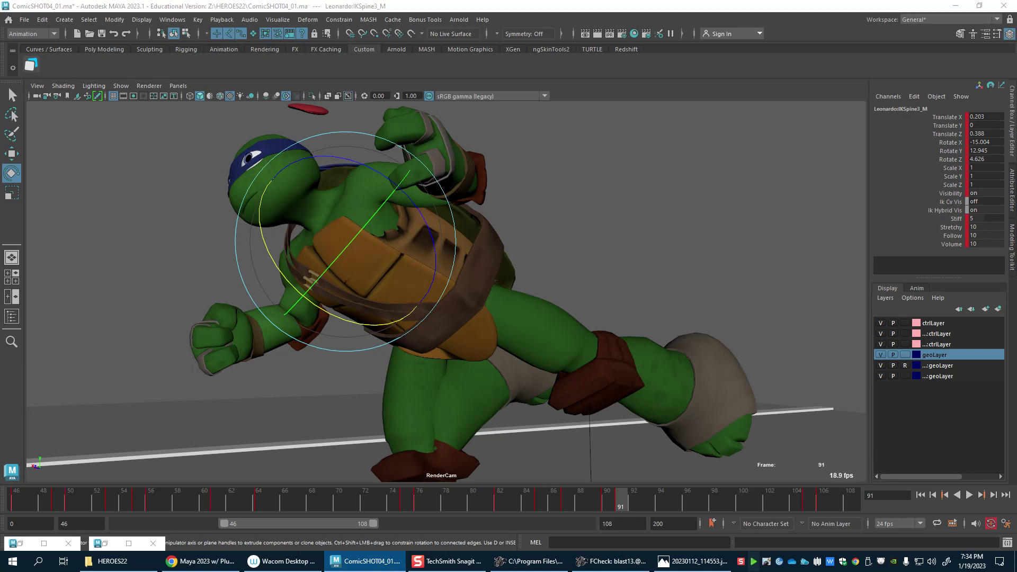
key(w)
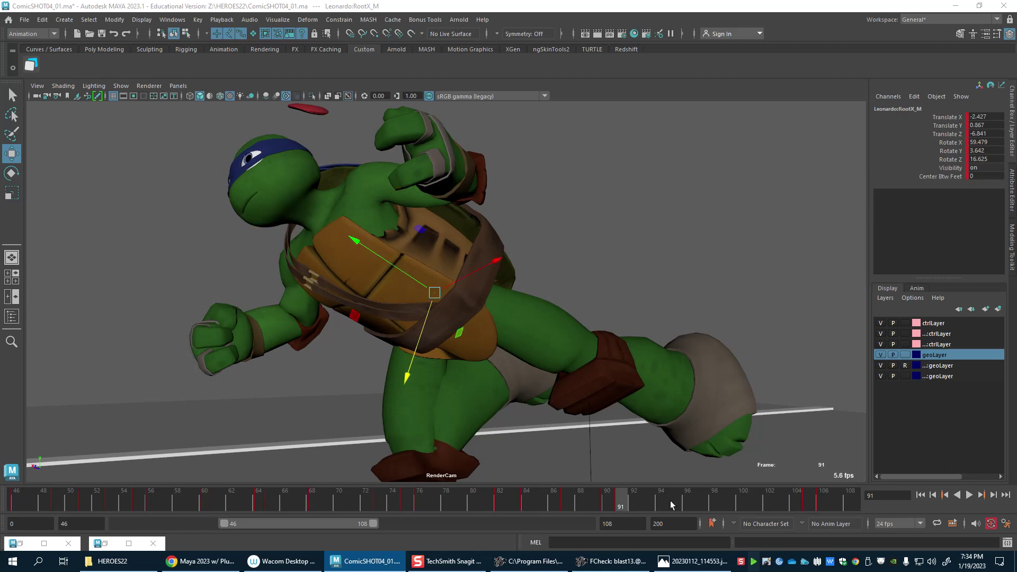
click(616, 506)
key(alt+v)
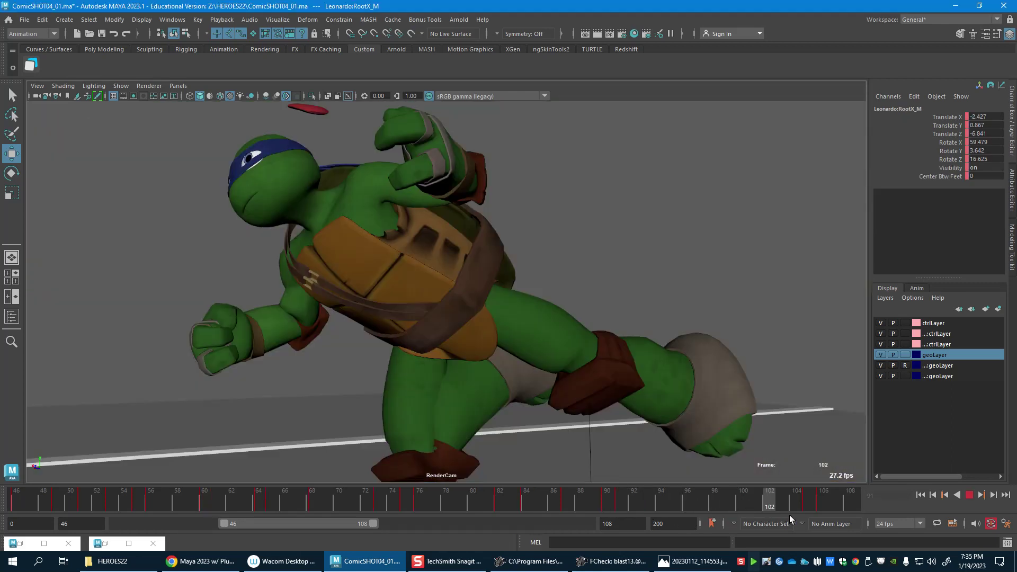
click(804, 510)
Step: Consult the comic page photo 20230112_114553.jpg and return to frame 91 in Maya
click(684, 561)
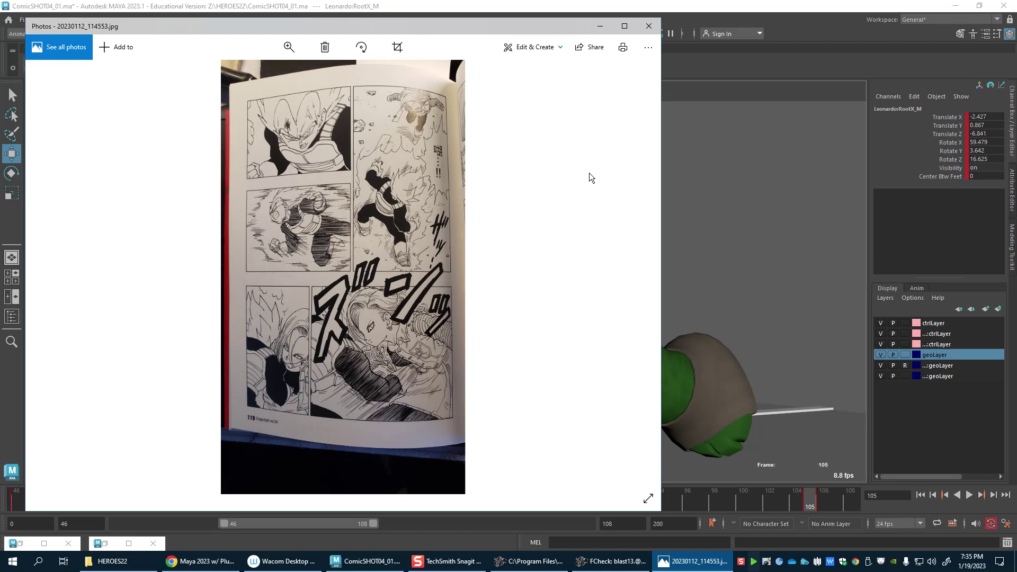
click(600, 26)
click(621, 501)
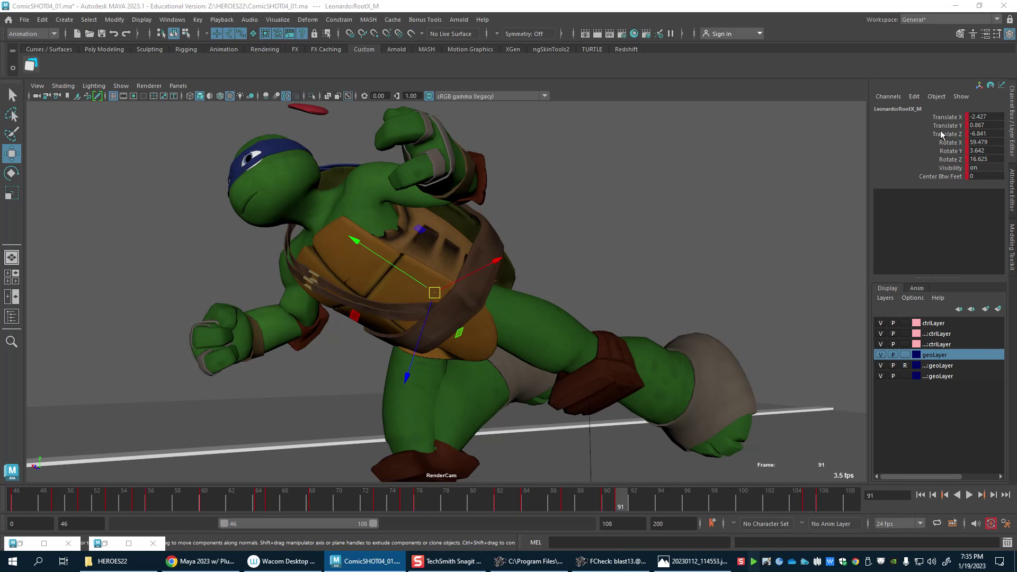
Step: Shift Leonardo's body and leg controls in Translate Z, backward at frame 91 and forward at frame 105, bringing the right leg to -22.206 and 1.332
click(662, 381)
click(940, 134)
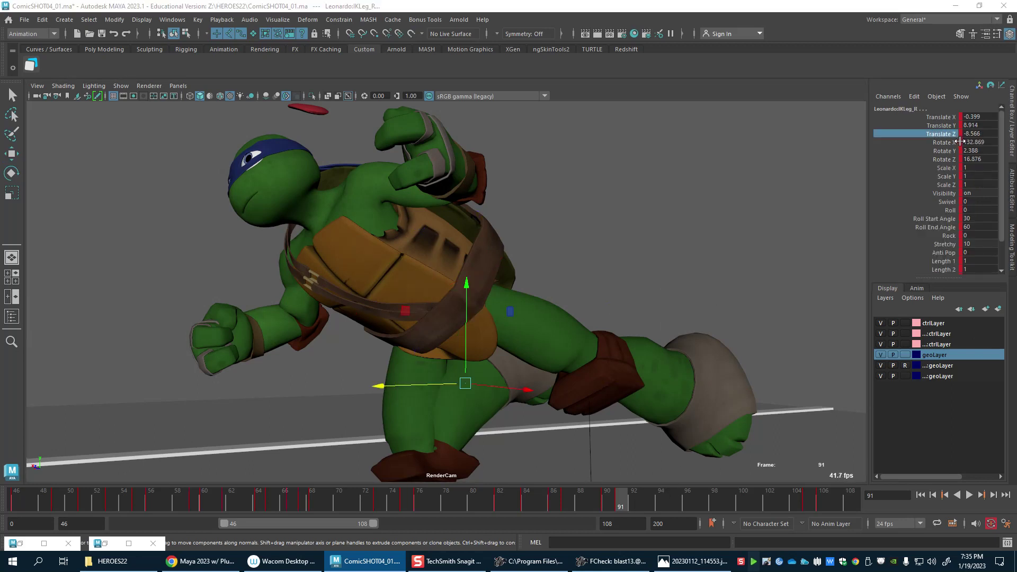
middle_drag(418, 401, 623, 474)
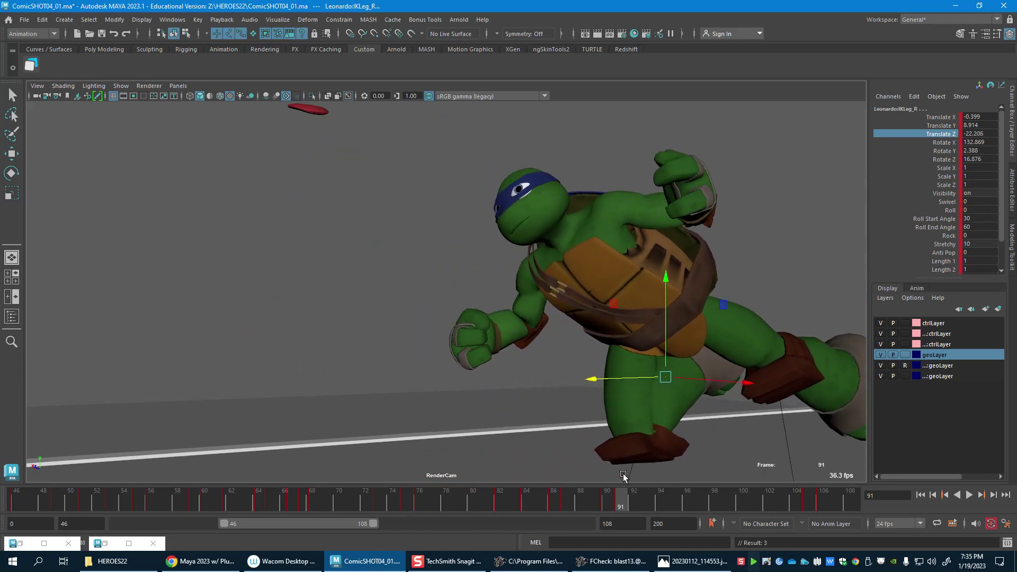
drag(624, 506, 805, 508)
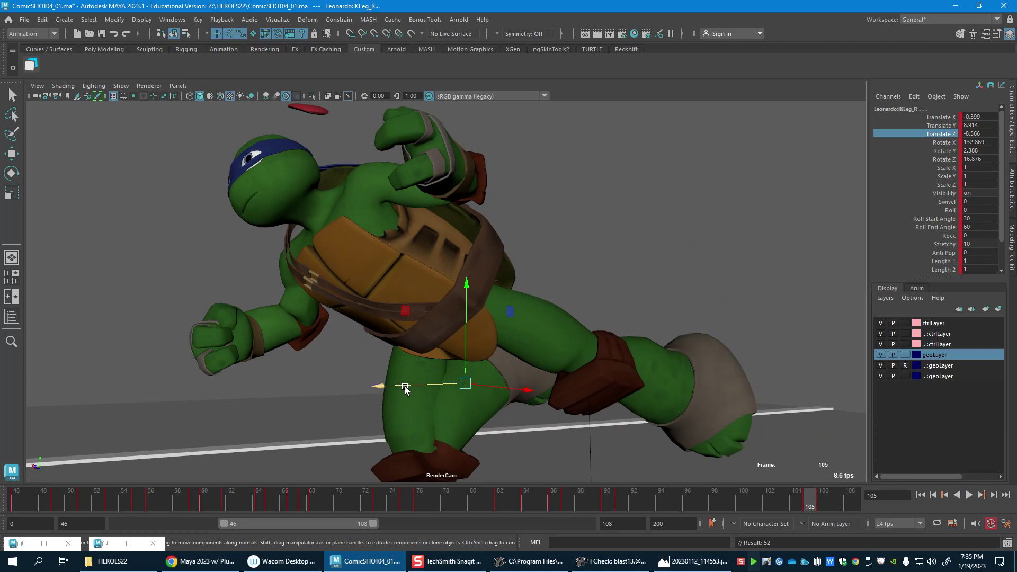
middle_drag(405, 390, 212, 393)
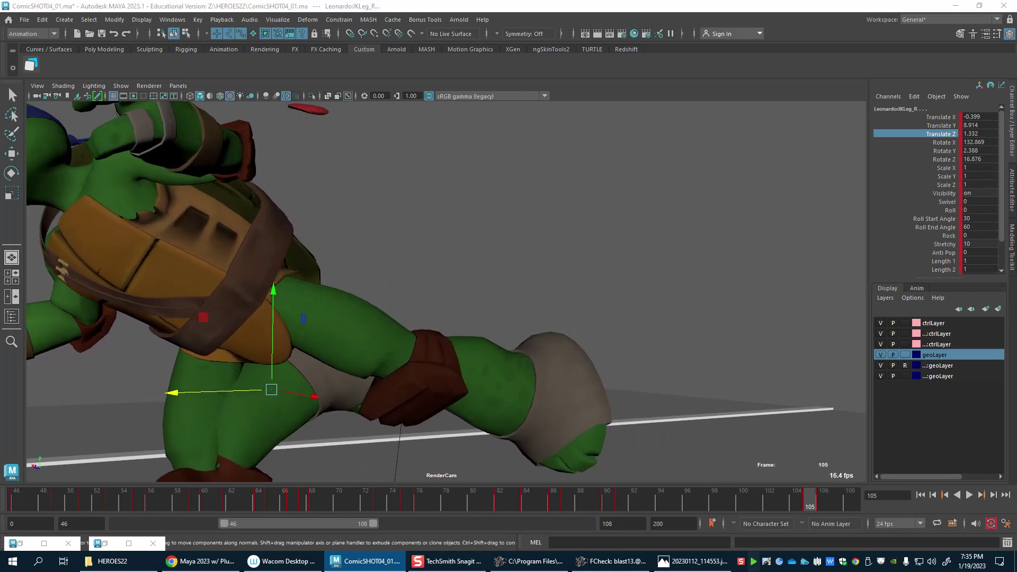
Step: Shift both turtles' keys from frame 105 back to frame 99 and play back the faster running move
click(153, 193)
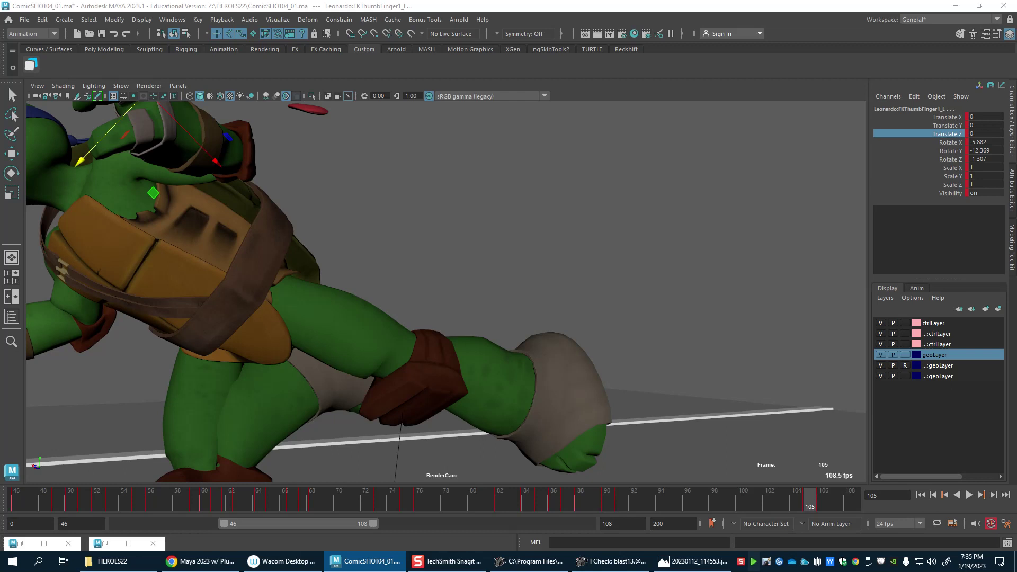
click(1000, 427)
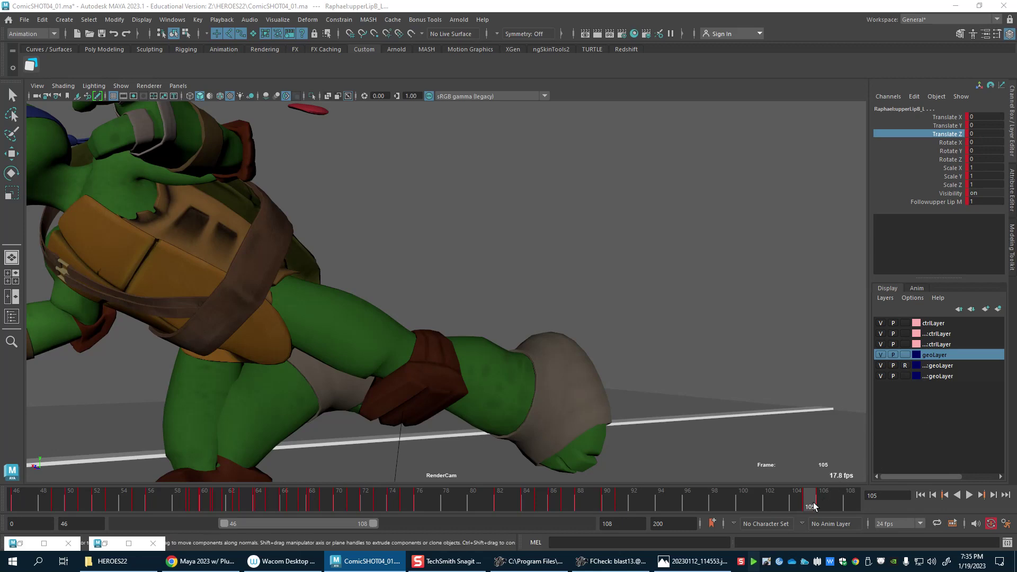
key(alt+v)
shift+drag(813, 507, 736, 509)
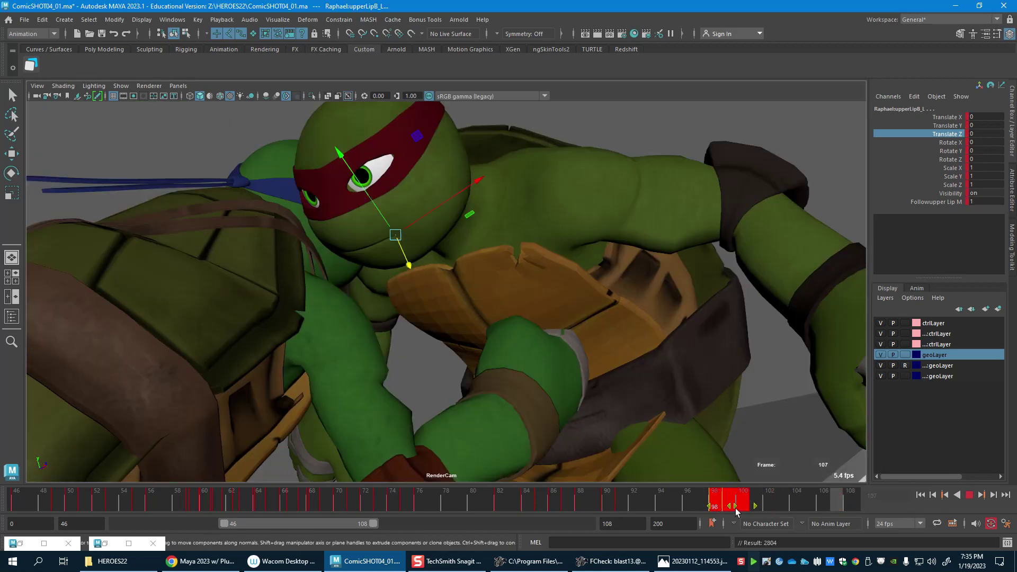
click(485, 500)
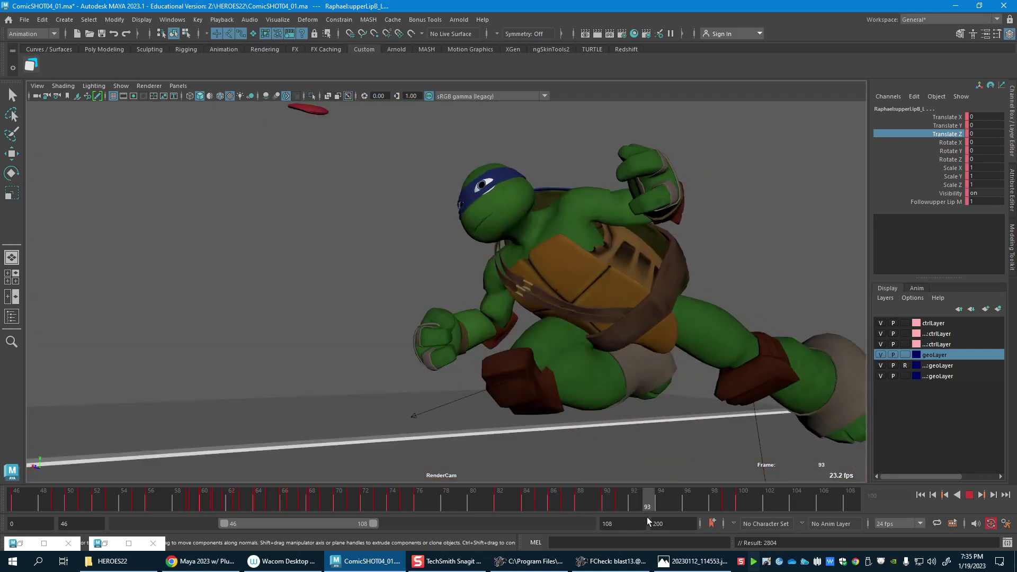
click(621, 505)
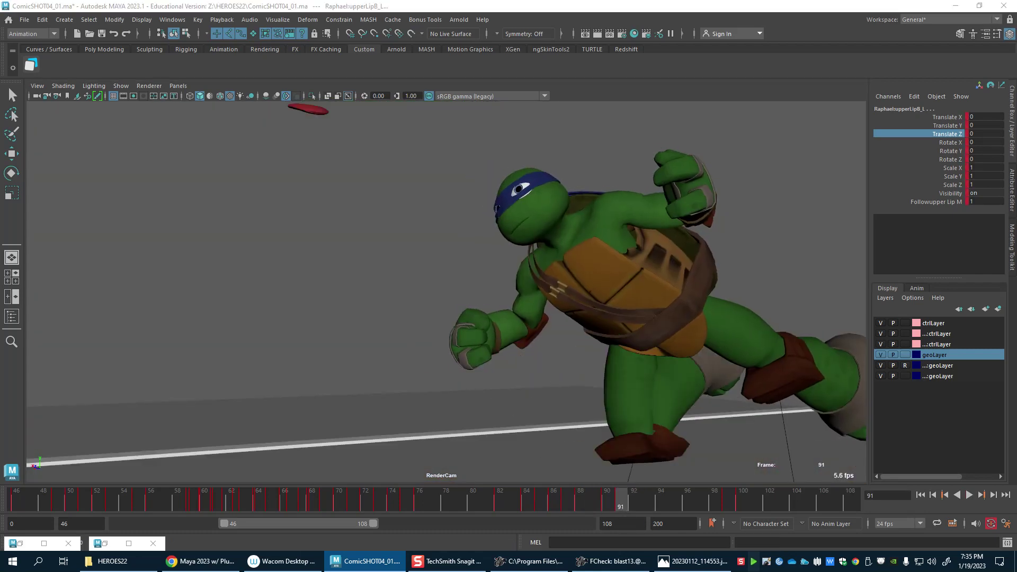
Step: Compare Leonardo's left leg at frames 91 and 99, and give all his control keys in that range linear tangents
click(828, 375)
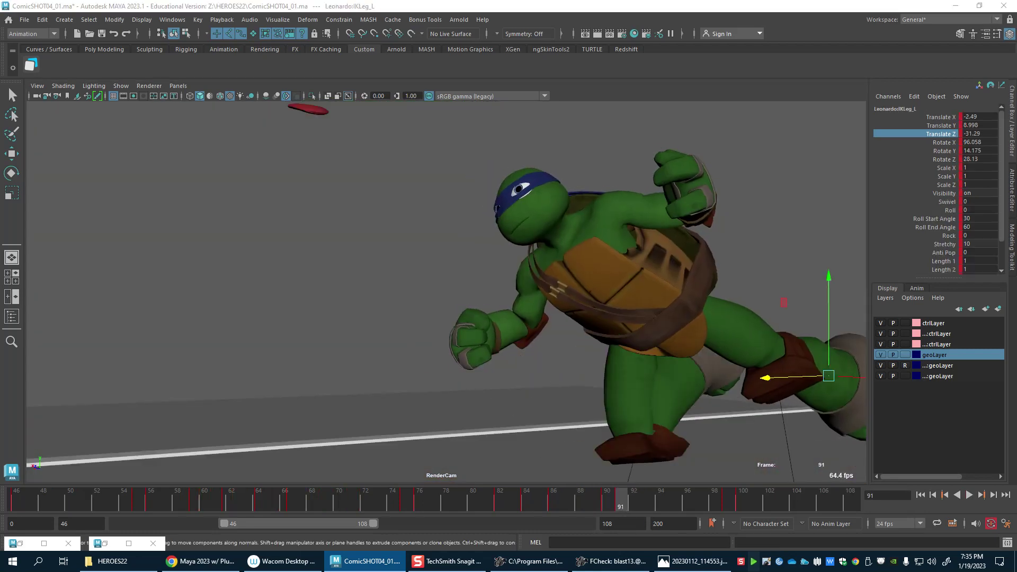
click(729, 515)
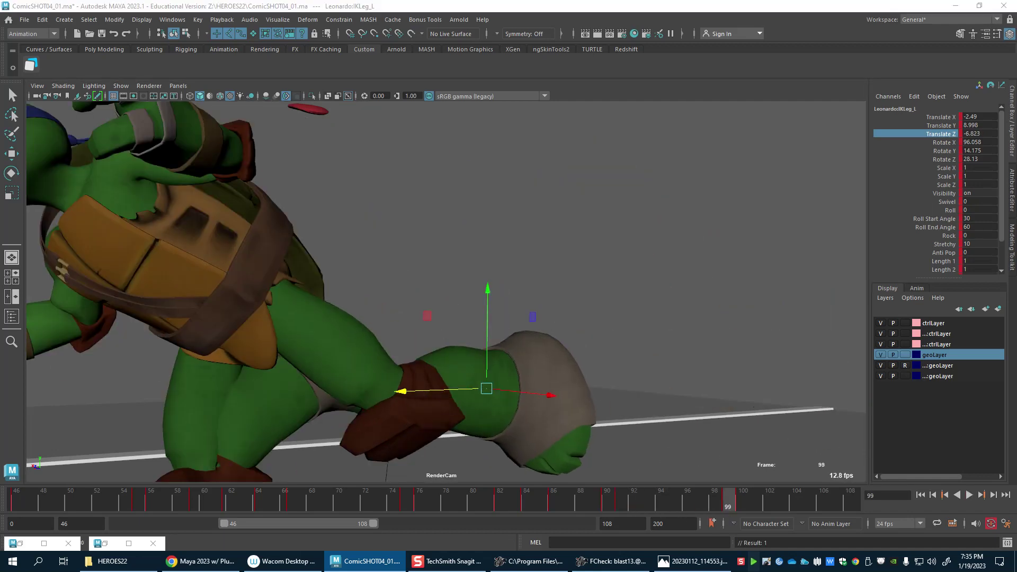
click(619, 506)
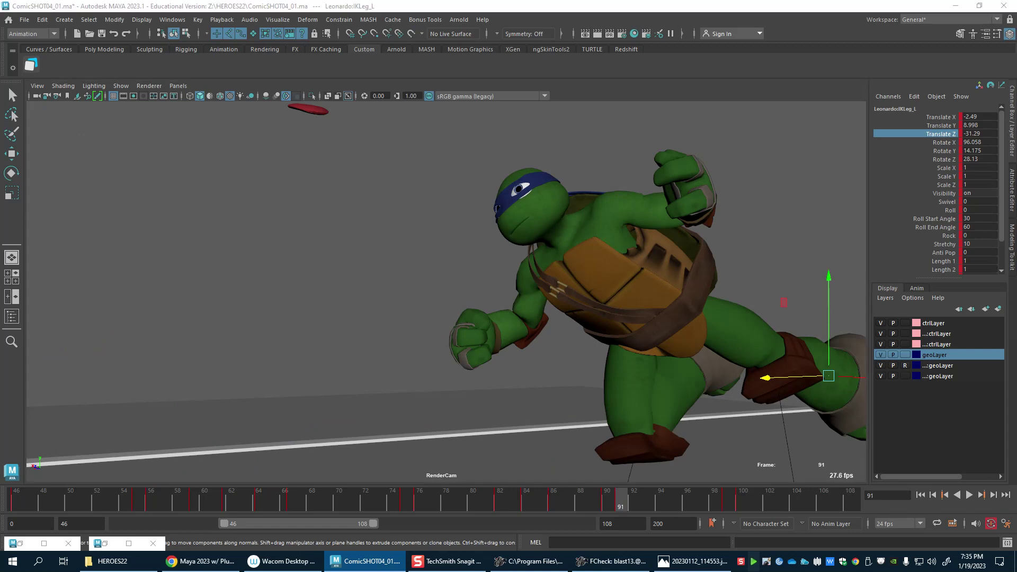
click(709, 132)
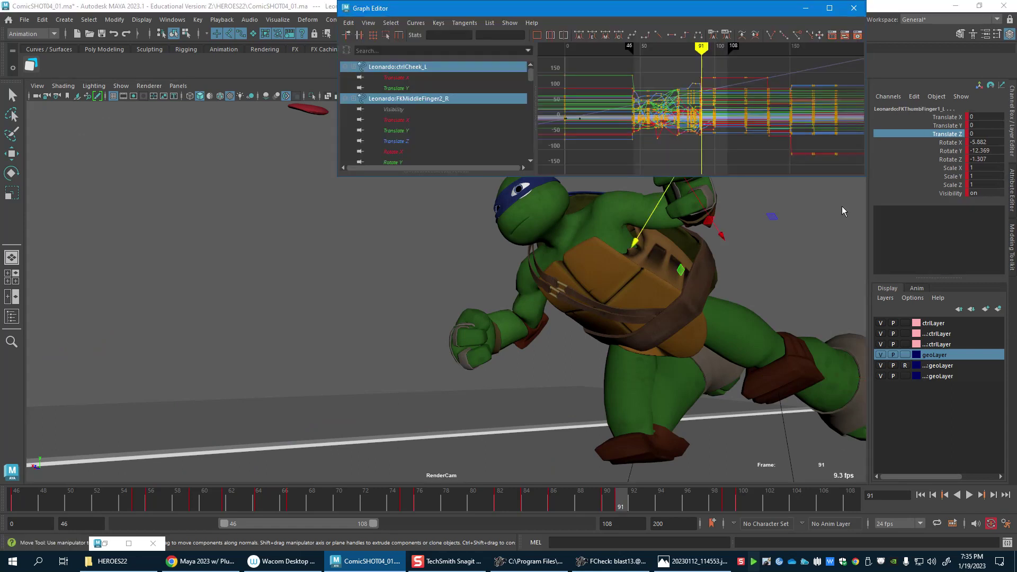
drag(714, 136, 714, 144)
key(f)
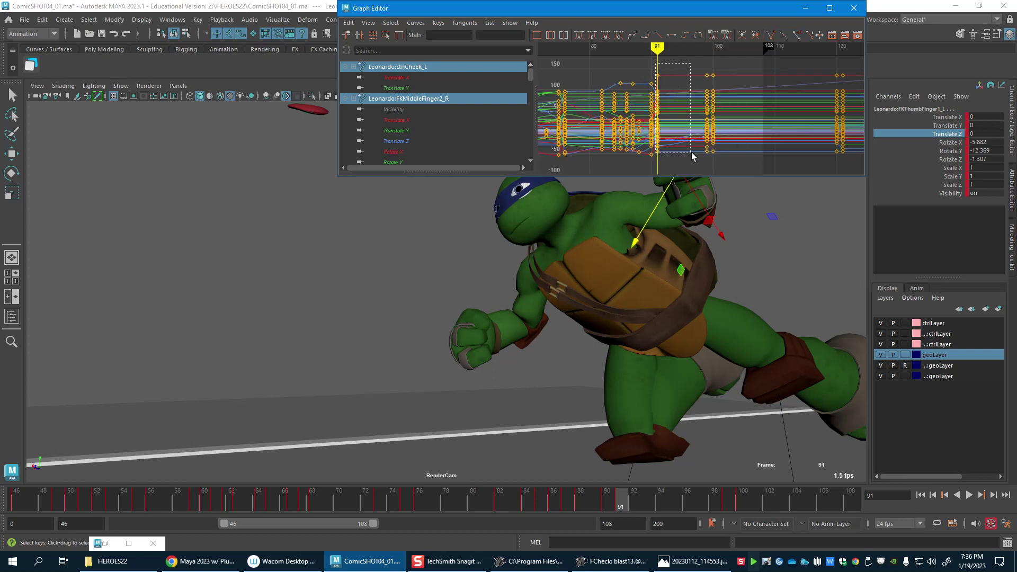
drag(707, 166, 707, 165)
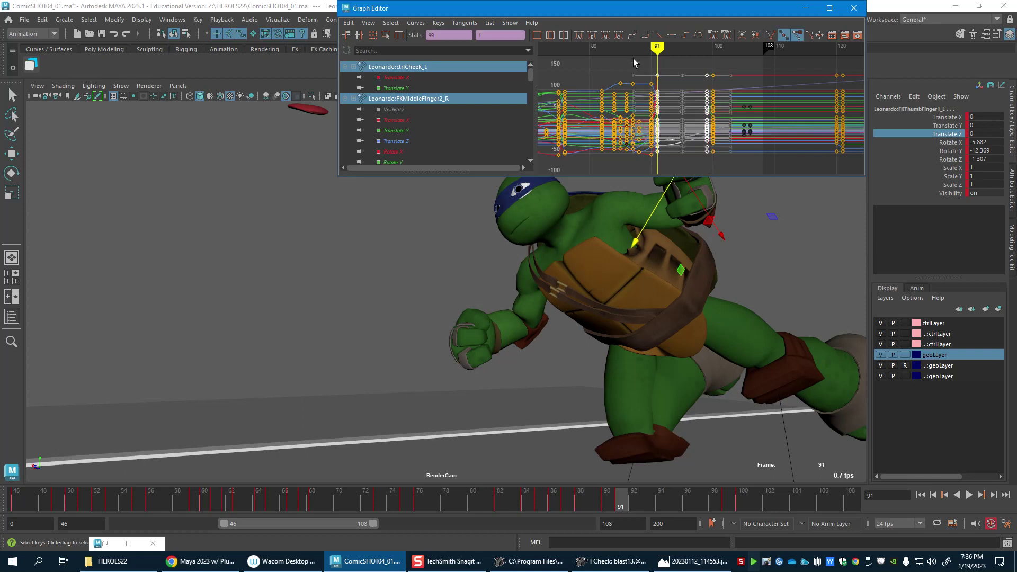
click(659, 33)
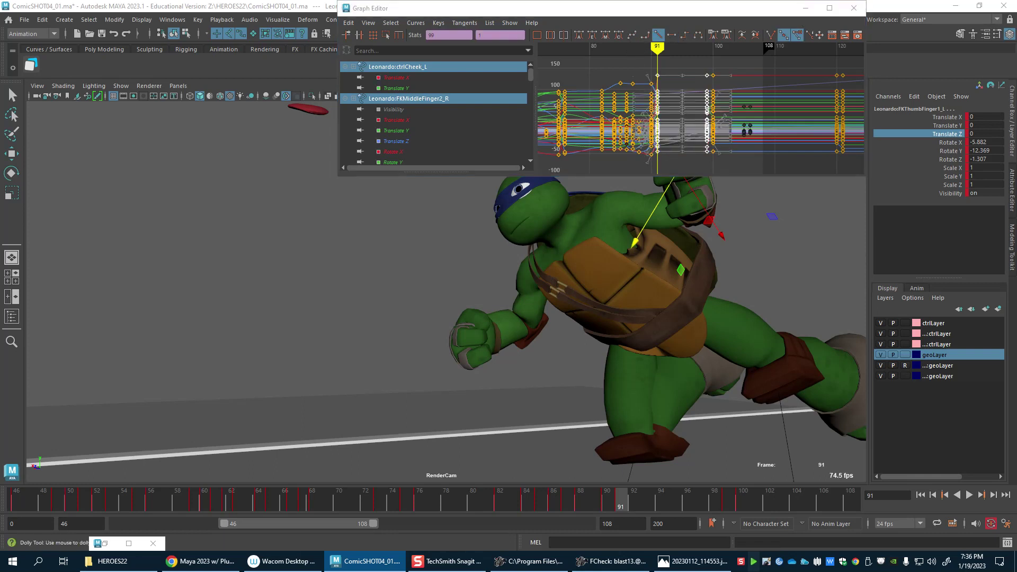
Step: Play back the shot and twist Leonardo's upper spine control at frame 91 to about -32 in Rotate Y
click(465, 194)
click(584, 257)
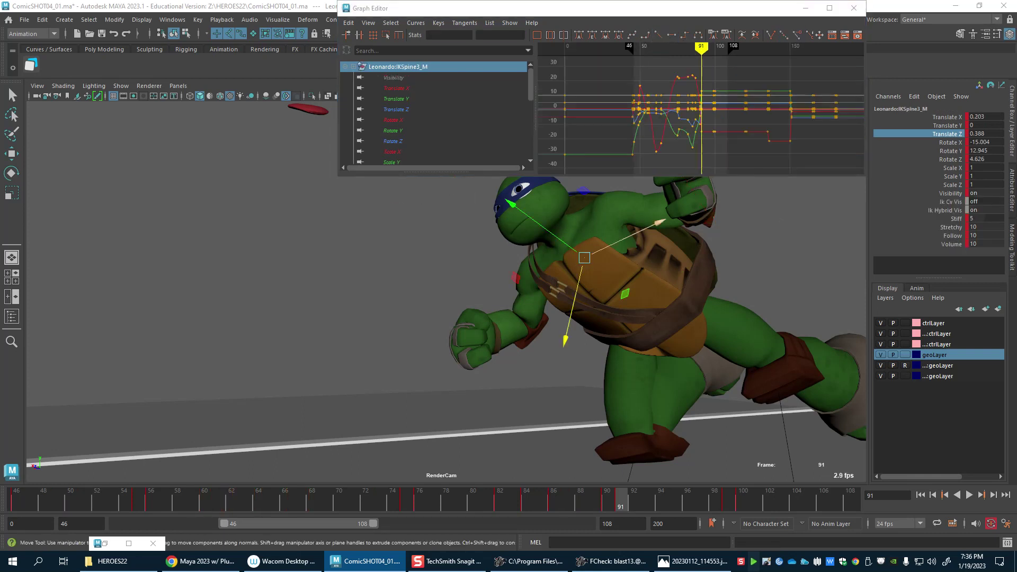
click(804, 8)
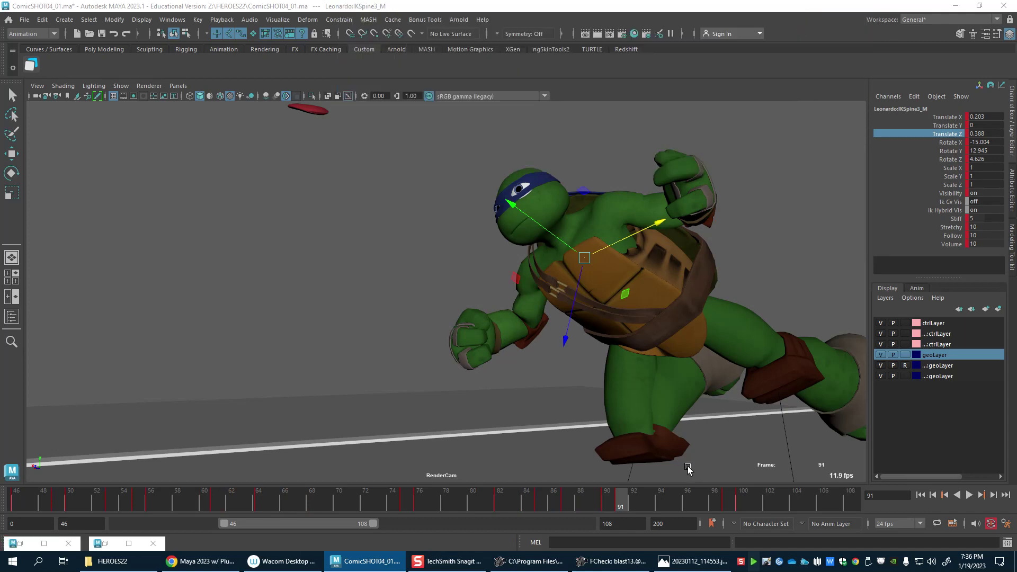
click(502, 501)
key(alt+v)
click(622, 504)
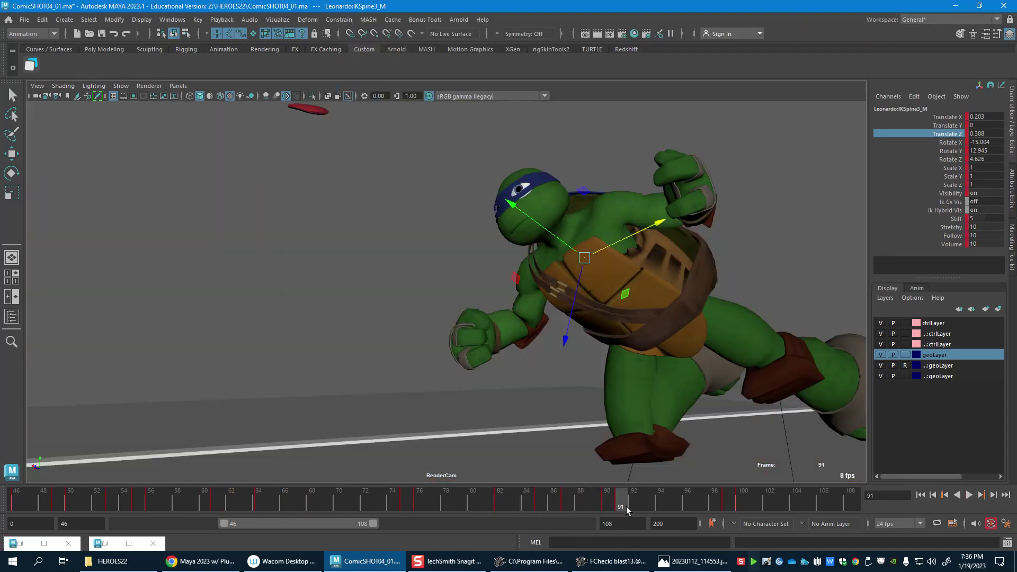
key(e)
drag(609, 265, 551, 316)
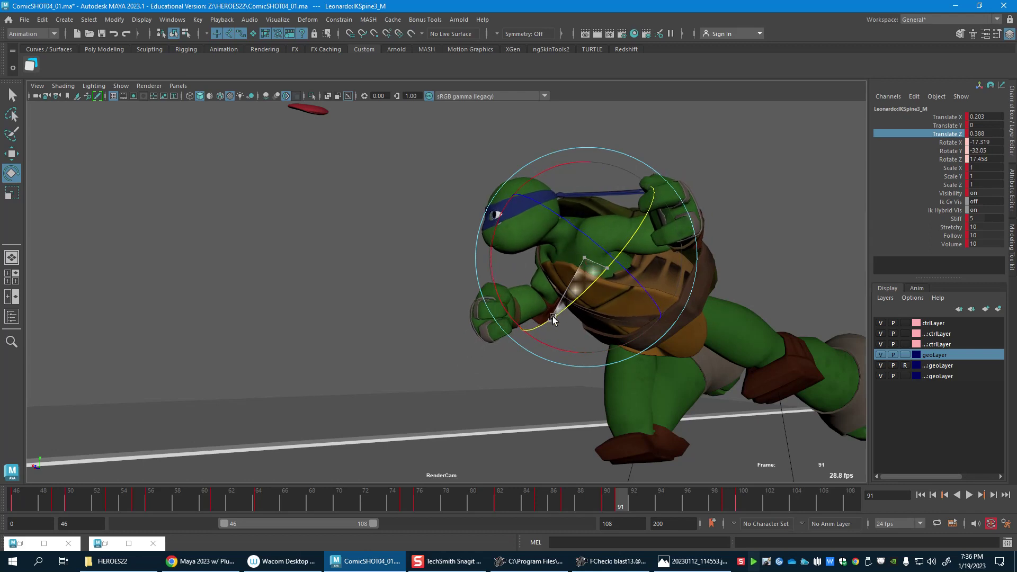
key(w)
Step: Rotate Leonardo's right shoulder back at frame 91 and adjust it at frame 95 to about -26.7 in Rotate Z
key(e)
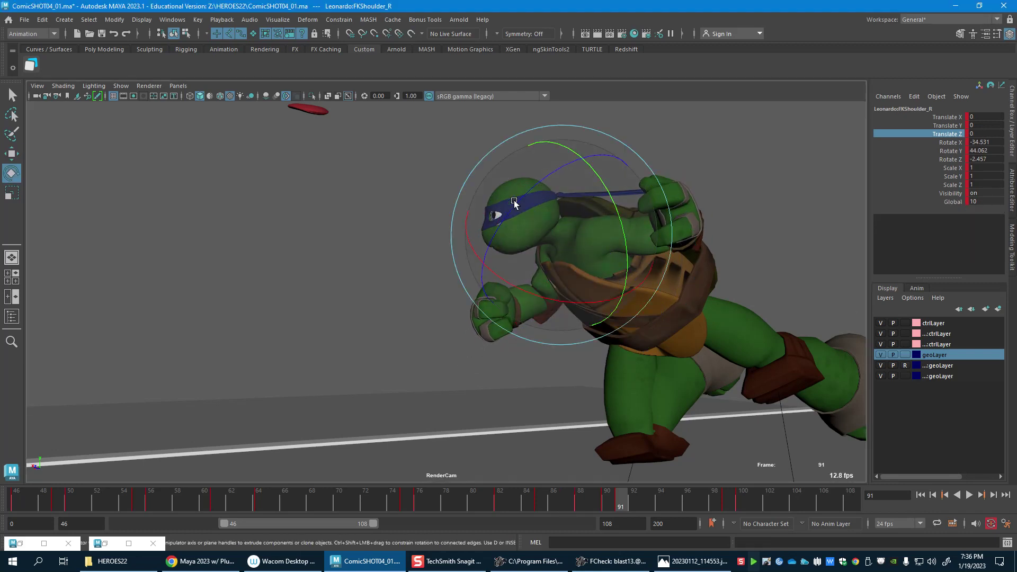
drag(514, 201, 583, 255)
drag(637, 509, 682, 504)
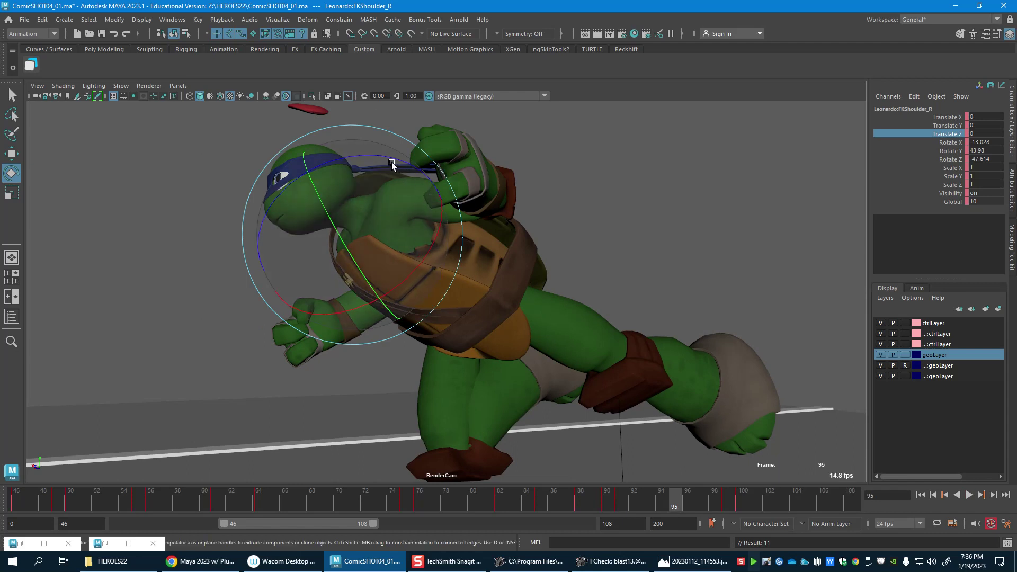
drag(392, 165, 456, 191)
key(w)
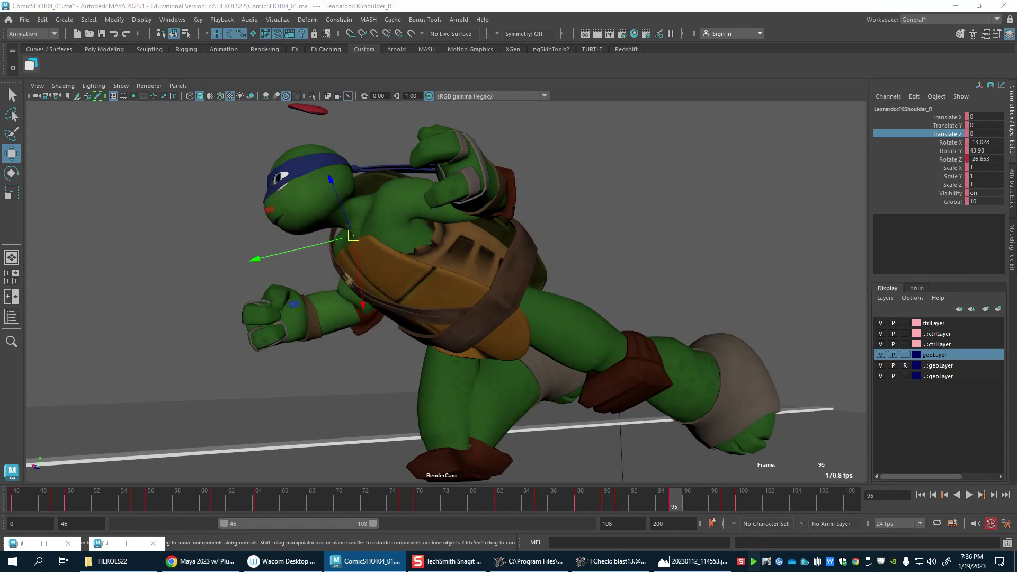
Step: Rotate Leonardo's right elbow at frame 95 to about 34.9 in Rotate Z
key(Down)
key(e)
drag(308, 364, 390, 363)
key(w)
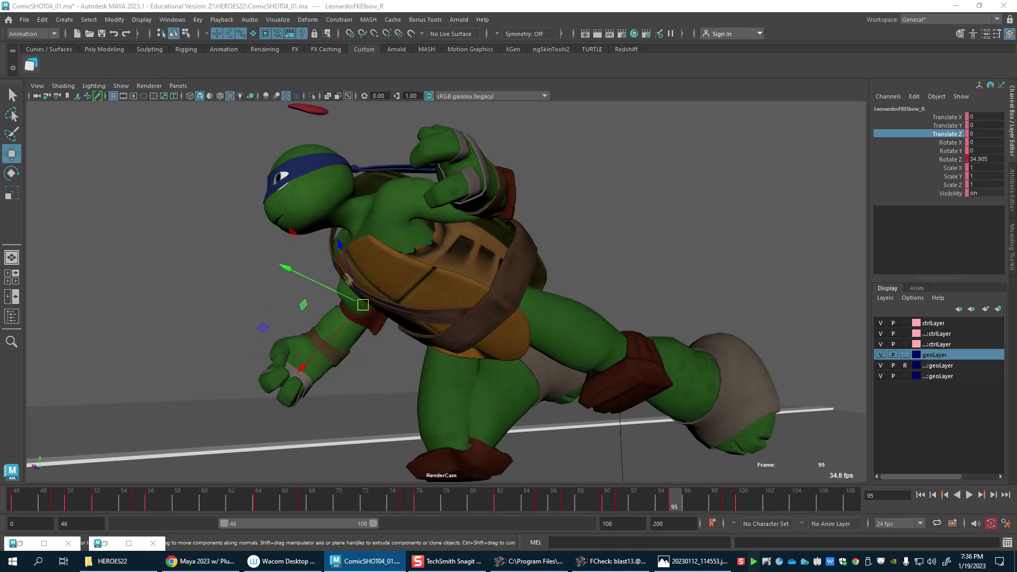
Step: Swing Leonardo's left shoulder forward at frame 91 so the arm crosses in front of his chest
click(386, 199)
drag(589, 503, 624, 507)
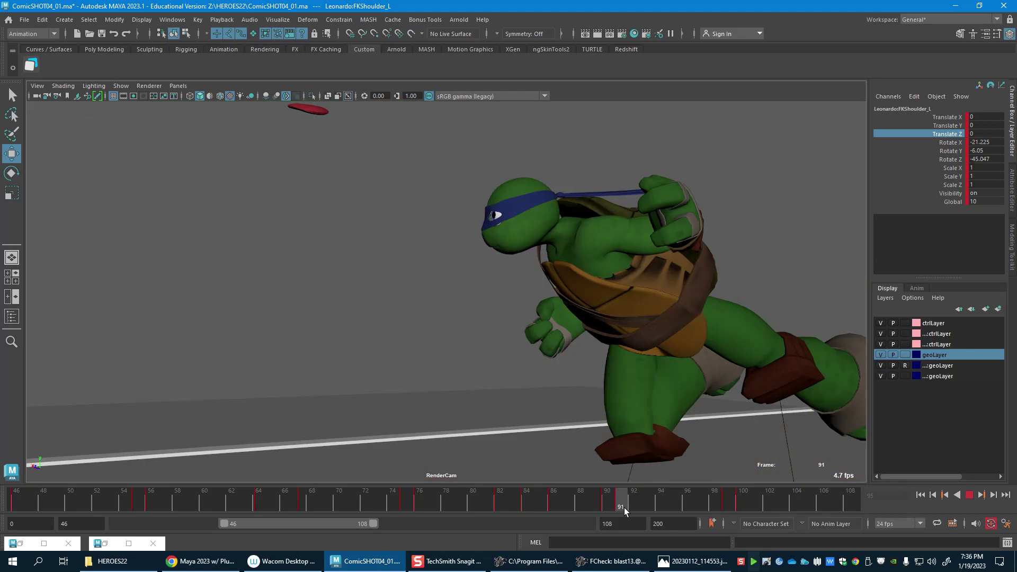
key(e)
drag(551, 233, 600, 316)
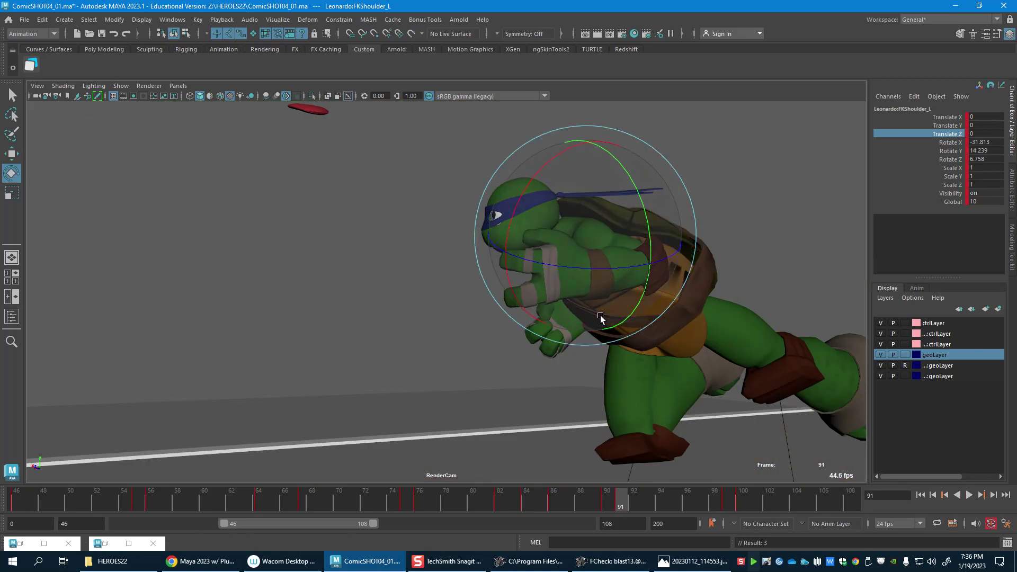
key(w)
Step: Rotate Leonardo's left wrist at frame 91 to about 69.9, 18.1 and -10.7 in X, Y and Z
click(592, 273)
key(e)
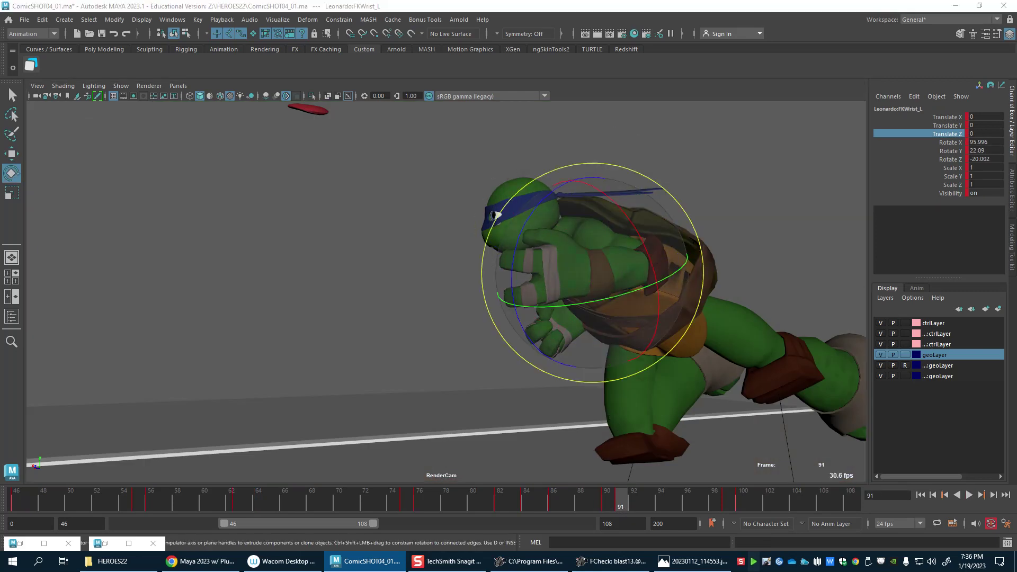
drag(551, 249, 540, 272)
drag(608, 319, 636, 317)
key(w)
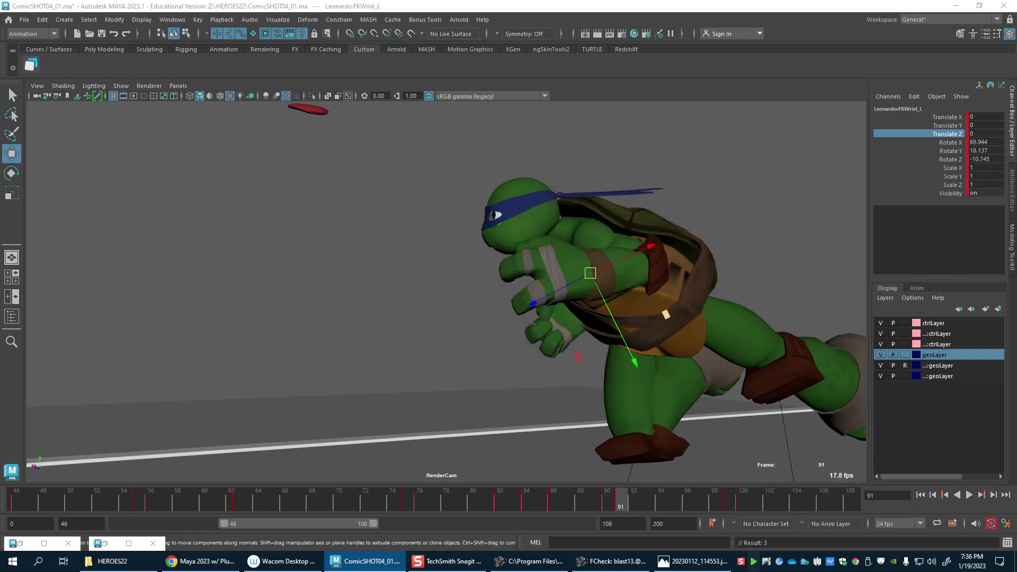
Step: Adjust Leonardo's left elbow and lower the left shoulder to about 37.2 in Rotate Z at frame 91, and play back to frame 99
key(Up)
key(e)
mouse_move(563, 269)
mouse_down()
mouse_move(609, 290)
mouse_move(562, 254)
mouse_move(545, 261)
mouse_up()
key(w)
key(Up)
key(e)
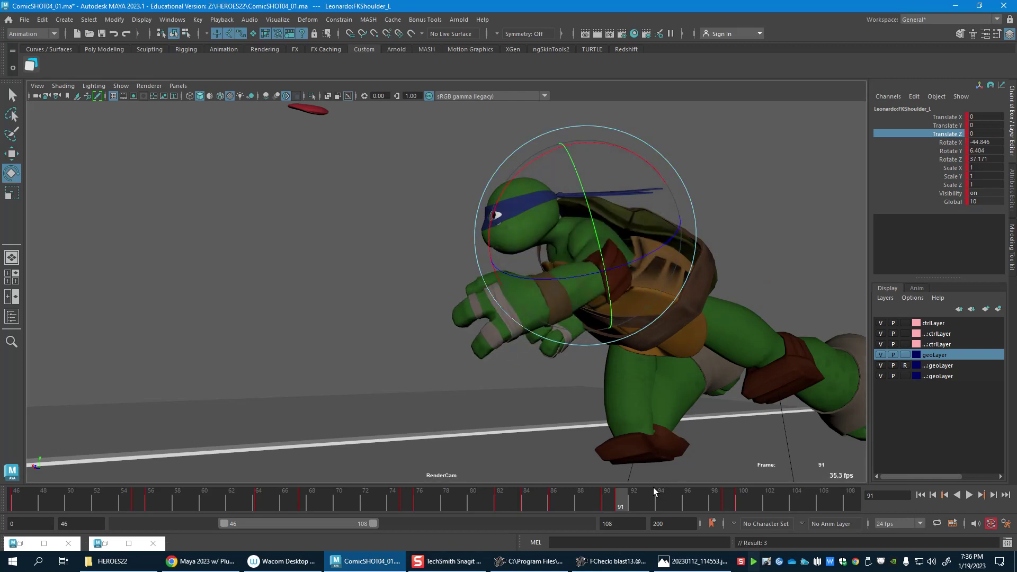
key(alt+v)
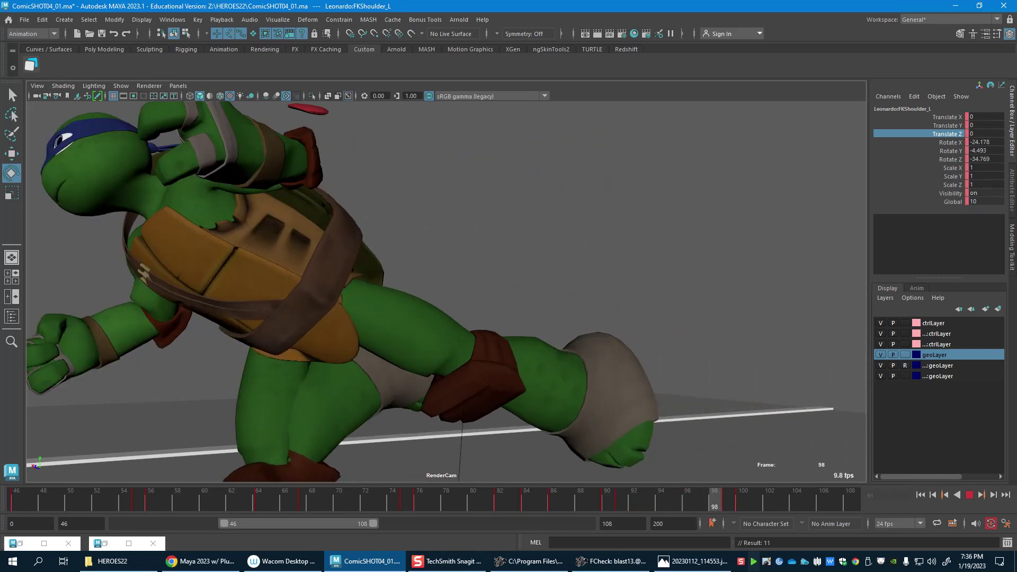
click(729, 513)
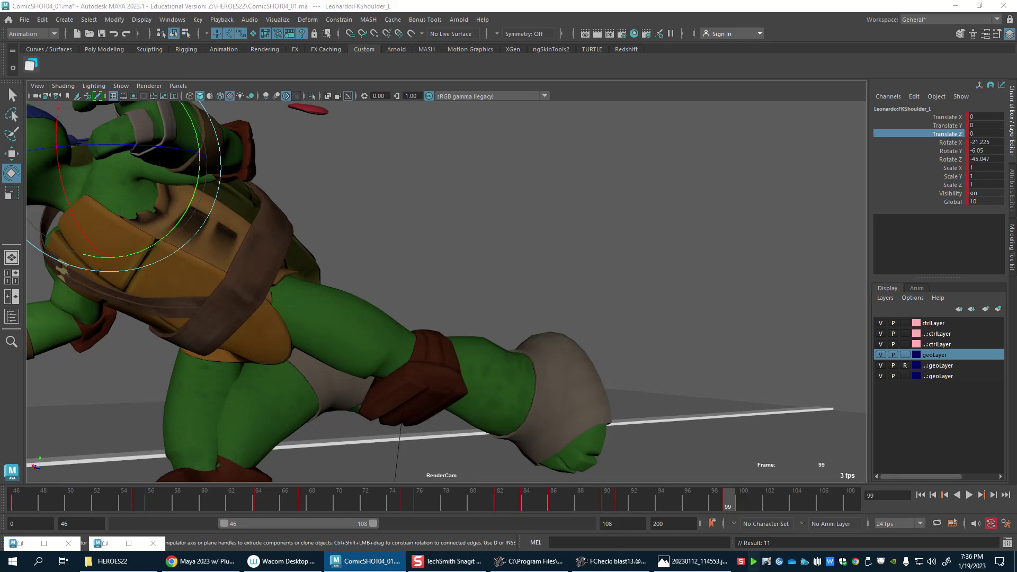
Step: Lower Leonardo's right leg control to Translate Y 7.85 at frame 99 and rotate it to about 108.7 in Rotate X
key(w)
click(355, 425)
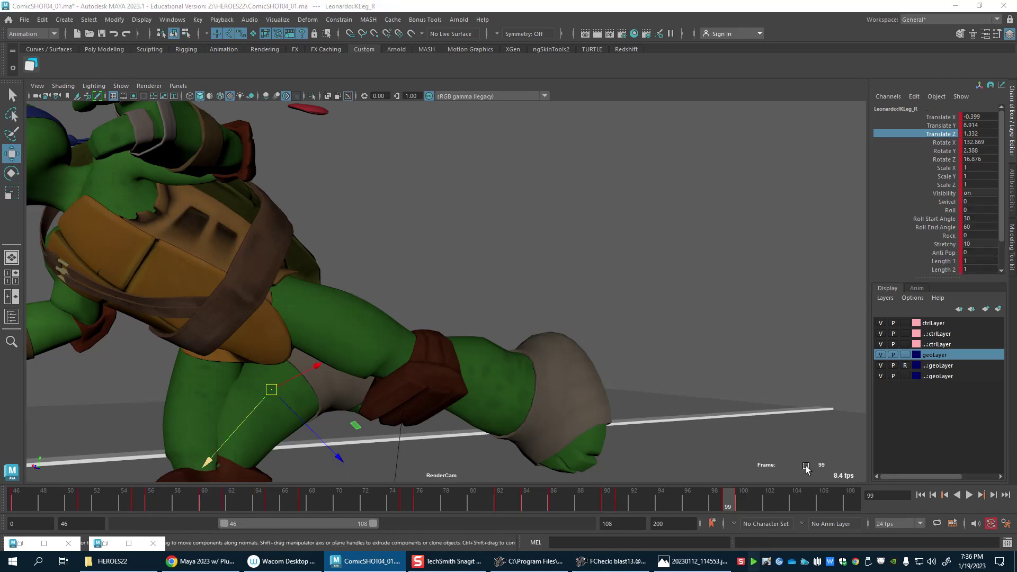
drag(267, 390, 265, 417)
key(e)
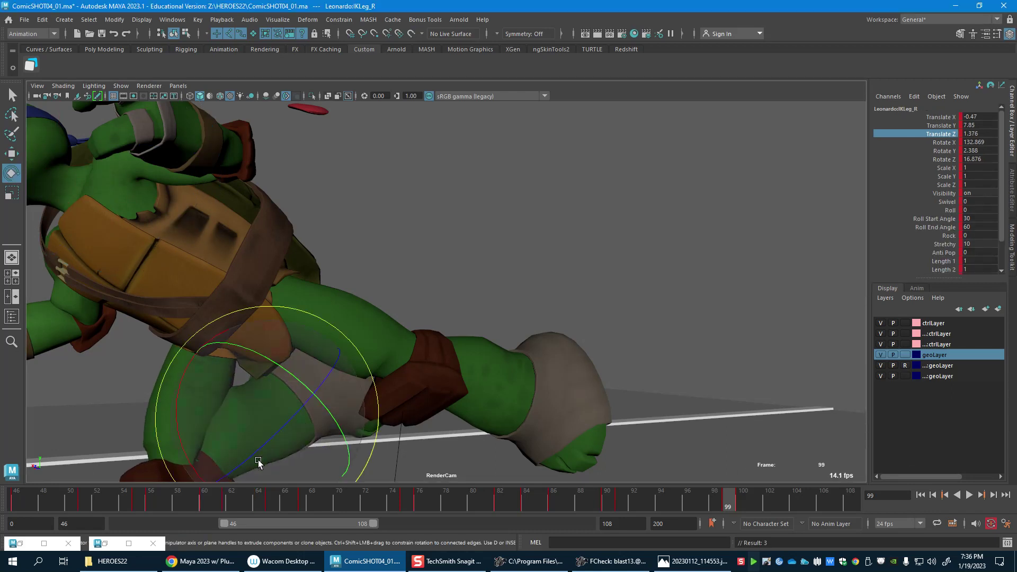
drag(190, 464, 189, 404)
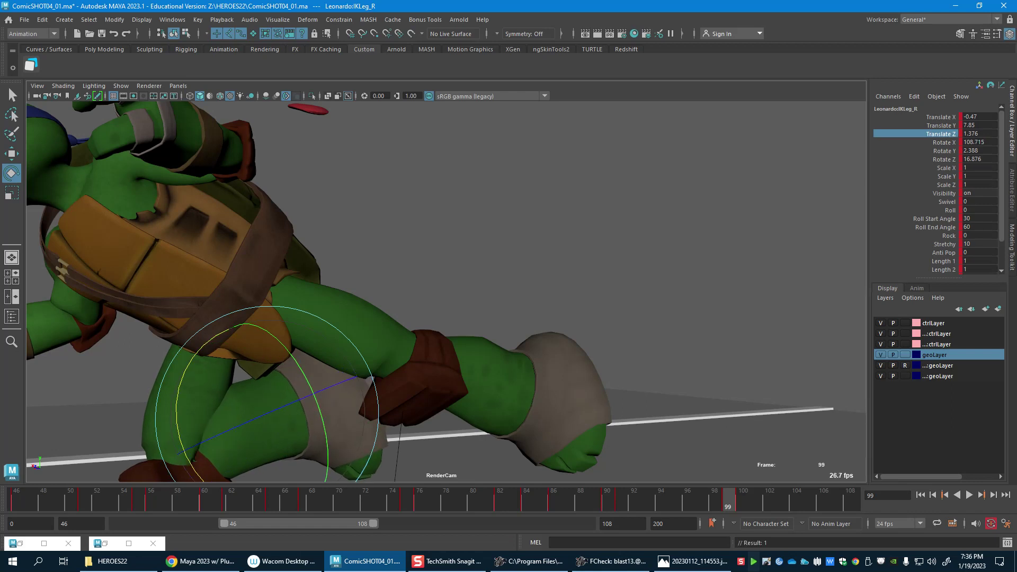
key(w)
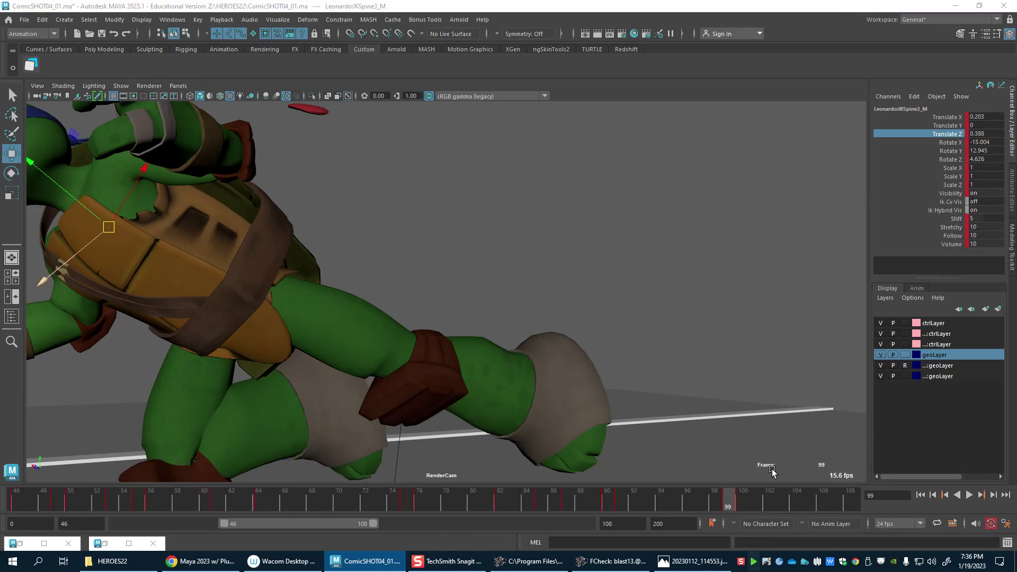
Step: Rotate Leonardo's root control at frame 91 to adjust the body's tilt, key its rotation, and scrub to frame 95
drag(727, 502, 624, 501)
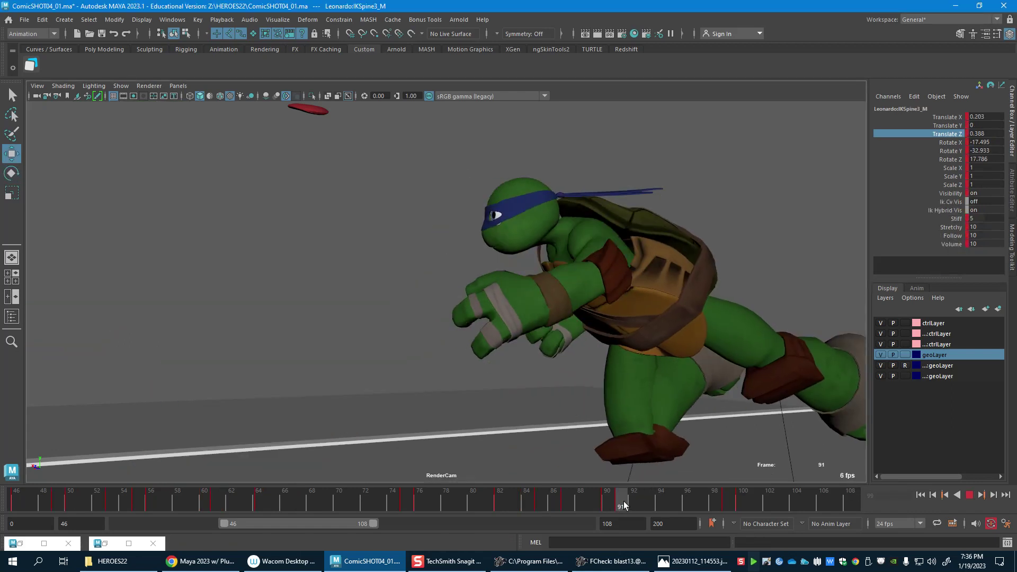
key(e)
key(w)
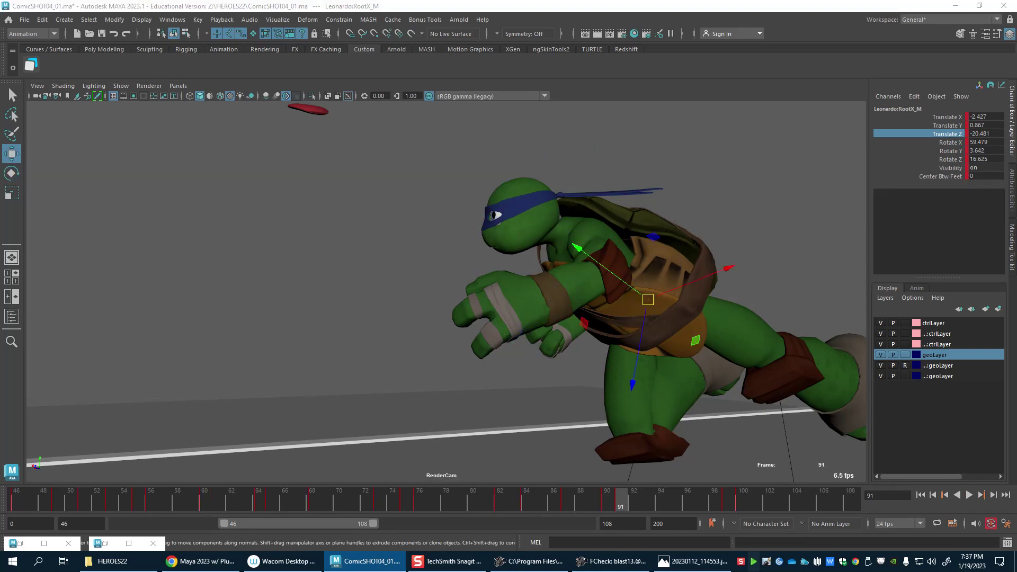
key(e)
drag(676, 355, 620, 384)
key(shift+e)
mouse_move(612, 504)
mouse_down()
mouse_move(688, 517)
mouse_move(680, 519)
mouse_up()
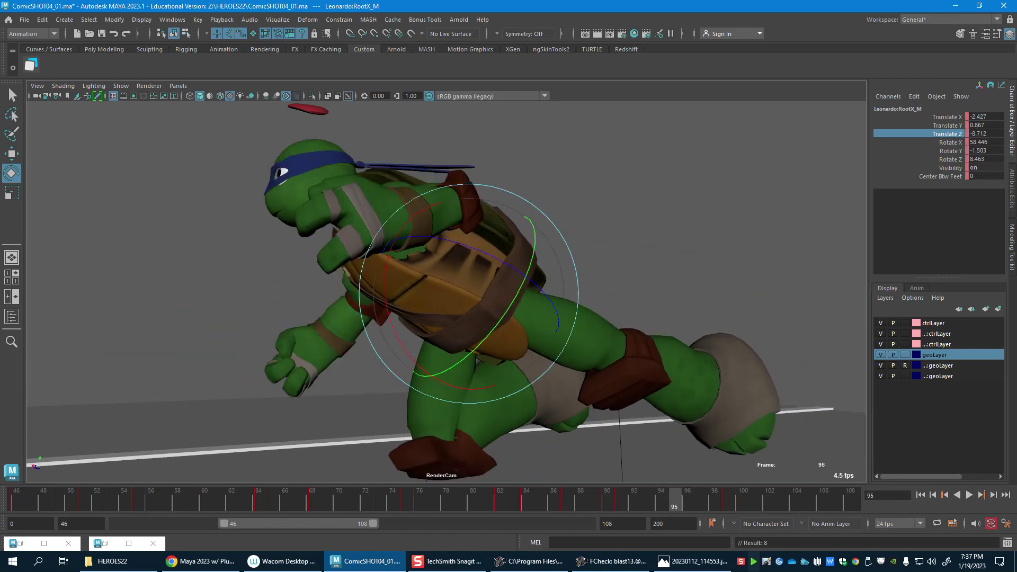
Step: Rotate Leonardo's right shoulder at frame 95 and key the new arm pose
key(w)
click(328, 235)
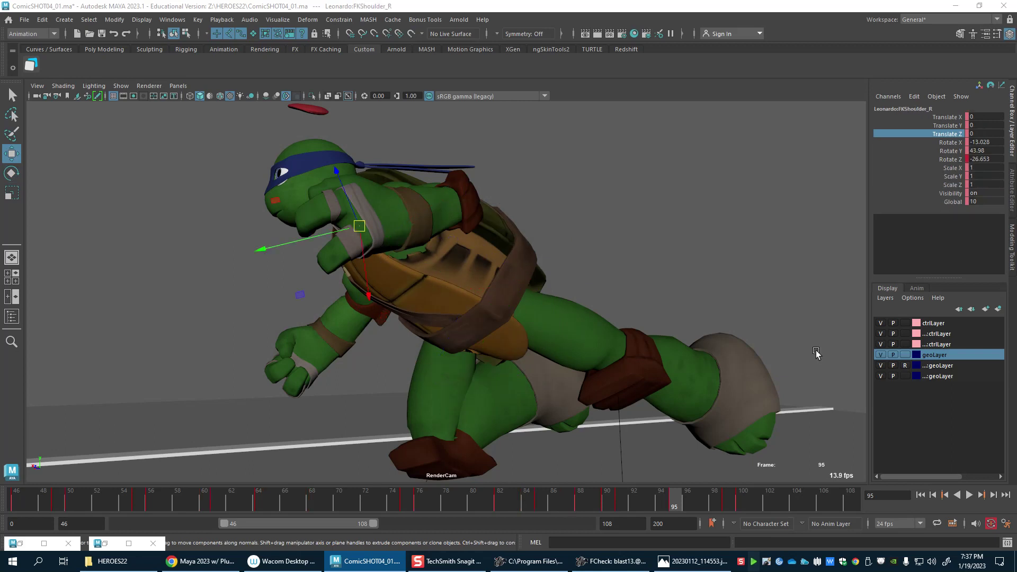
key(e)
drag(338, 202, 385, 240)
key(s)
Step: Rotate Leonardo's right shoulder at frame 91, key its rotation, and play back through to frame 99
click(624, 504)
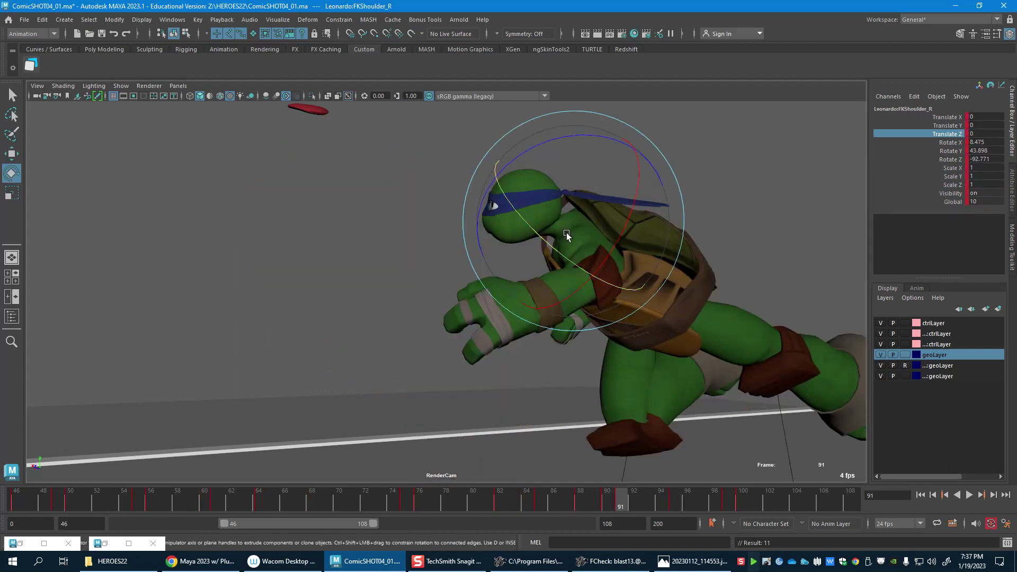
drag(567, 235, 603, 317)
key(shift+e)
key(alt+v)
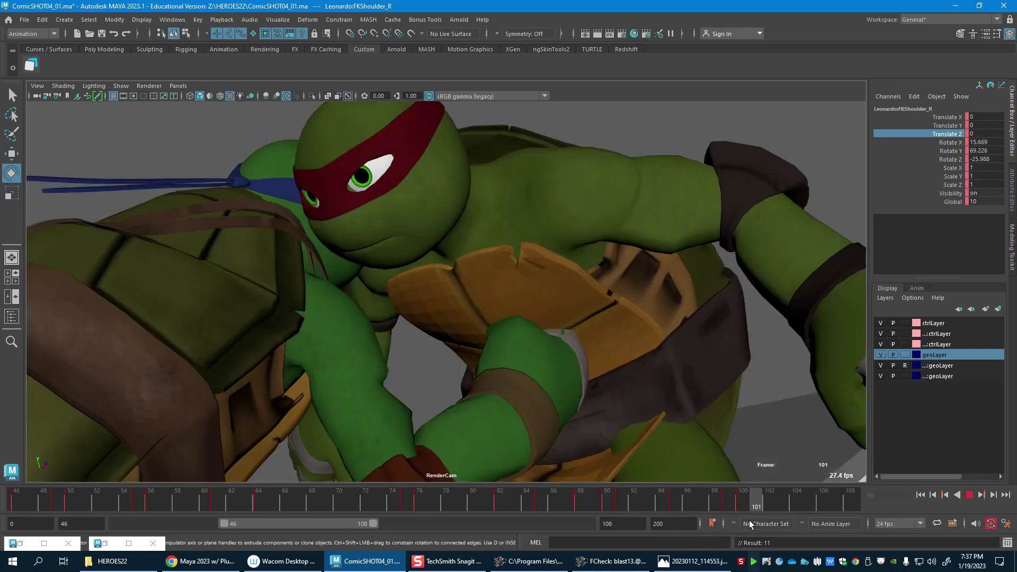
mouse_move(748, 519)
mouse_down()
mouse_move(630, 511)
mouse_move(786, 519)
mouse_move(659, 504)
mouse_move(759, 514)
mouse_move(732, 510)
mouse_up()
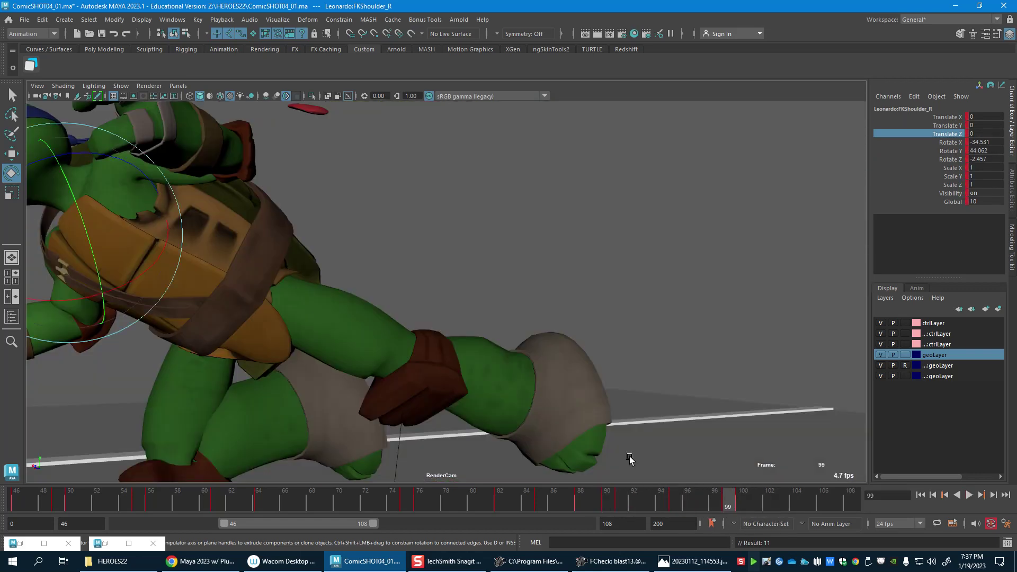
Step: Reframe and key RenderCam at frame 99 around Leonardo's head and torso, at about 16.04, 15.31 and -33.05 in Translate X, Y and Z
click(37, 97)
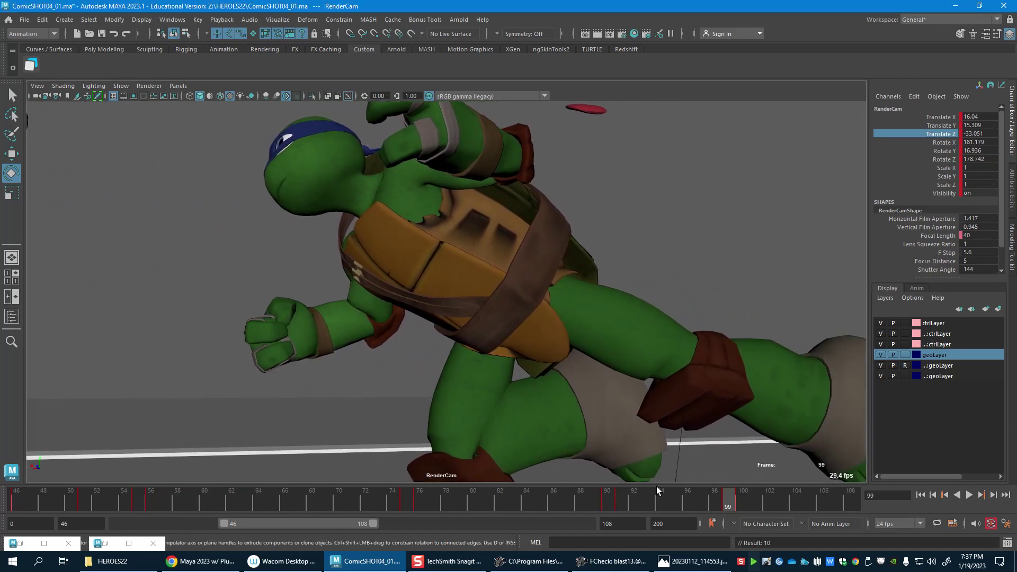
drag(607, 503, 727, 521)
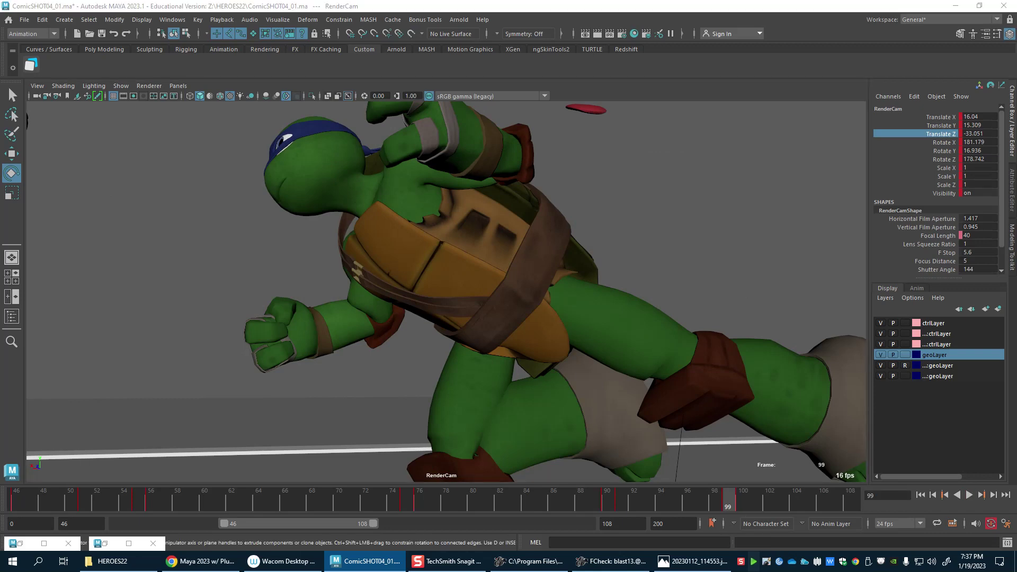
key(w)
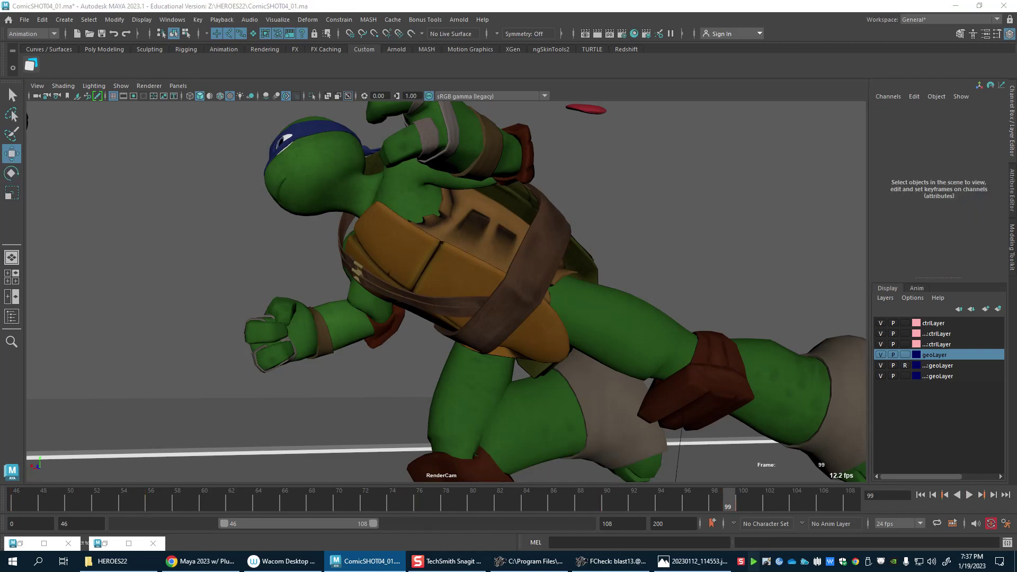
Step: Select all of Raphael's controls, review the frames around 73 to 76, and copy the pose at frame 75
click(91, 108)
key(alt+v)
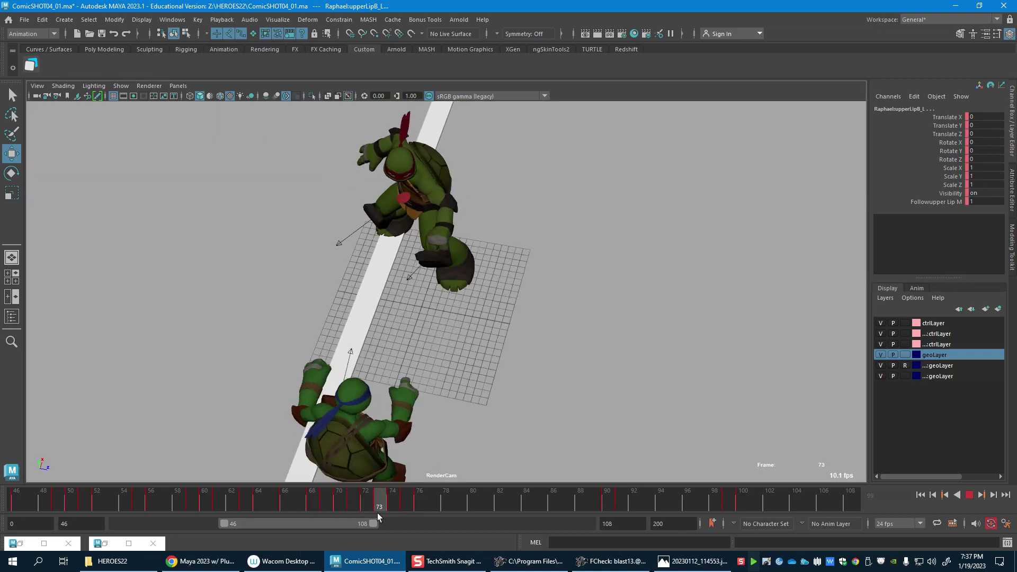
click(371, 511)
key(alt+v)
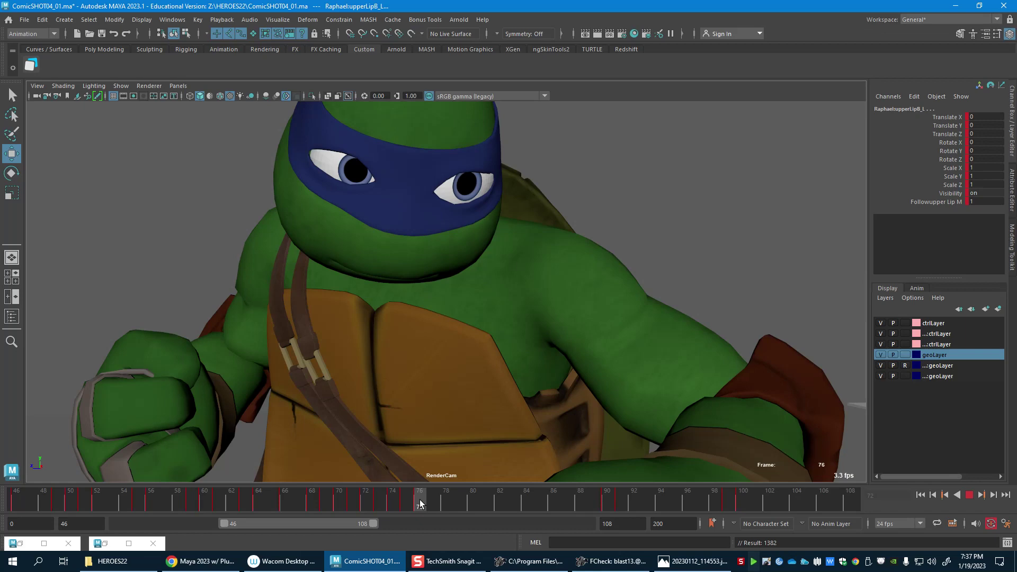
click(409, 505)
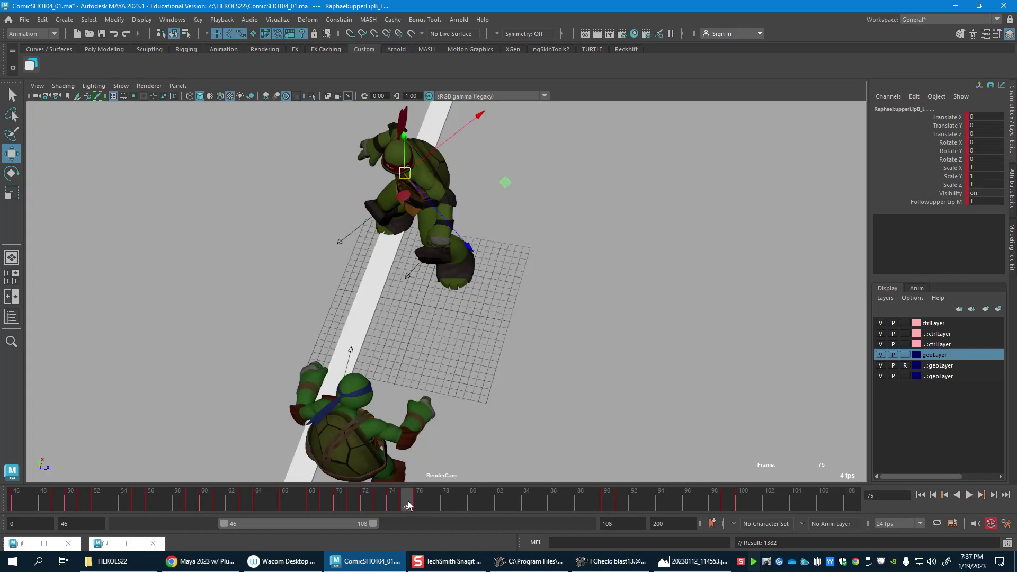
right_click(408, 505)
click(471, 310)
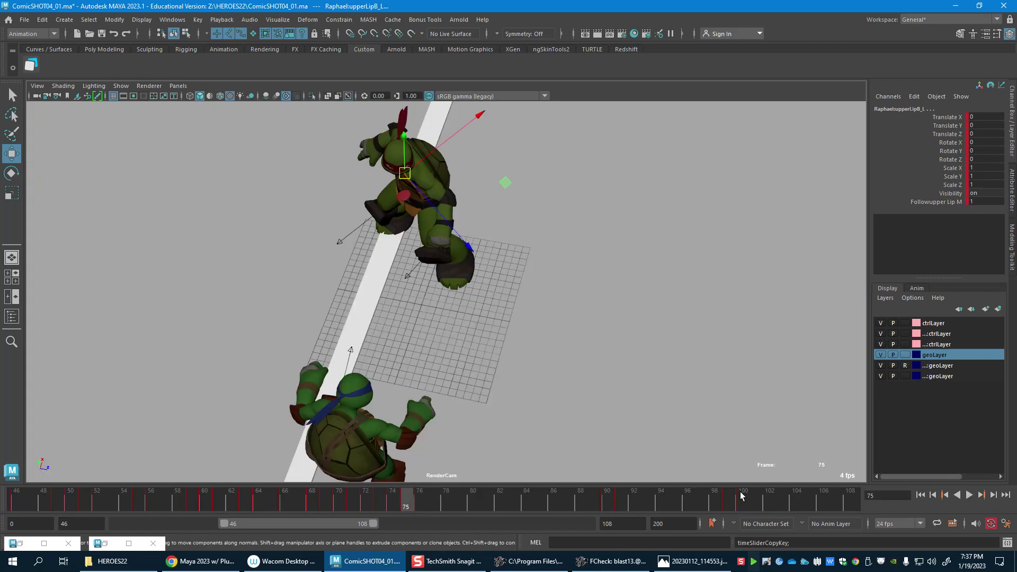
Step: Paste Raphael's copied pose onto frame 99
click(733, 501)
click(739, 503)
right_click(741, 503)
click(731, 503)
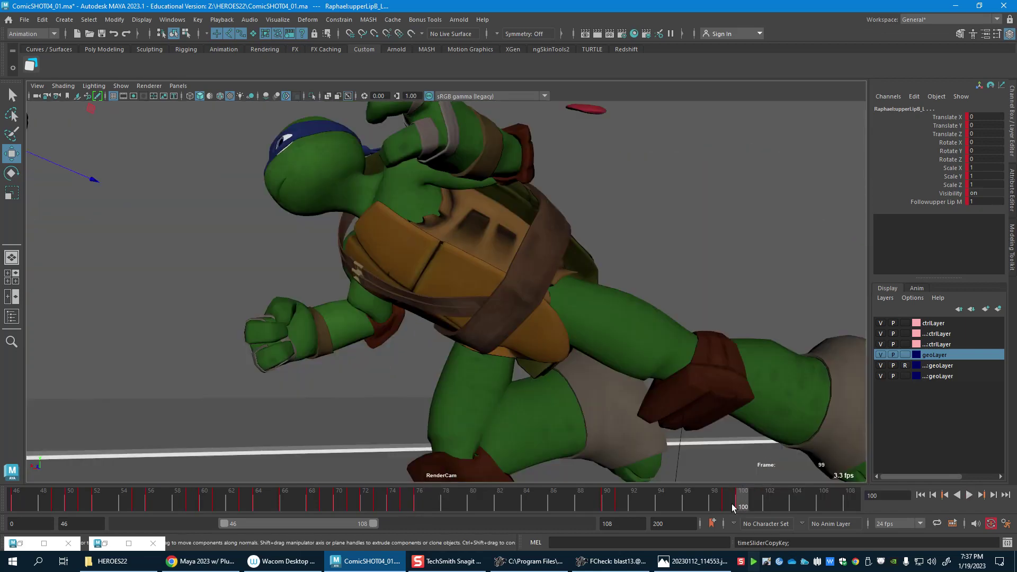
right_click(731, 503)
mouse_move(794, 326)
click(880, 324)
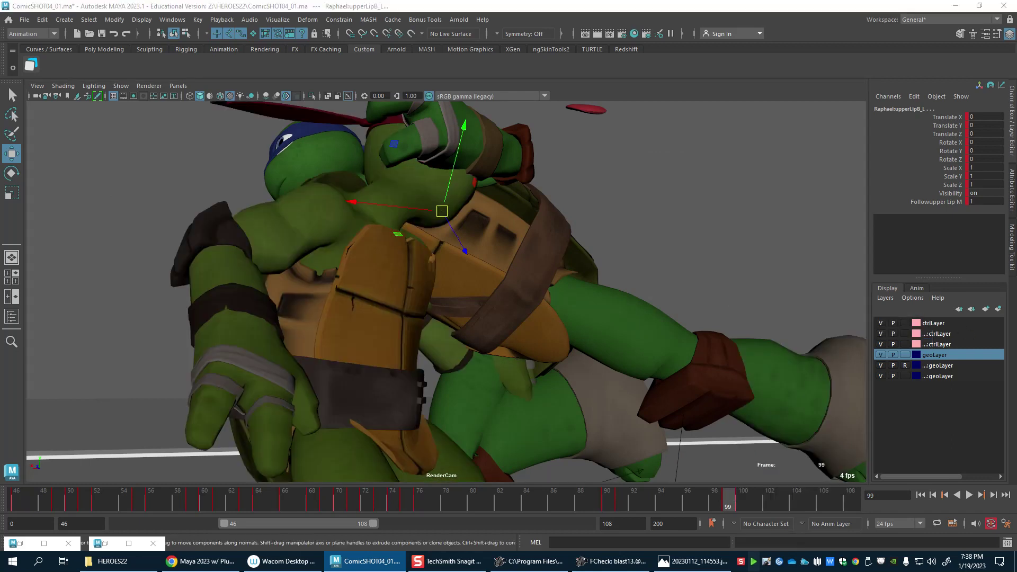
Step: Move Raphael's body and leg controls away from Leonardo at frame 99, bringing the left leg to about 4.63 in Translate X and 95.22 in Z
key(ctrl+z)
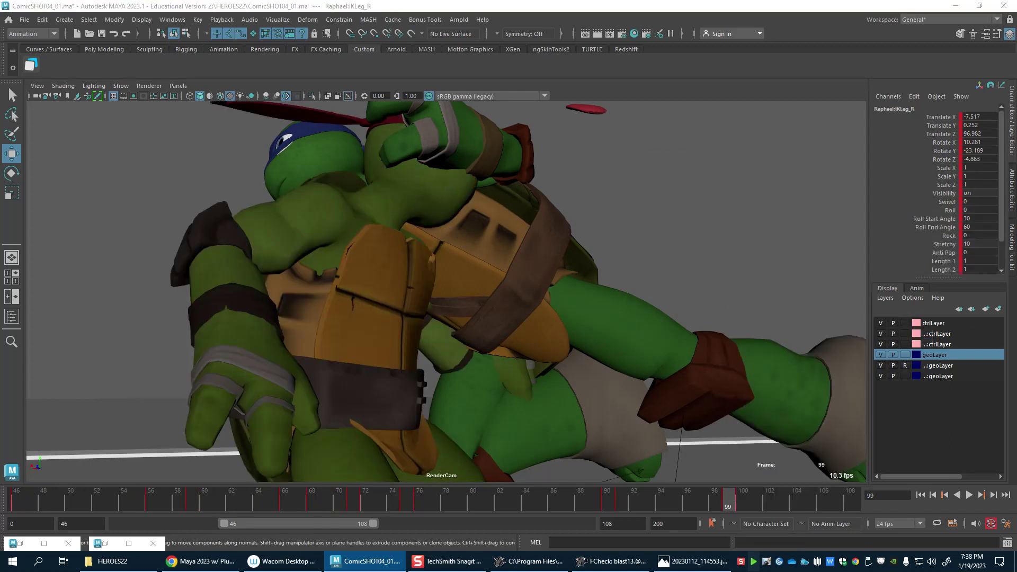
key(ctrl+z)
key(ctrl+z)
key(ctrl+z)
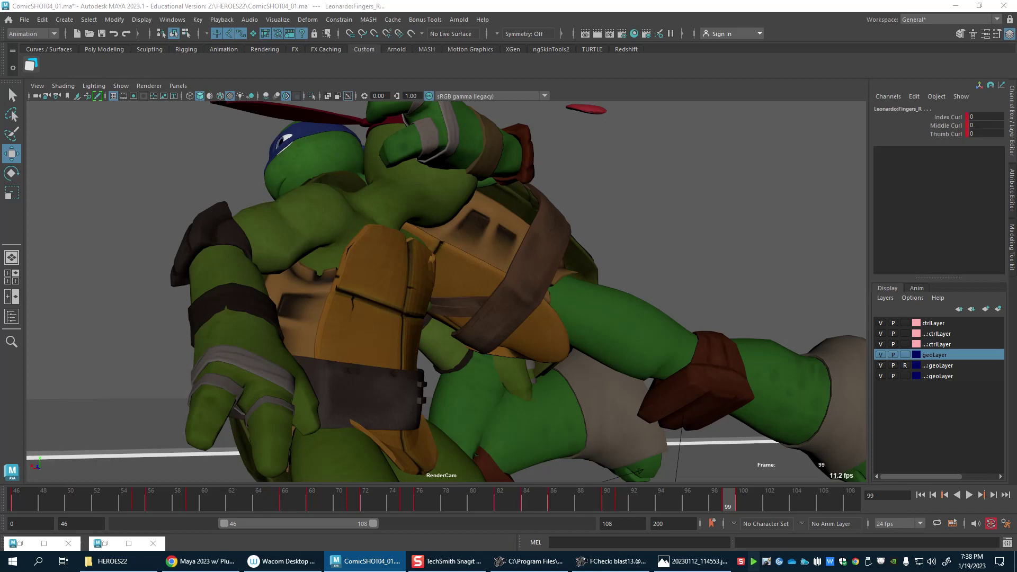
key(ctrl+z)
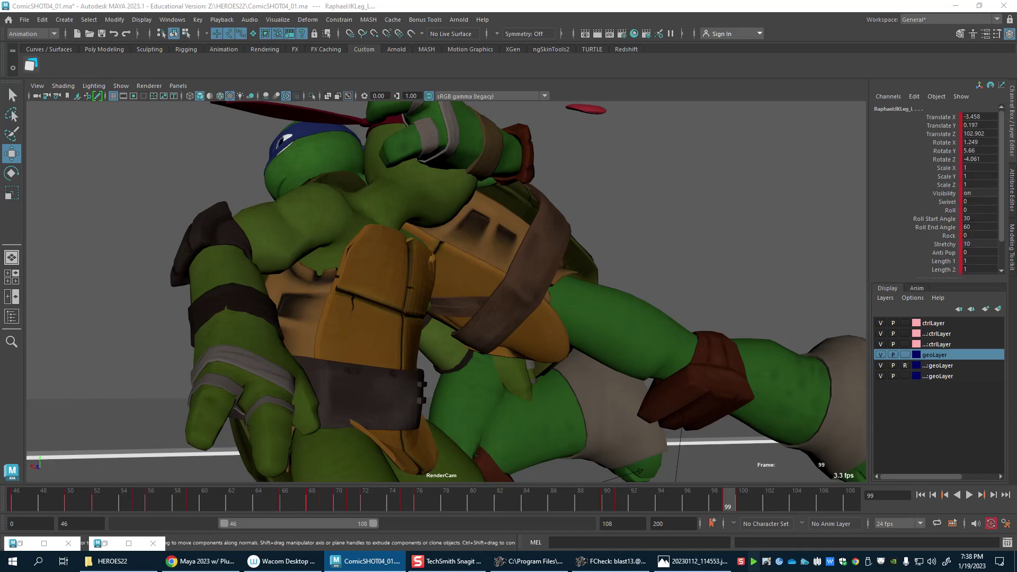
click(916, 133)
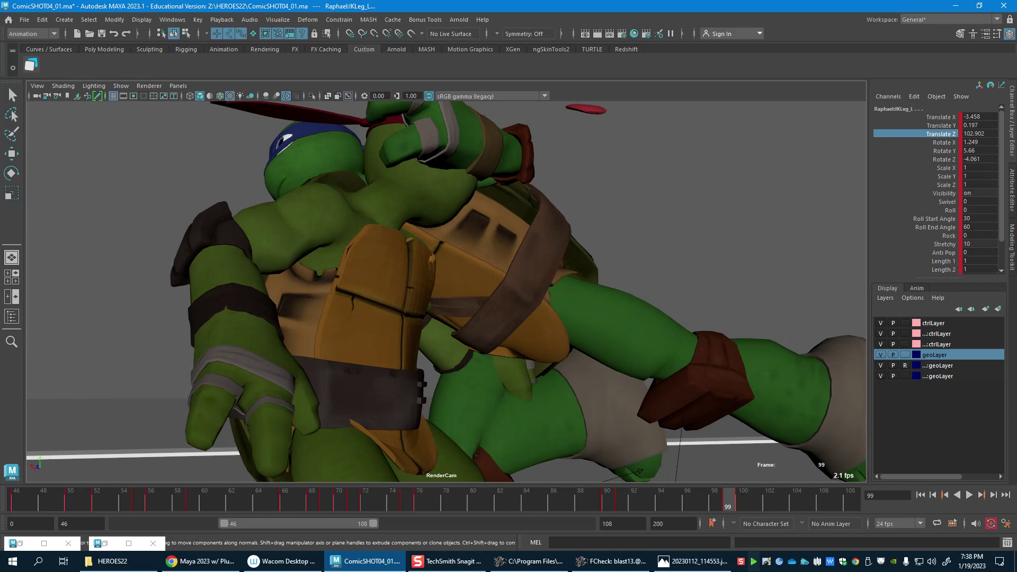
middle_drag(508, 291, 394, 291)
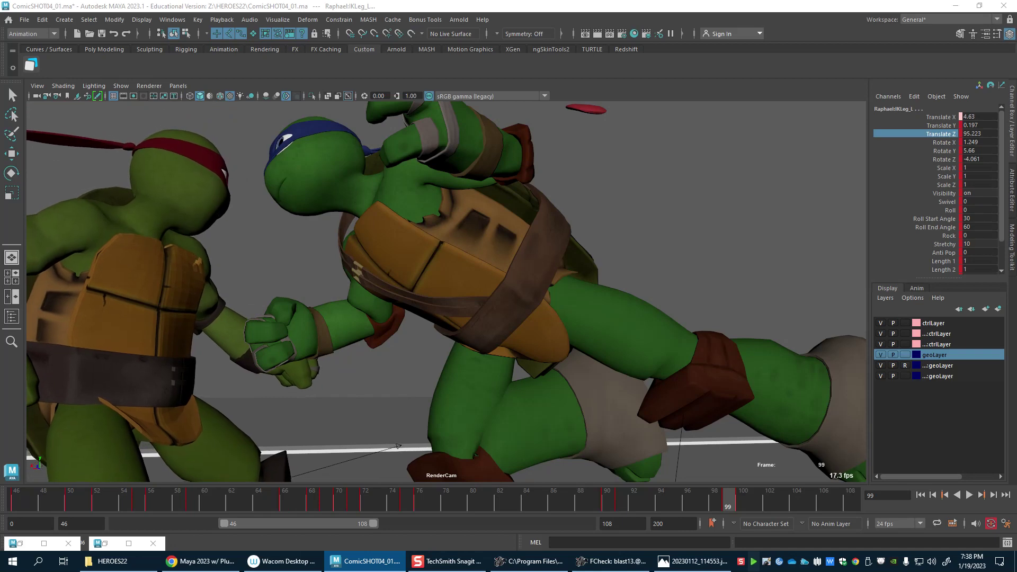
middle_drag(398, 446, 401, 448)
Step: Turn Raphael's head toward Leonardo at frame 99, to about -25.6, 1.8 and 8.1 in Rotate X, Y and Z, and play back from frame 91
key(e)
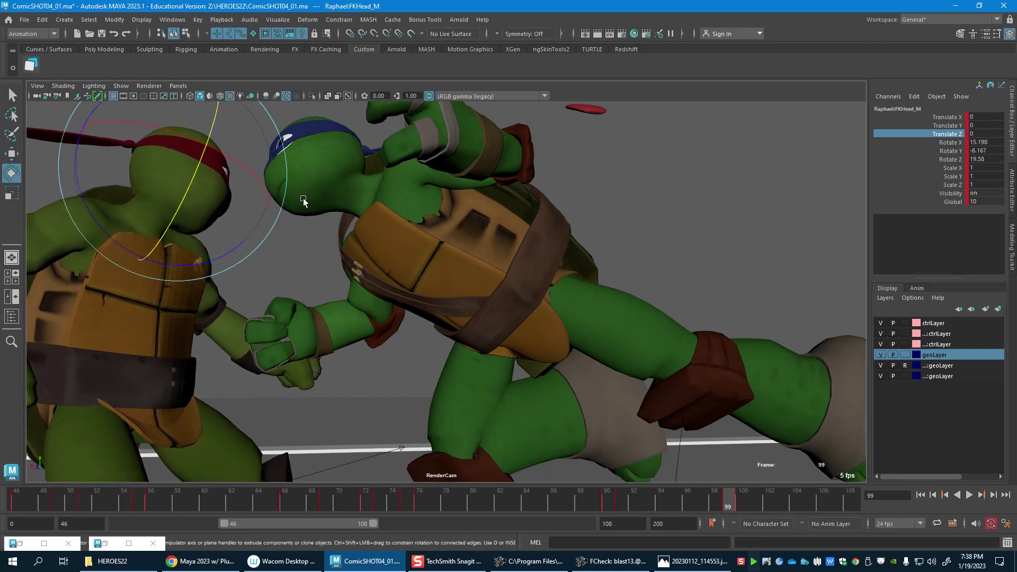
drag(239, 168, 206, 159)
drag(230, 213, 248, 221)
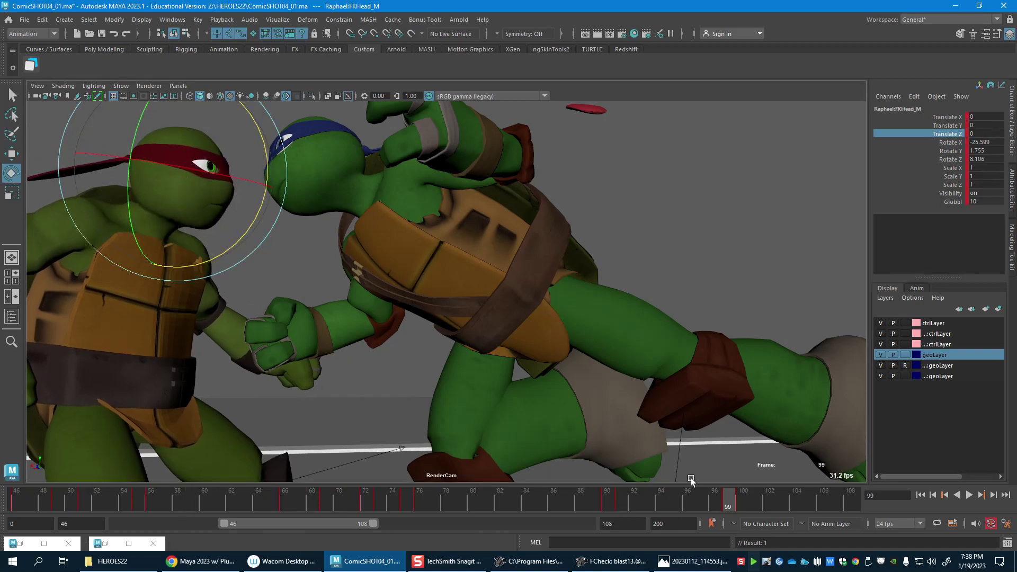
click(621, 503)
key(alt+v)
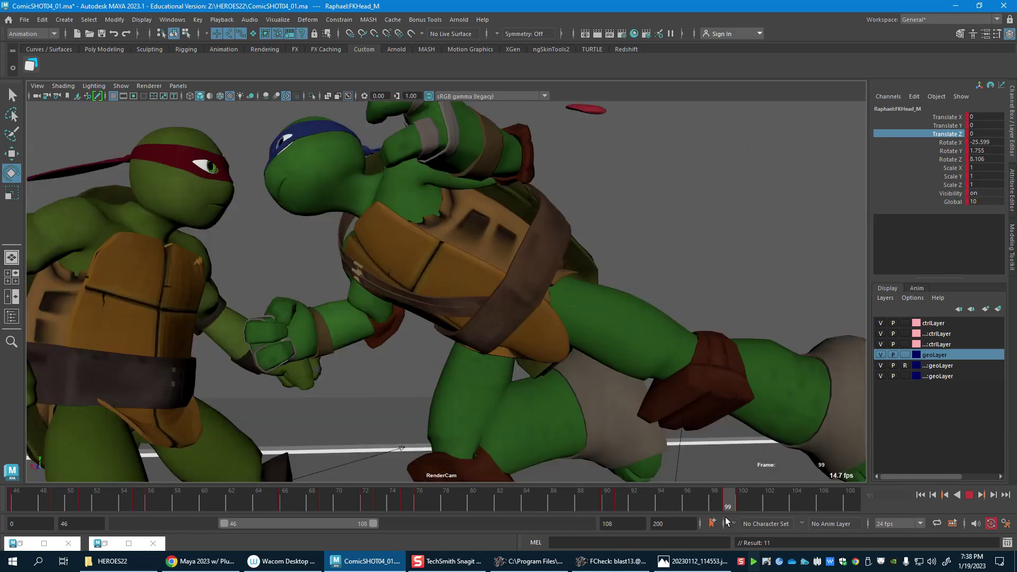
drag(697, 513, 729, 503)
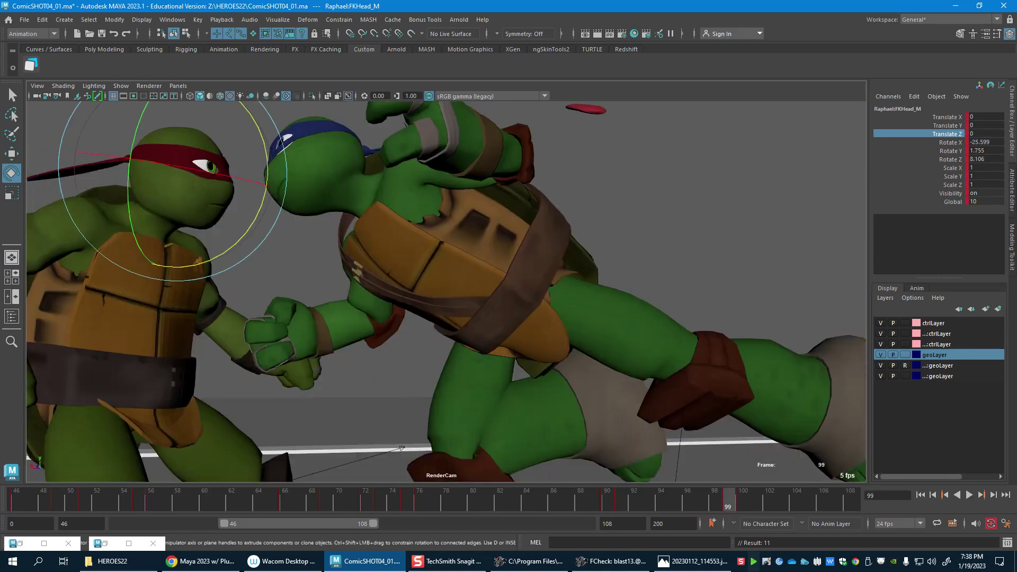
Step: Rotate Leonardo's right shoulder at frame 99 to about -10.1, 74.8 and -10.7 in X, Y and Z
key(w)
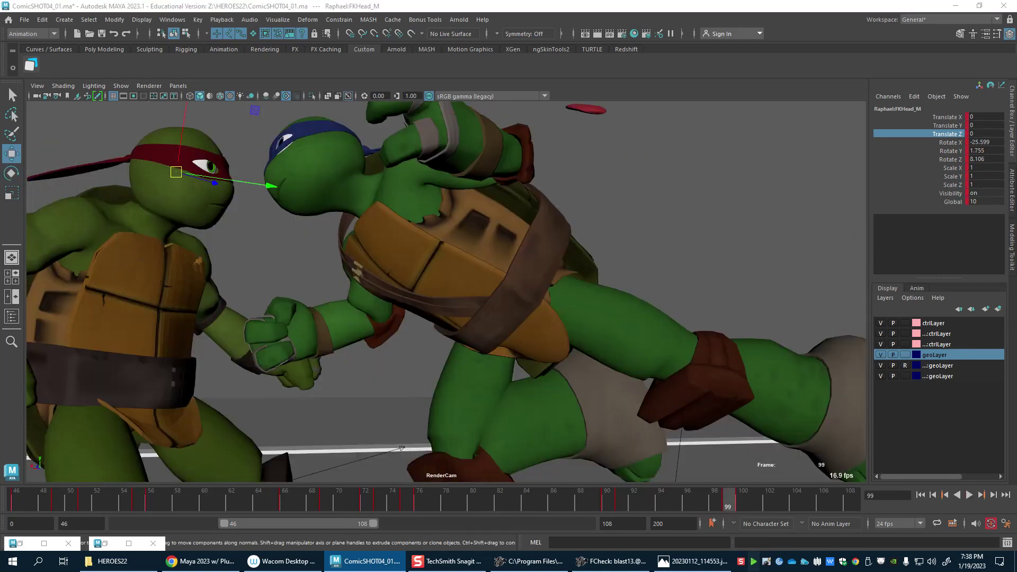
click(363, 237)
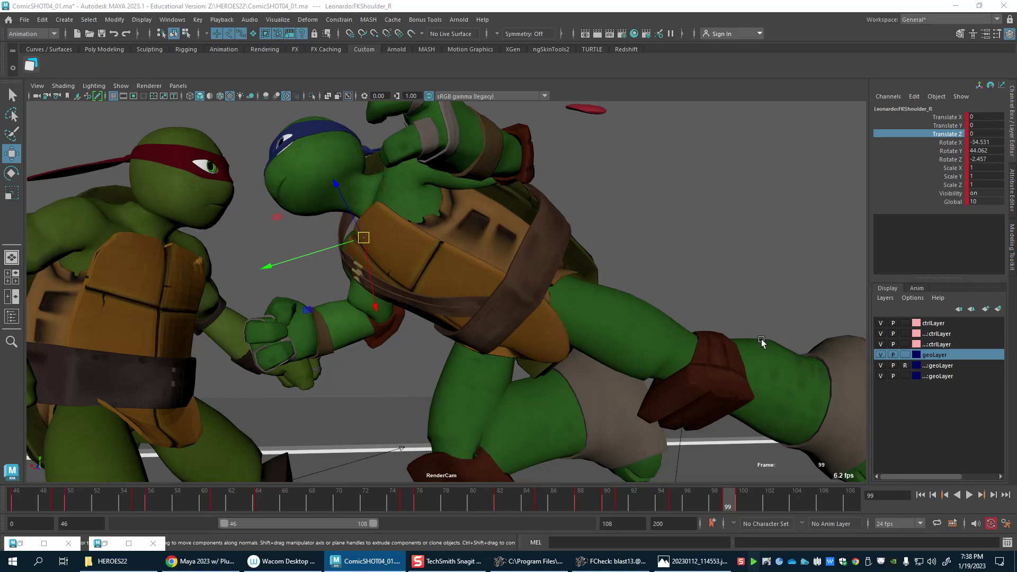
key(e)
drag(307, 218, 424, 199)
key(w)
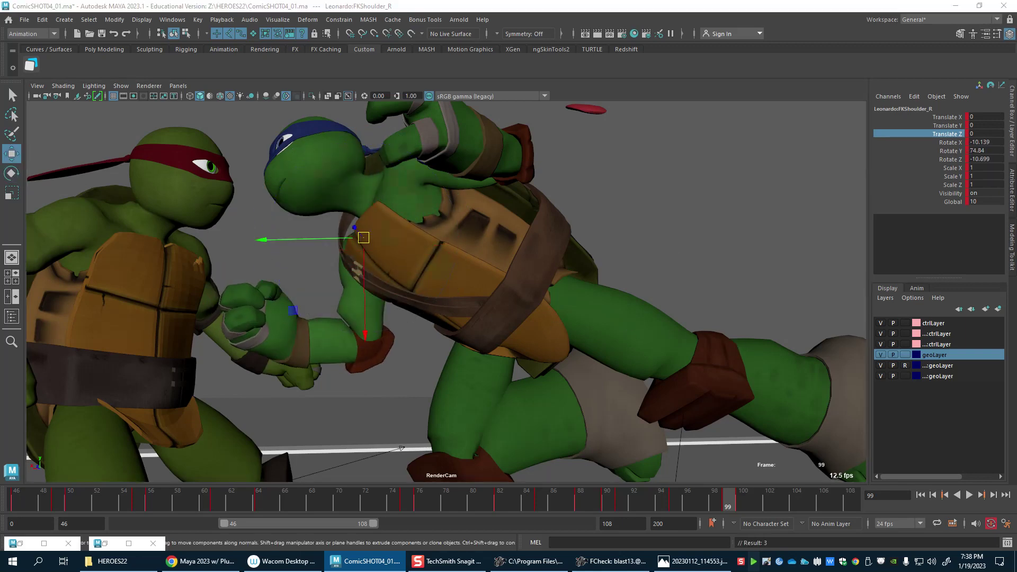
Step: Rotate Leonardo's right wrist at frame 99 to about 75.9, 47.2 and -22.2 in X, Y and Z
key(e)
mouse_move(307, 329)
mouse_down()
mouse_move(310, 345)
mouse_move(312, 334)
mouse_up()
drag(310, 273, 288, 315)
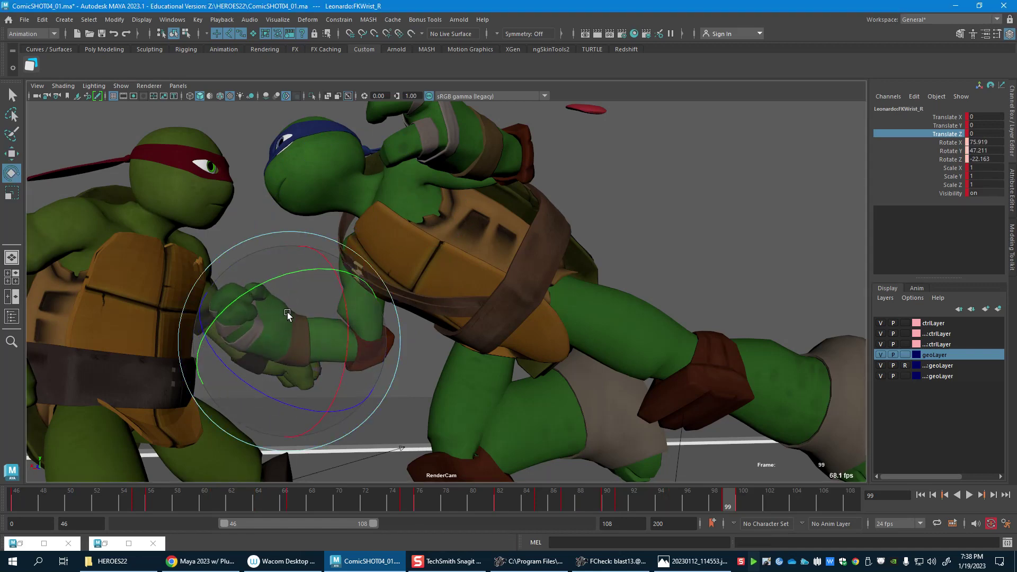
key(w)
Step: Key Leonardo's right shoulder, elbow and wrist controls together and play back from frame 95 to 99
key(ctrl+z)
key(ctrl+z)
key(ctrl+z)
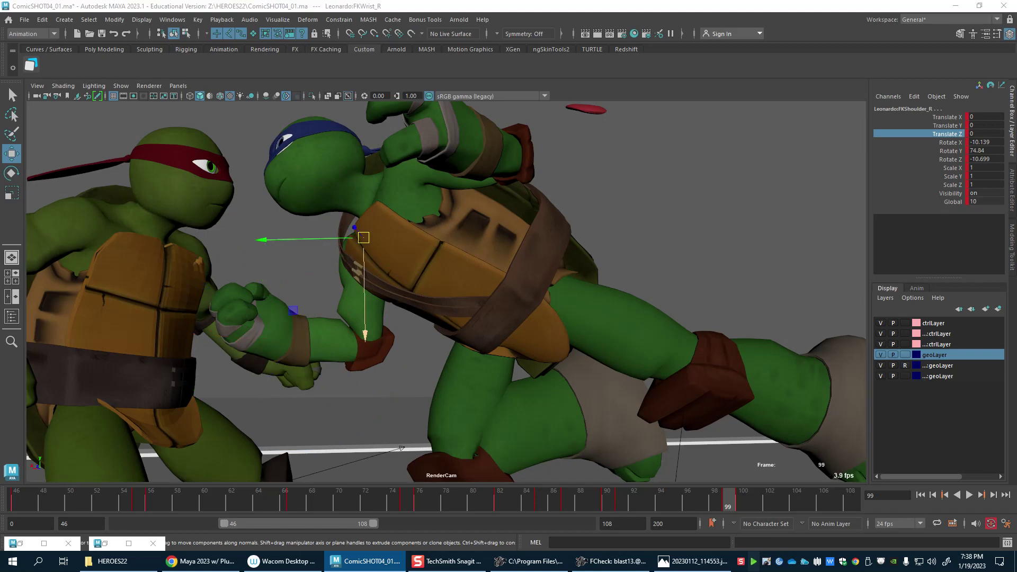
key(Down)
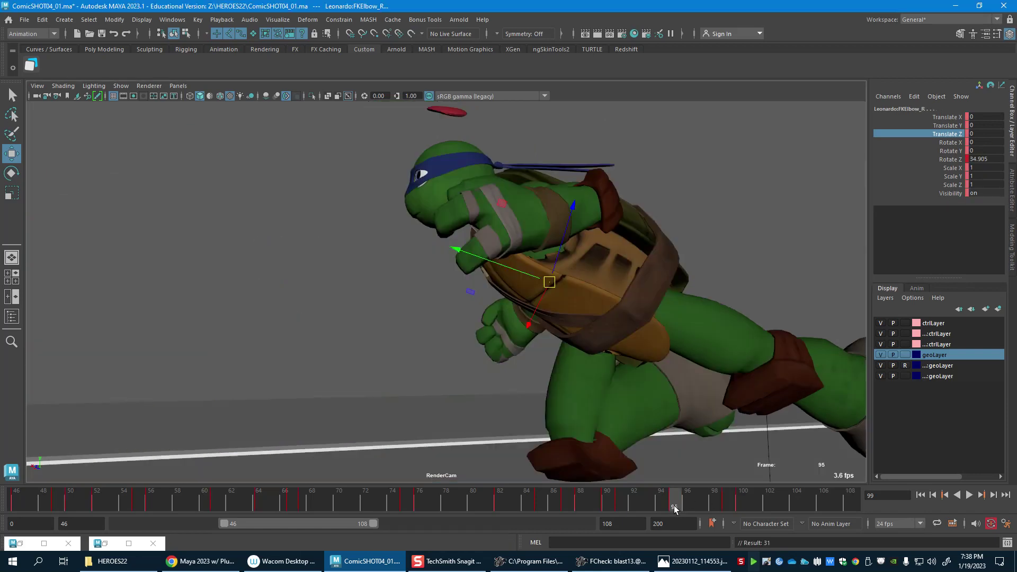
click(674, 505)
key(alt+v)
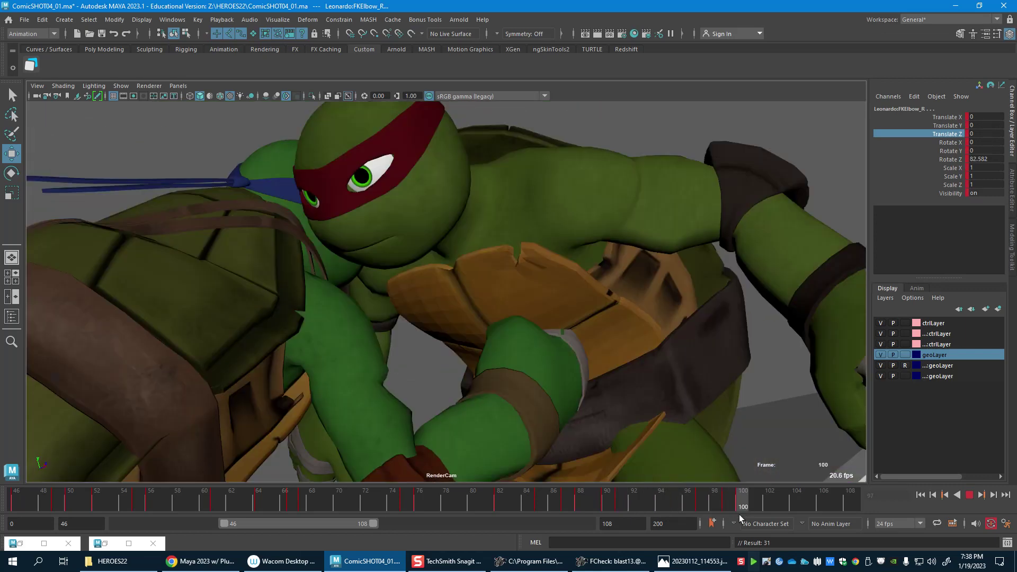
key(alt+v)
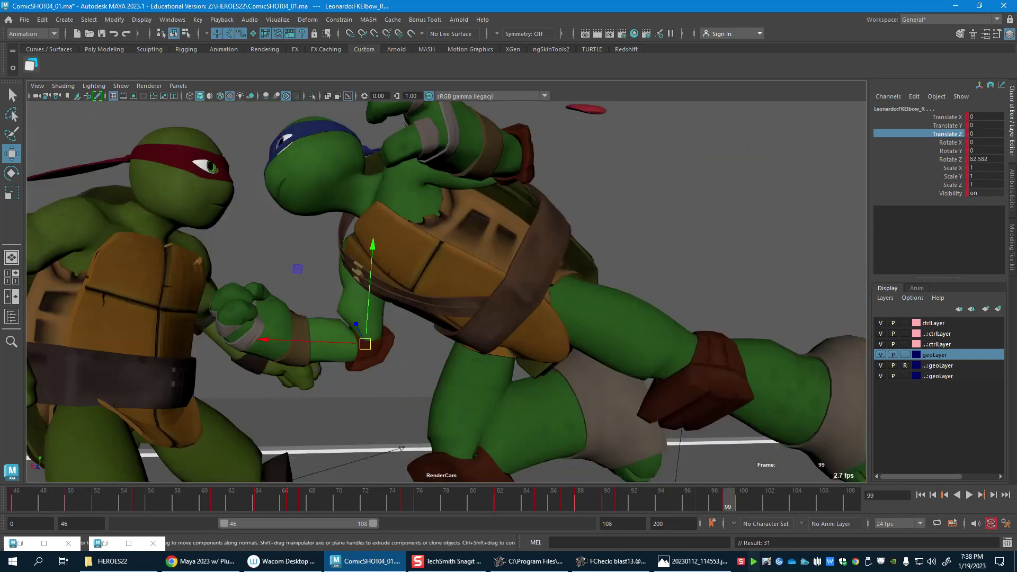
Step: Move Raphael's root at frame 99 to about 2.4, -1.2 and 91.5 in Translate X, Y and Z, and review frames 94 to 99
key(ctrl+z)
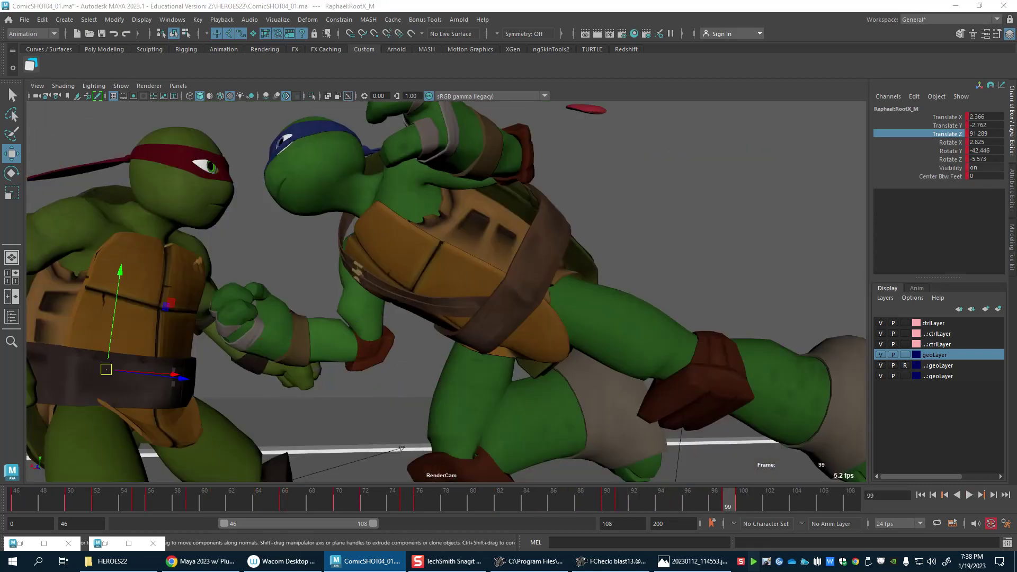
drag(106, 370, 112, 329)
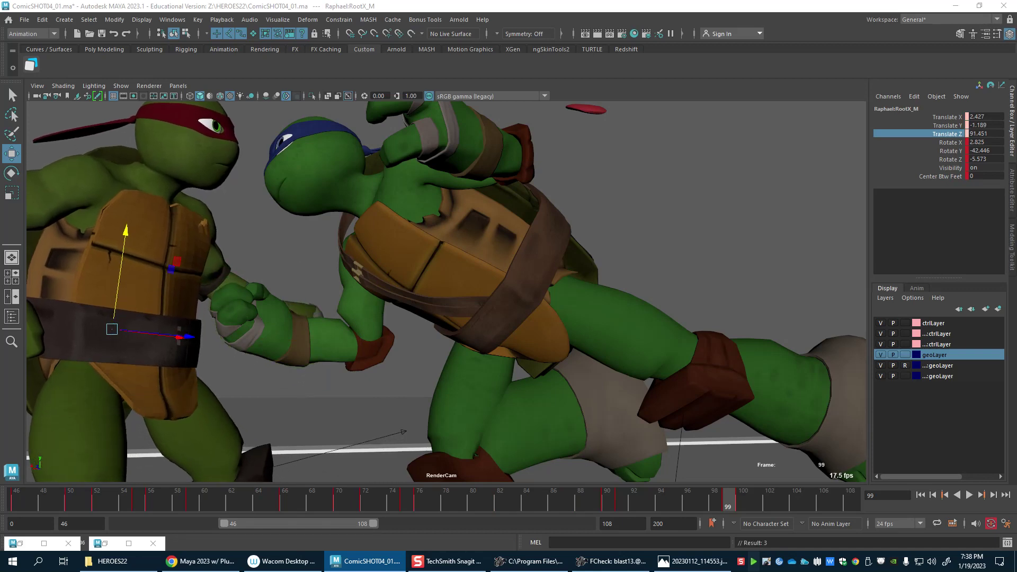
key(alt+v)
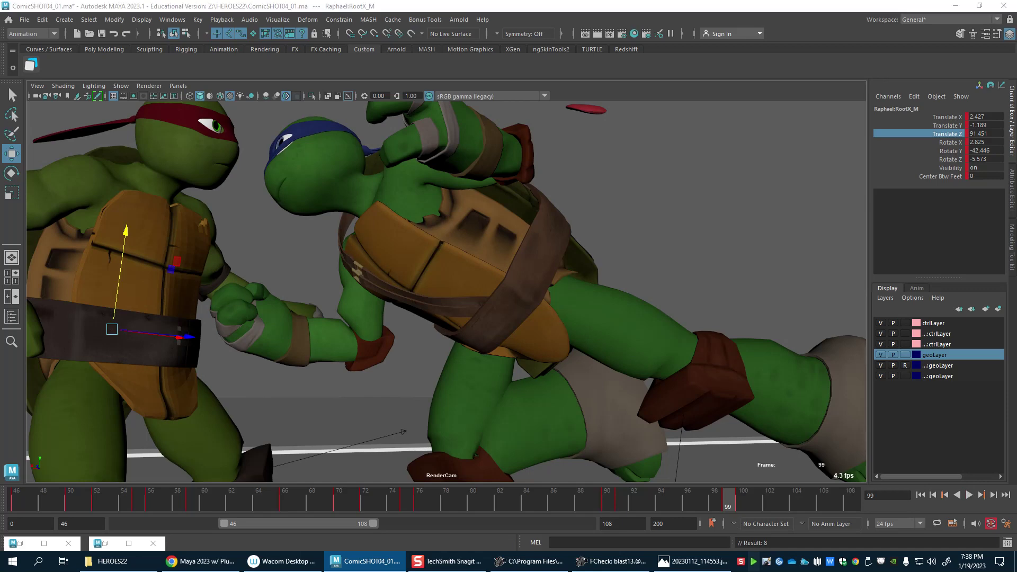
click(739, 502)
drag(738, 503, 670, 495)
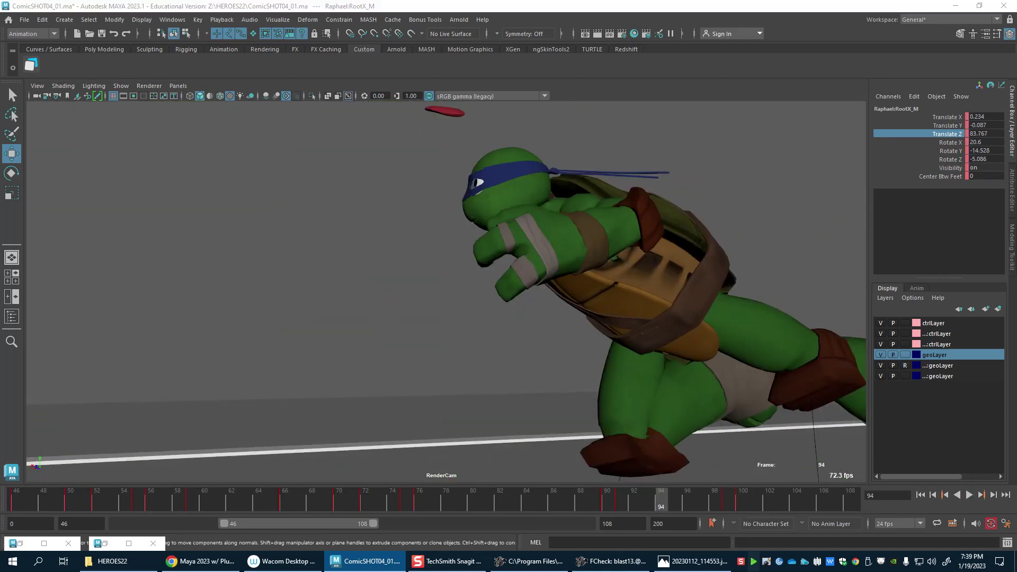
click(733, 505)
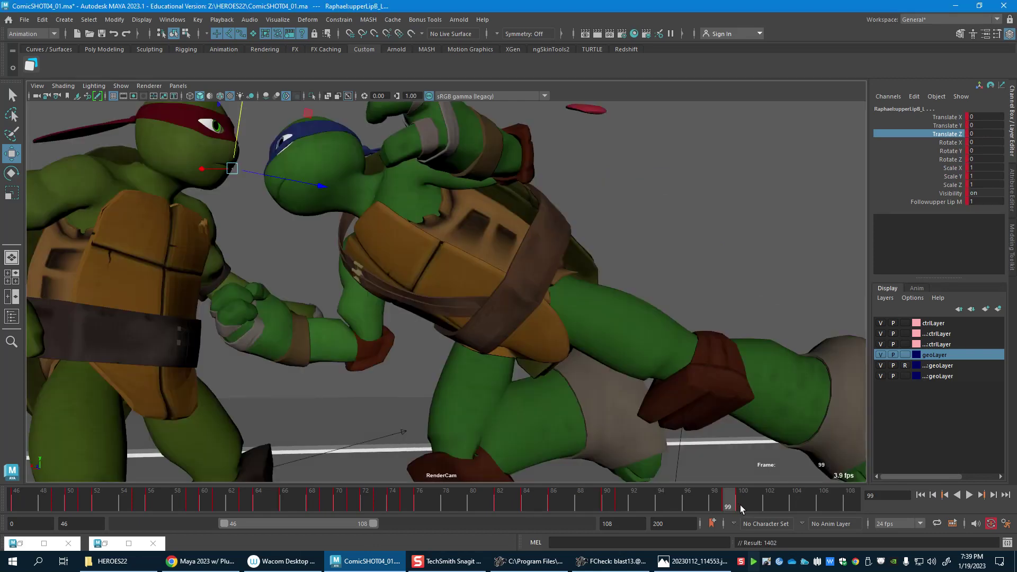
Step: Shift the playback range to frames 78–140 and move Raphael's root at frame 100 to about 2.7, -0.6 and 81.7 in X, Y and Z
click(741, 506)
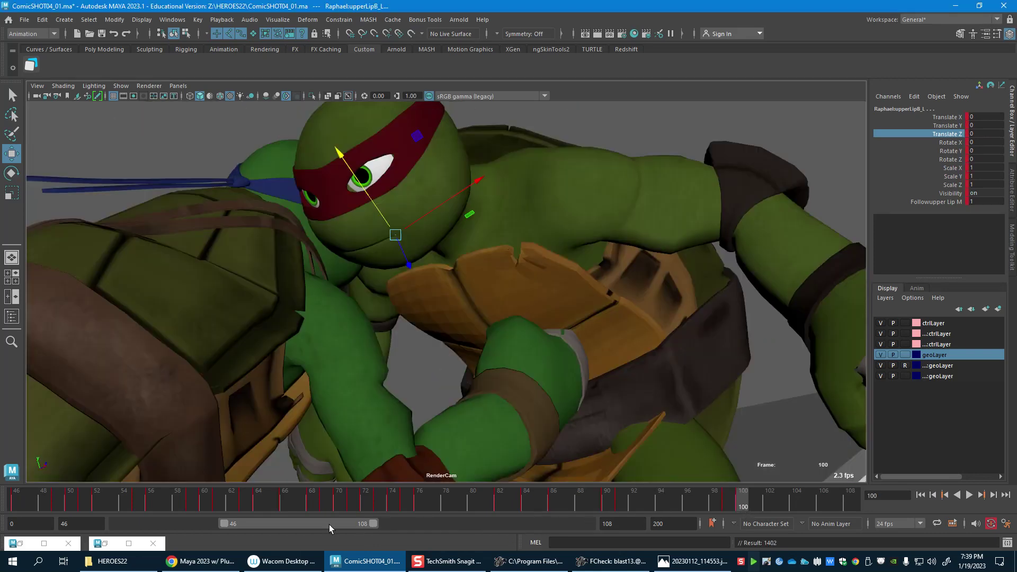
drag(329, 524, 403, 524)
mouse_move(318, 504)
mouse_down()
mouse_move(385, 508)
mouse_move(373, 508)
mouse_up()
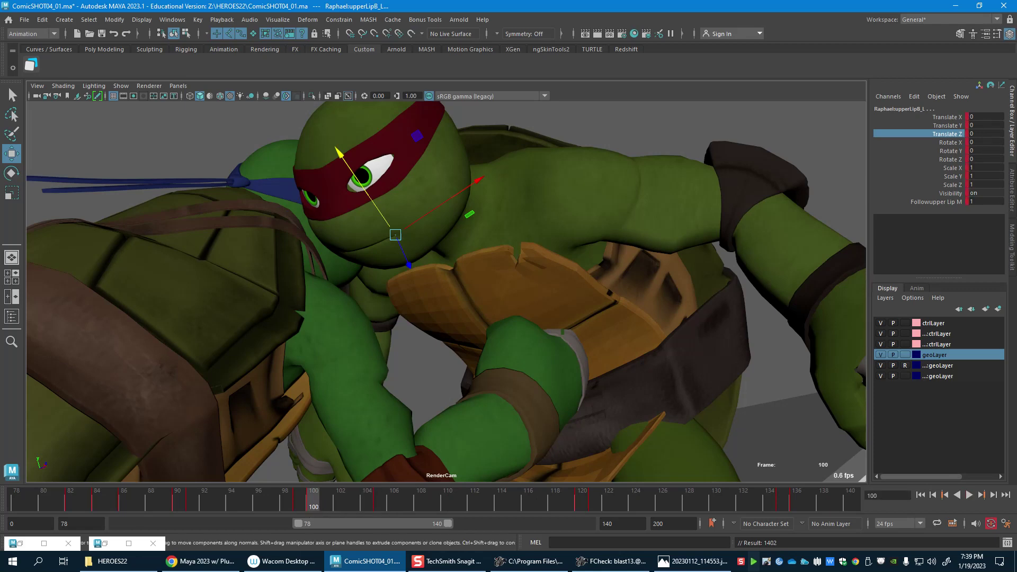
click(598, 362)
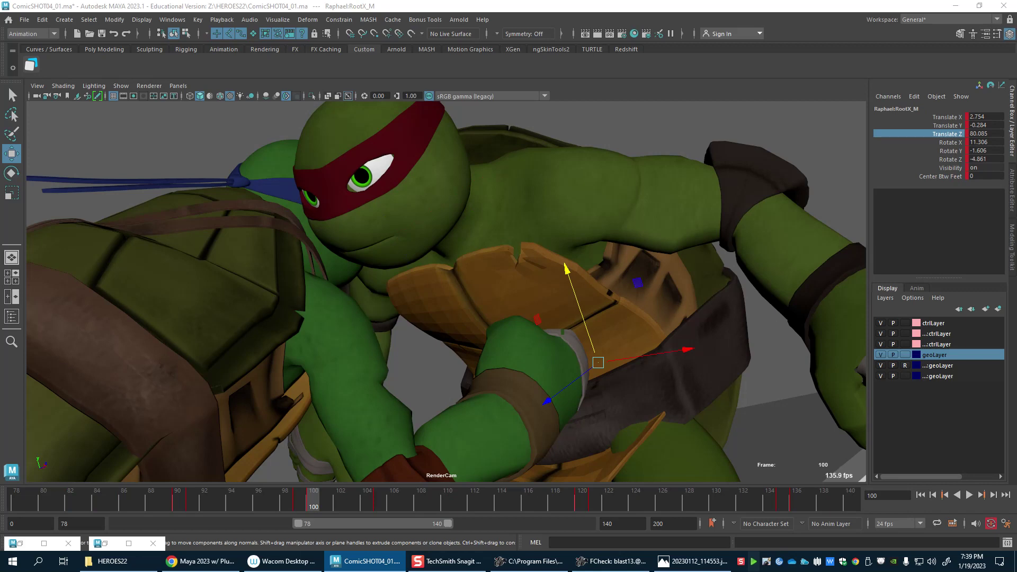
drag(547, 401, 516, 424)
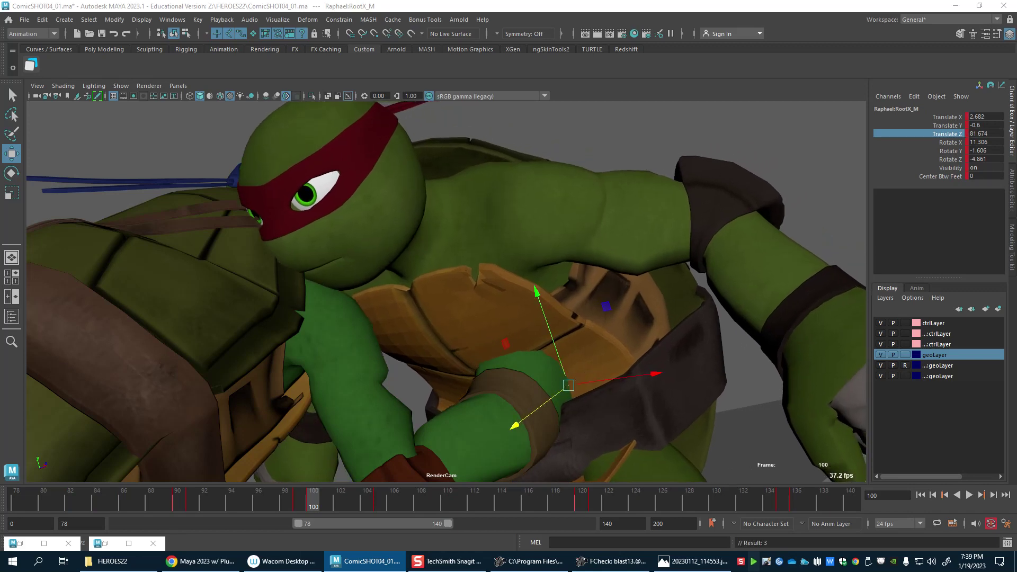
Step: Straighten Raphael's chest at frame 100, with Translate Y about 0.6, Translate Z about 1.4 and Rotate X about 3.6
click(454, 269)
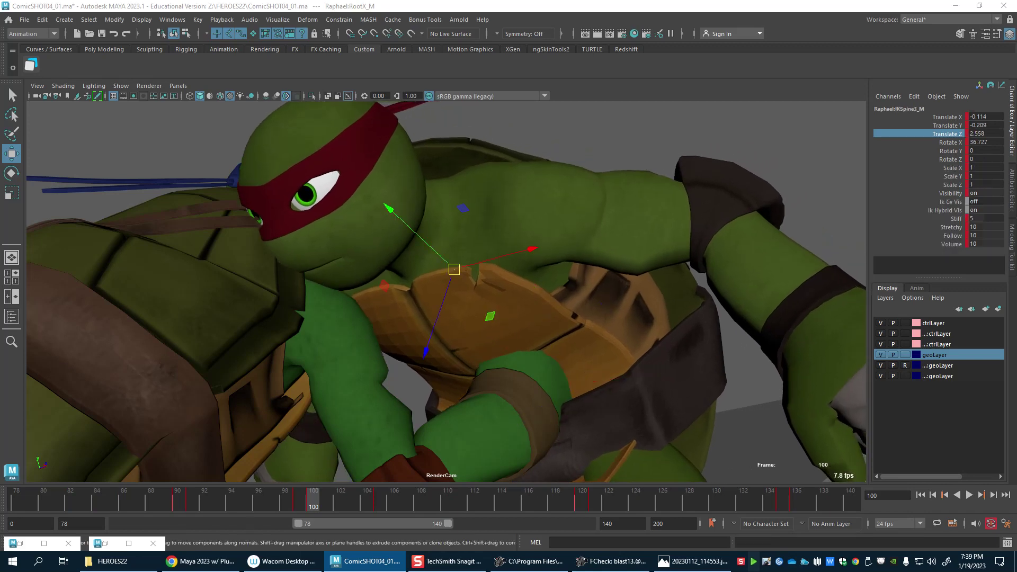
drag(434, 328, 451, 280)
key(e)
drag(460, 132, 489, 149)
key(w)
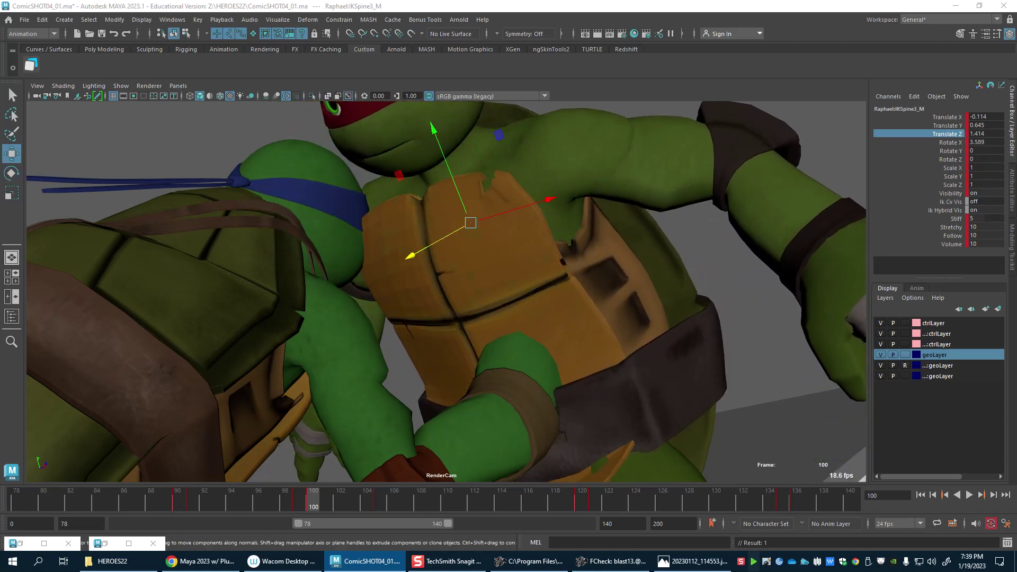
Step: Move Leonardo's body back at frame 100, away from Raphael, using his root and leg controls together
click(306, 304)
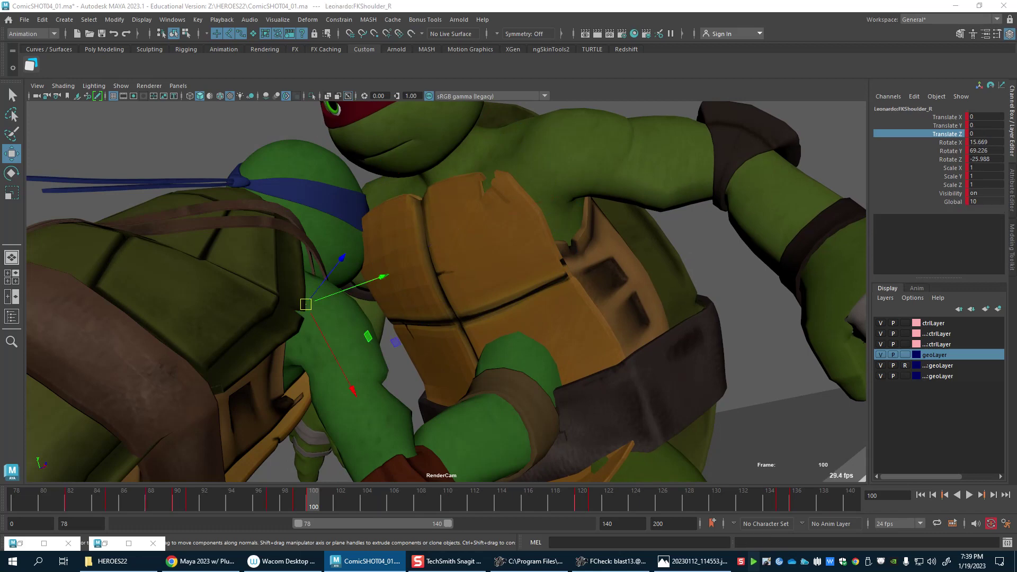
key(ctrl+z)
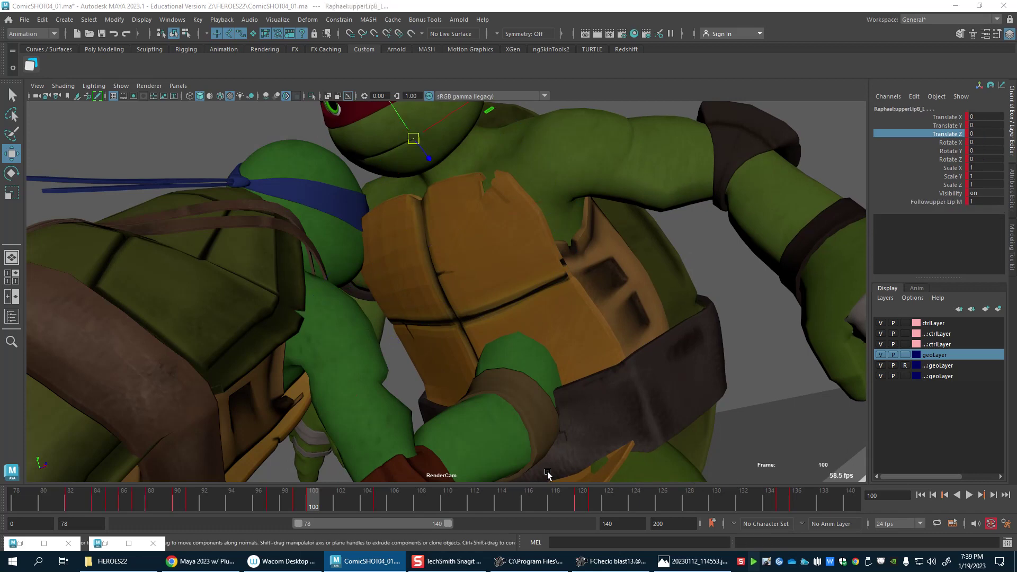
click(377, 506)
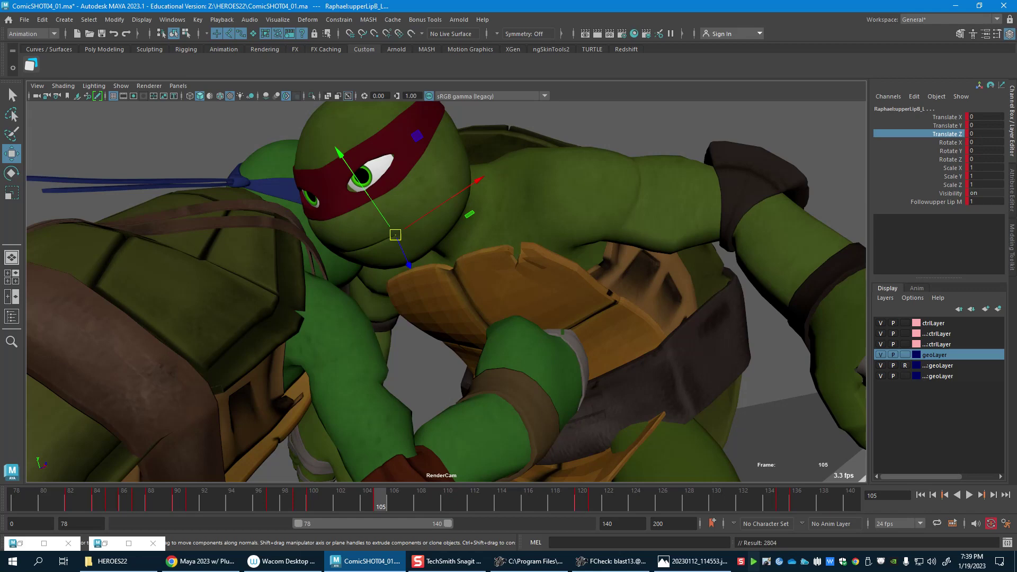
click(42, 465)
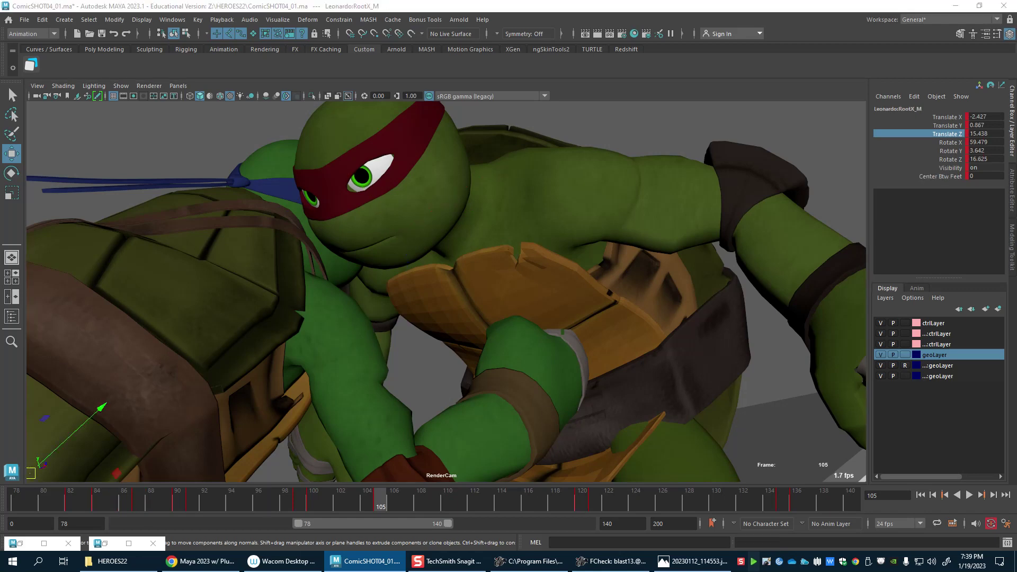
click(922, 134)
click(317, 506)
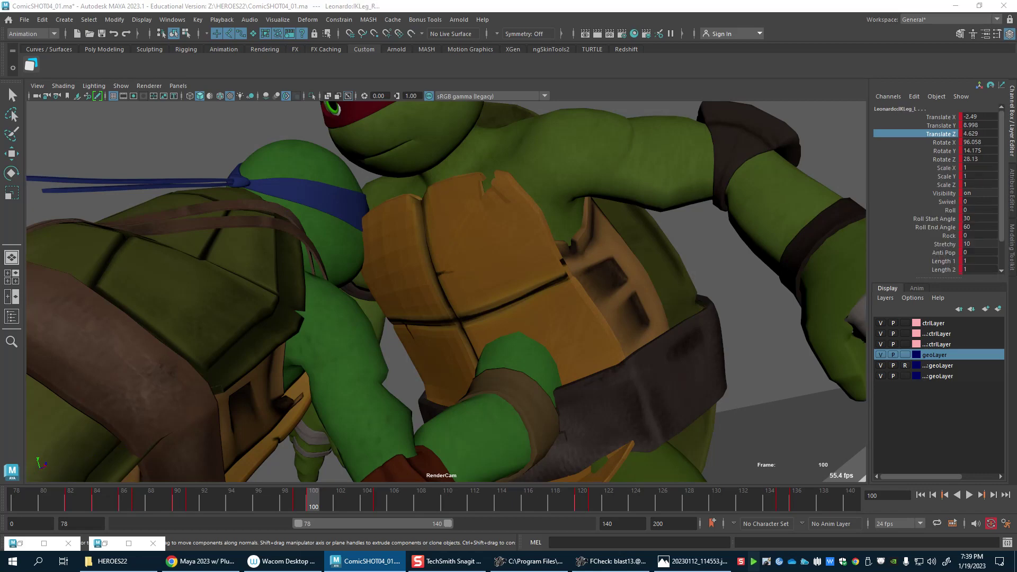
middle_drag(371, 291, 233, 291)
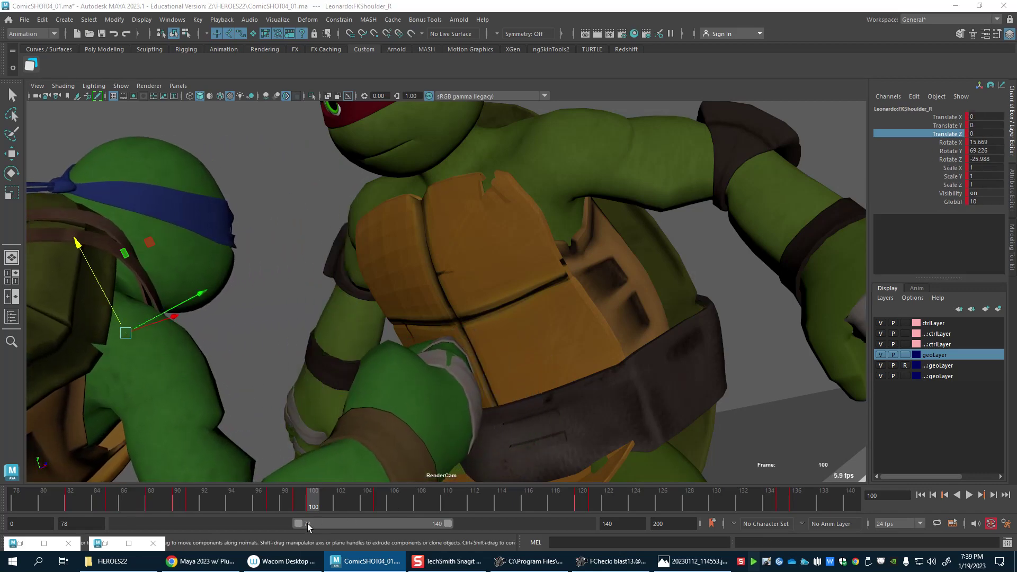
Step: Rotate Leonardo's right shoulder at frame 100 to about -44.7, 34.1 and -26.7 in X, Y and Z, key it and play back
drag(316, 503, 373, 504)
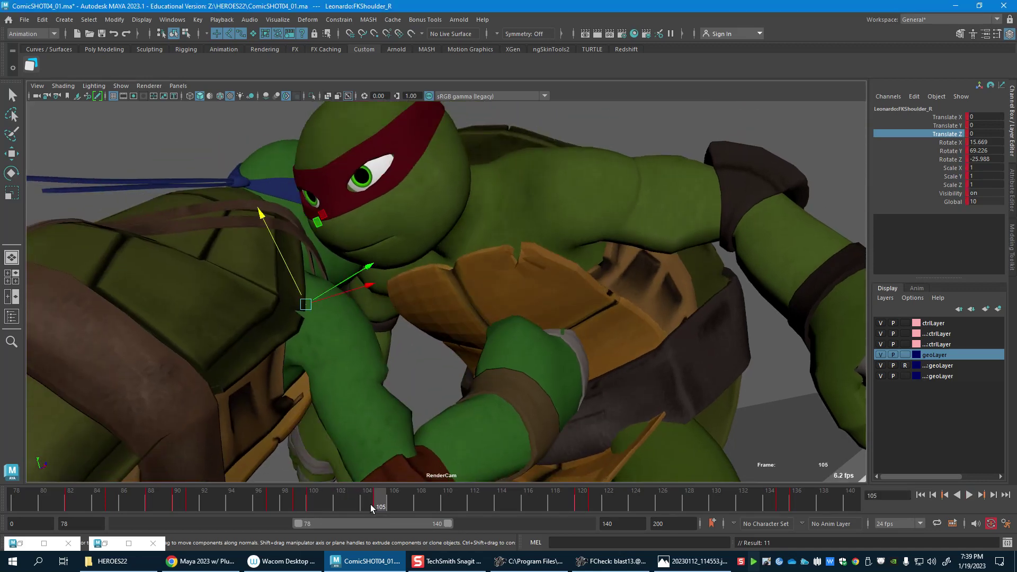
click(349, 505)
key(e)
drag(275, 381, 370, 439)
click(312, 501)
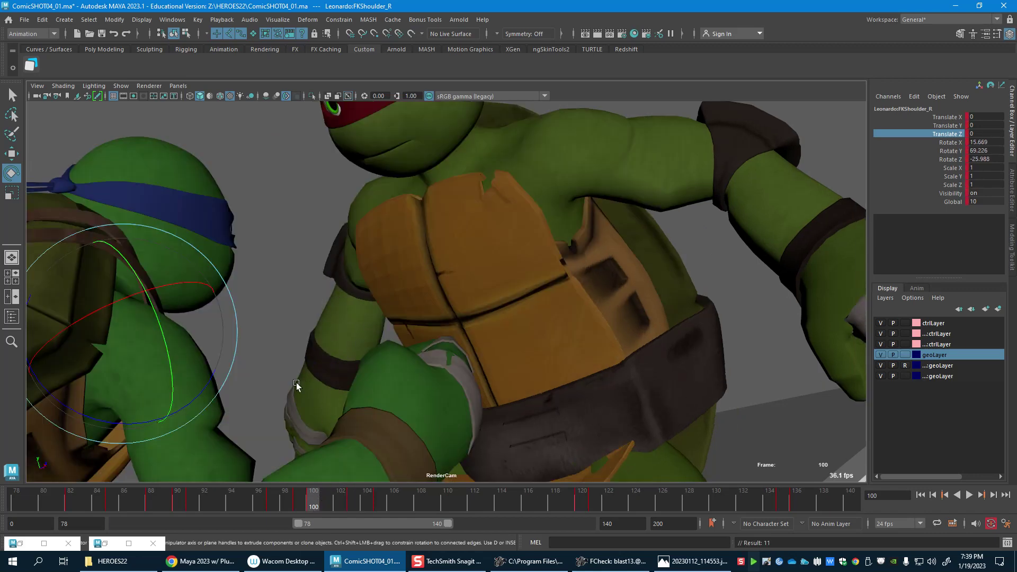
drag(119, 408, 249, 376)
key(s)
drag(204, 503, 241, 503)
key(alt+v)
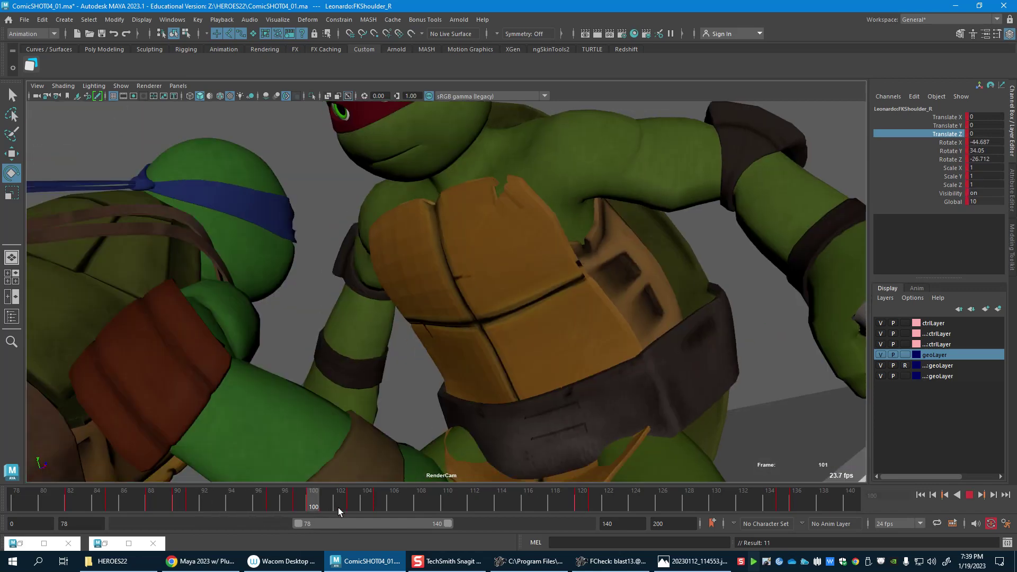
Step: Copy Leonardo's right shoulder pose from frame 105 to frame 103, key it and play back the motion
click(355, 514)
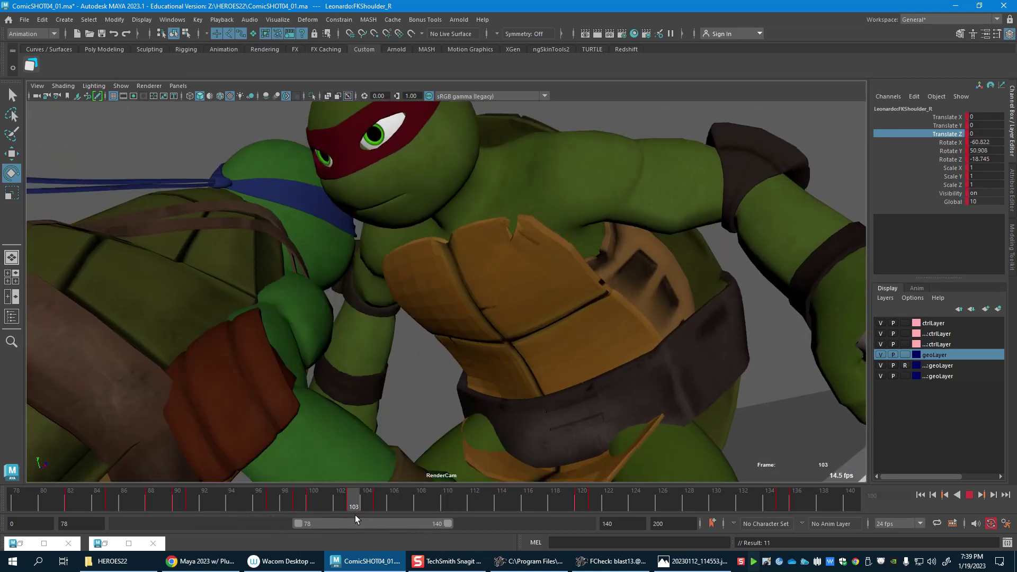
mouse_move(355, 515)
mouse_down()
mouse_move(318, 514)
mouse_move(365, 514)
mouse_move(355, 515)
mouse_up()
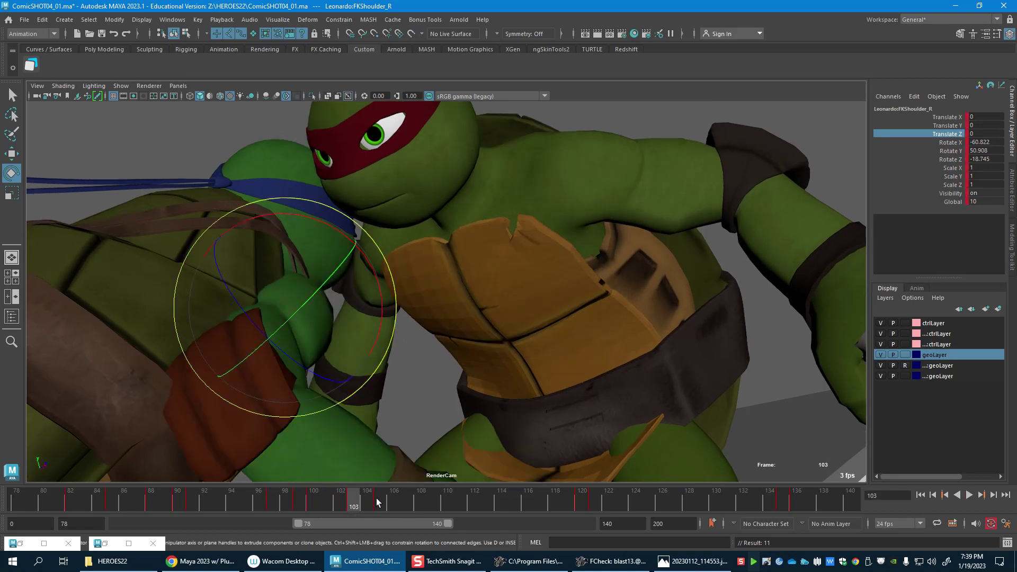
click(384, 510)
middle_drag(379, 504, 356, 504)
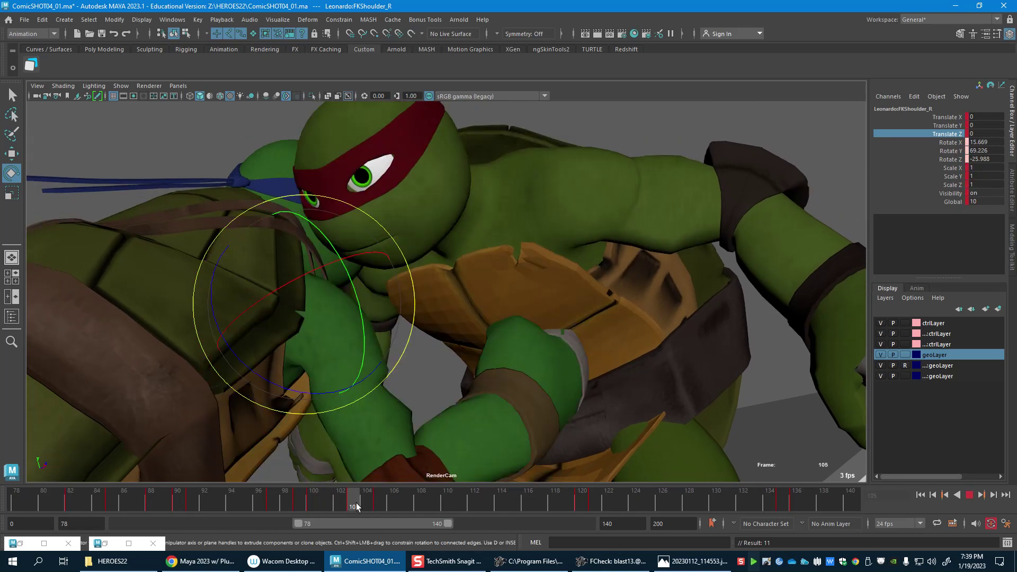
key(s)
key(alt+v)
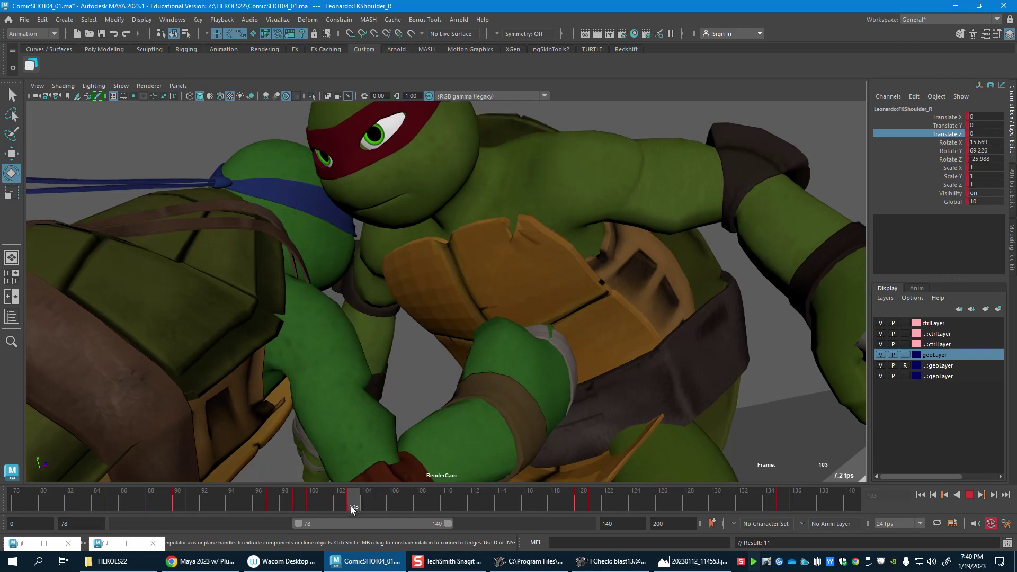
key(alt+v)
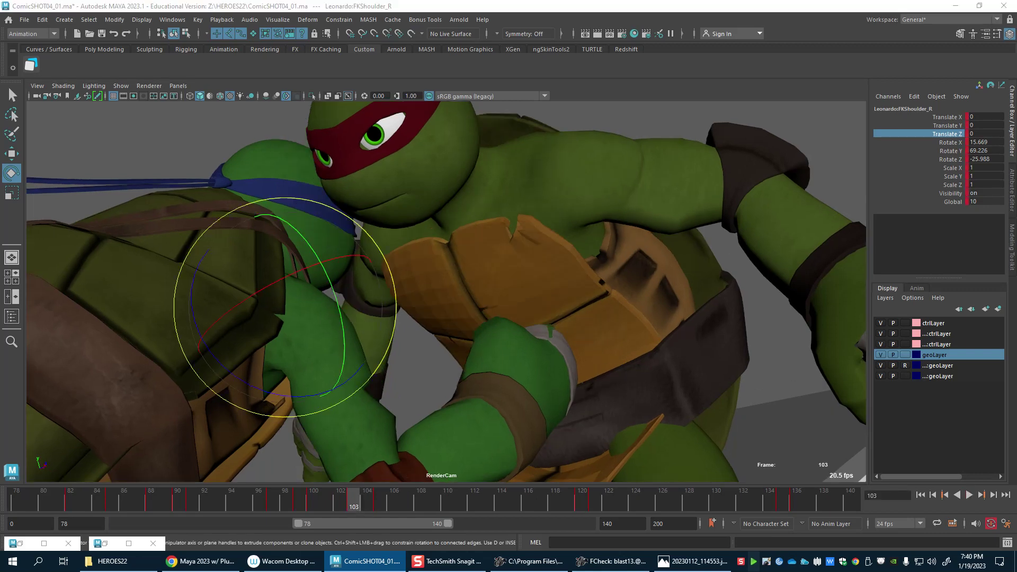
Step: Shift Raphael's chest up and back from Leonardo at frame 102, and clear the selection
click(341, 499)
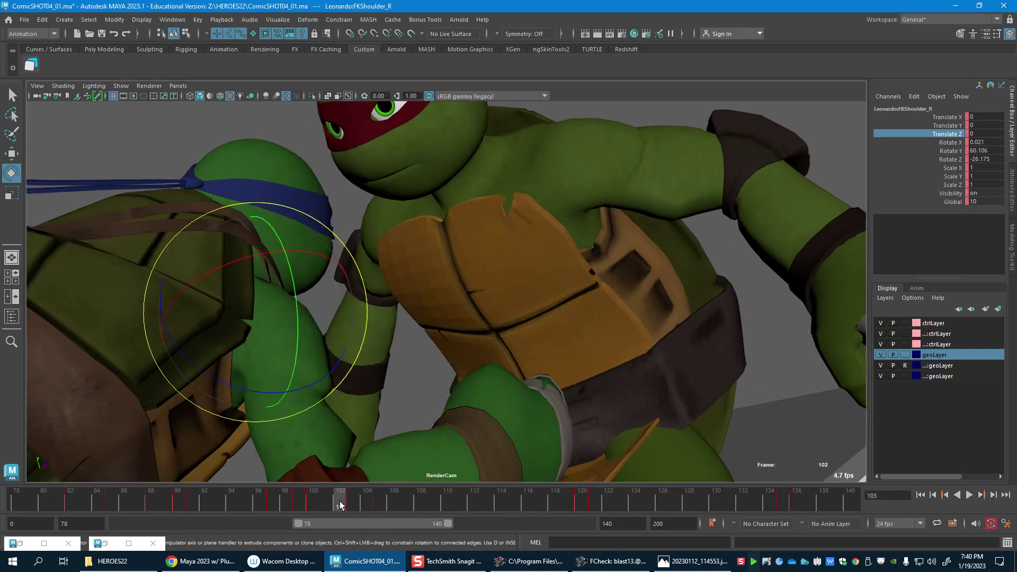
key(w)
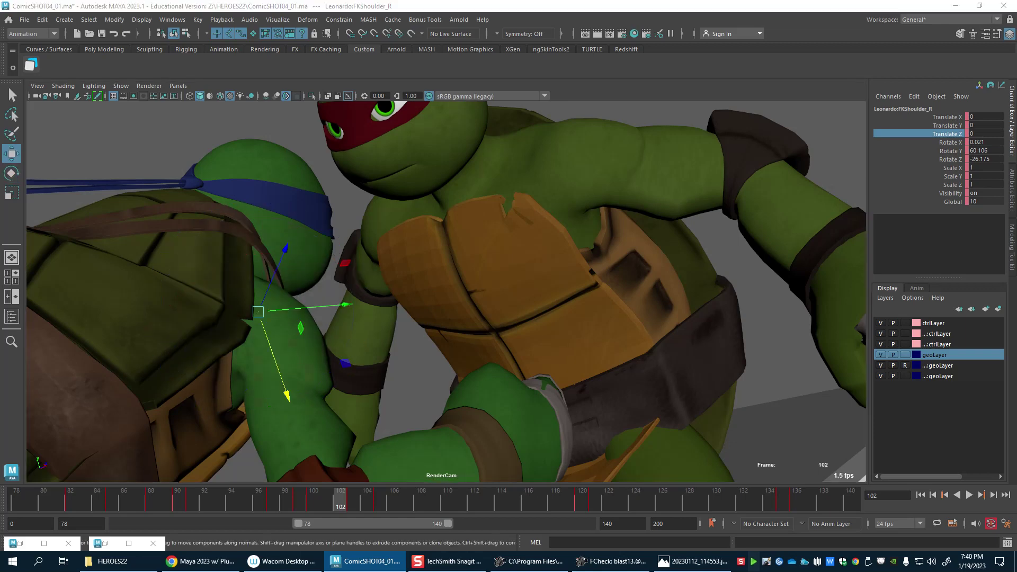
click(489, 228)
drag(490, 229, 511, 205)
key(alt+d)
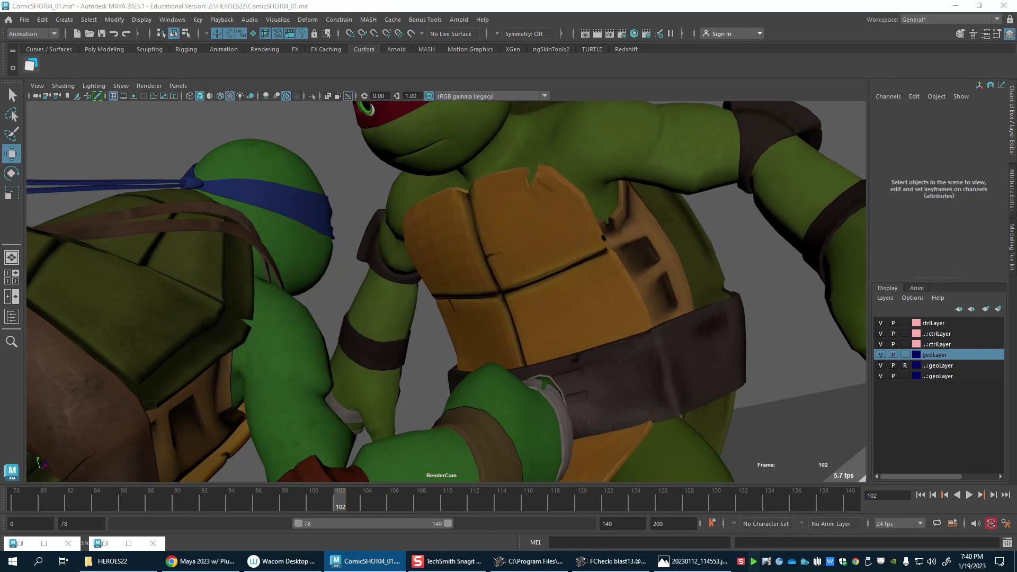
Step: Lower Raphael's root at frame 102, and at frame 100 to about 2.5, -2.5 and 81.3 in X, Y and Z, and review the motion
click(592, 368)
drag(561, 277, 581, 333)
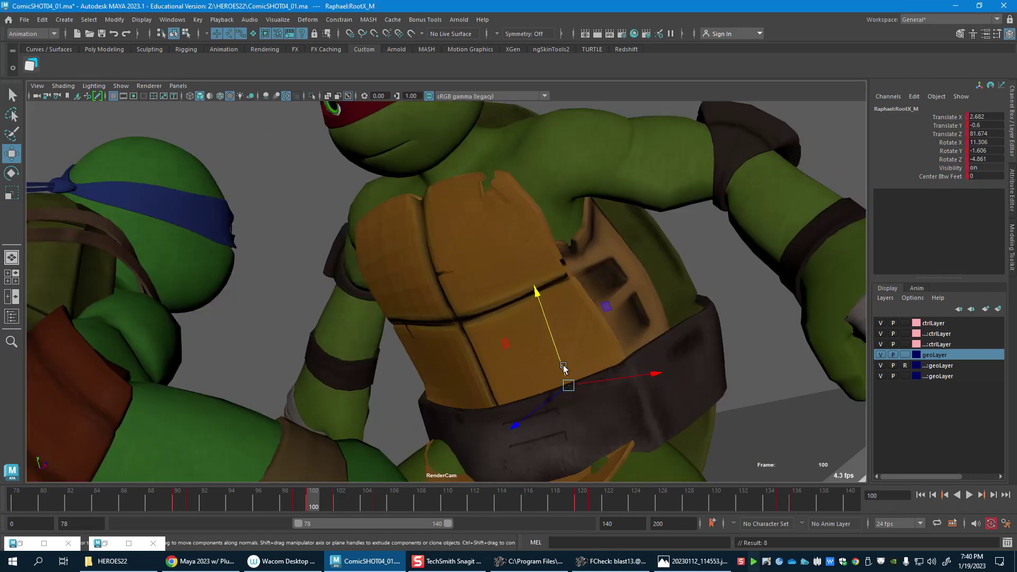
drag(564, 369, 587, 437)
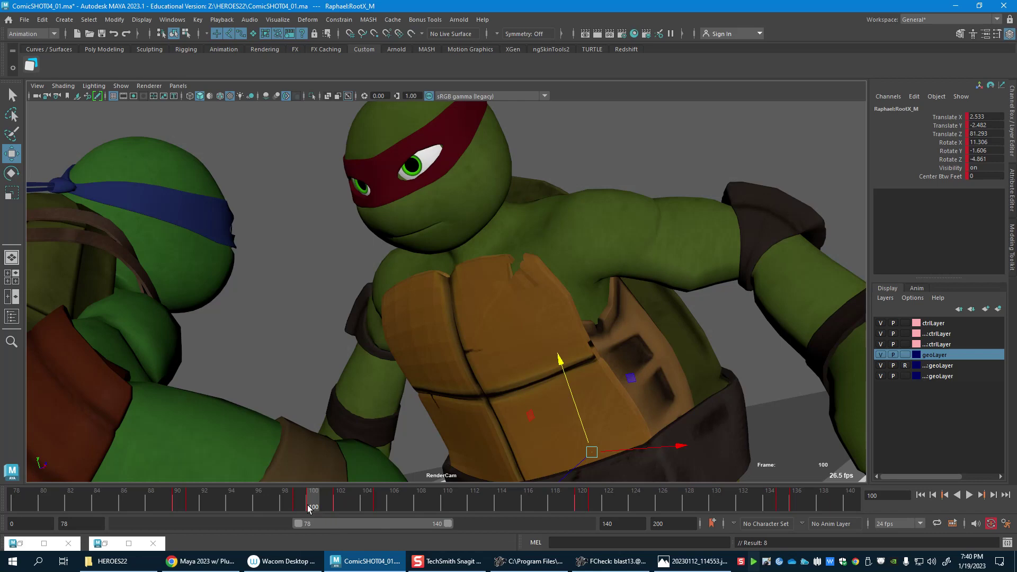
drag(309, 504, 377, 518)
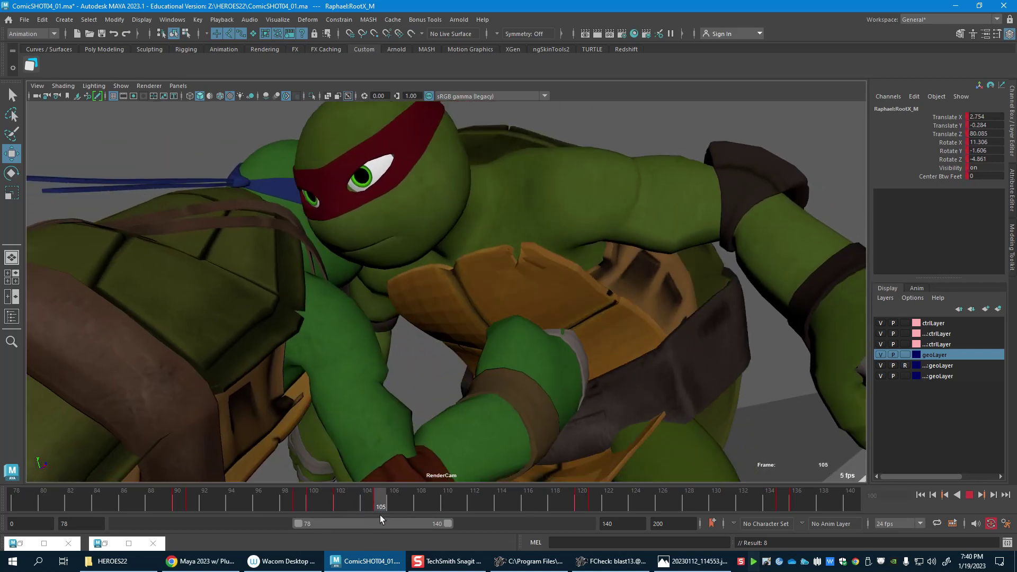
key(alt+v)
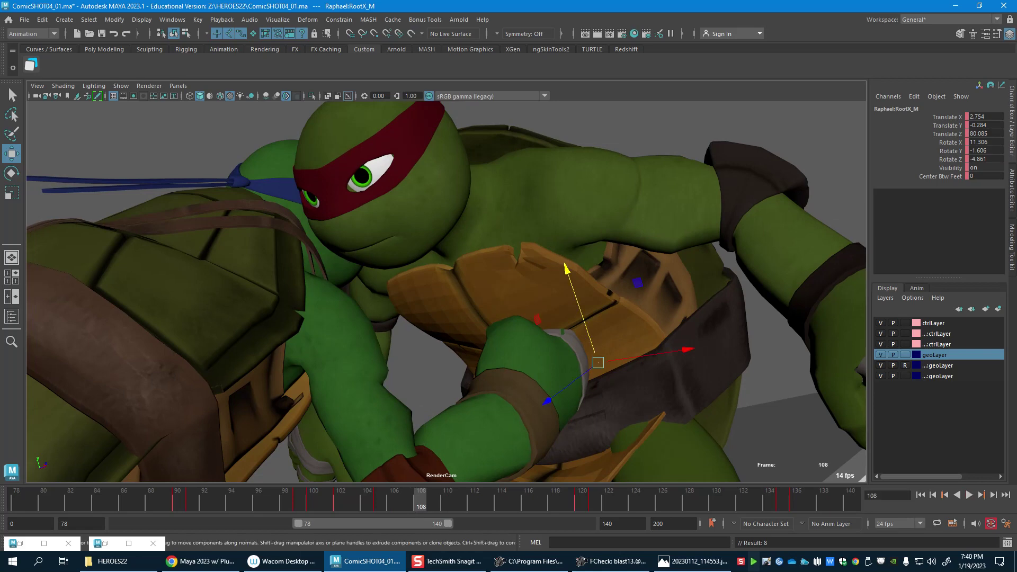
Step: At frame 108, move Raphael's root to about 2.8, 0.0 and 79.9, and bend his chest forward to about 42.3 in Rotate X
drag(566, 269, 563, 259)
drag(544, 391, 547, 388)
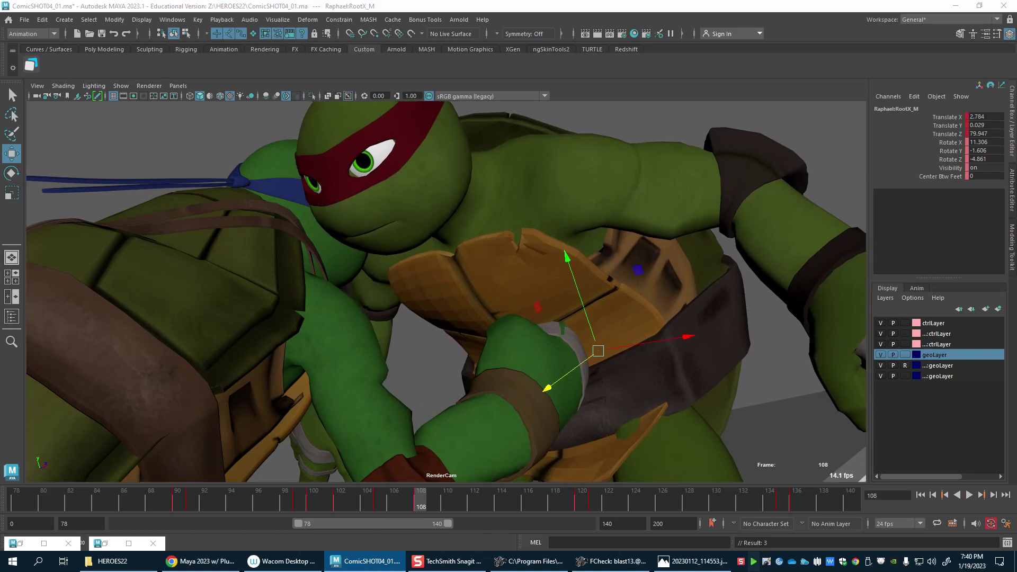
click(493, 237)
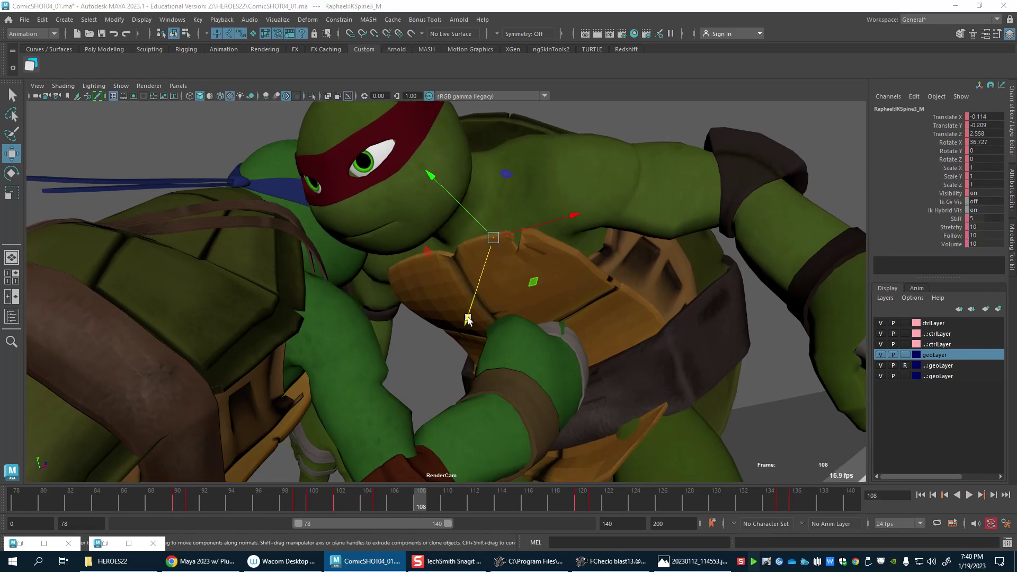
drag(468, 319, 455, 307)
key(e)
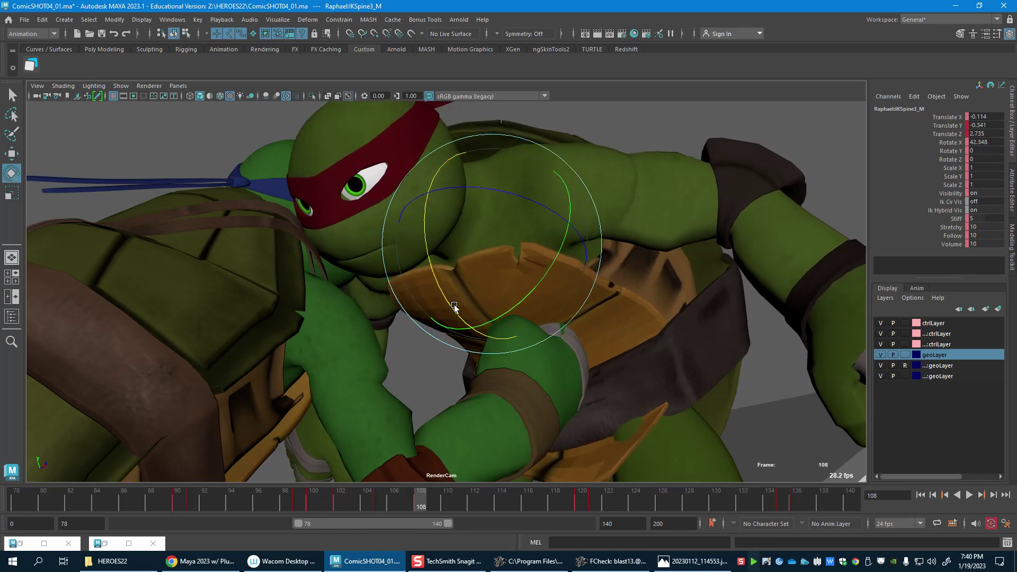
Step: At frame 100, rotate Raphael's head to about -4.9, -8.8 and 25.3 in X, Y and Z, and play back the motion
key(w)
click(377, 165)
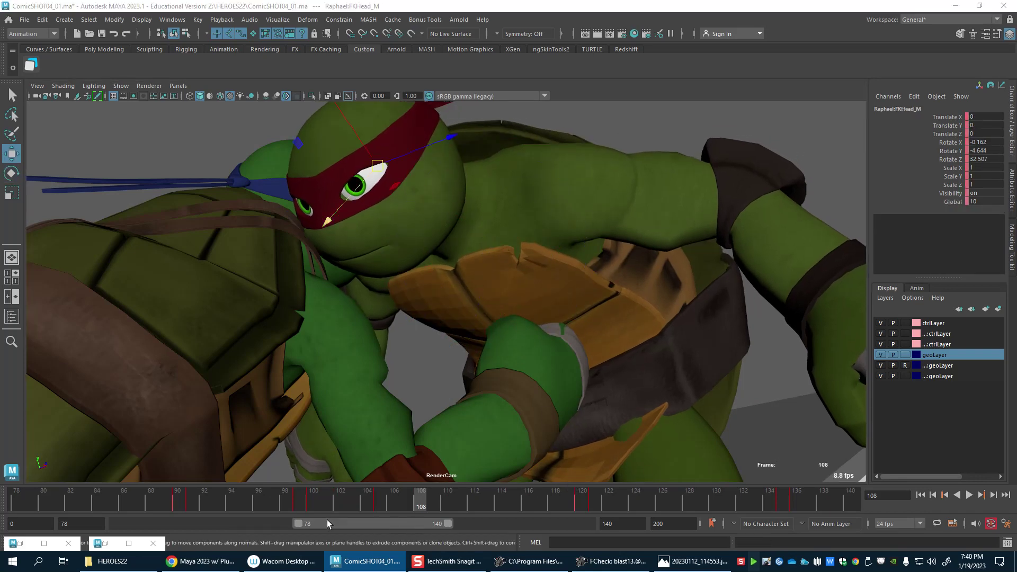
mouse_move(316, 498)
mouse_down()
mouse_move(354, 500)
mouse_move(314, 500)
mouse_up()
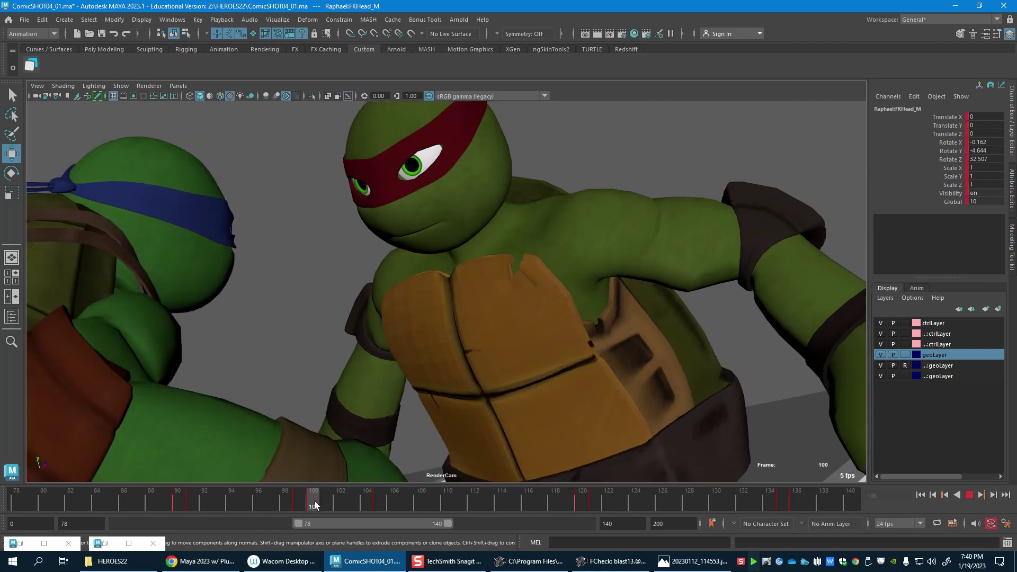
key(e)
drag(414, 222, 403, 221)
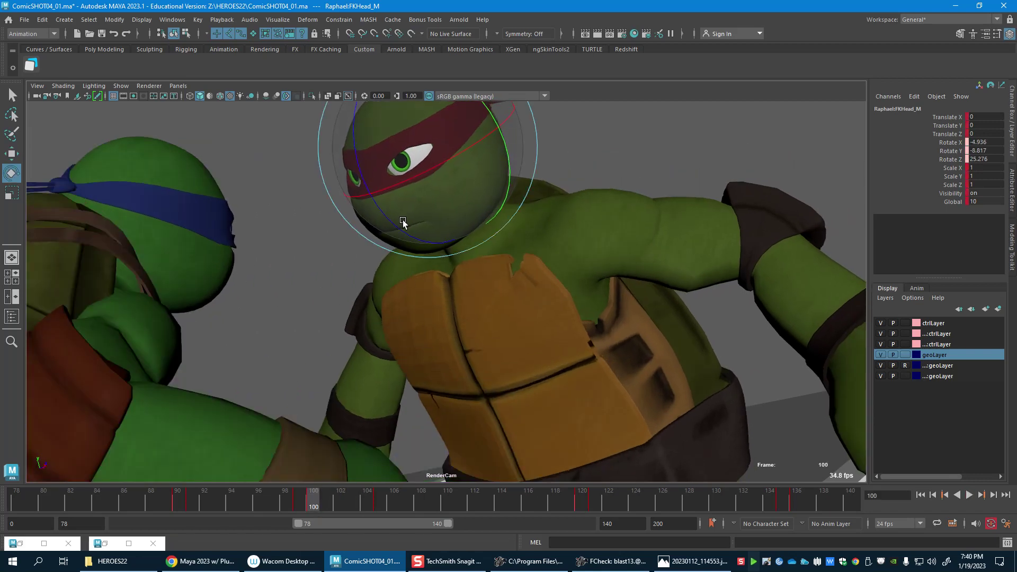
key(alt+v)
Step: Tilt Raphael's head up at frame 104 and review the motion around the contact
click(342, 502)
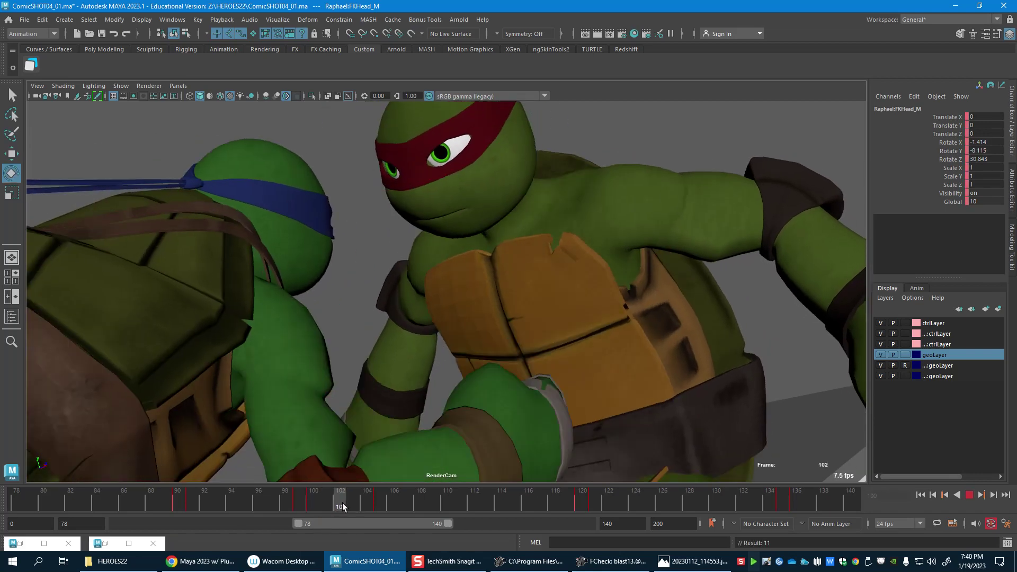
drag(352, 502, 367, 504)
drag(385, 237, 370, 214)
key(alt+v)
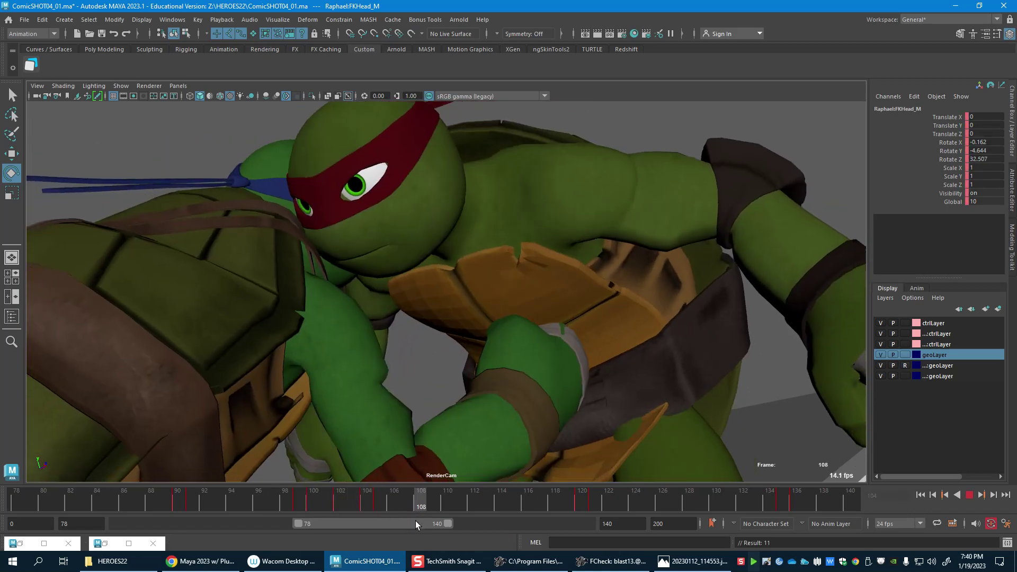
click(387, 507)
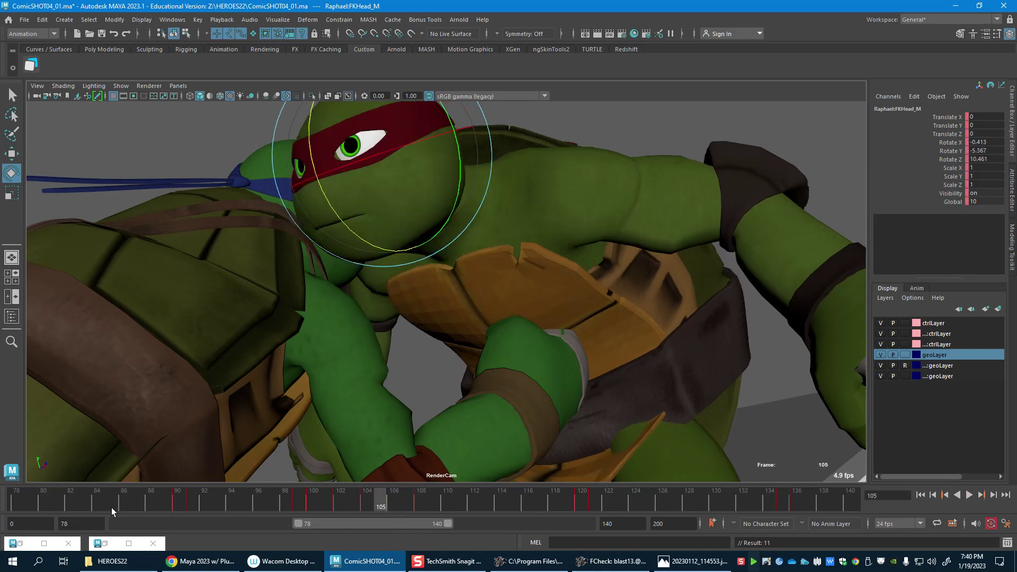
Step: Extend the playback range to start at frame 46 and play back the animation
click(111, 508)
click(17, 506)
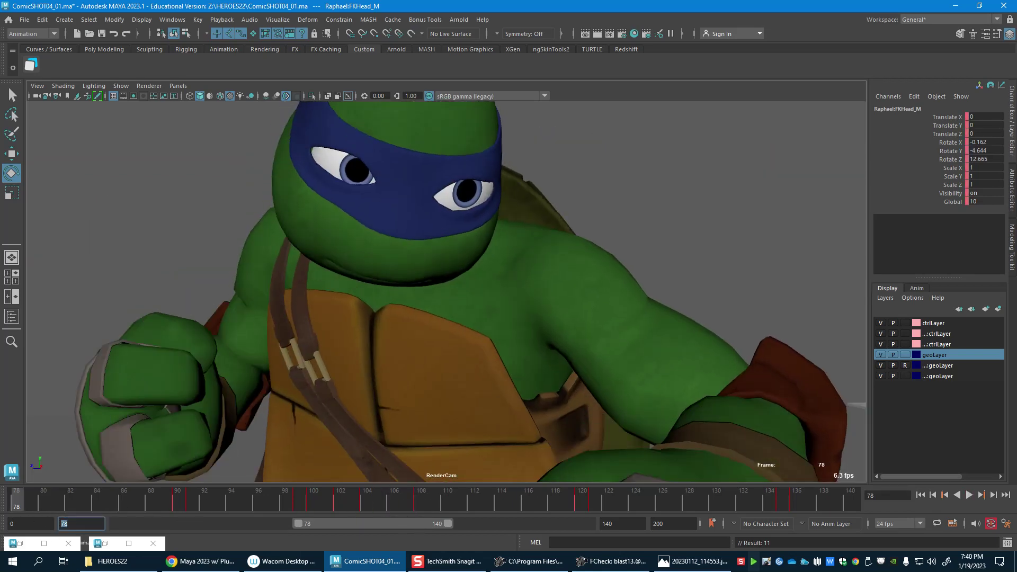
key(Return)
key(alt+v)
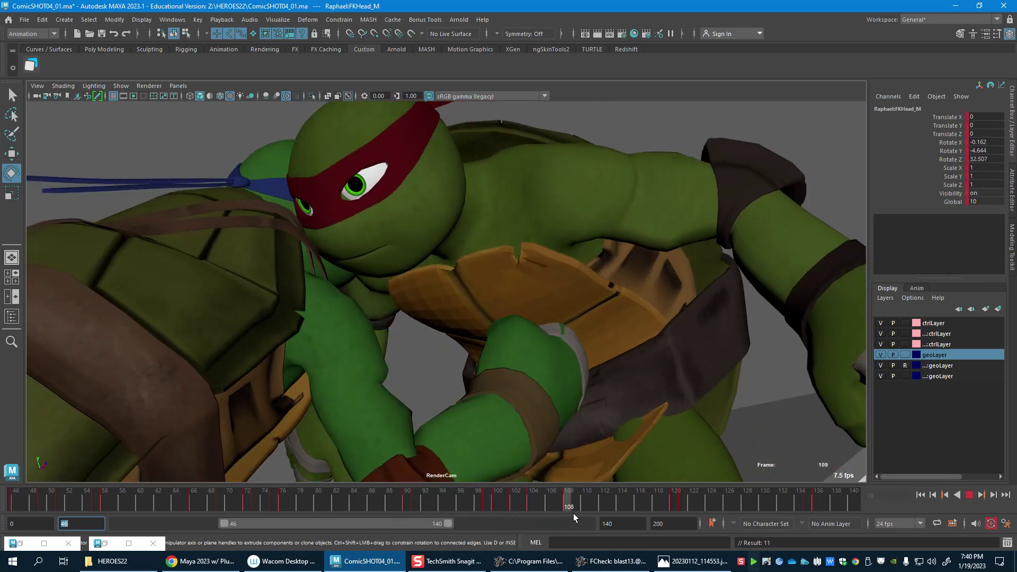
Step: End the playback range at frame 120, clear the selection and make a playblast of the range
click(674, 510)
double_click(622, 523)
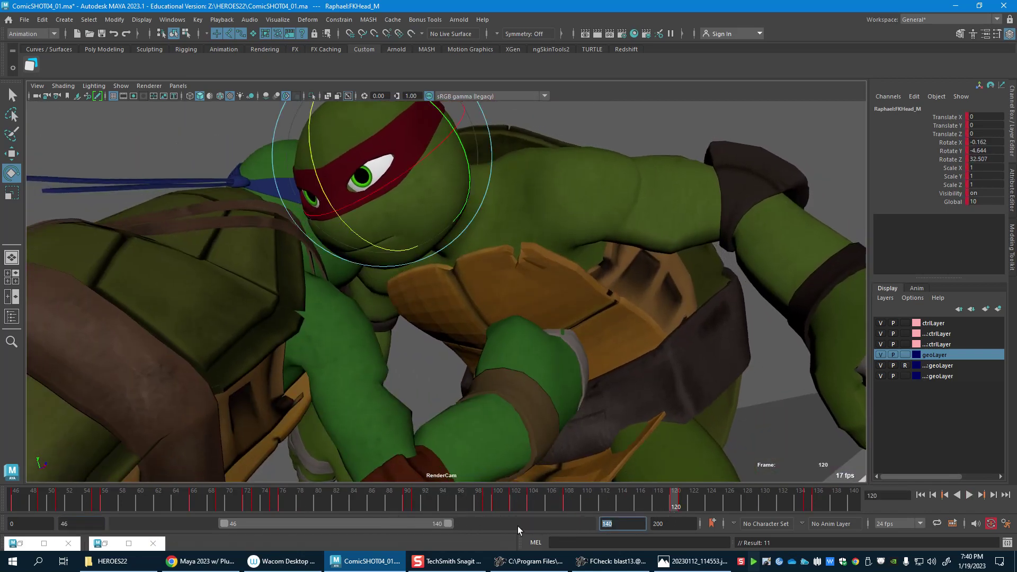
text(120)
key(Return)
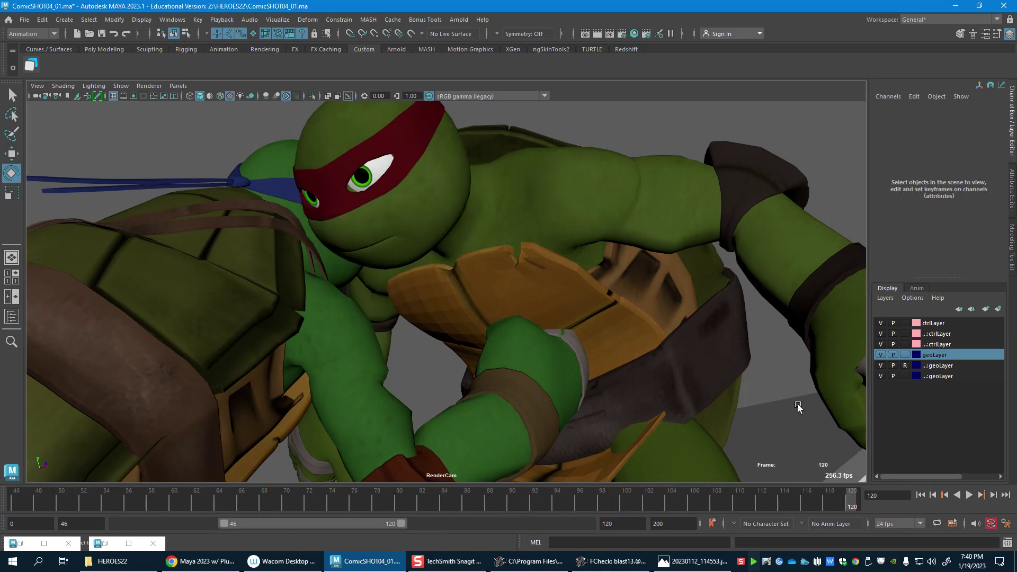
right_click(682, 506)
click(704, 501)
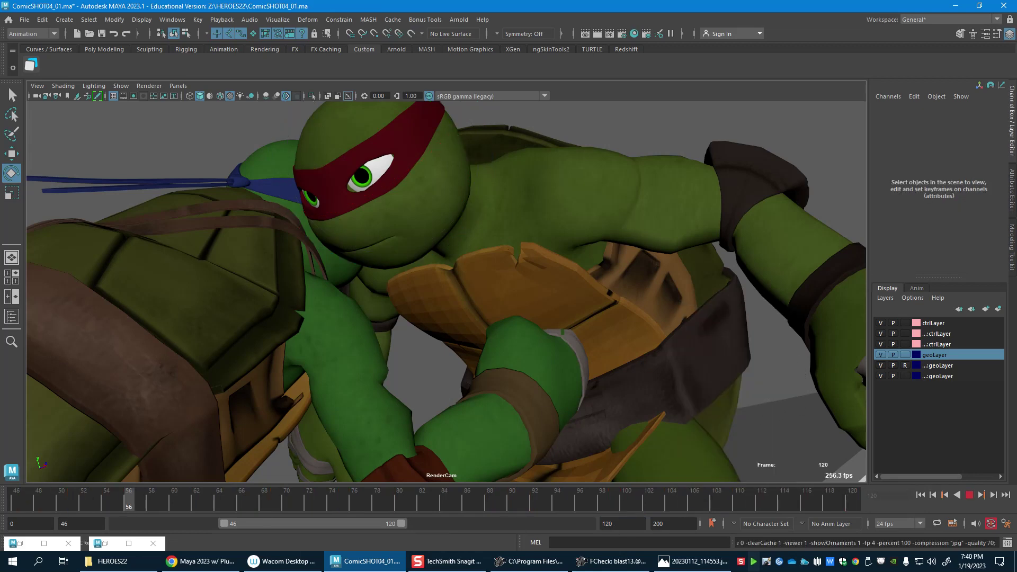